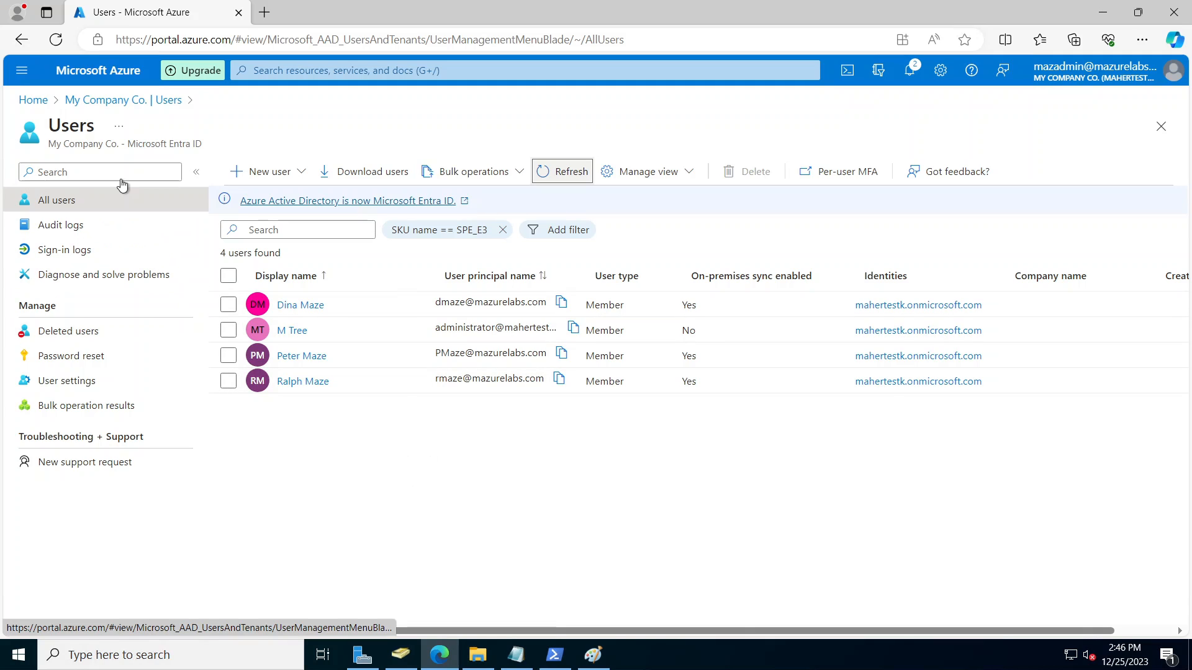
Step: Open the Azure portal home page in a new browser tab
right_click(37, 112)
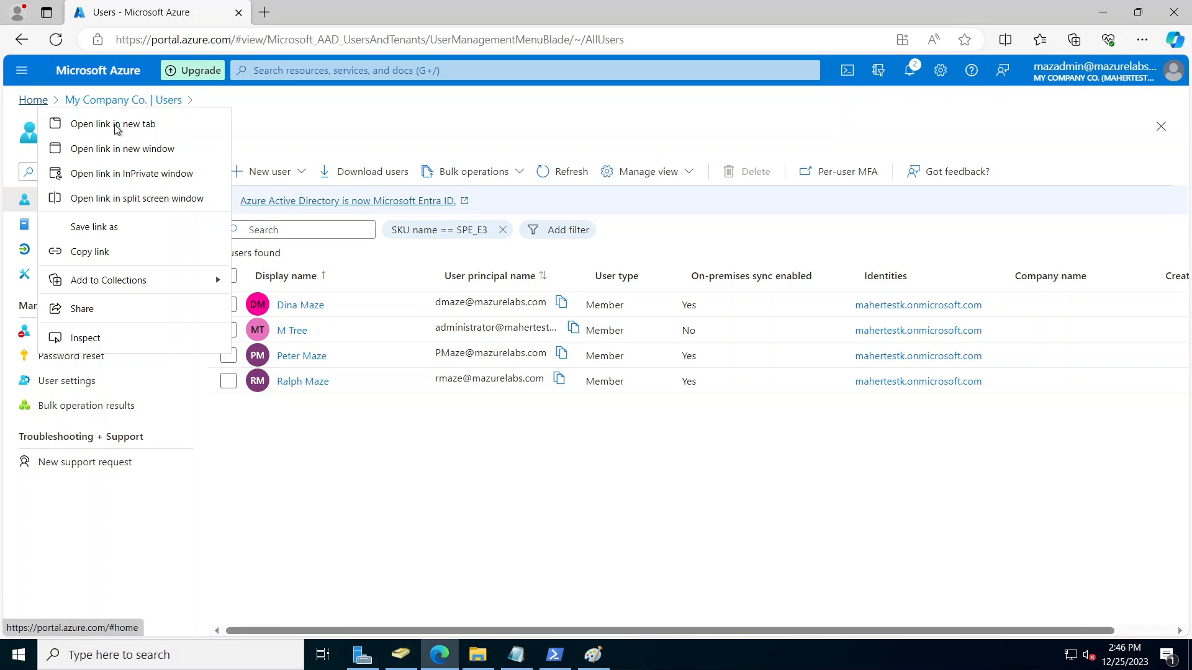
click(240, 132)
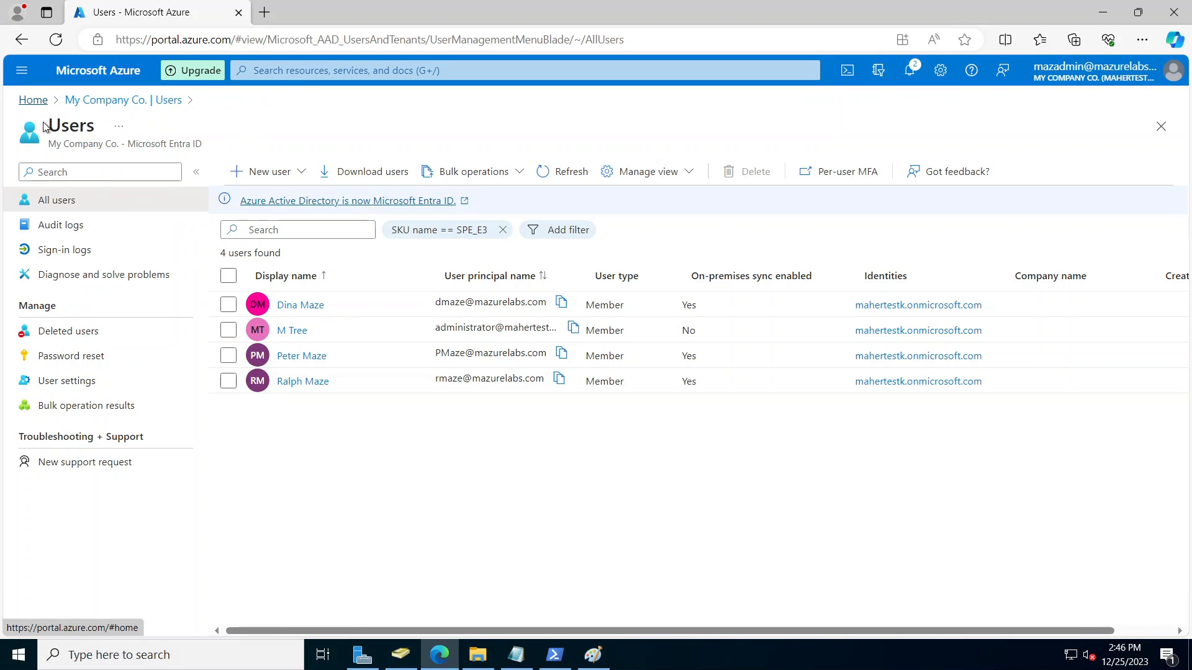
right_click(37, 102)
click(93, 118)
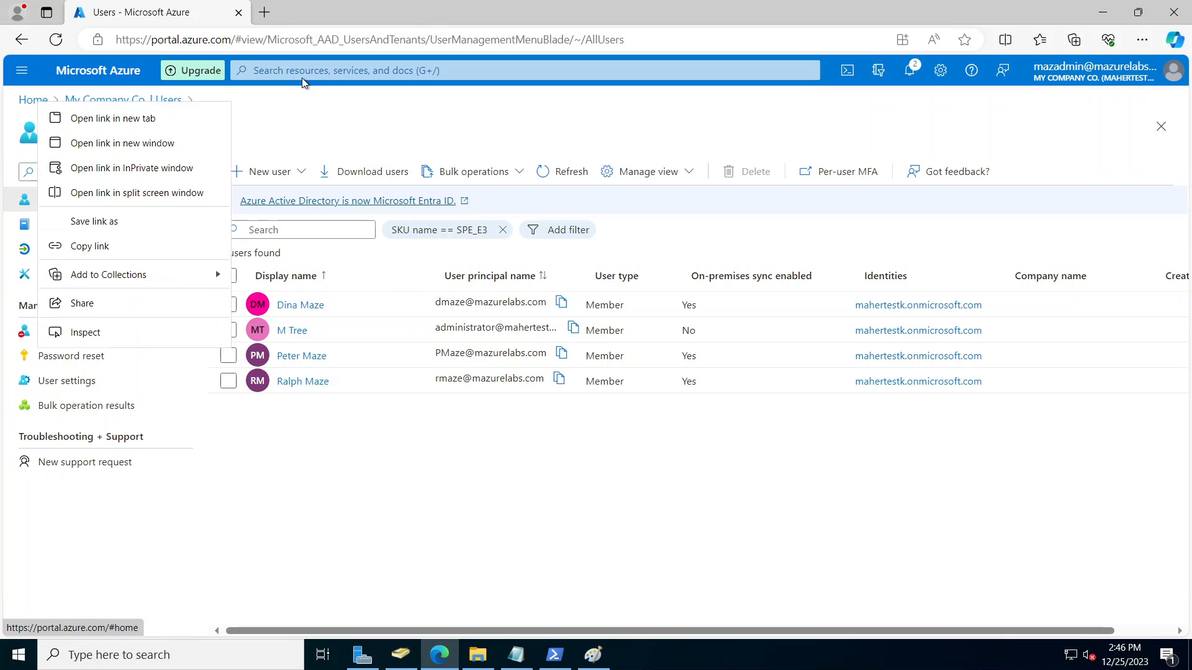
click(339, 12)
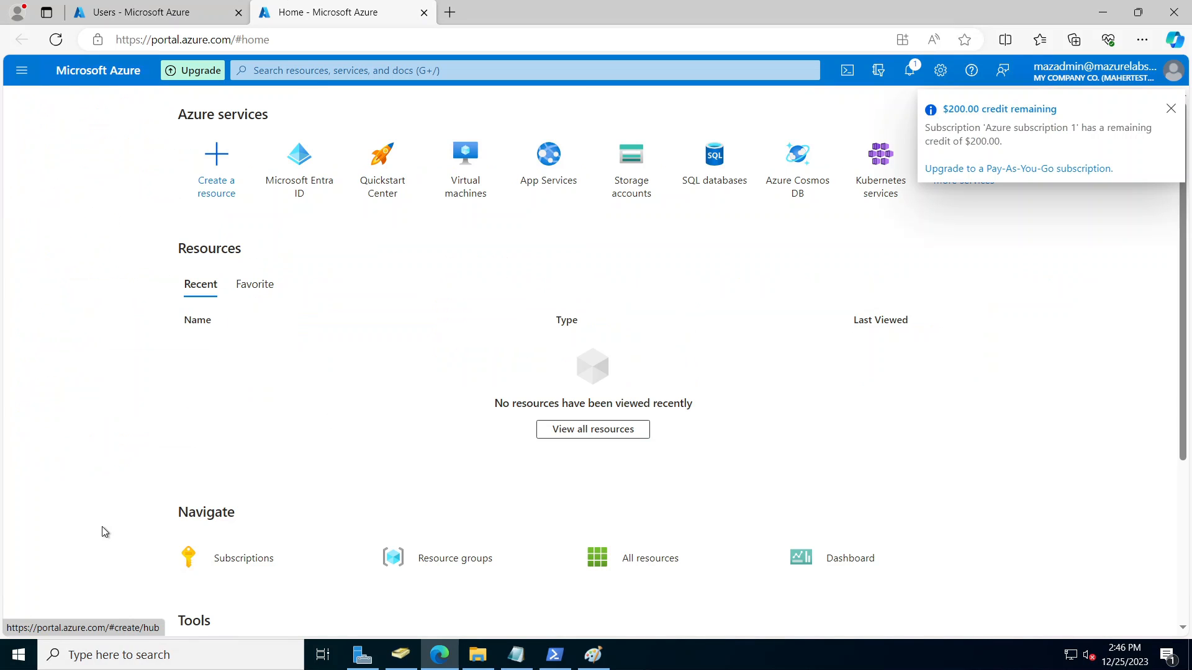
Step: Go to Subscriptions, open Azure subscription 1, and show its Resource providers page
click(226, 558)
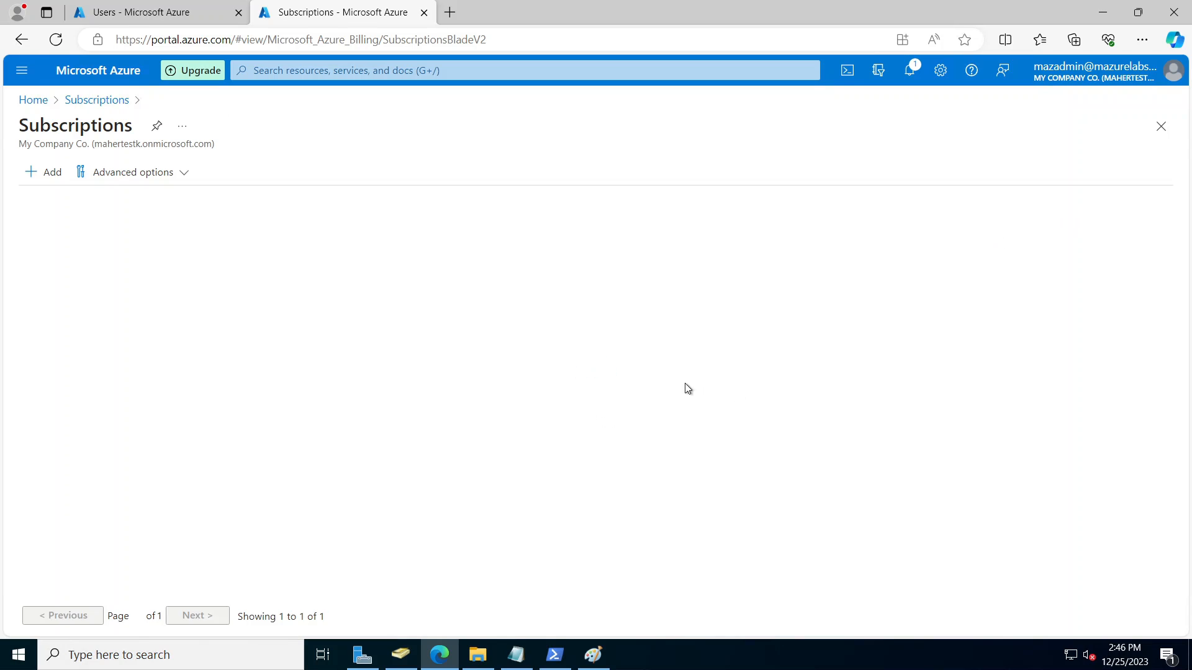
click(112, 273)
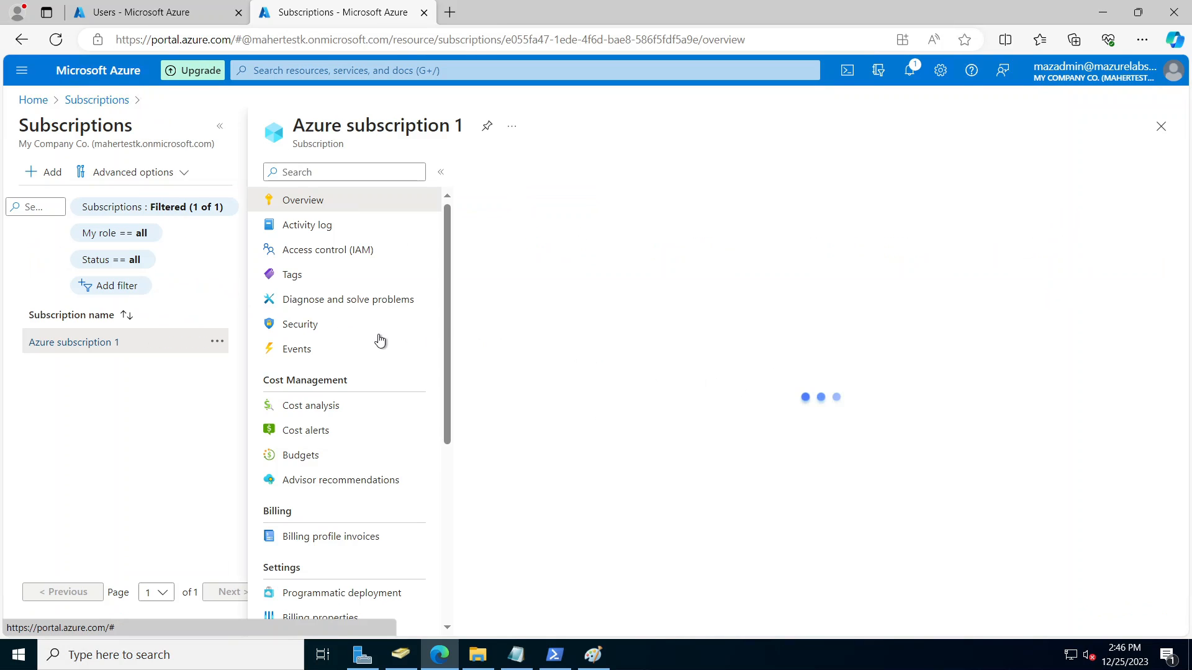
scroll(360, 462, down, 5)
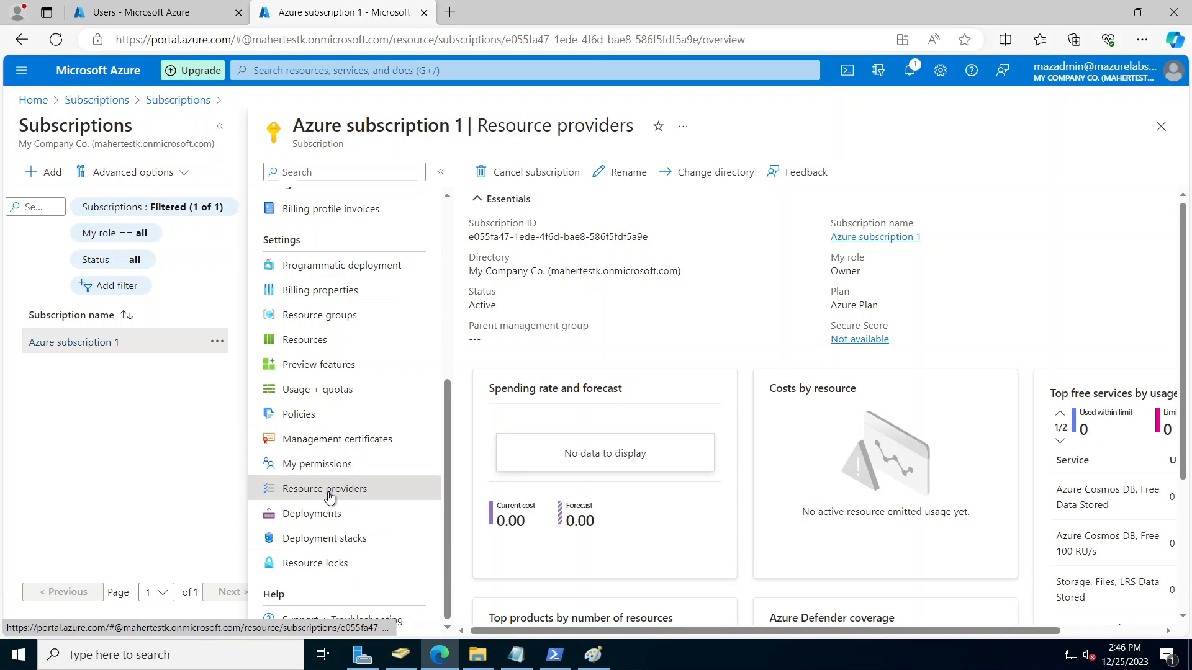
click(327, 490)
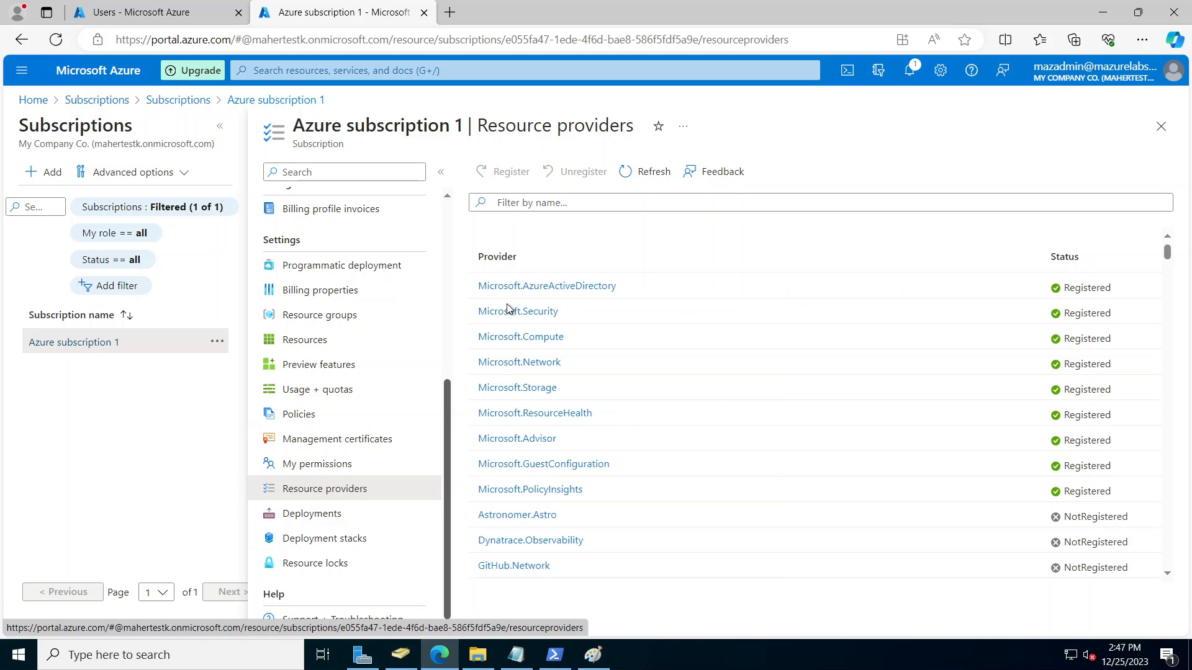
Step: Filter providers by 'virtua' and register Microsoft.DesktopVirtualization
click(578, 200)
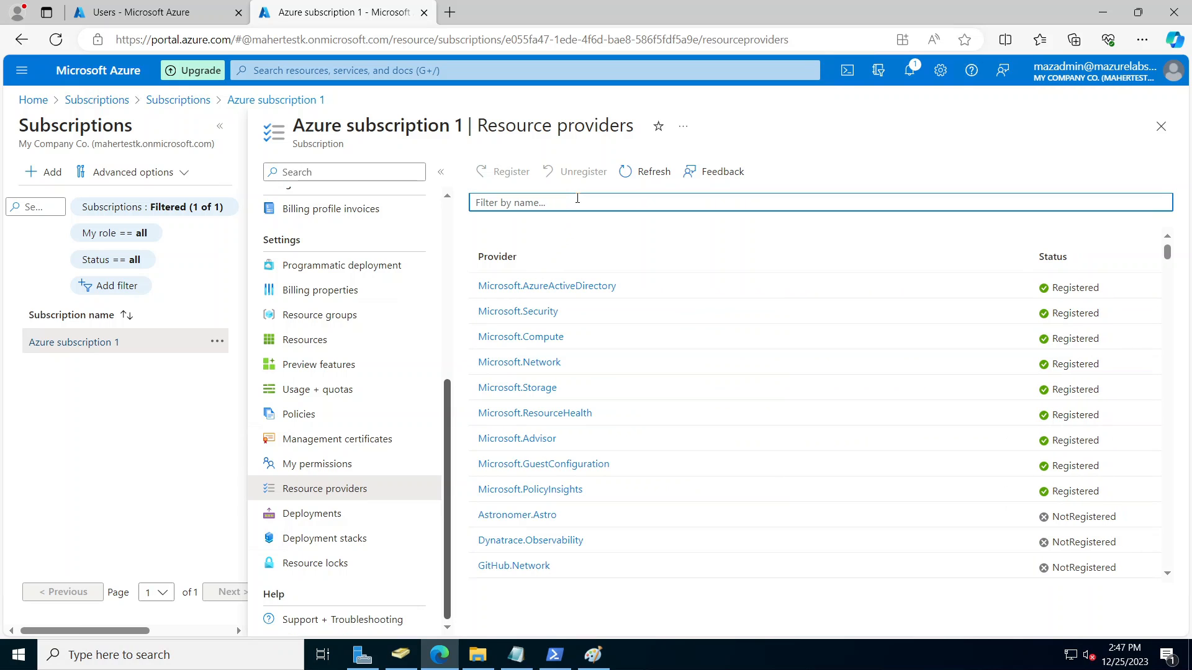
text(vi)
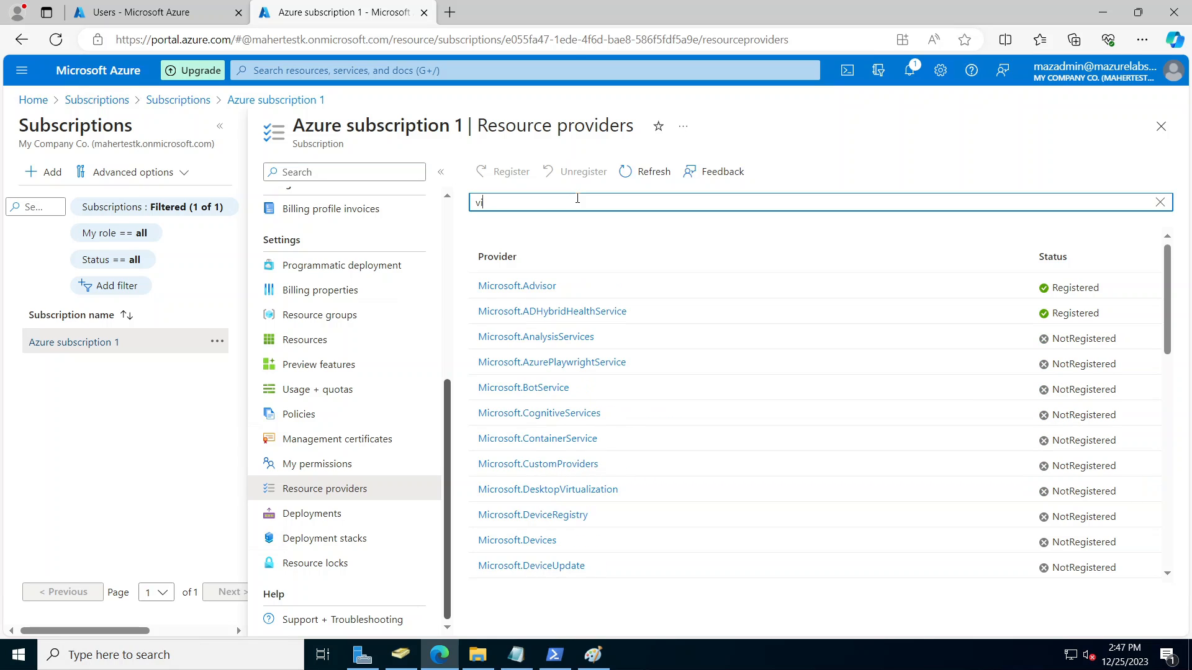
text(rtua)
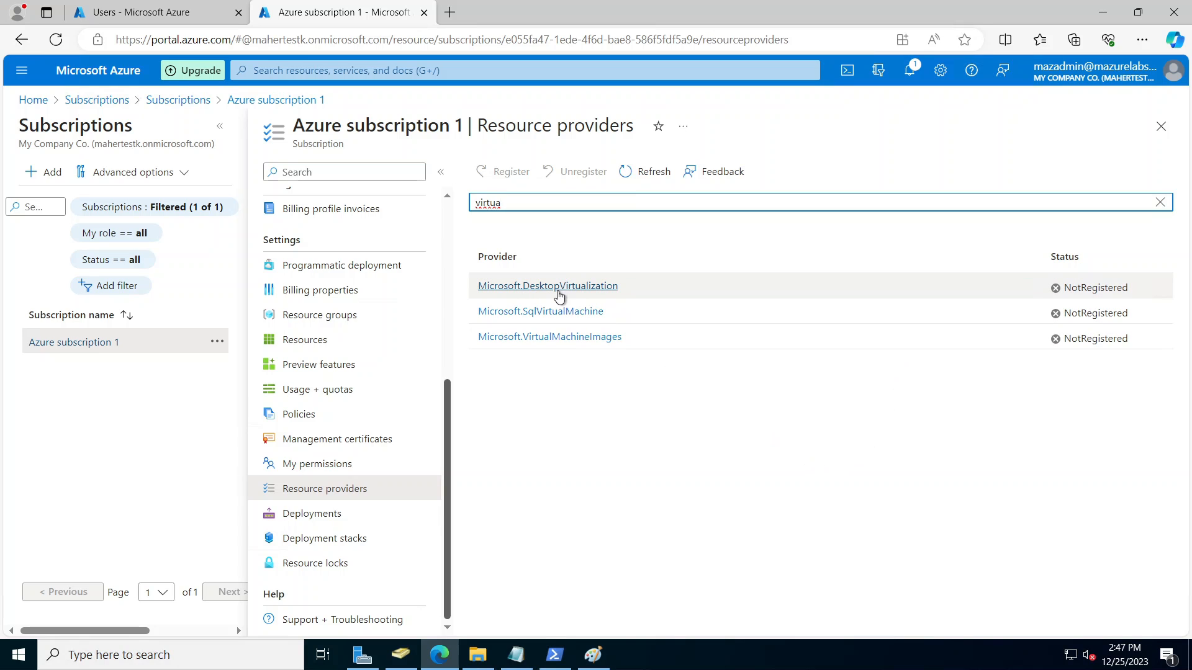
click(595, 289)
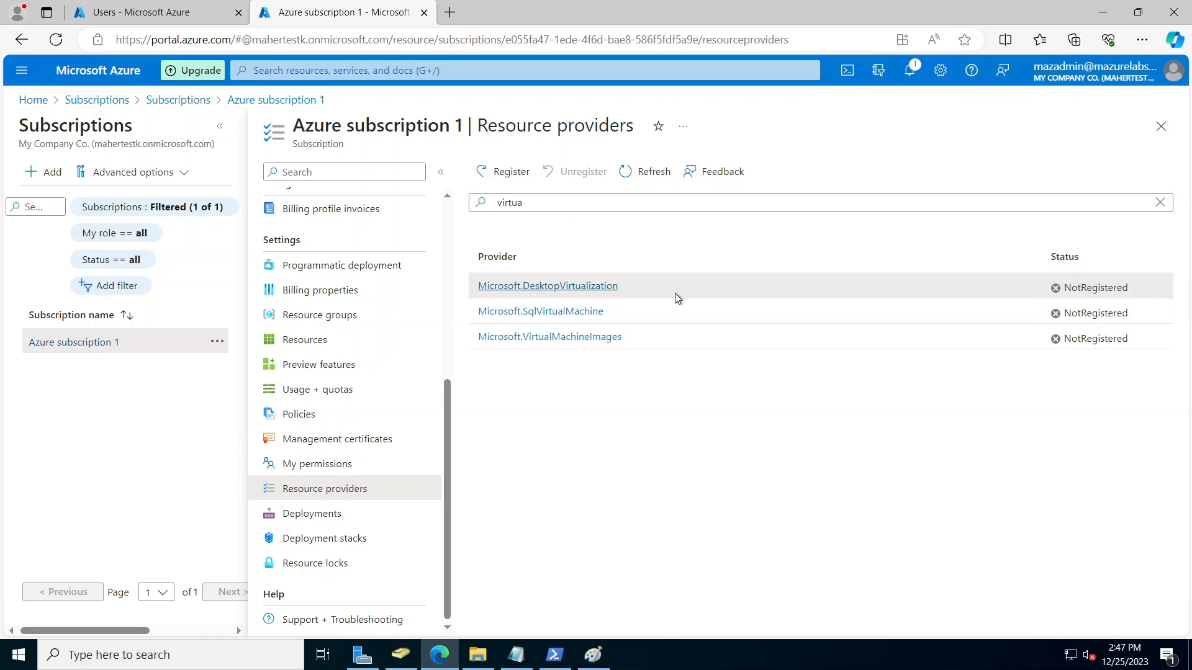
click(513, 175)
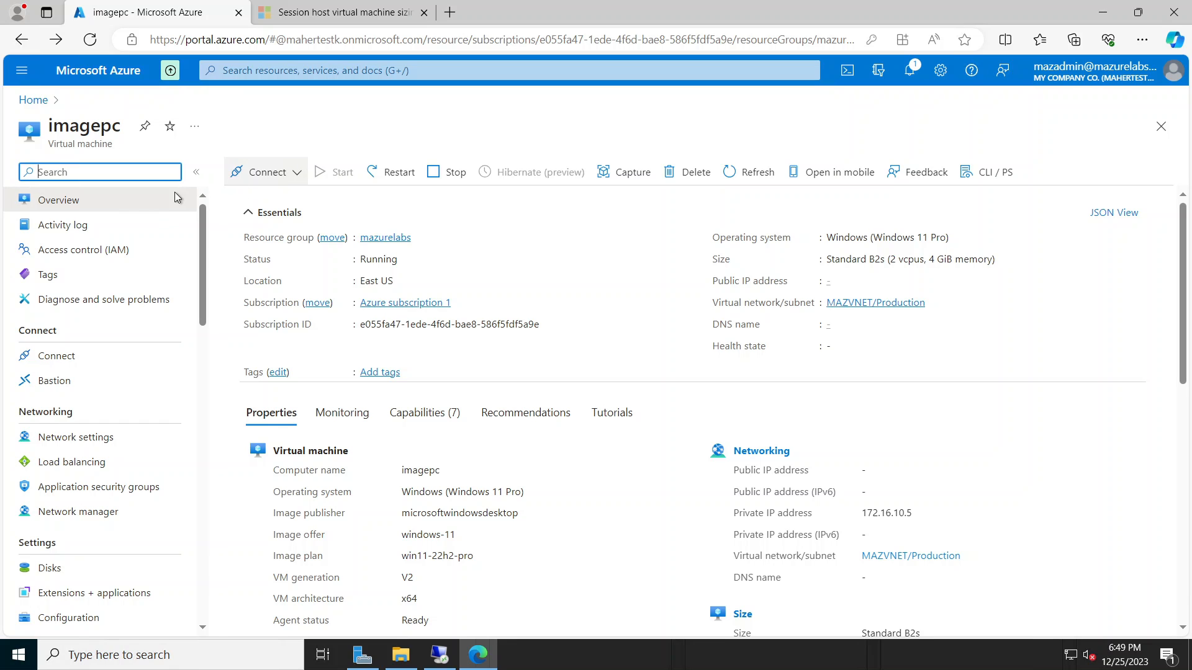
Step: From Home, start creating a new Azure virtual machine under Virtual machines
click(33, 100)
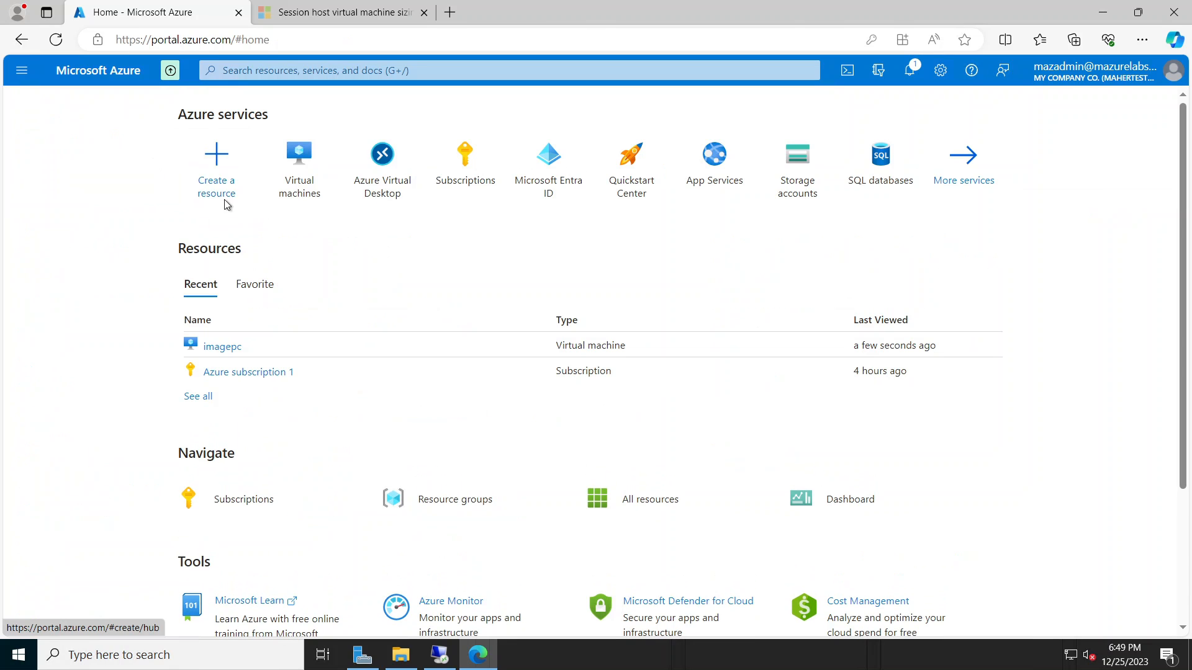
click(305, 181)
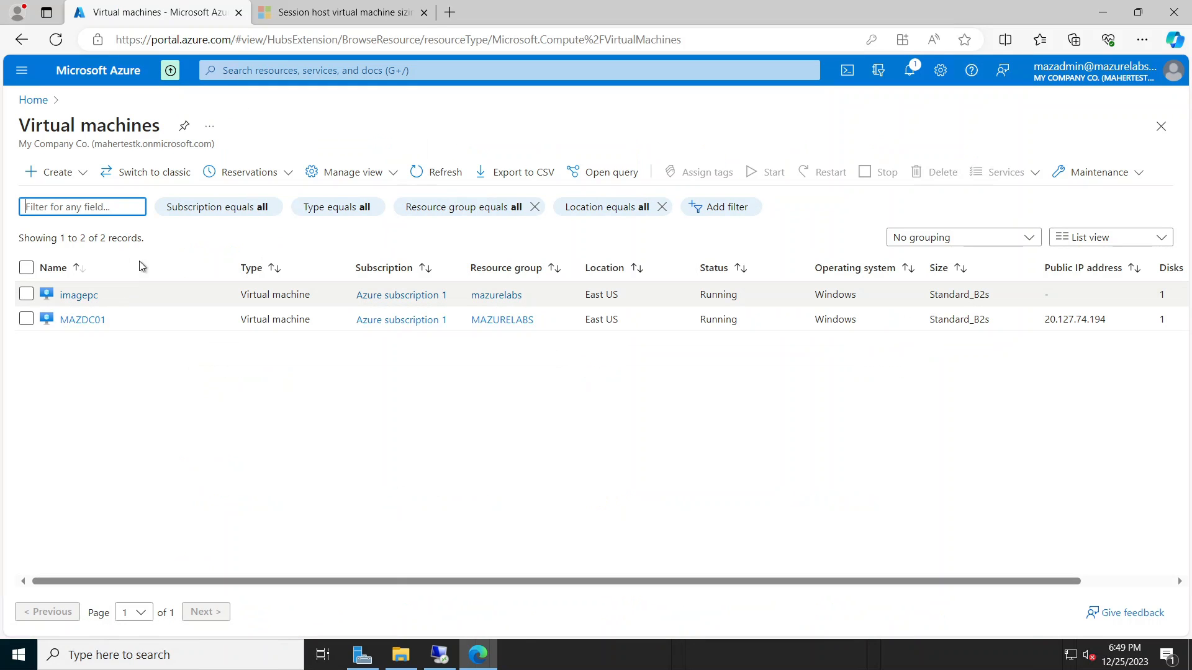
click(82, 179)
click(81, 214)
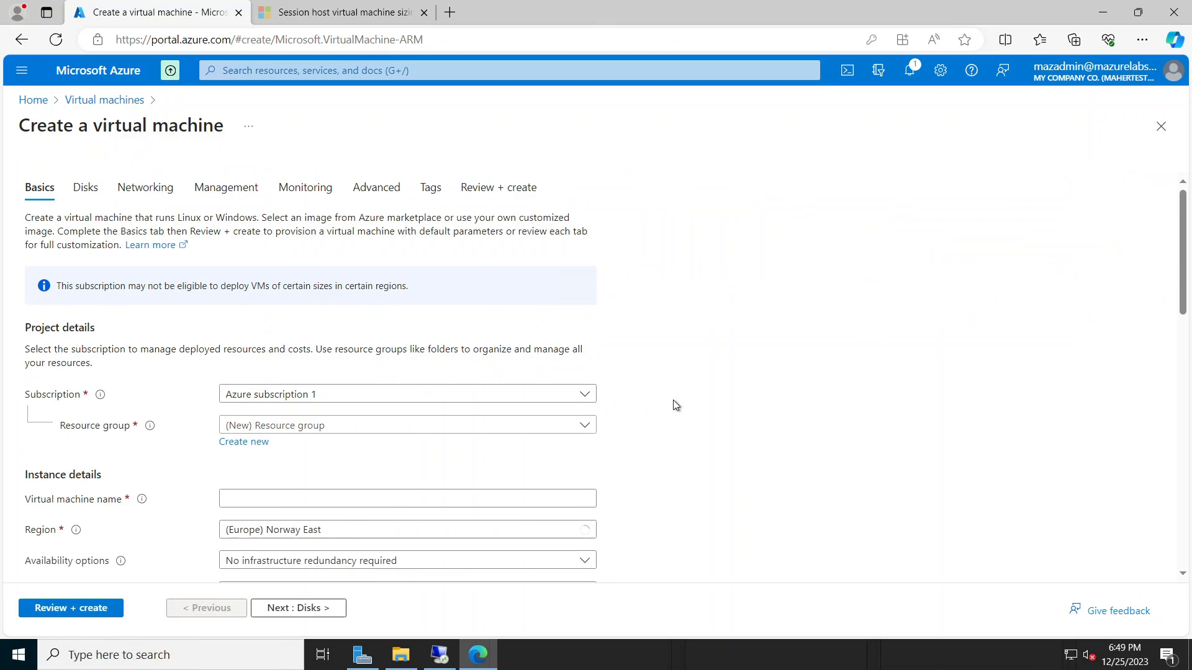
Step: Pick the Windows 11 Enterprise multi-session, version 23H2 image, then return to the Remote Desktop session
scroll(672, 404, down, 3)
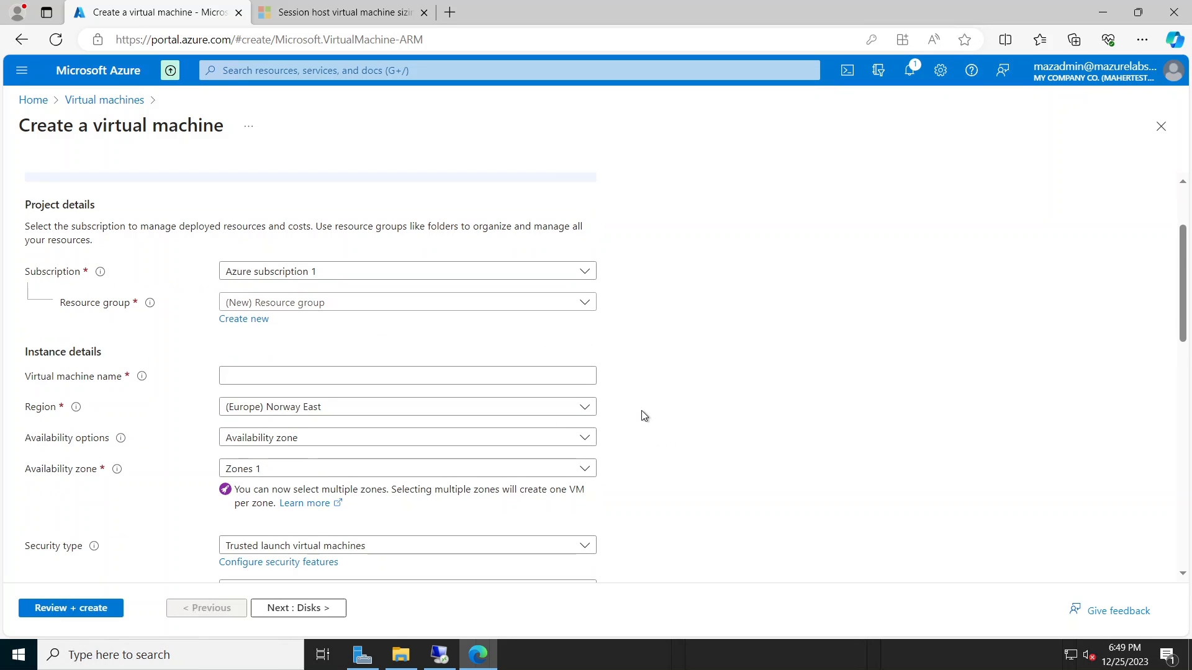
scroll(640, 421, down, 2)
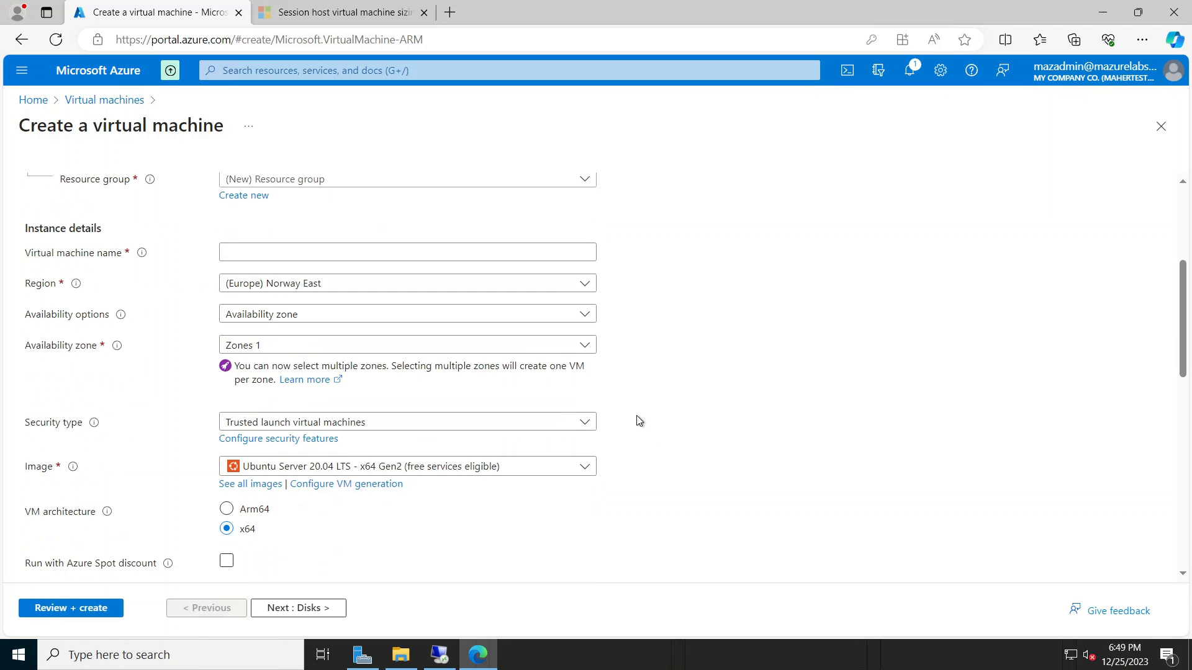
click(466, 466)
scroll(453, 430, down, 1)
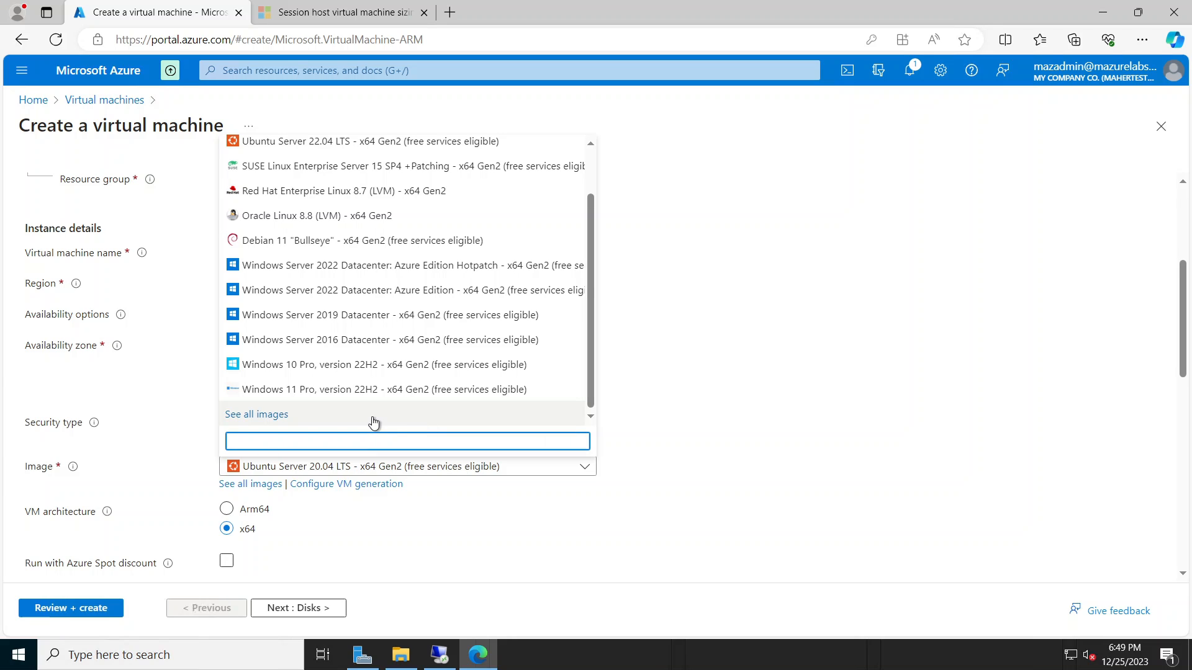
click(277, 416)
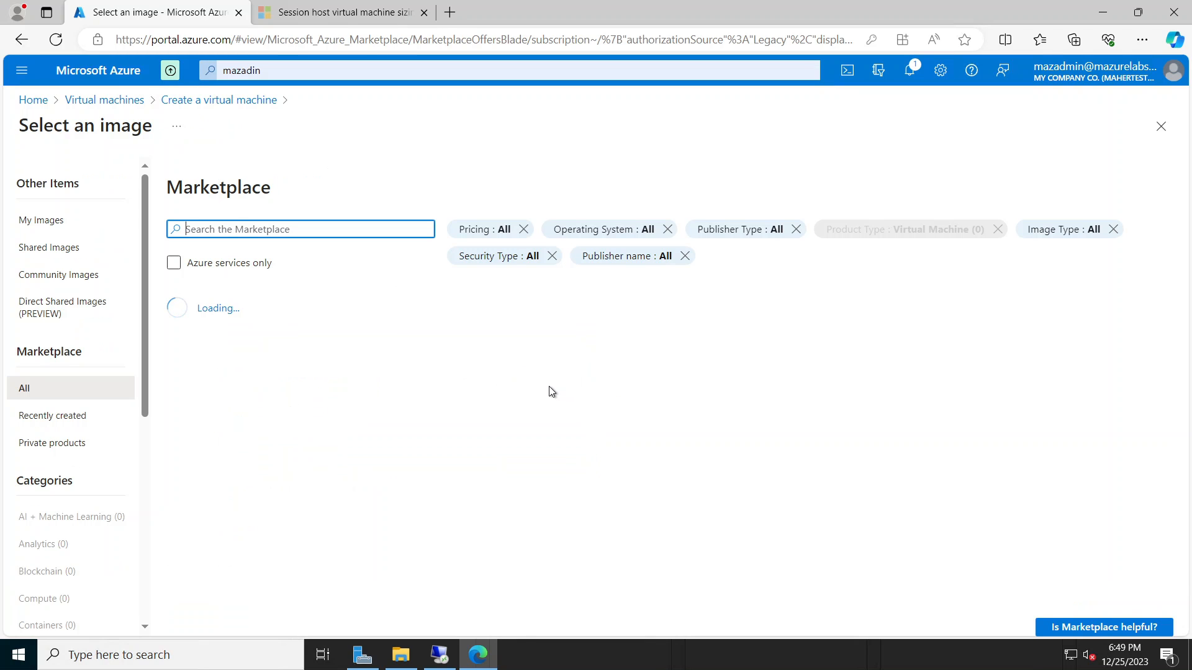
scroll(550, 410, down, 3)
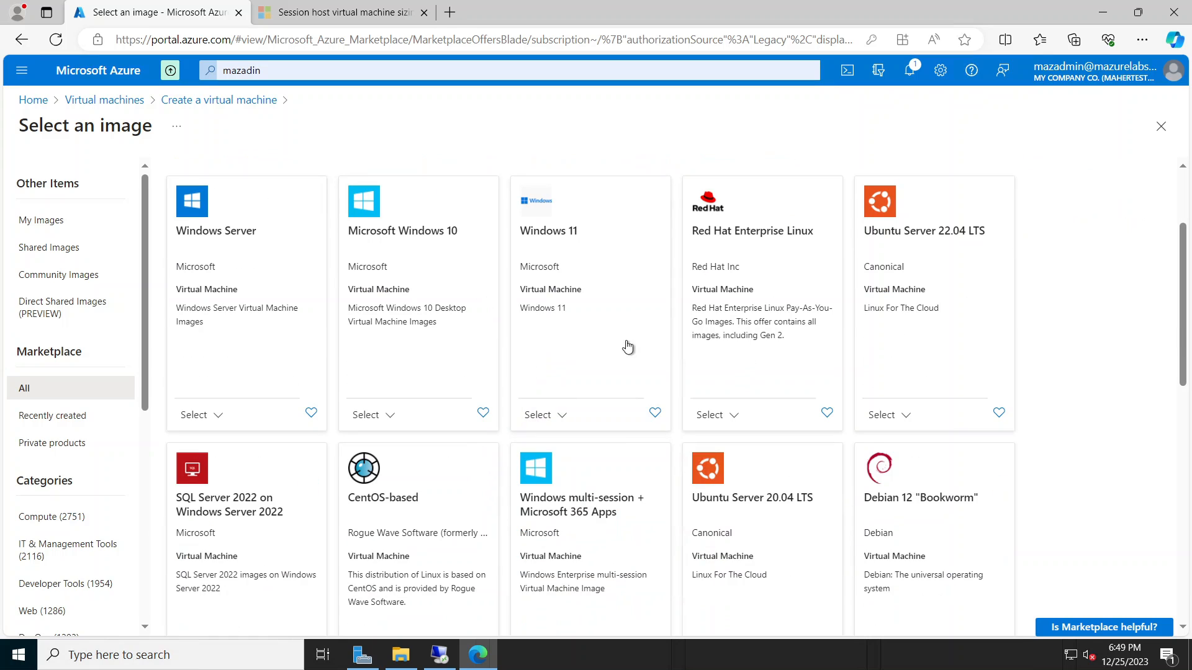
click(563, 416)
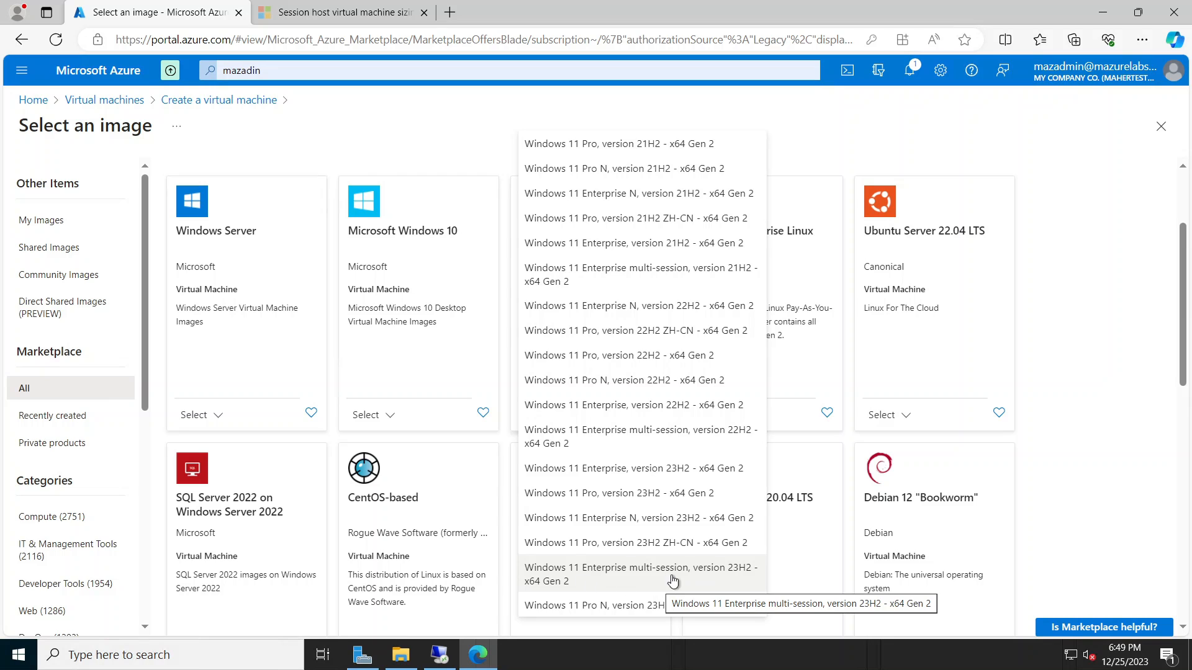
click(643, 577)
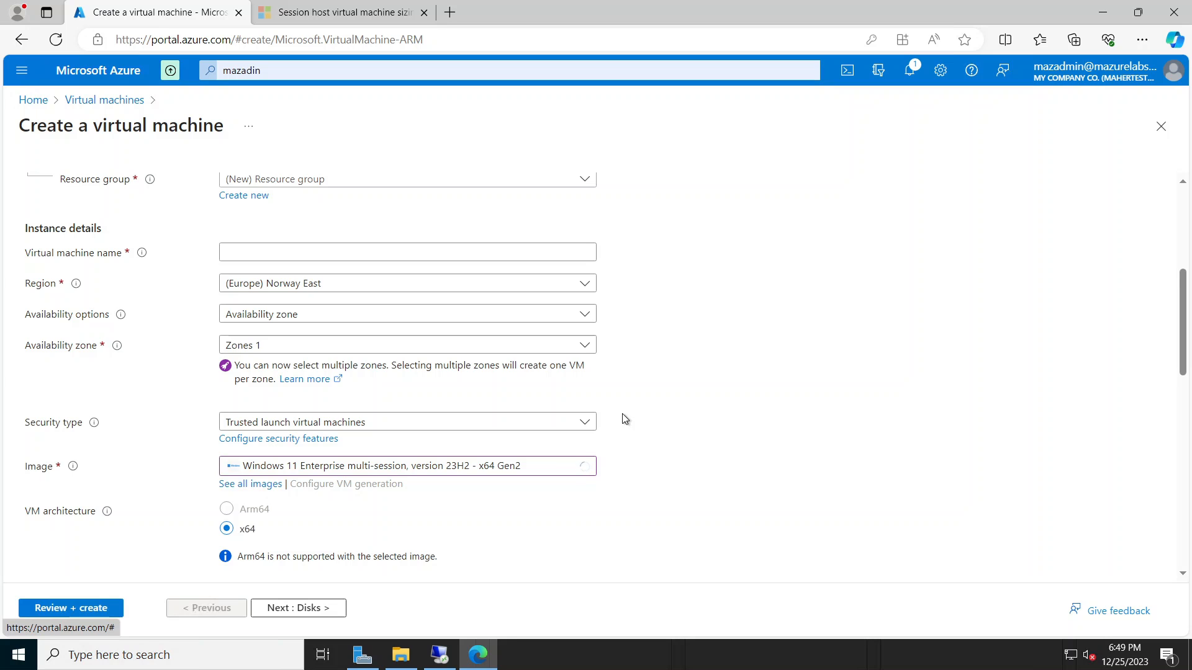
click(439, 654)
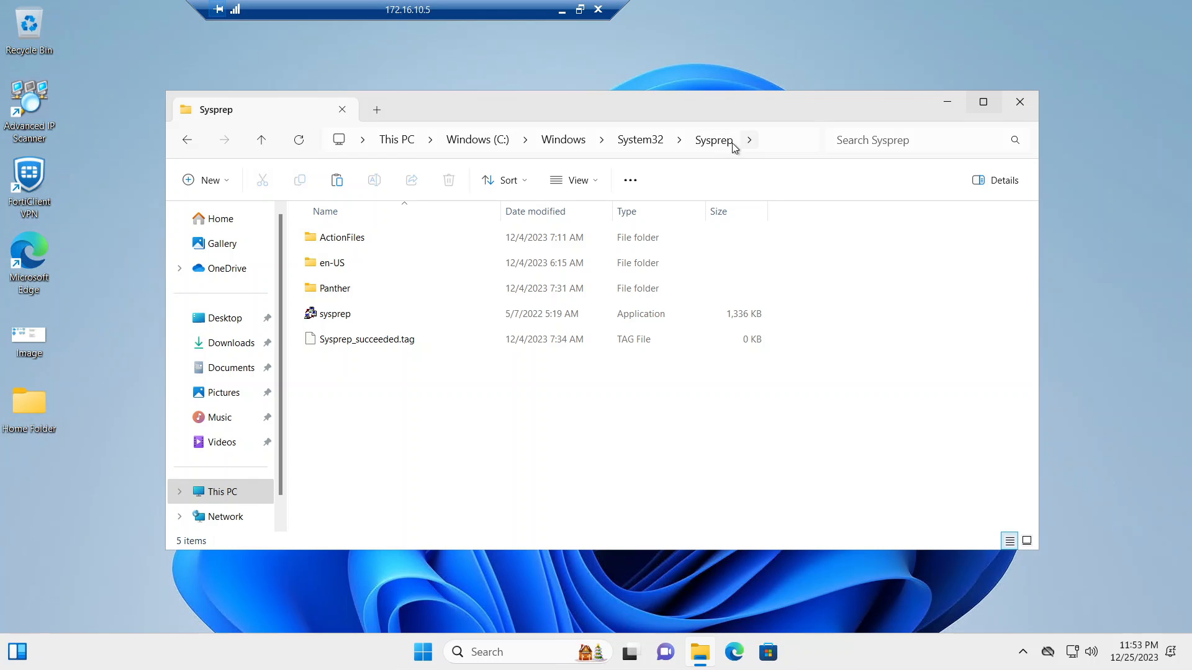
Step: Run sysprep as administrator with Generalize ticked and the Shutdown option
click(347, 318)
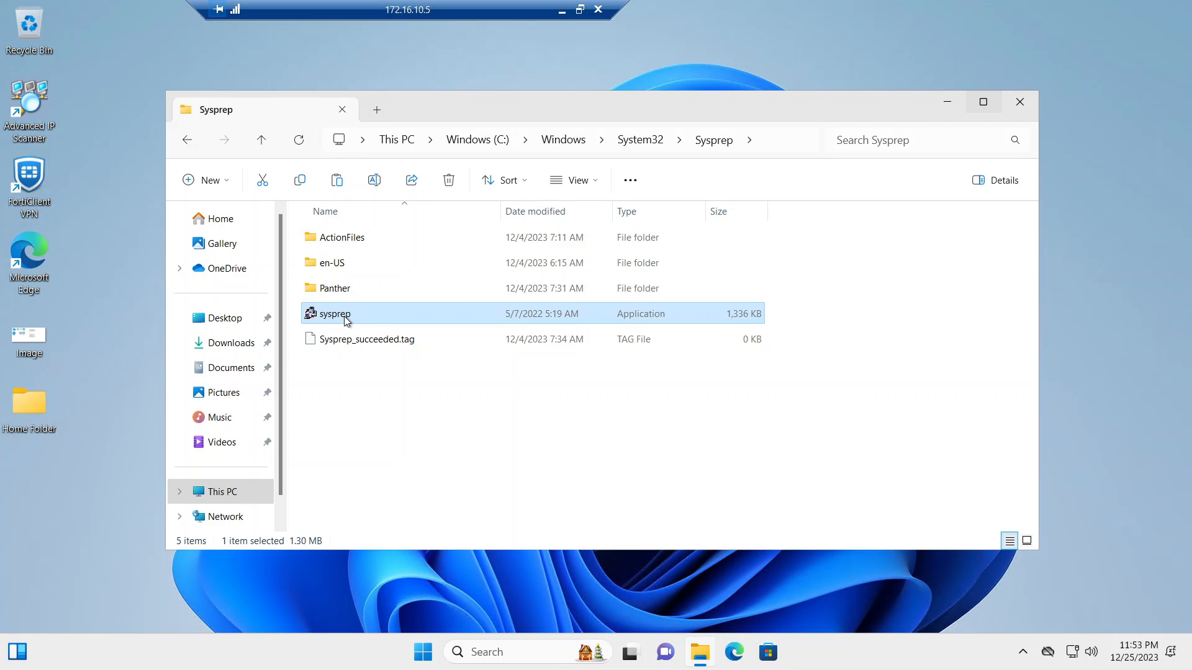
right_click(347, 318)
click(438, 145)
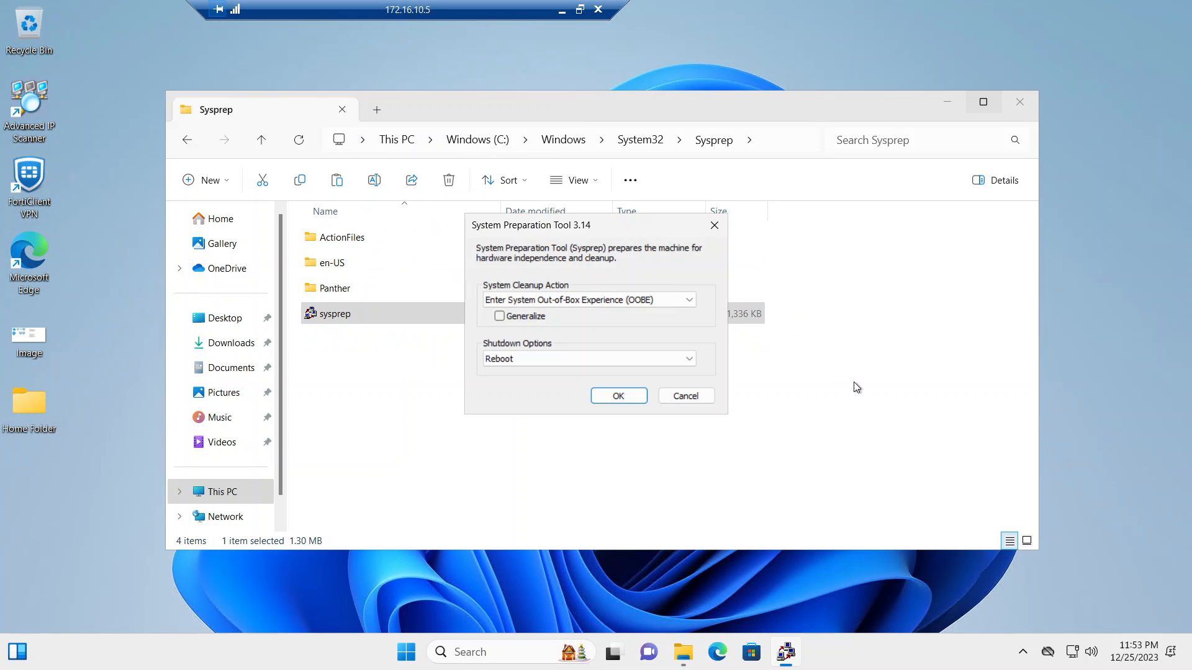
click(524, 318)
click(552, 363)
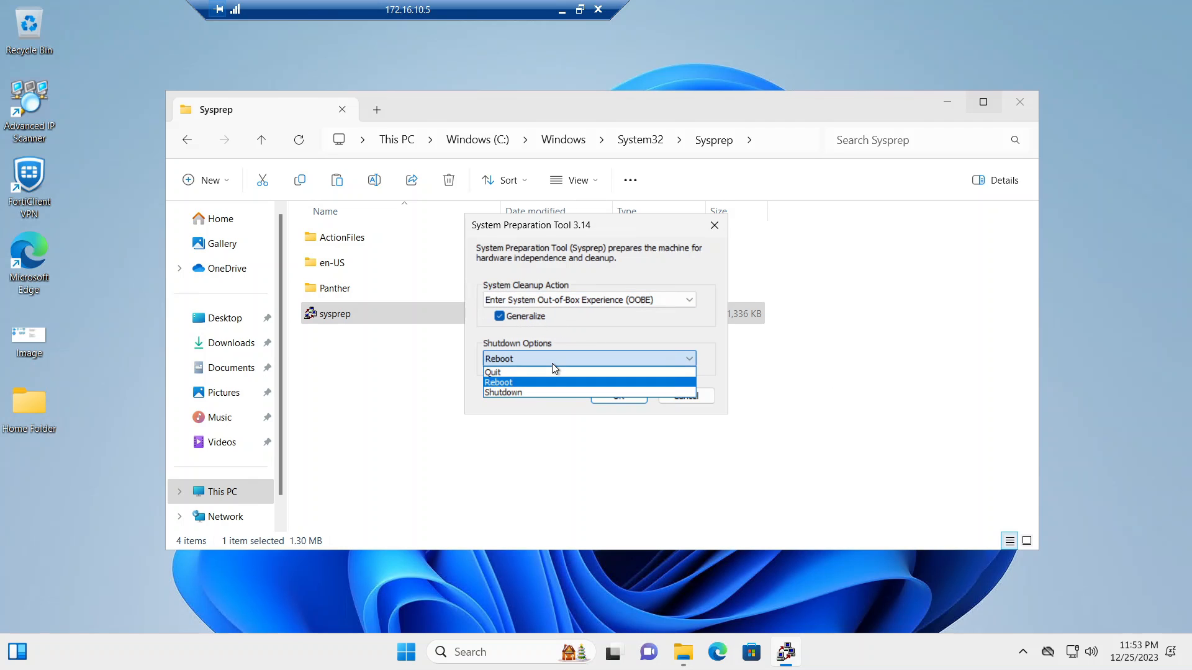
click(527, 391)
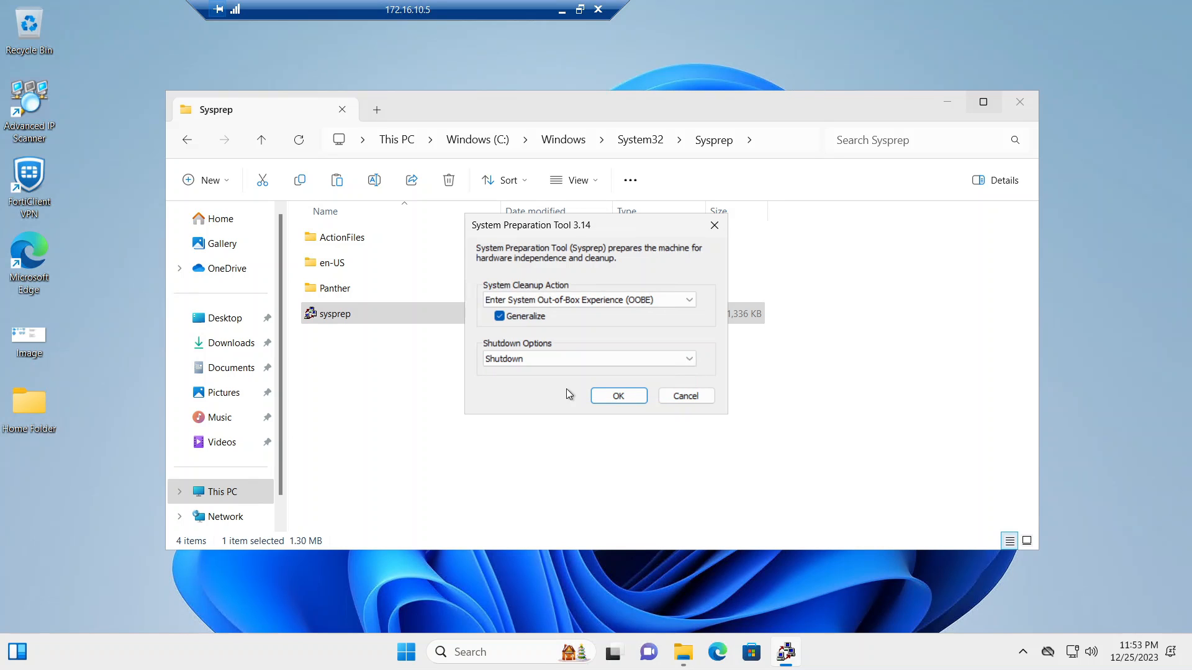
click(623, 400)
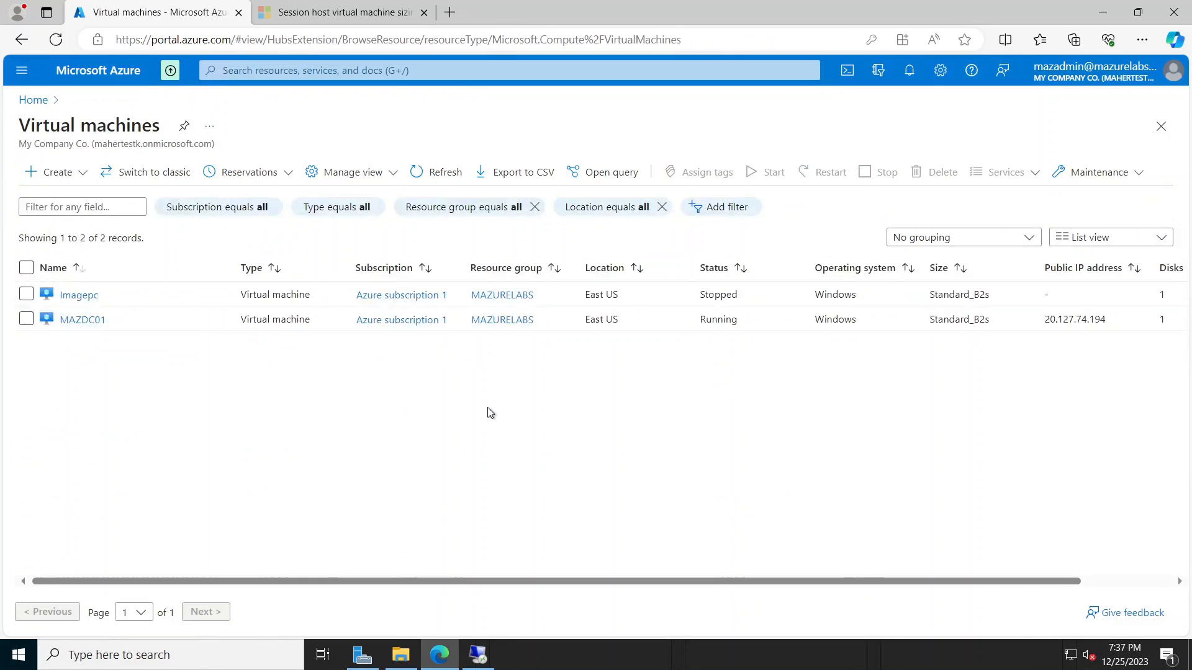
Step: Capture Imagepc as a managed image only, with the VM deleted automatically afterwards
click(83, 296)
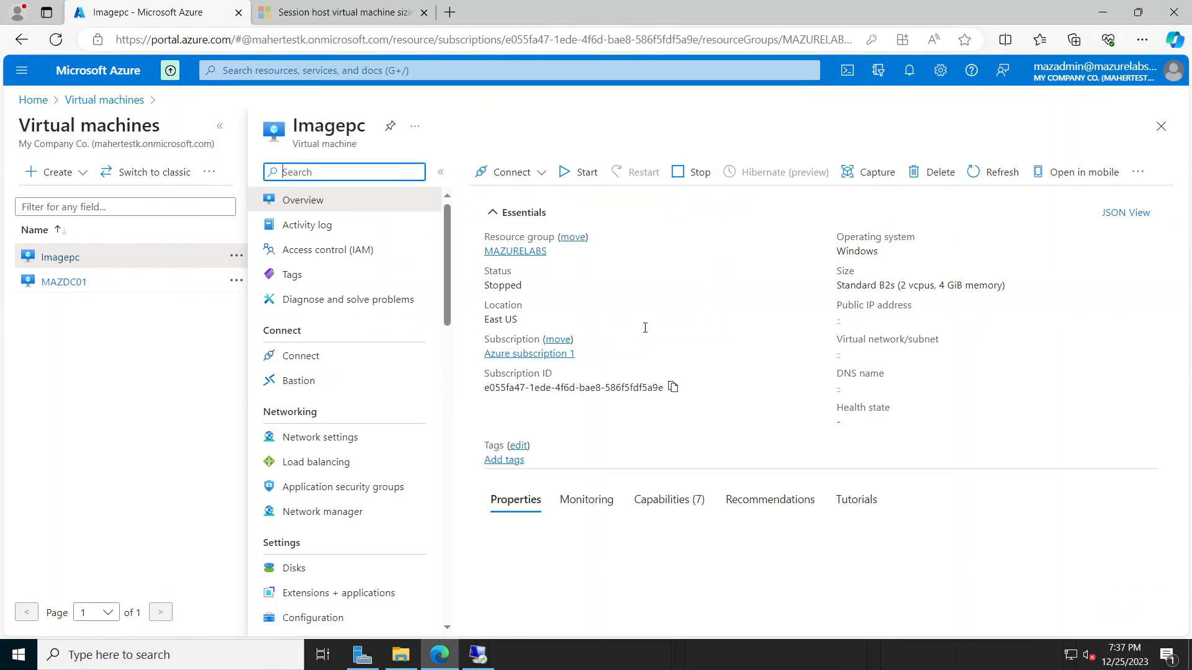
click(876, 178)
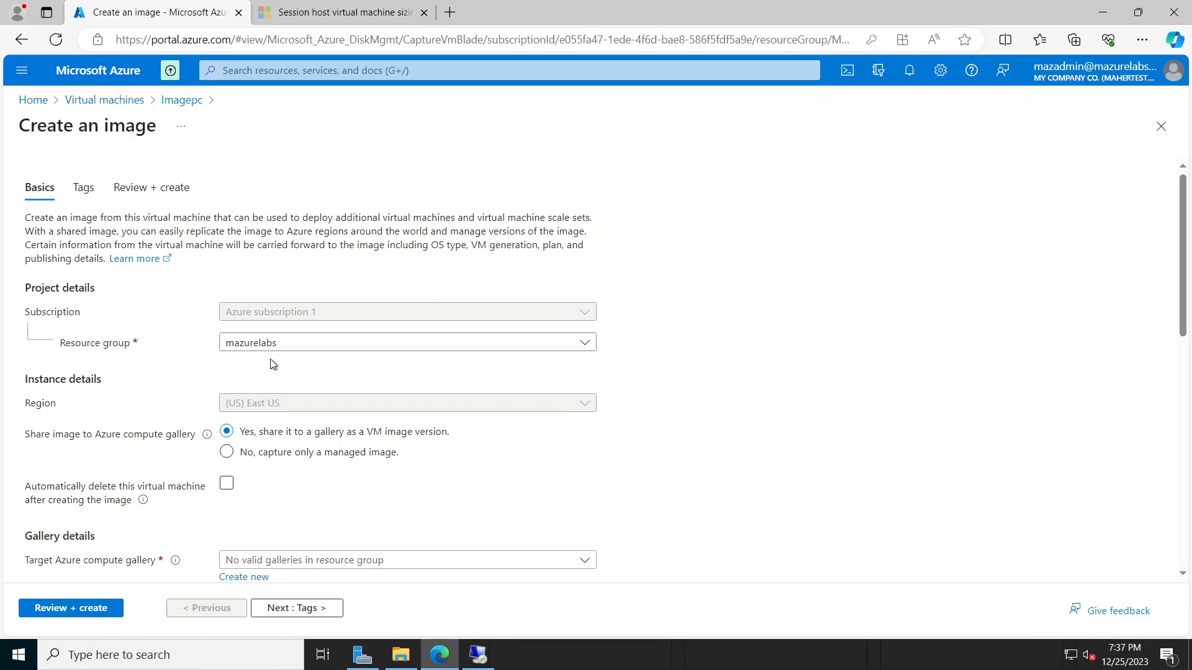
scroll(687, 406, down, 1)
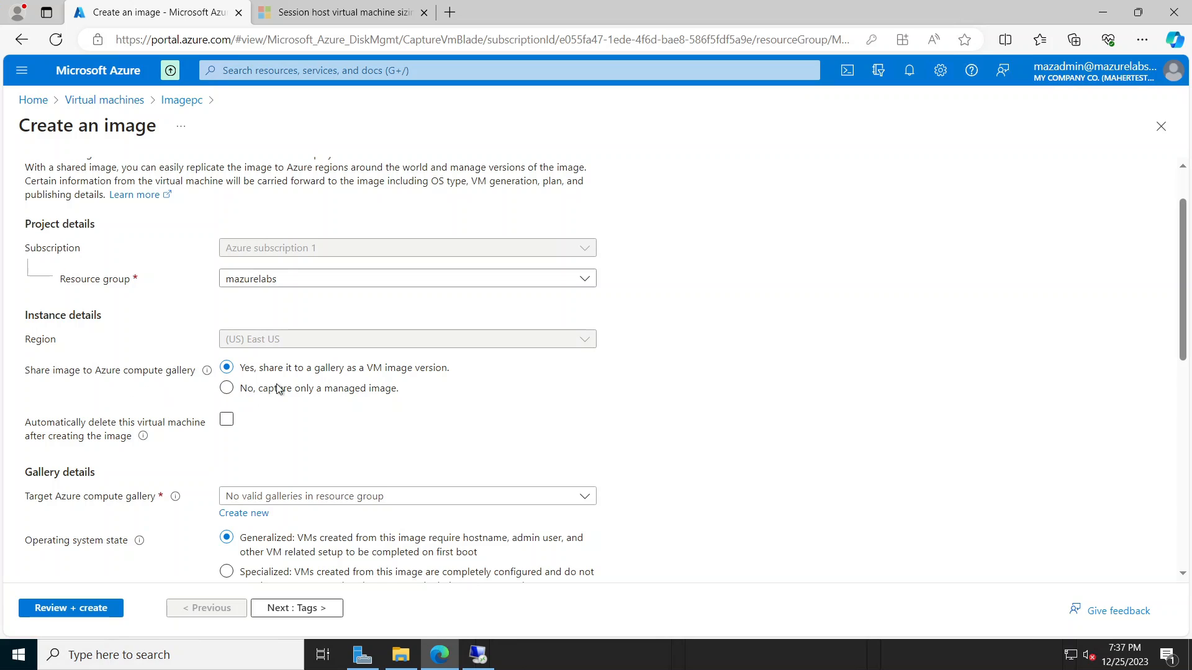
click(299, 390)
scroll(657, 447, down, 1)
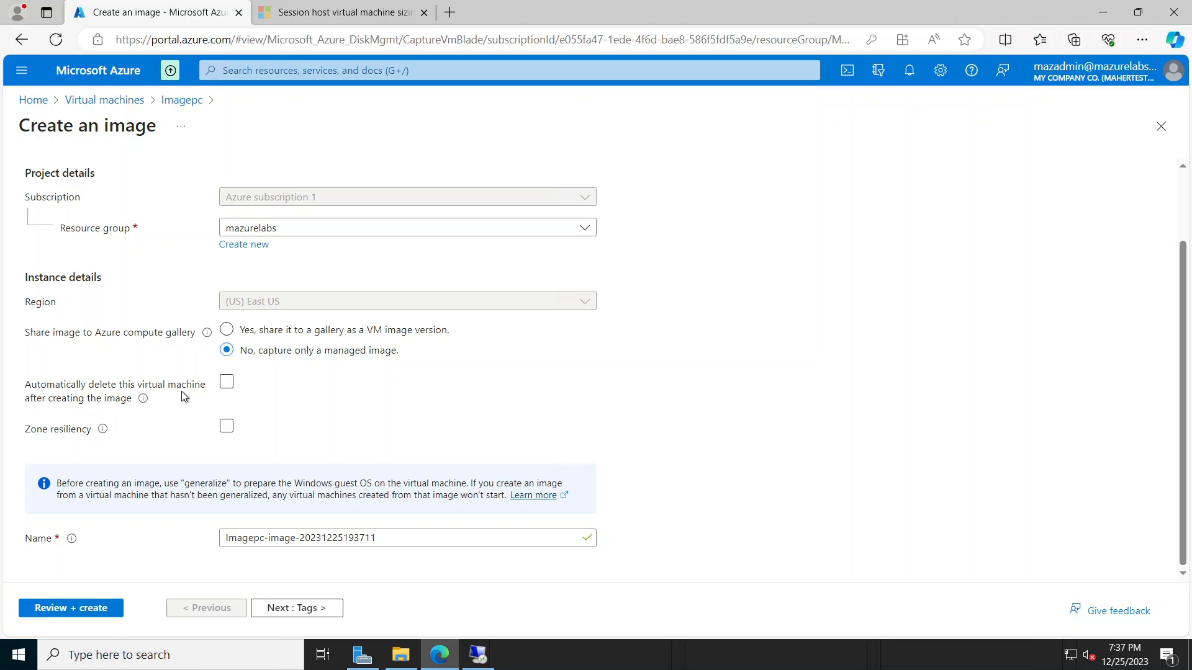
click(227, 383)
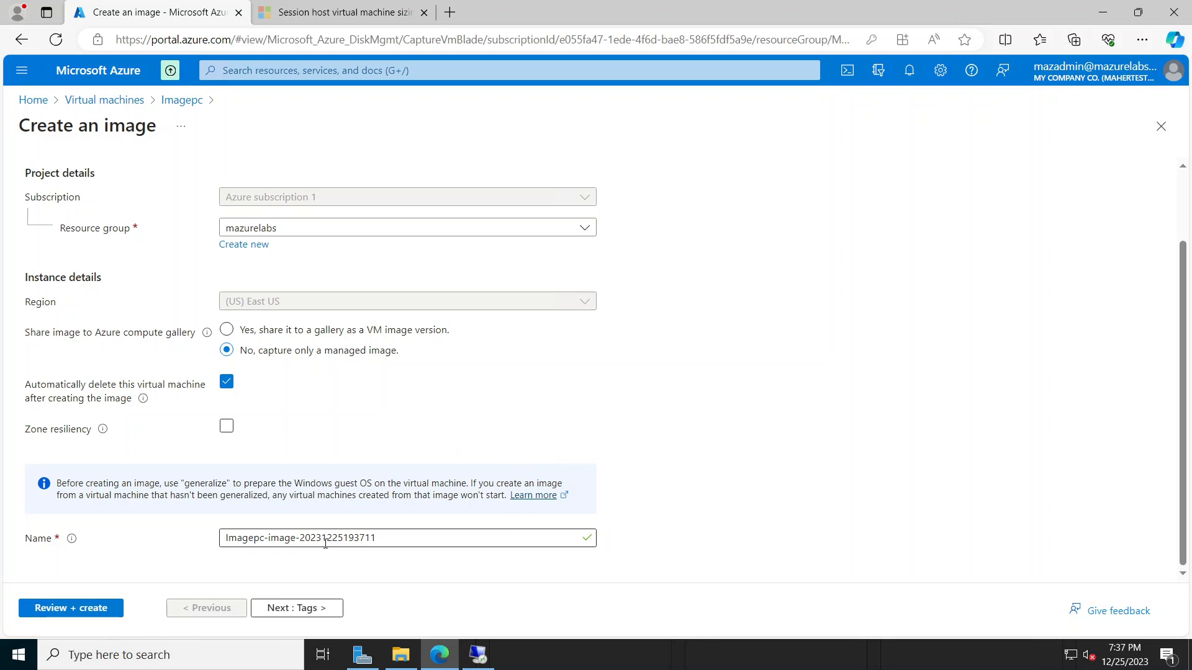
Step: Rename the image to Imagepc-1, review the settings, and create it
drag(301, 538, 482, 540)
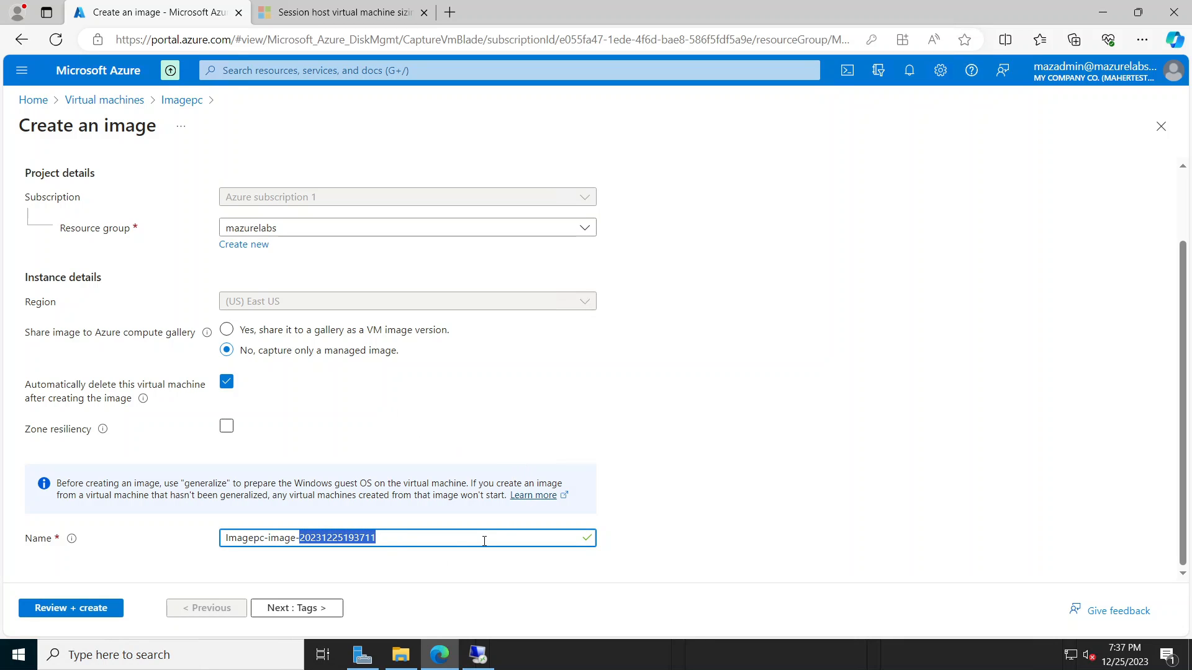
key(BackSpace)
key(BackSpace)
key(BackSpace)
key(BackSpace)
key(BackSpace)
key(BackSpace)
key(BackSpace)
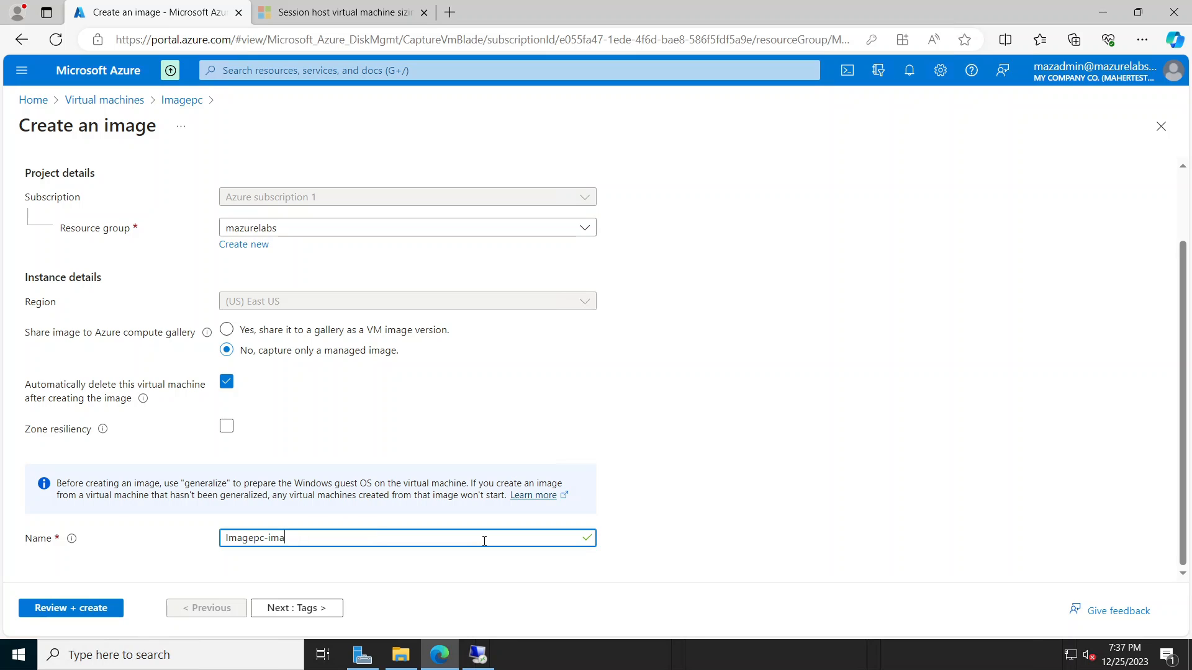
text(-1)
click(113, 608)
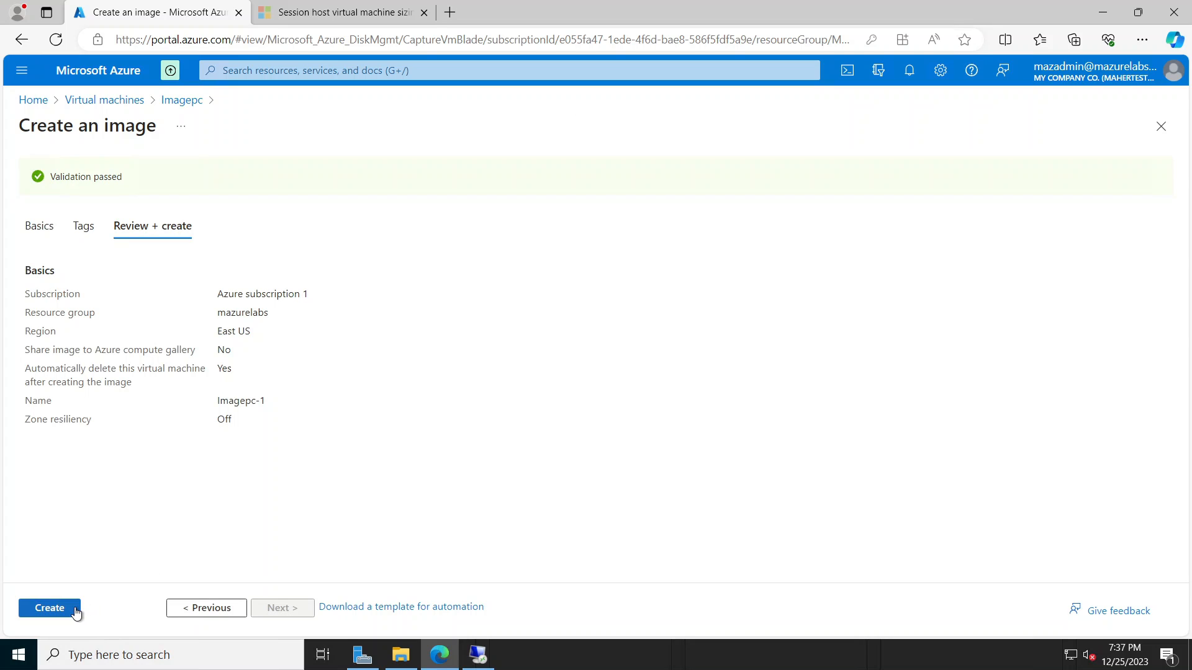
click(50, 608)
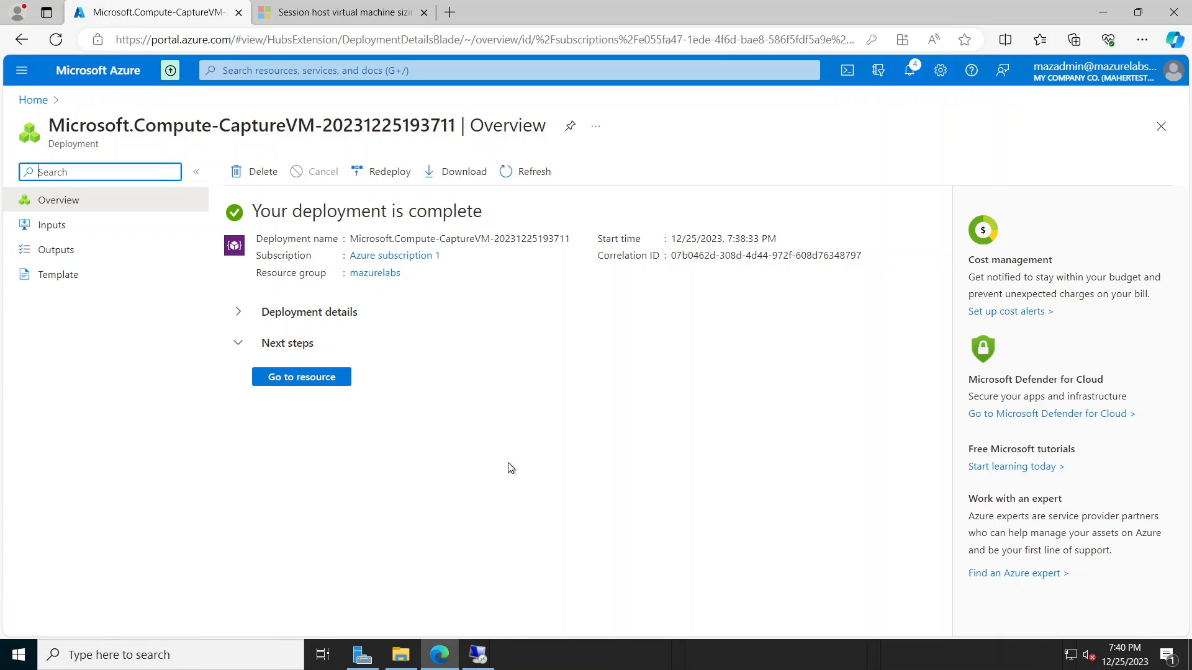
Step: From Home, search 'azure virt' and open Azure Virtual Desktop
click(33, 100)
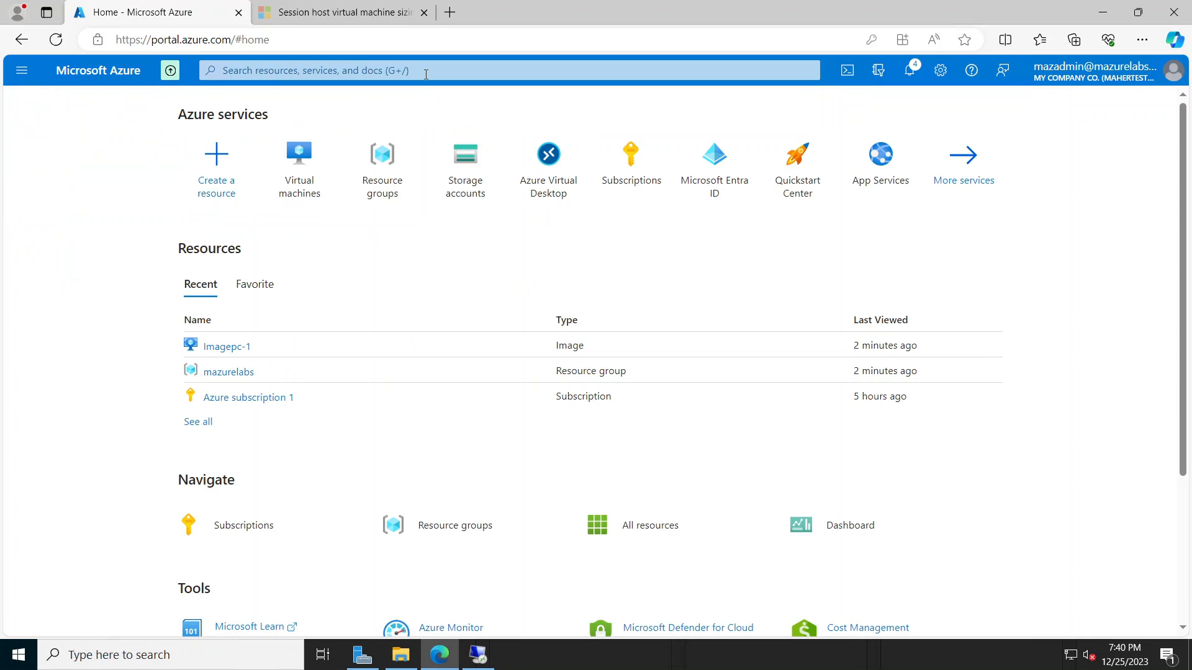
click(468, 71)
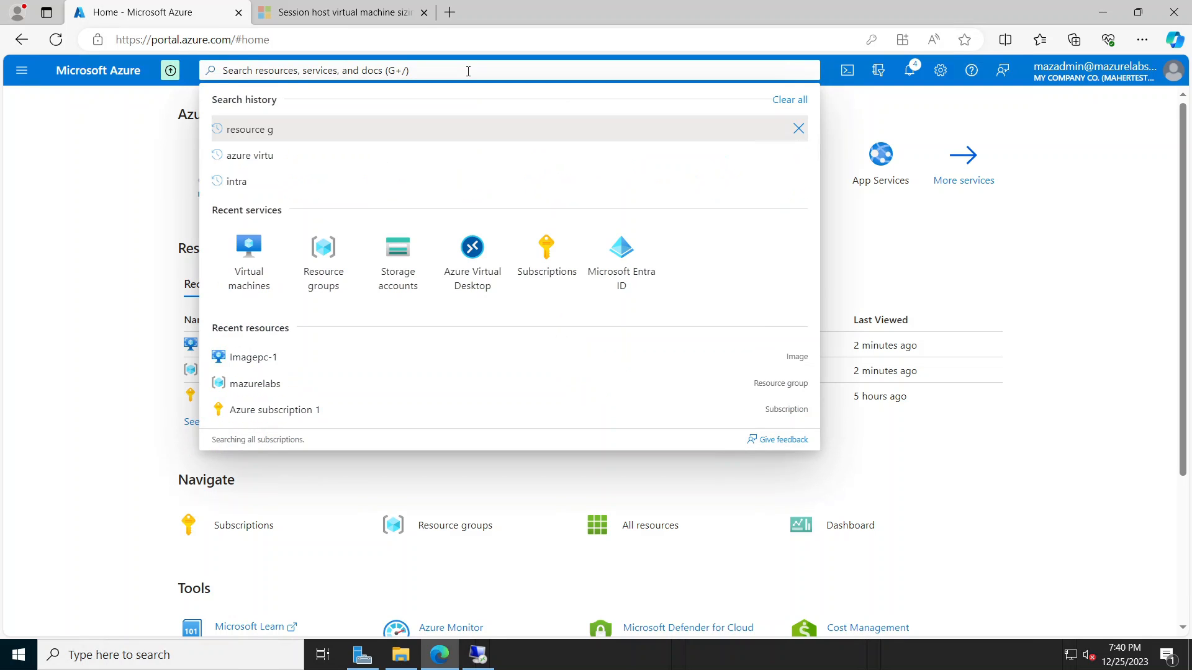
text(az)
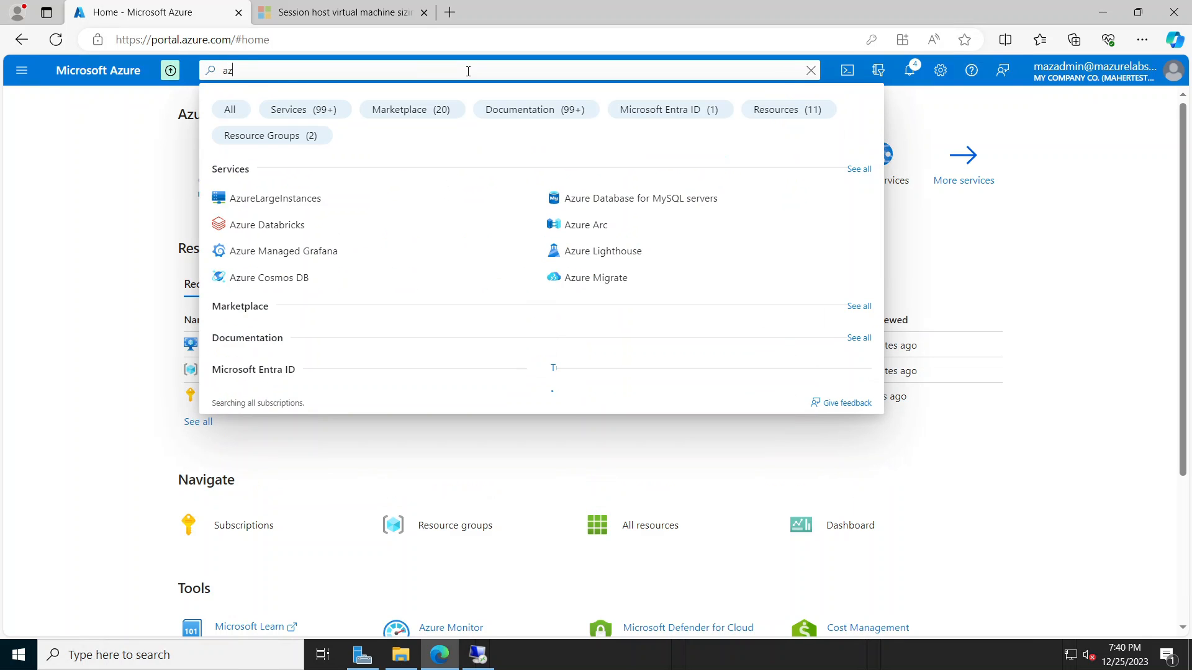
text(ure virt)
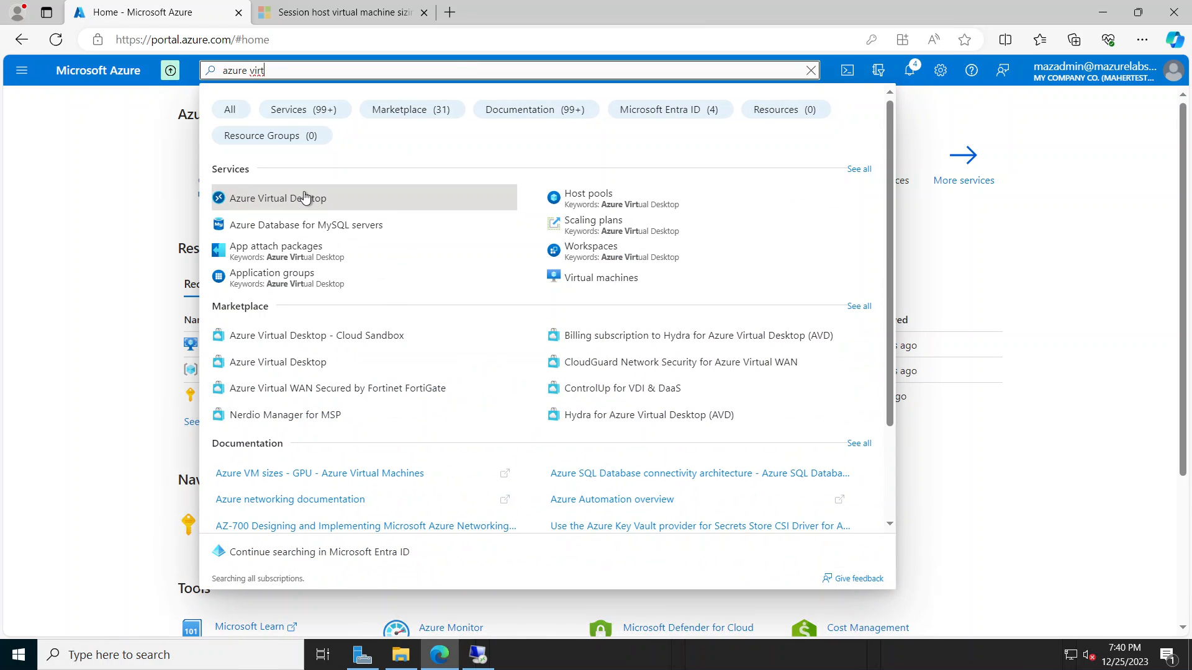
click(286, 203)
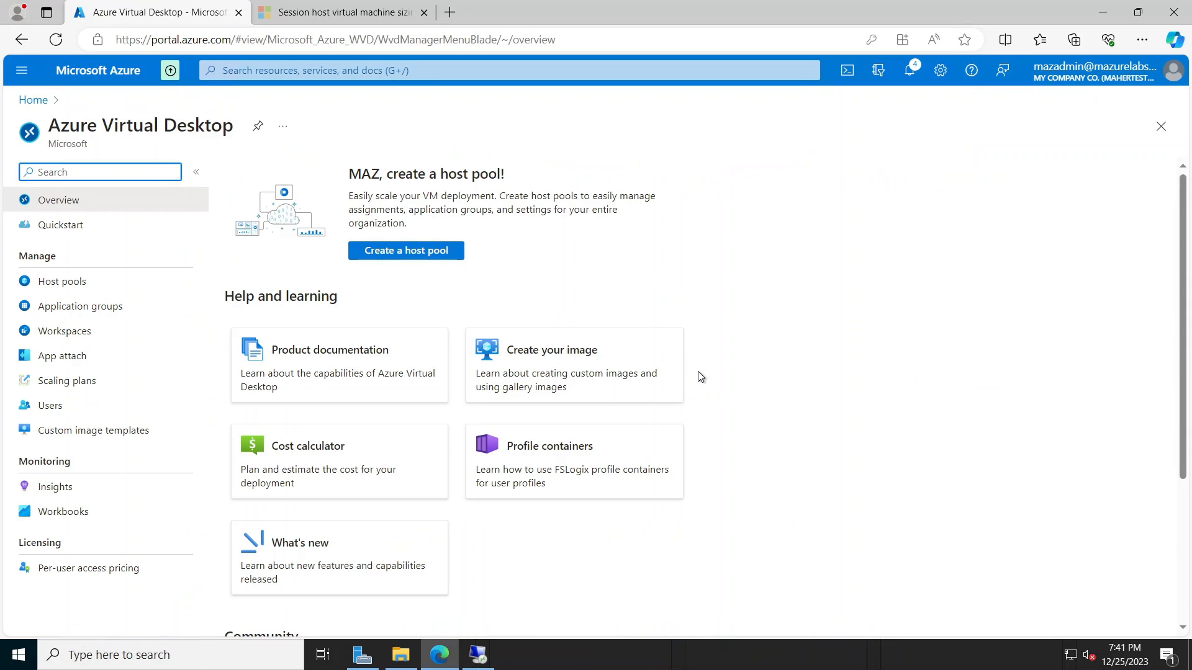
Step: Create a host pool named mazpool in resource group mazurelabs, keeping Desktop as app group type
click(412, 257)
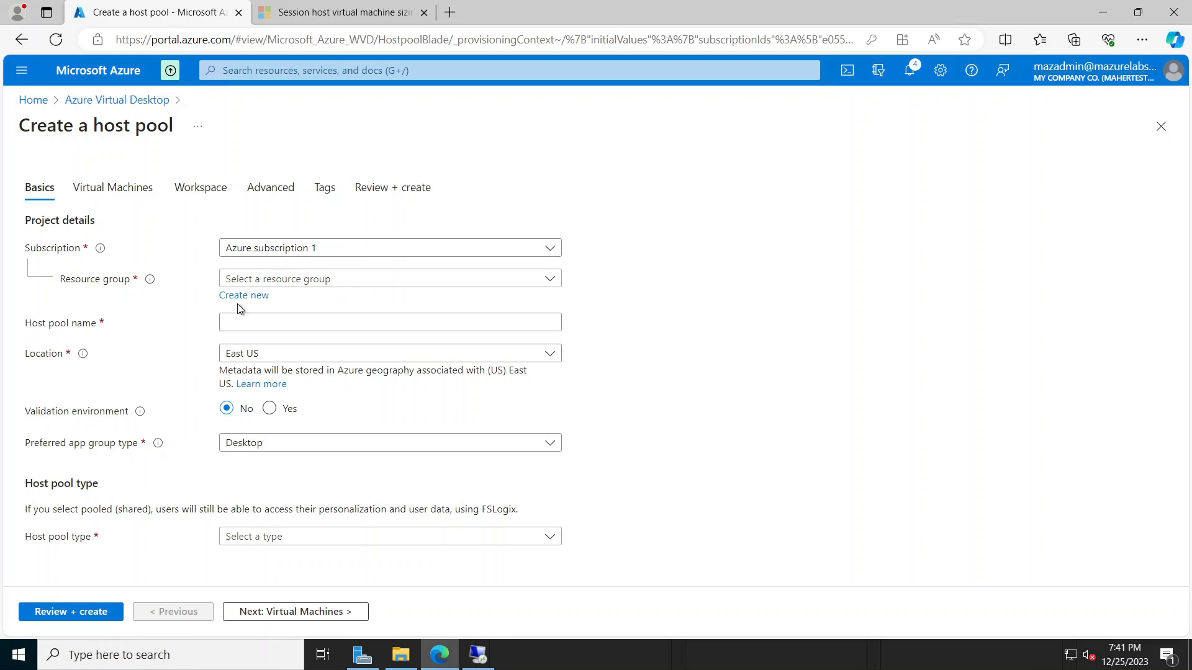
click(343, 278)
click(275, 333)
click(301, 322)
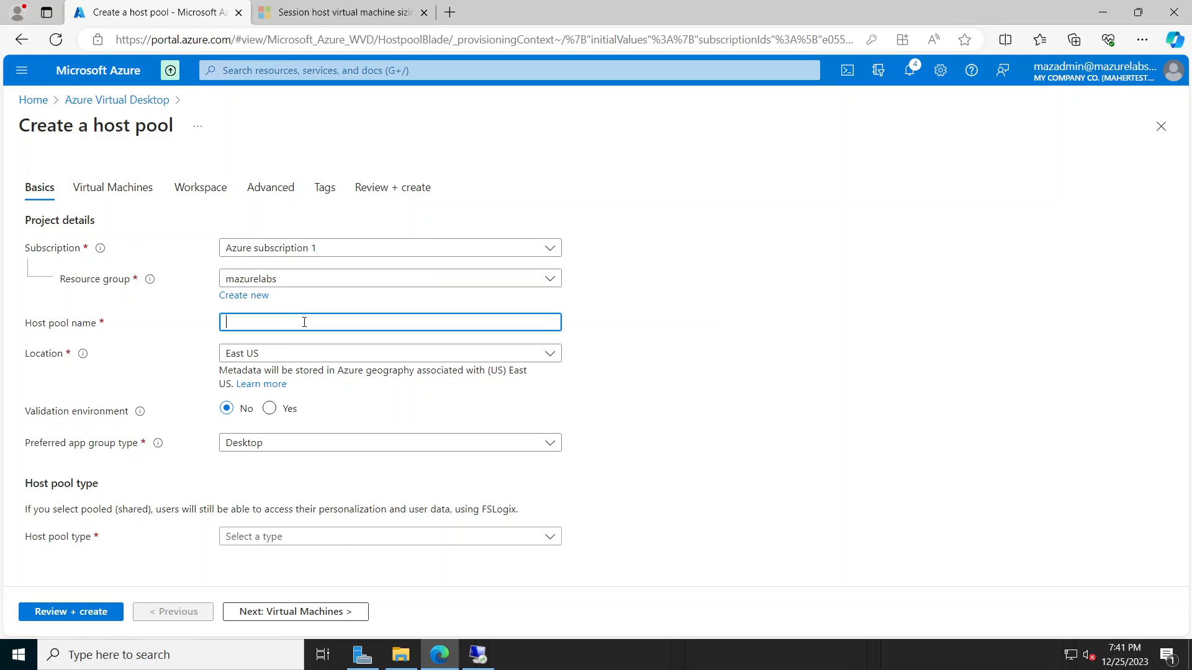
text(mazpool)
click(398, 441)
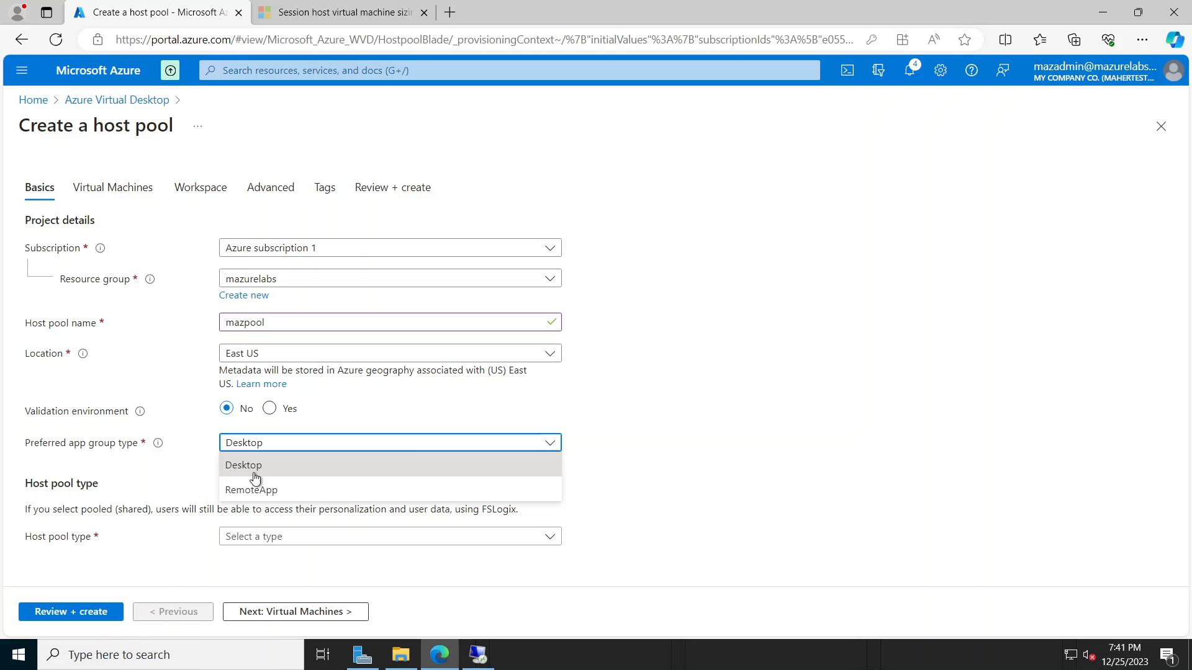
click(711, 455)
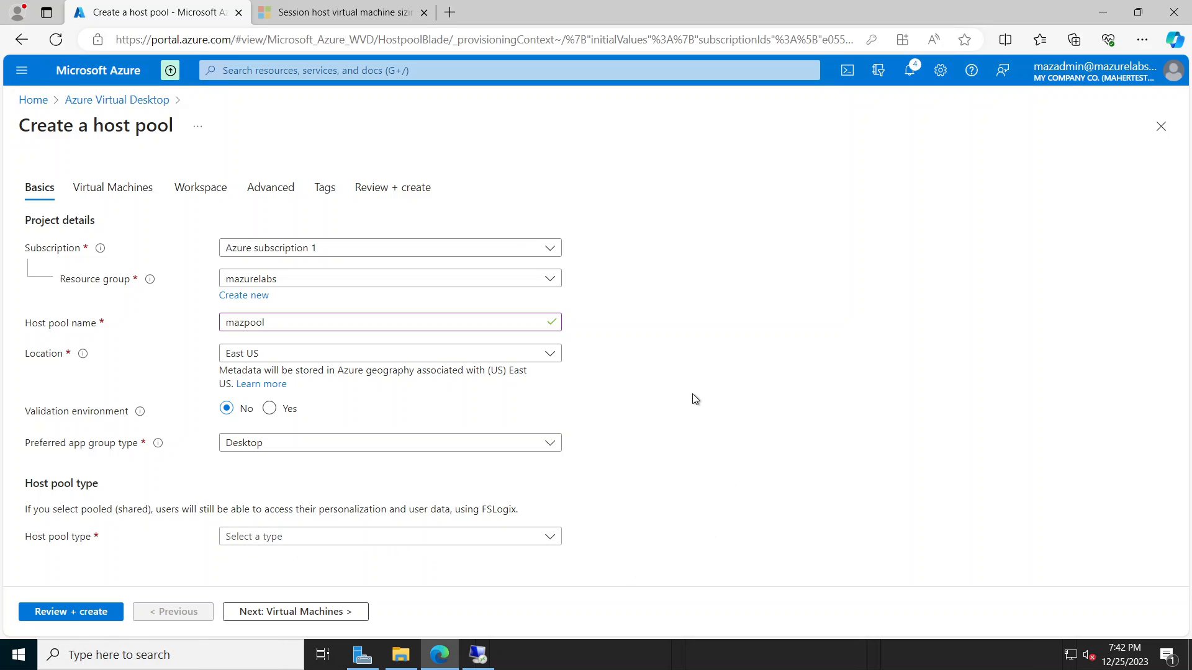
click(521, 539)
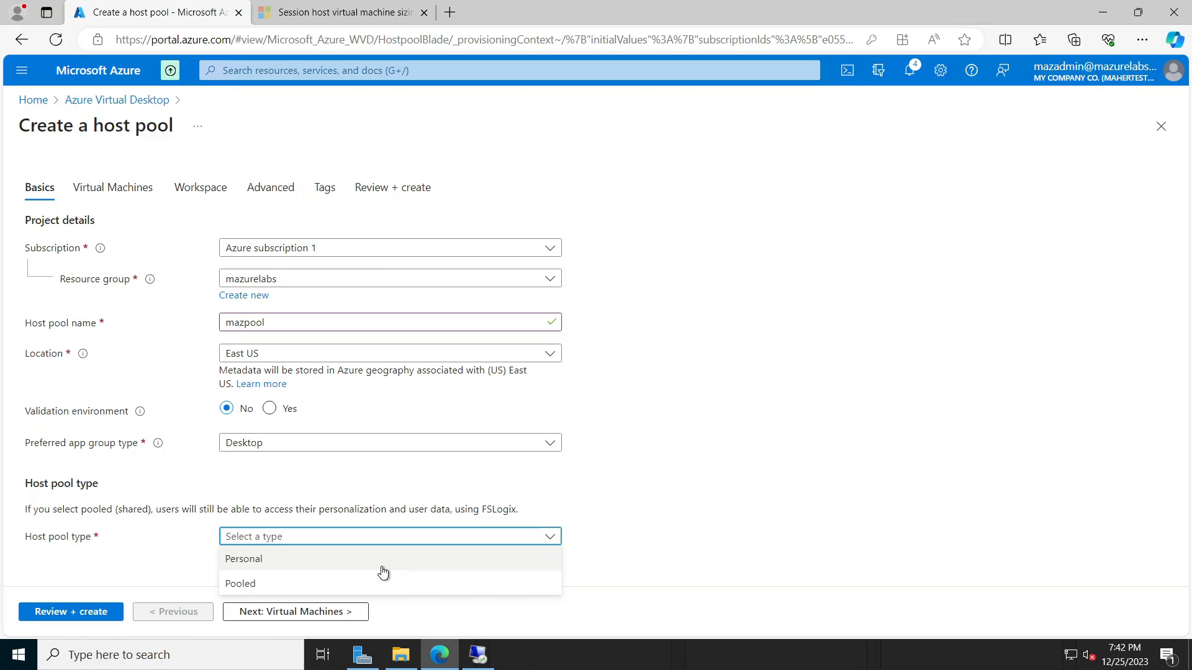
Step: Set host pool type to Pooled and keep Breadth-first load balancing
click(319, 586)
scroll(721, 493, down, 1)
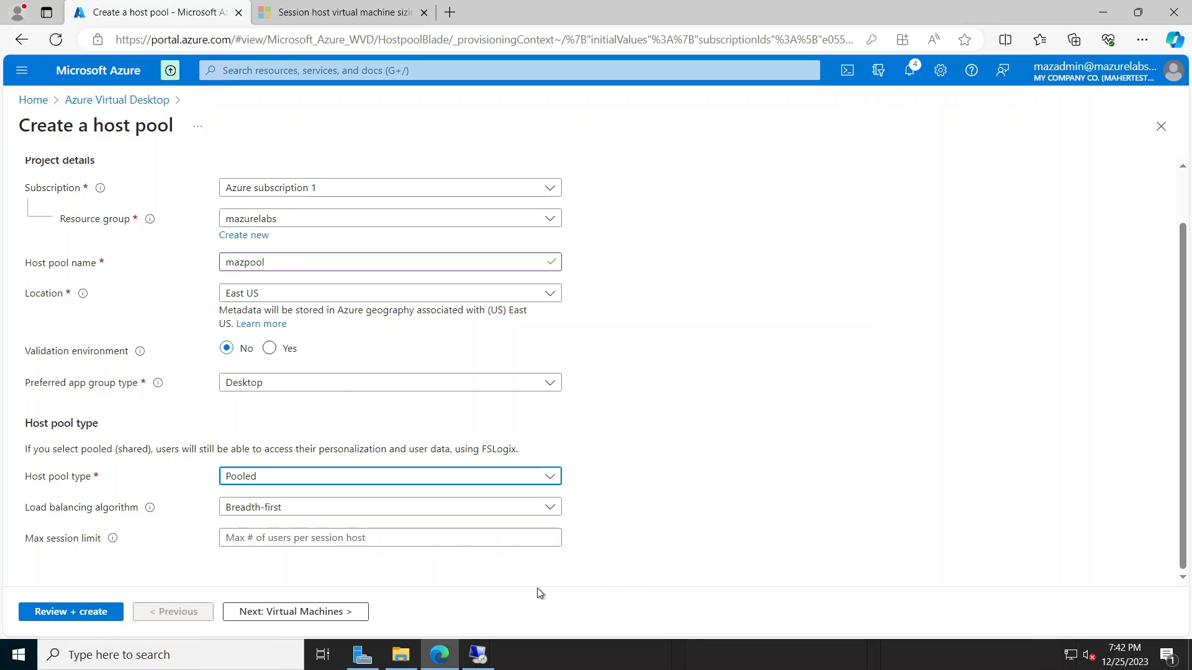
click(717, 517)
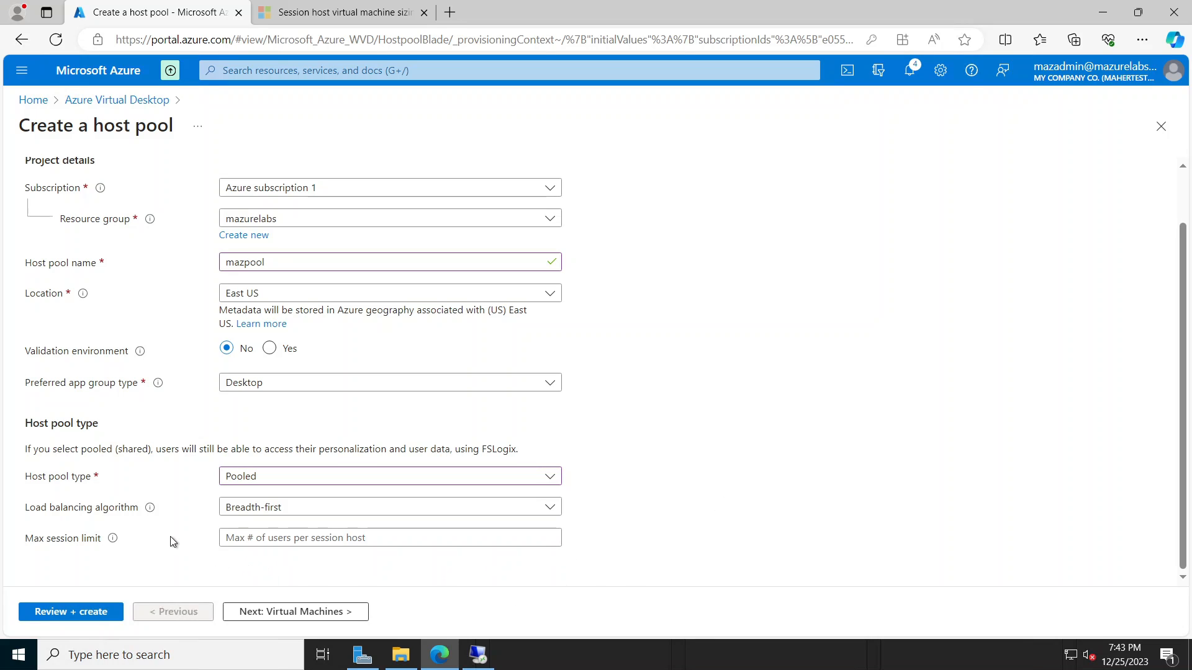
click(318, 513)
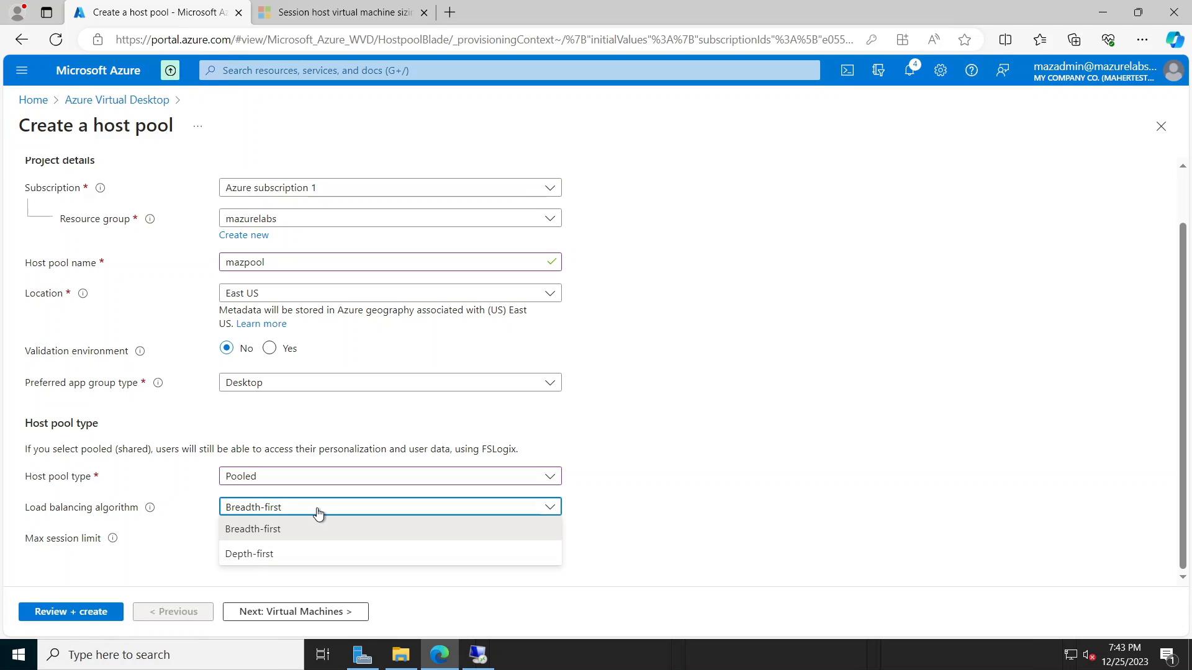
mouse_move(151, 513)
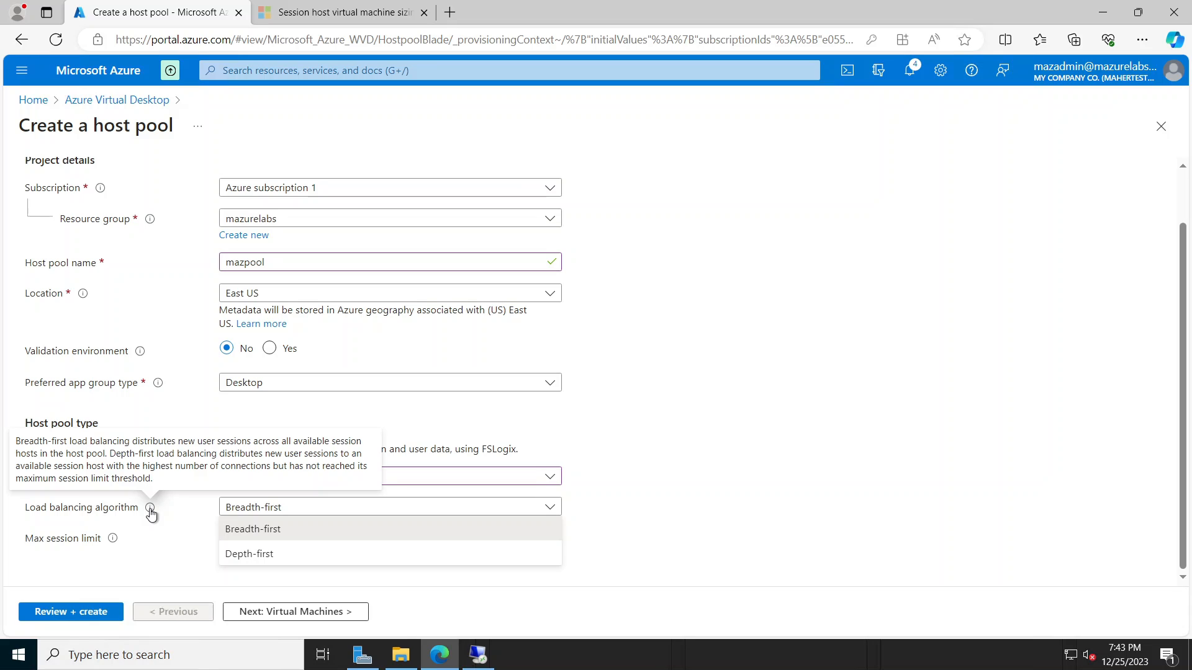
click(302, 529)
click(738, 506)
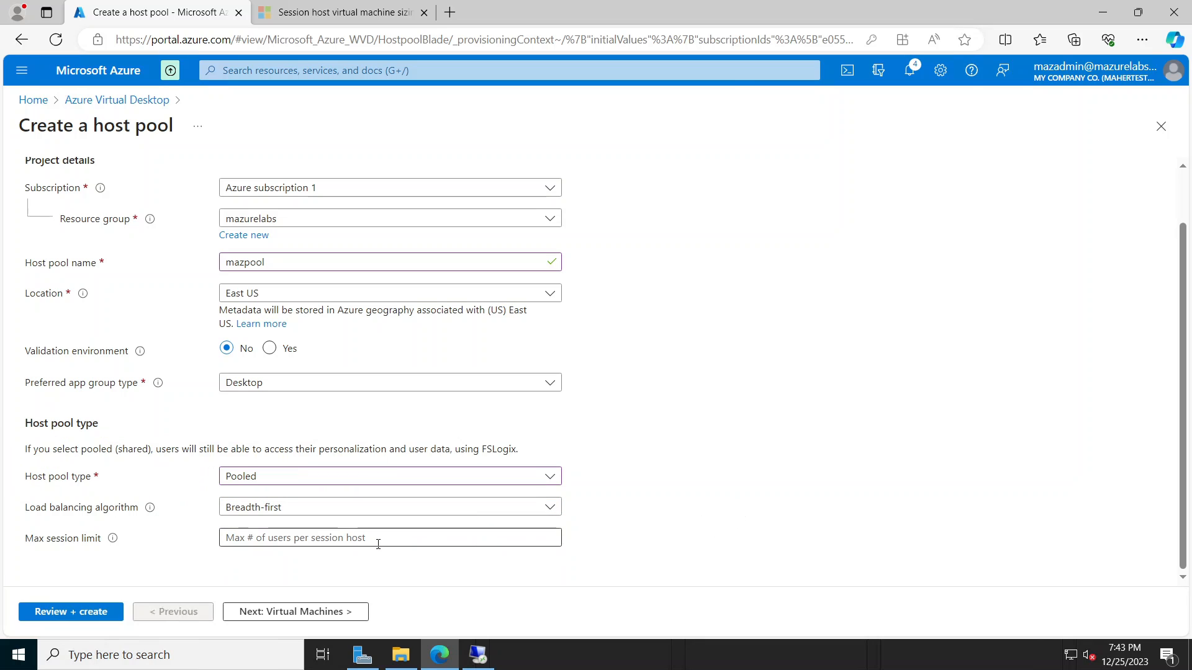
click(320, 534)
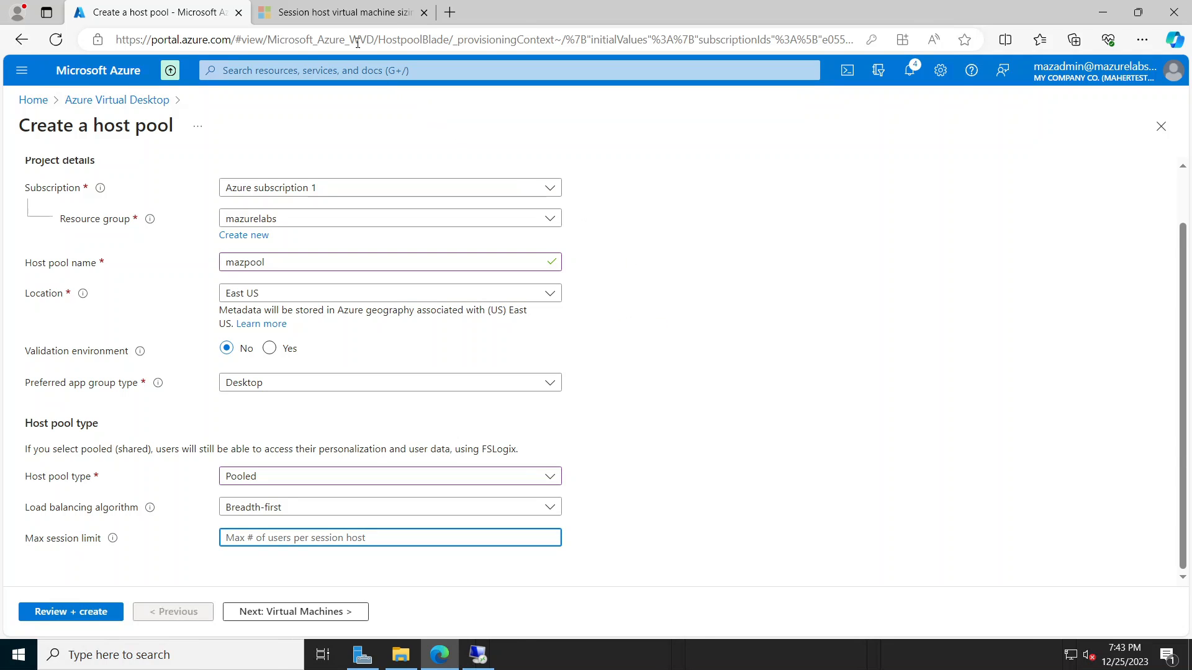
click(342, 12)
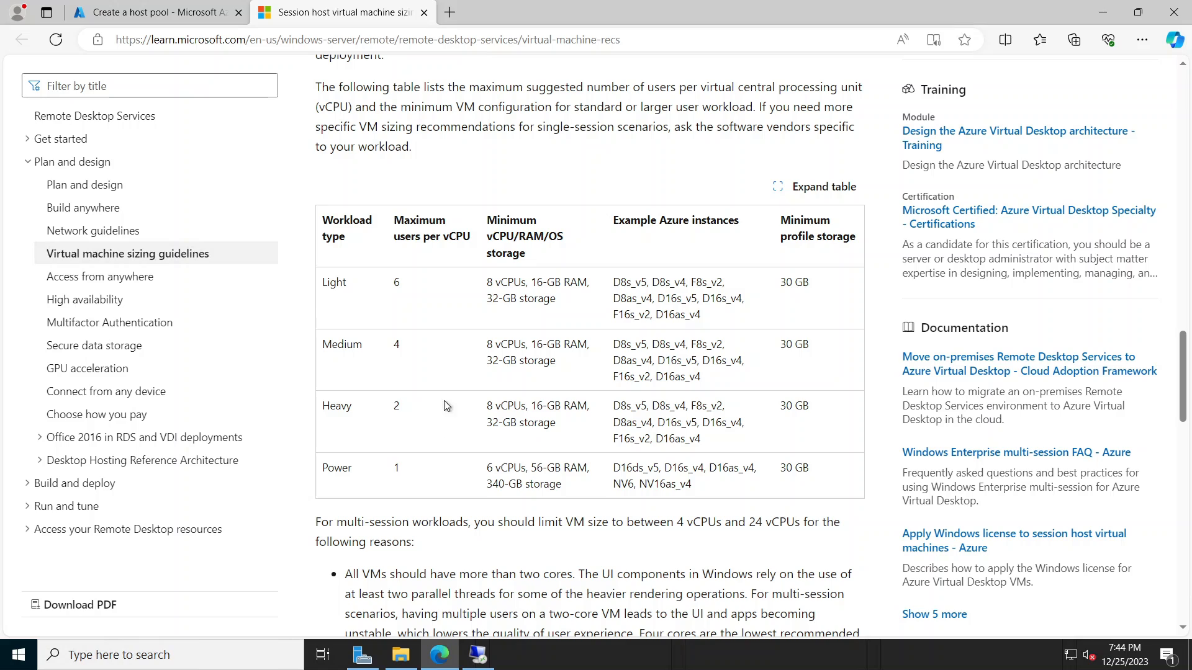
drag(403, 407, 390, 411)
click(397, 407)
drag(487, 407, 497, 425)
click(548, 432)
click(166, 8)
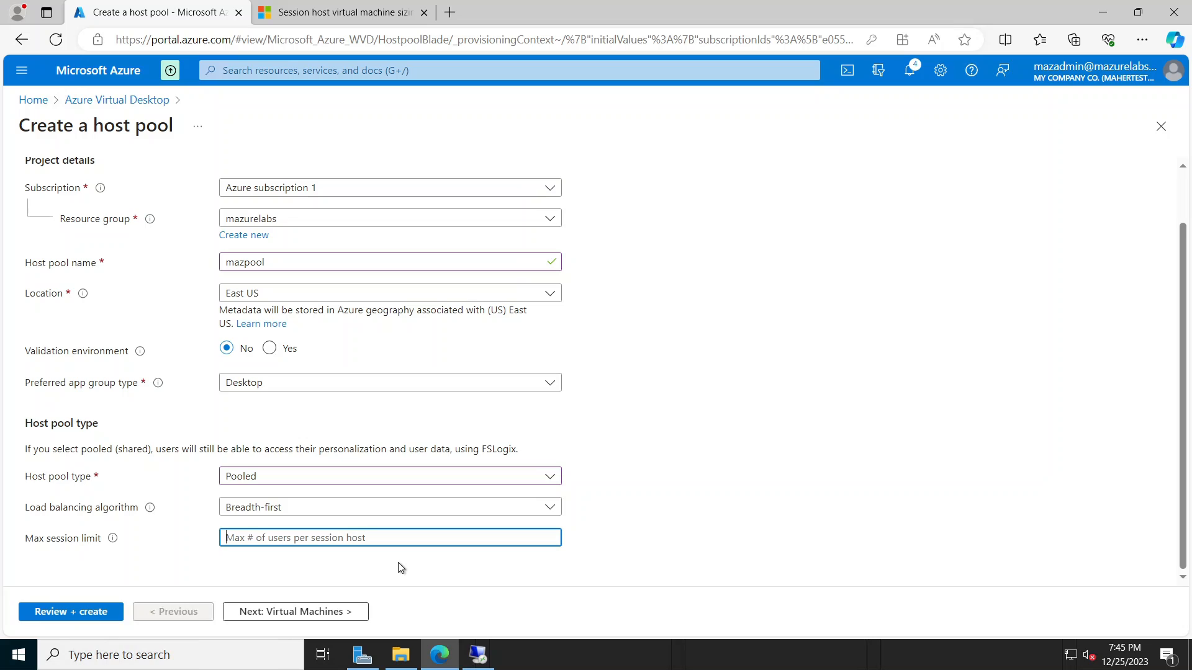
Step: On the Virtual machines tab, choose to add virtual machines to the host pool
click(328, 614)
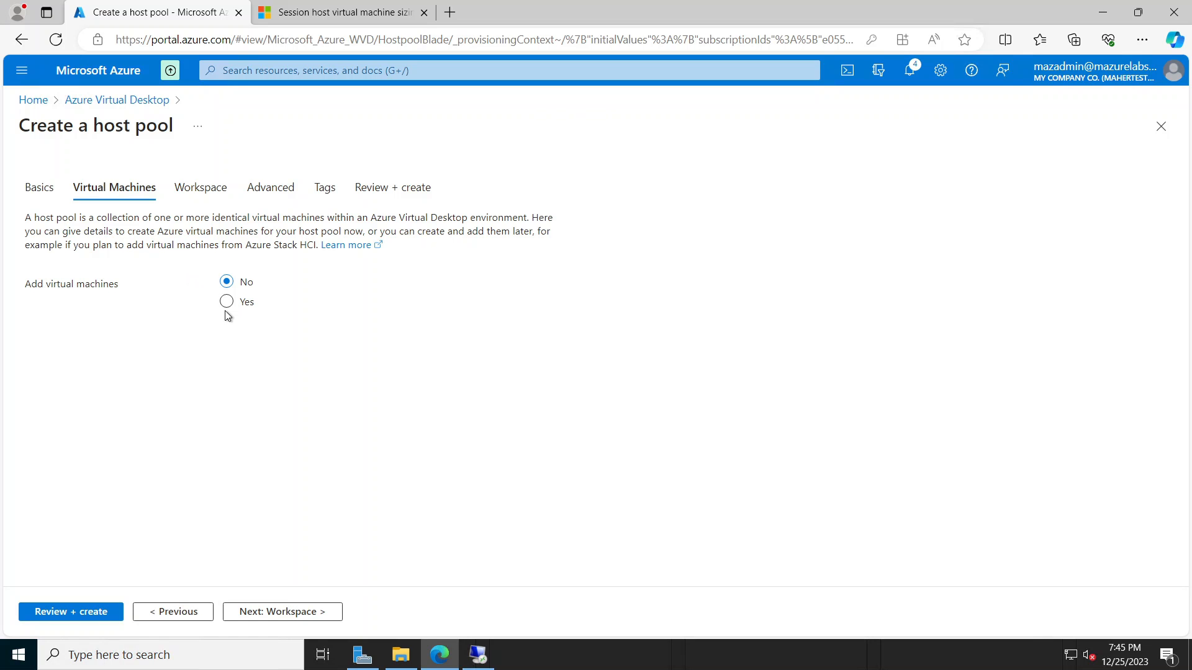
click(227, 302)
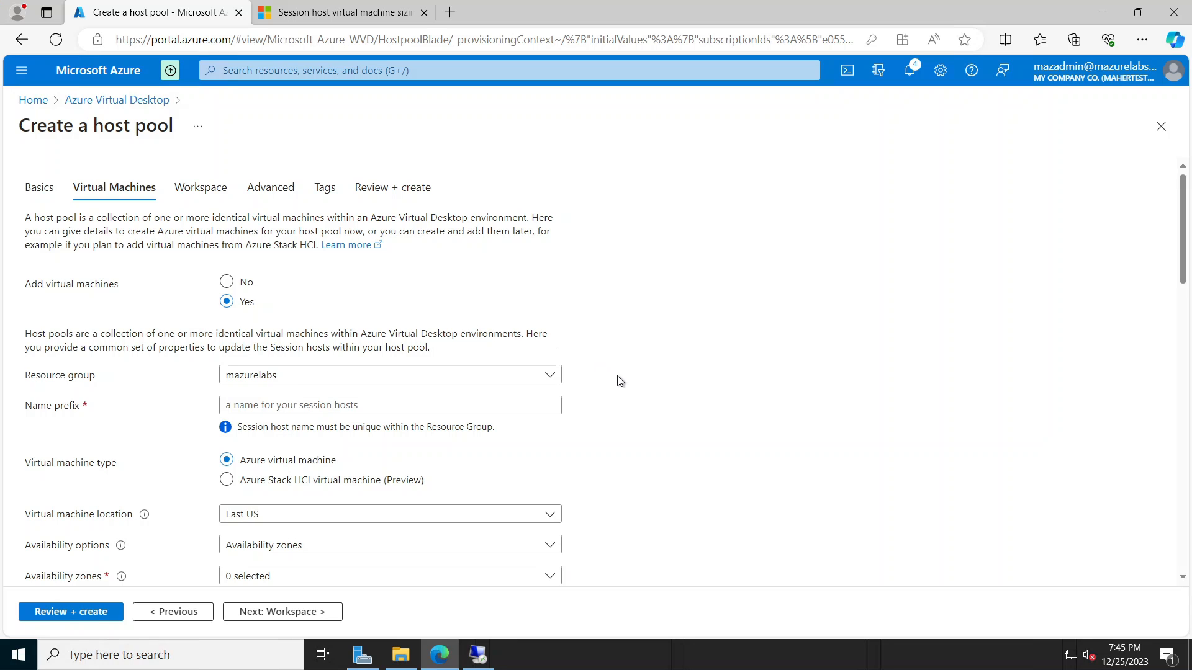
scroll(609, 450, down, 2)
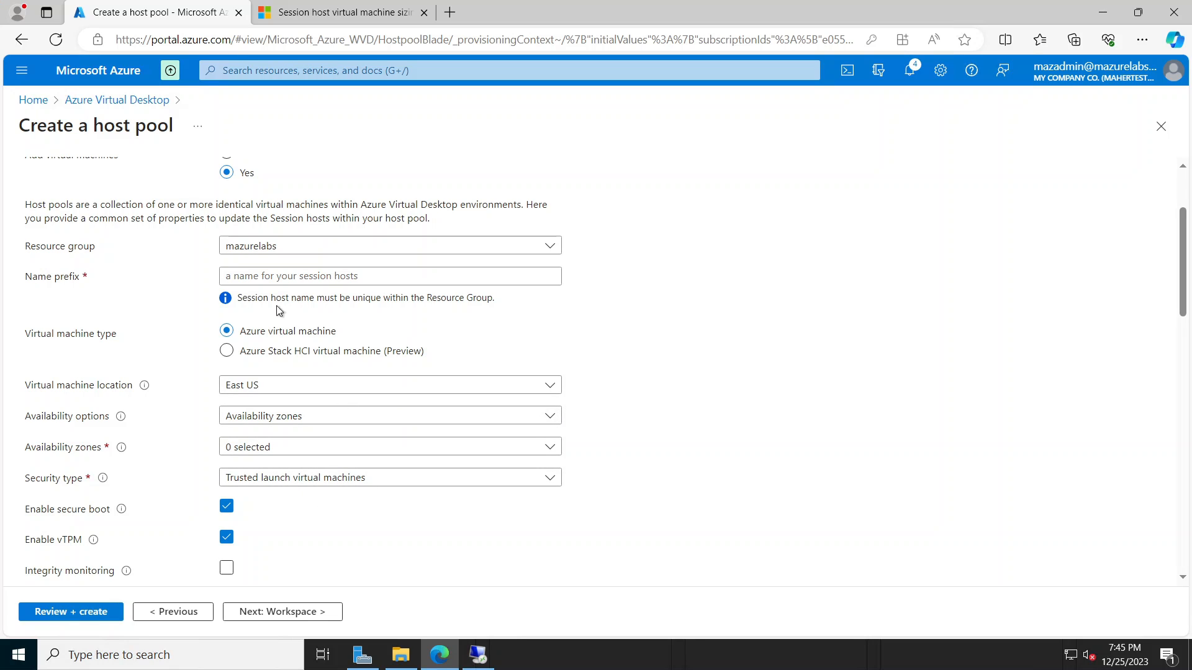
Step: Enter mazhost as the session host name prefix
click(307, 275)
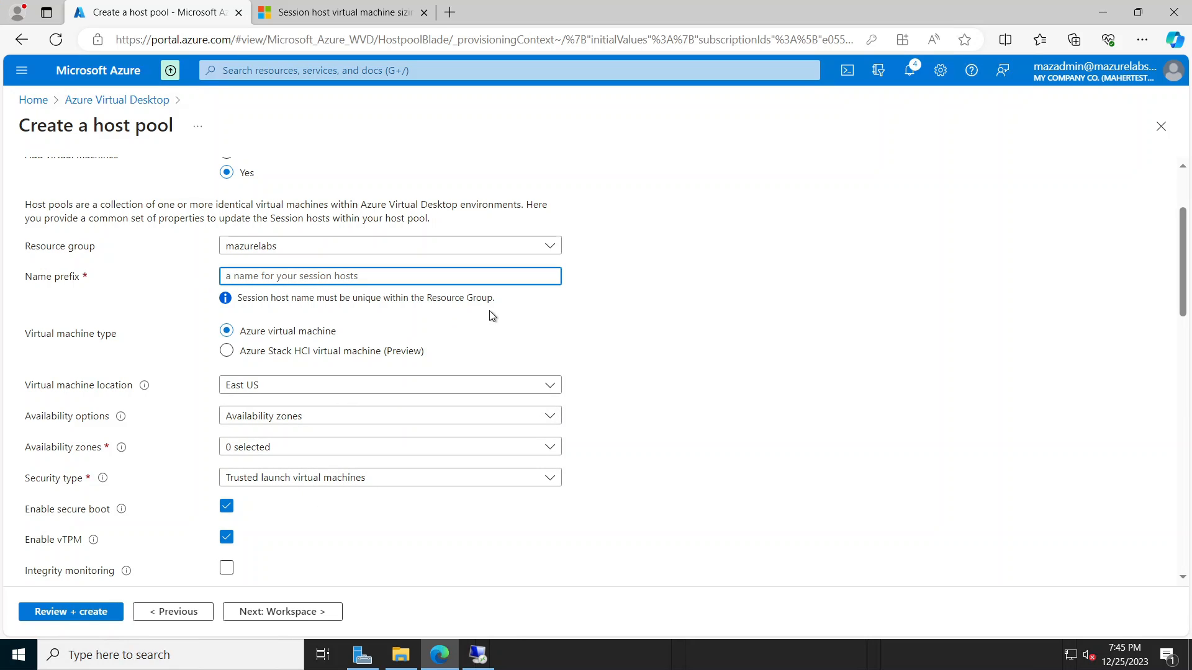
scroll(392, 338, up, 1)
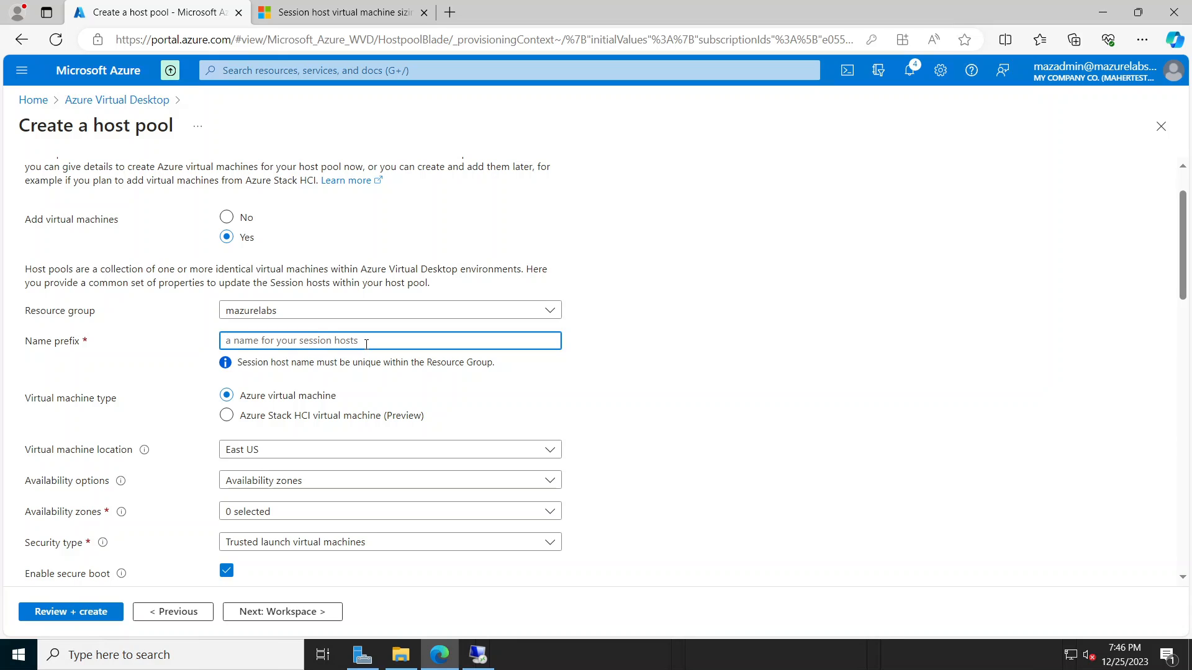
text(m)
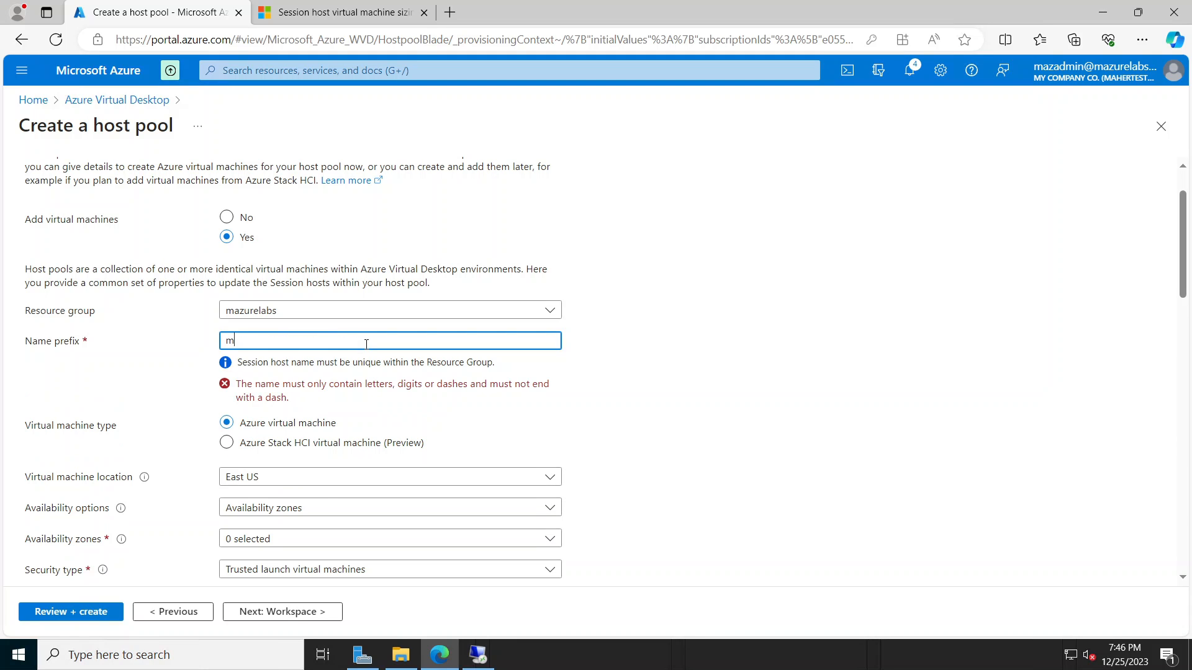
text(azhost)
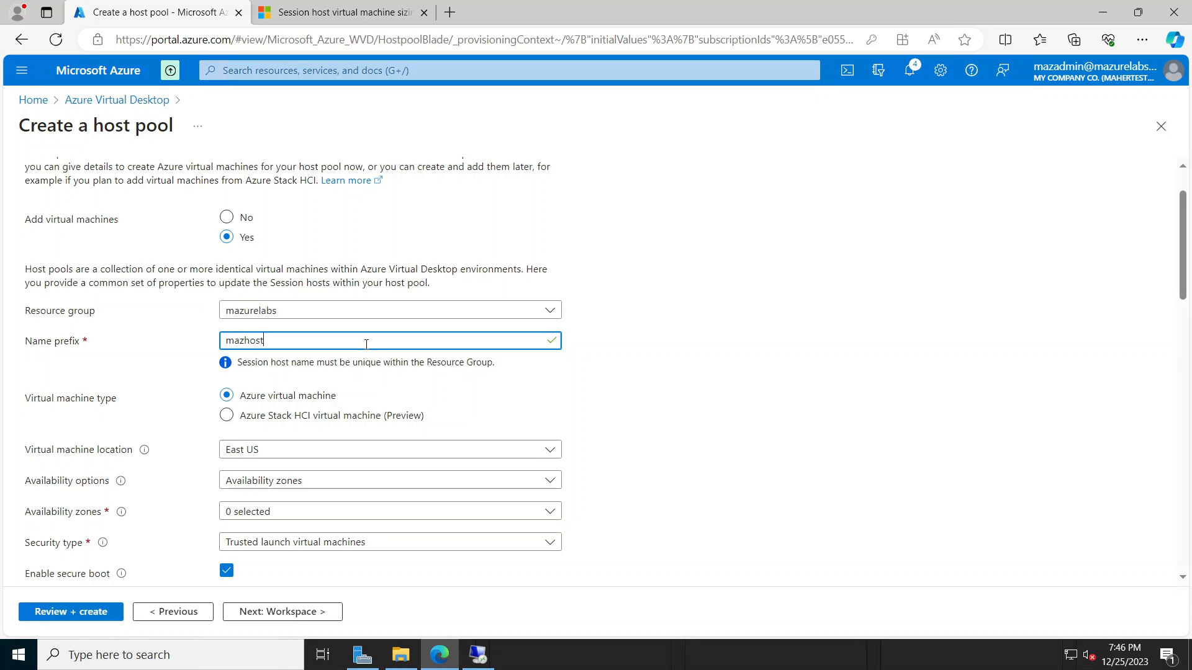
click(713, 370)
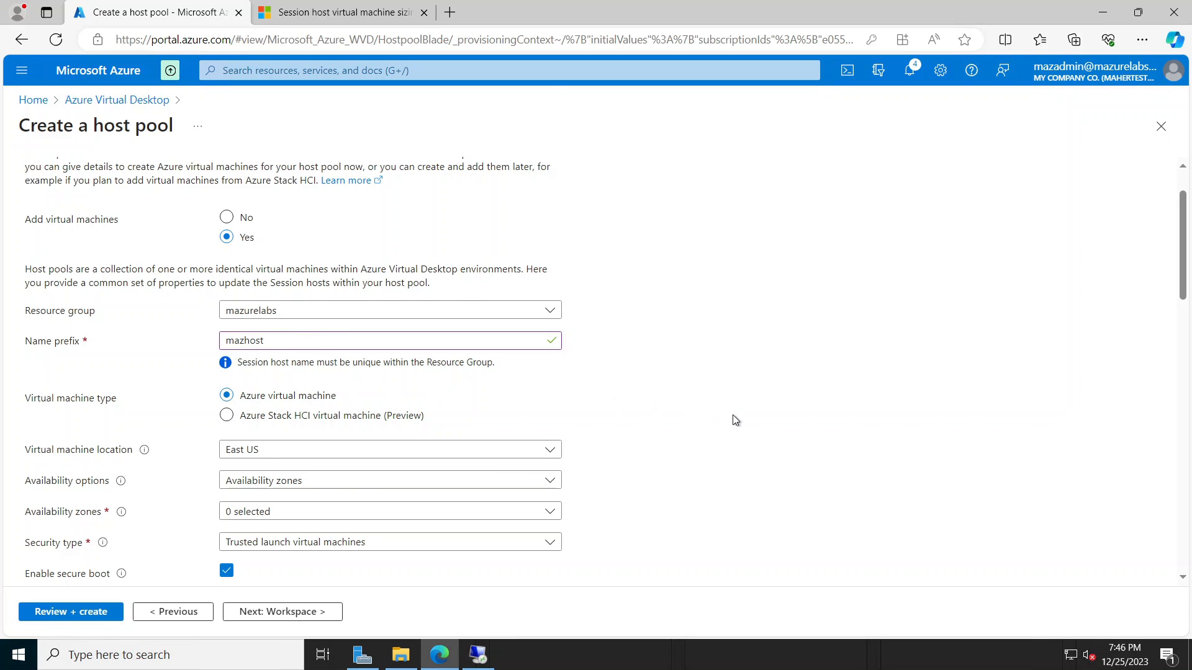
scroll(733, 415, down, 1)
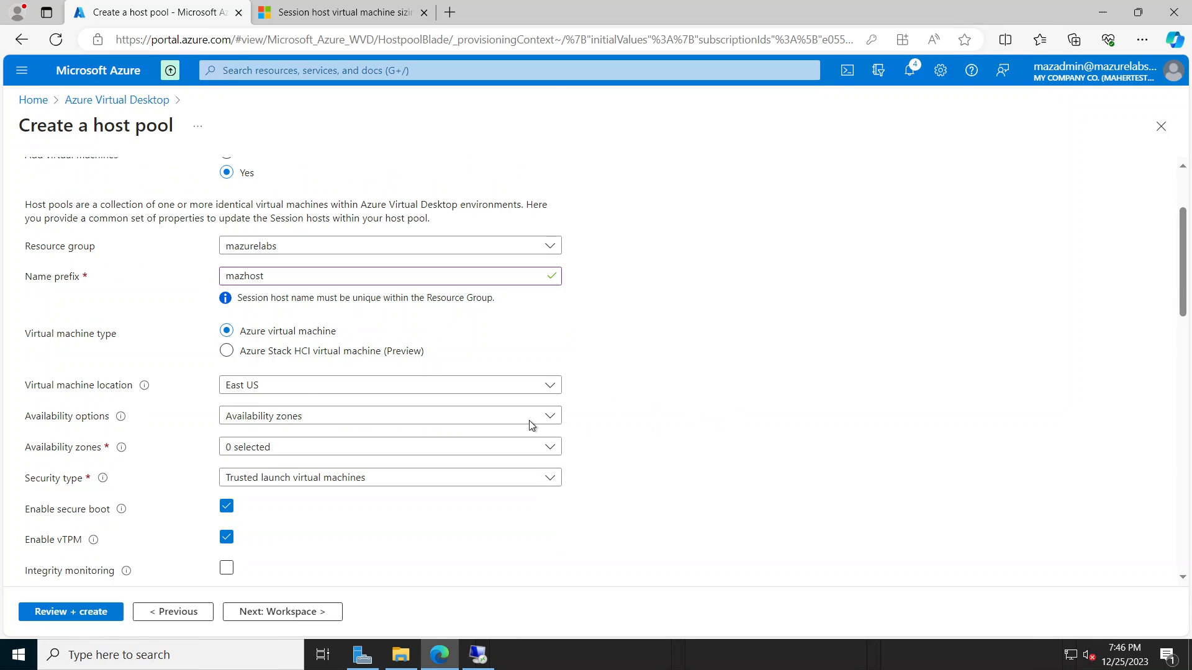
click(460, 419)
Step: Choose No infrastructure redundancy, Standard security type, and Imagepc-1 from My Images
click(299, 436)
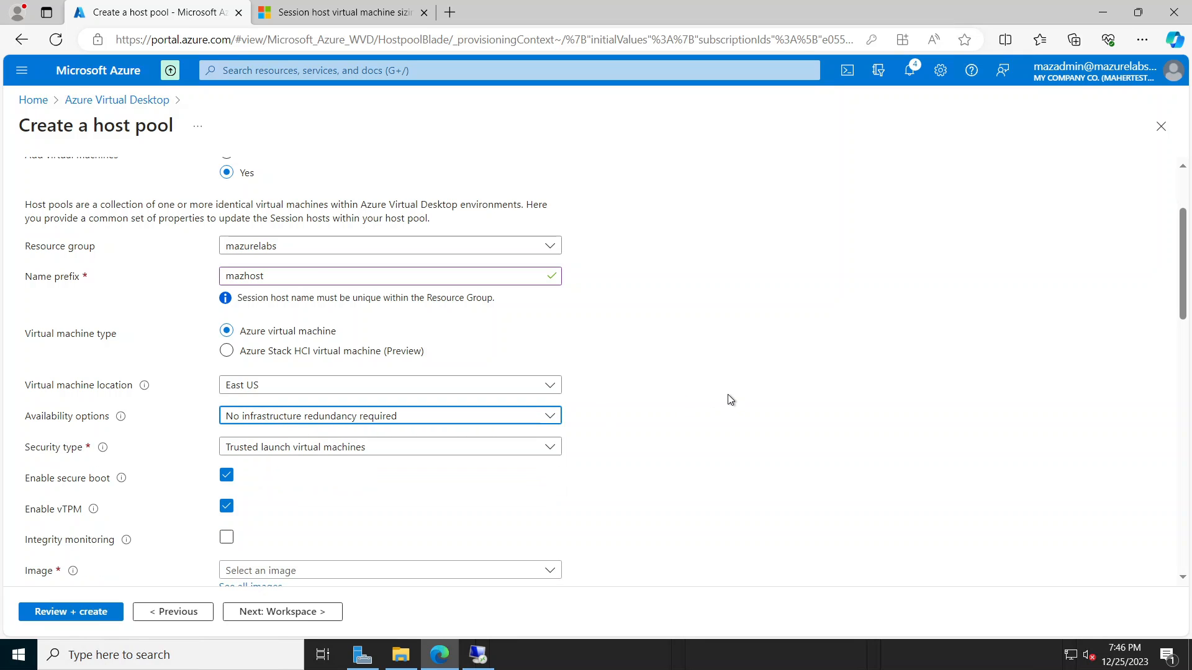
scroll(726, 399, down, 2)
click(370, 326)
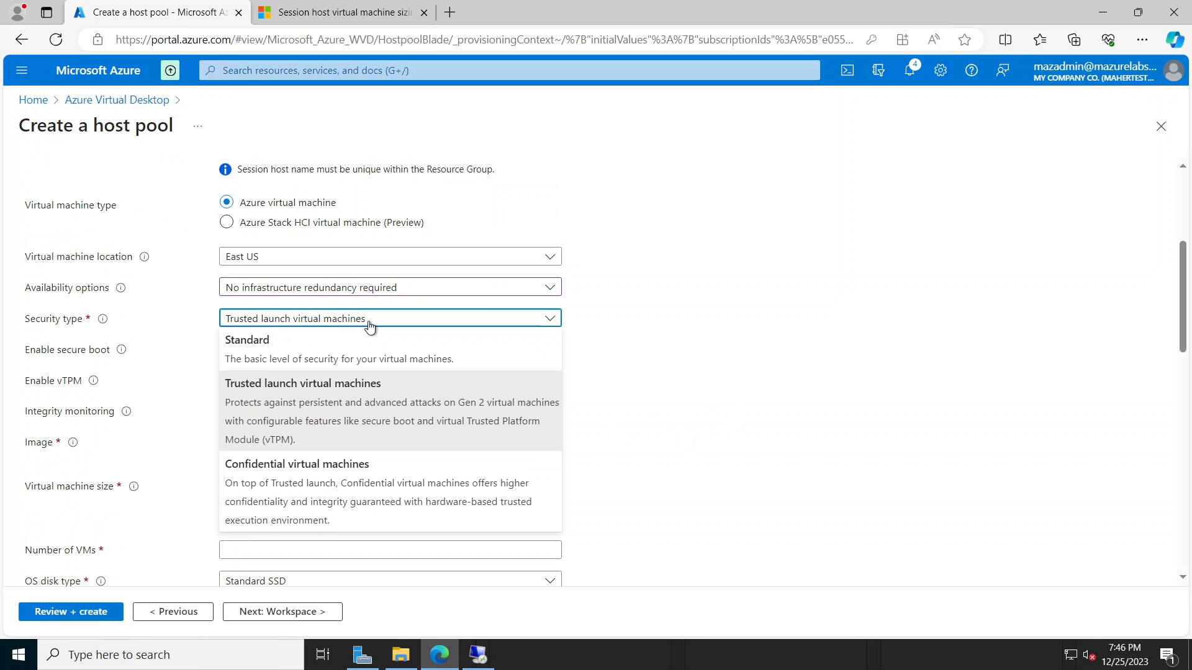
click(268, 353)
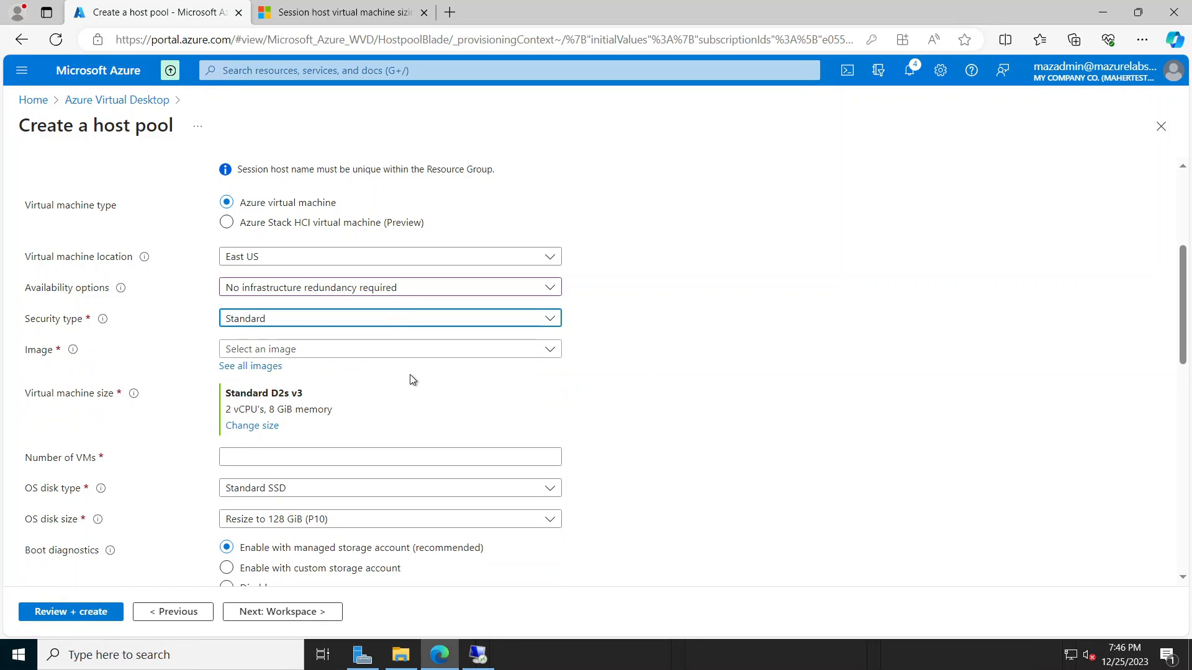
click(269, 373)
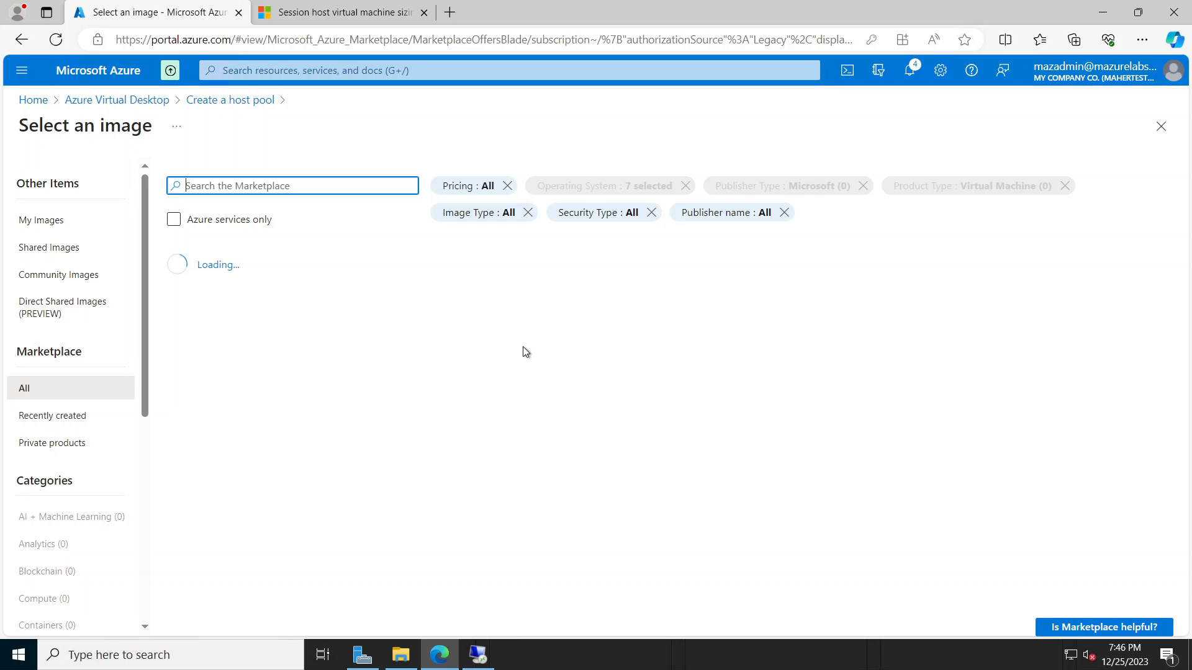
click(44, 225)
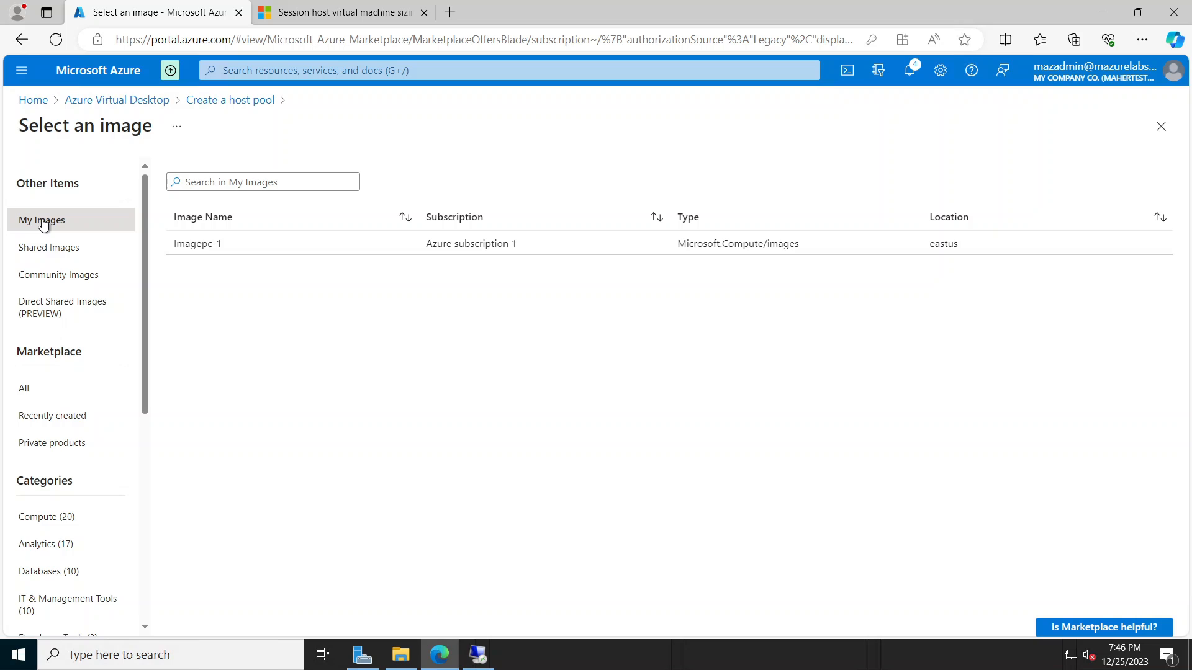
click(296, 244)
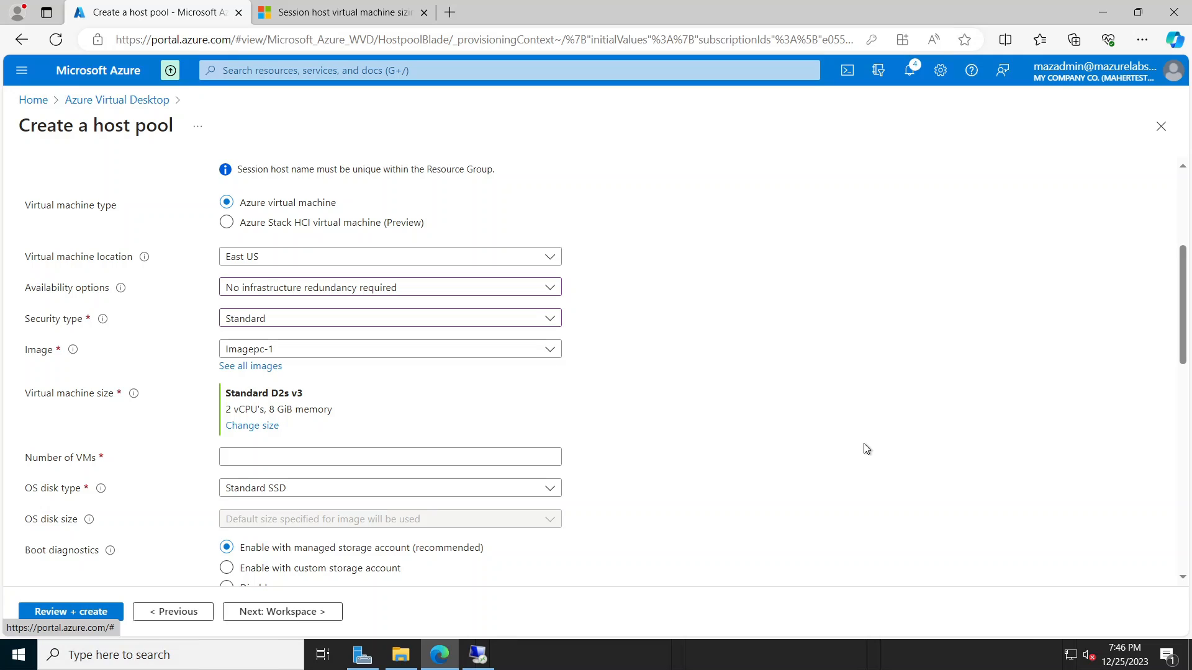
scroll(257, 577, up, 1)
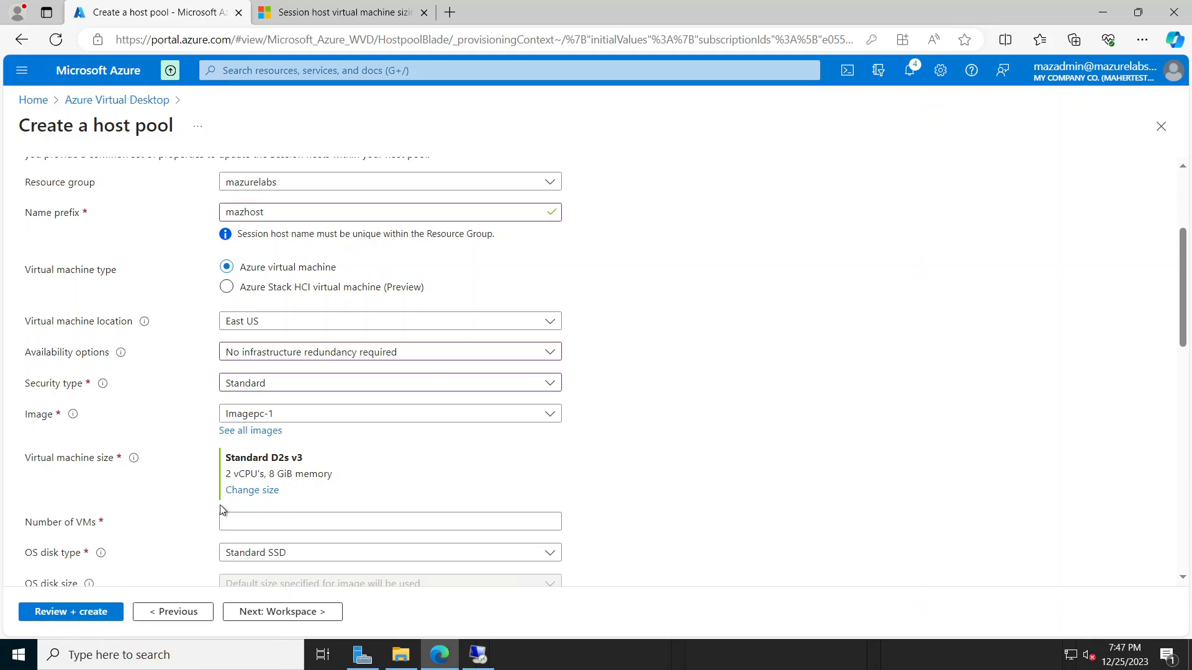
Step: Change the VM size to B2s, set the number of VMs to 2, and use Standard HDD OS disks
click(260, 494)
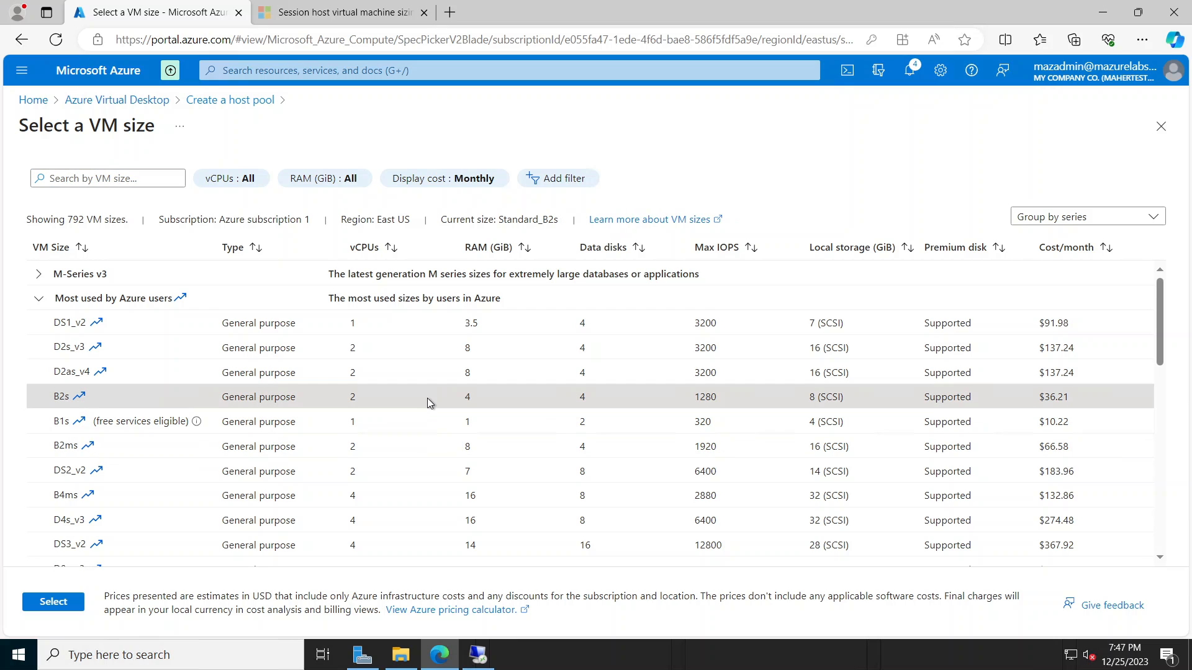
click(373, 403)
click(59, 607)
scroll(675, 441, down, 2)
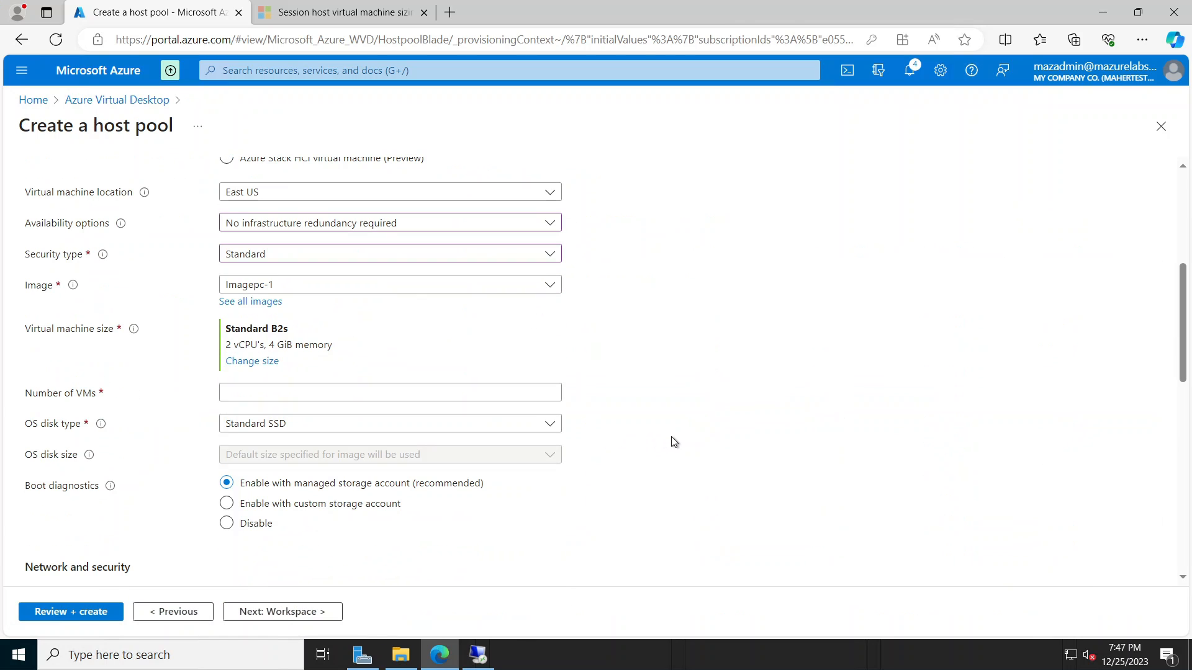
click(341, 389)
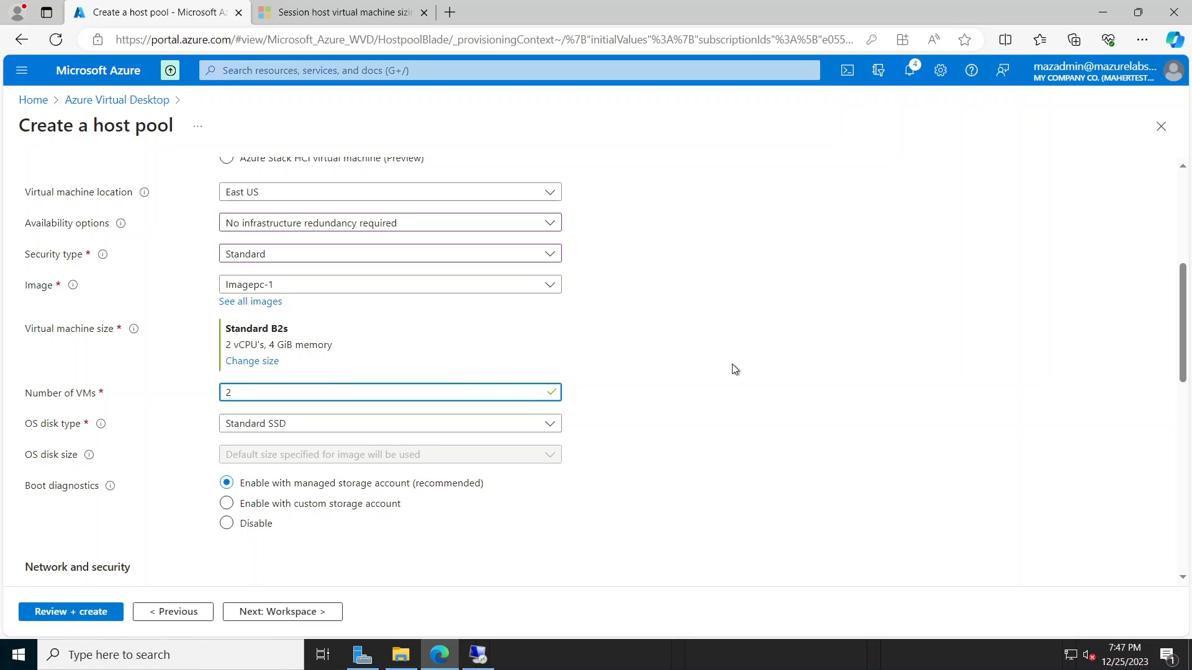
click(390, 426)
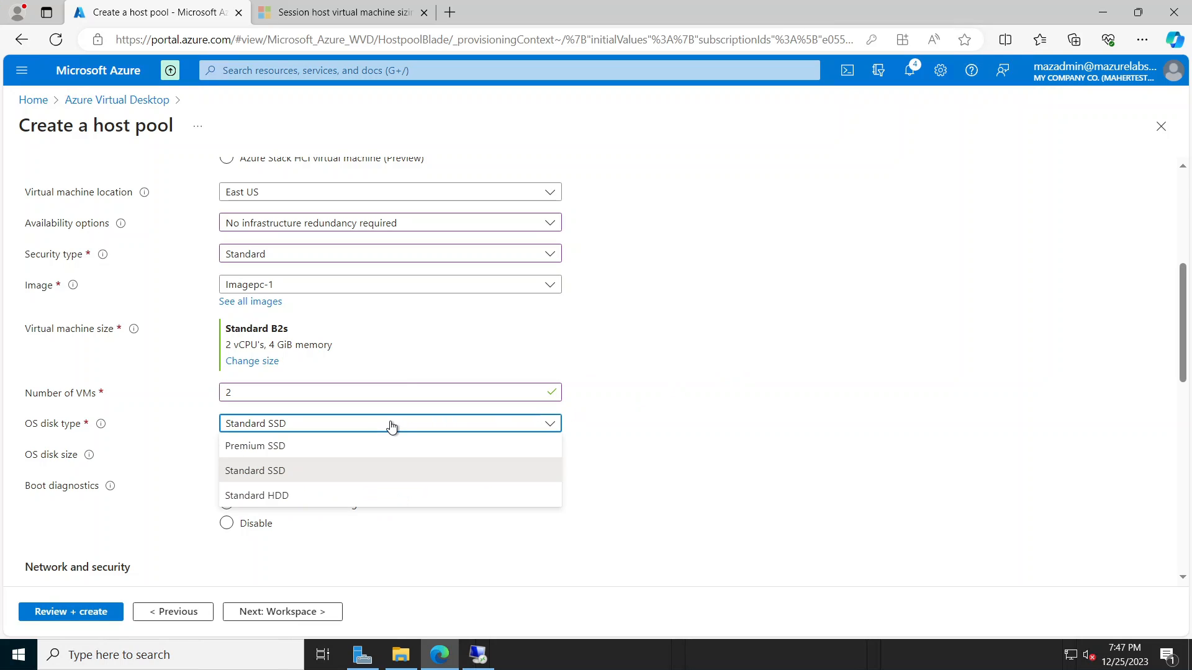
click(331, 500)
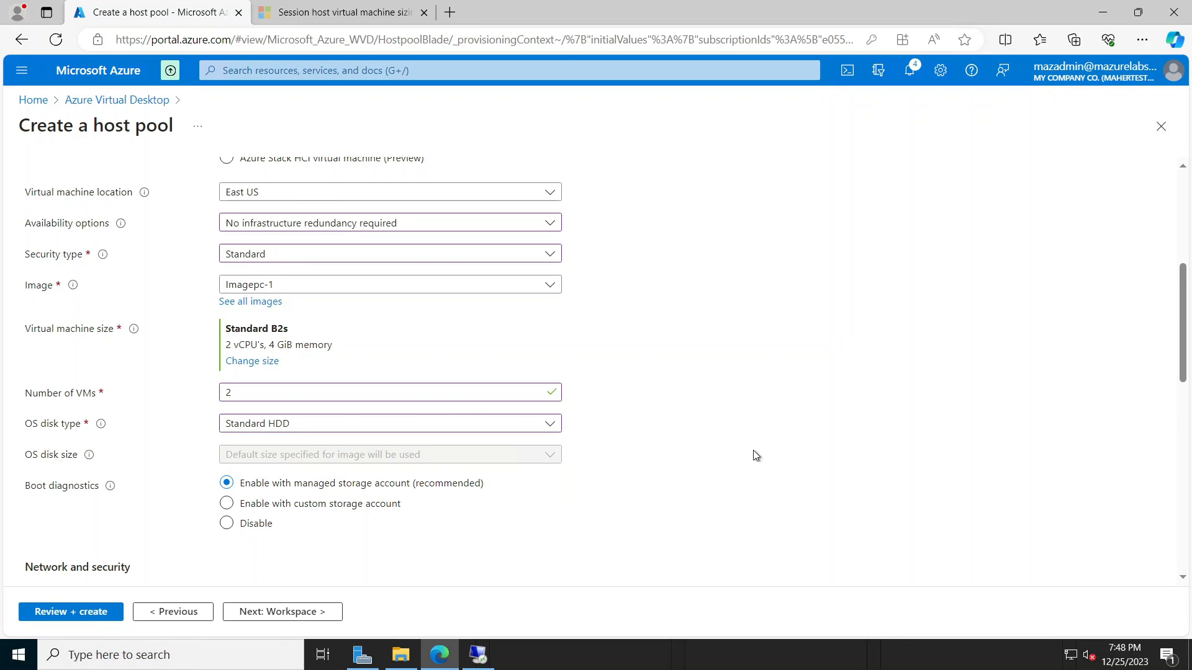
scroll(755, 448, down, 2)
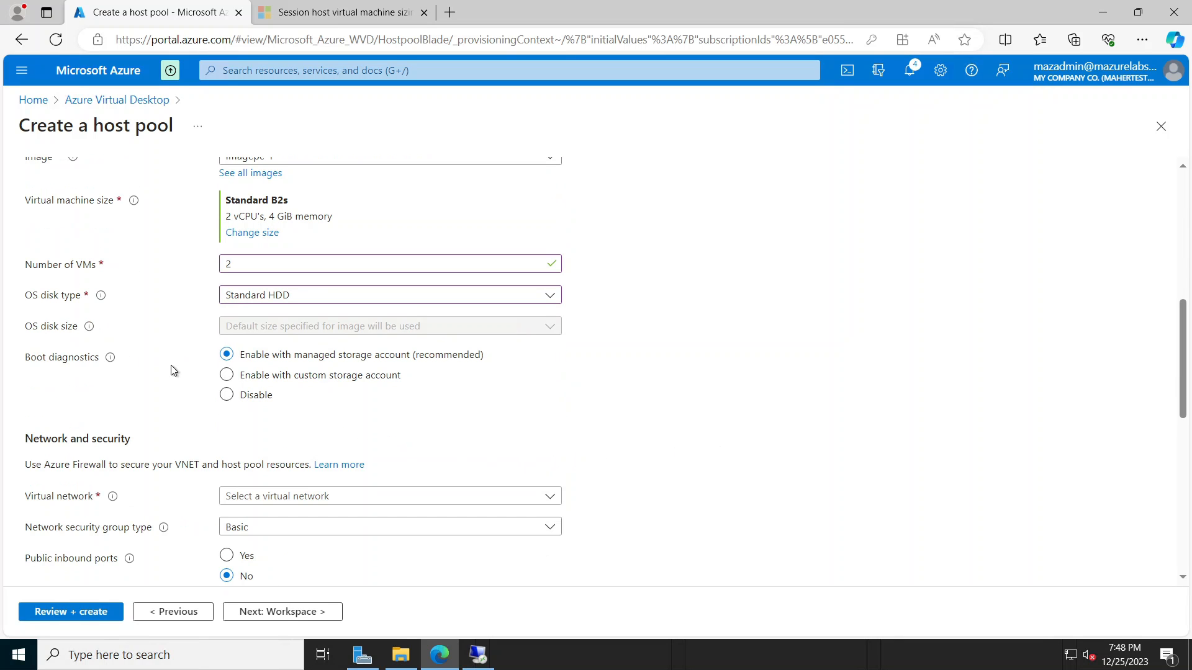
Step: Disable boot diagnostics and connect the session hosts to the MAZVNET virtual network
click(229, 395)
scroll(850, 446, down, 1)
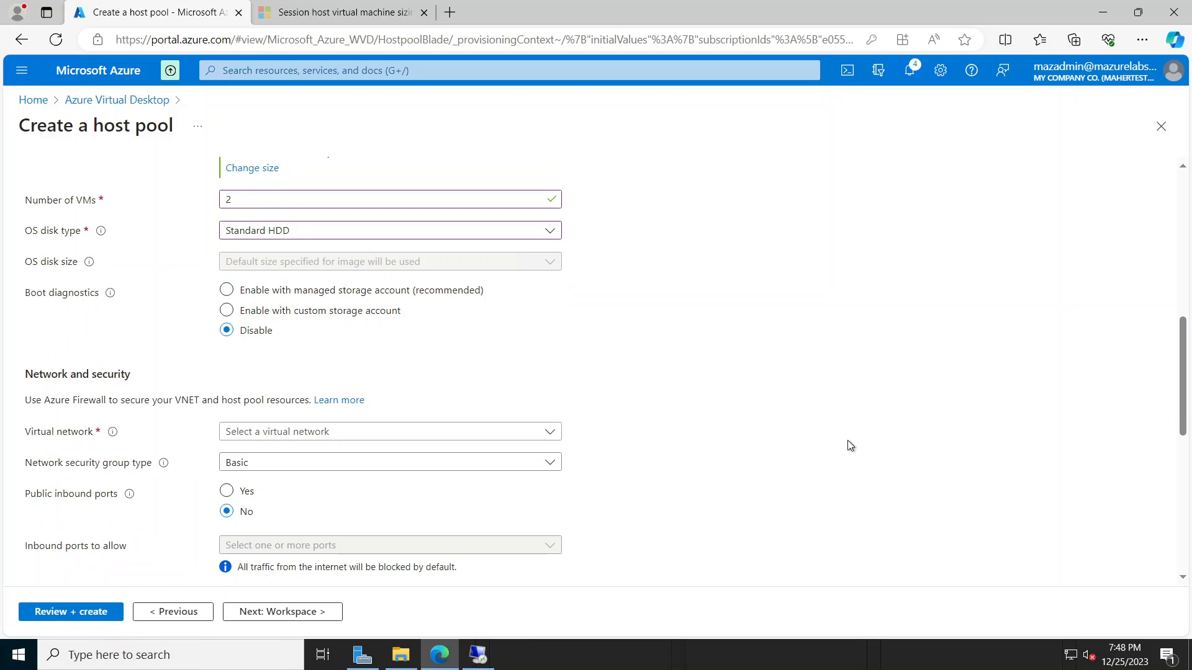
scroll(850, 446, down, 1)
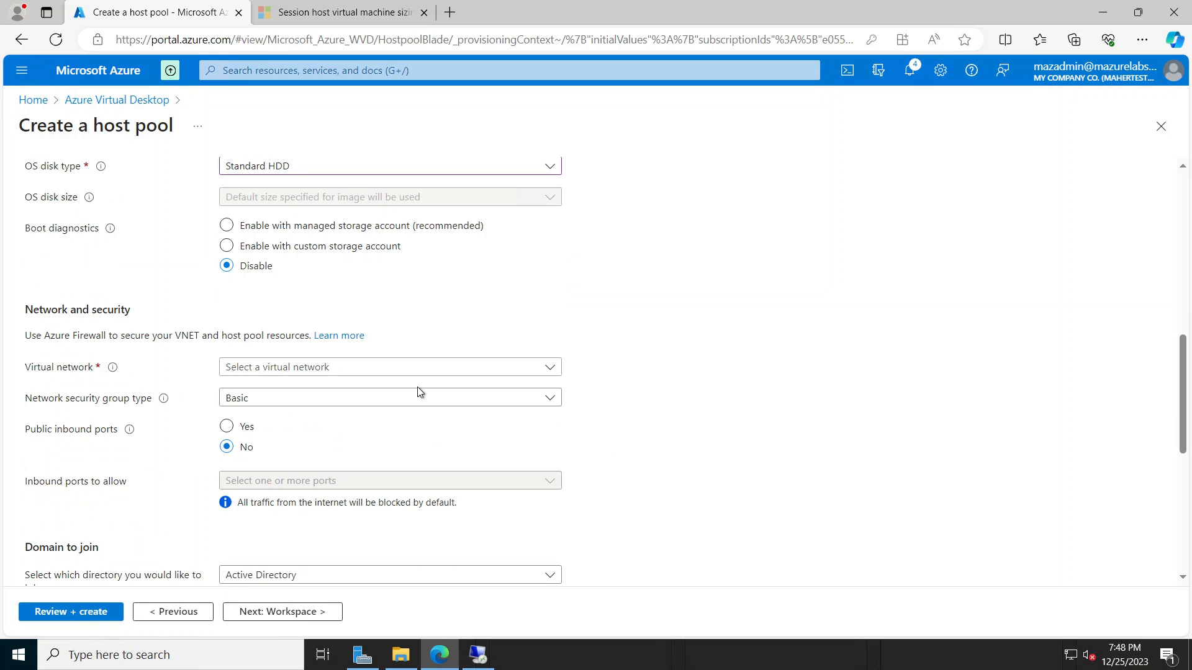
click(559, 370)
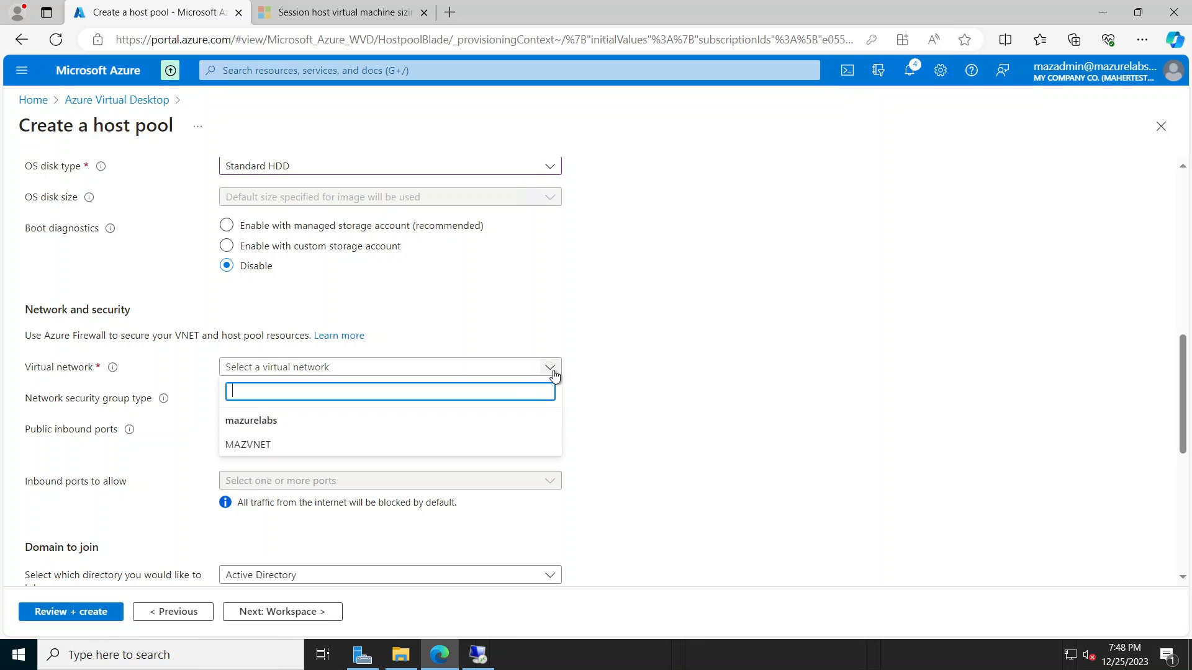
click(269, 446)
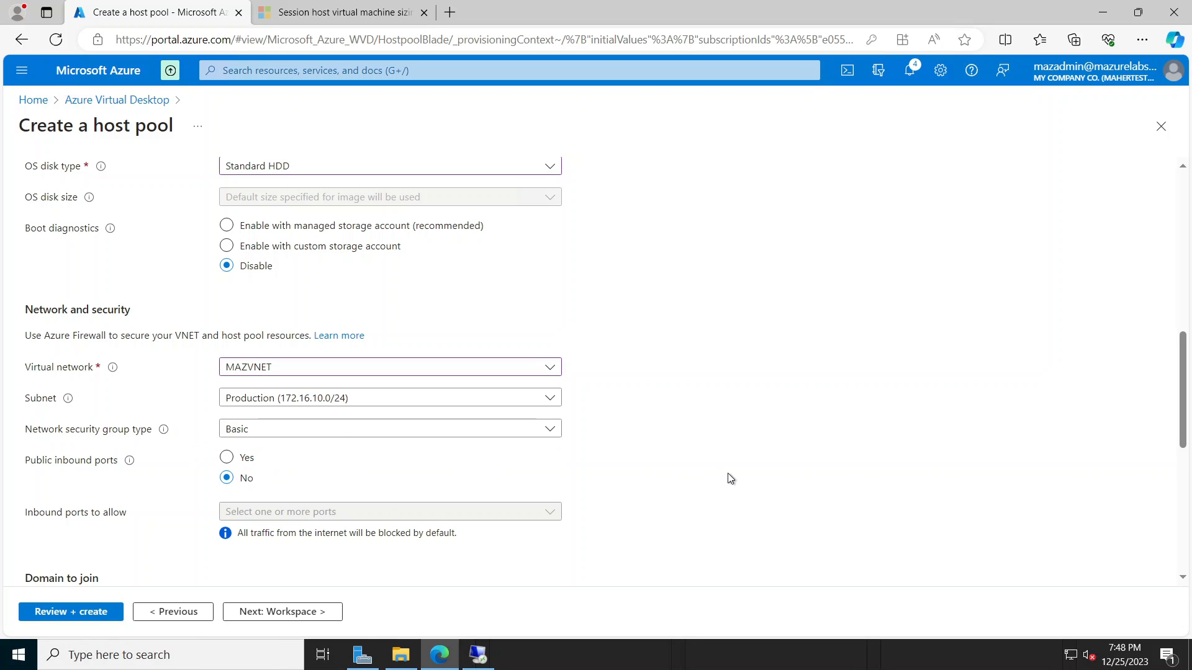
scroll(726, 480, down, 1)
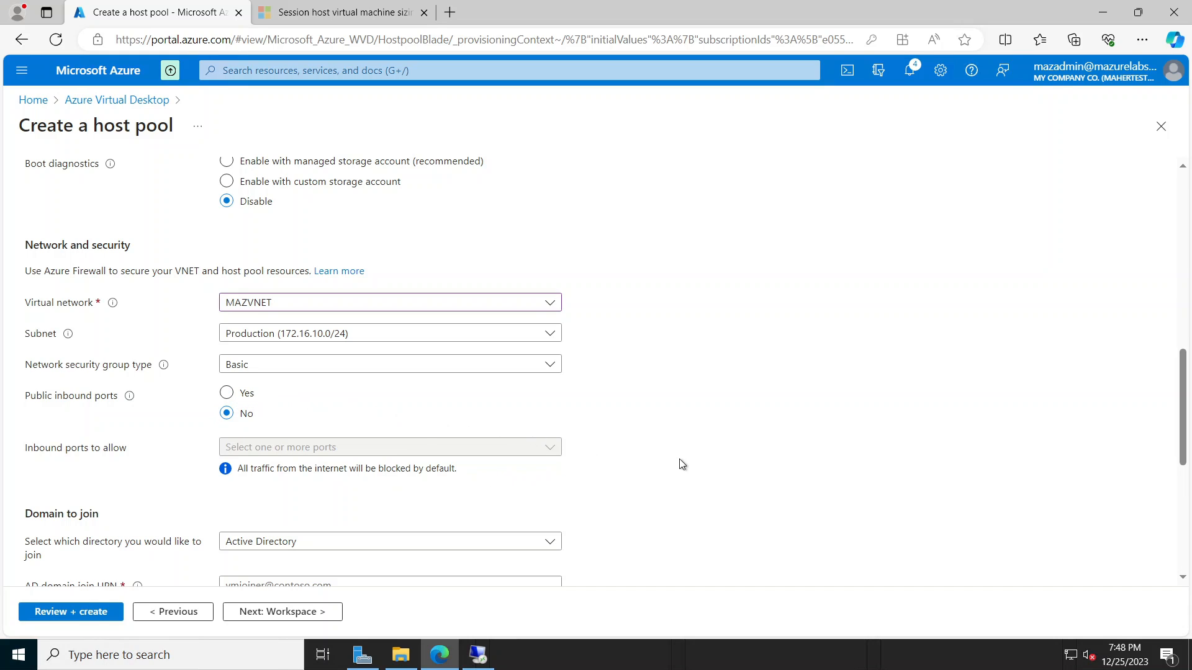
scroll(674, 531, down, 2)
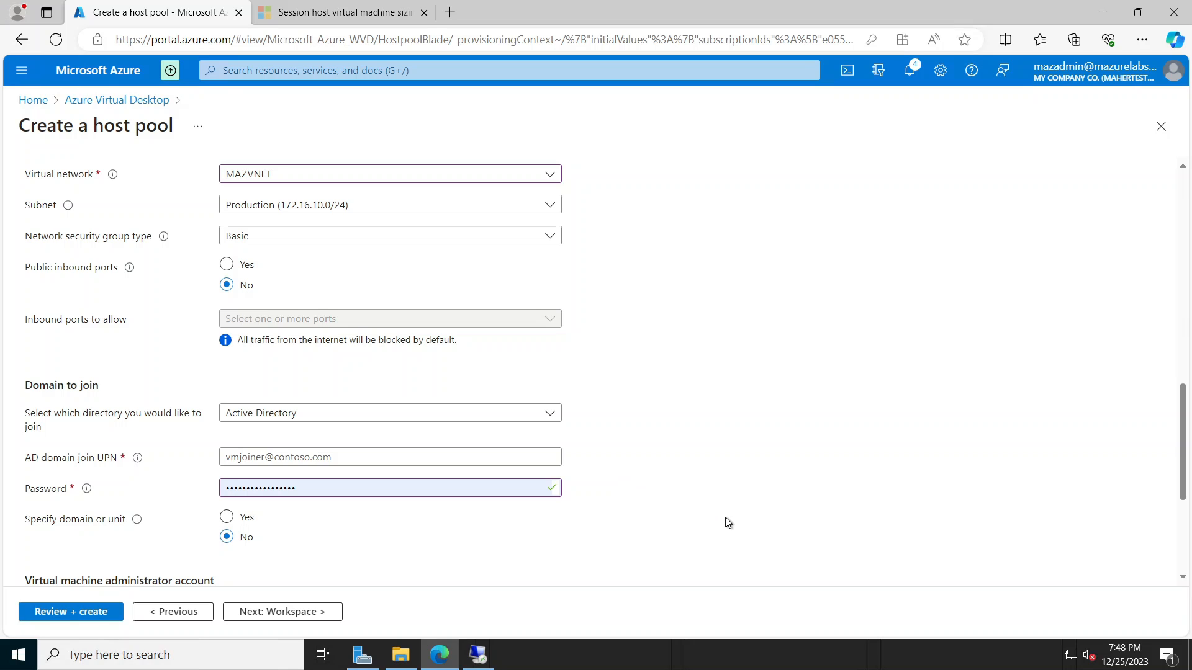
scroll(726, 519, down, 1)
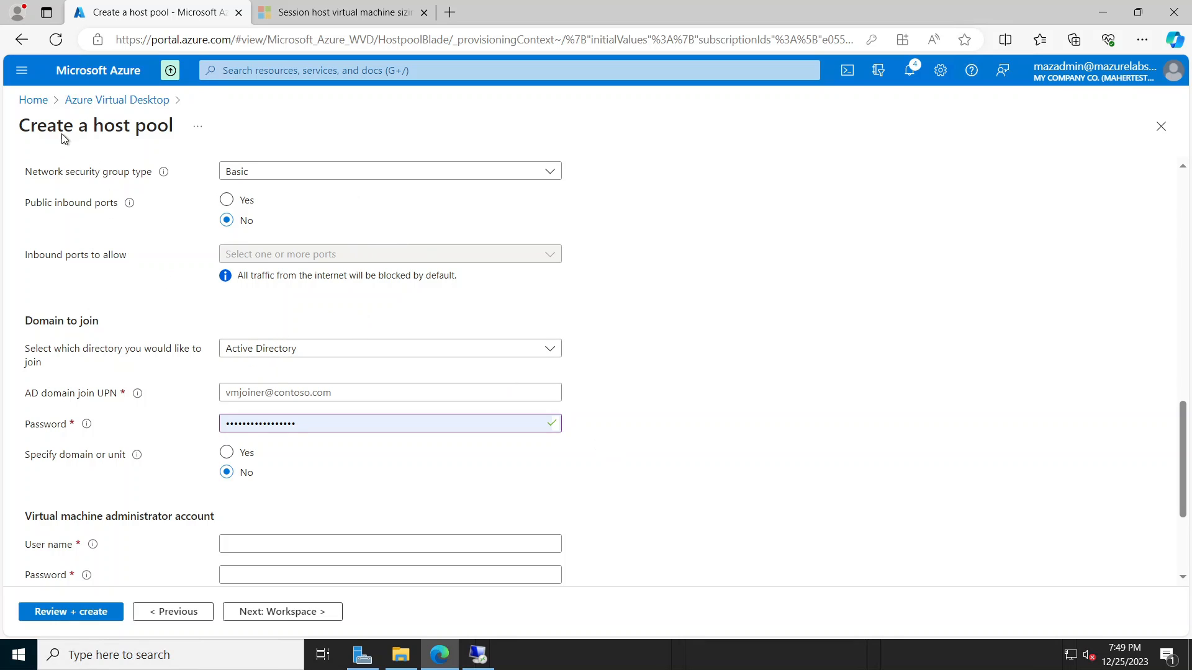
Step: In a new portal tab, search 'vnet' and open the MAZVNET virtual network under Virtual networks
right_click(39, 102)
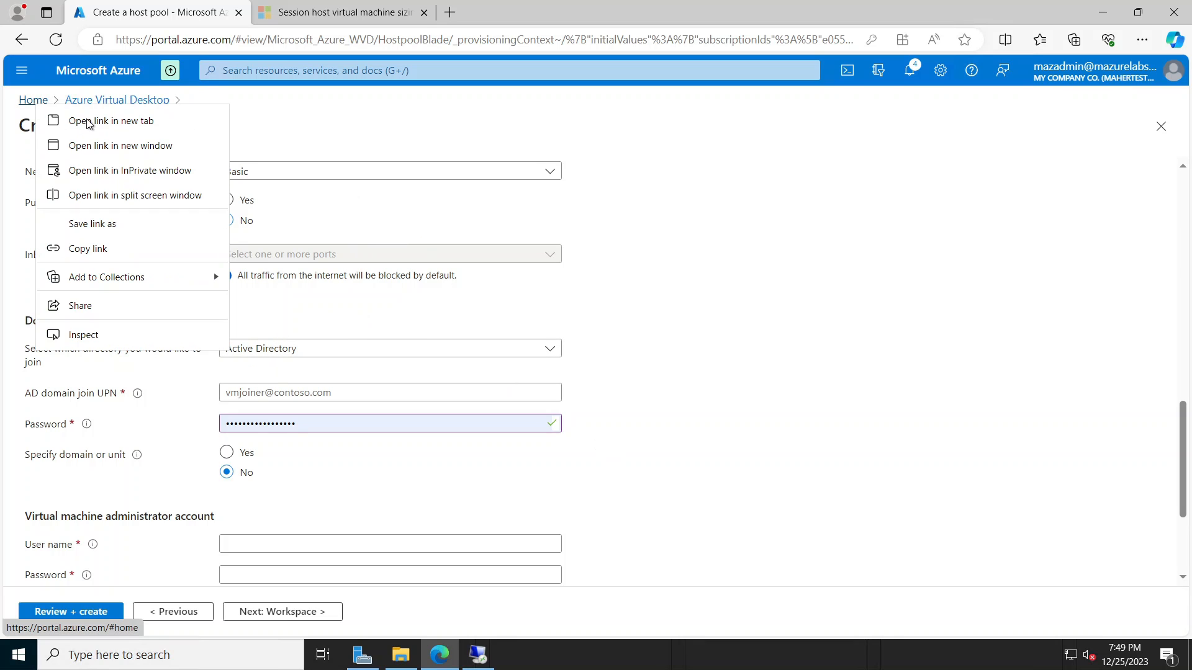
key(Escape)
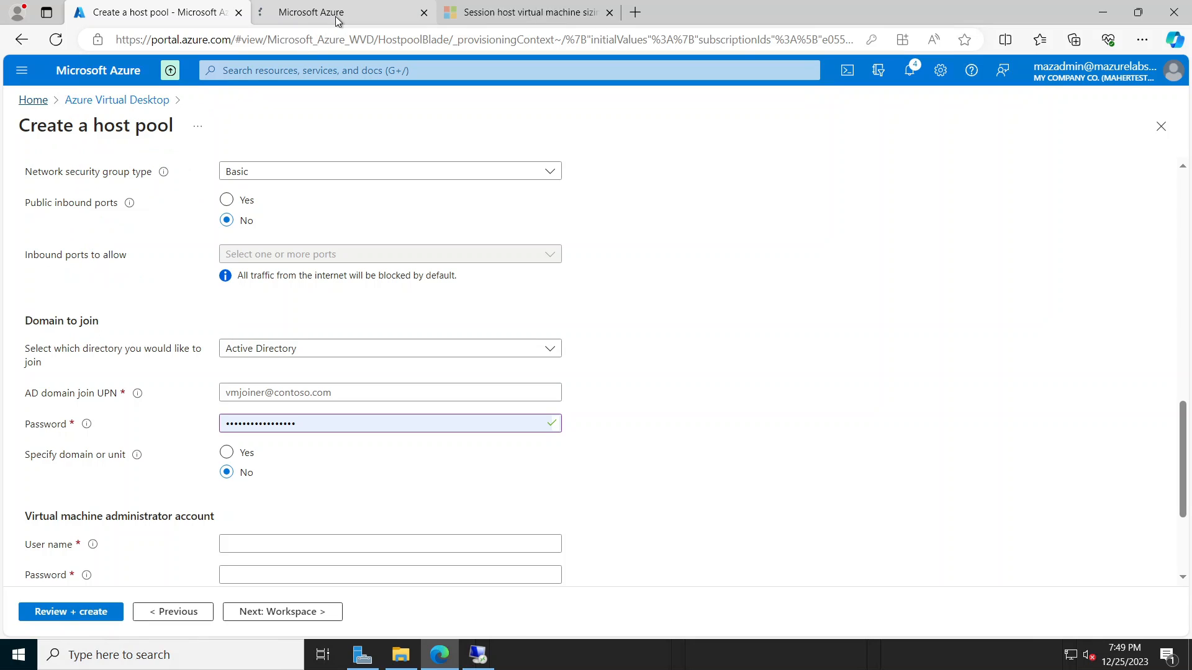
click(338, 18)
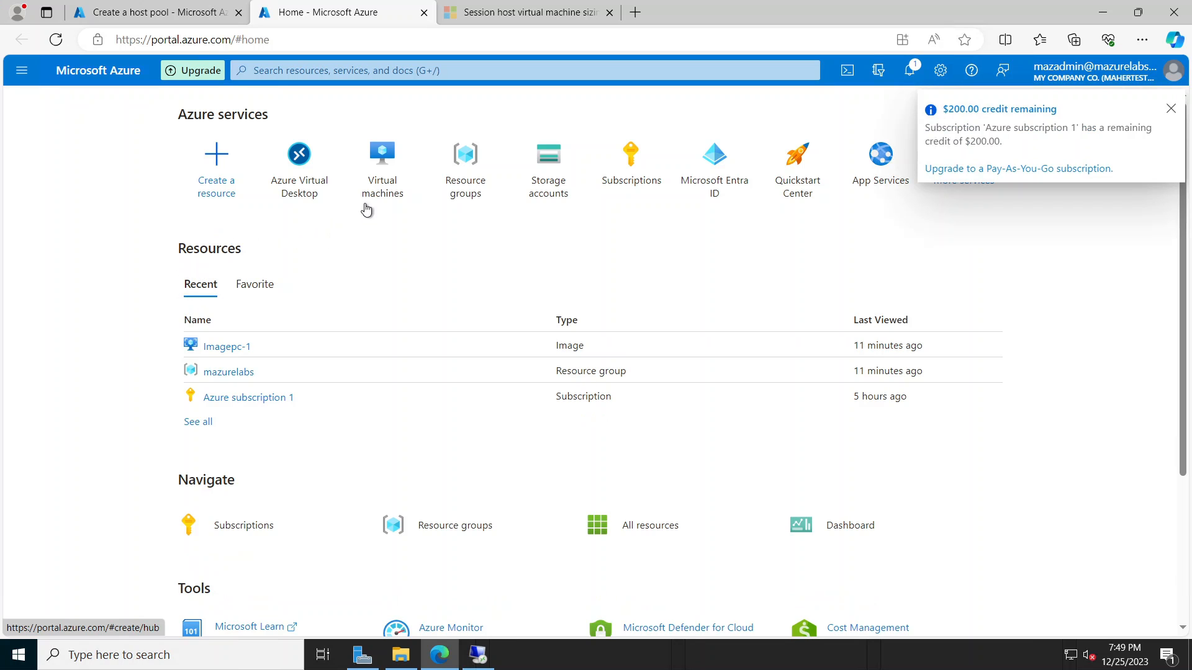
click(400, 69)
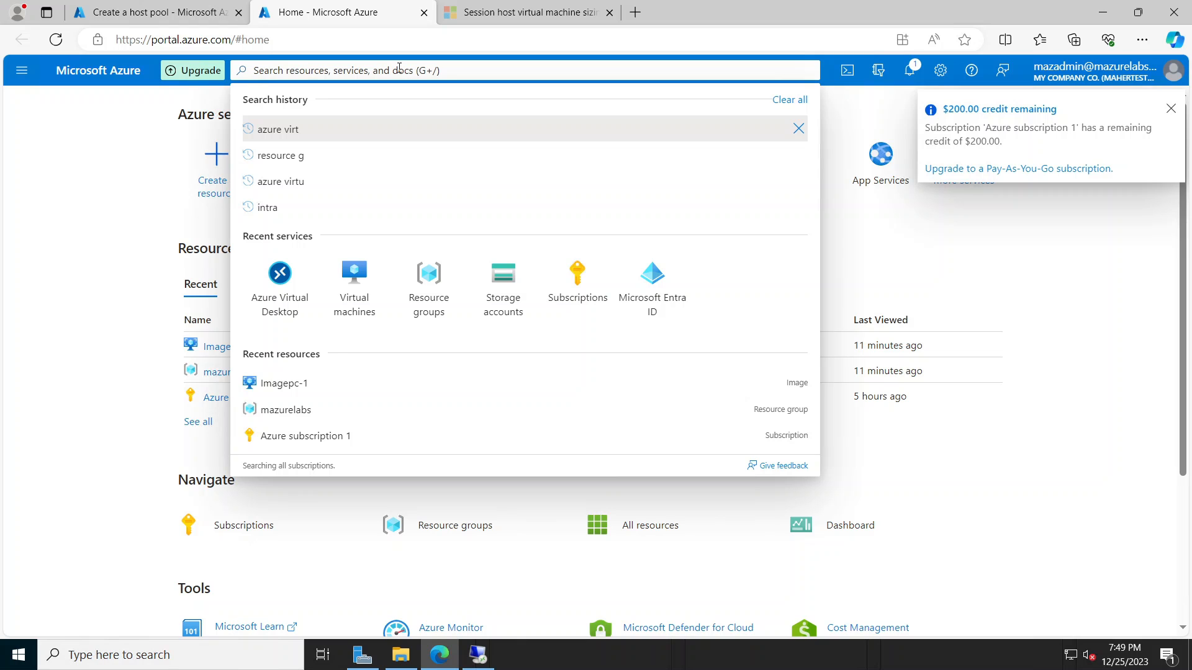
text(vne)
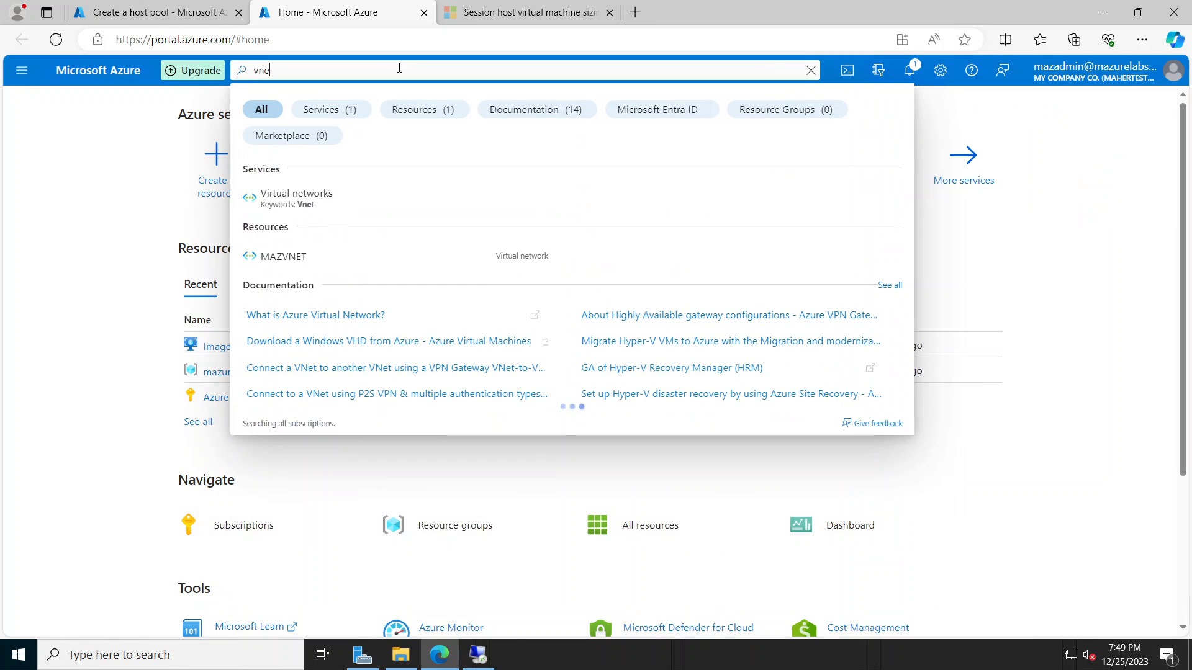
text(t)
click(310, 199)
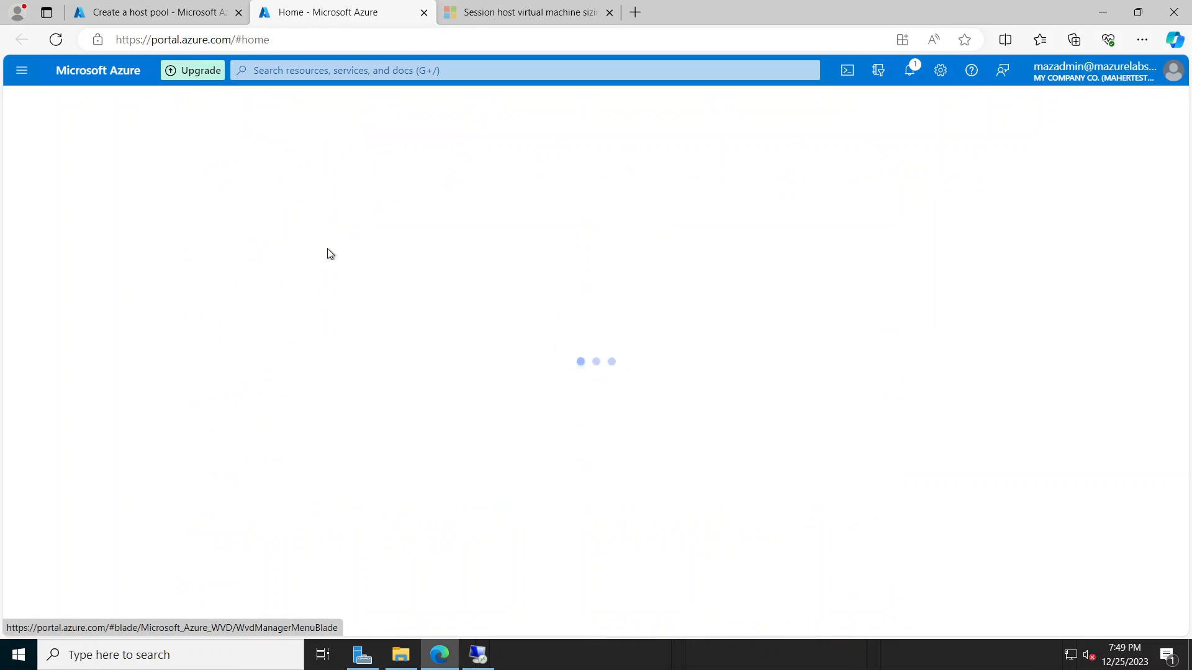
click(84, 296)
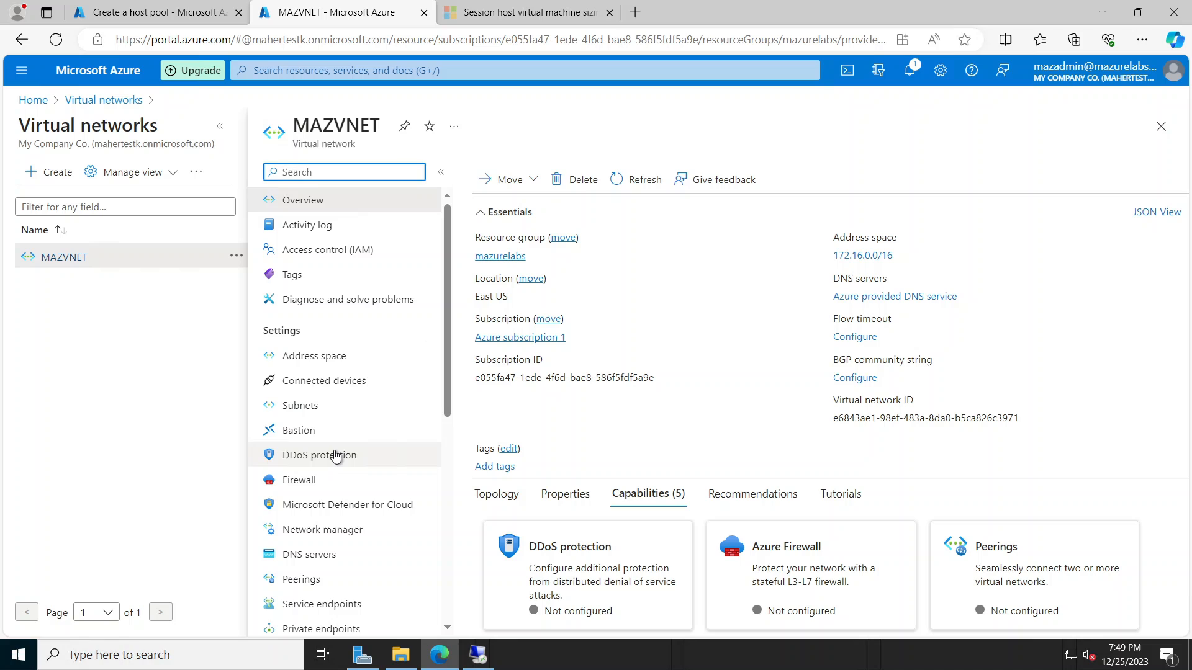
Step: Switch MAZVNET's DNS servers setting from Azure-provided to Custom
scroll(307, 491, down, 1)
click(307, 488)
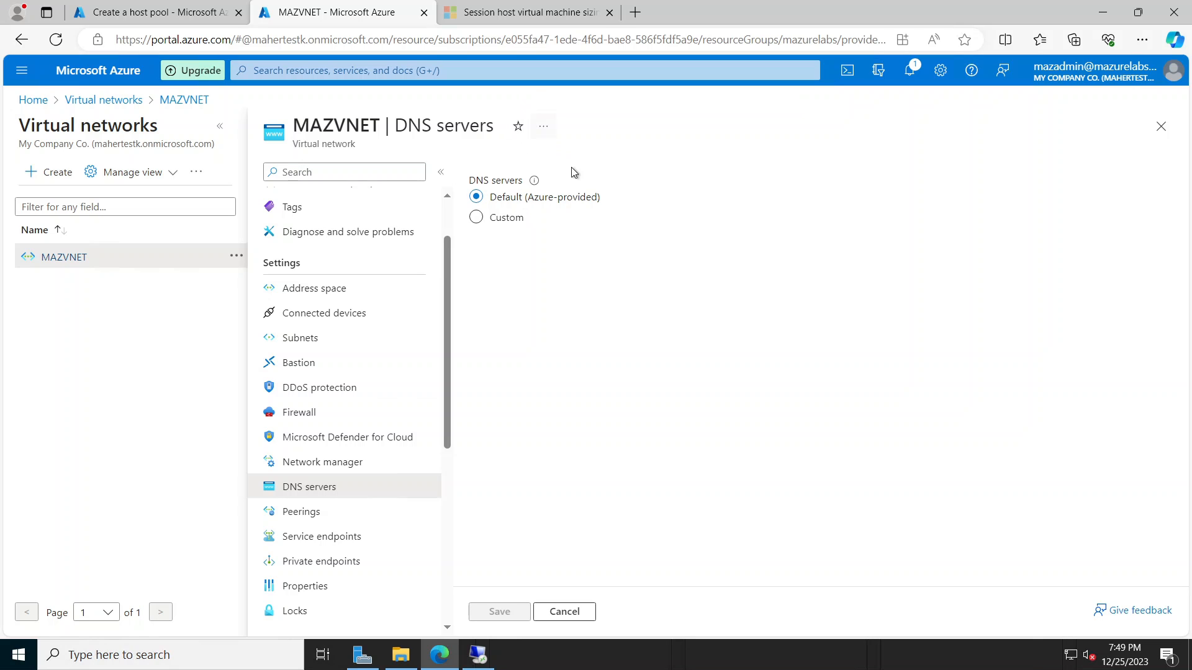
click(506, 220)
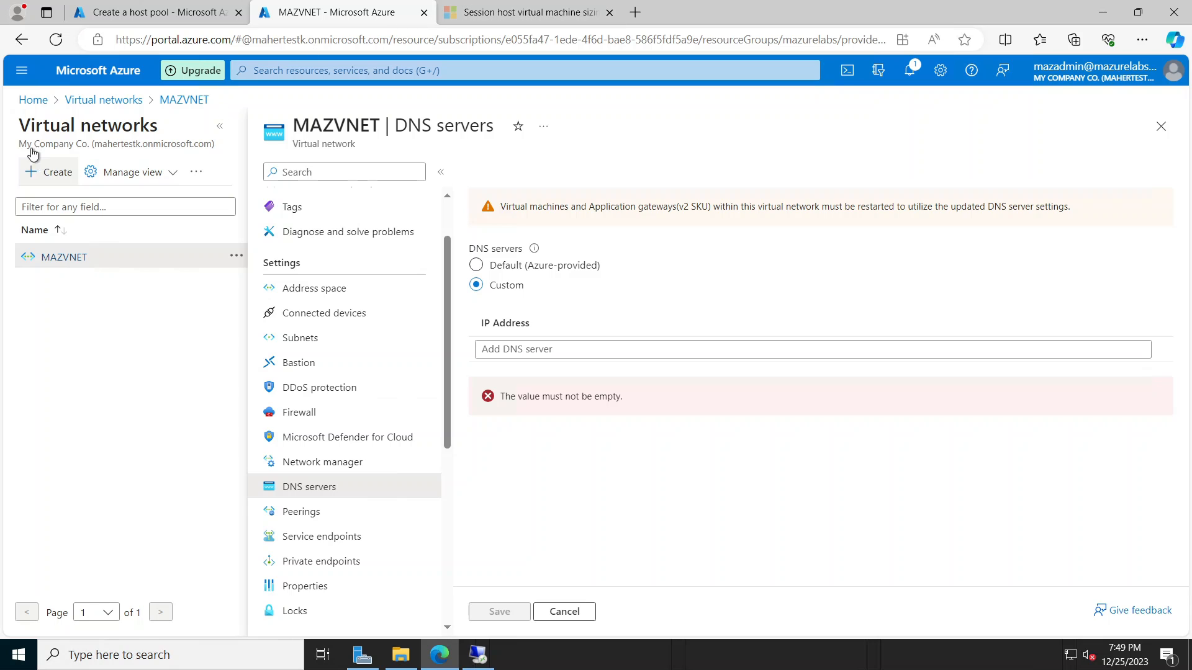
Step: Open the portal home page in a new browser tab and switch to it
right_click(33, 100)
click(46, 114)
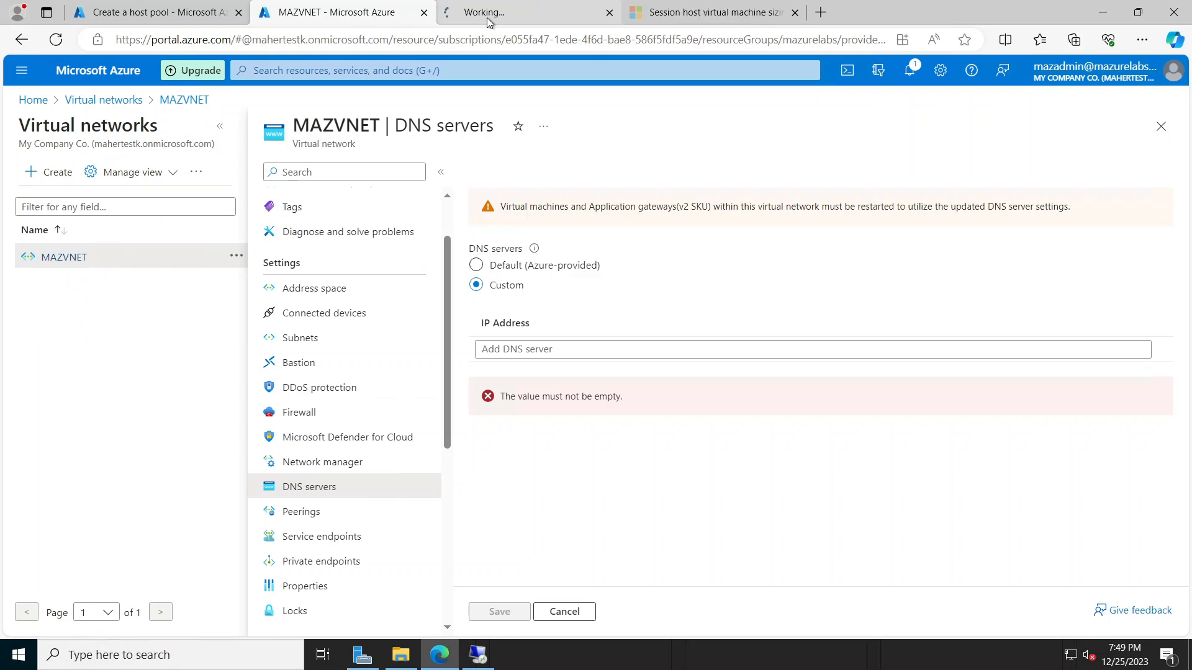
click(496, 12)
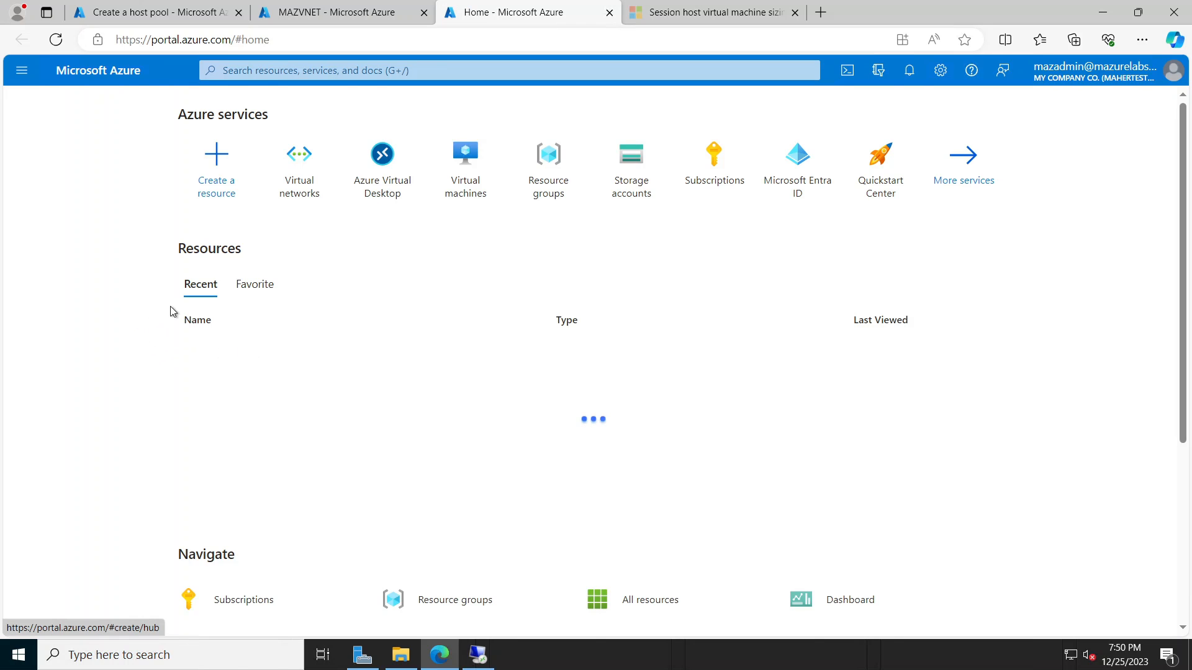
Step: Open the MAZDC01 virtual machine's details to read its private IP address
click(455, 197)
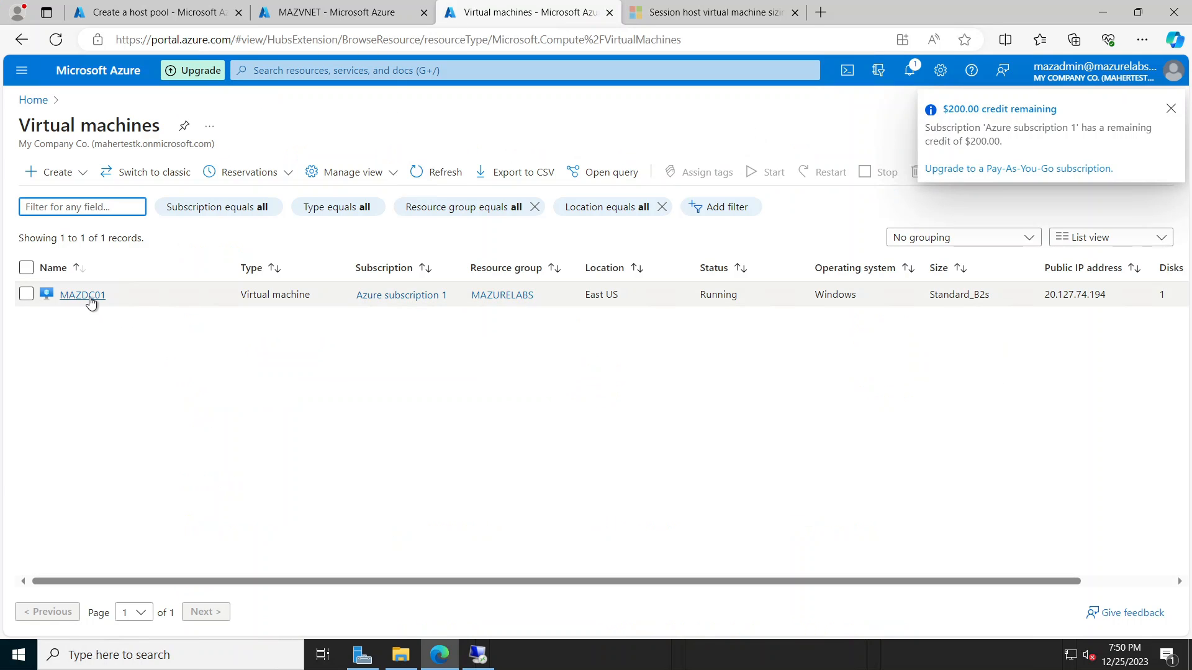
click(88, 295)
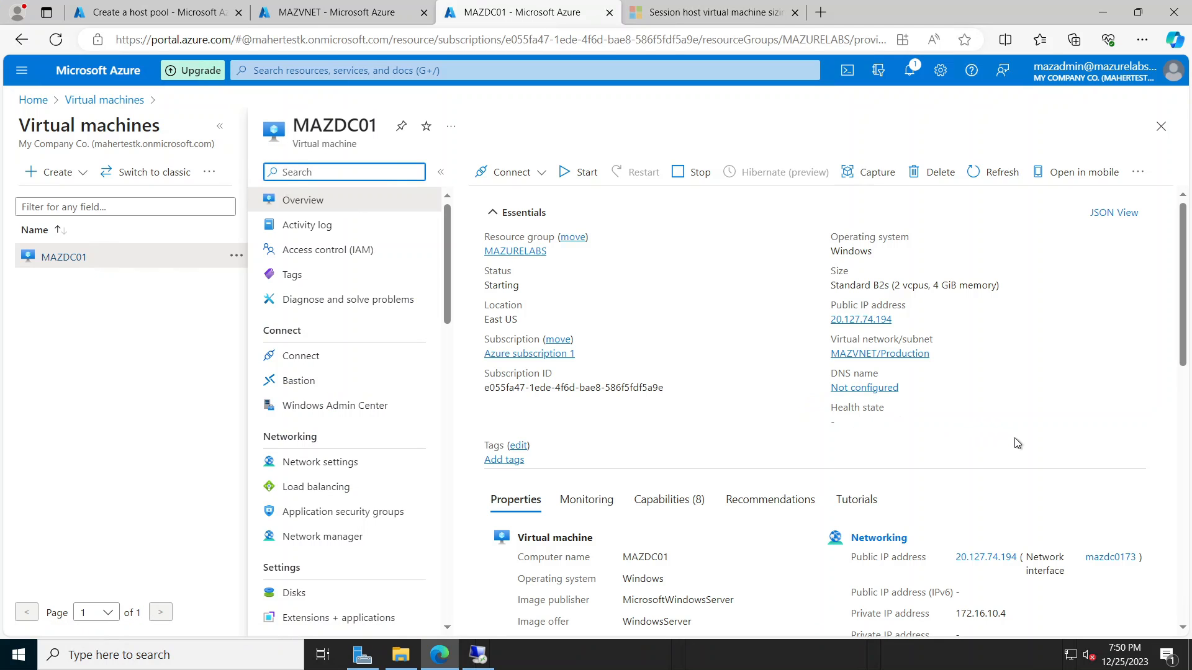
scroll(995, 525, down, 5)
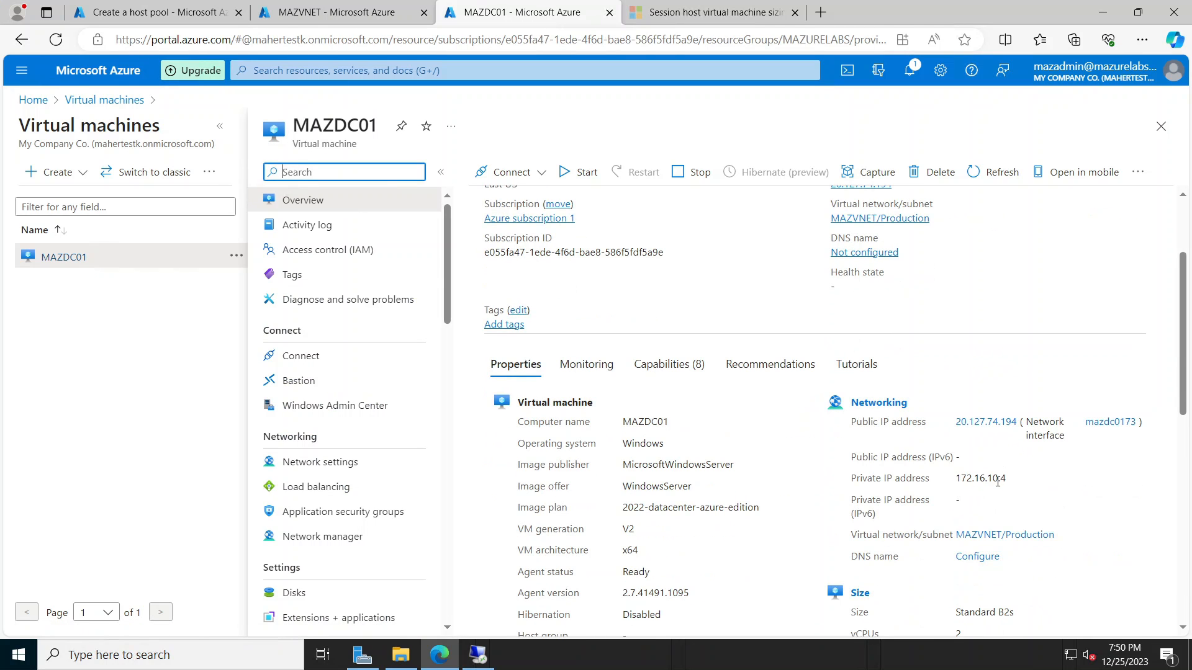
Step: Add 172.16.10.4 as MAZVNET's custom DNS server and save
click(143, 18)
click(298, 19)
click(551, 349)
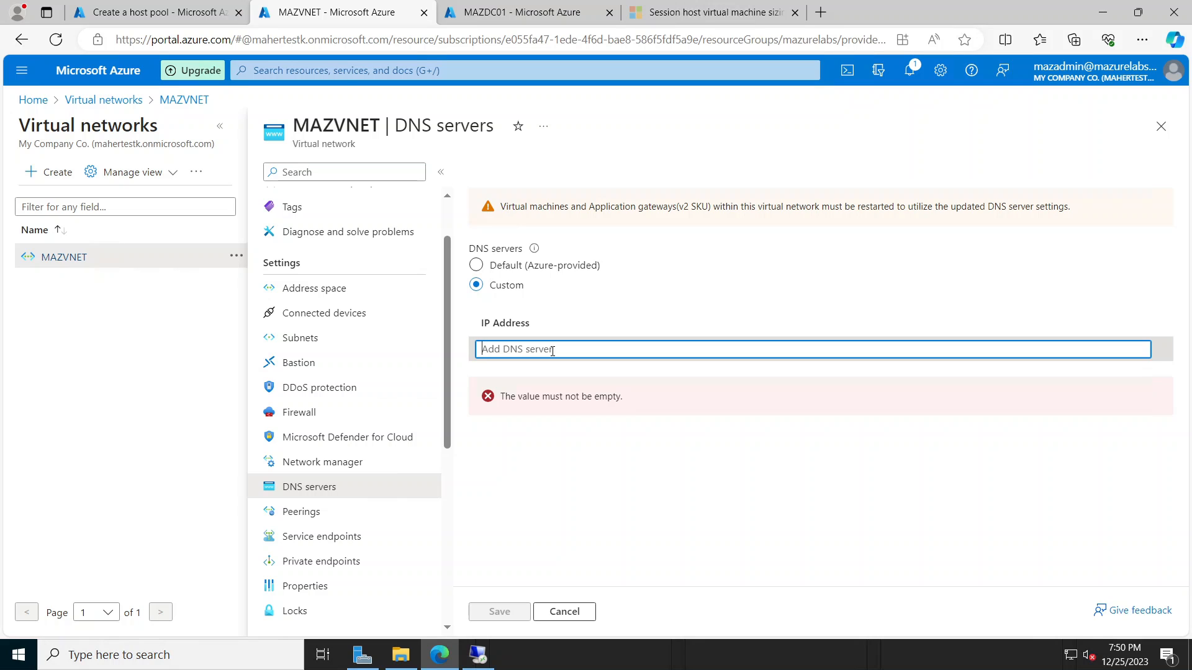
text(172.16.10.4)
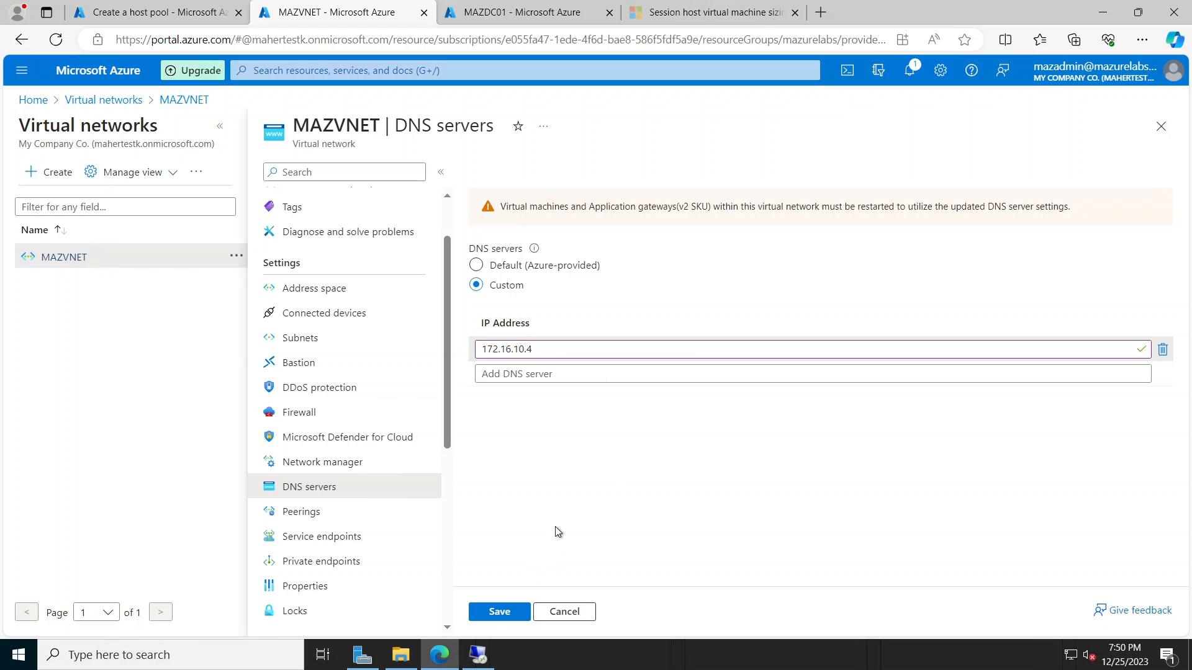
click(496, 612)
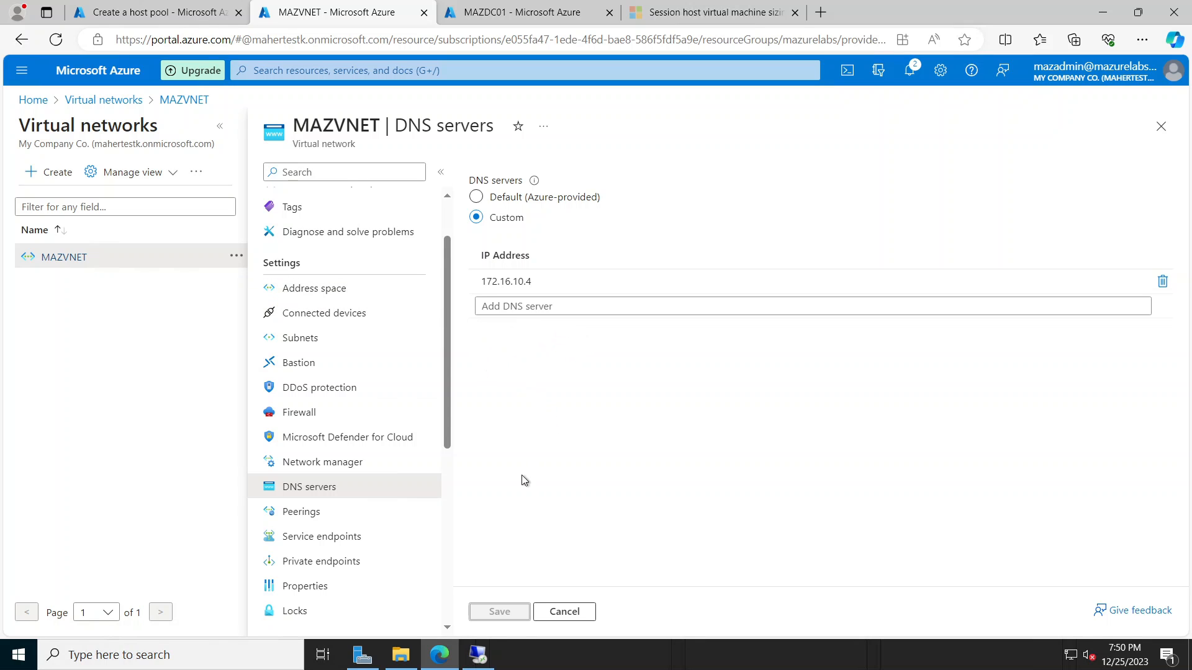
Step: Close Remote Desktop Connection and launch Active Directory Users and Computers from Server Manager's Tools
click(478, 657)
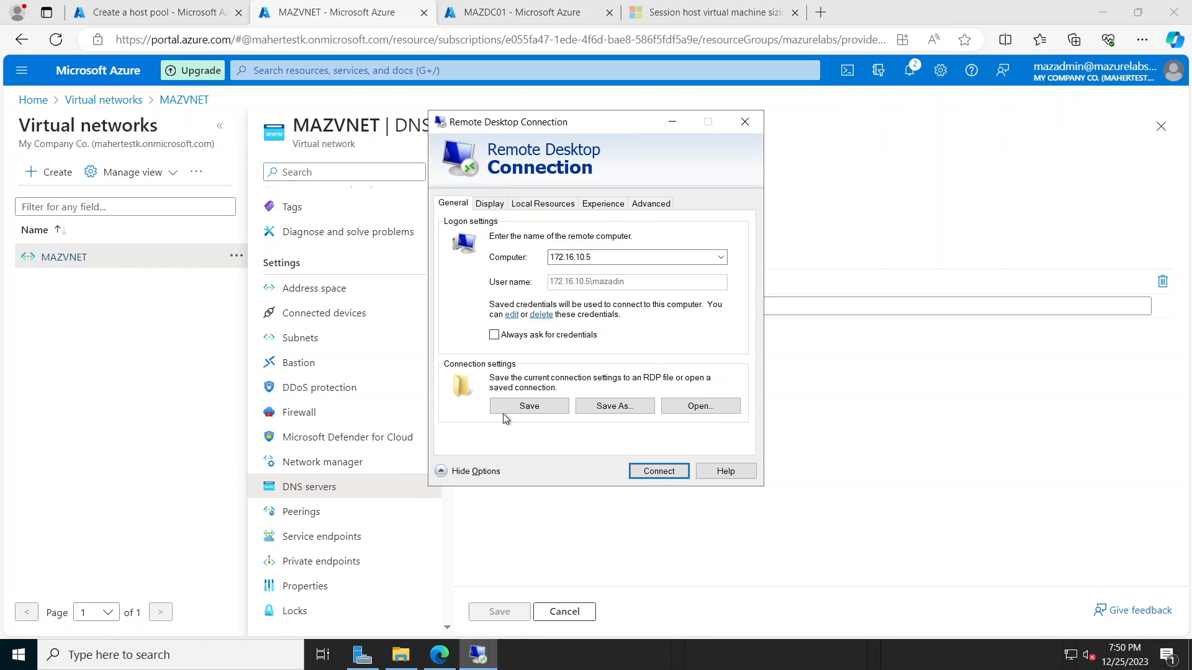
click(744, 122)
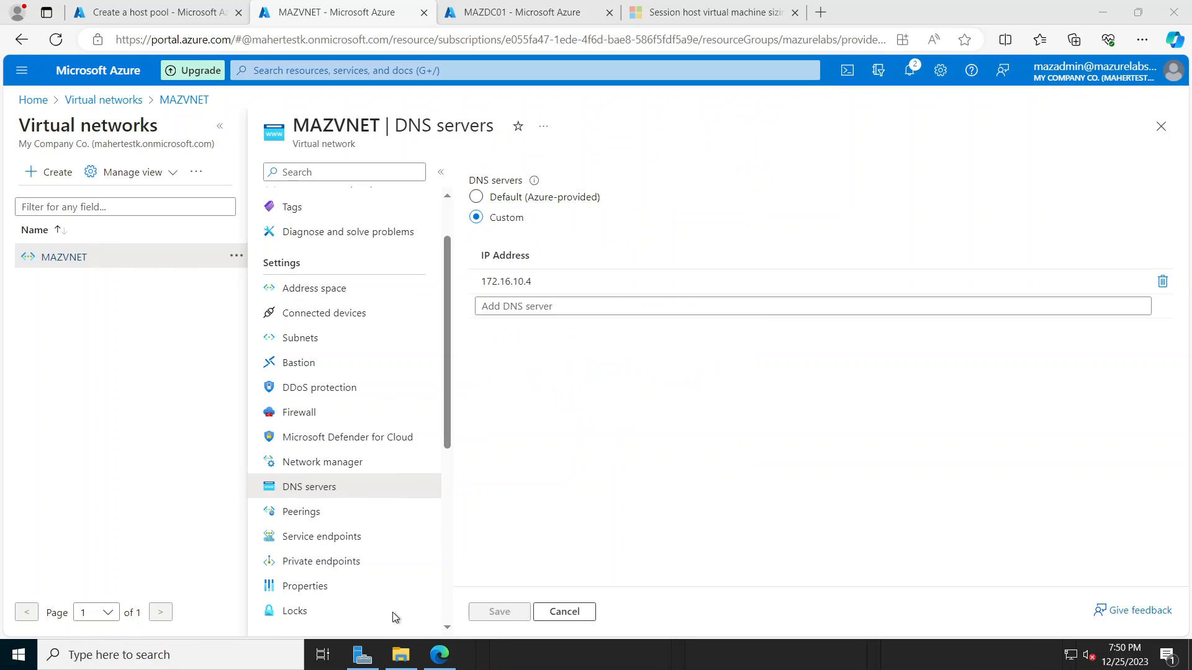
click(360, 655)
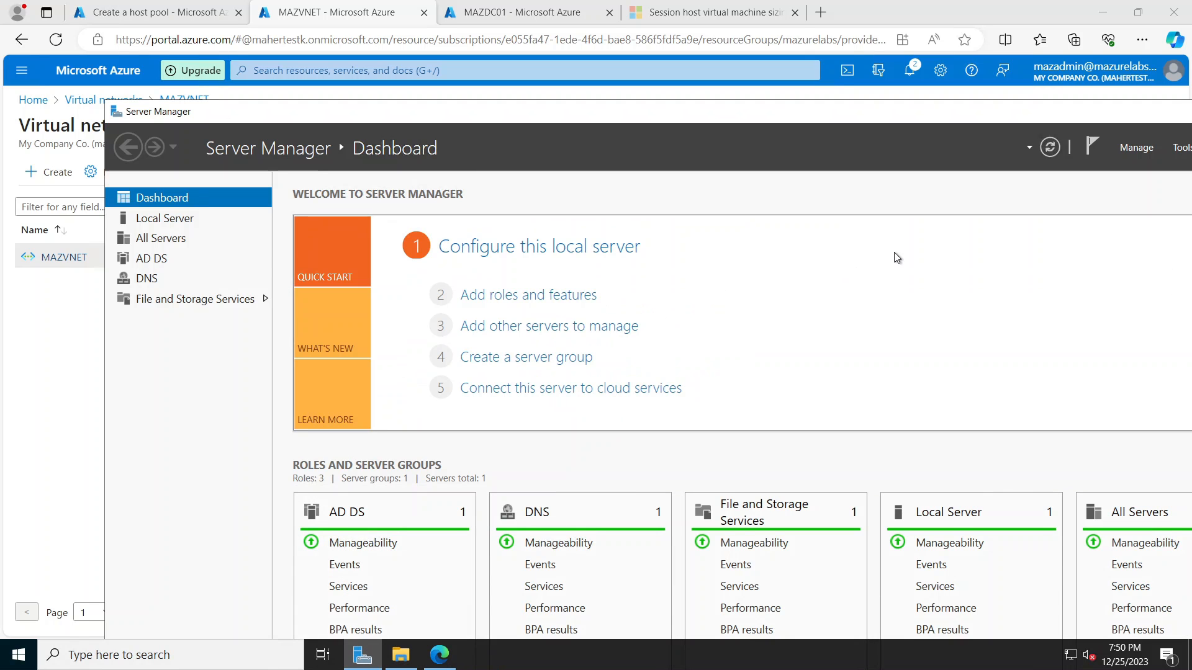
drag(1022, 113, 846, 95)
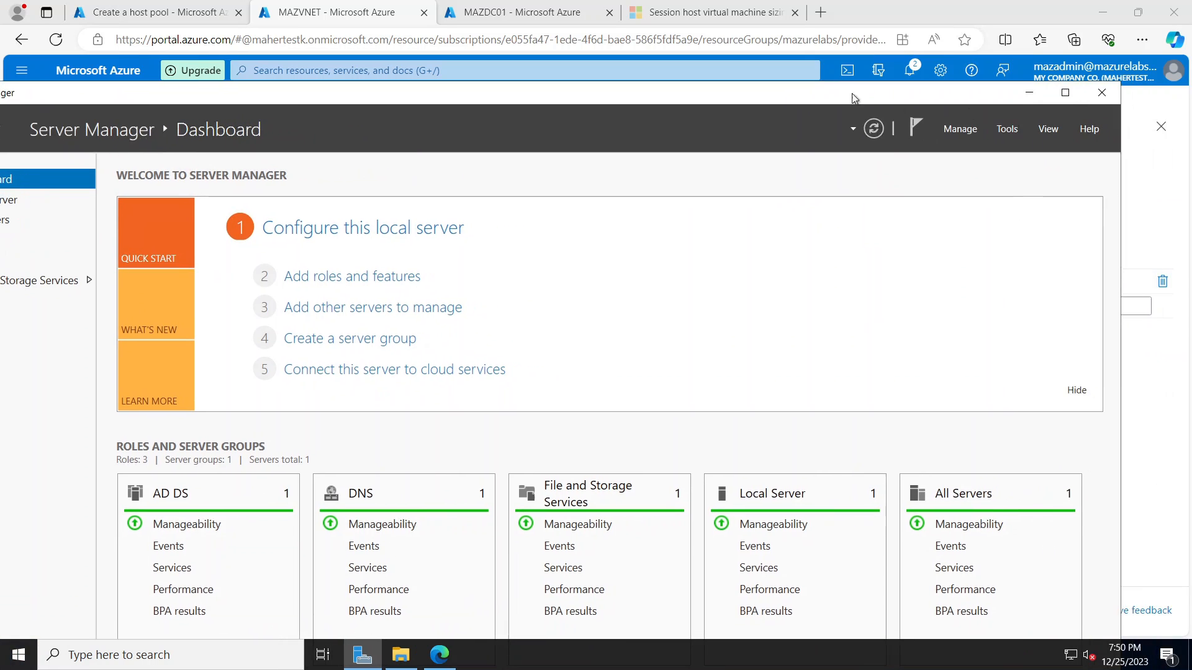
click(1011, 132)
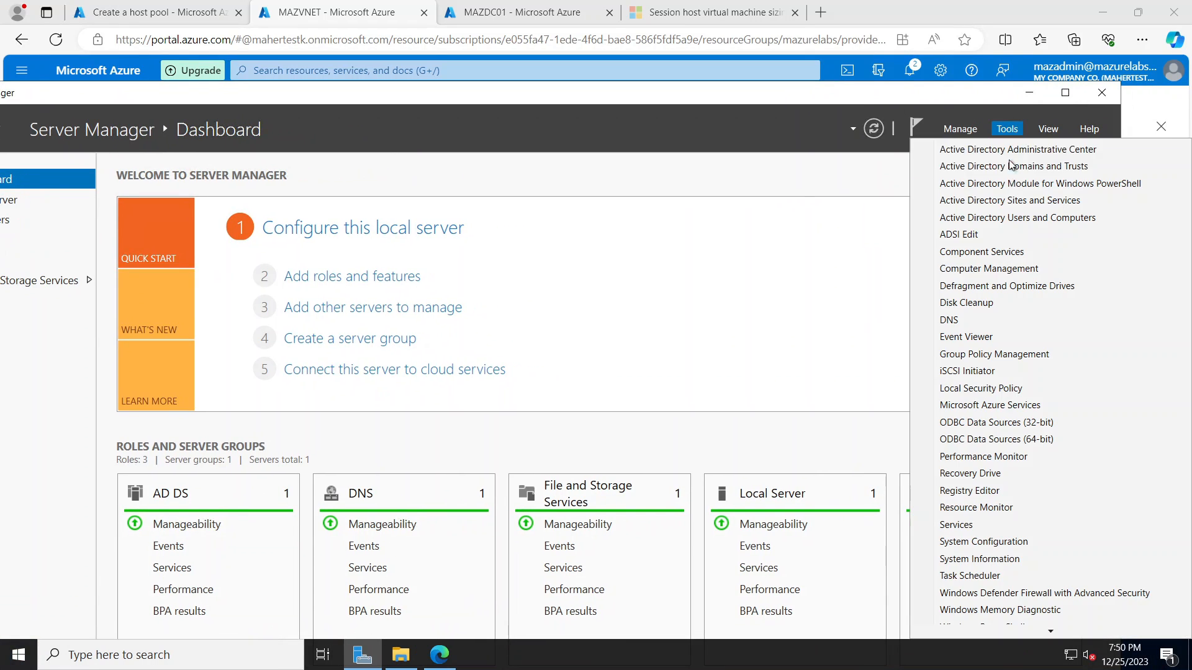
click(1010, 218)
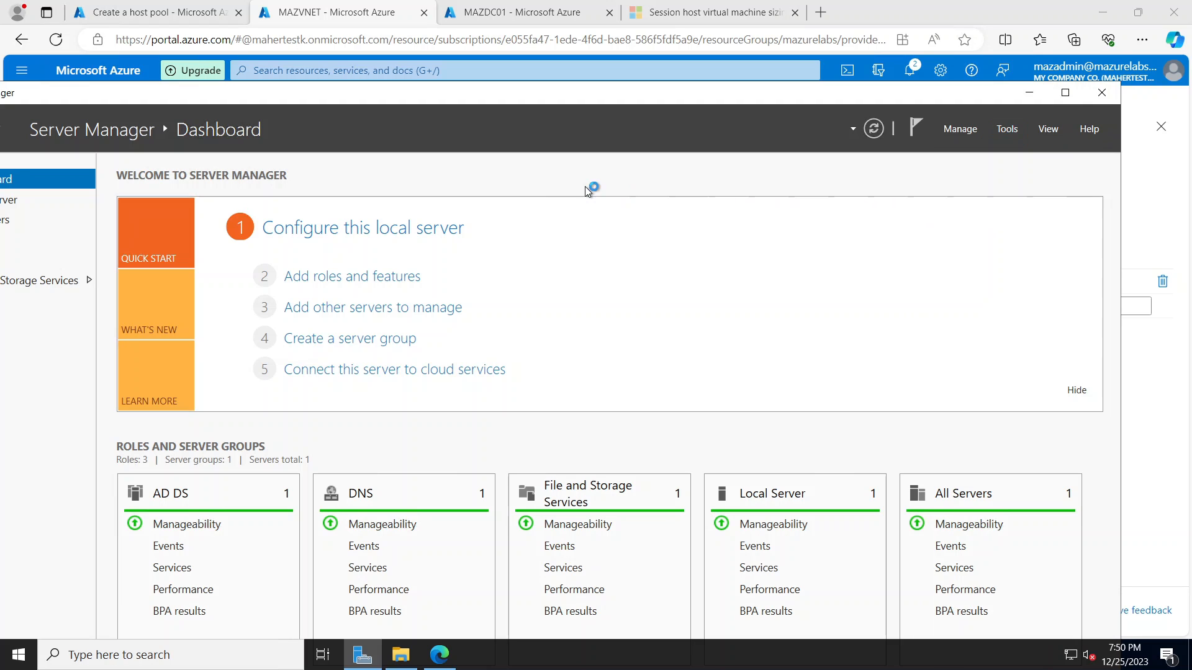
Step: Minimize Server Manager and Active Directory Users and Computers, returning to the Create a host pool tab
click(1028, 93)
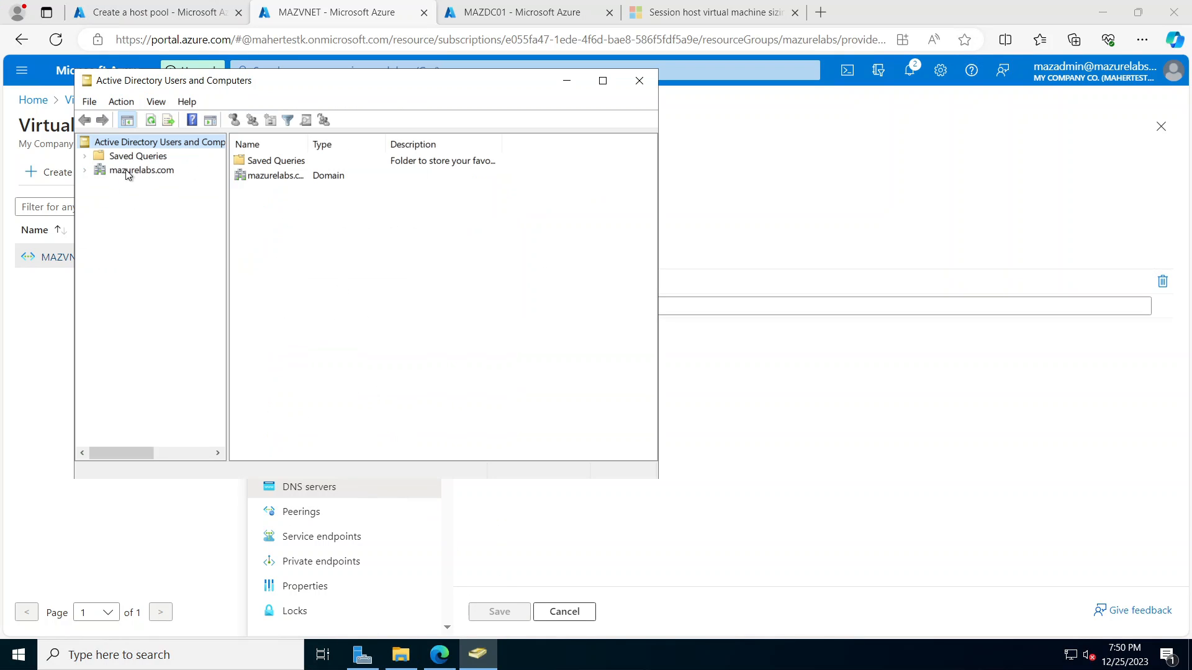
drag(371, 85, 552, 173)
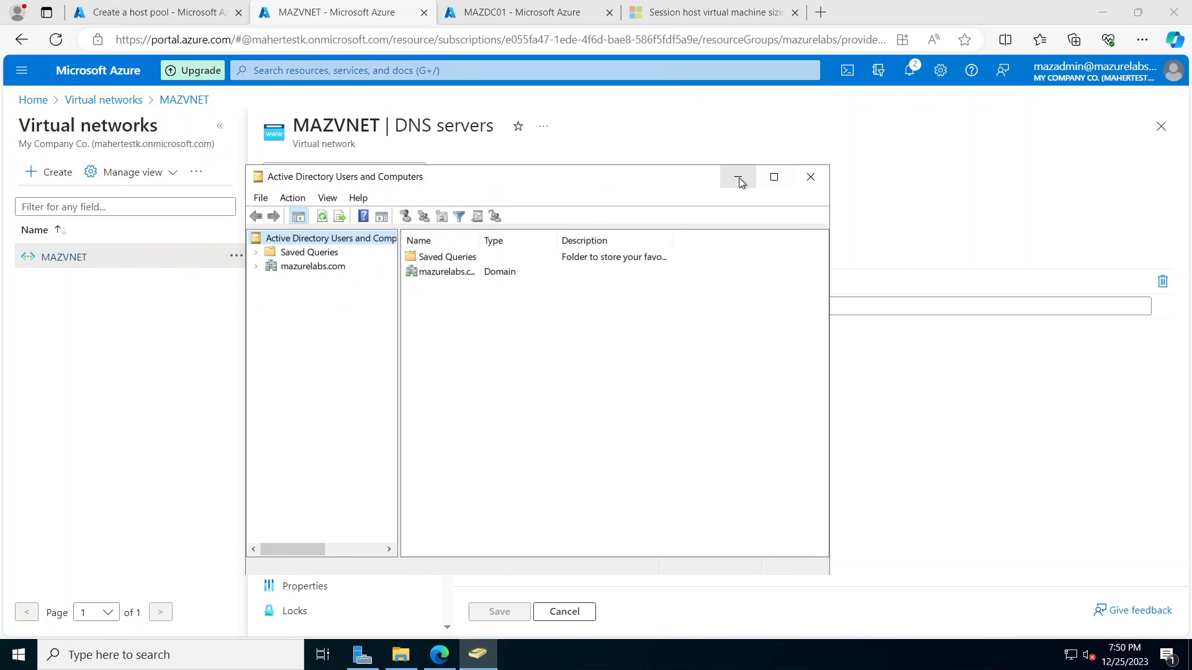
click(736, 178)
click(141, 13)
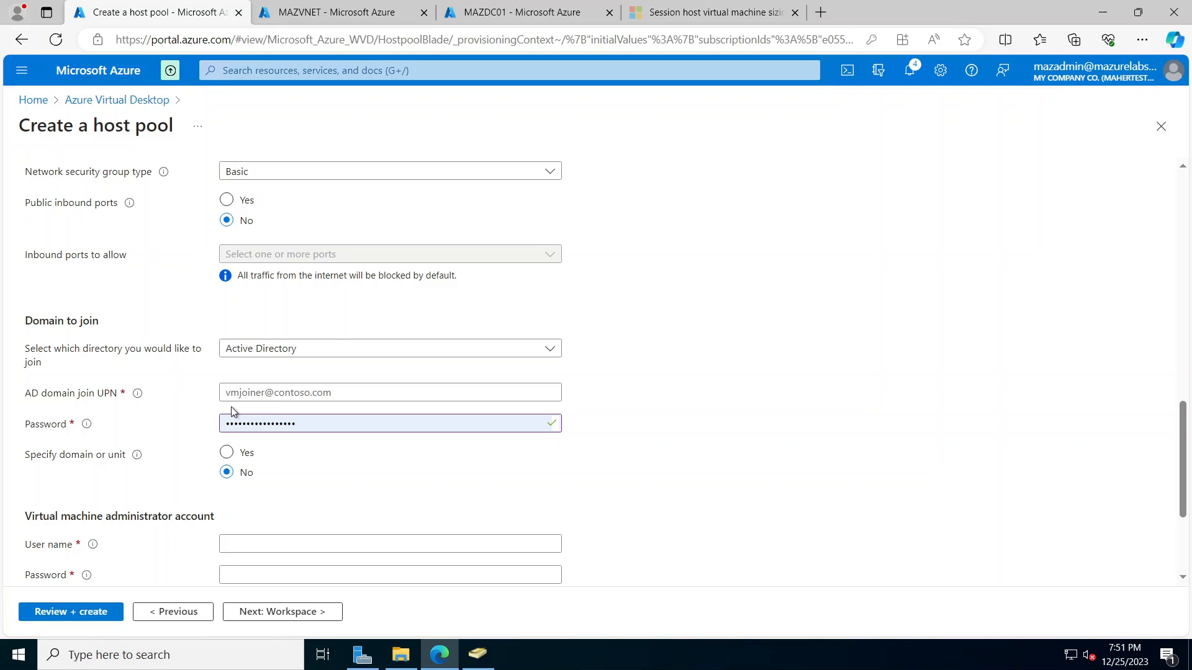
Step: Enter the domain admin's UPN after checking its logon name on the user's Account tab in ADUC
click(333, 391)
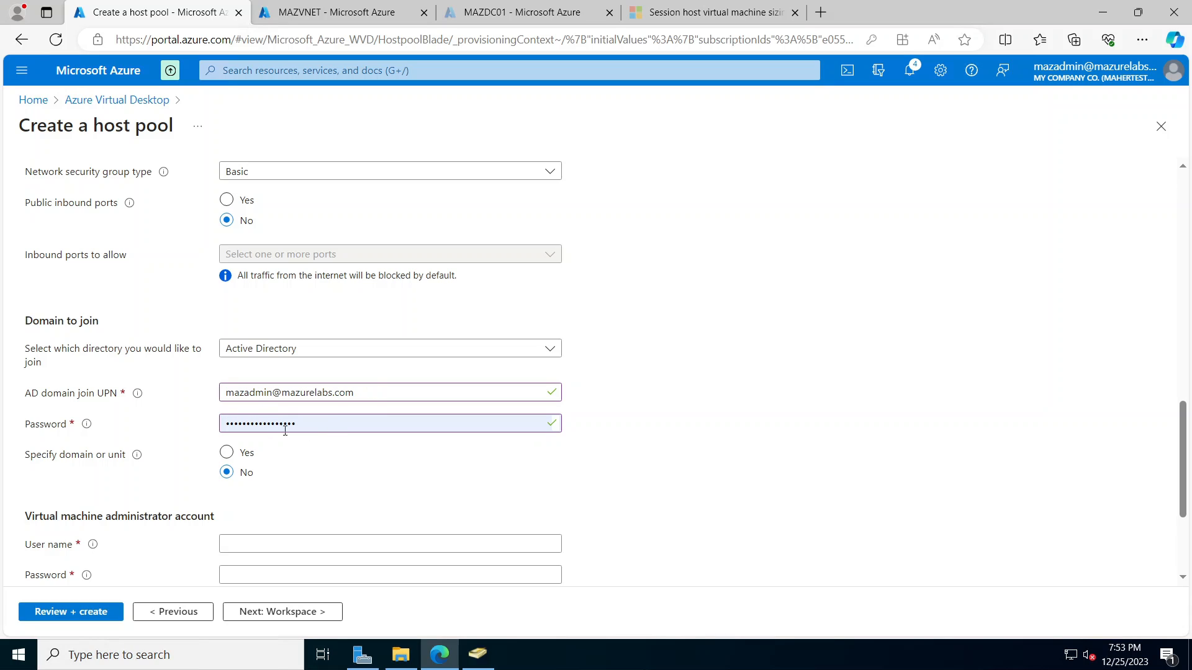
click(477, 654)
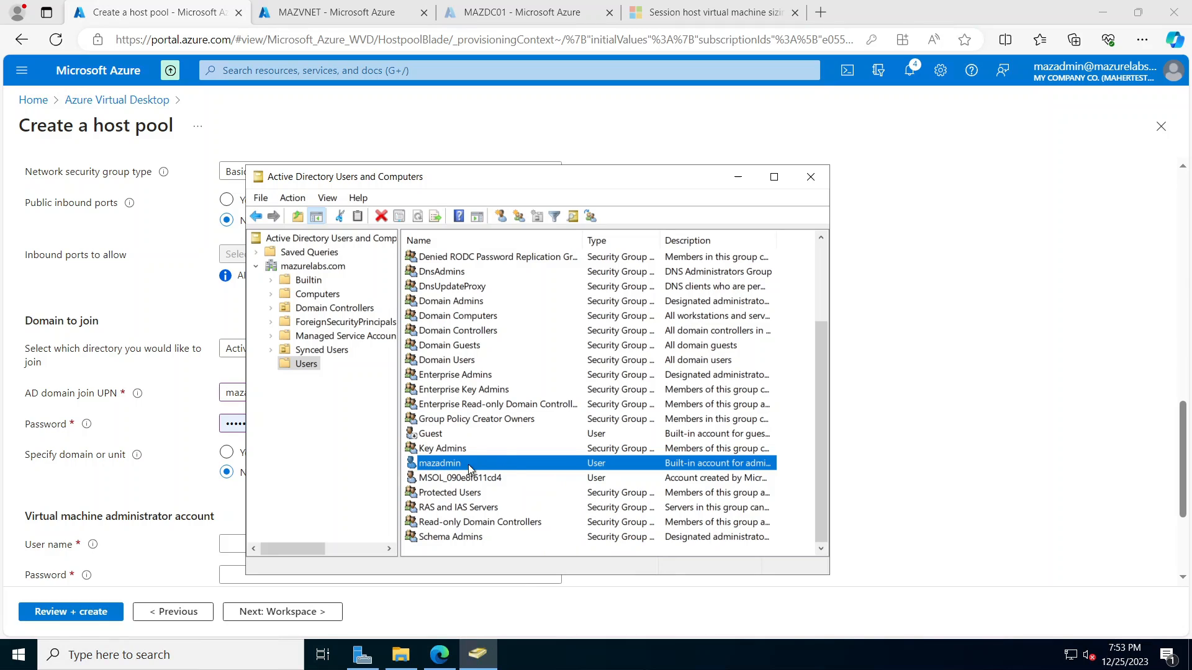
double_click(543, 469)
click(494, 232)
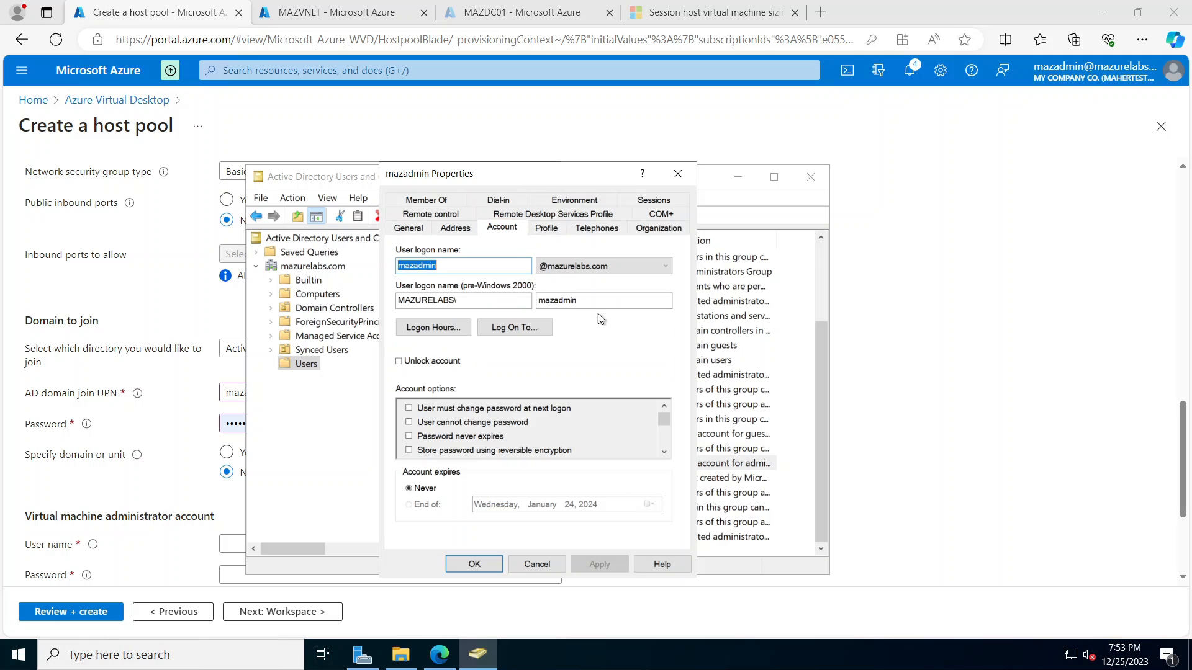
click(537, 564)
click(738, 177)
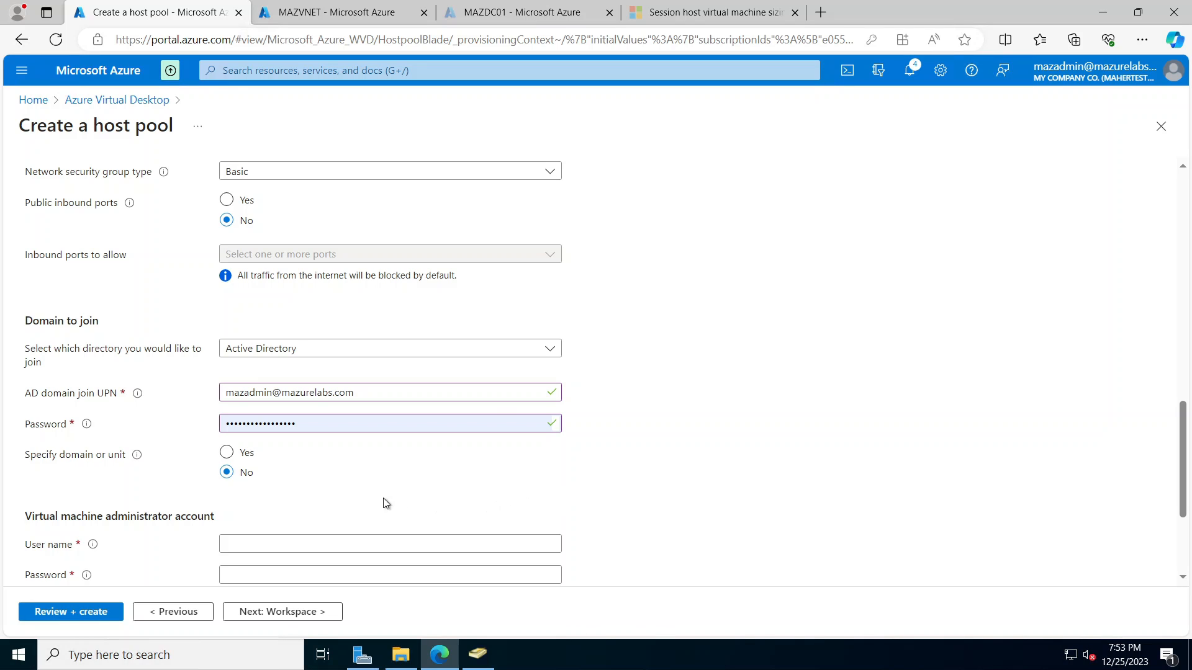
Step: Enter VM administrator user name 'admin' and its password, then continue to Workspace
scroll(691, 493, down, 2)
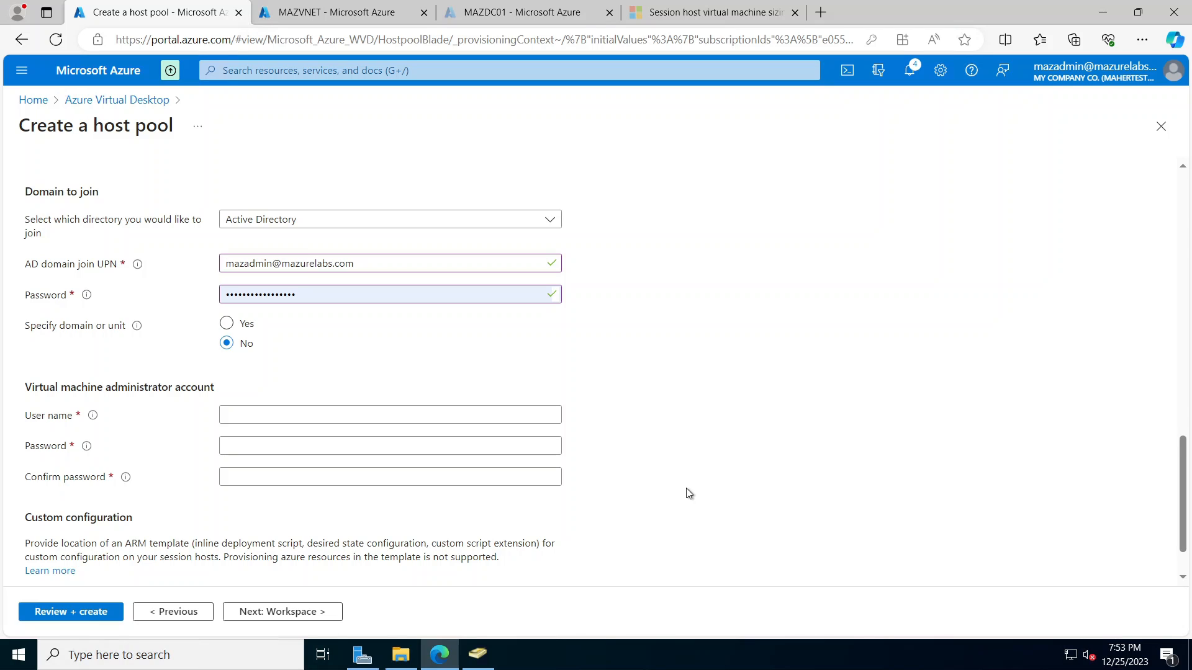
click(272, 413)
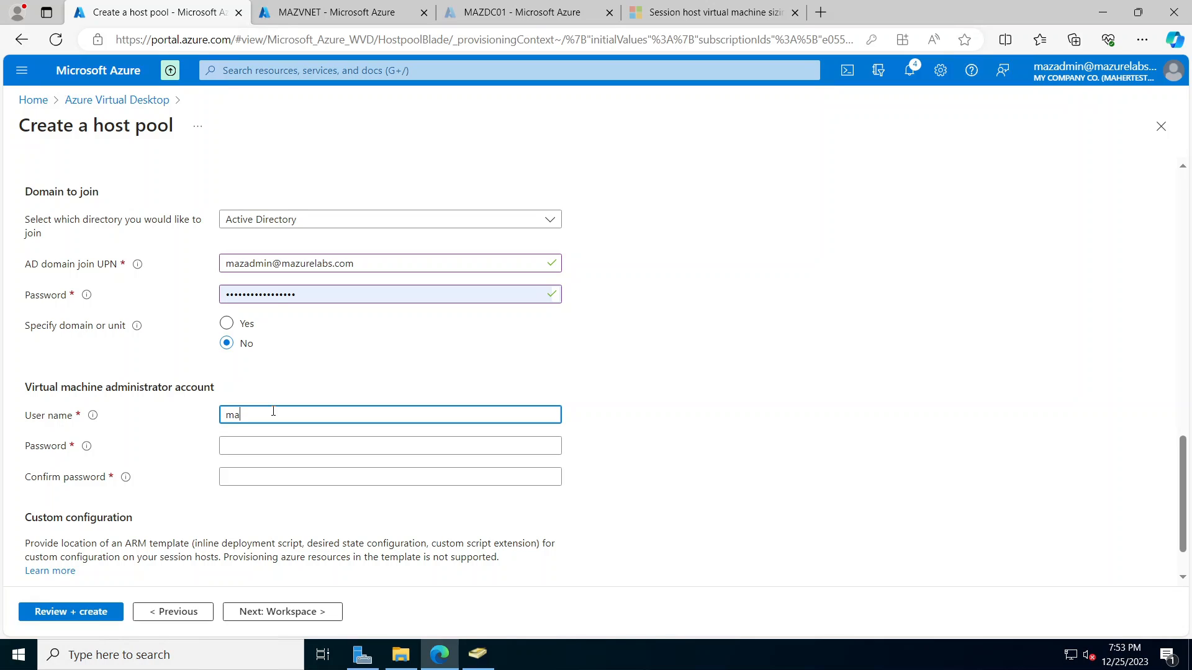
text(admin)
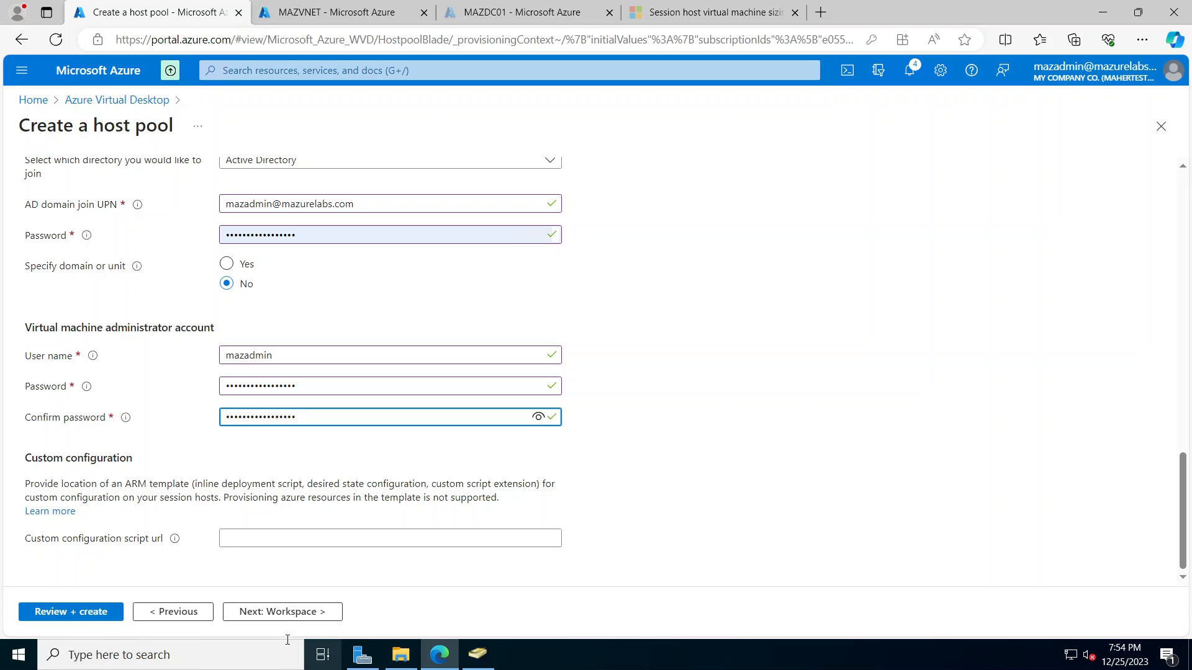
click(286, 612)
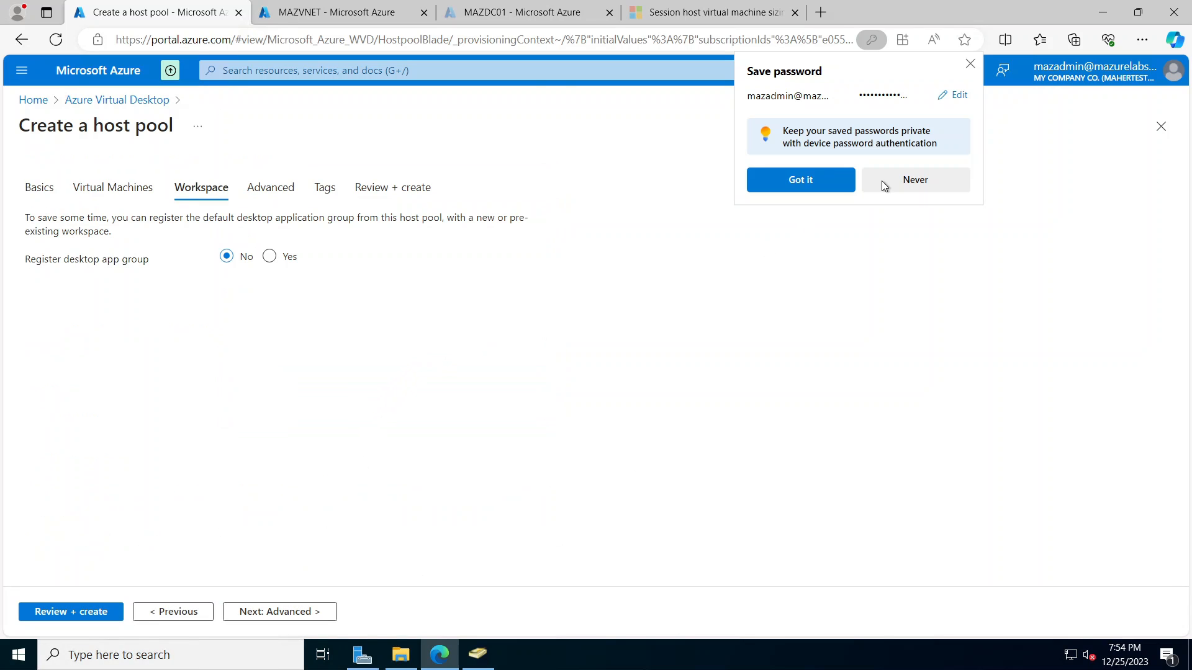
Step: Decline browser password saving and register the desktop app group to new workspace 'mazworkspace'
click(918, 175)
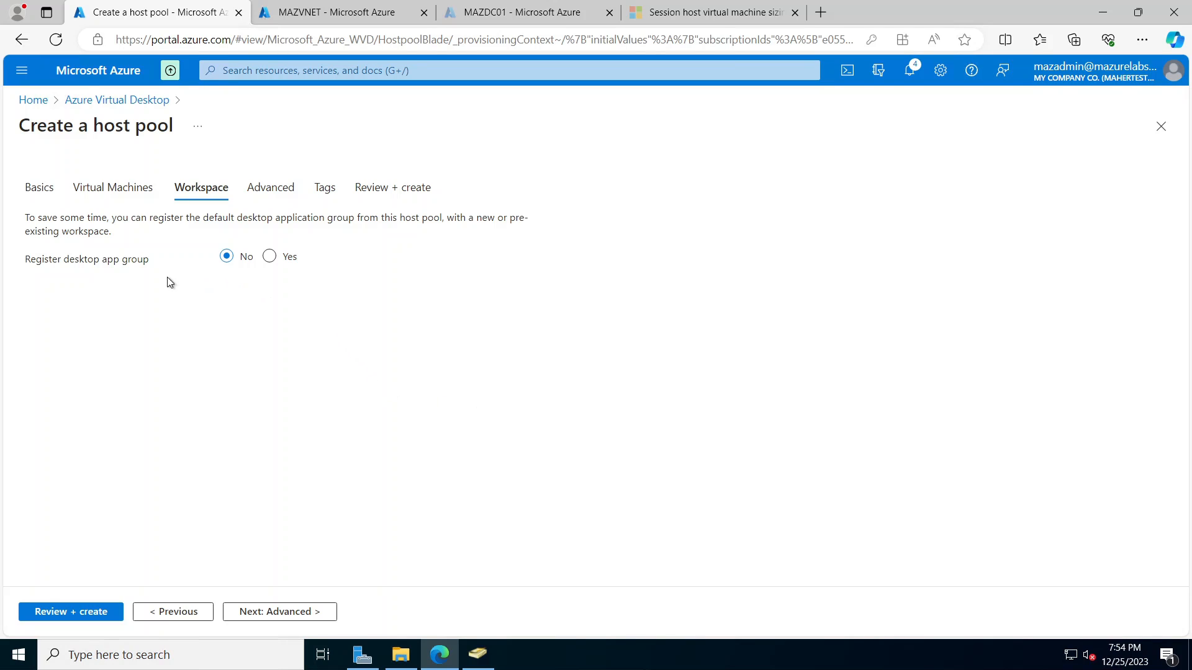
click(269, 257)
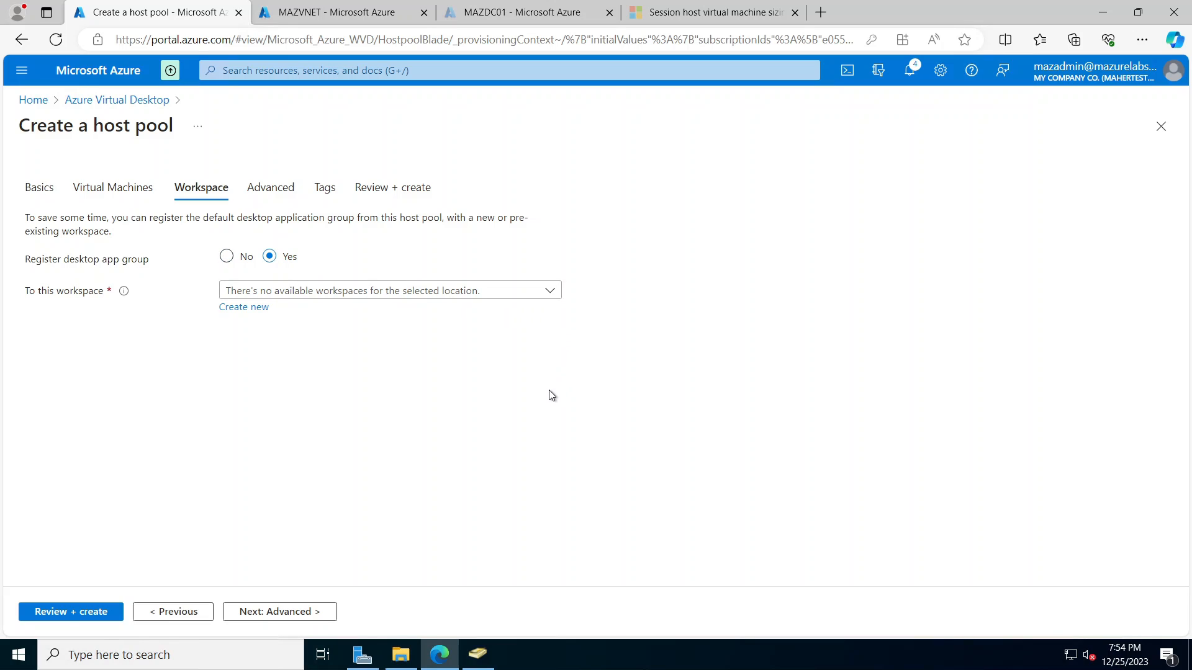
click(550, 291)
click(143, 339)
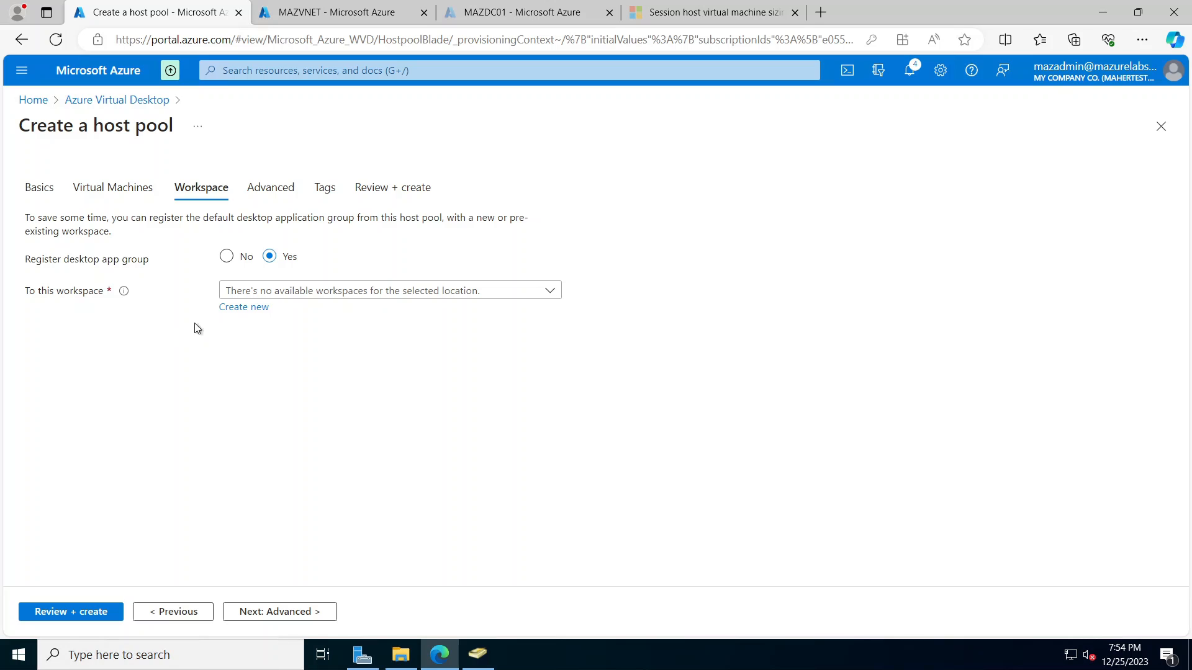
click(258, 310)
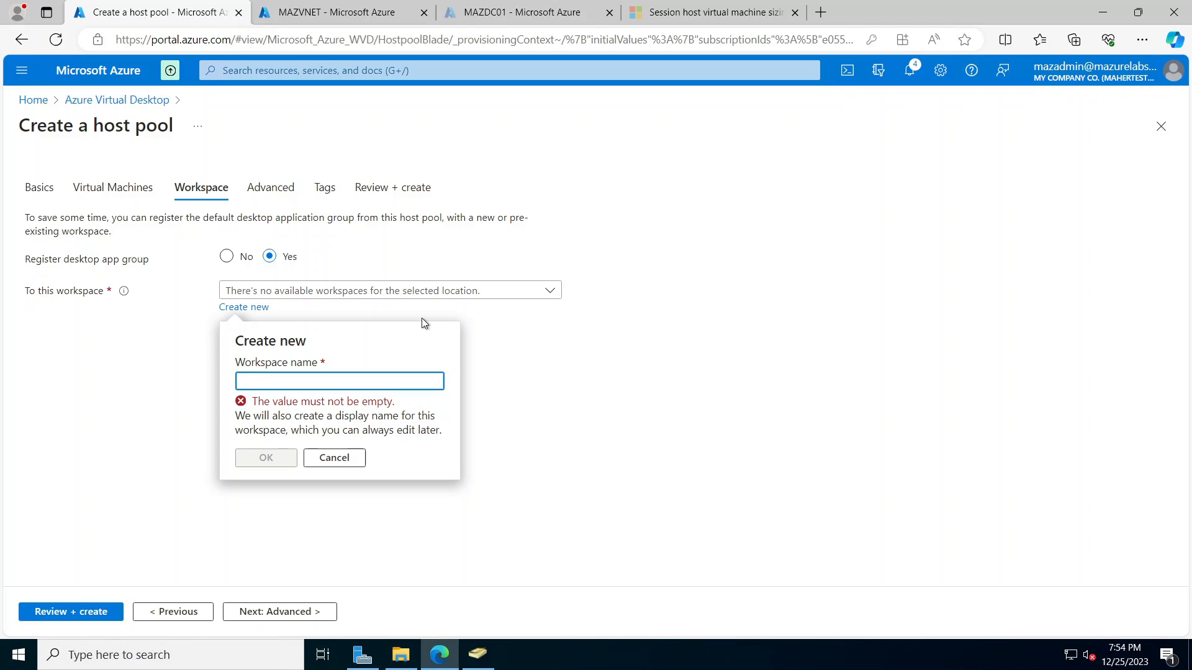
text(mazworkspace)
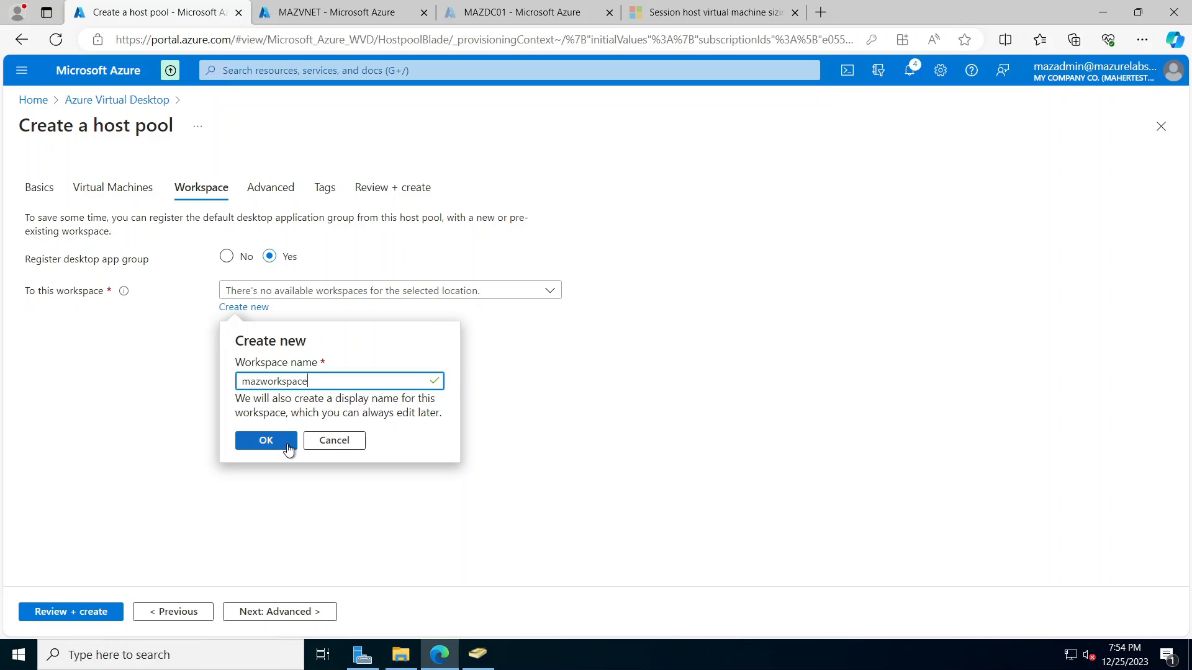
click(288, 441)
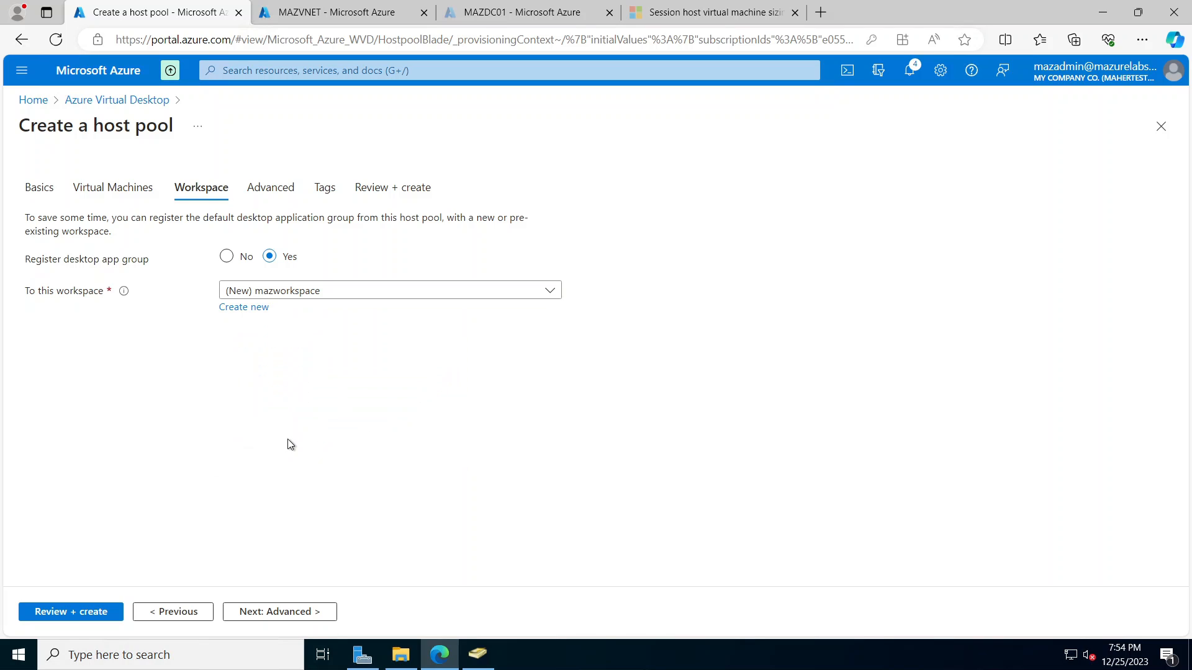
click(290, 612)
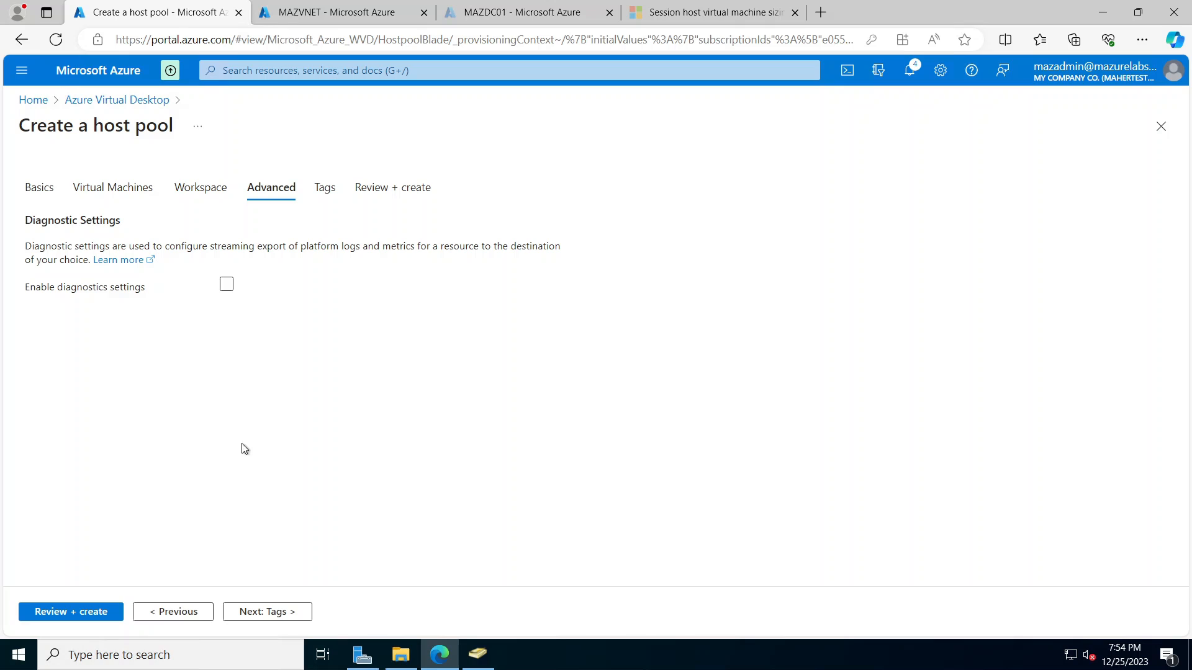
Step: Leave diagnostics settings unchecked on the Advanced tab and continue to Tags
click(287, 613)
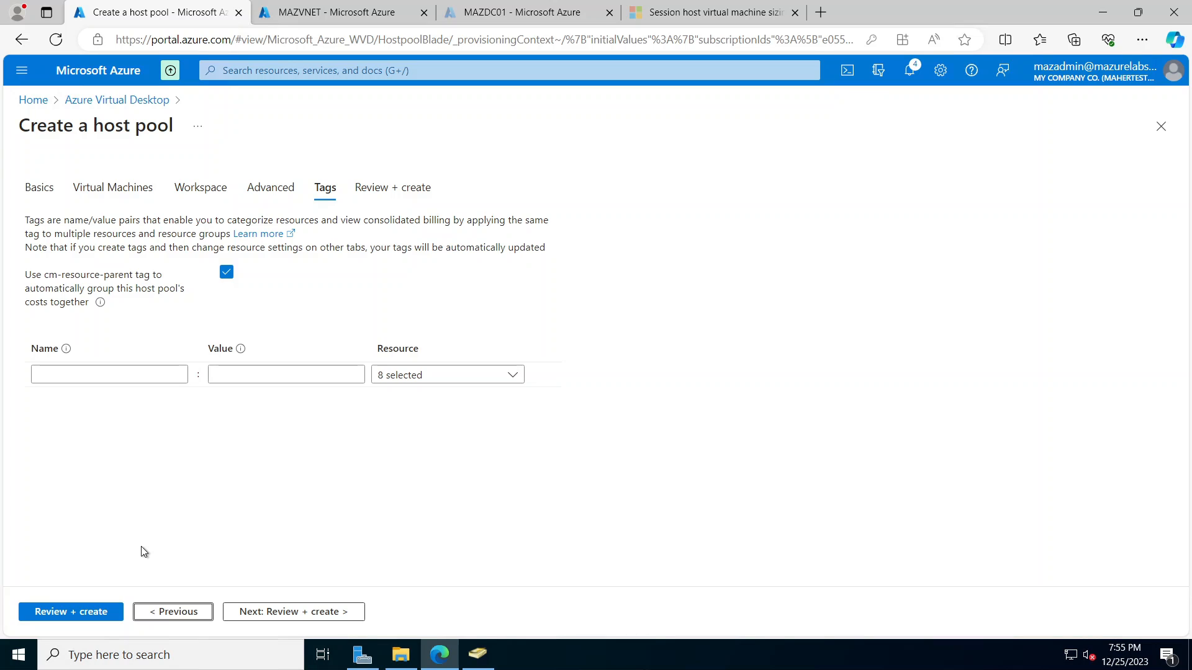
Step: Validate the mazpool host pool configuration and review the summary before deploying
click(91, 613)
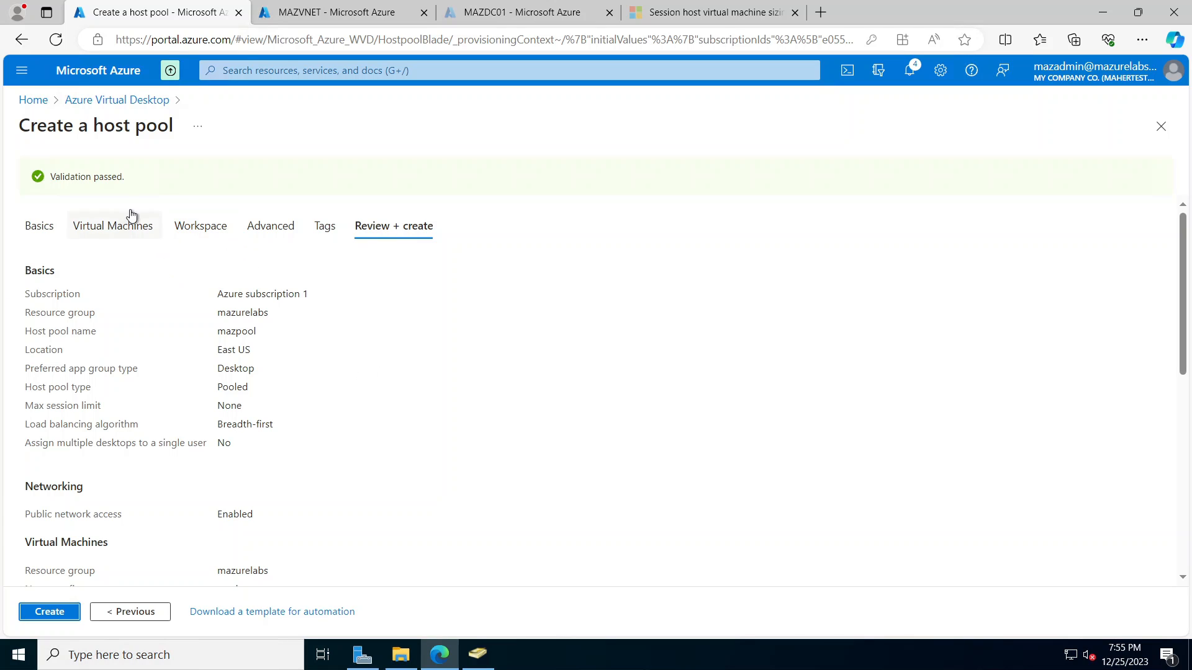
scroll(323, 459, down, 3)
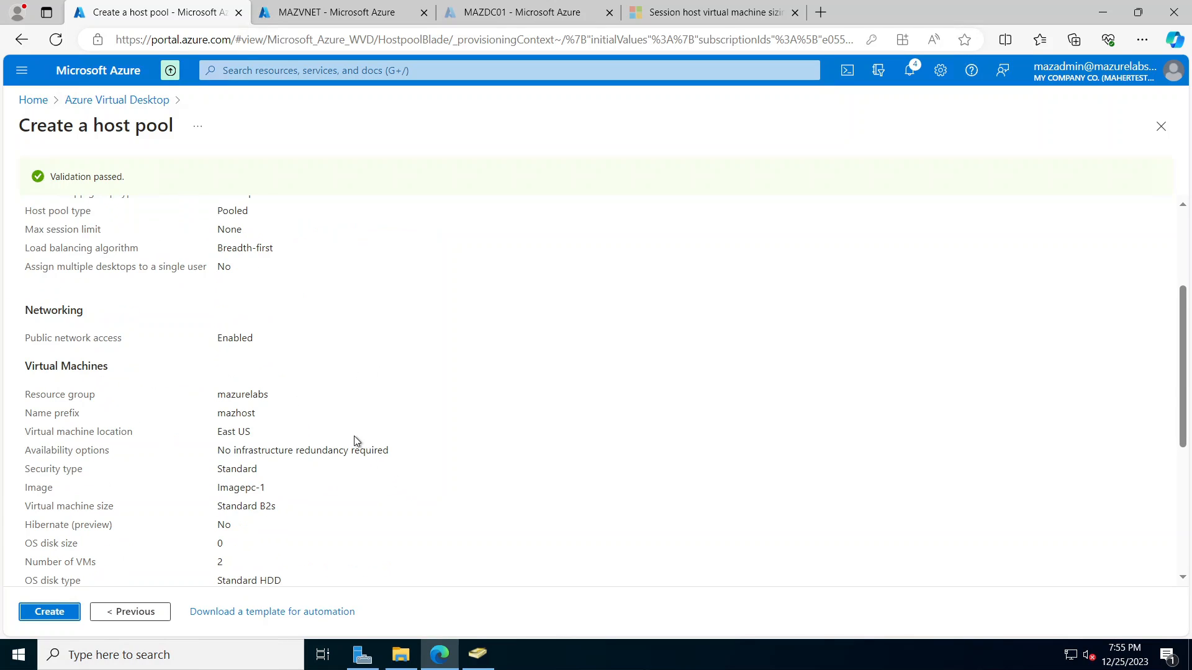
scroll(354, 438, up, 1)
scroll(359, 439, down, 5)
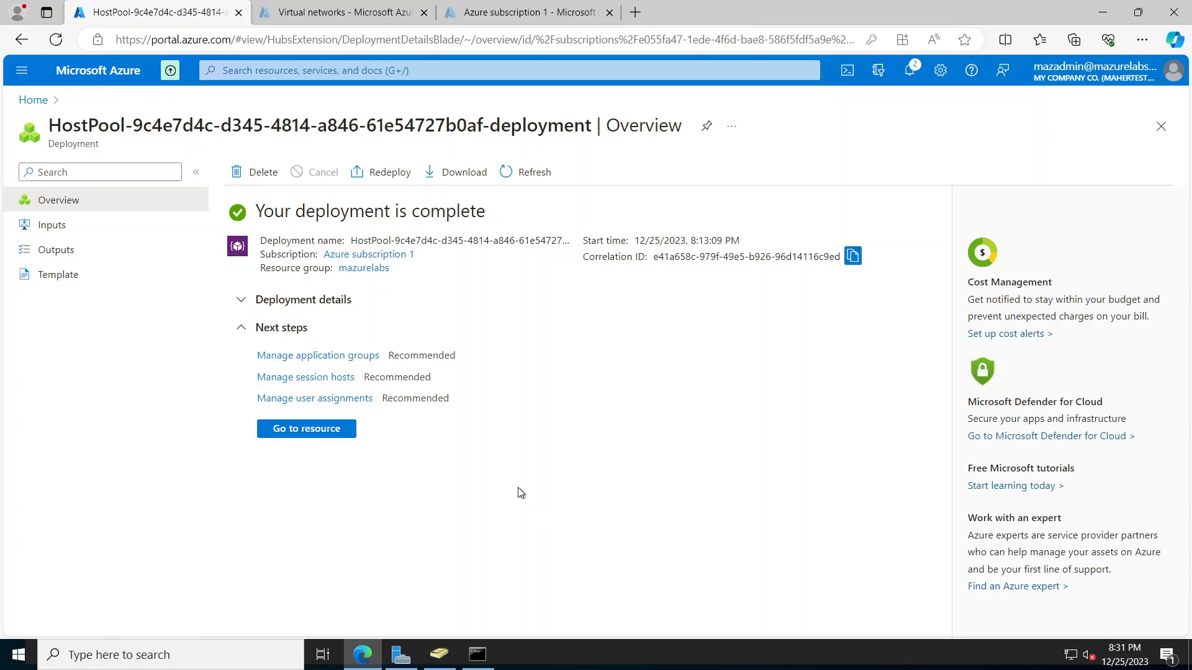
Step: Open the deployed Mazpool host pool and inspect its RDP Device redirection settings
click(313, 435)
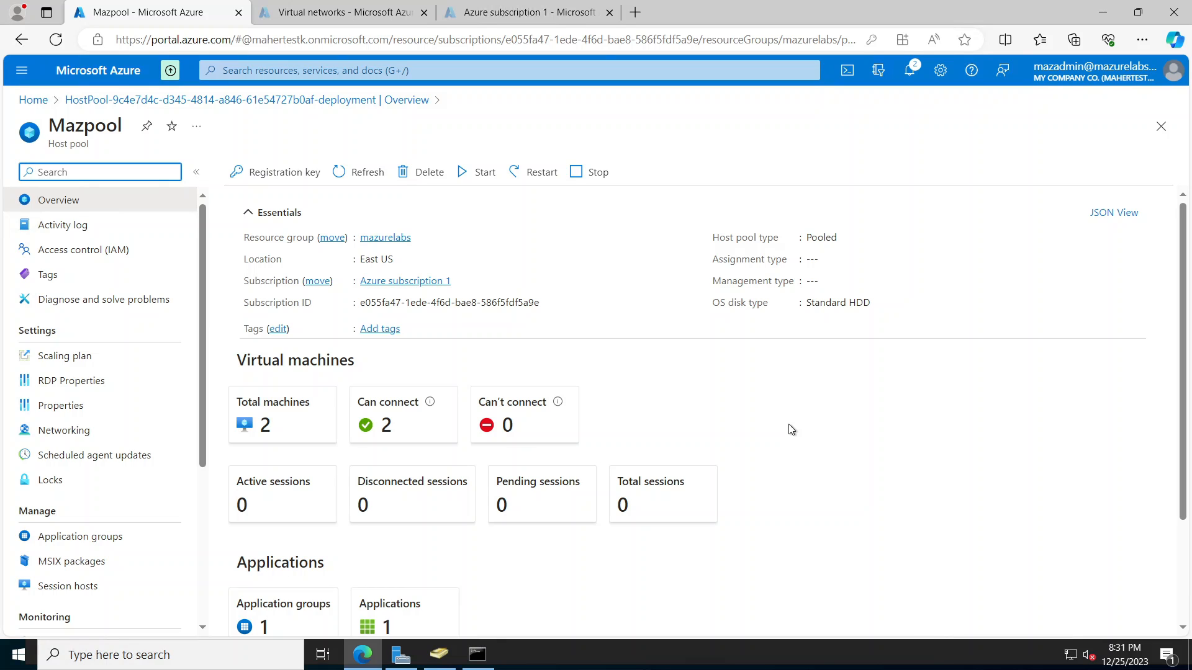
click(86, 382)
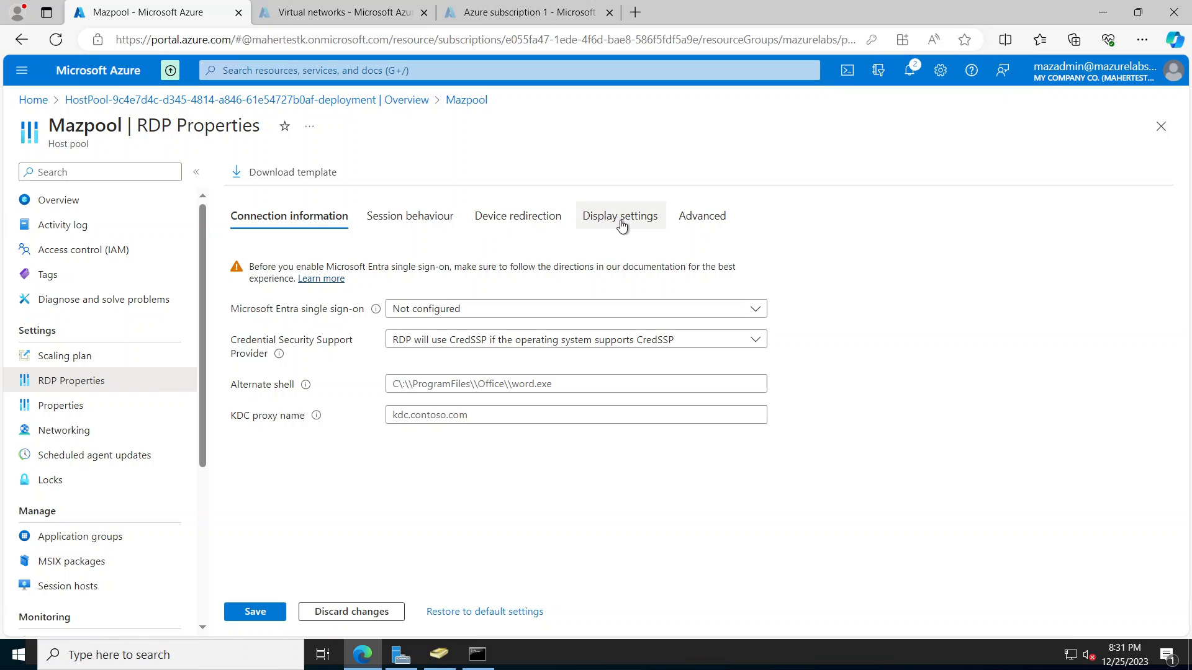
click(543, 219)
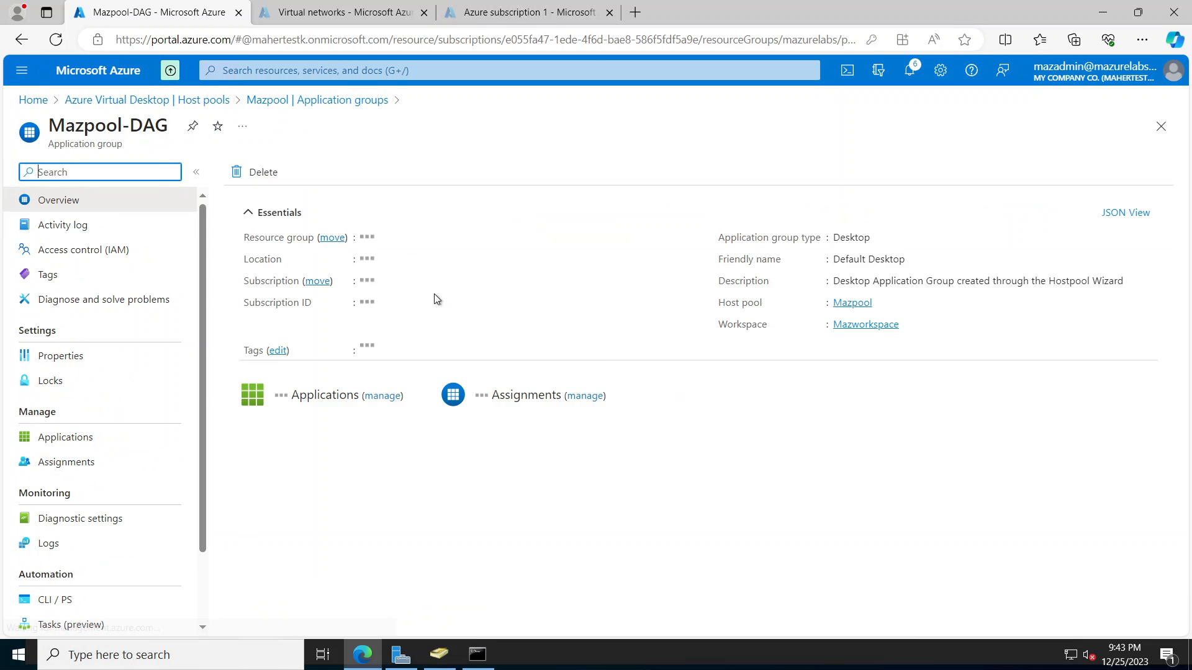
Step: Start adding a Mazpool-DAG assignment and check the MazUsers group's members in ADUC
click(68, 464)
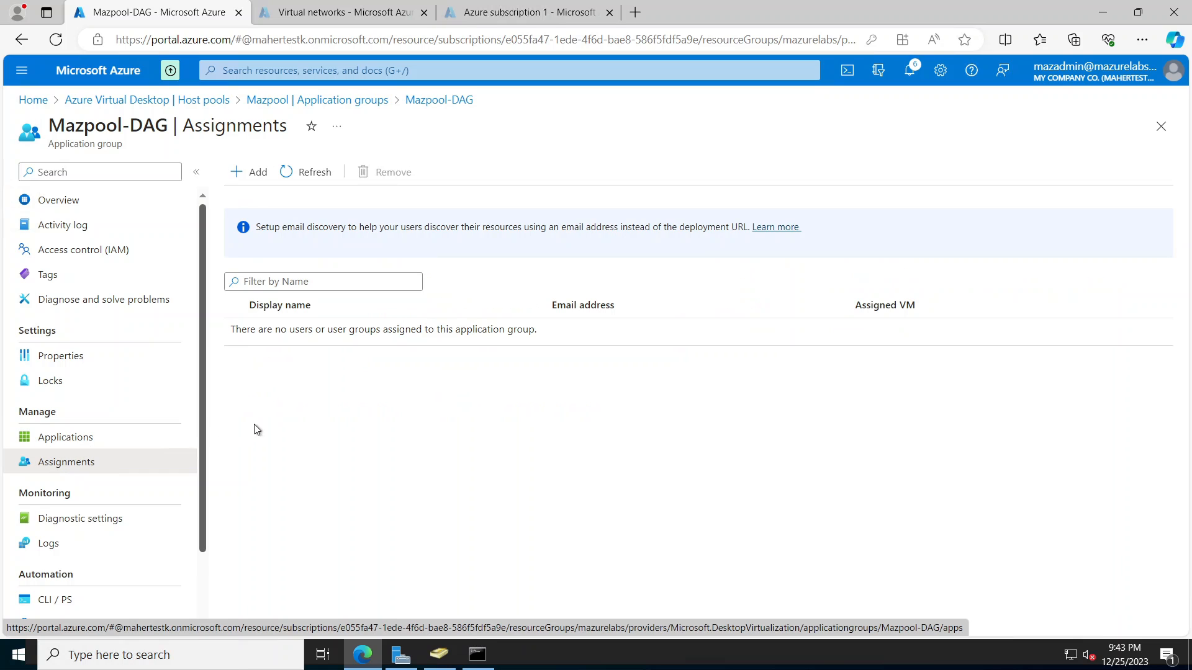
click(260, 174)
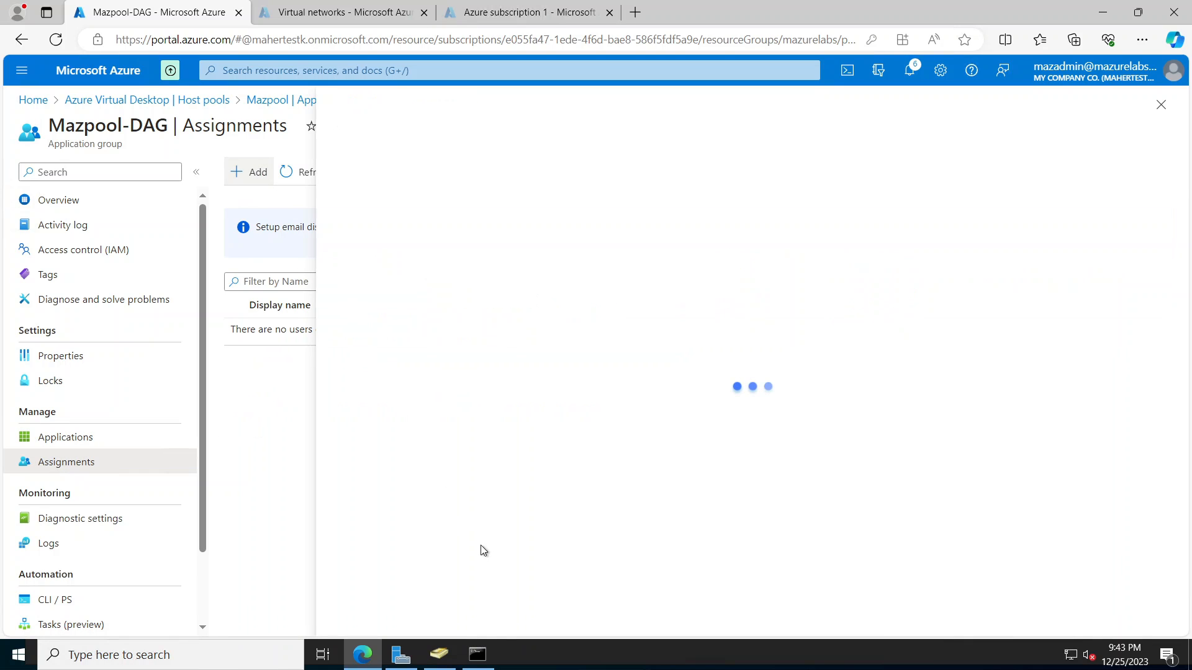
mouse_move(447, 661)
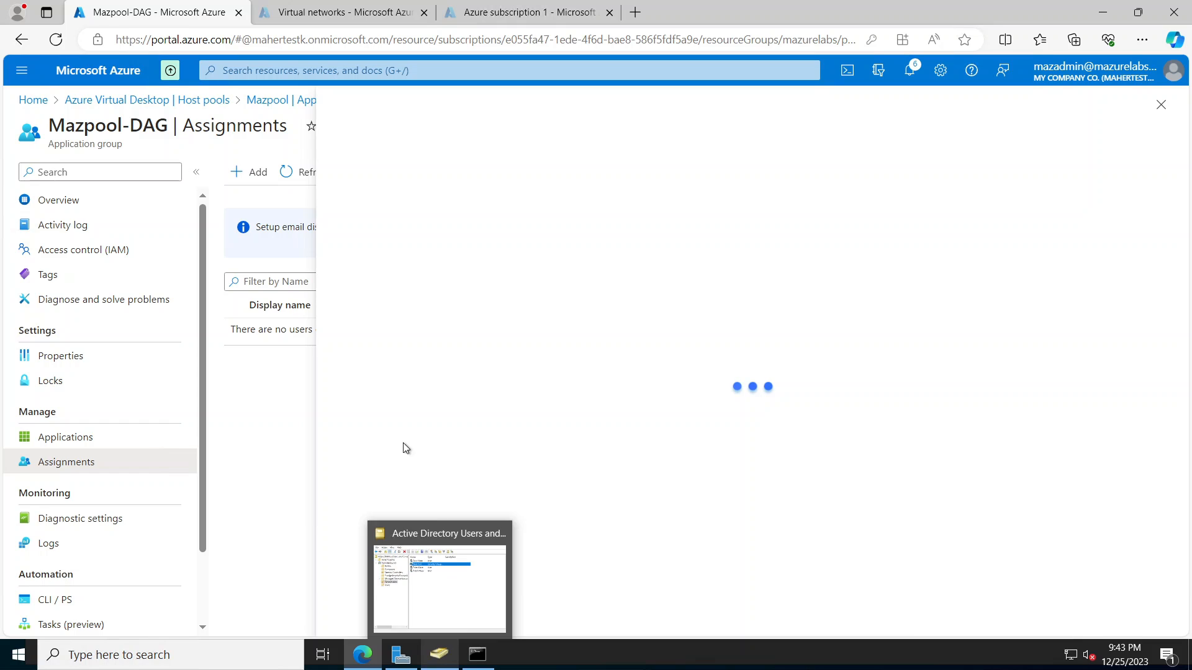
click(440, 546)
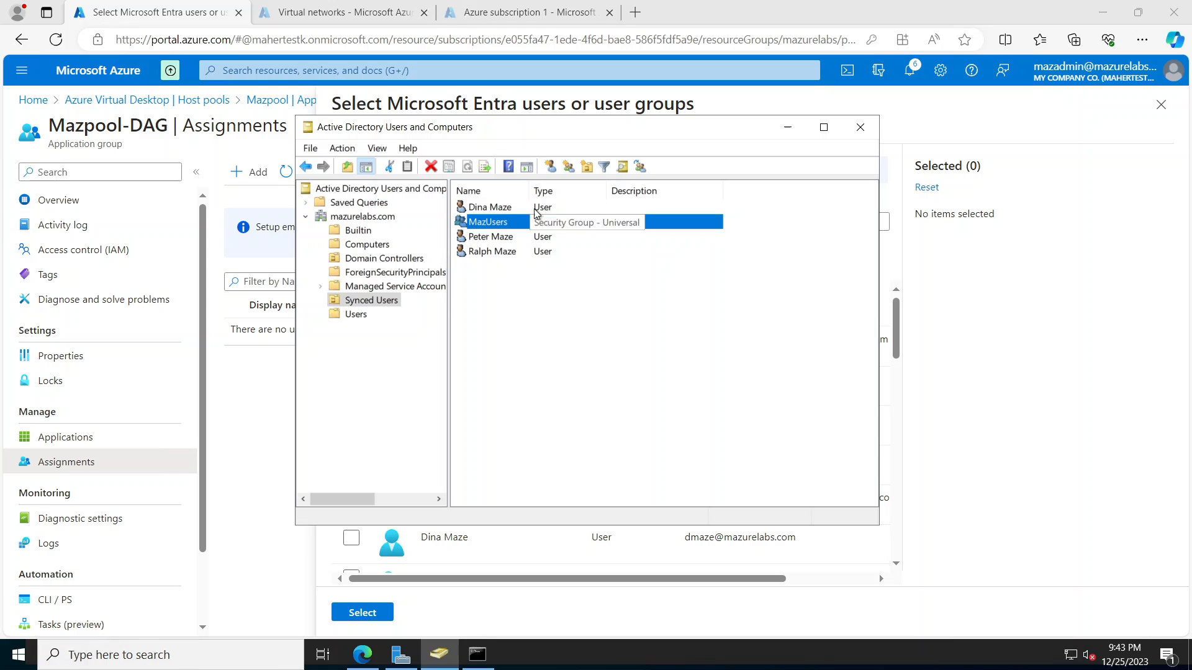
drag(530, 191, 570, 191)
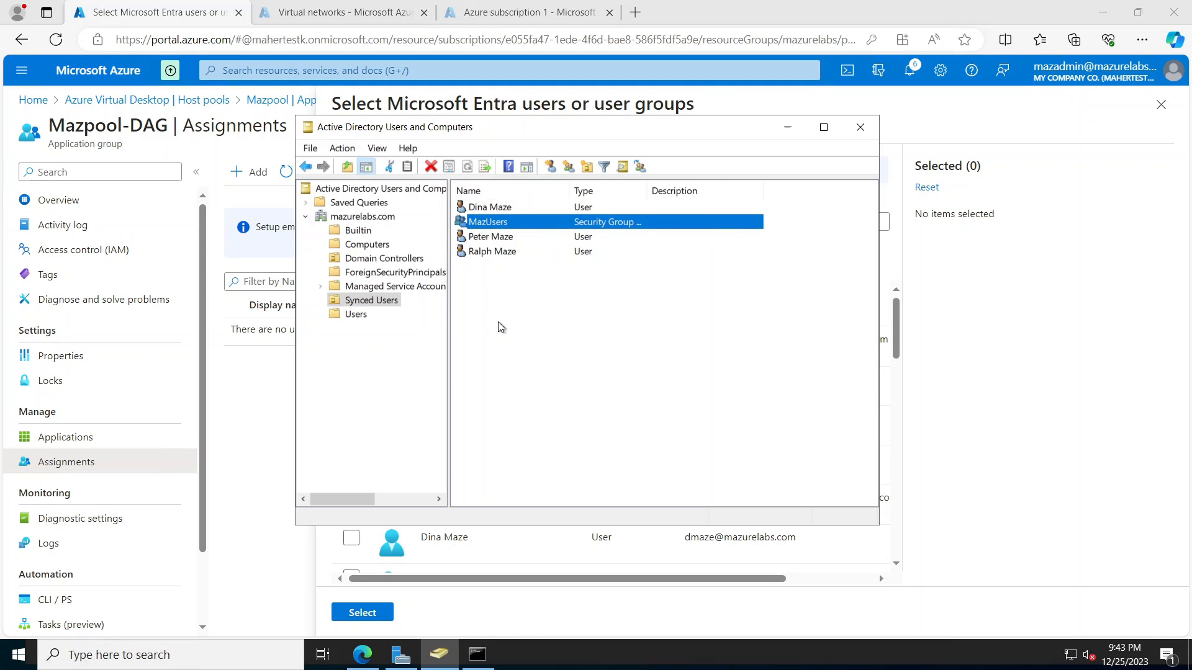
double_click(524, 223)
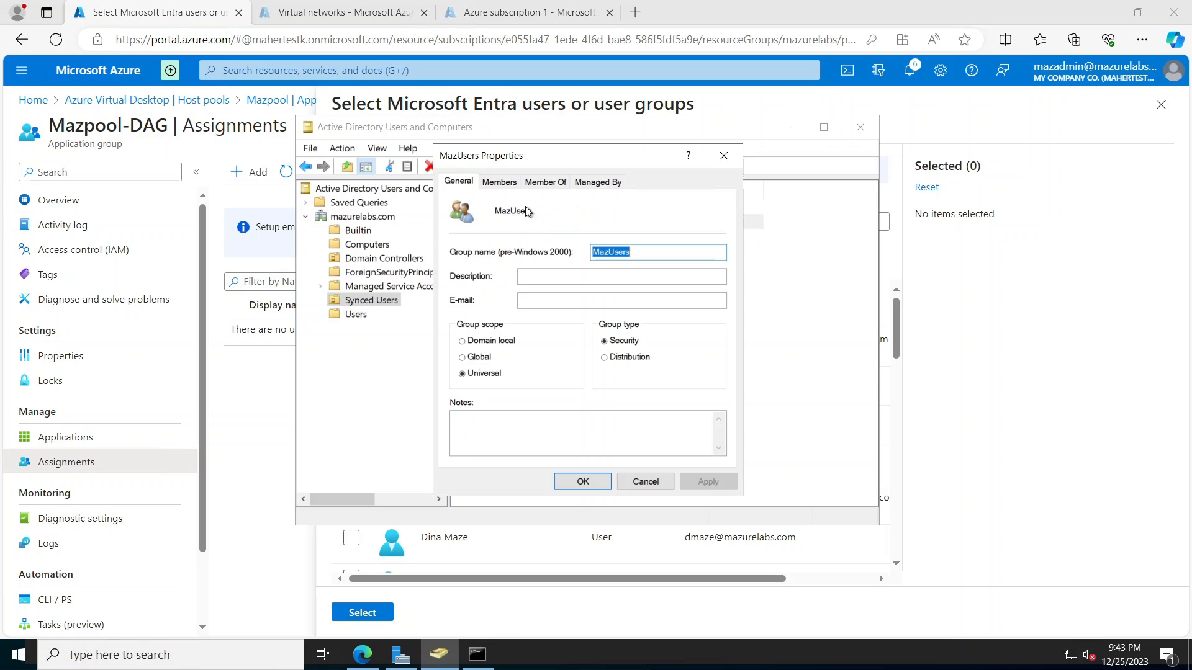
click(499, 182)
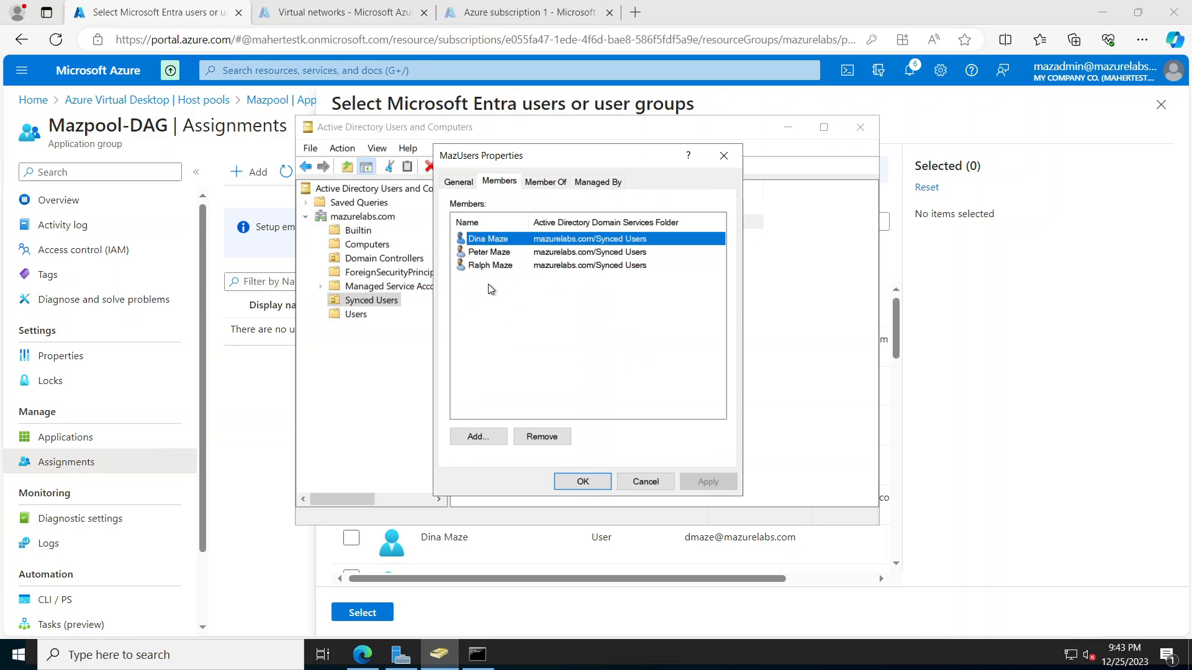
click(645, 483)
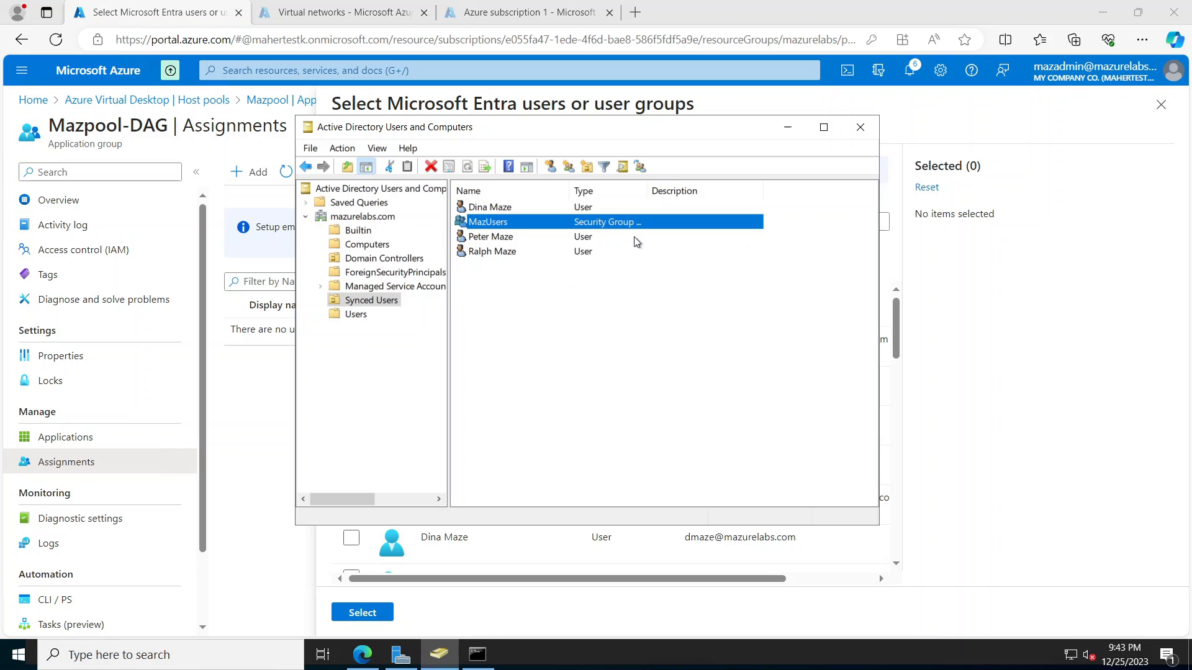
click(788, 126)
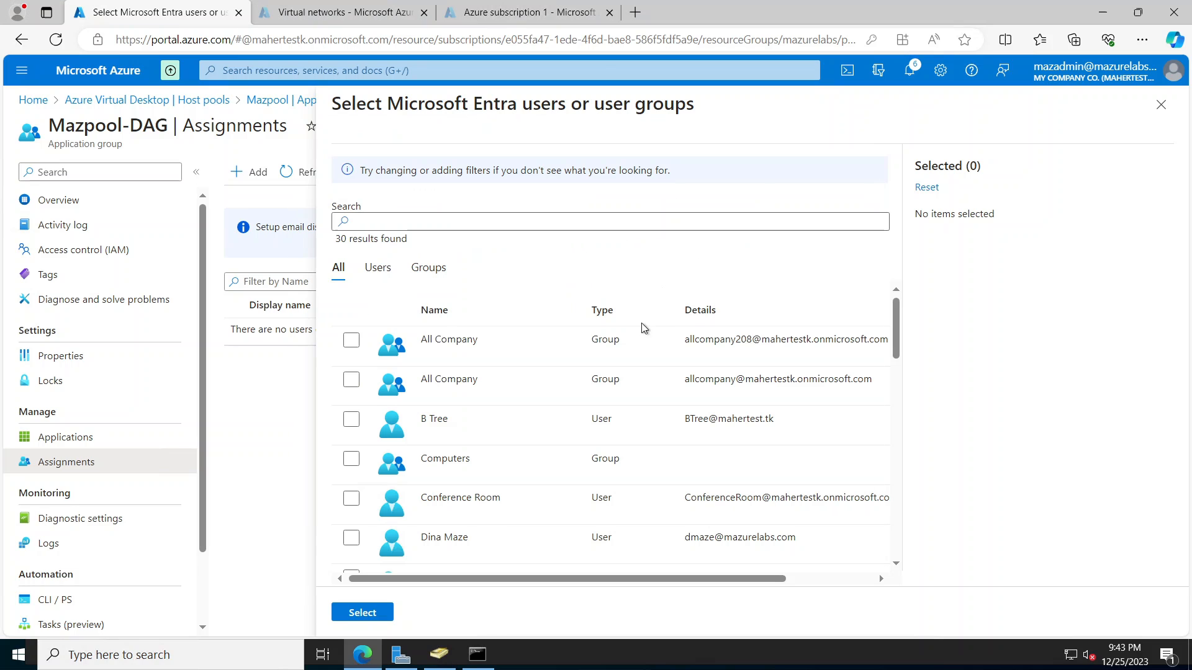
Step: Search 'maz' and assign the MazUsers group to Mazpool-DAG
click(449, 217)
text(maz)
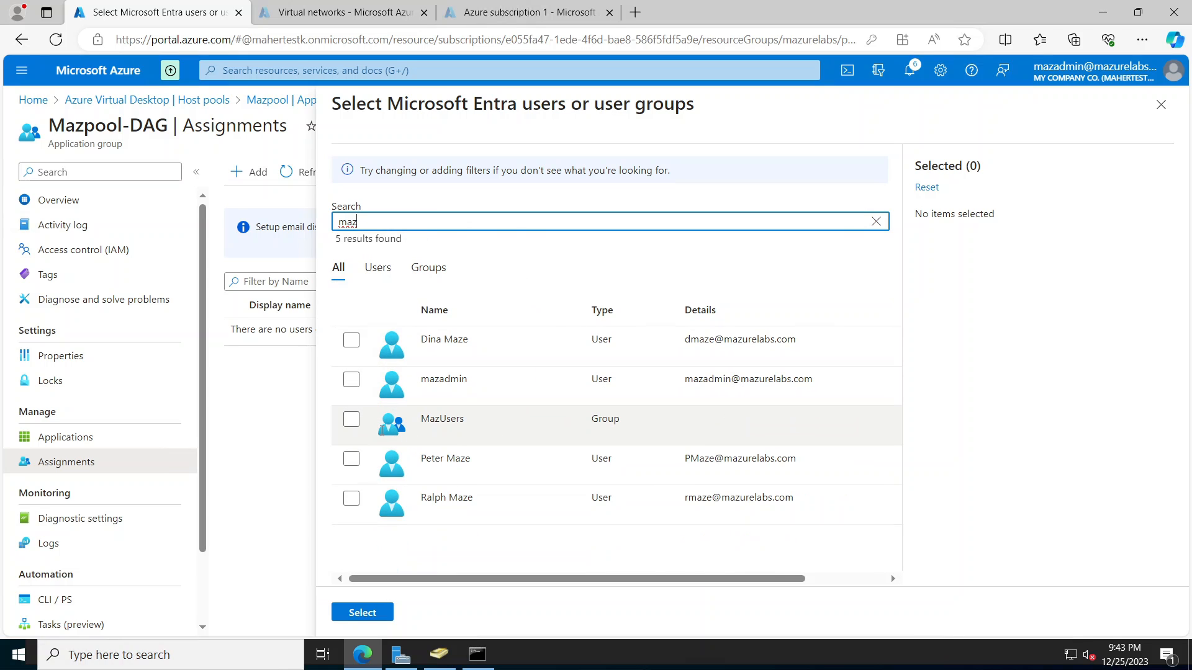
click(351, 419)
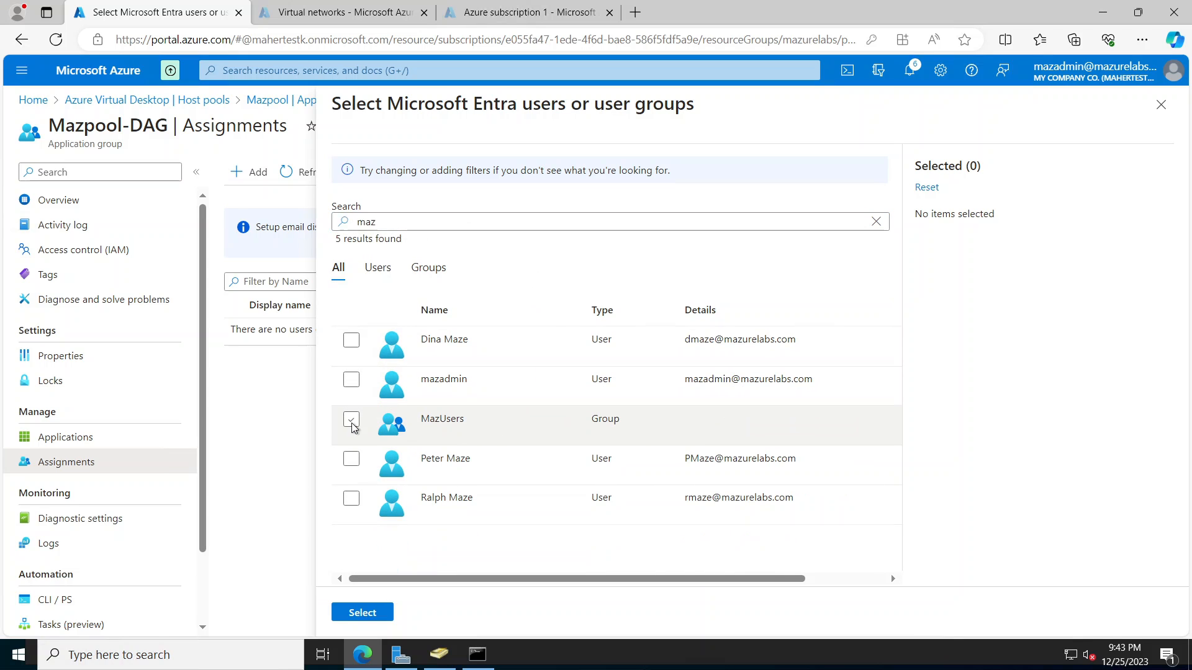
click(365, 614)
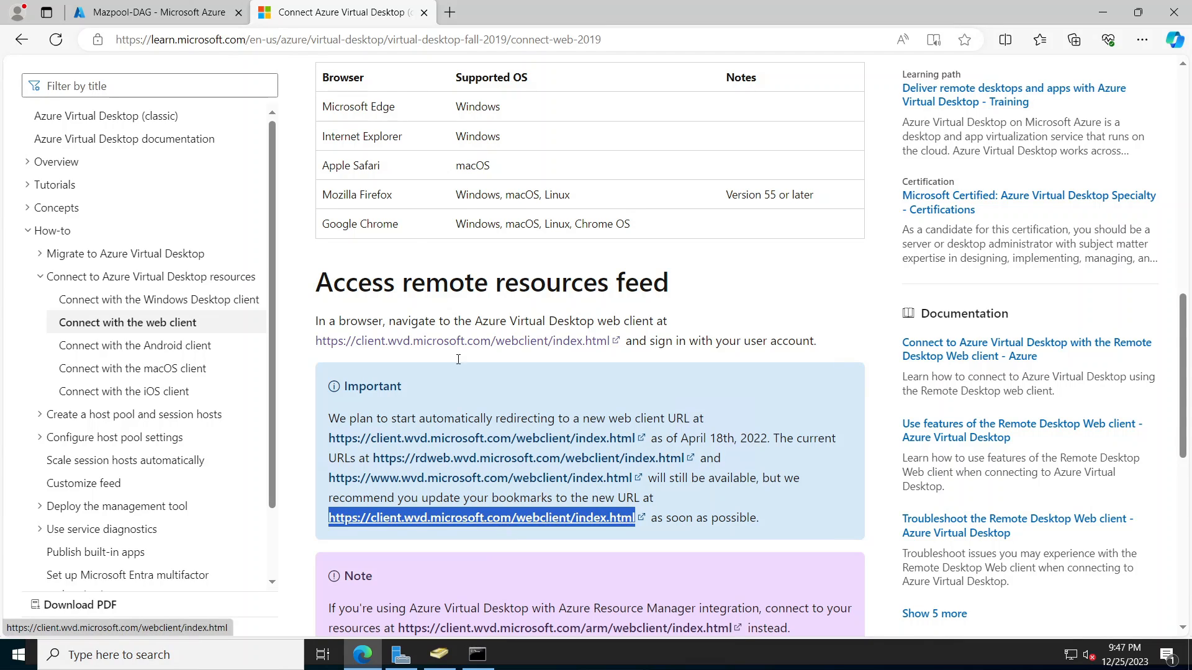
Step: Load the pasted Azure Virtual Desktop web client URL in a new Edge InPrivate window
right_click(363, 654)
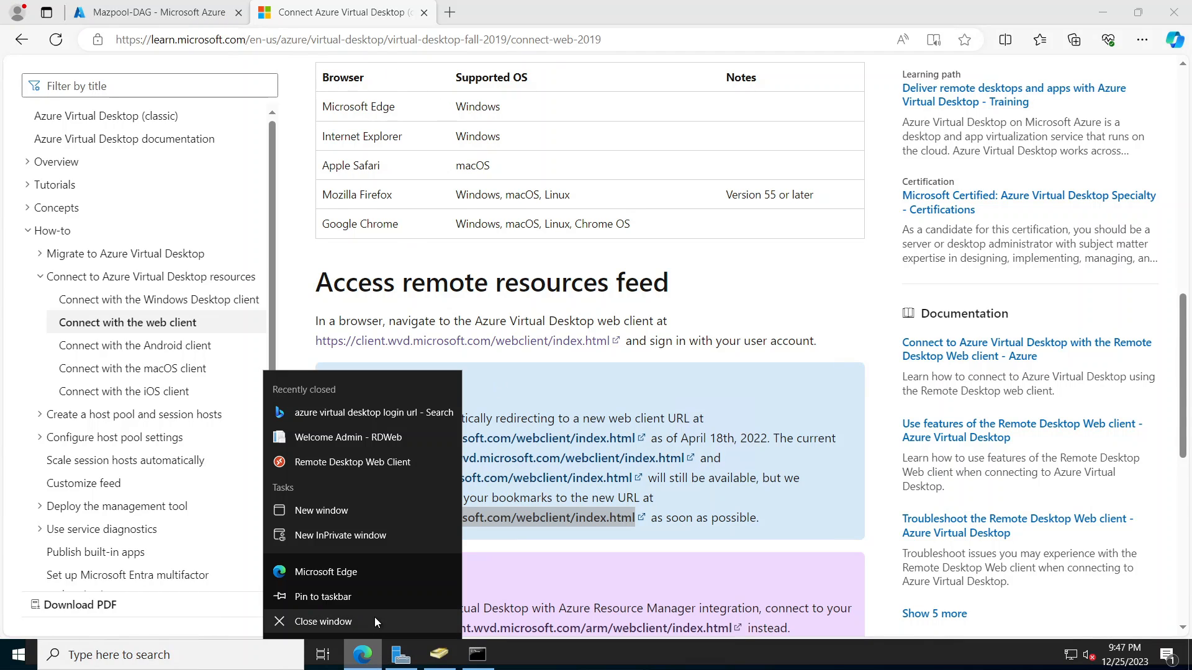
click(339, 533)
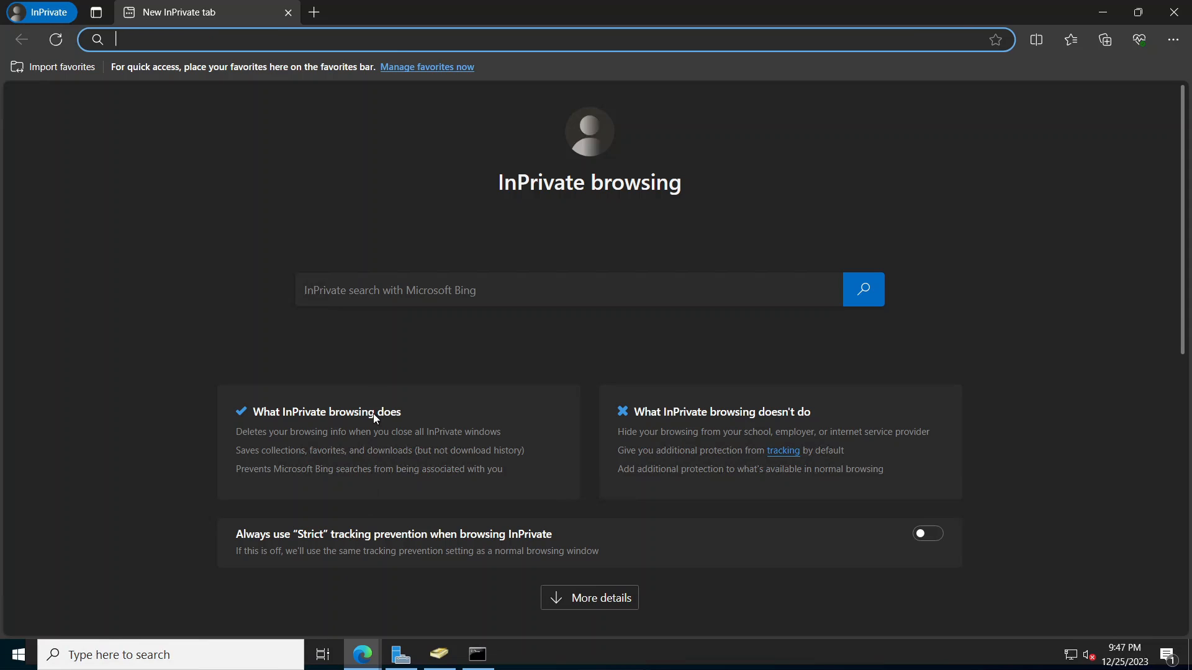
right_click(330, 38)
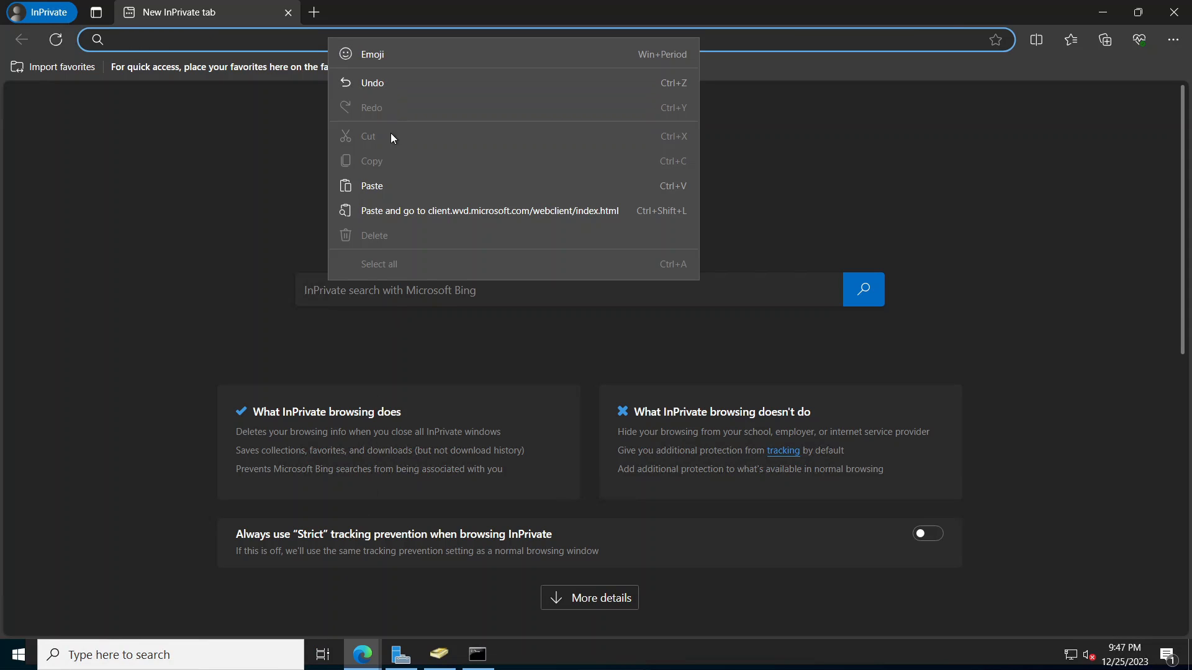
click(383, 188)
key(Return)
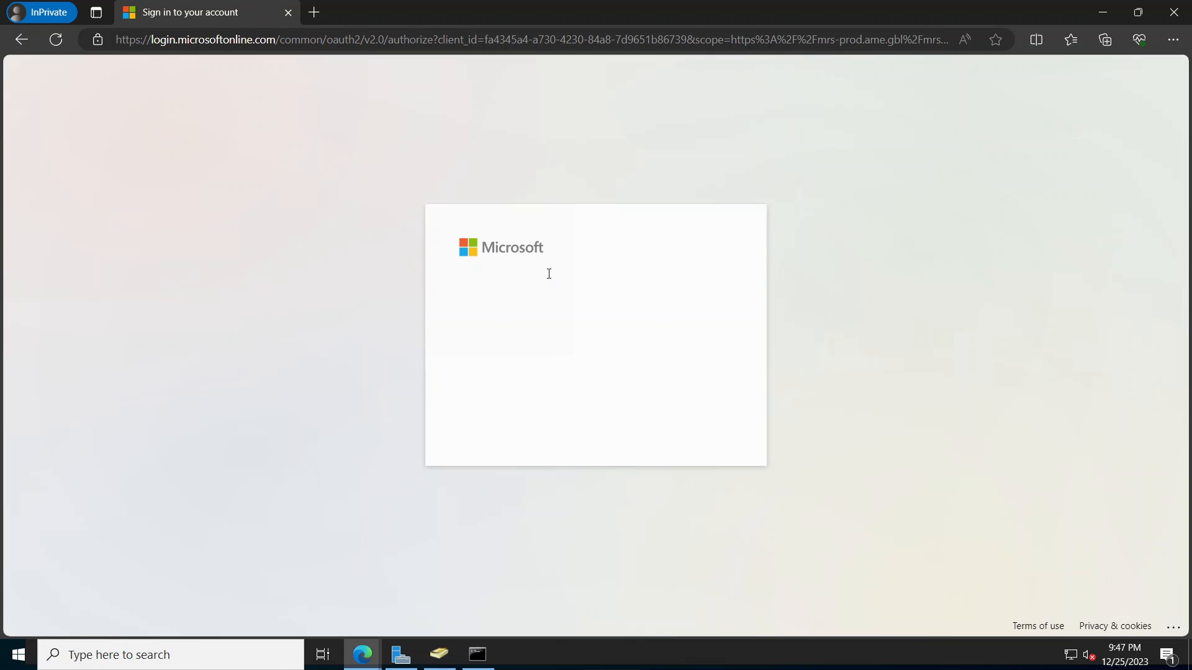
Step: Sign in with the synced user's e-mail address and password
click(568, 288)
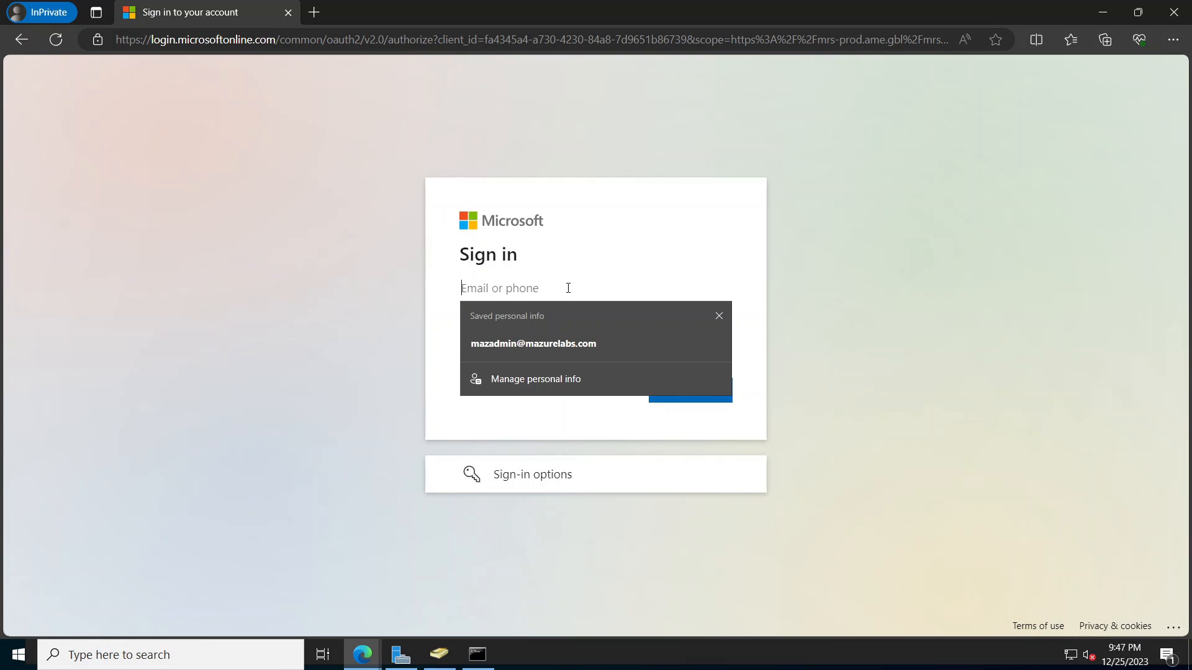
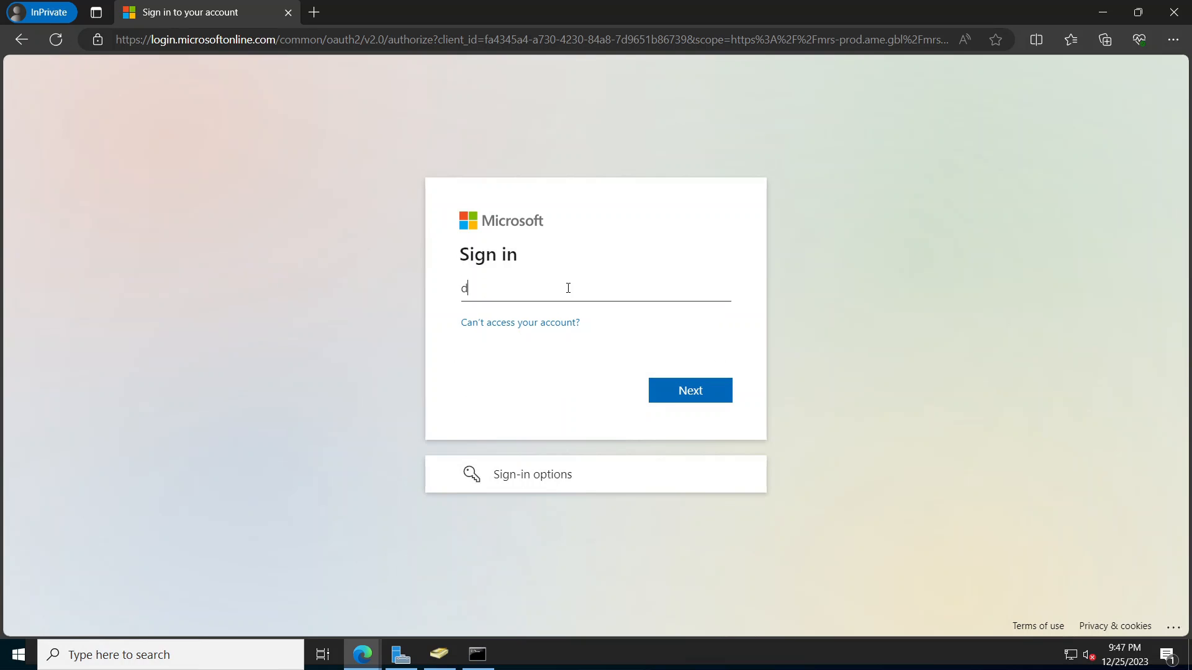
click(685, 391)
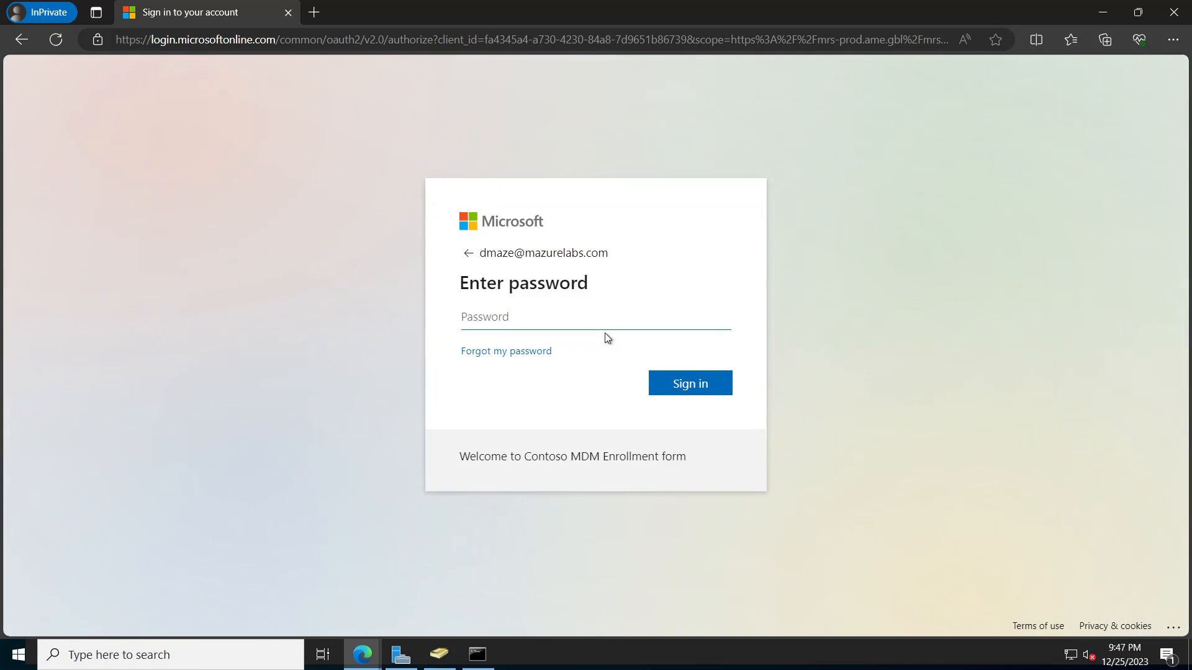
text(********)
click(683, 385)
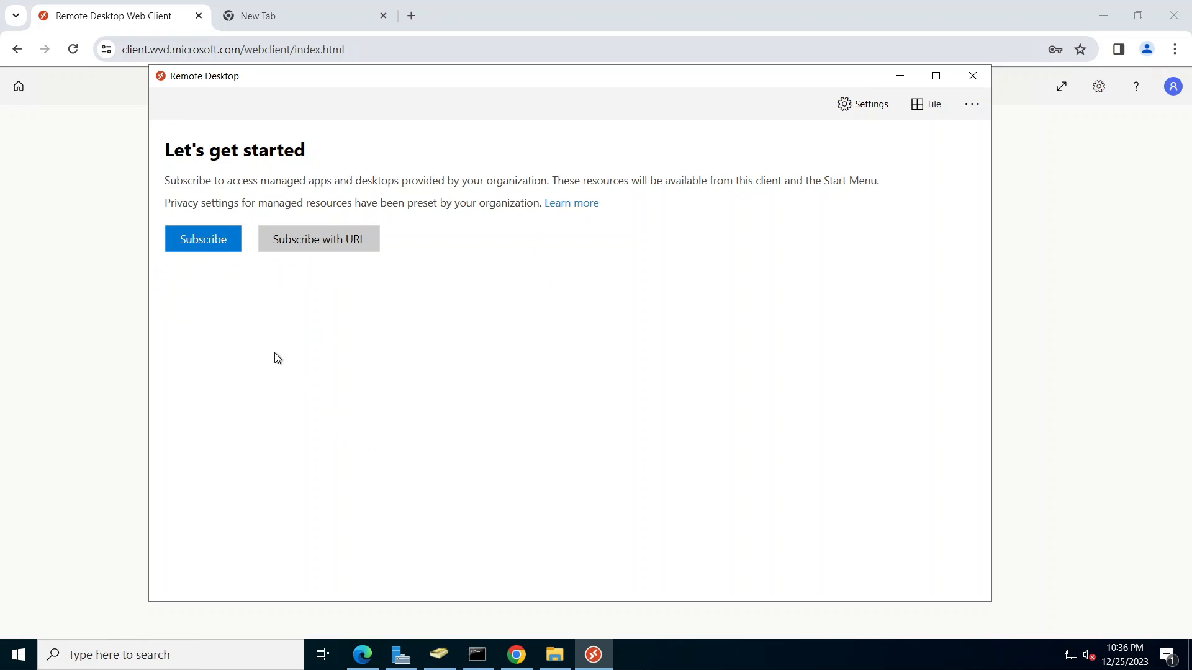
Step: Subscribe to the workspace by signing in with the user's e-mail and account password
click(206, 246)
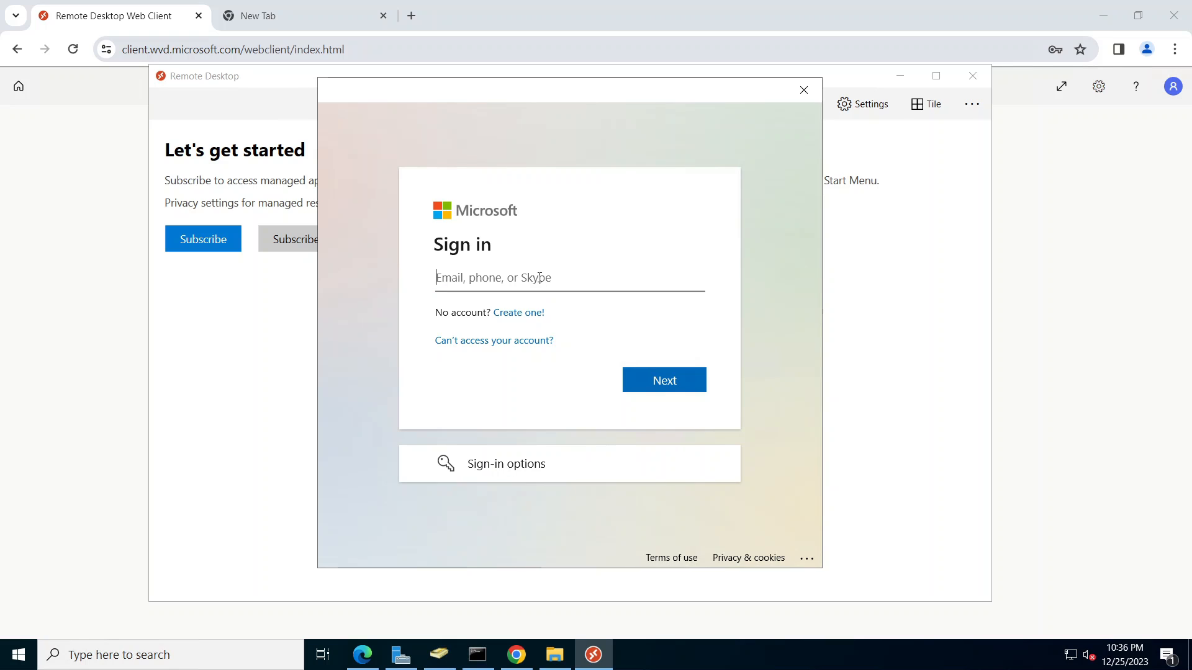
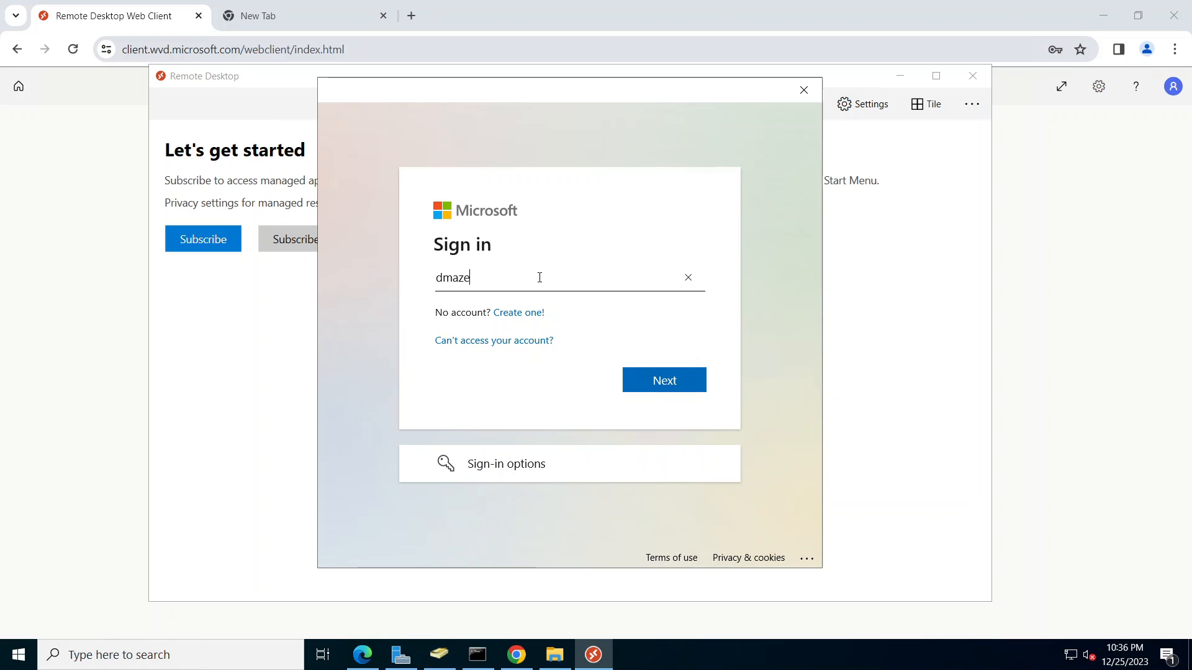
key(Return)
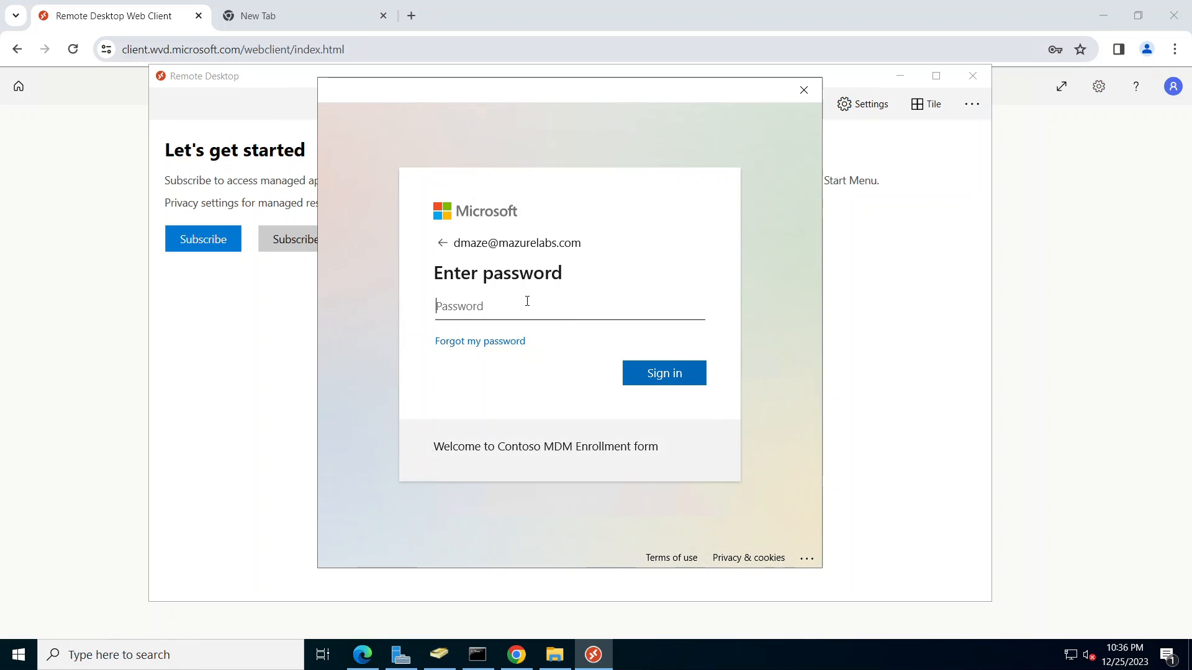
text(********)
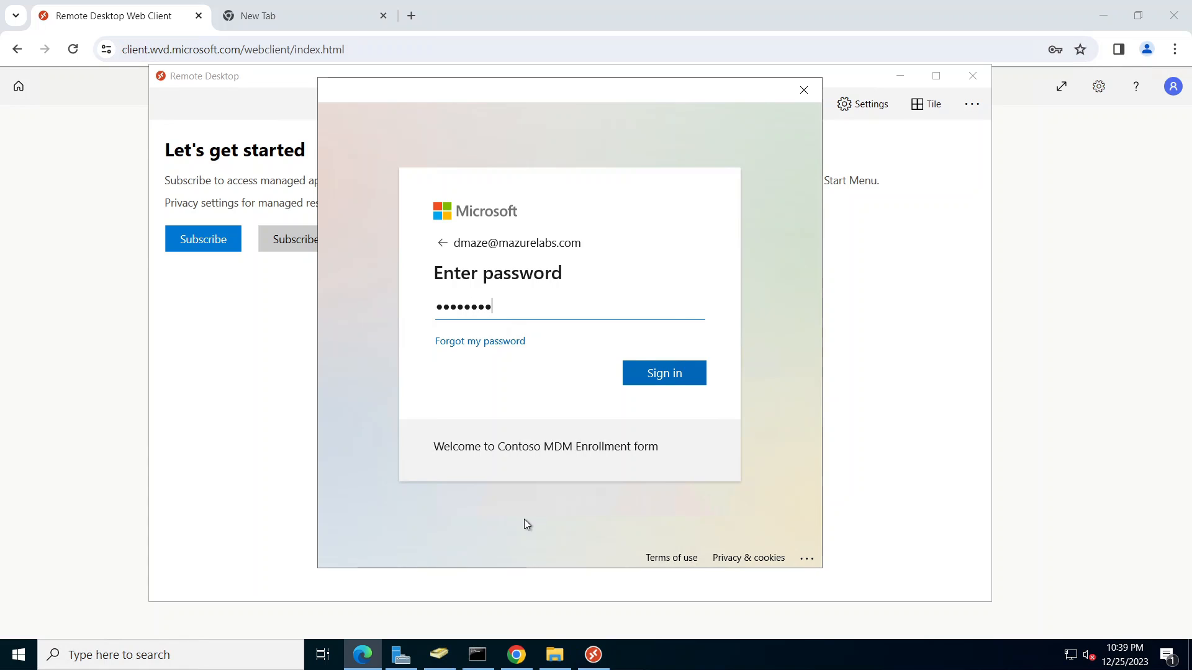
click(663, 379)
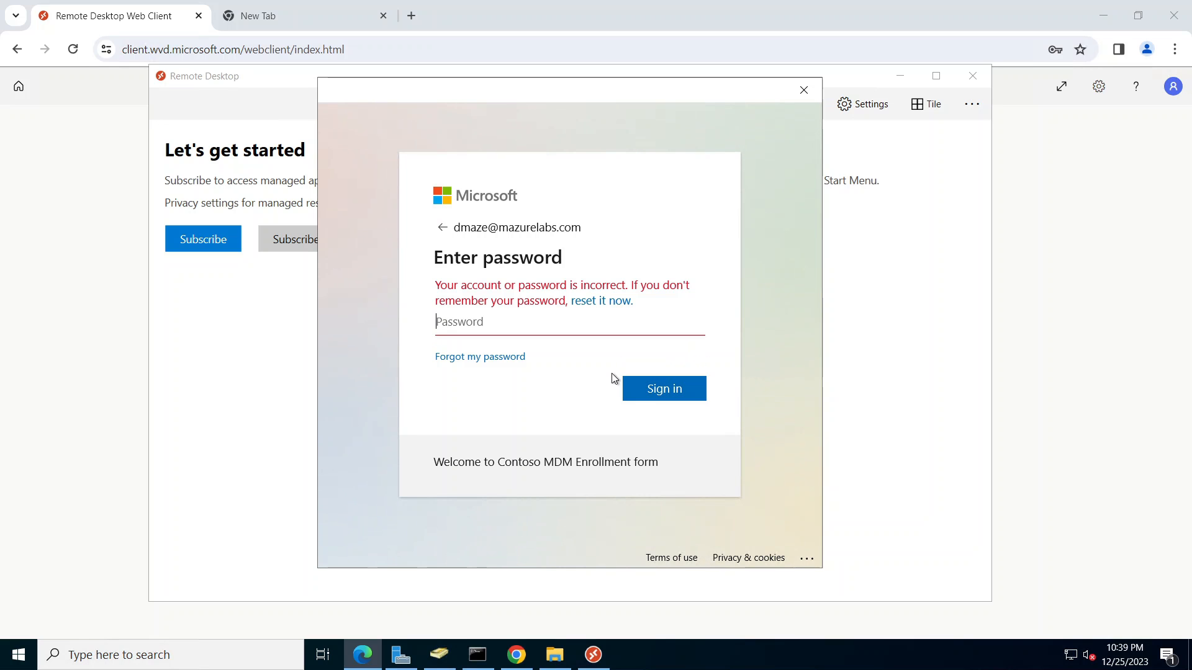
text(•••••••)
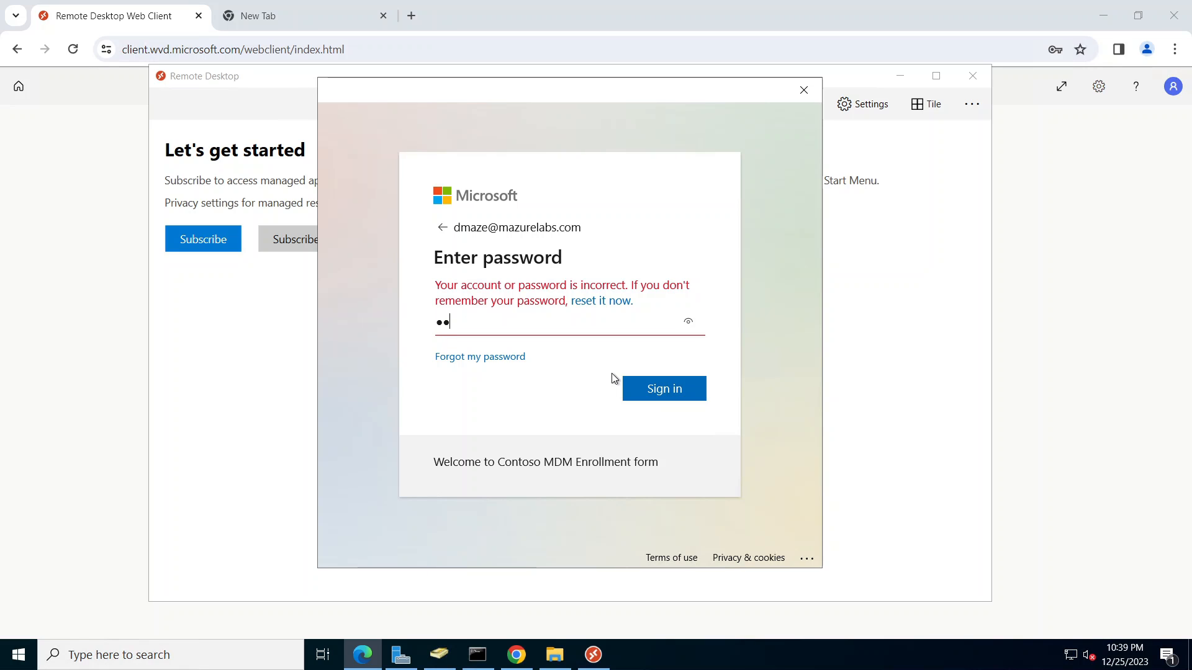
key(Return)
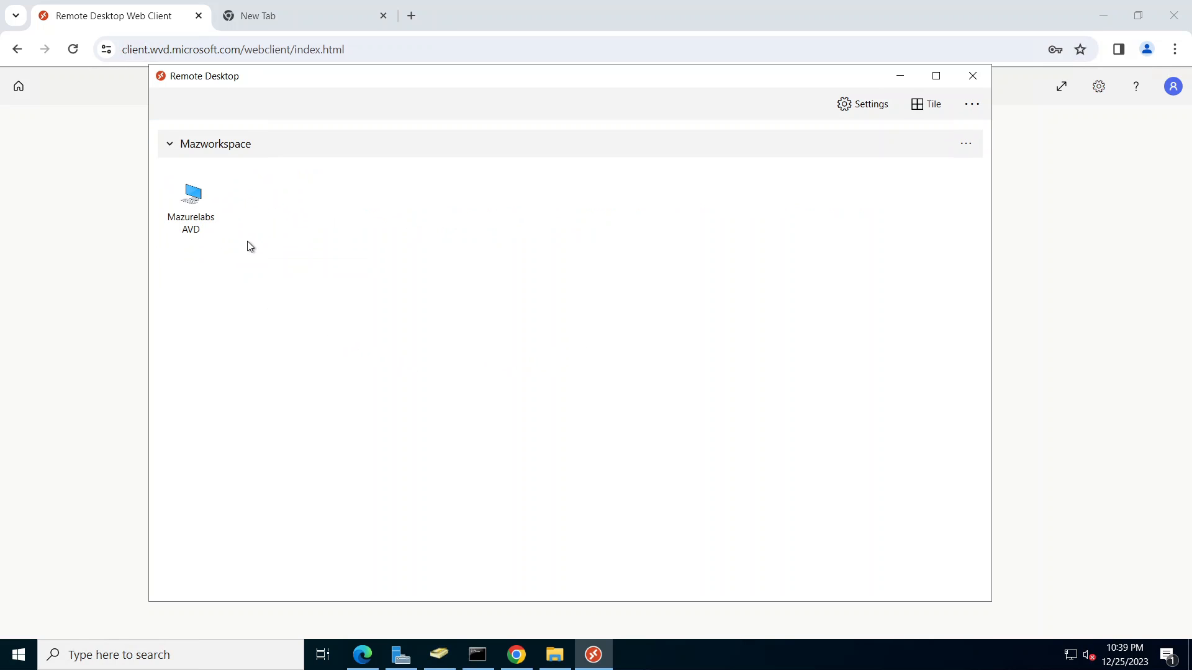
Step: Launch the Mazurelabs AVD desktop, entering credentials and retrying with the corrected password
double_click(194, 198)
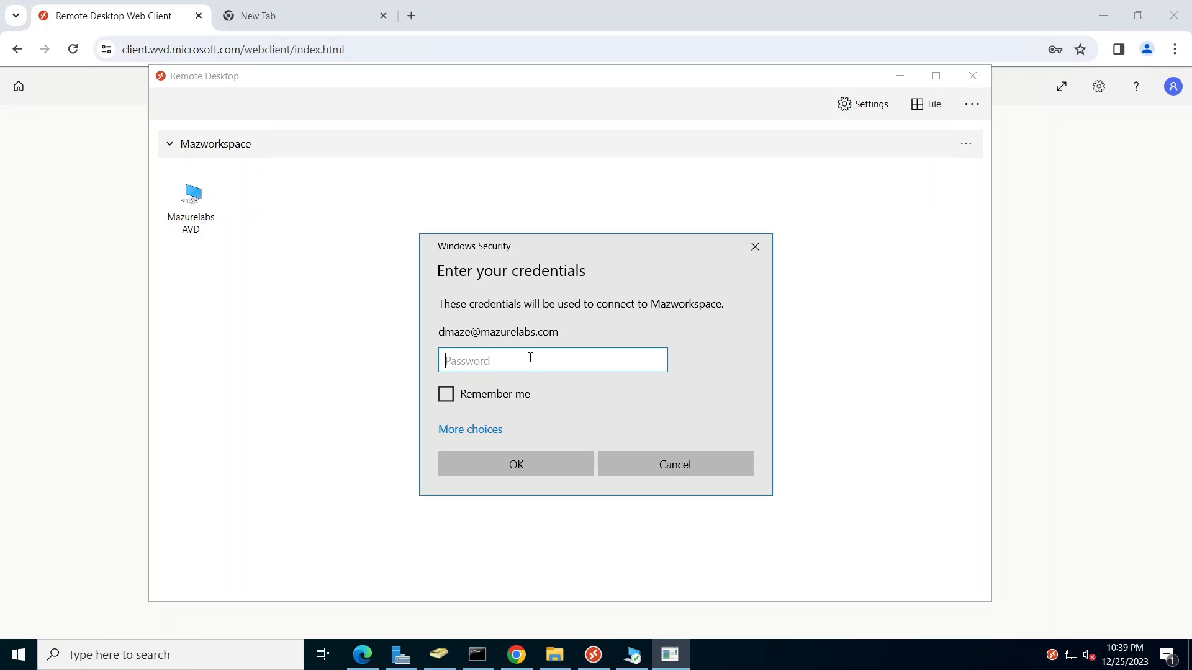
text(•••••••)
key(Return)
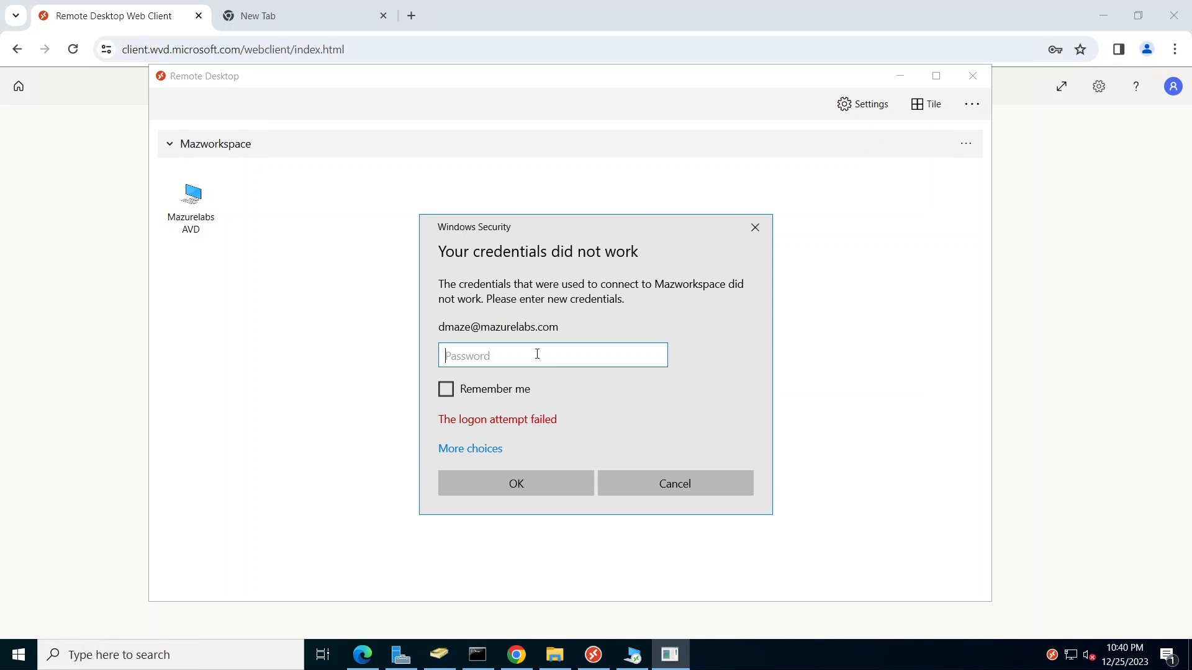
text(••••••••)
key(Return)
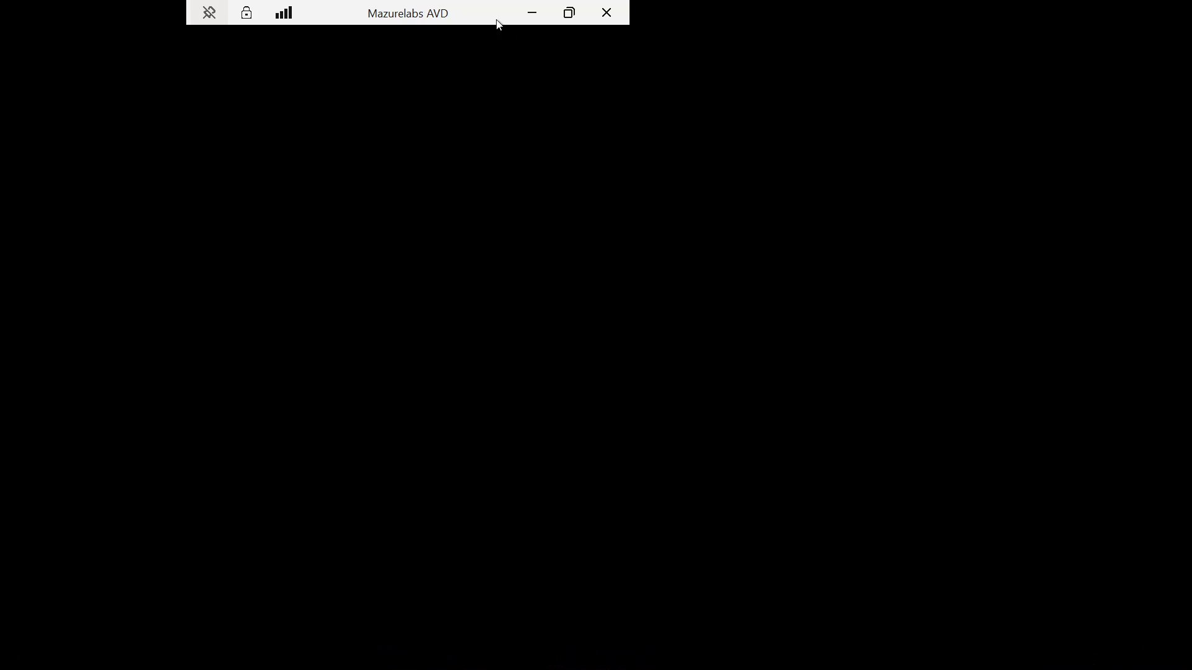
Step: Minimize the remote session and list Mazpool's active sessions, showing one on mazhost-1
click(535, 14)
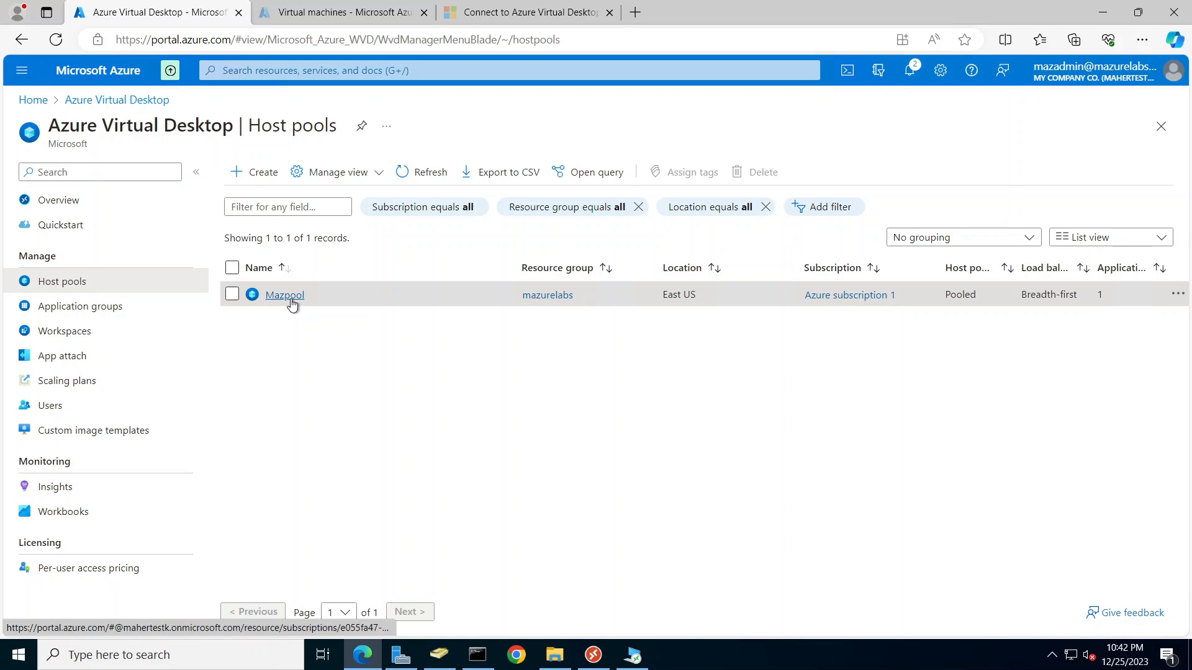
click(285, 295)
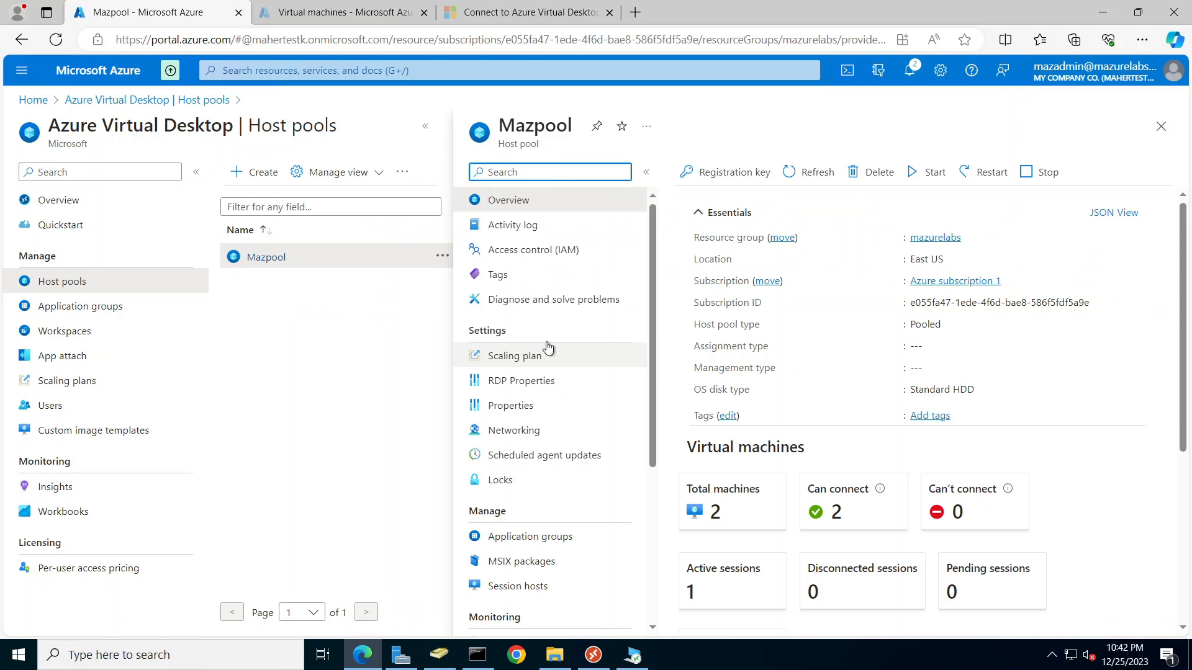
click(736, 593)
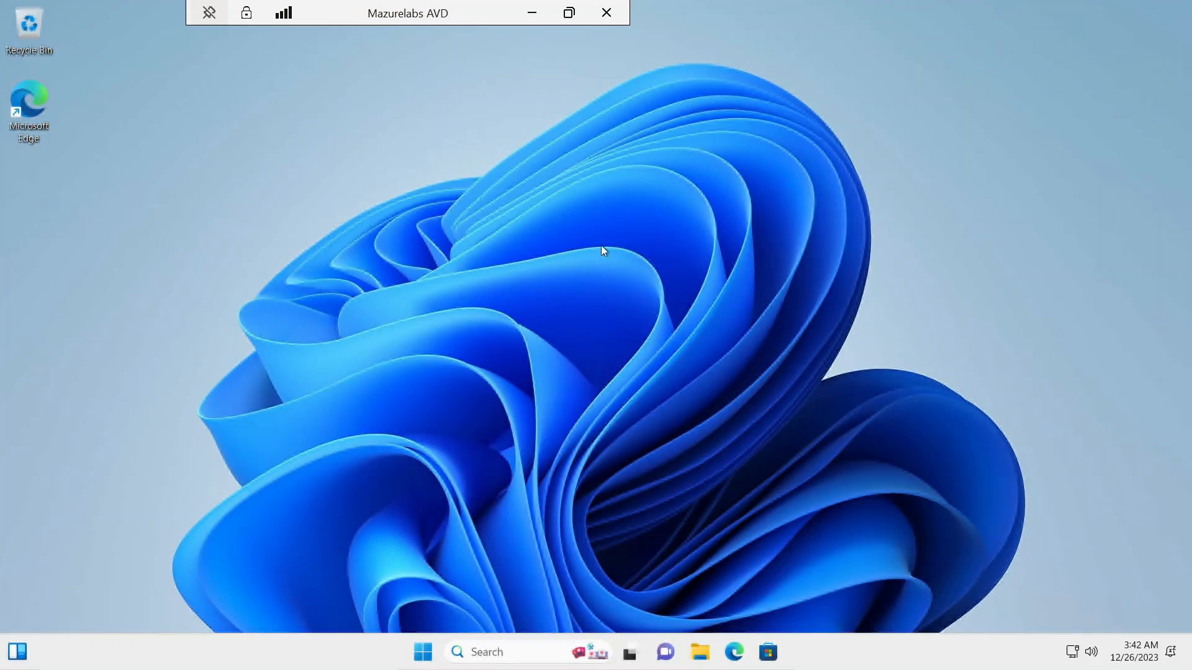
key(super)
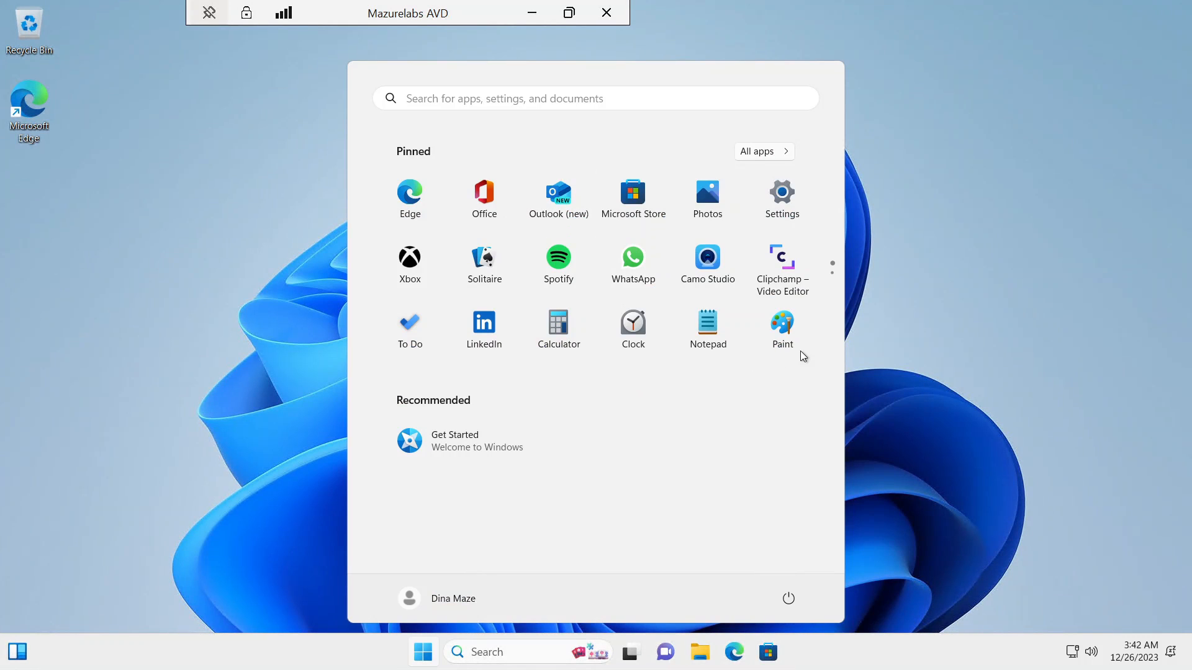
Step: Dismiss the remote Start menu and context menu, then minimize the AVD session
click(980, 373)
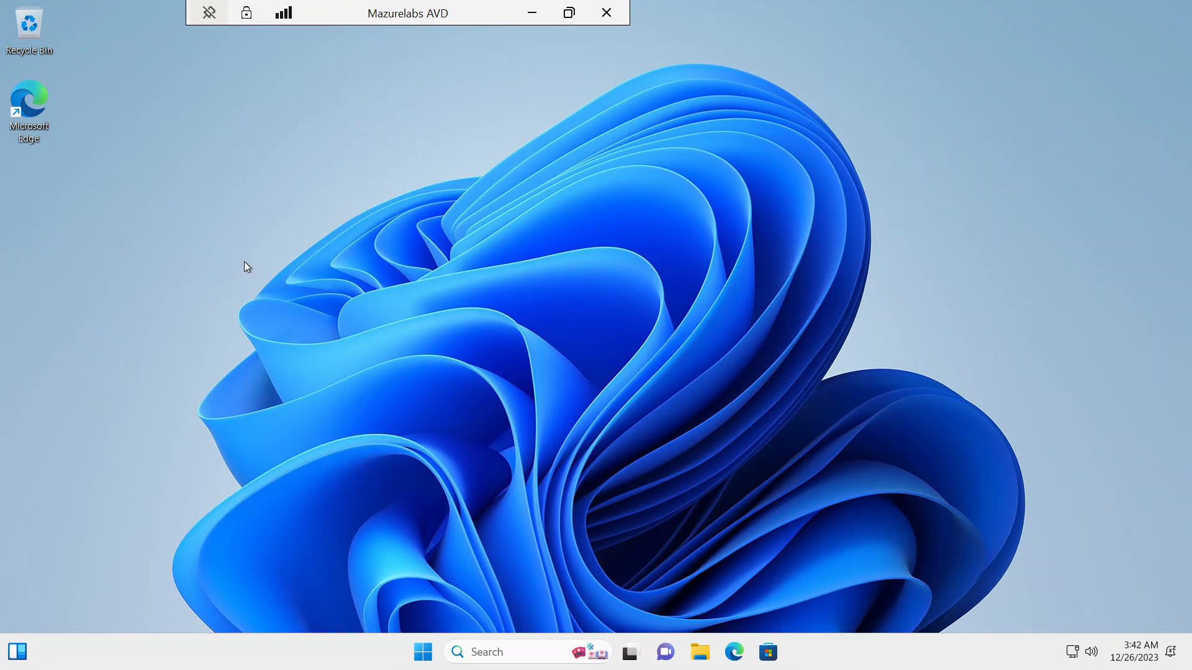
click(383, 296)
click(532, 12)
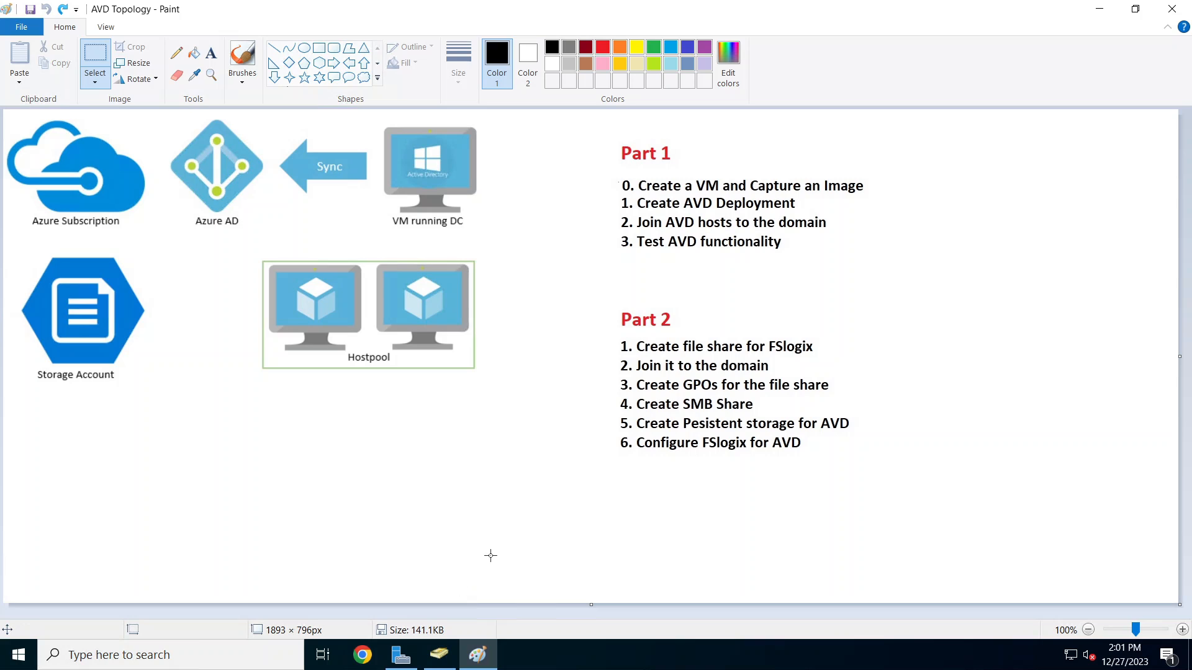
drag(613, 136, 832, 260)
click(854, 353)
drag(608, 355, 815, 376)
click(831, 408)
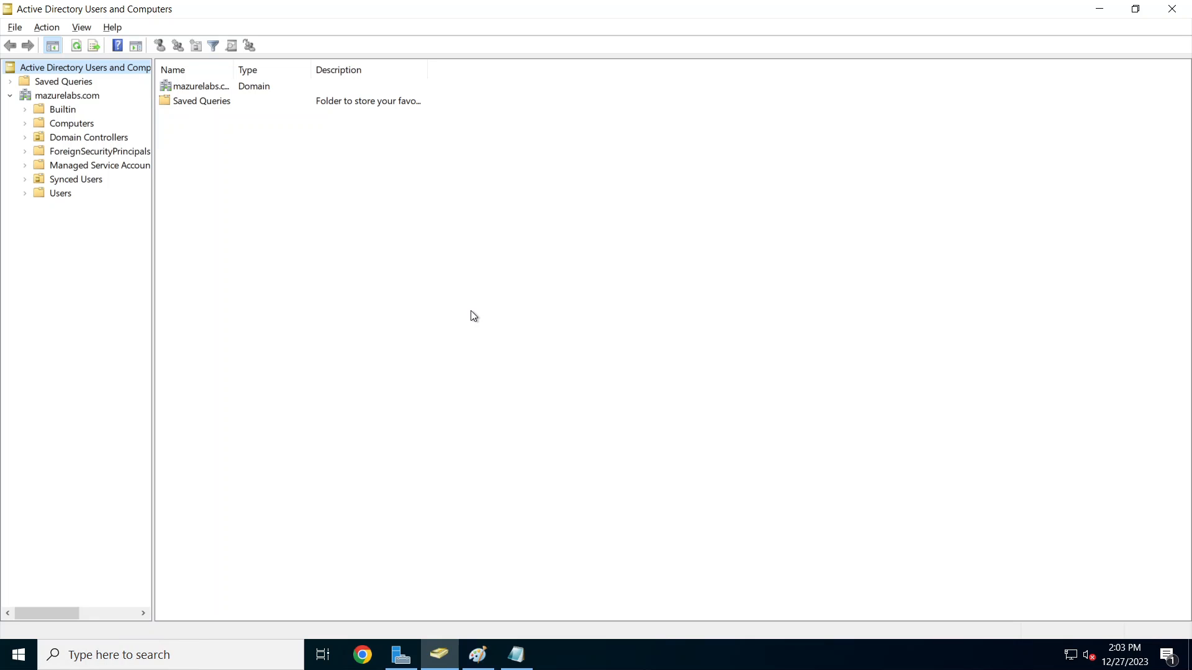
Step: Add the organizational unit NoComputerPWExpiration at the root of mazurelabs.com
click(58, 95)
right_click(59, 95)
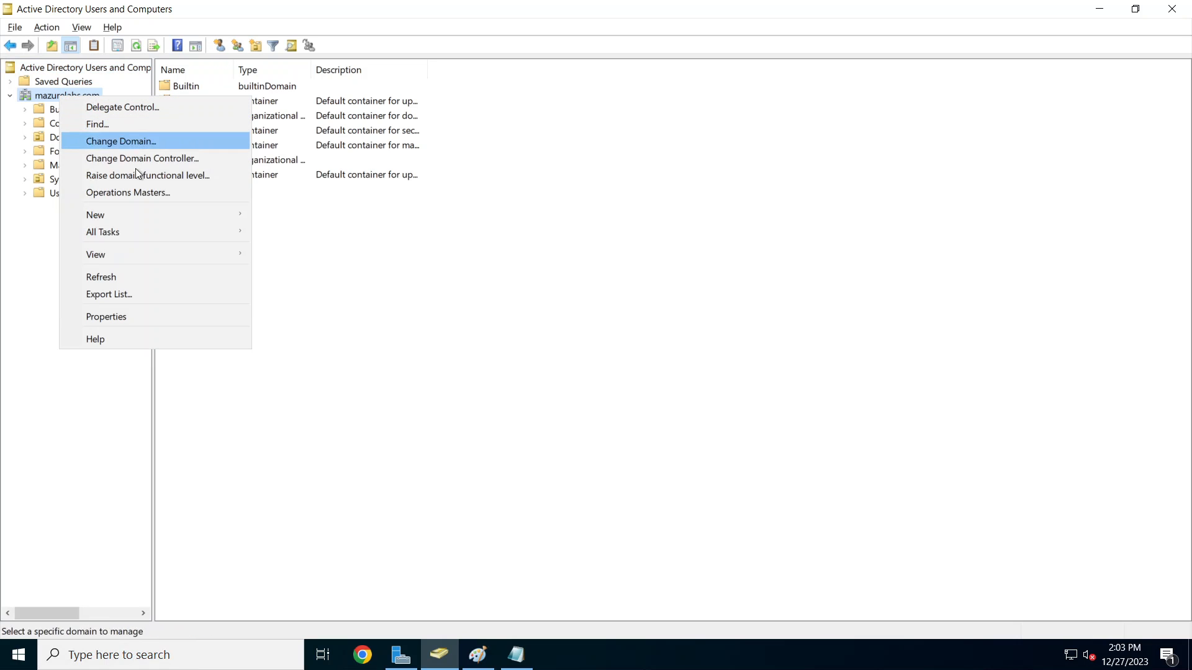
mouse_move(159, 215)
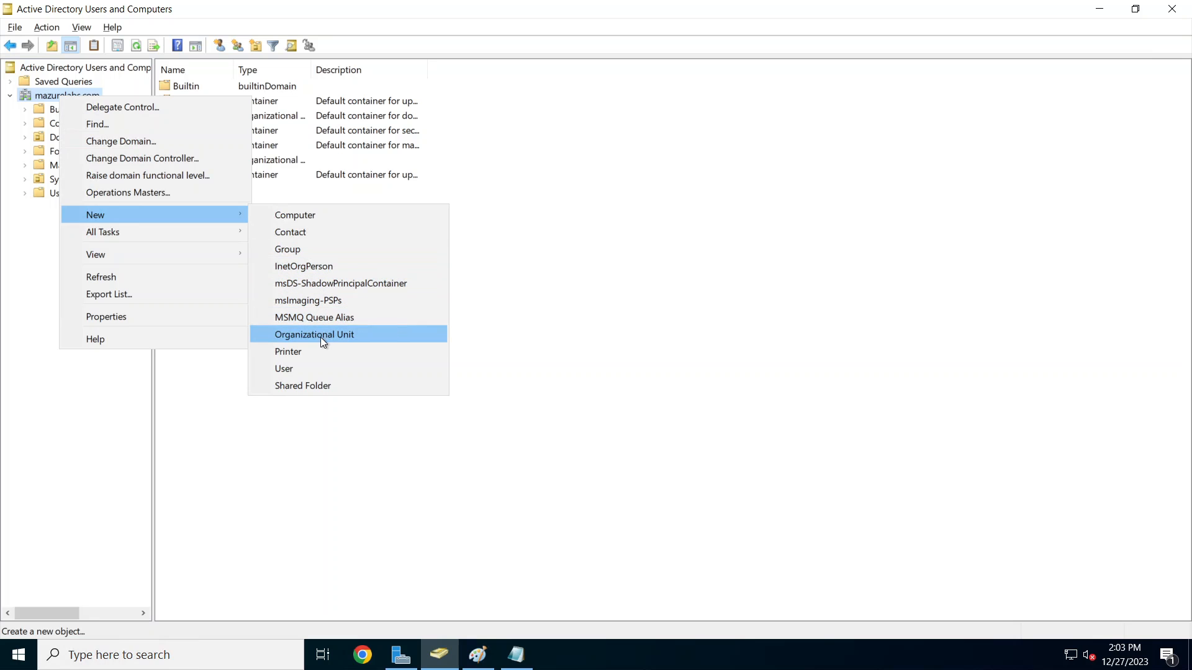
click(344, 335)
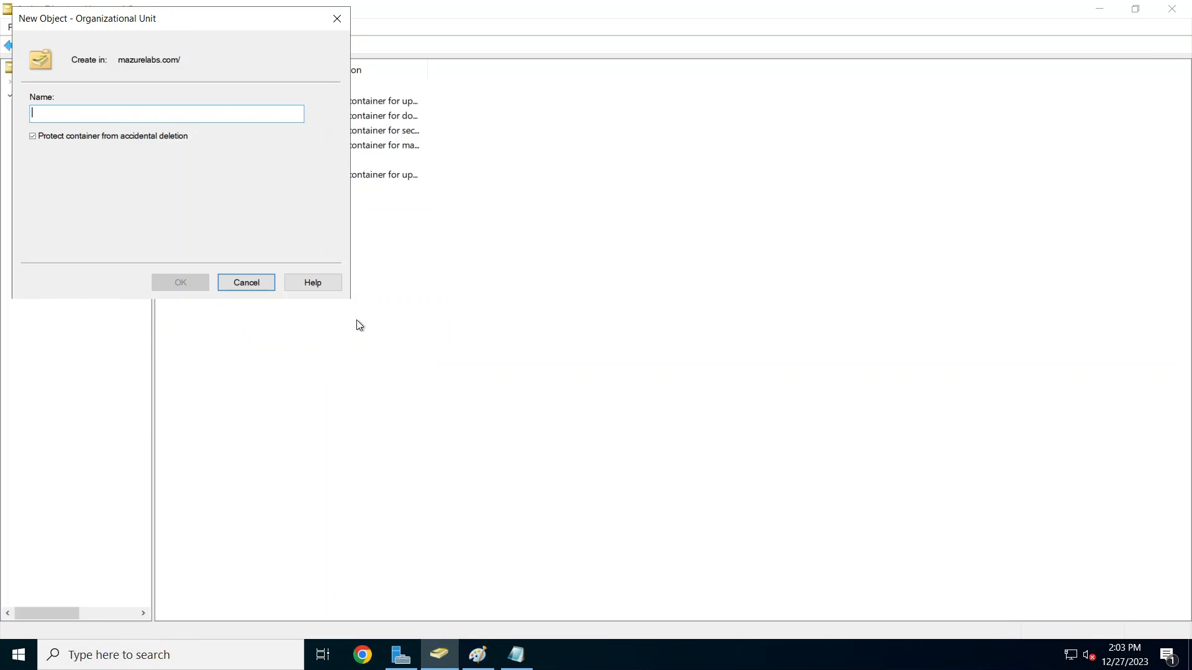
right_click(89, 118)
click(145, 184)
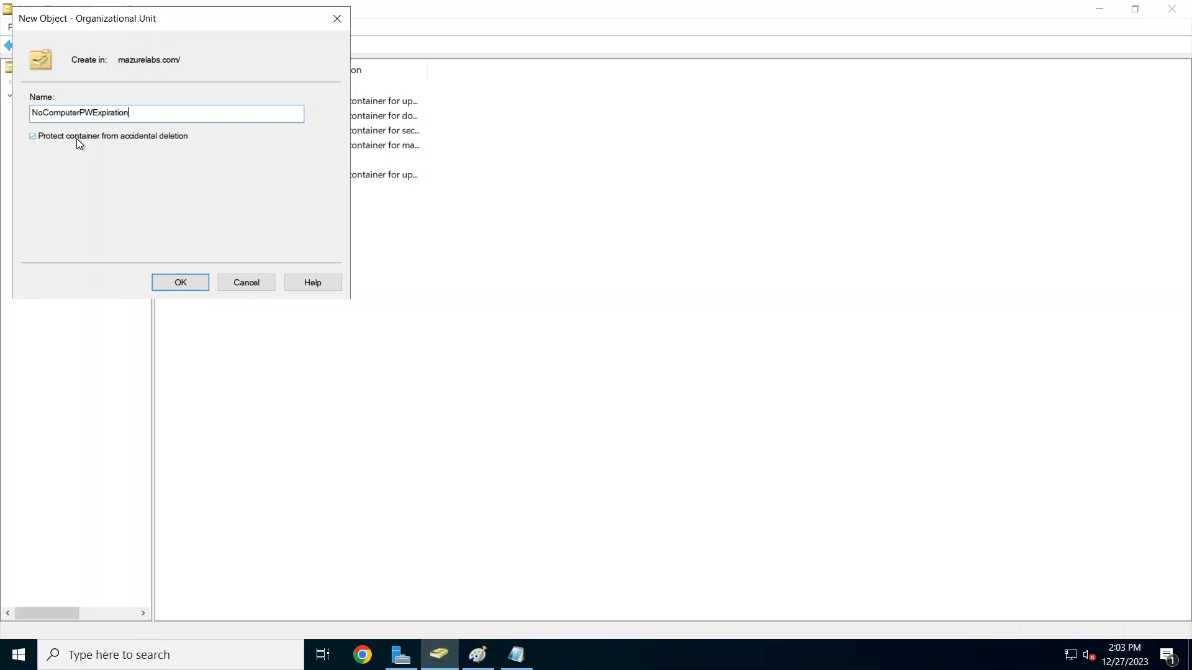
click(191, 283)
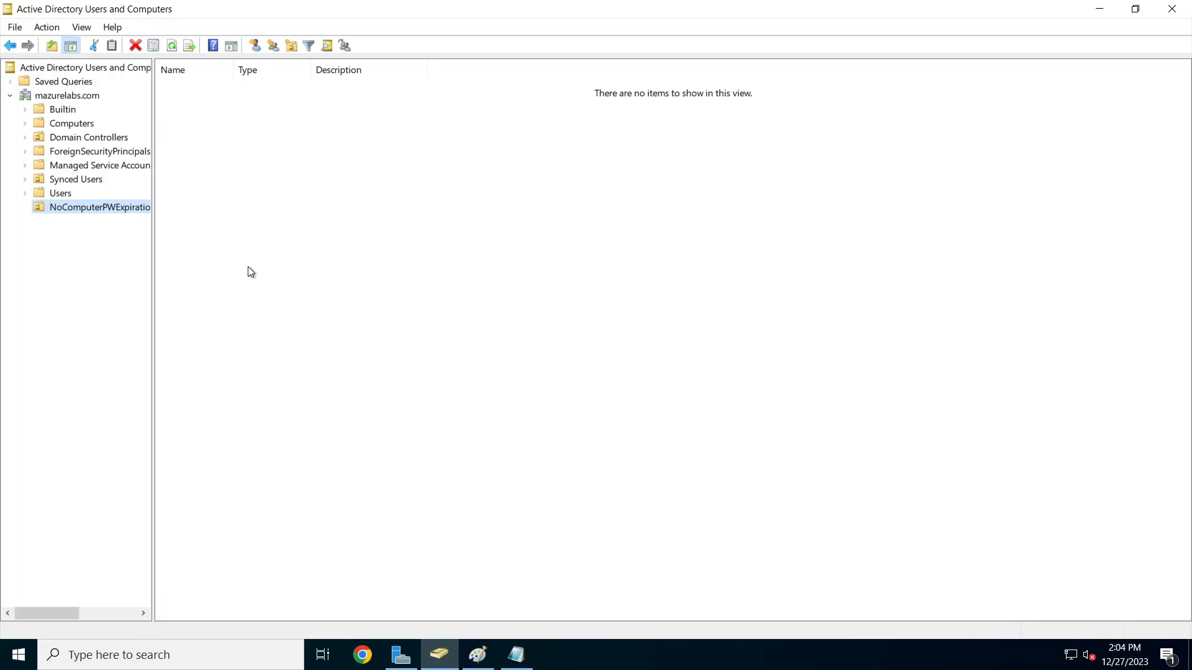
Step: Turn on Advanced Features in ADUC's View menu
right_click(115, 203)
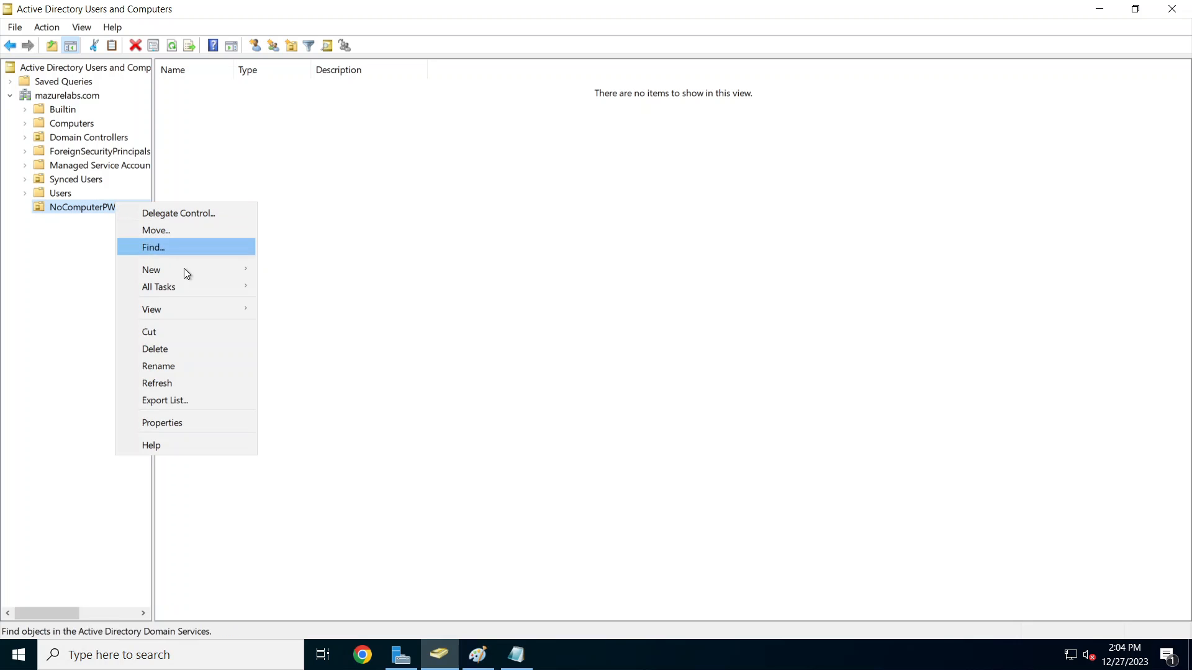
click(188, 426)
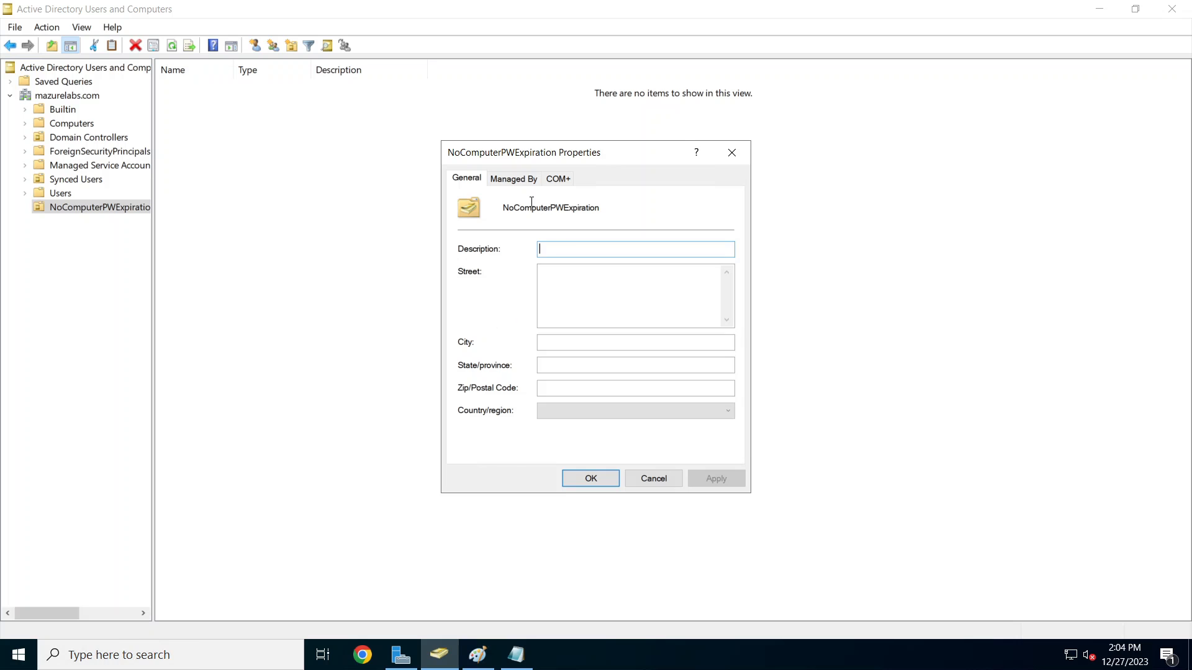
click(653, 479)
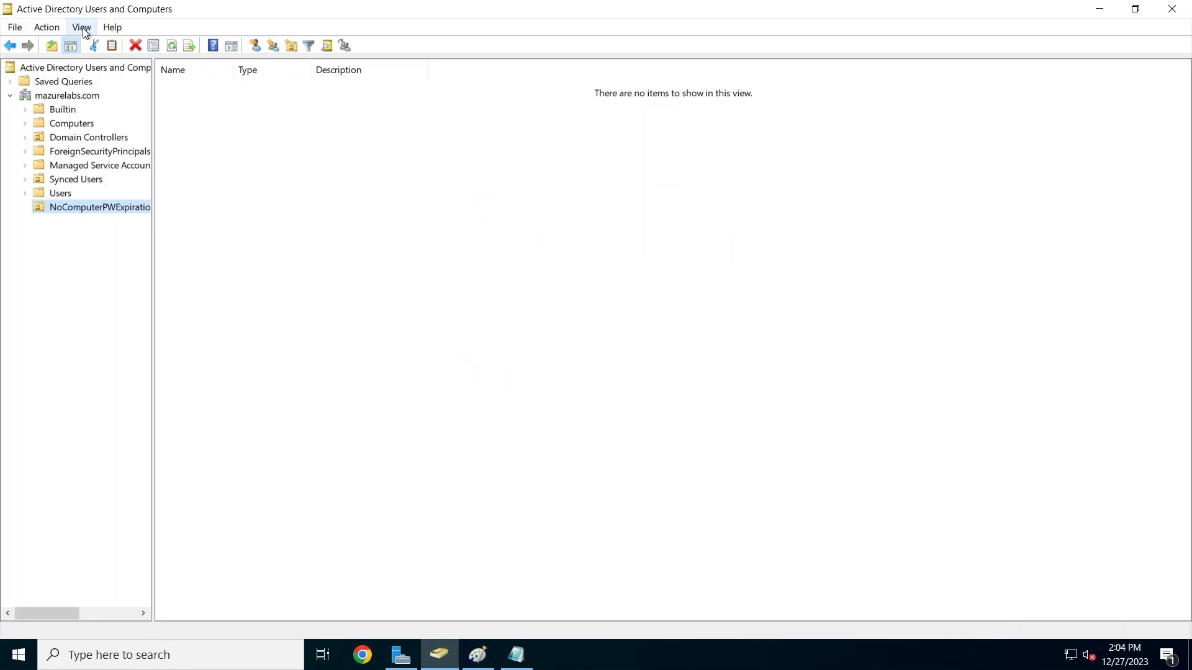
click(83, 28)
click(136, 159)
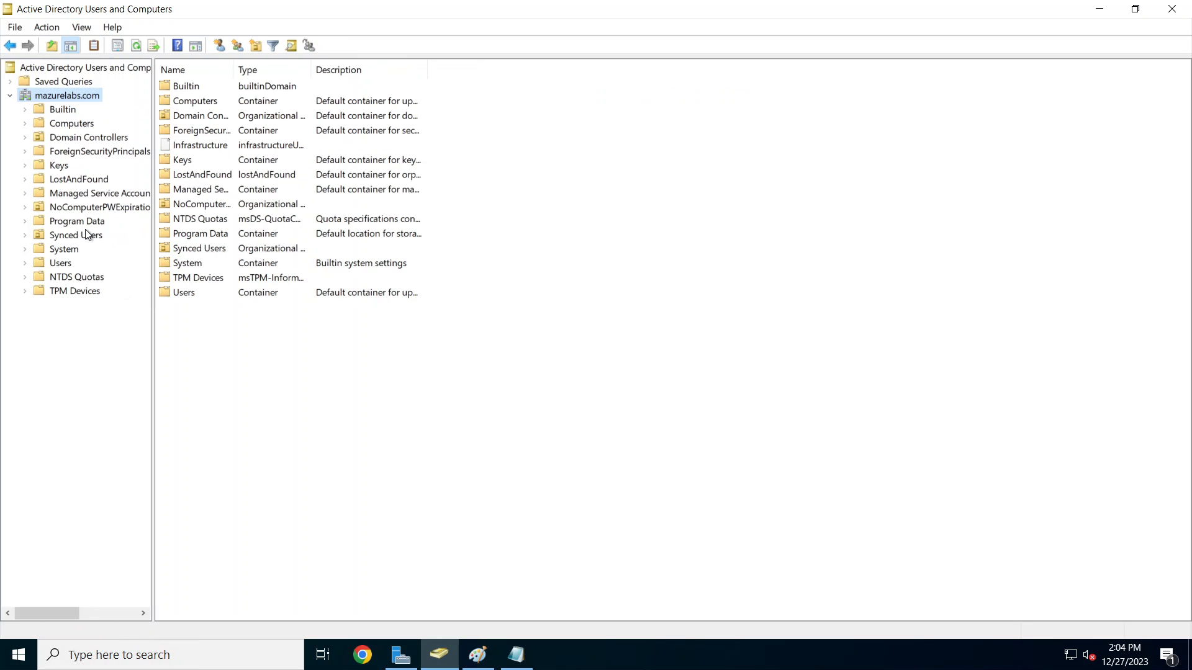
Step: Copy the NoComputerPWExpiration OU's distinguishedName value from the Attribute Editor
click(93, 209)
right_click(93, 209)
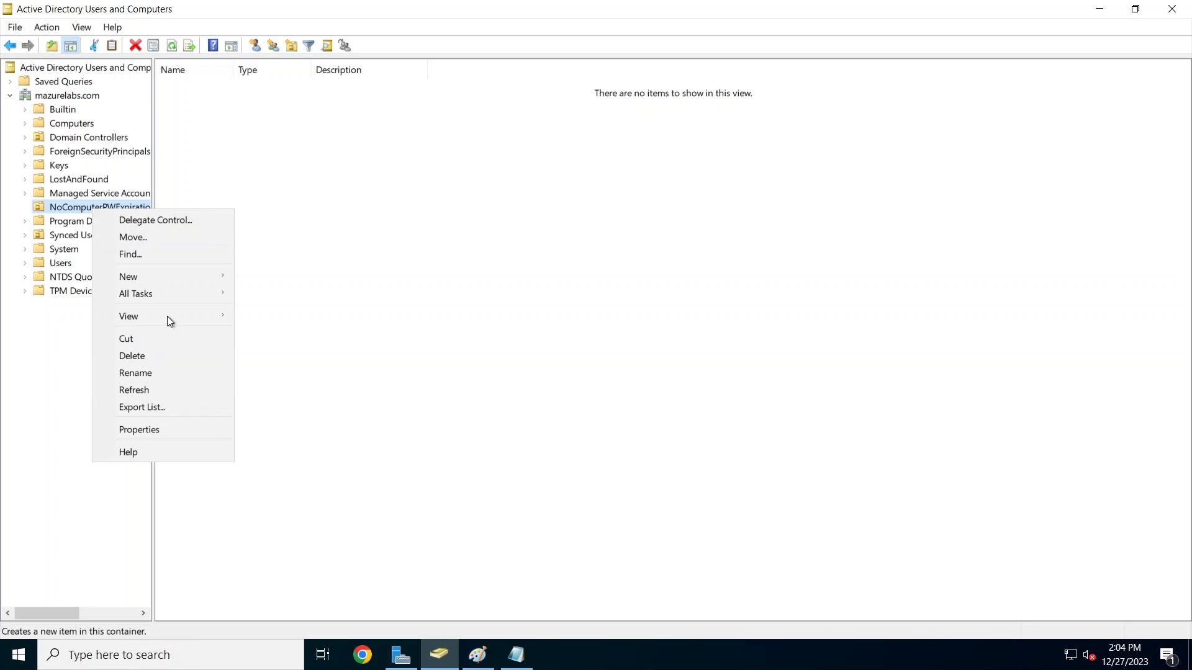
click(176, 430)
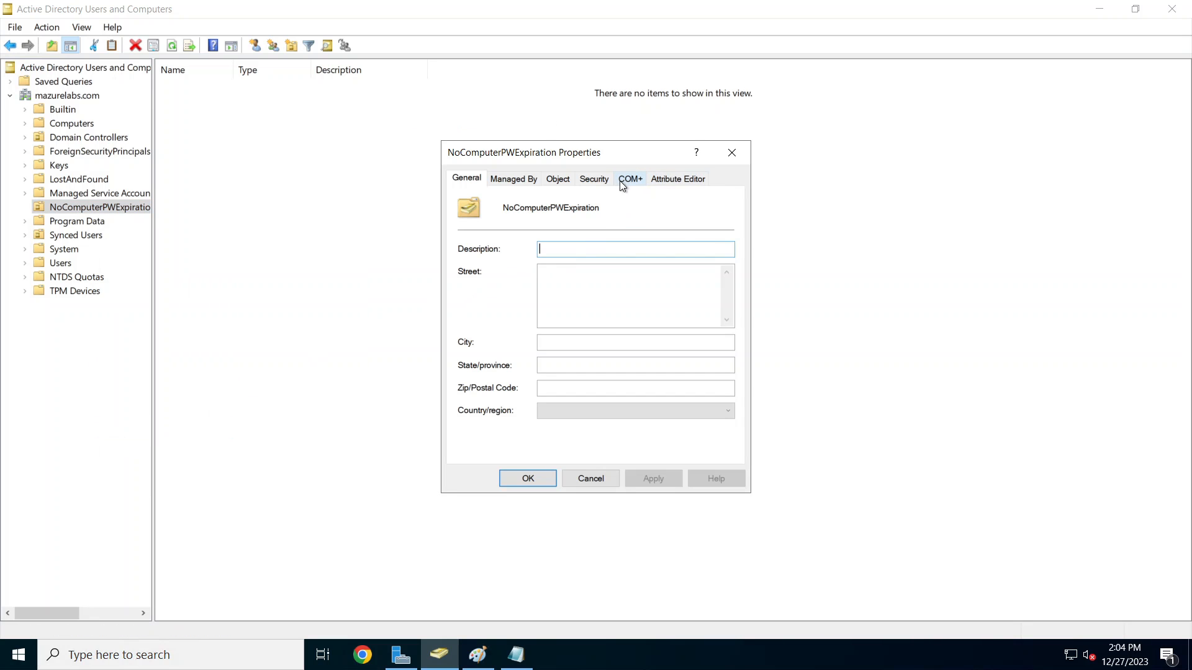
click(677, 178)
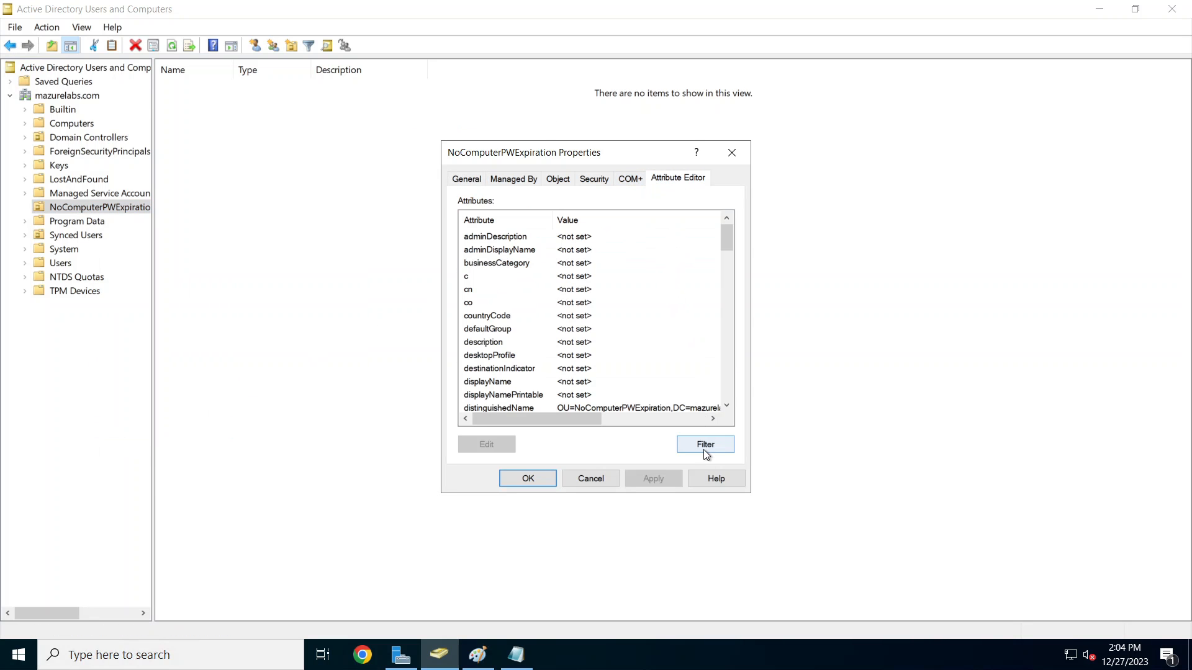
scroll(732, 246, down, 2)
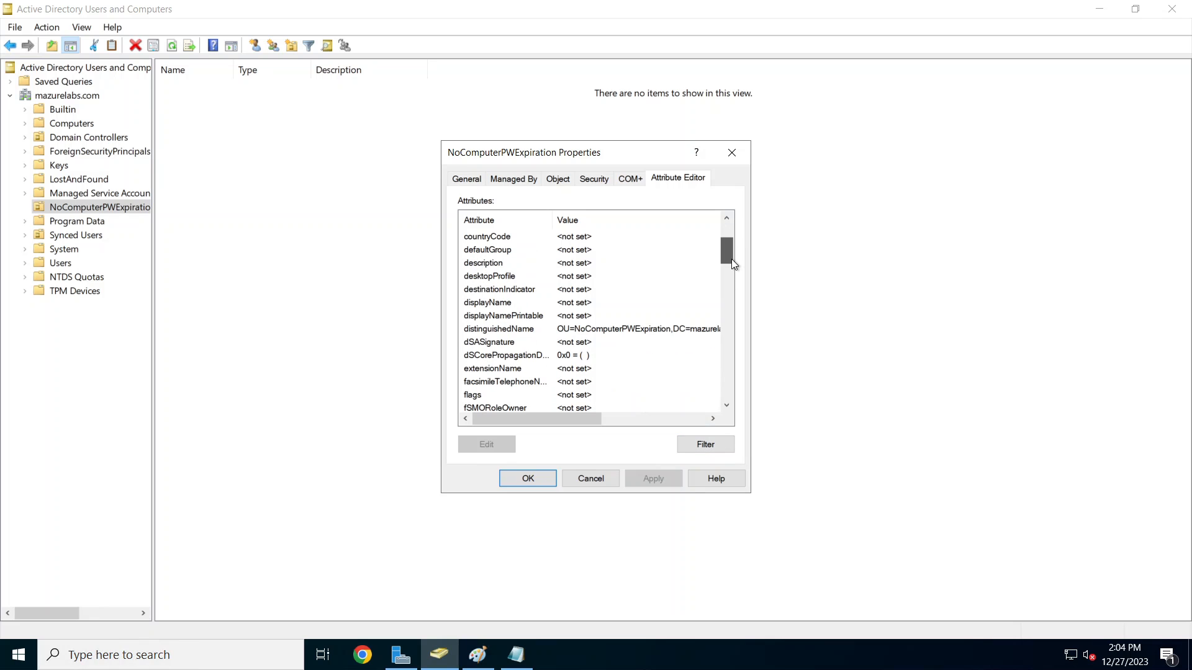
click(577, 329)
double_click(578, 329)
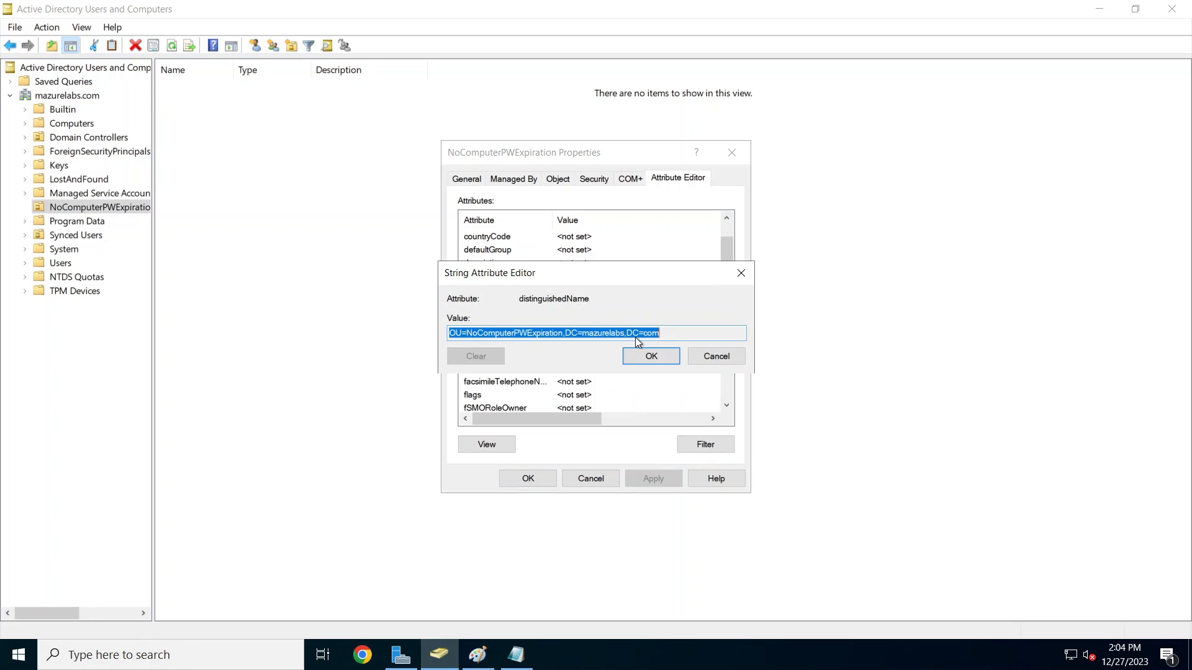
right_click(637, 338)
click(672, 386)
click(718, 356)
Step: Paste OU=NoComputerPWExpiration,DC=mazurelabs,DC=com into Notepad
click(516, 655)
right_click(414, 236)
click(486, 299)
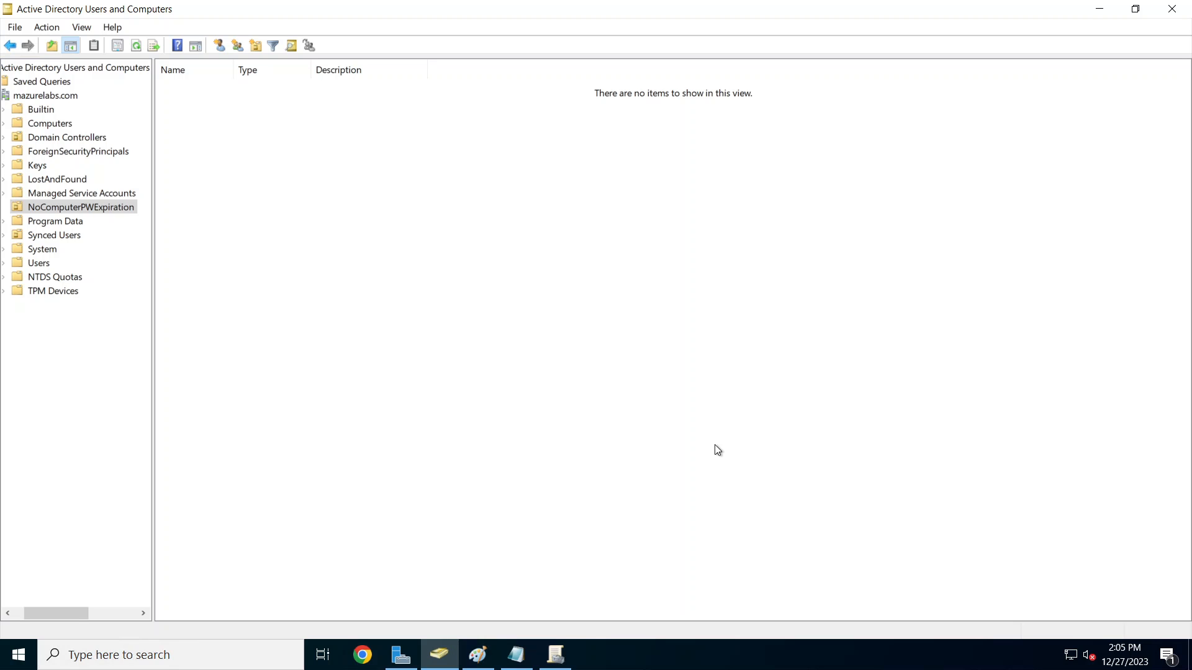
Step: Add the NoComputerPWExpiration GPO under Group Policy Objects and edit it in the Group Policy Management Editor
click(556, 655)
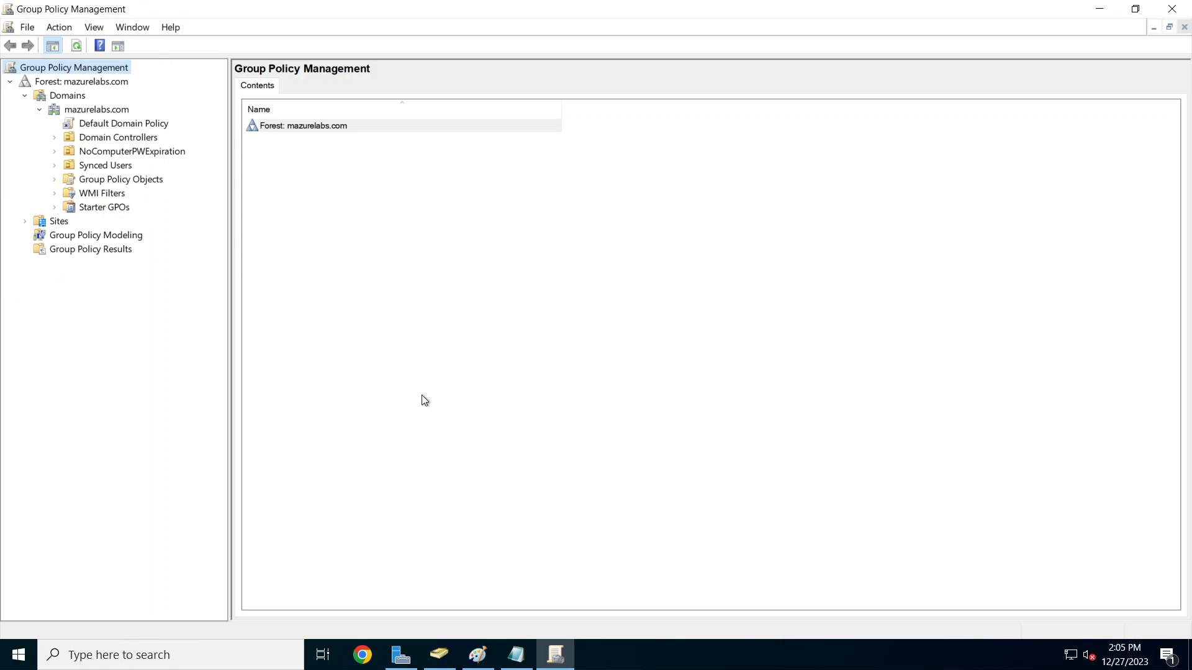
click(123, 180)
right_click(122, 180)
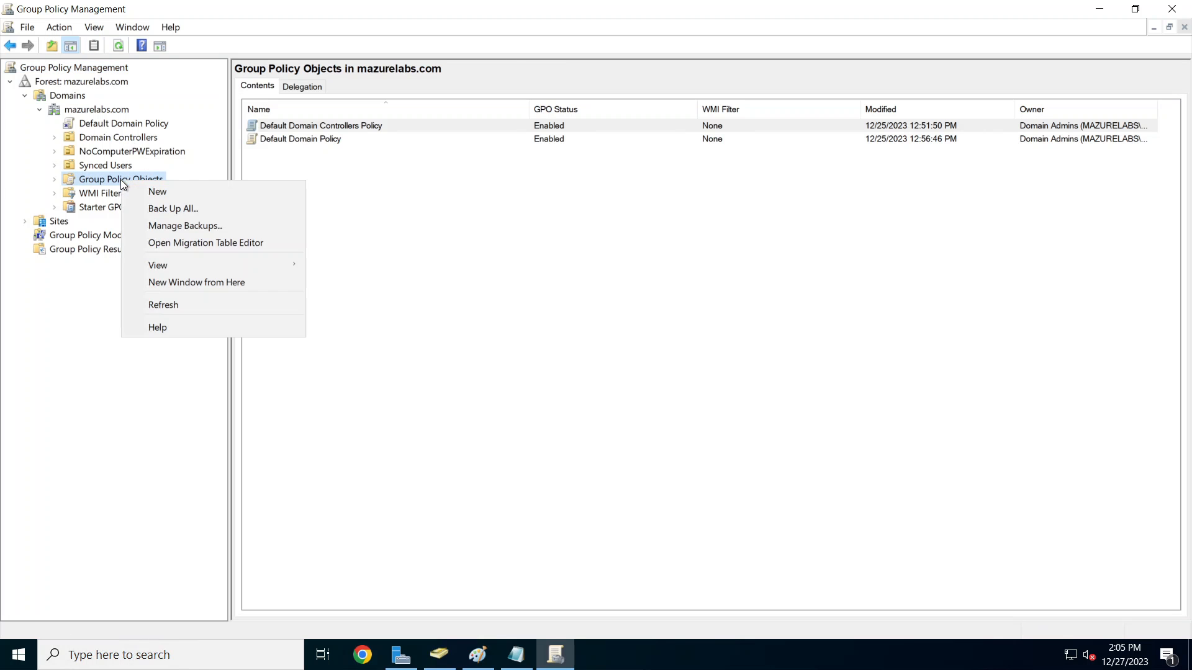
click(152, 191)
right_click(513, 308)
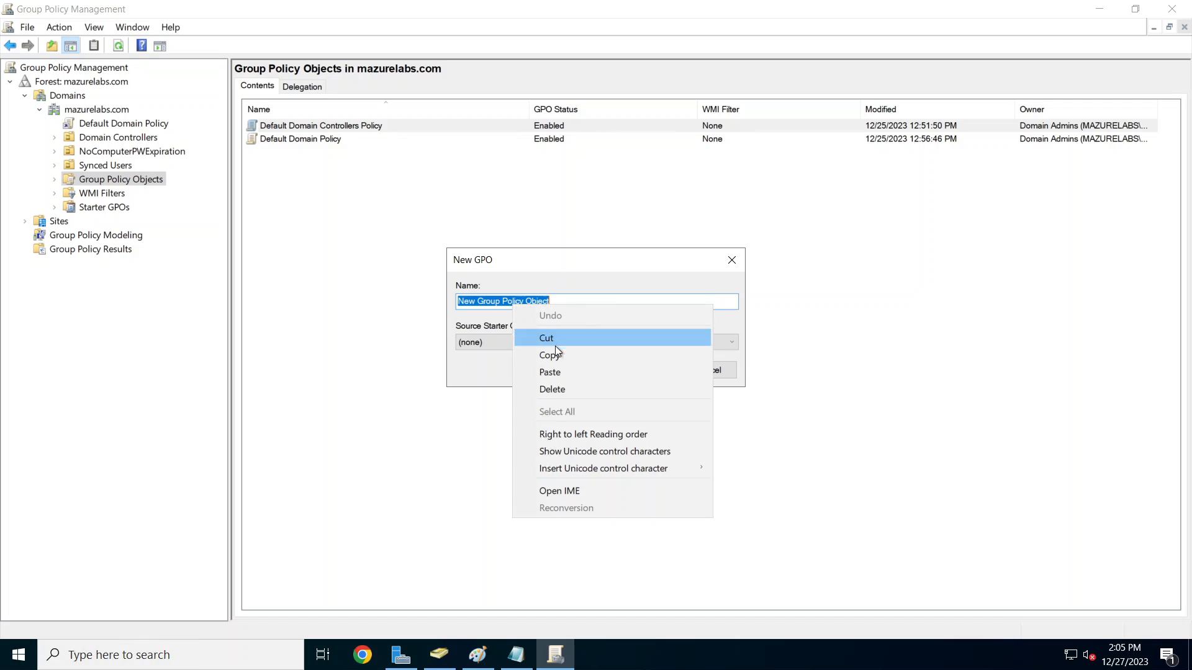
click(557, 371)
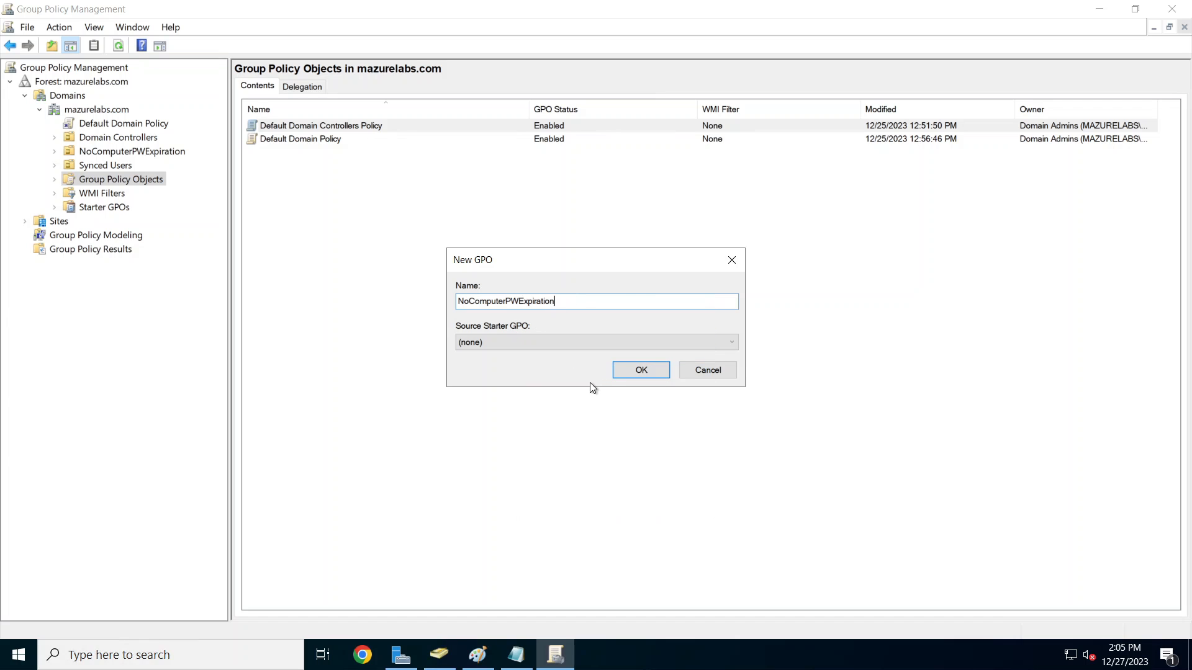
click(643, 369)
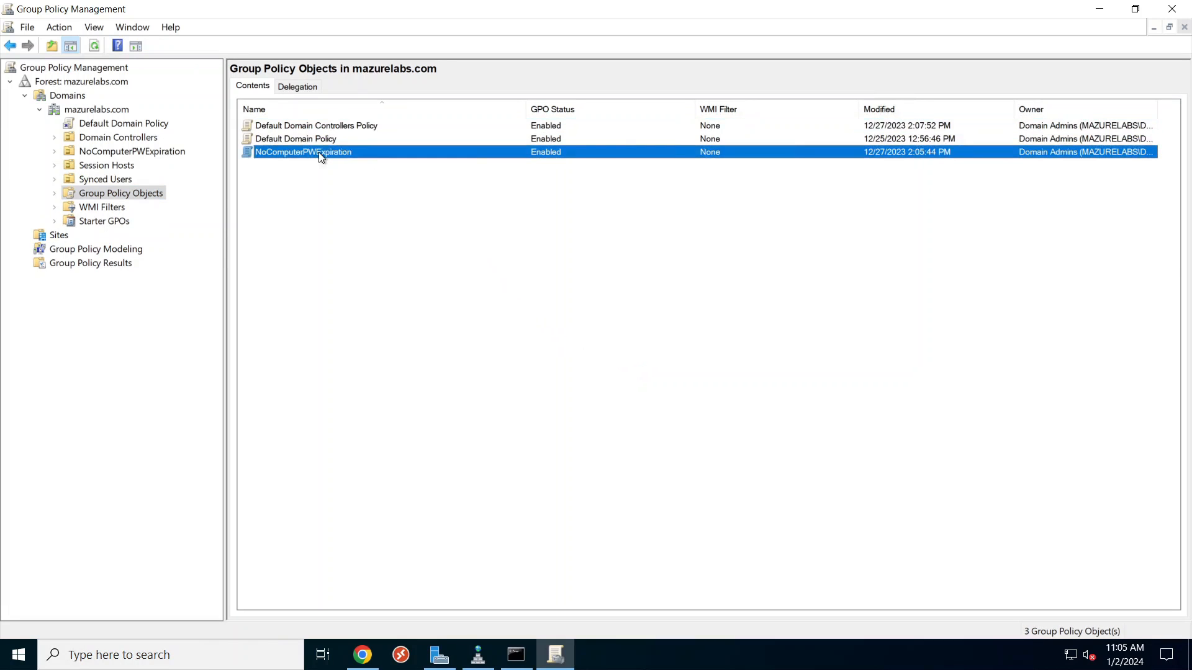
right_click(323, 154)
click(336, 164)
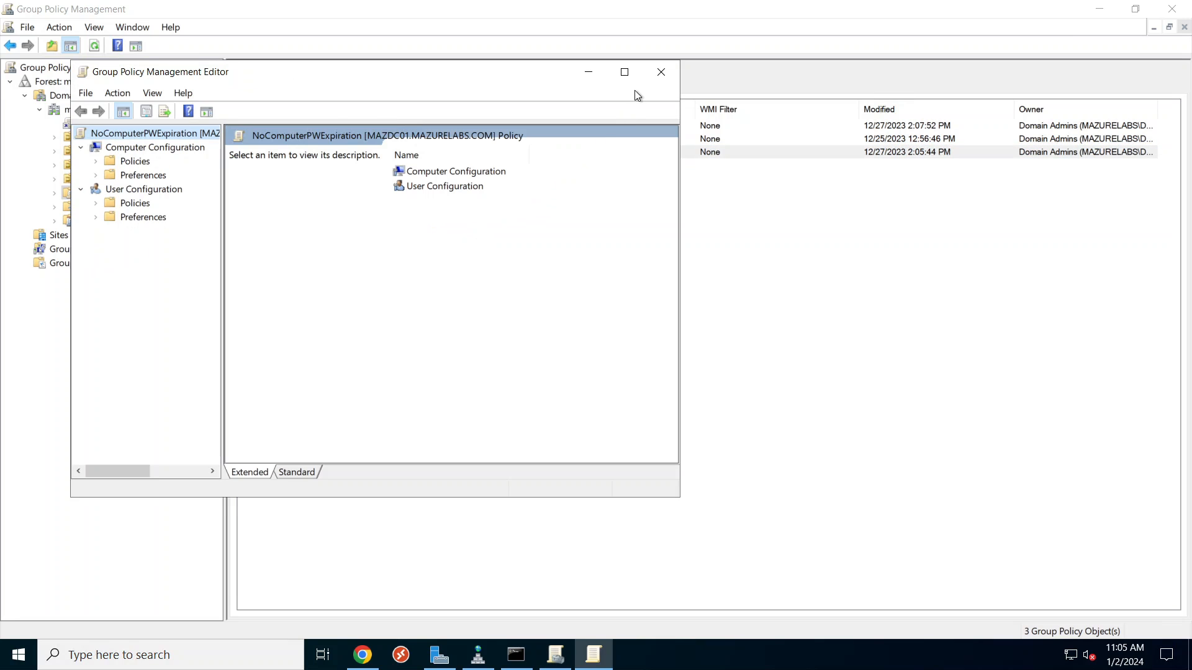
Step: Define 'Domain member: Maximum machine account password age' as 0 days, replacing the 30-day value
click(626, 72)
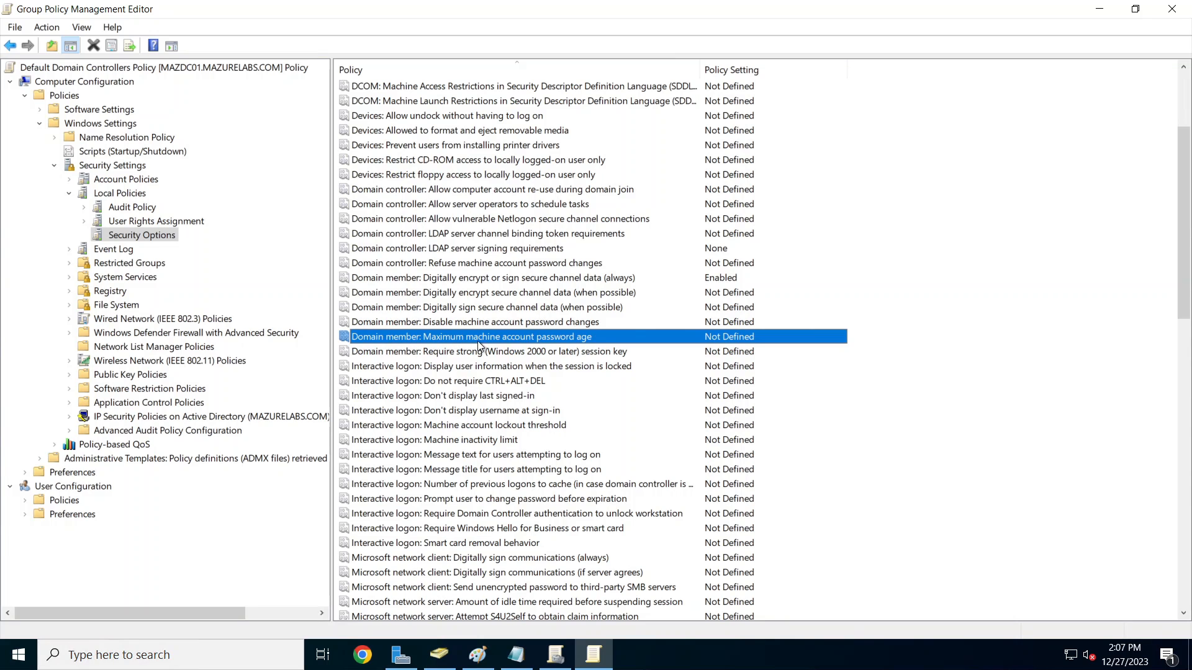
double_click(541, 337)
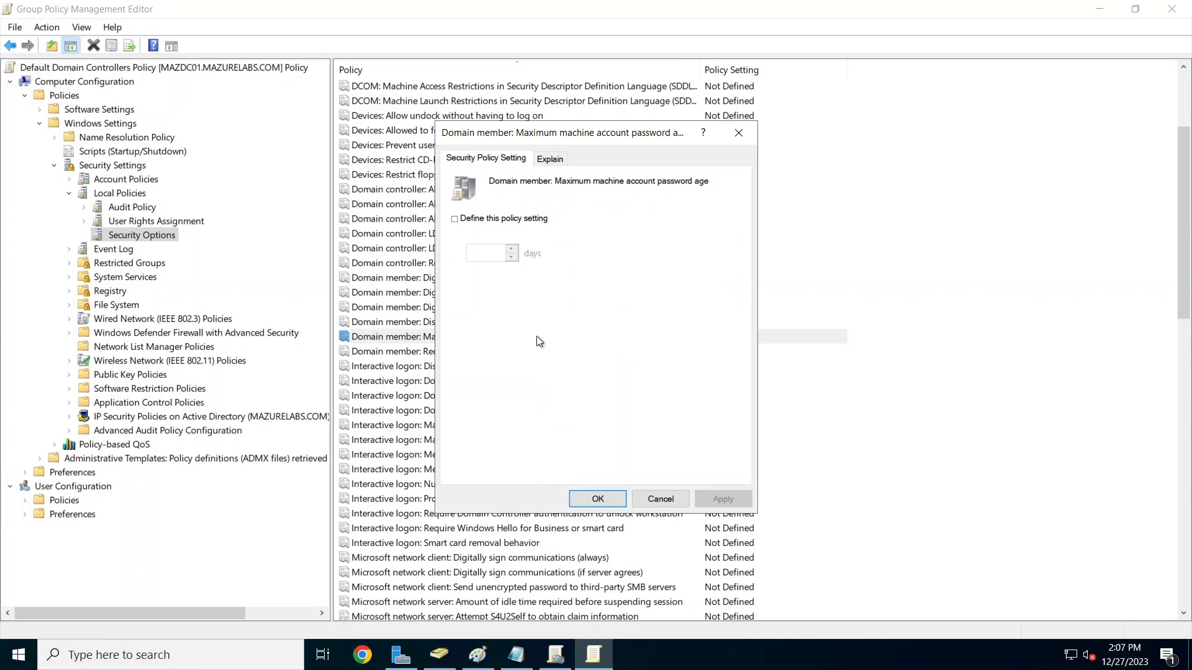
click(475, 222)
drag(487, 253, 450, 251)
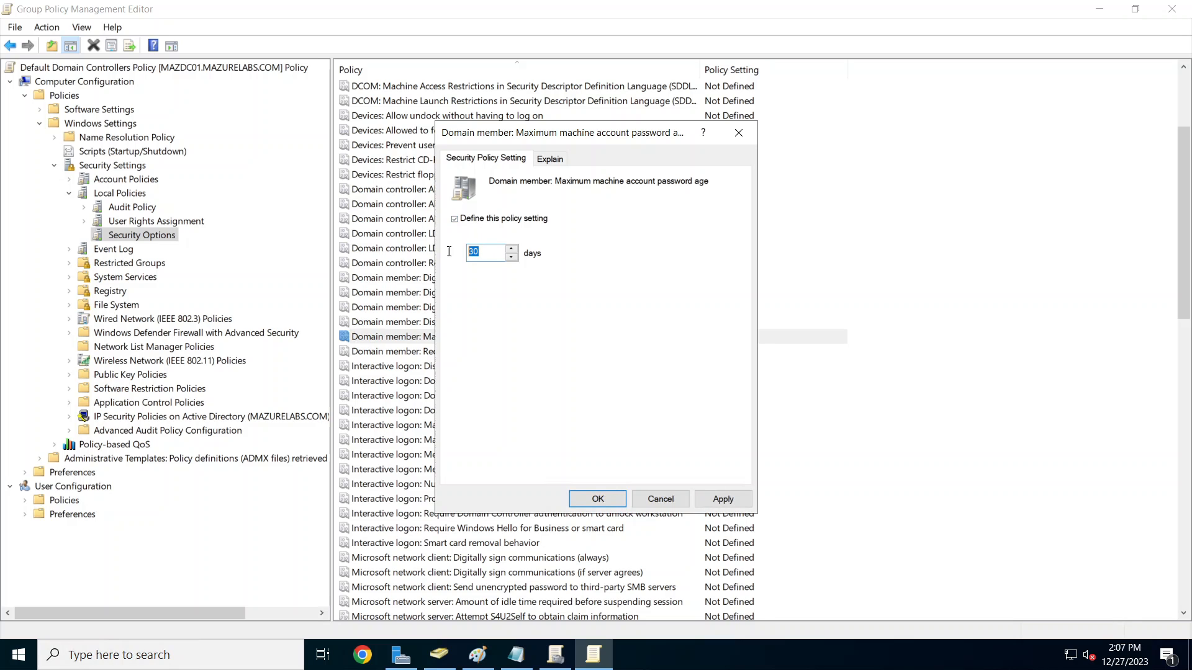
text(0)
click(597, 498)
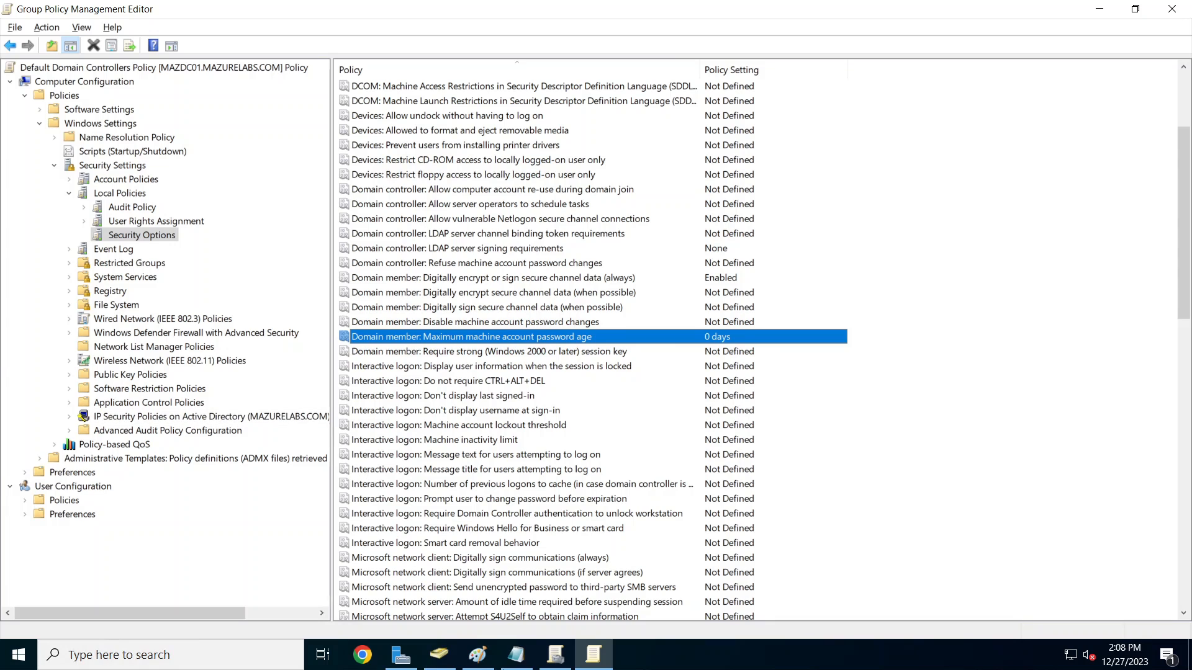
click(545, 654)
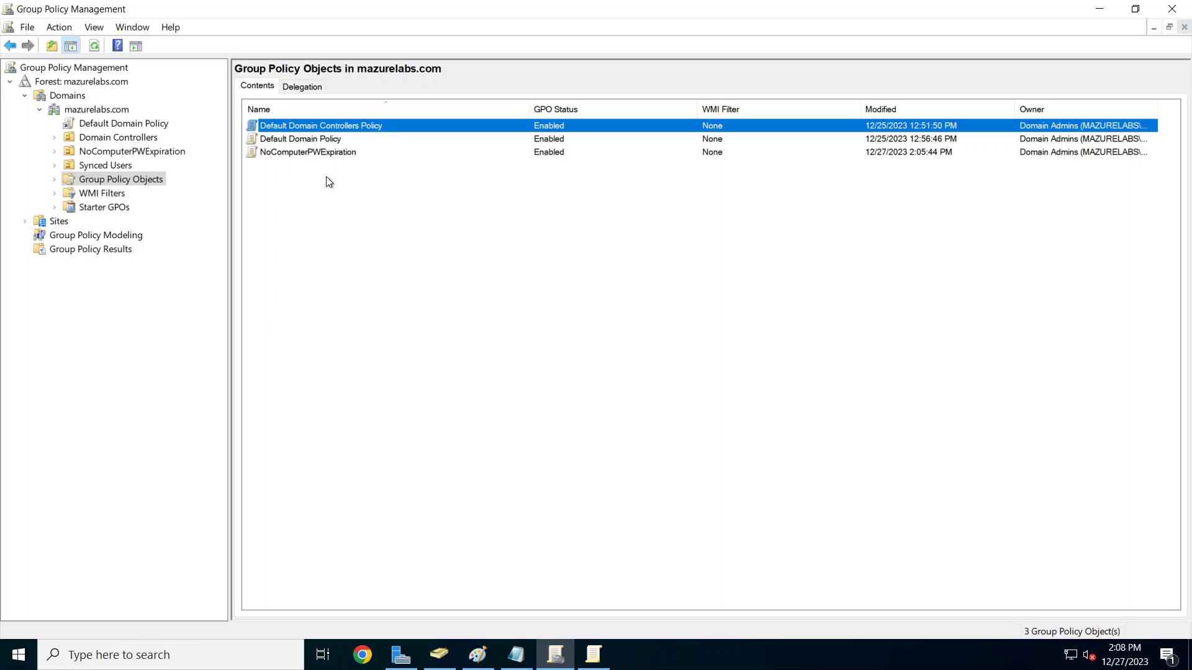
Step: Link the existing NoComputerPWExpiration GPO to the NoComputerPWExpiration OU
click(346, 152)
right_click(346, 151)
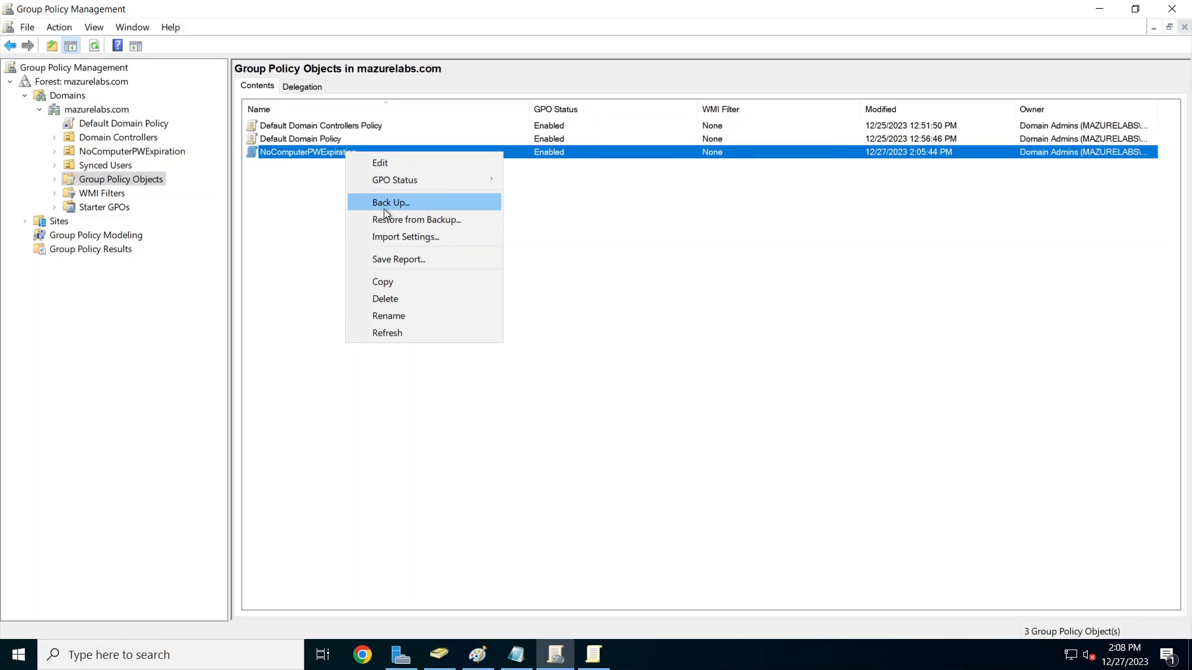
click(301, 262)
click(300, 261)
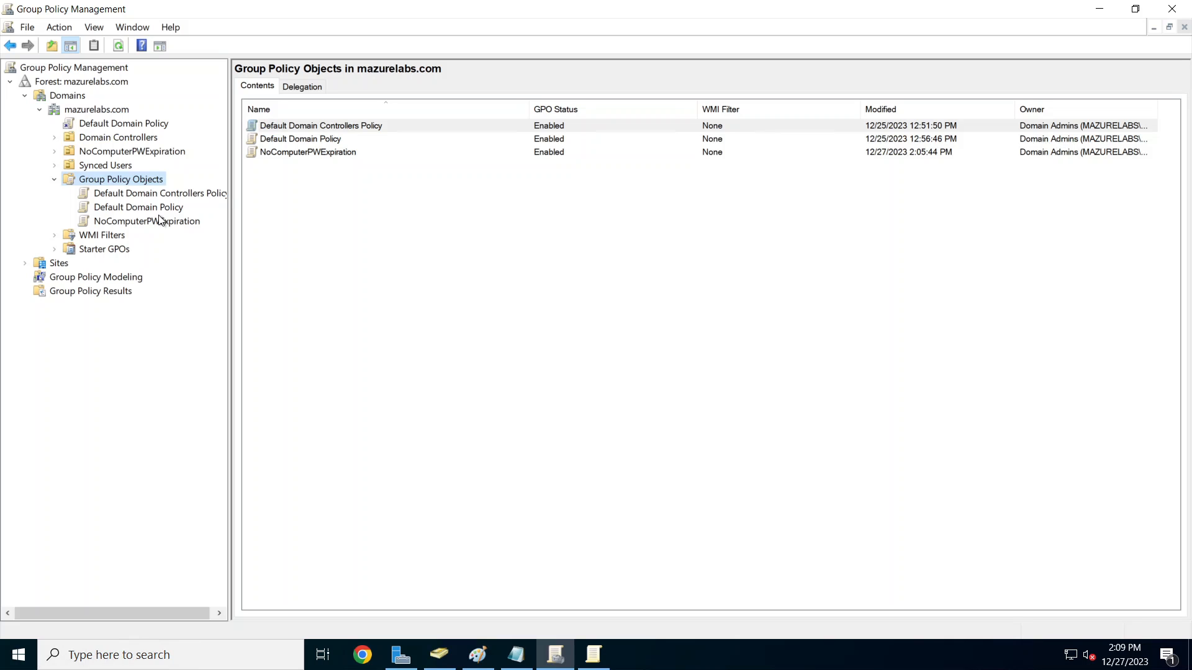
click(119, 151)
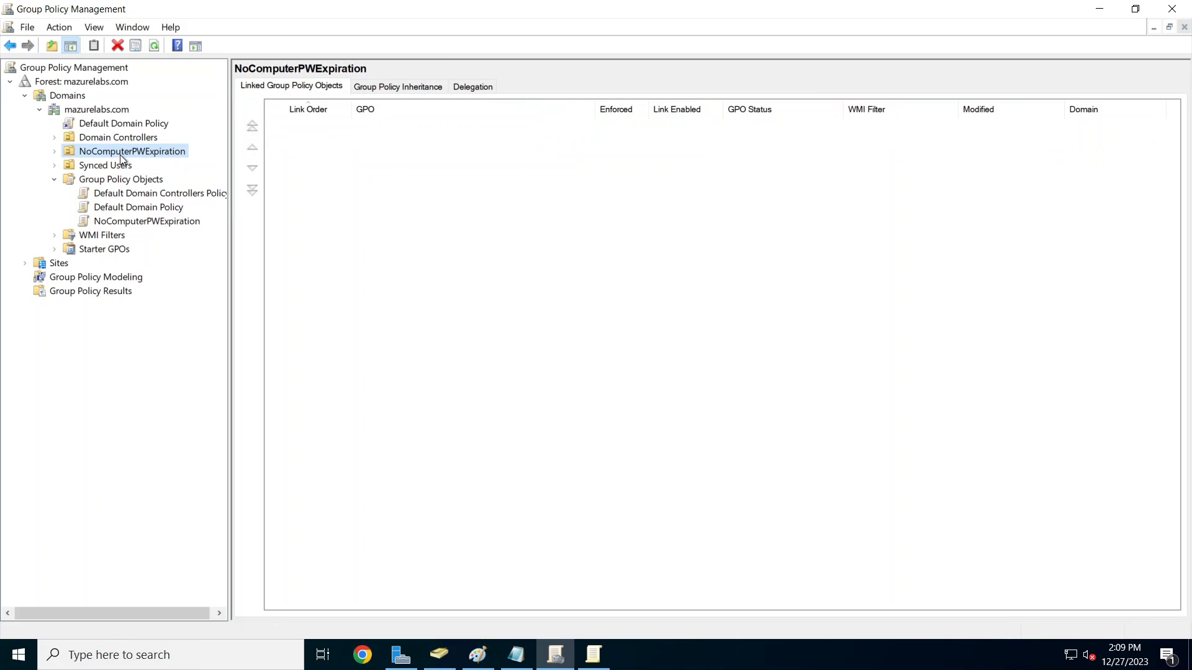
right_click(124, 151)
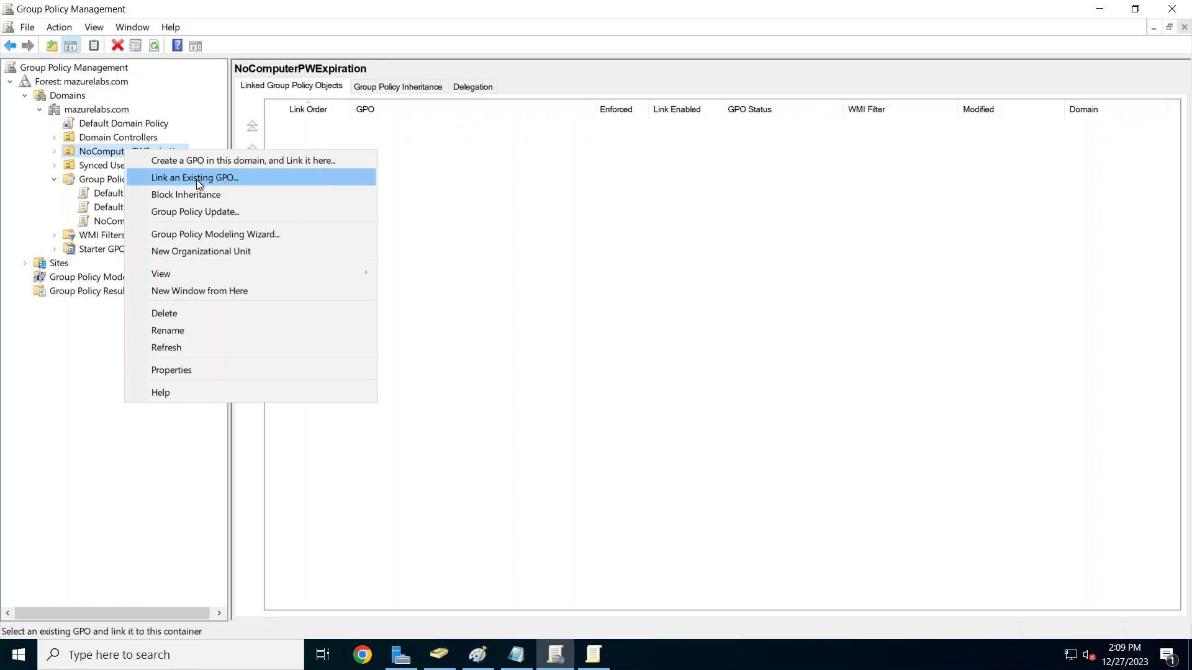
click(199, 177)
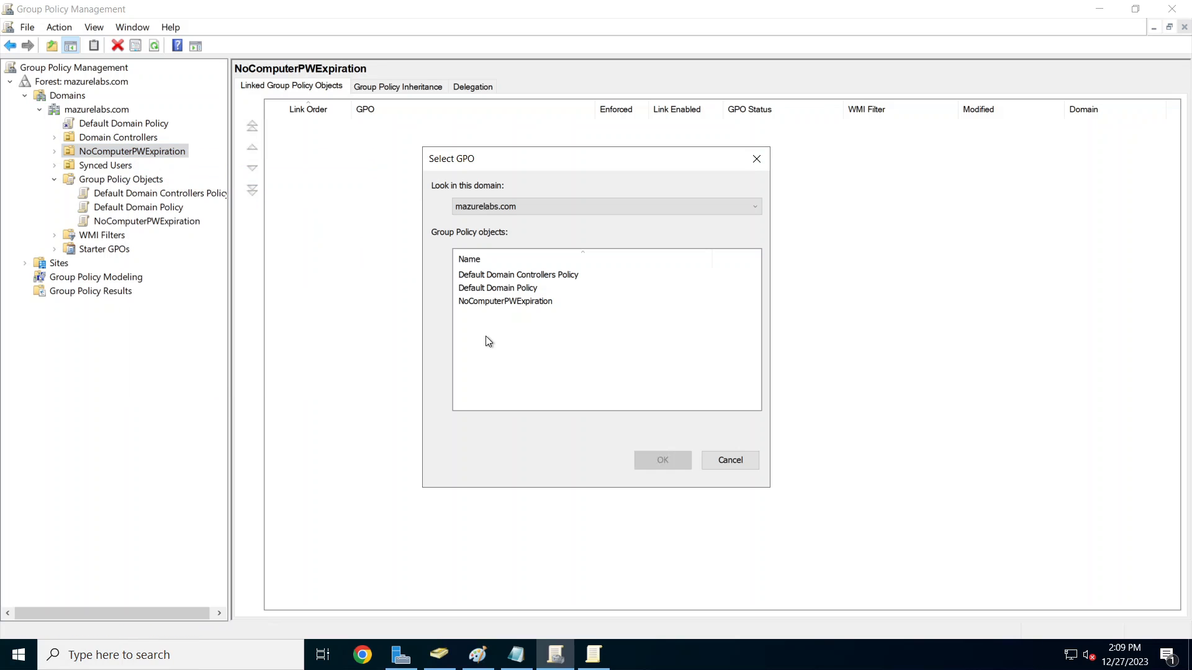
click(501, 304)
click(663, 460)
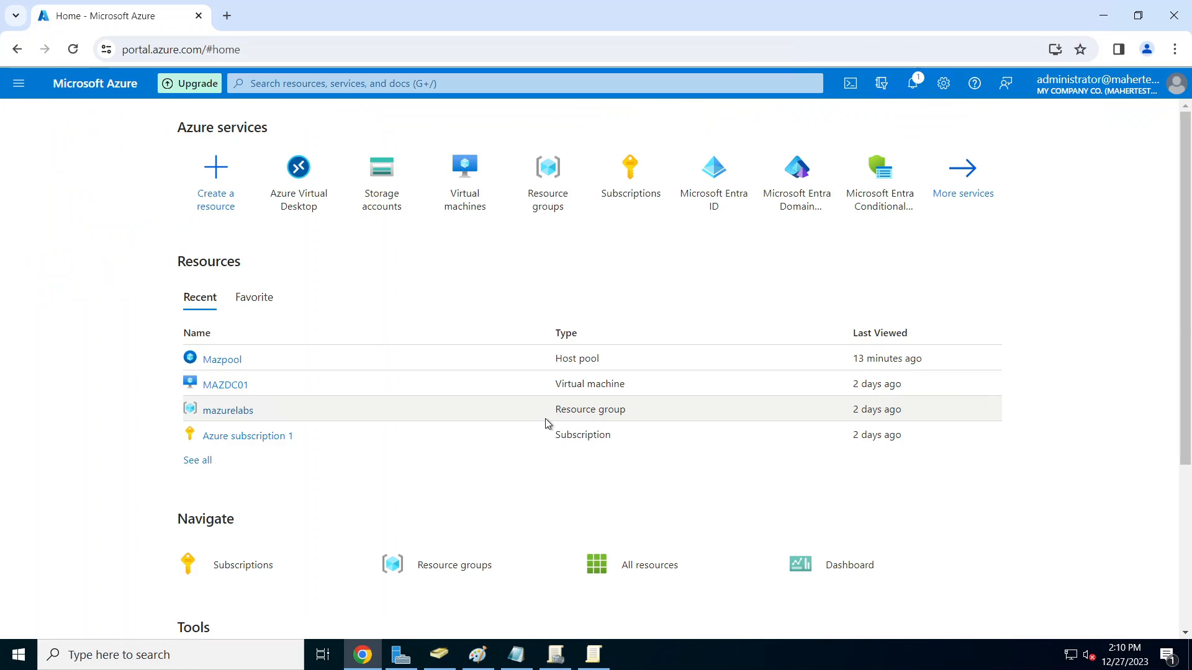
Step: Start a new storage account and name it avdprofile24
click(393, 198)
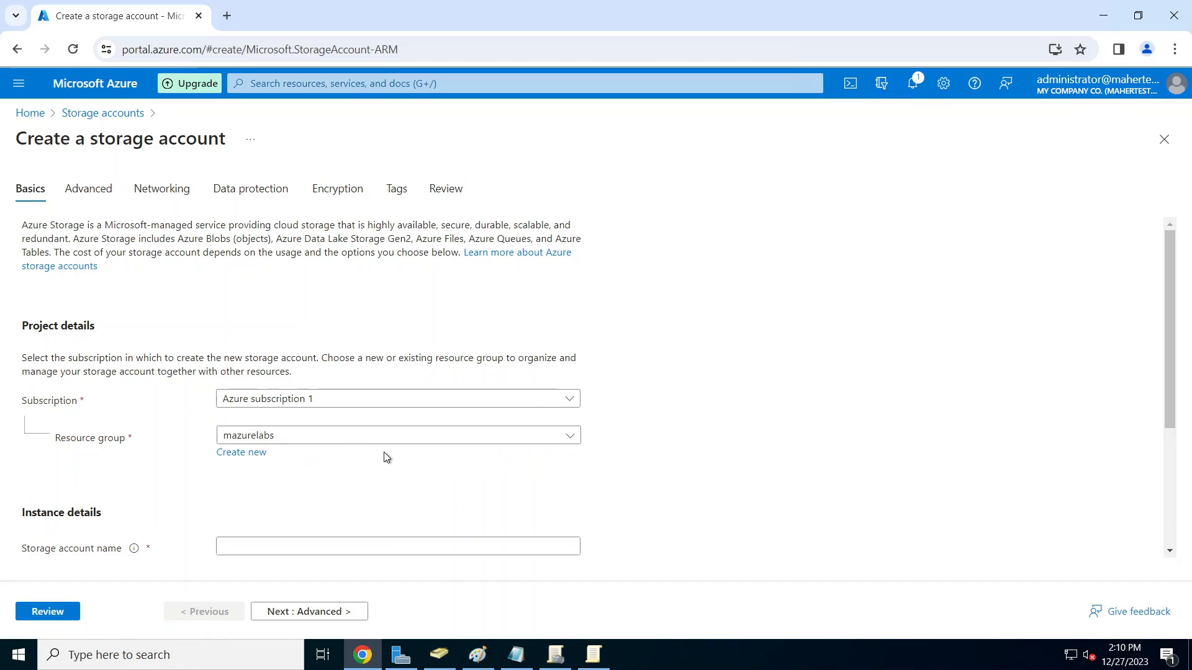
scroll(384, 452, down, 3)
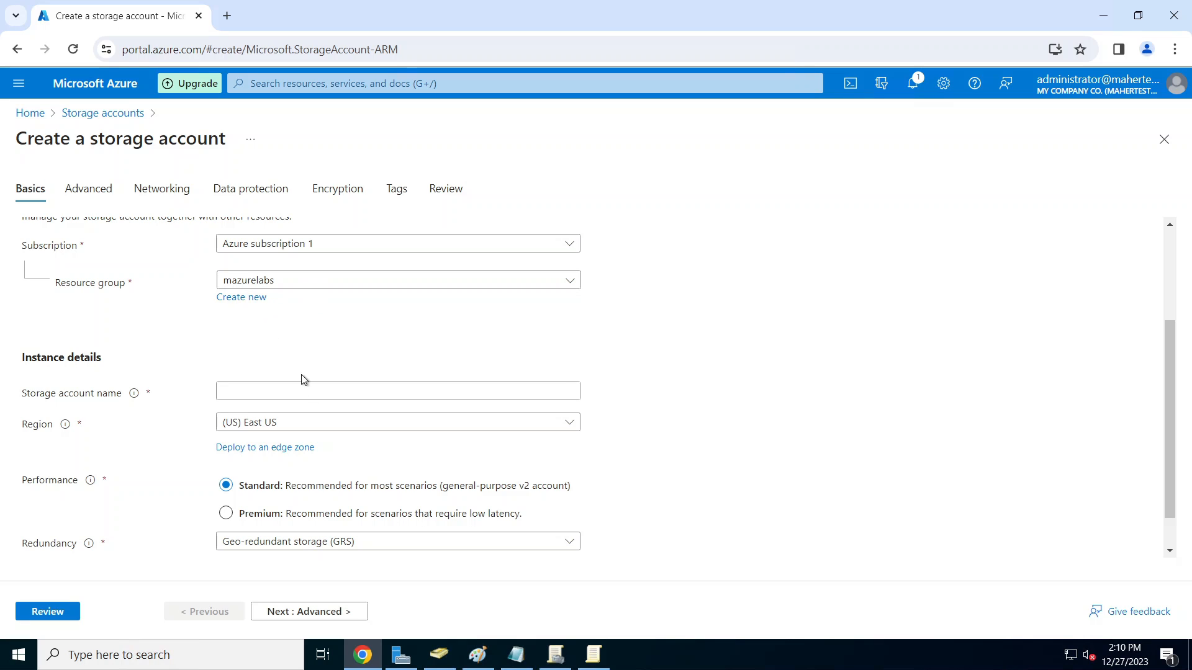
click(314, 395)
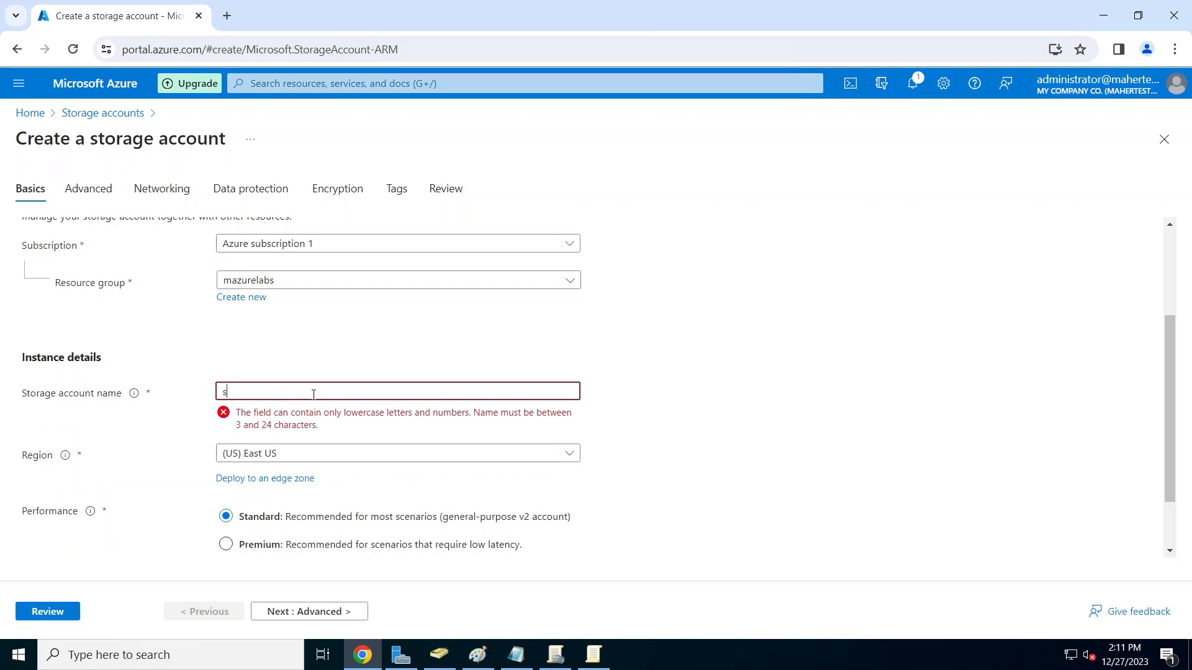
key(BackSpace)
text(m)
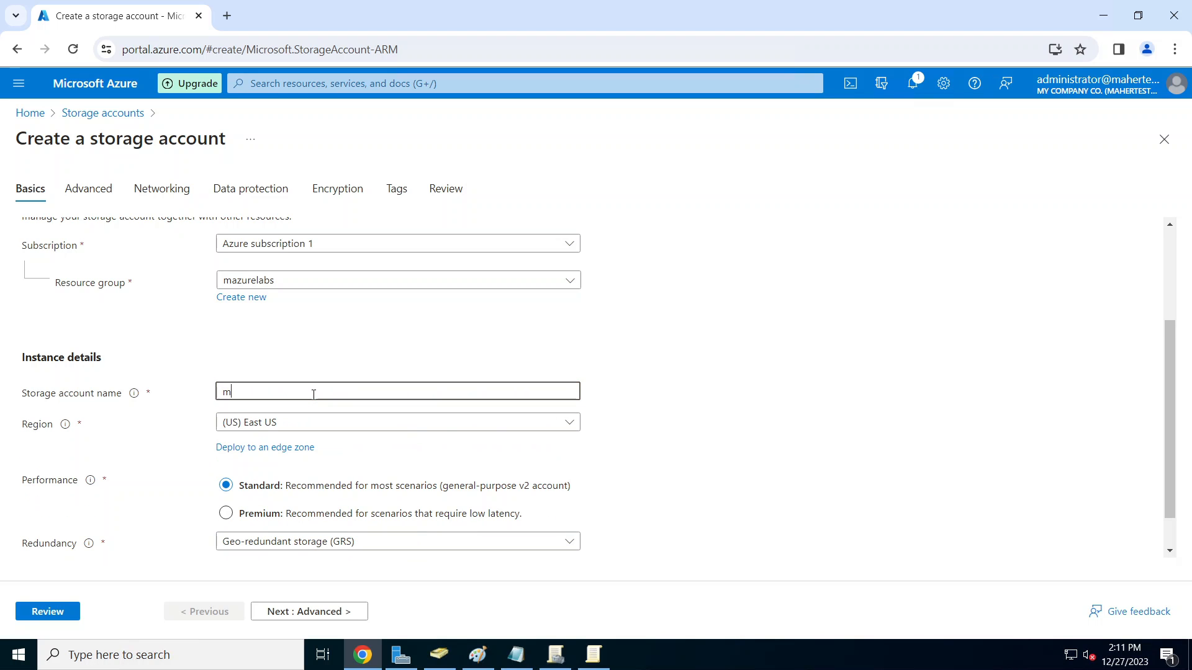
text(azure)
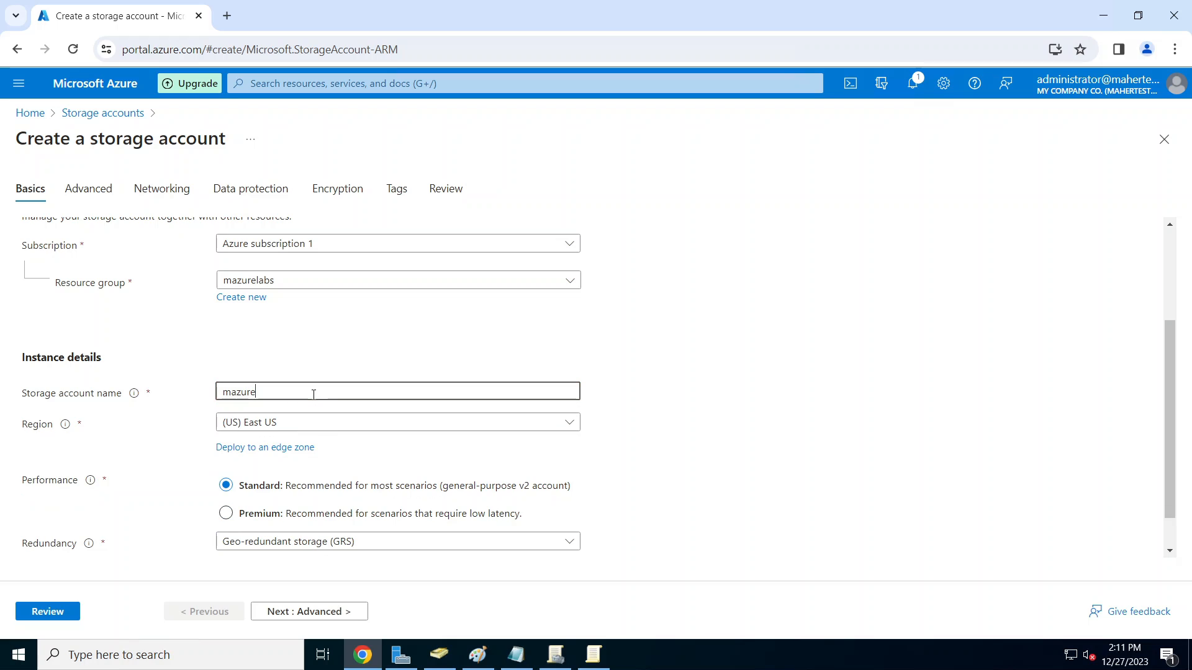
text(la)
key(BackSpace)
key(BackSpace)
key(BackSpace)
key(BackSpace)
key(BackSpace)
key(BackSpace)
key(BackSpace)
text(avd)
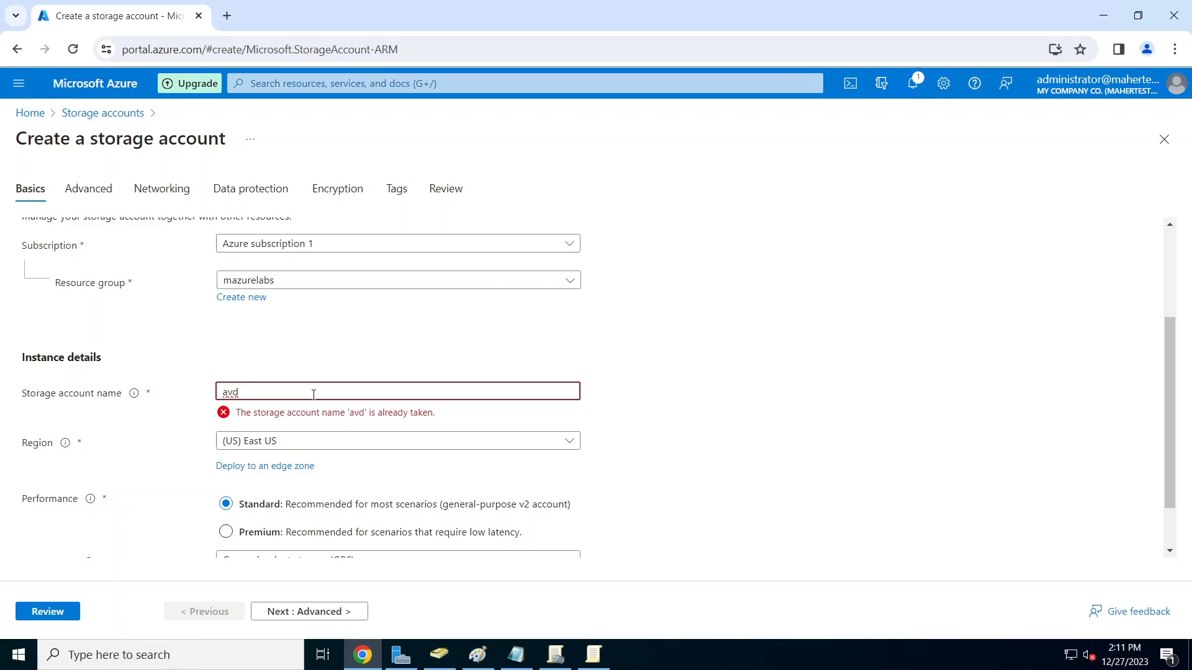
text(pri)
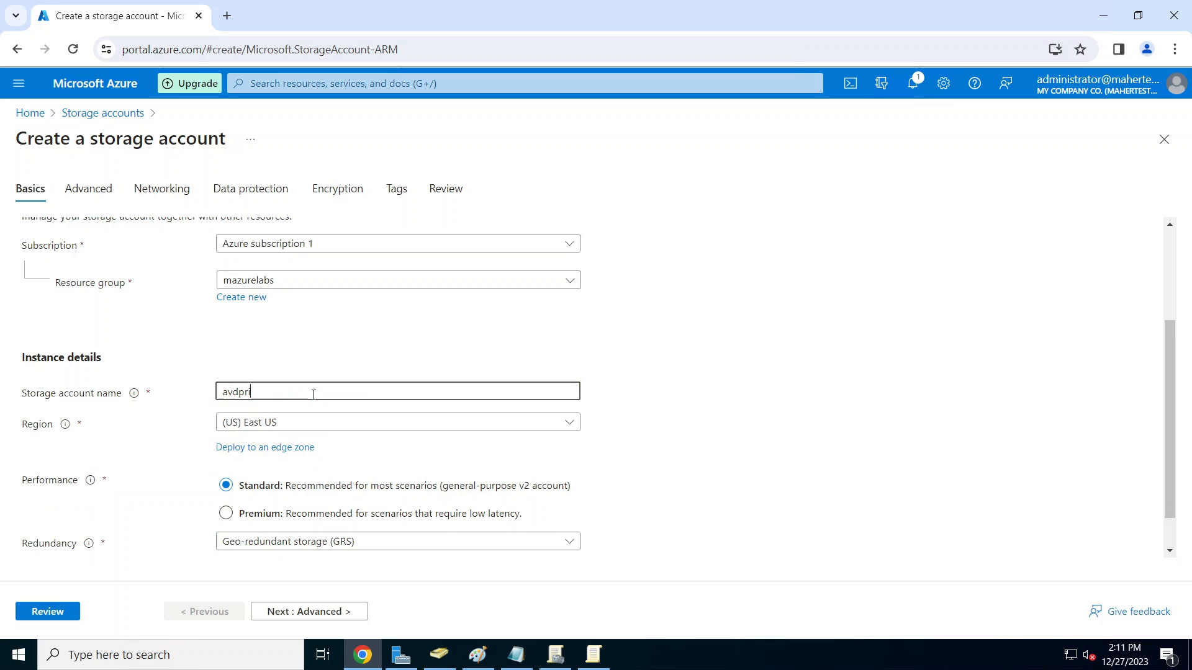
text(file24+)
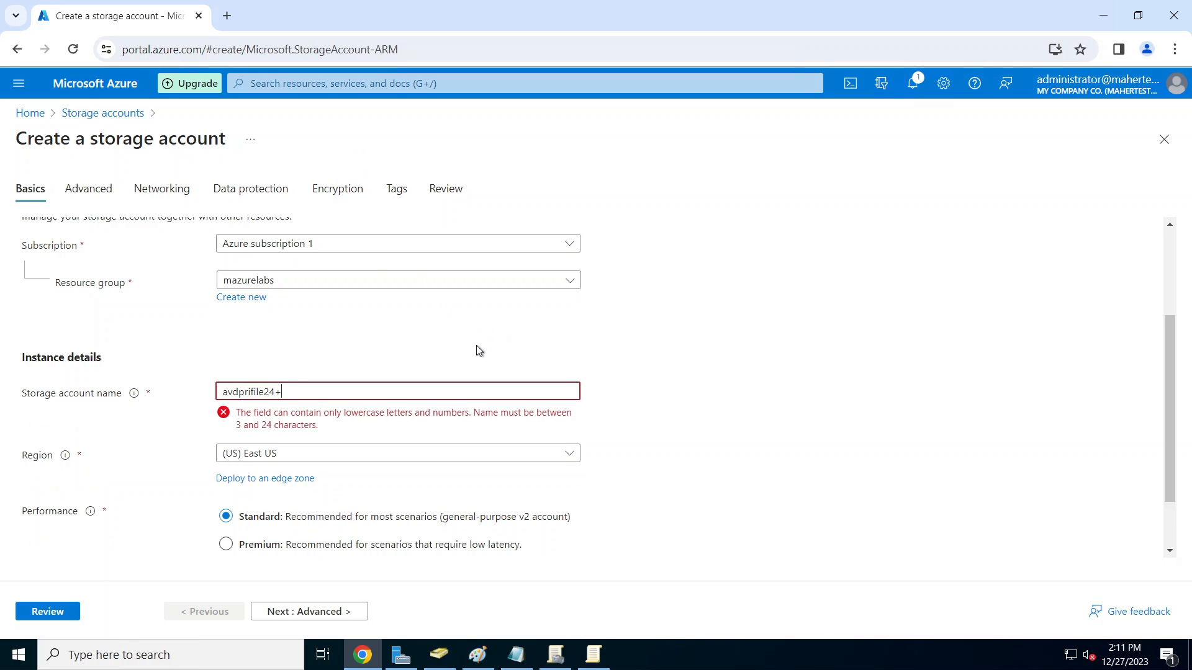
key(BackSpace)
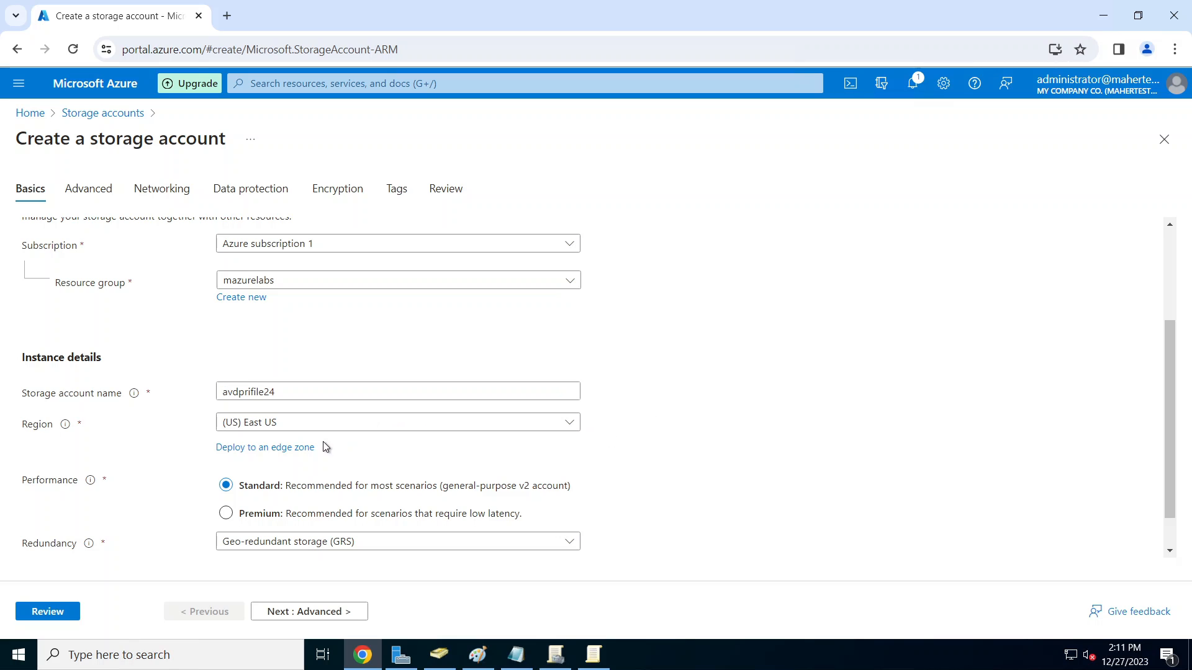
click(251, 391)
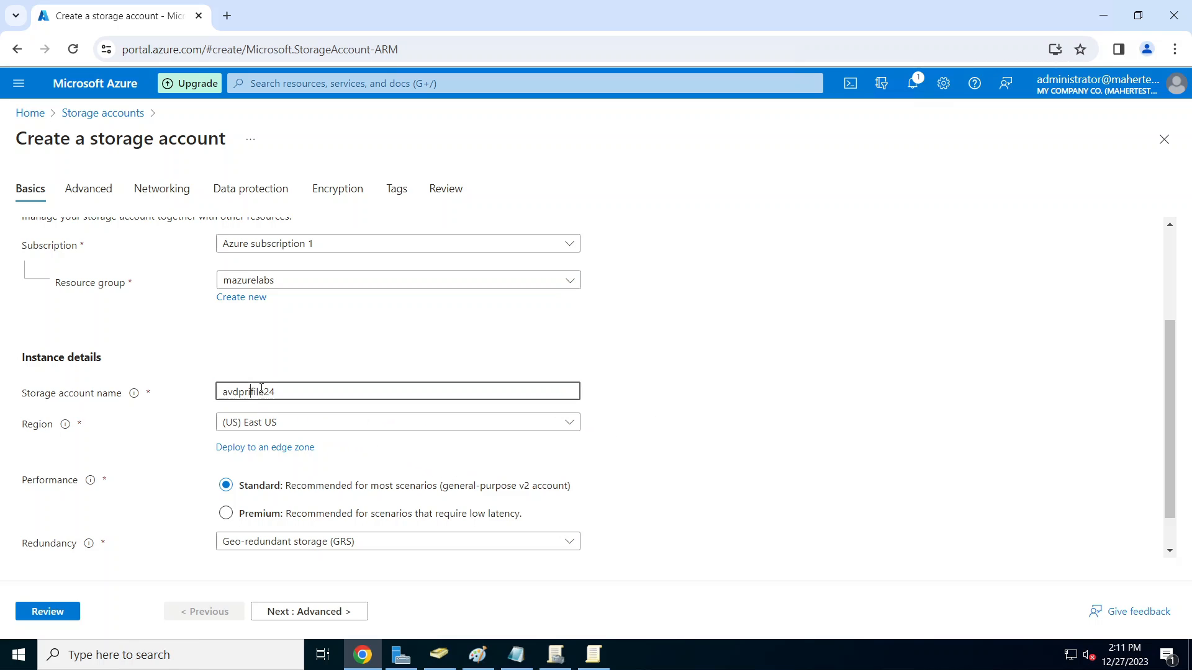
key(BackSpace)
text(o)
click(694, 404)
Step: Set Premium performance, File shares account type and locally-redundant storage (LRS)
scroll(693, 413, down, 1)
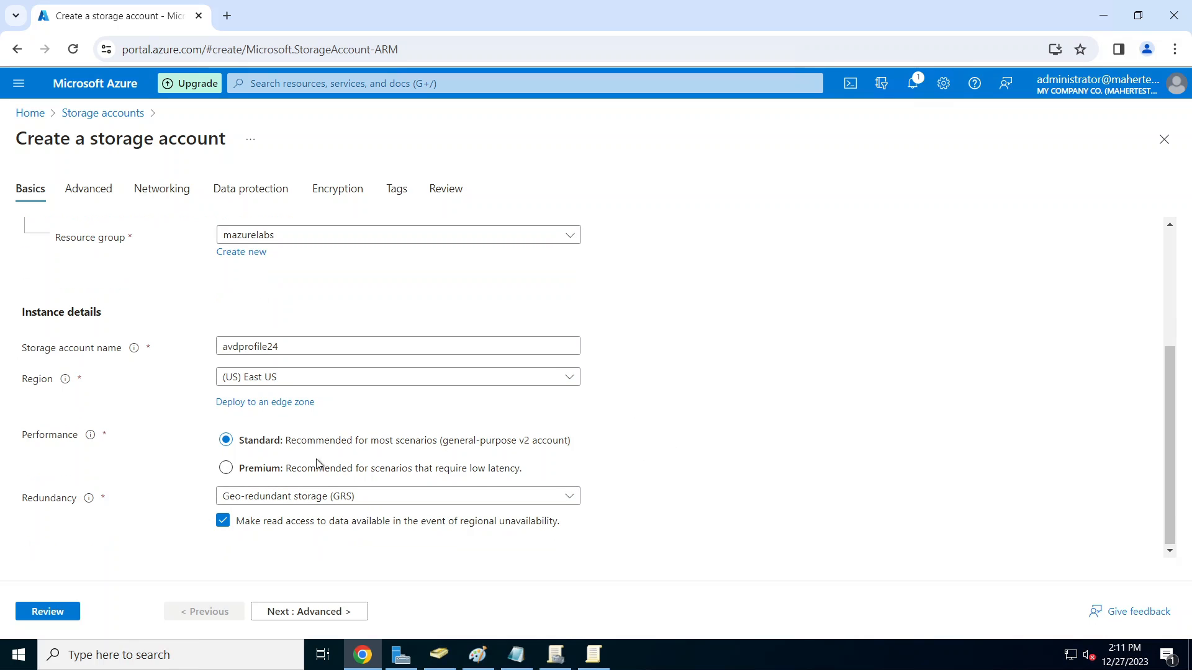
click(235, 470)
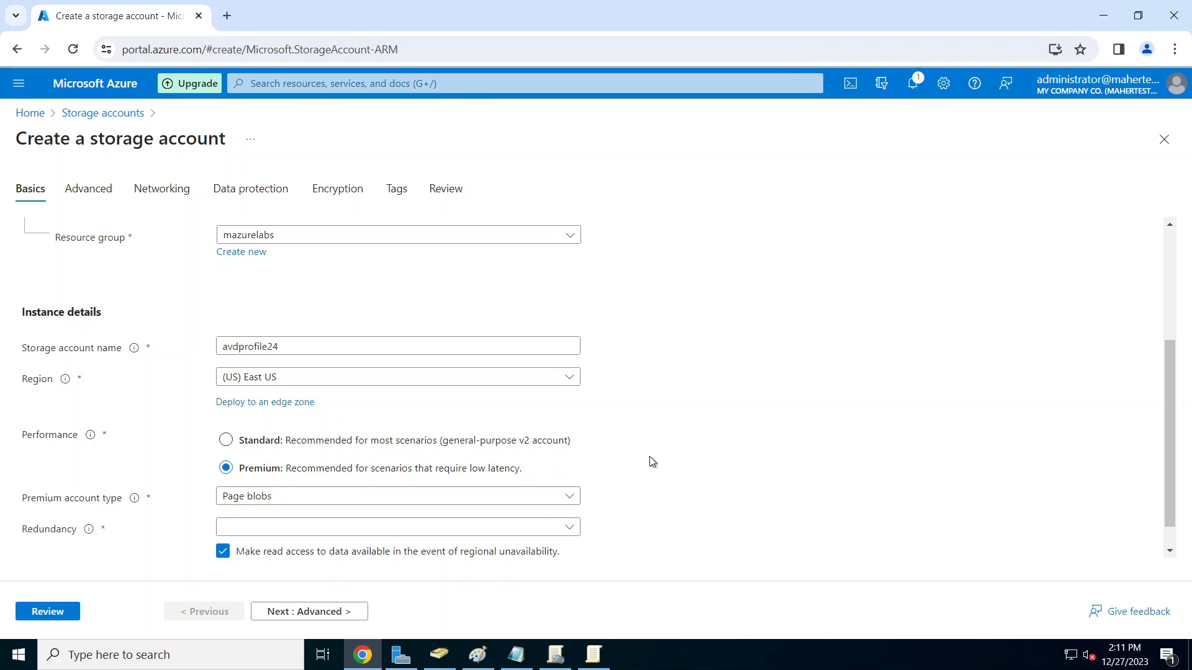
scroll(652, 462, down, 1)
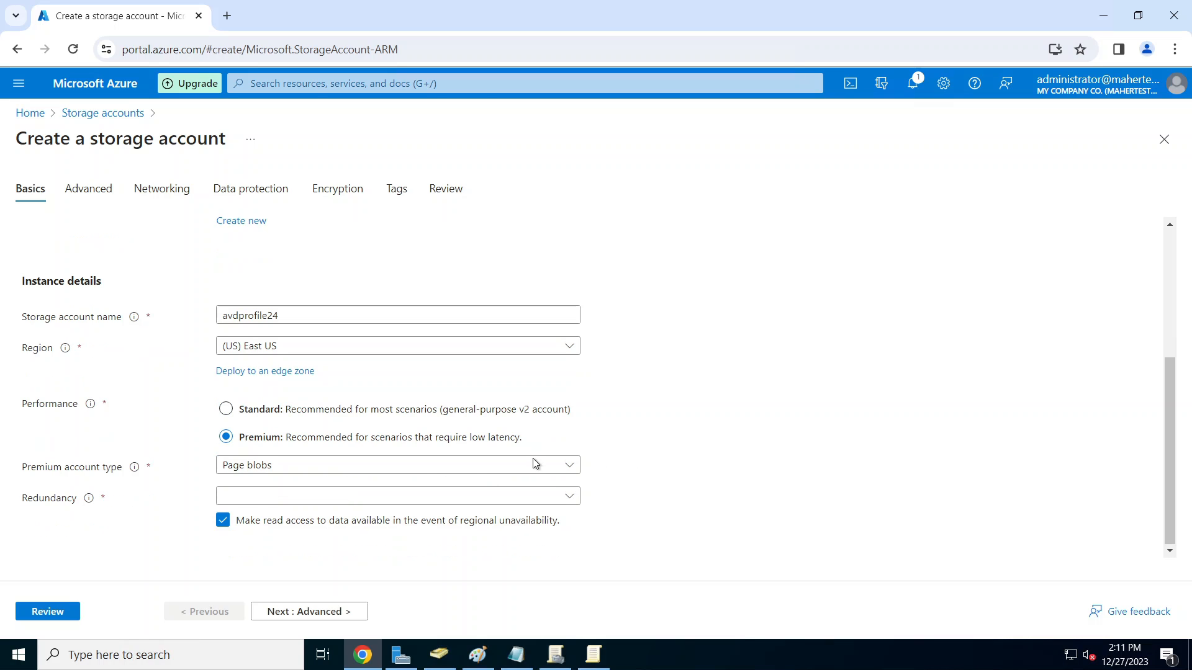
click(416, 470)
click(311, 539)
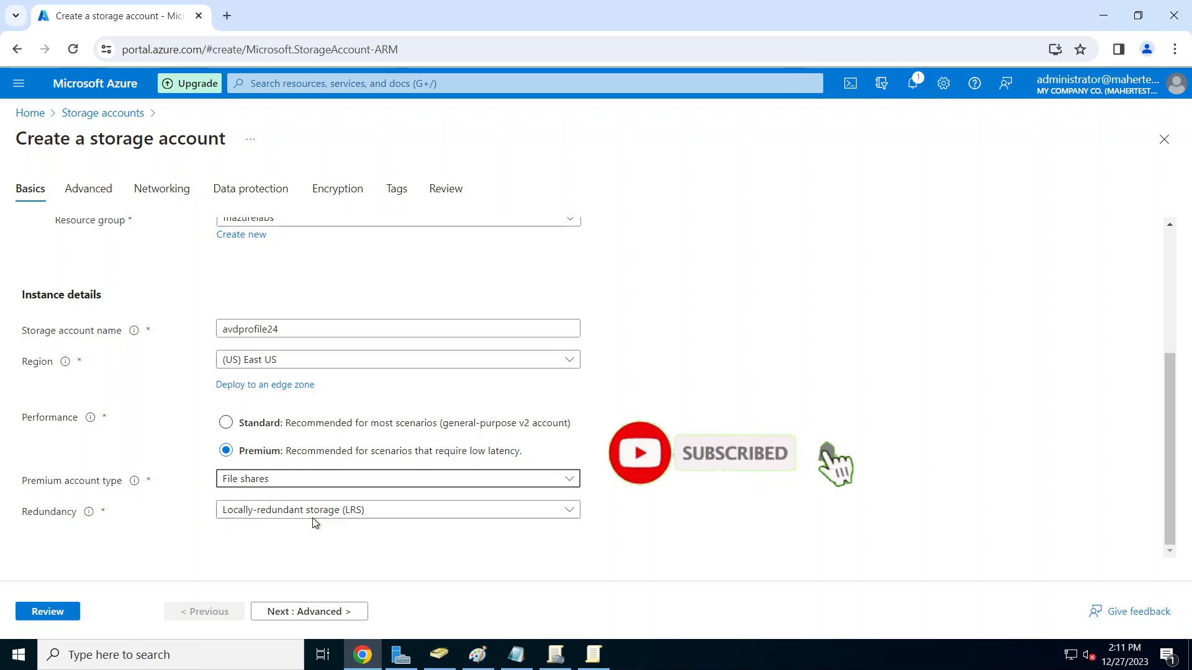
click(373, 516)
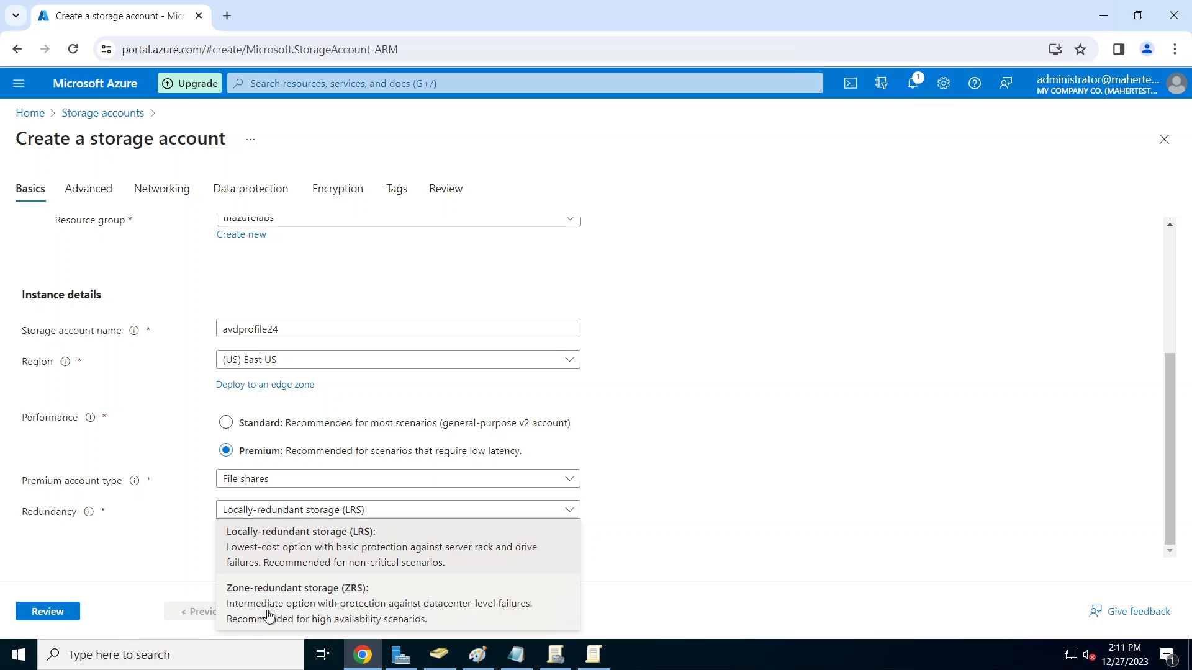
click(722, 477)
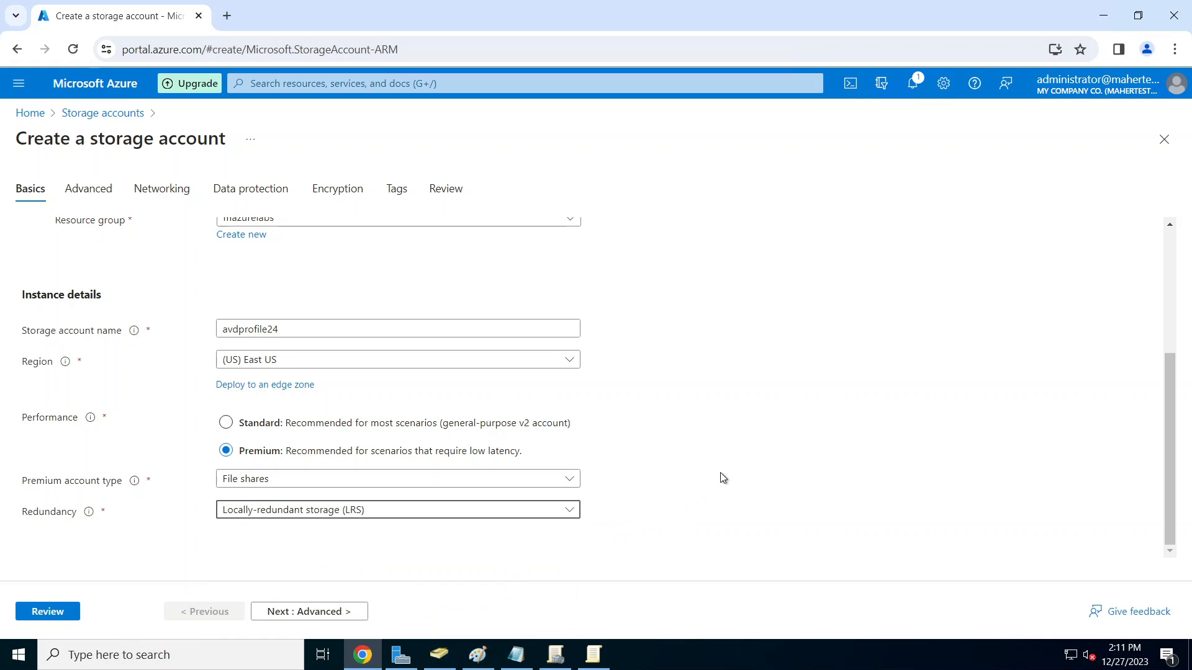
click(344, 615)
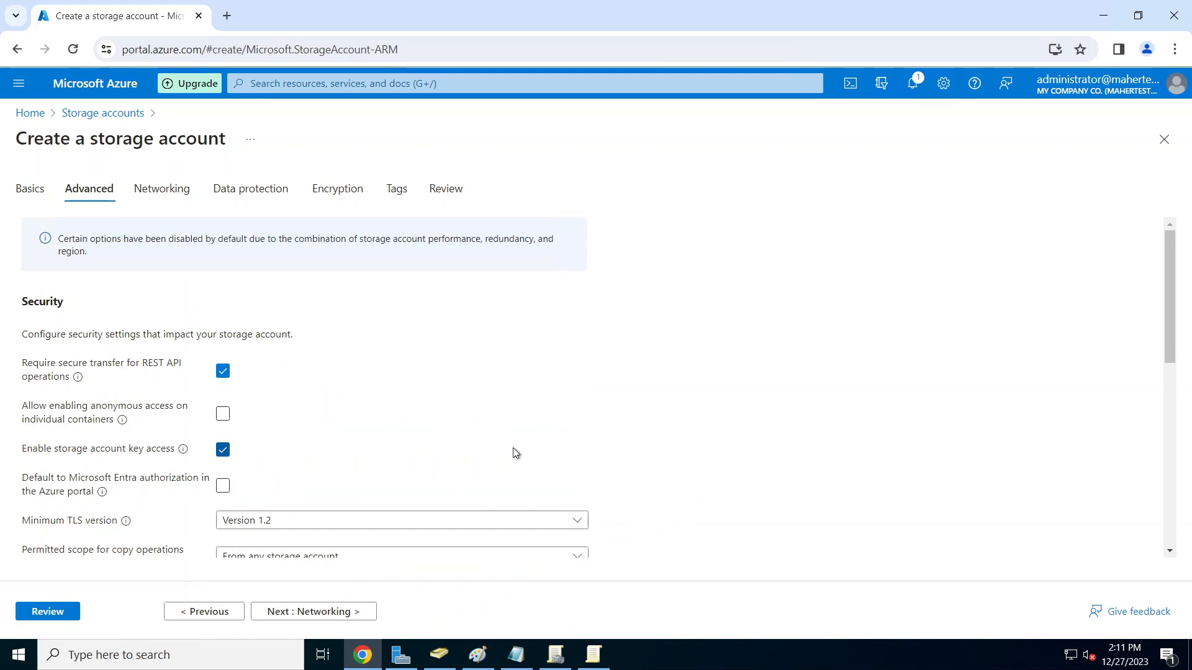
Step: Set network access to 'Disable public access and use private access'
scroll(574, 418, down, 1)
scroll(574, 418, down, 2)
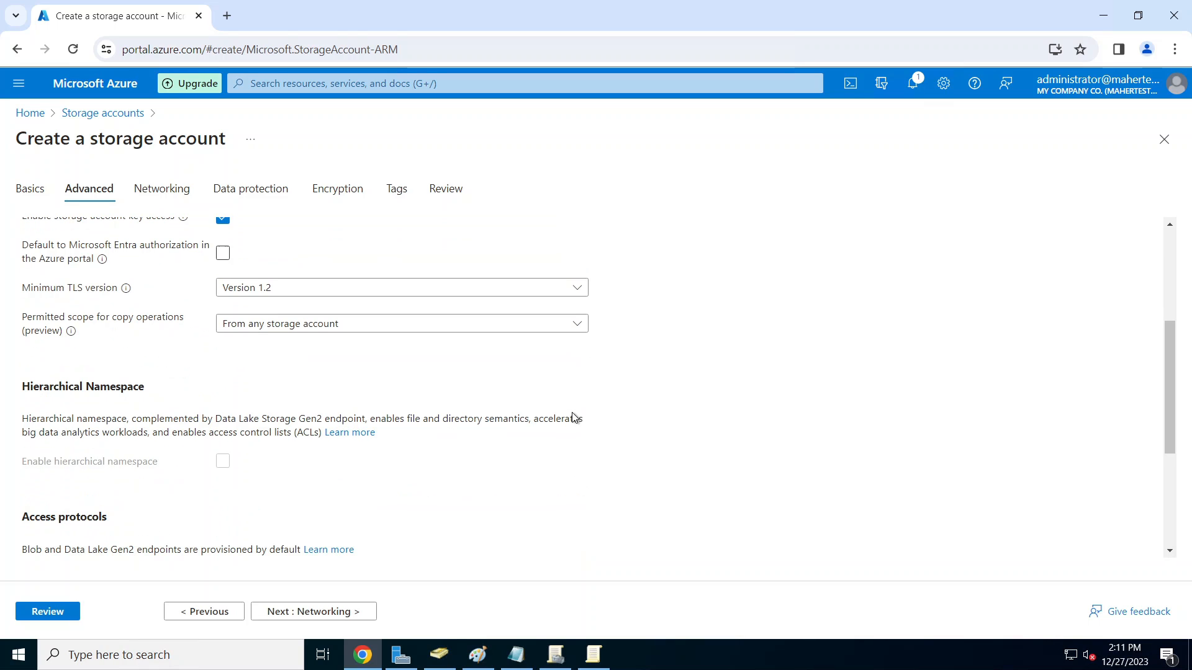
scroll(561, 420, down, 3)
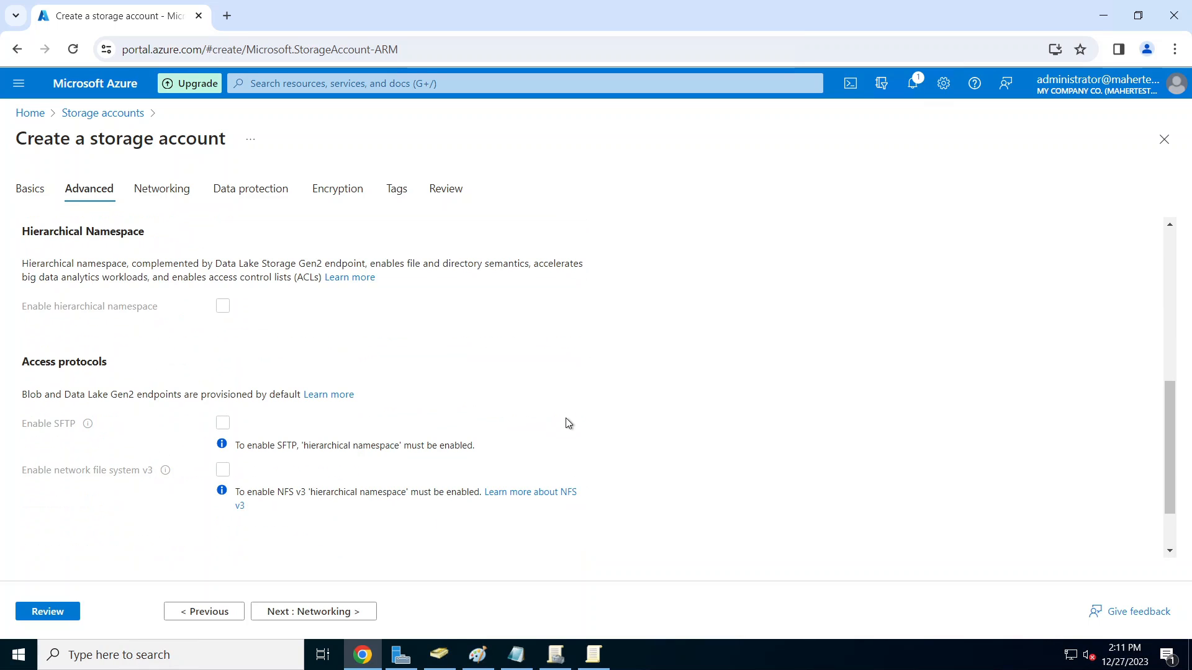
click(327, 613)
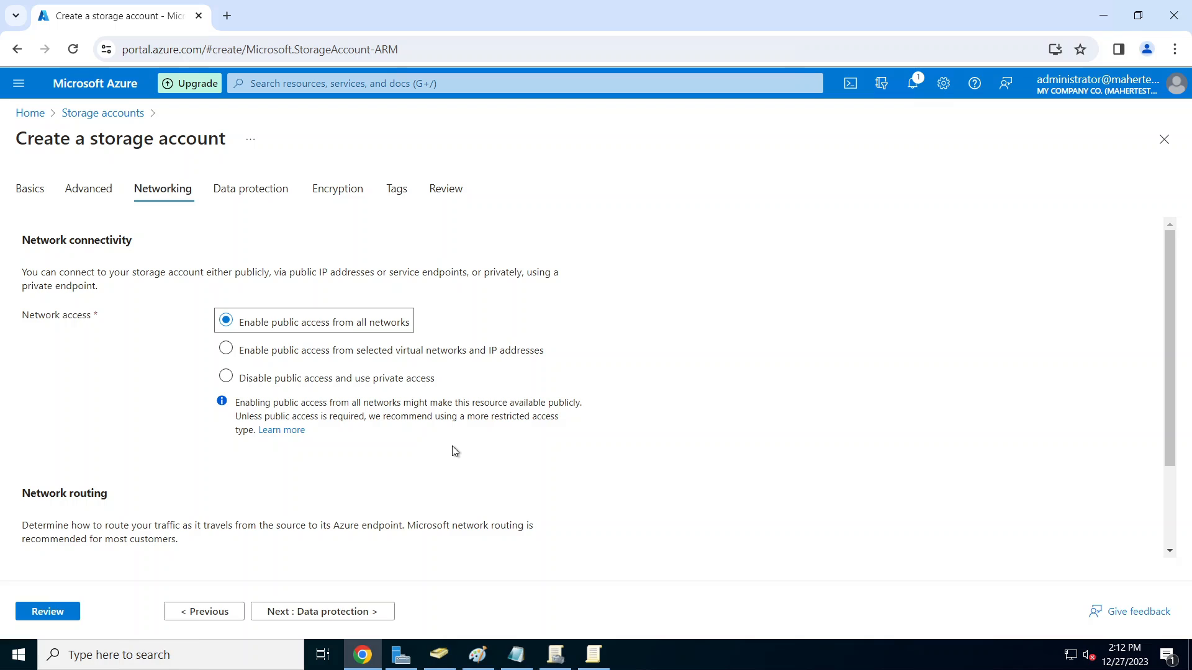
click(282, 383)
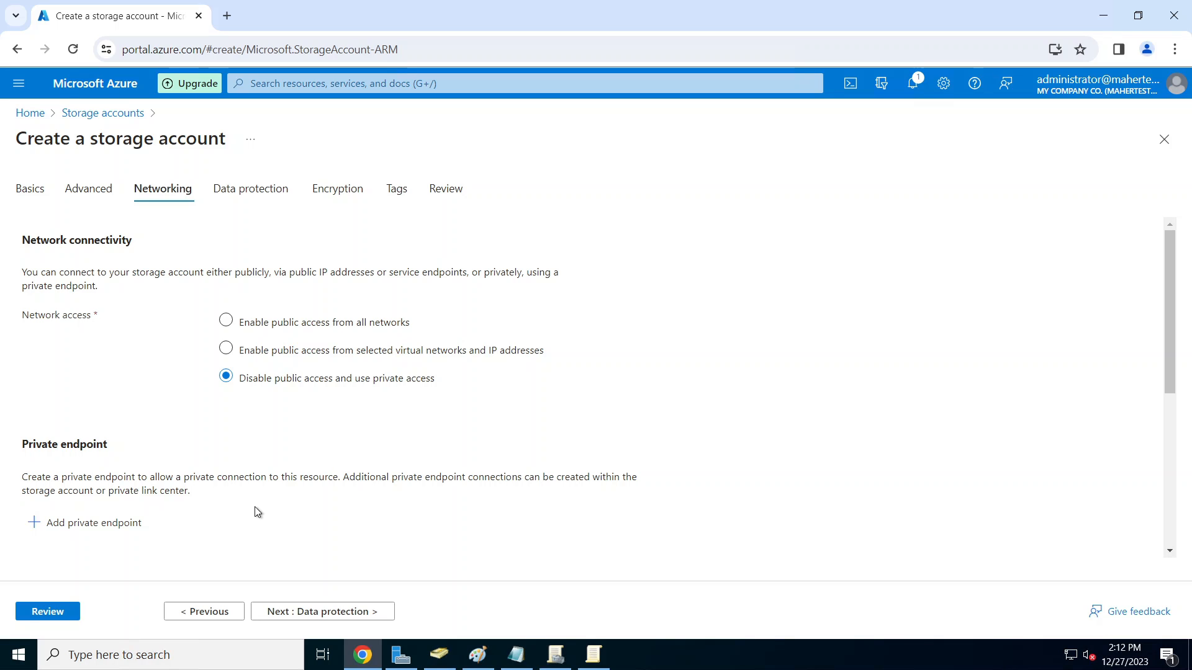
Step: Add private endpoint avdpep for sub-resource file on MAZVNET's Production subnet with DNS integration
click(80, 530)
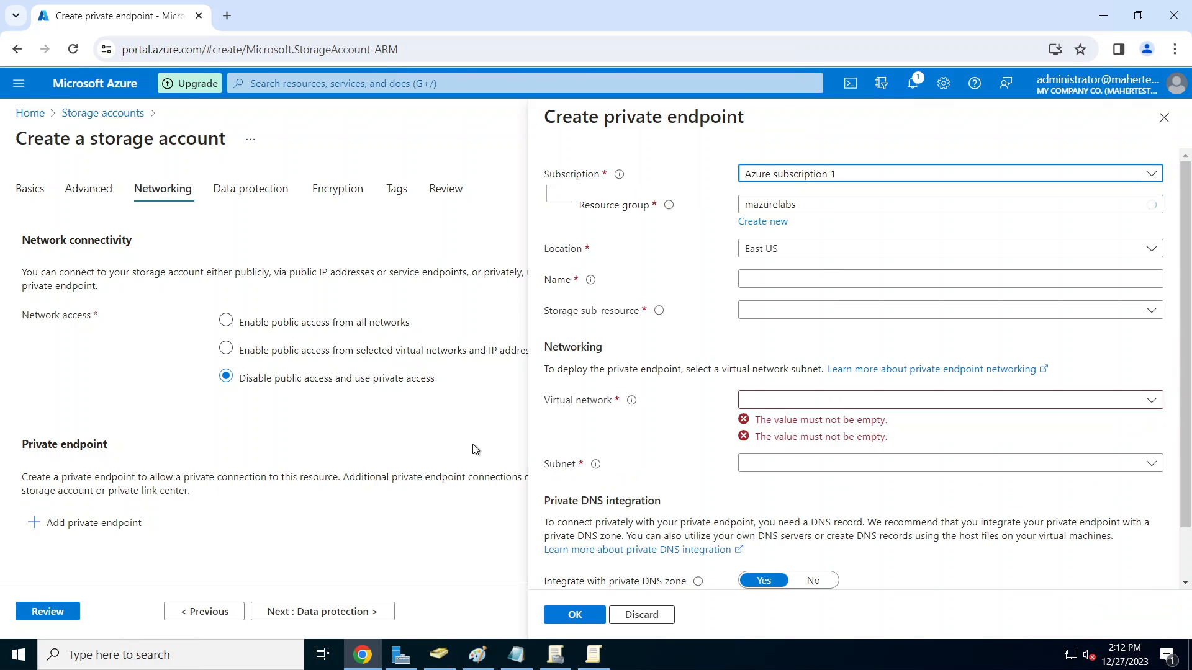
click(794, 278)
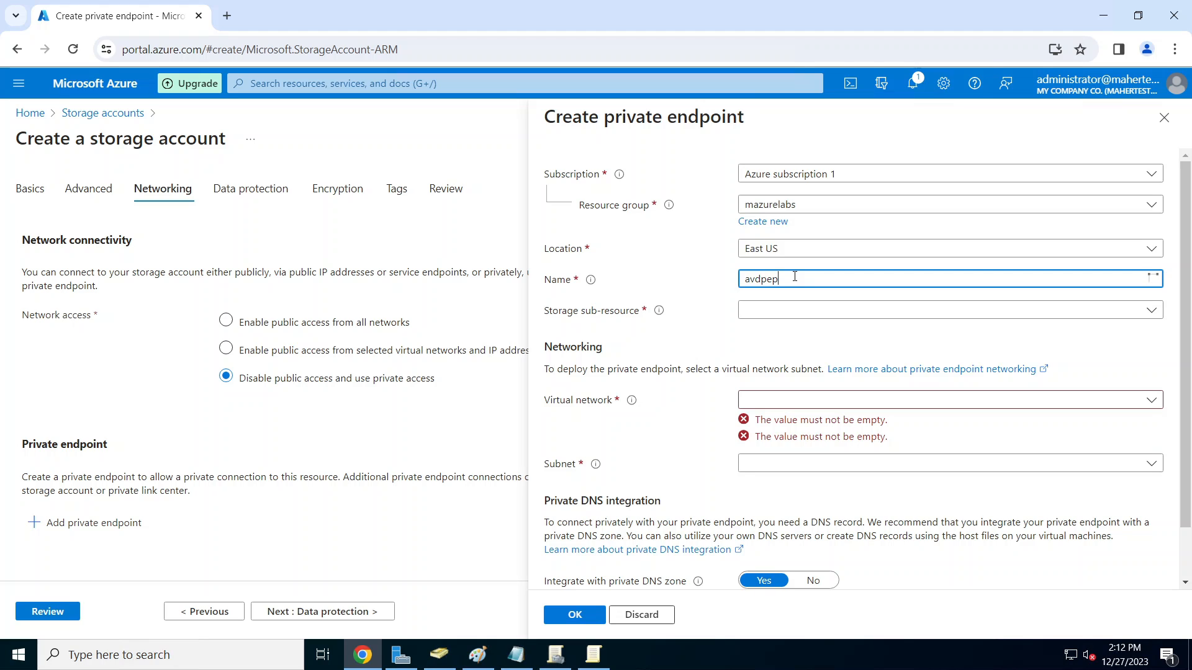
click(812, 309)
click(765, 338)
scroll(791, 345, down, 1)
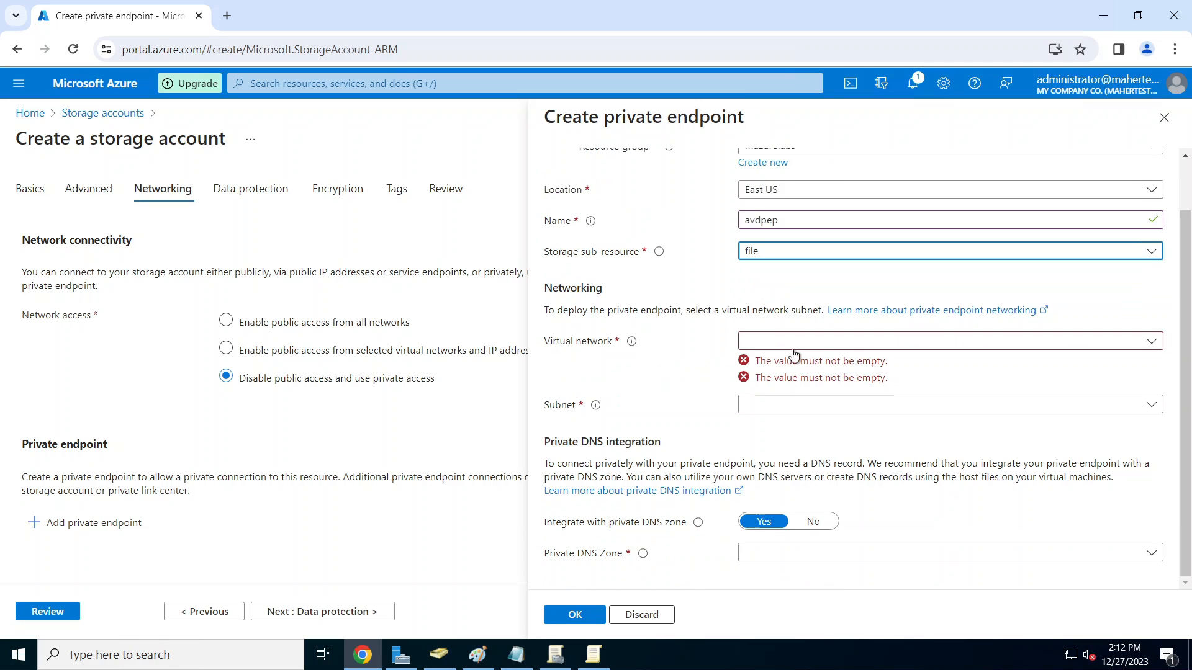
click(804, 352)
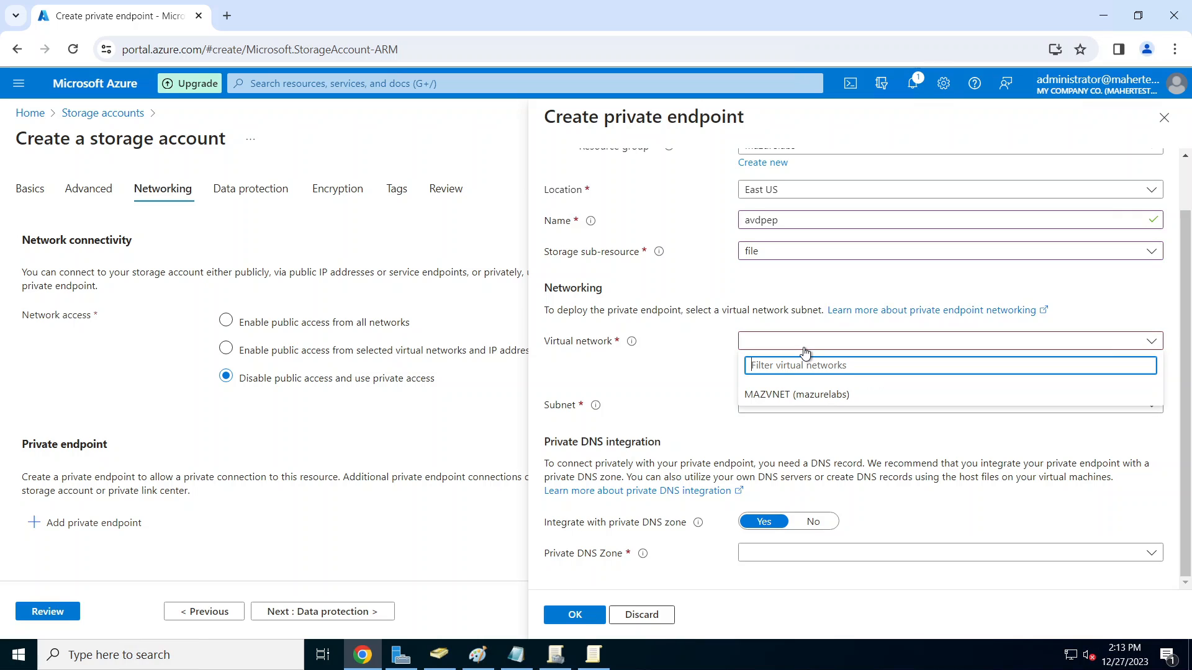
click(787, 391)
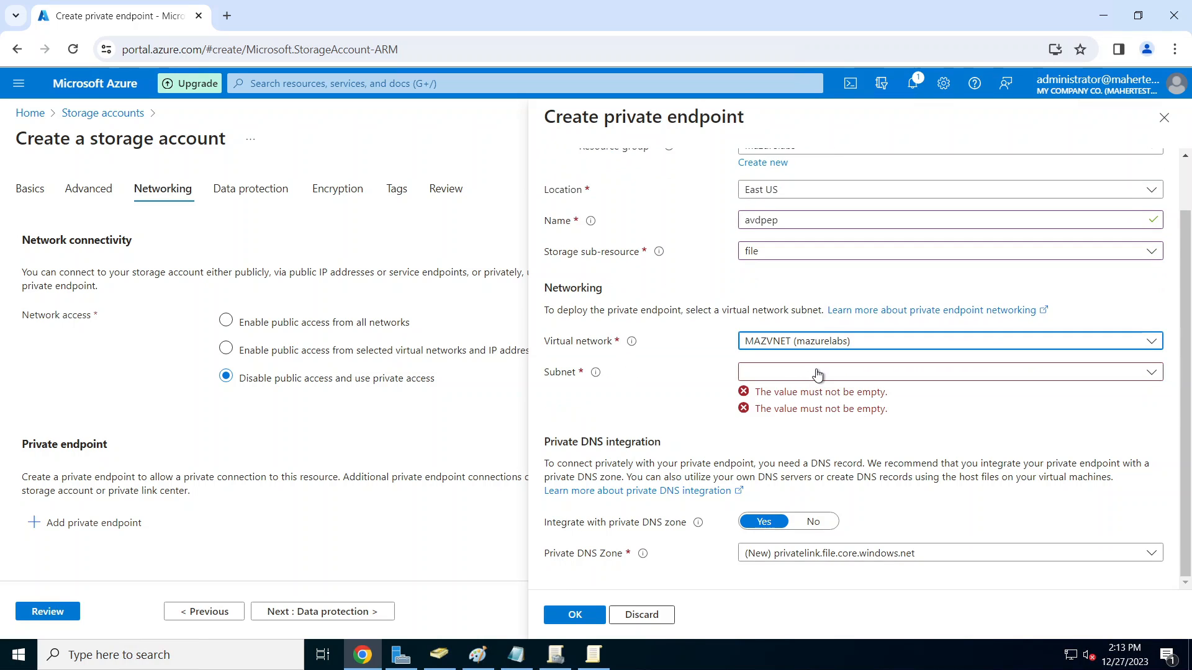
click(819, 373)
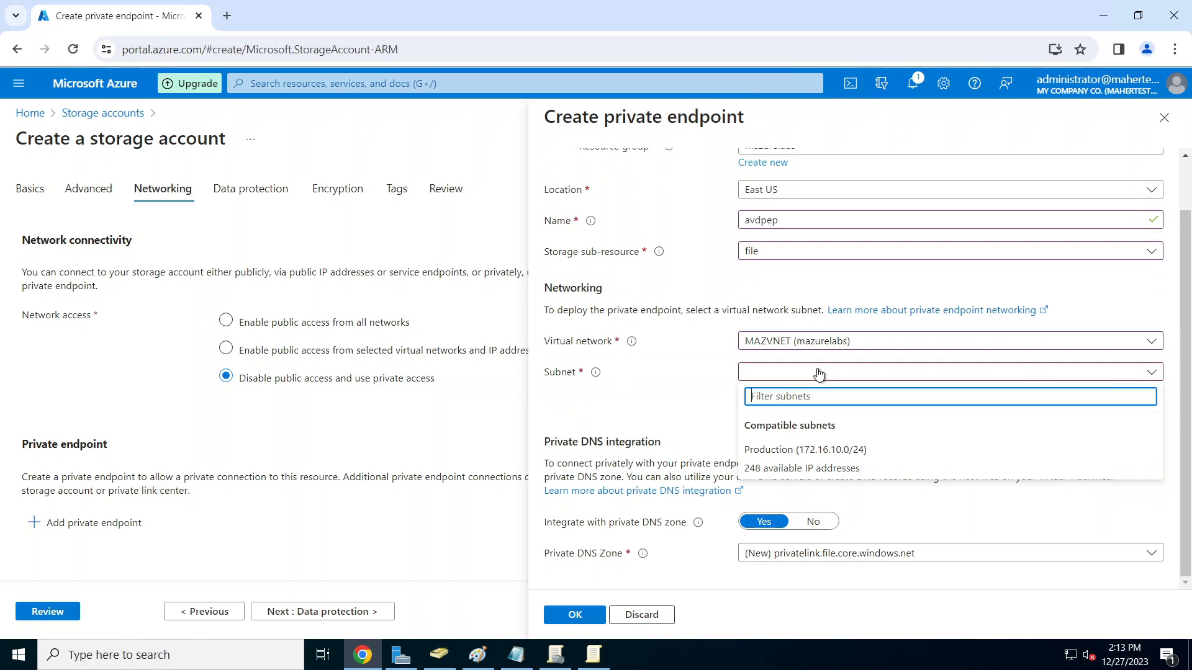
click(829, 470)
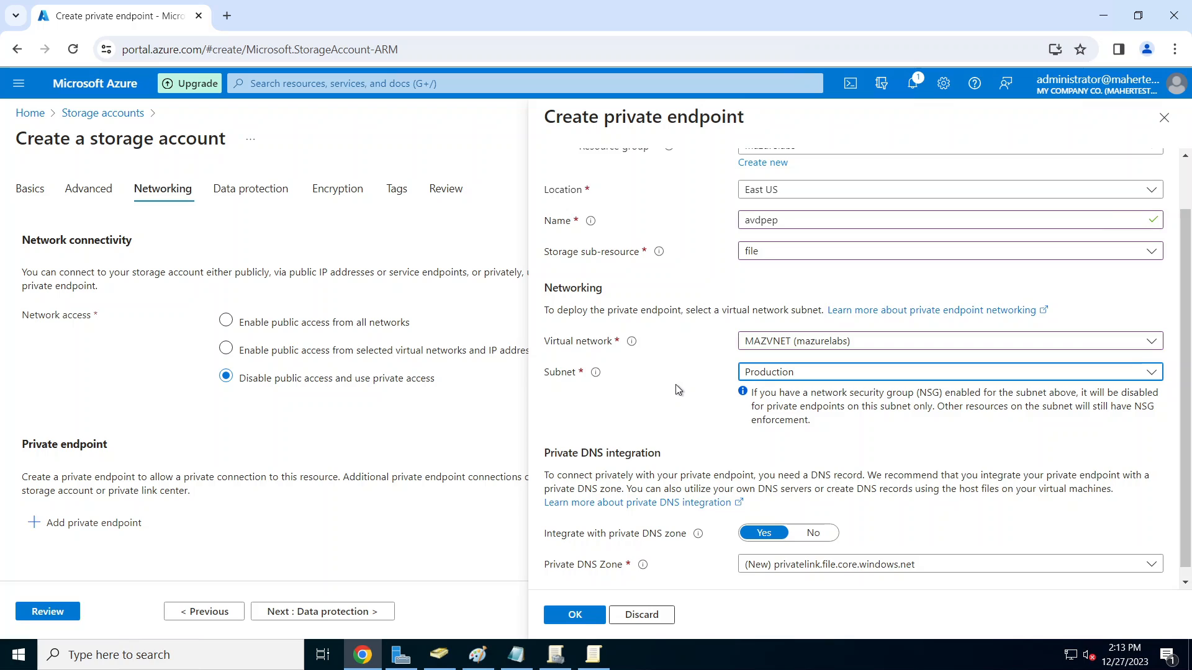
scroll(751, 406, down, 1)
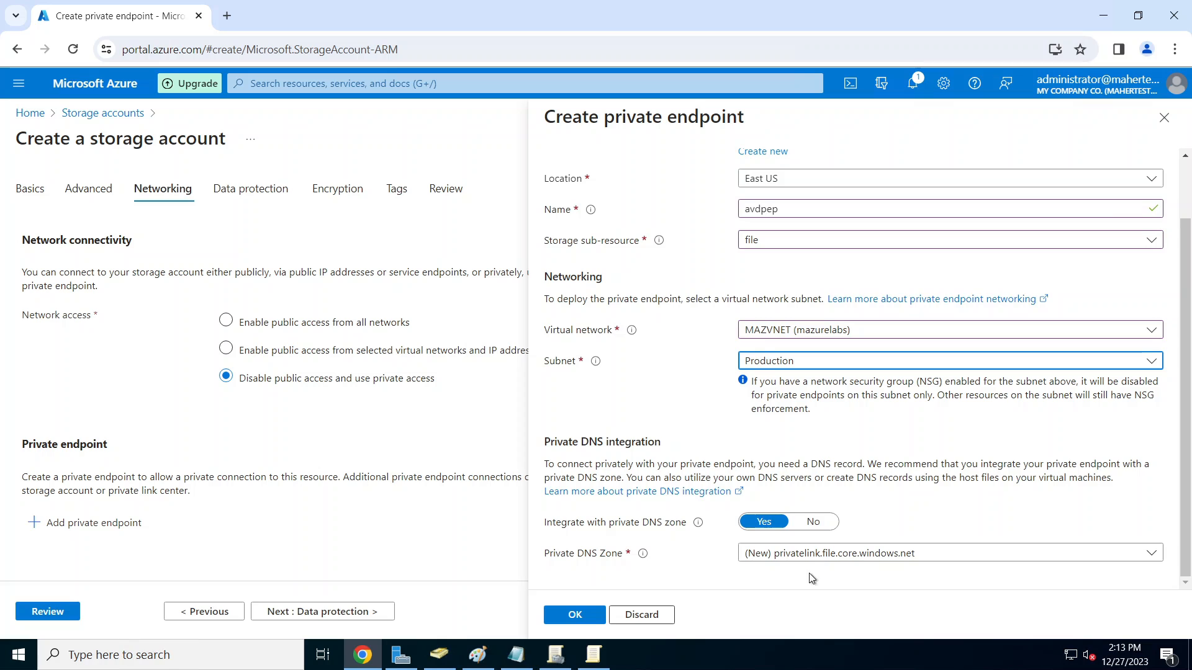
click(584, 616)
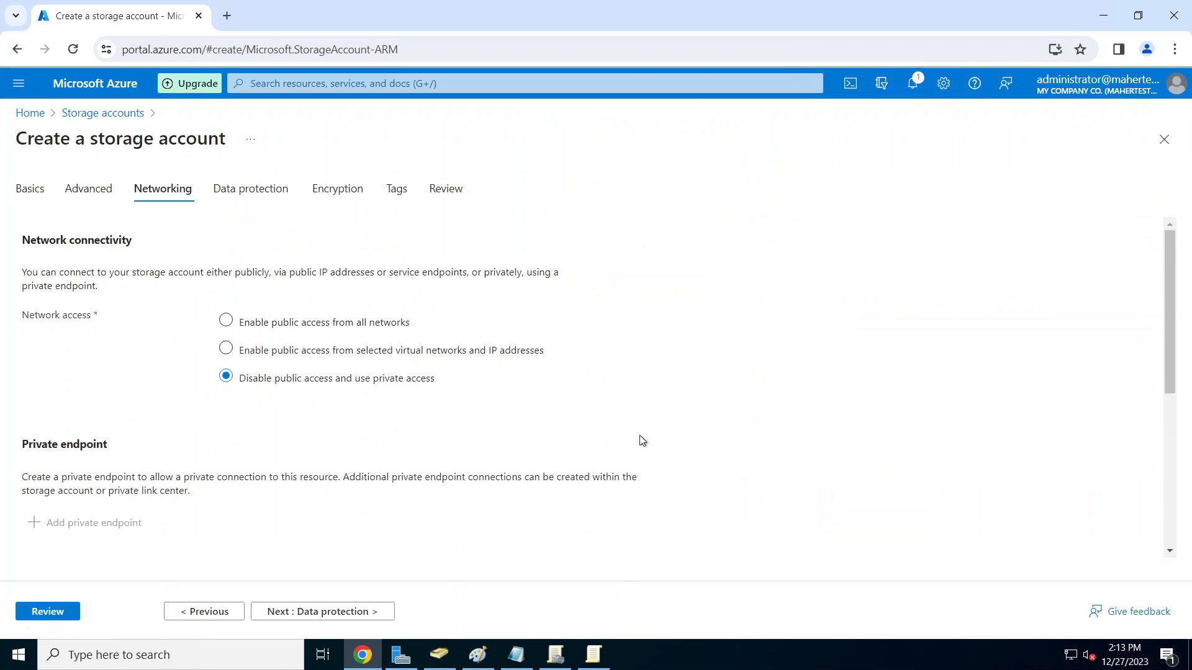
Step: Pass Data protection, Encryption and Review with defaults, then create the avdprofile24 storage account
scroll(646, 440, down, 3)
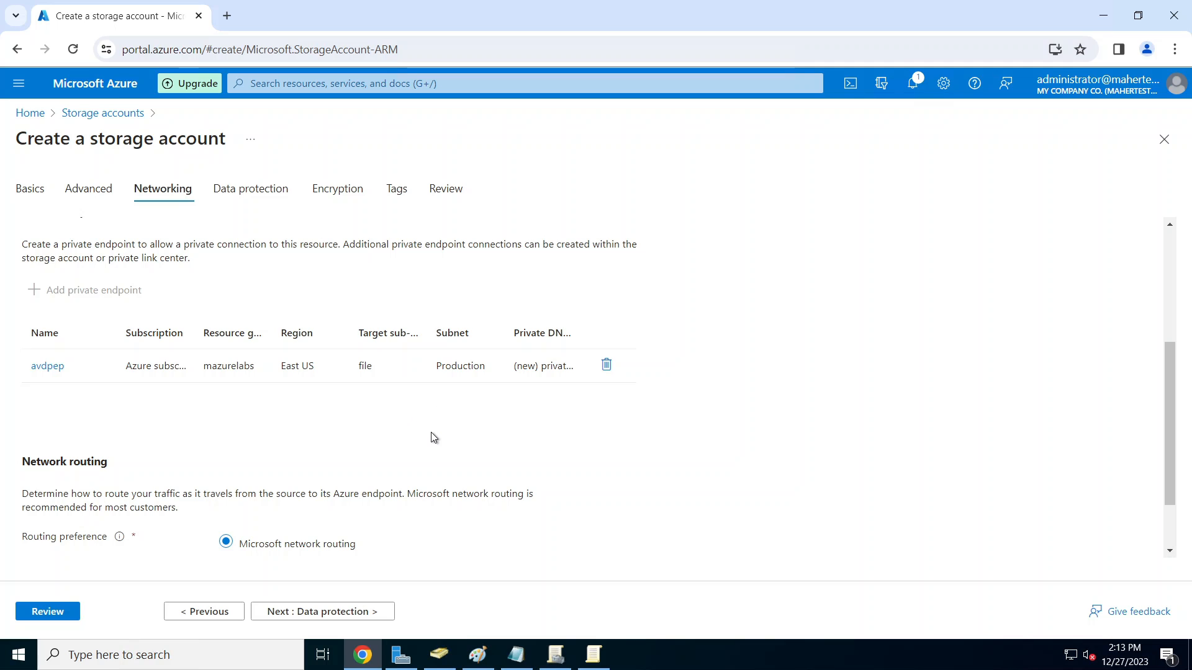
click(357, 612)
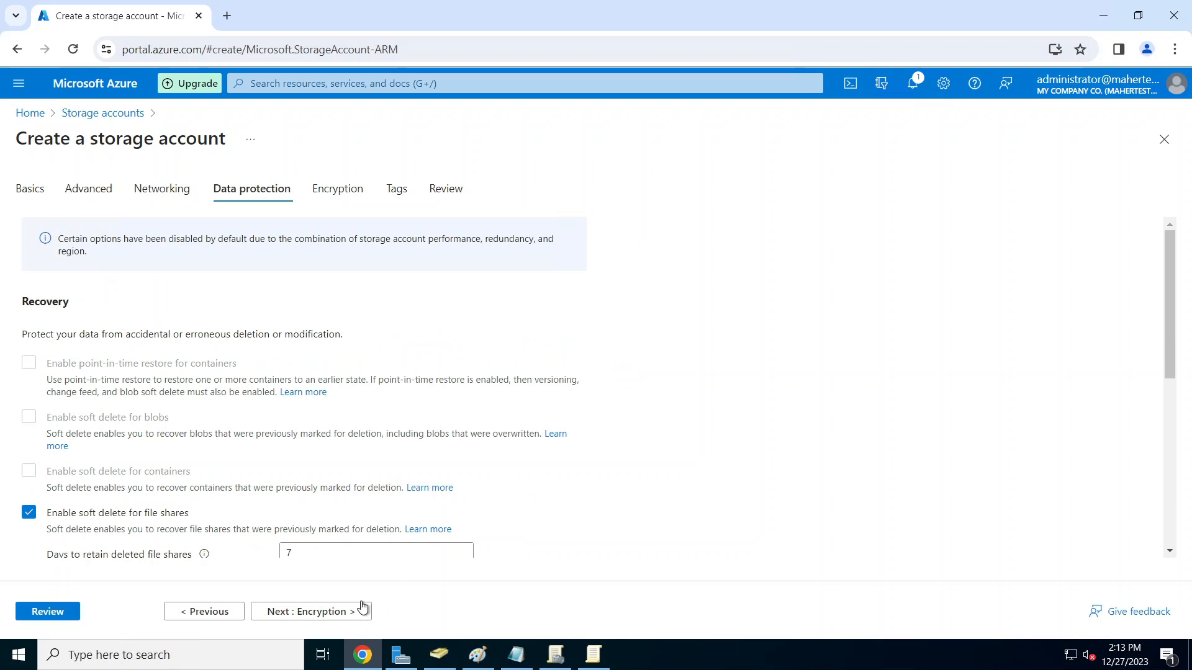
scroll(540, 484, down, 5)
scroll(540, 486, down, 1)
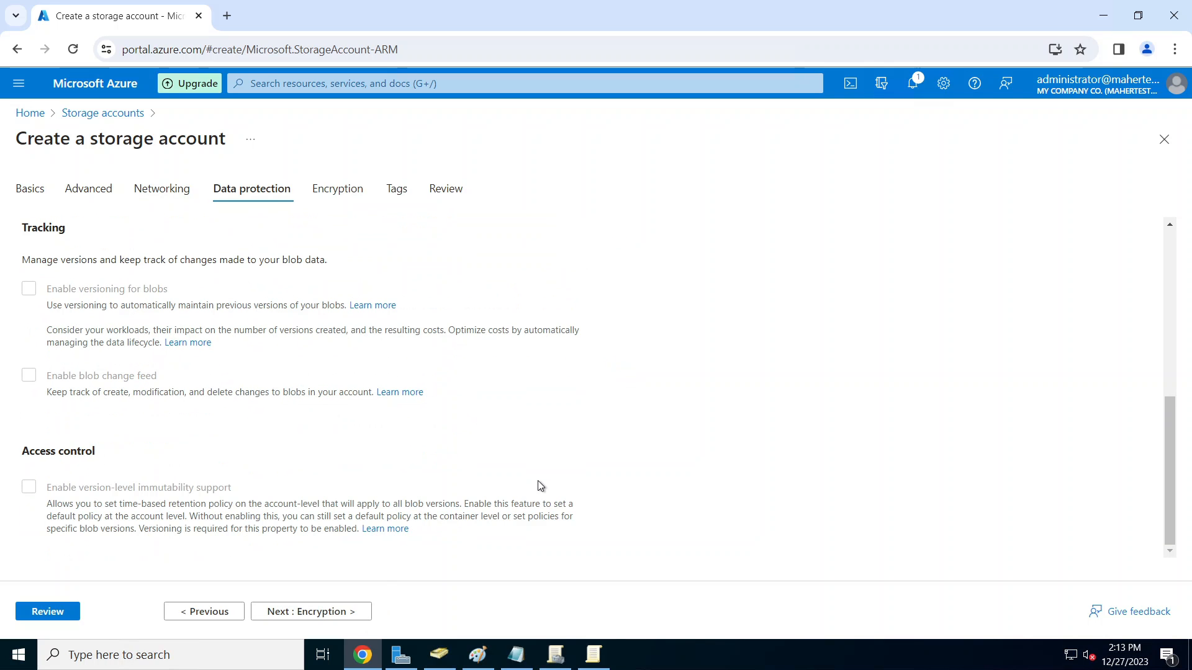
click(347, 611)
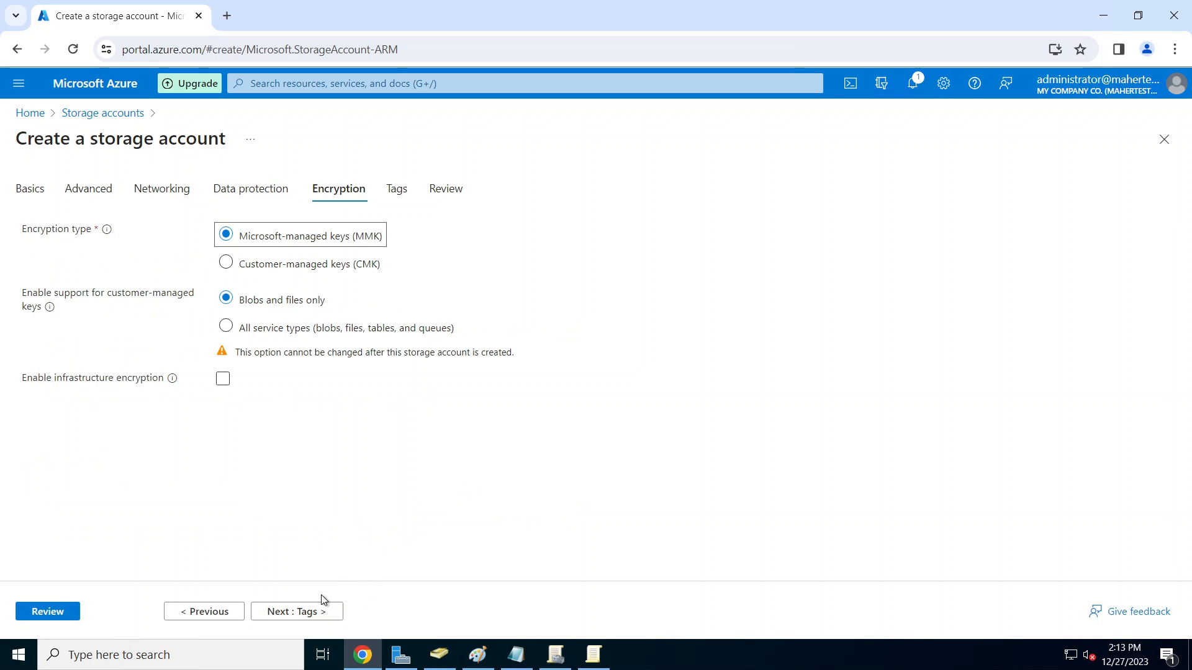
click(69, 613)
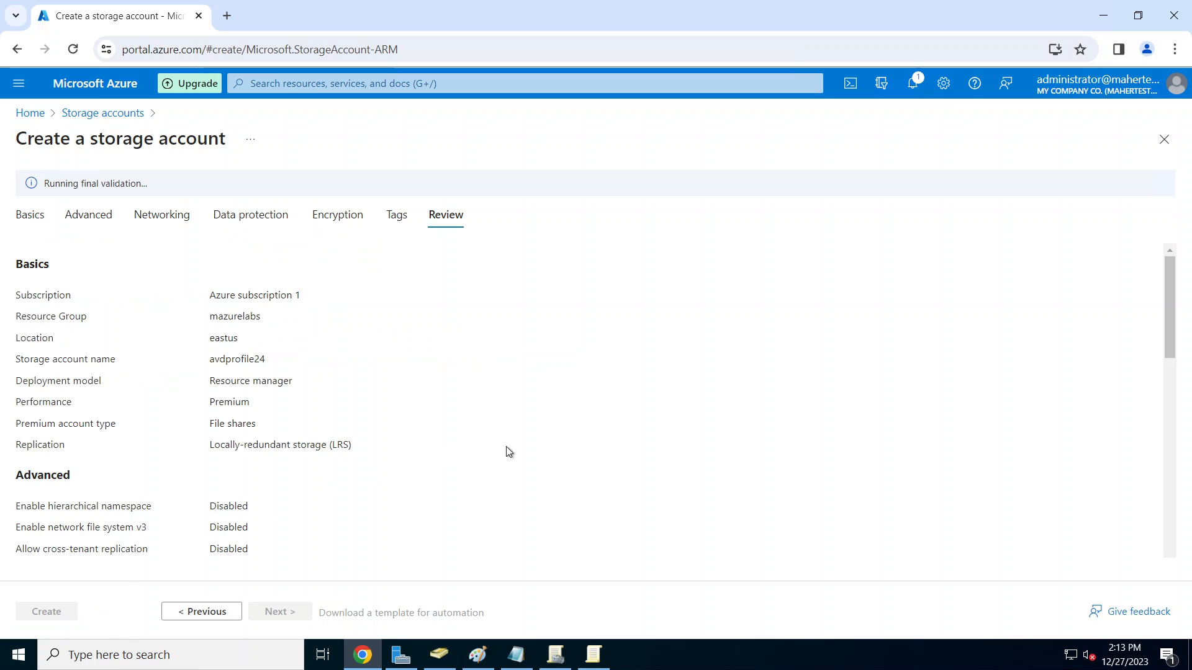
scroll(504, 497, down, 15)
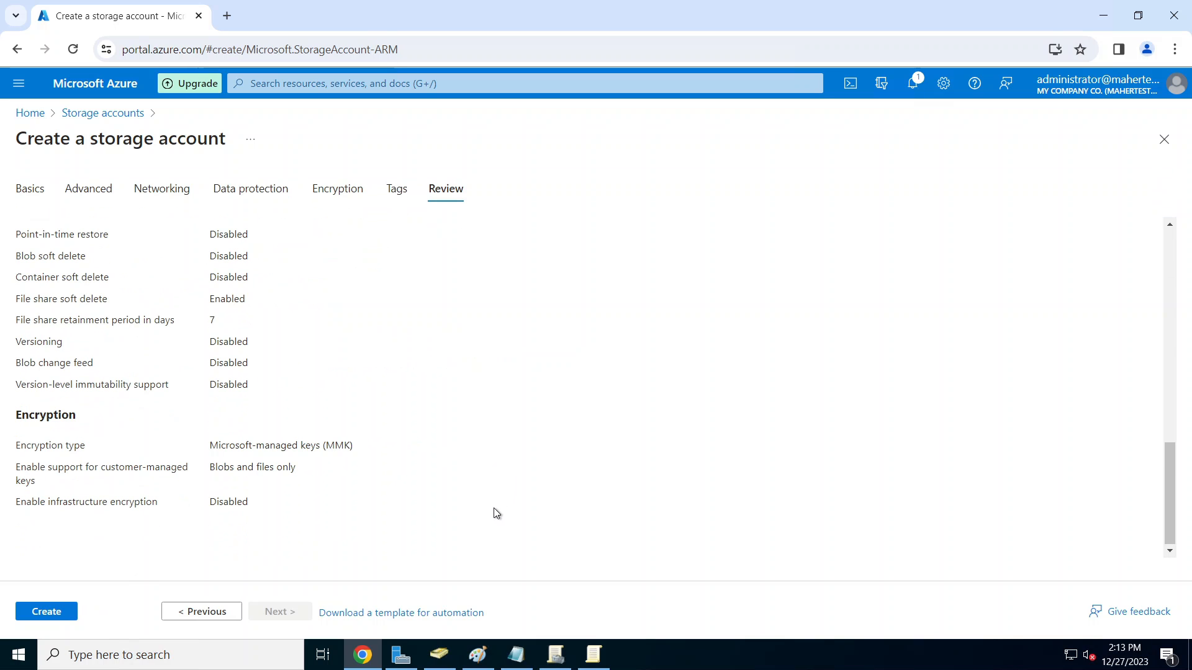
click(62, 613)
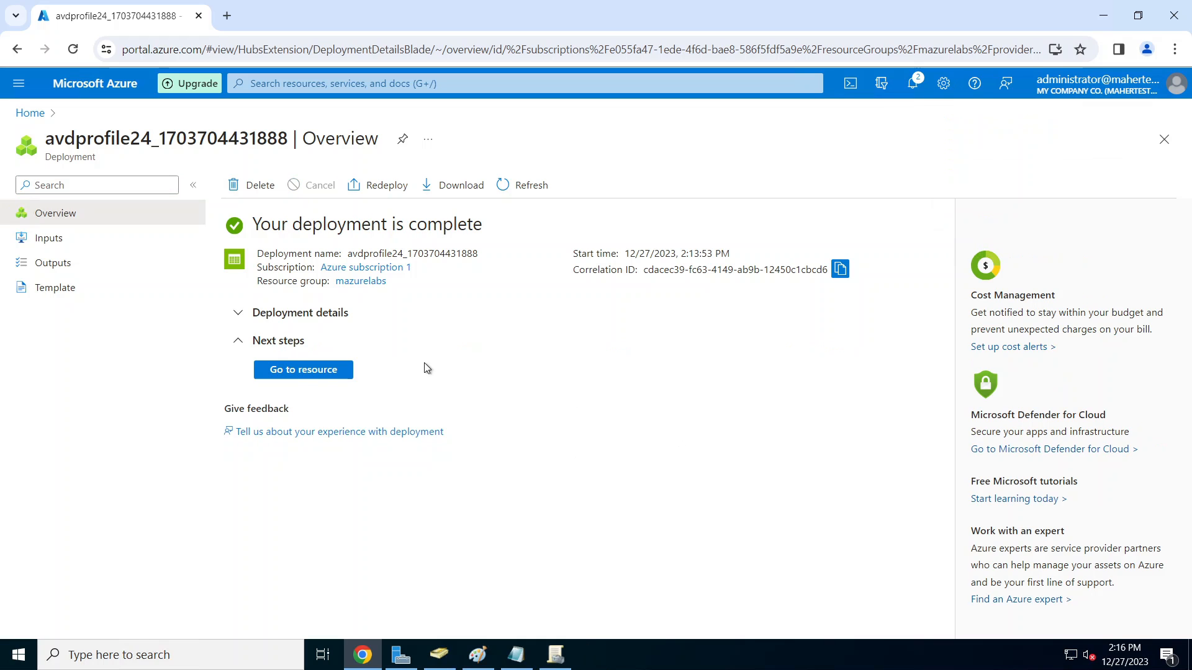
Step: Go to the deployed account's File shares and start a new file share
click(324, 367)
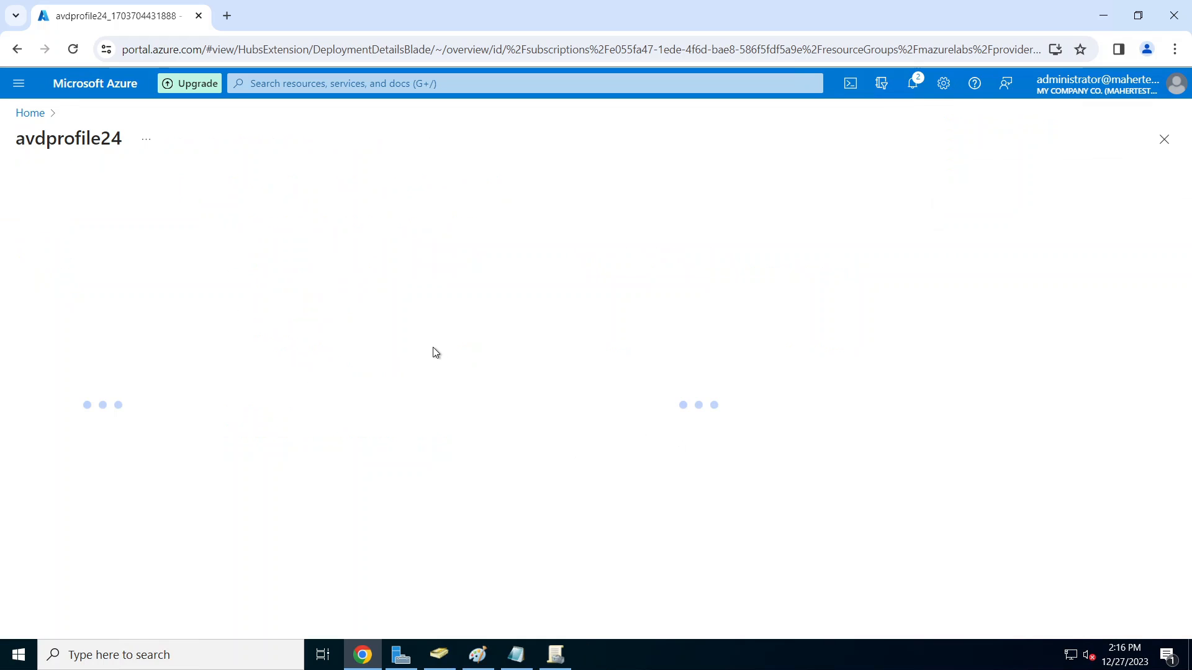
scroll(120, 401, down, 3)
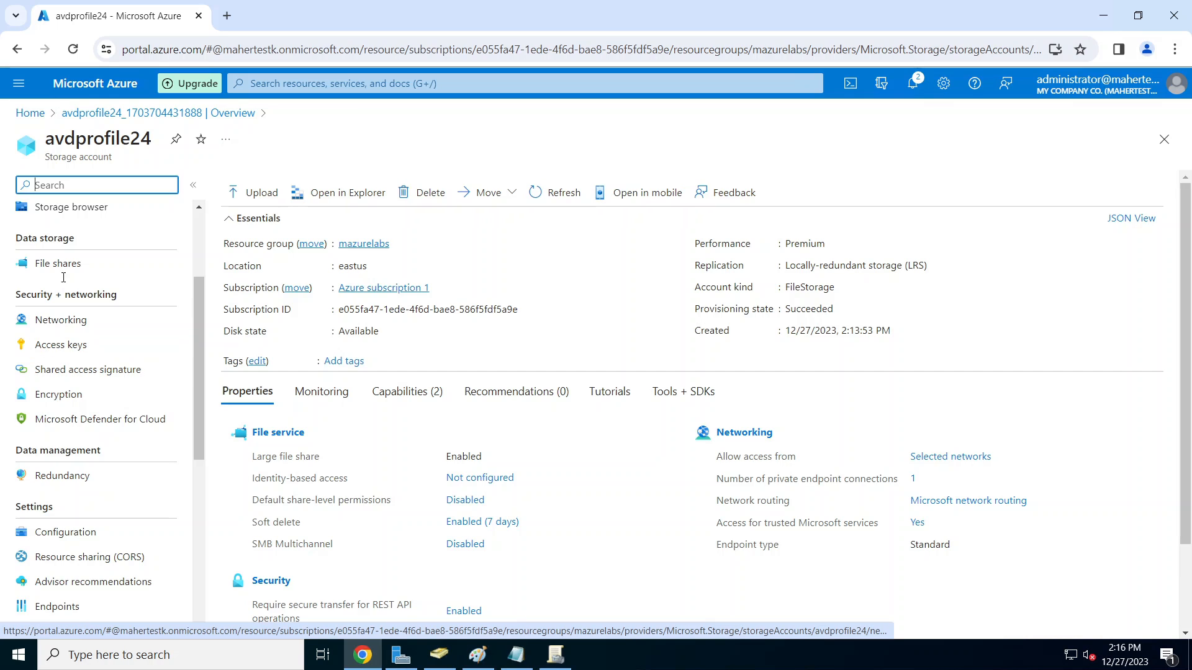
click(81, 266)
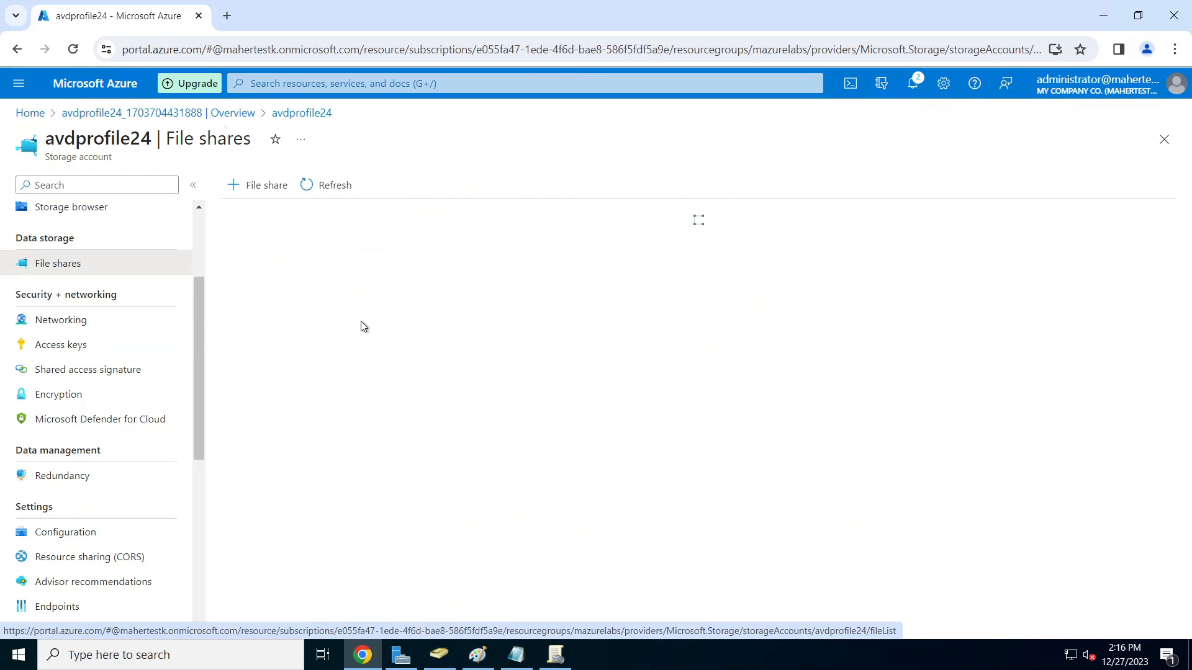
click(256, 187)
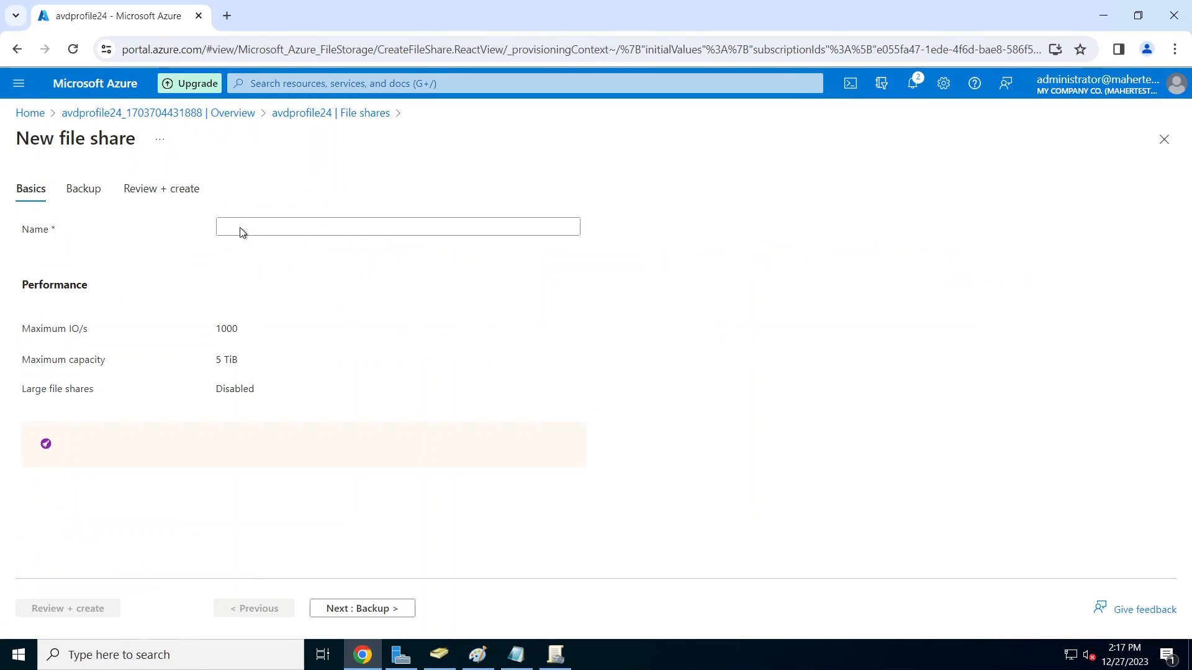
Step: Enter usersprofile as the share name and 100 GiB as provisioned capacity
click(284, 319)
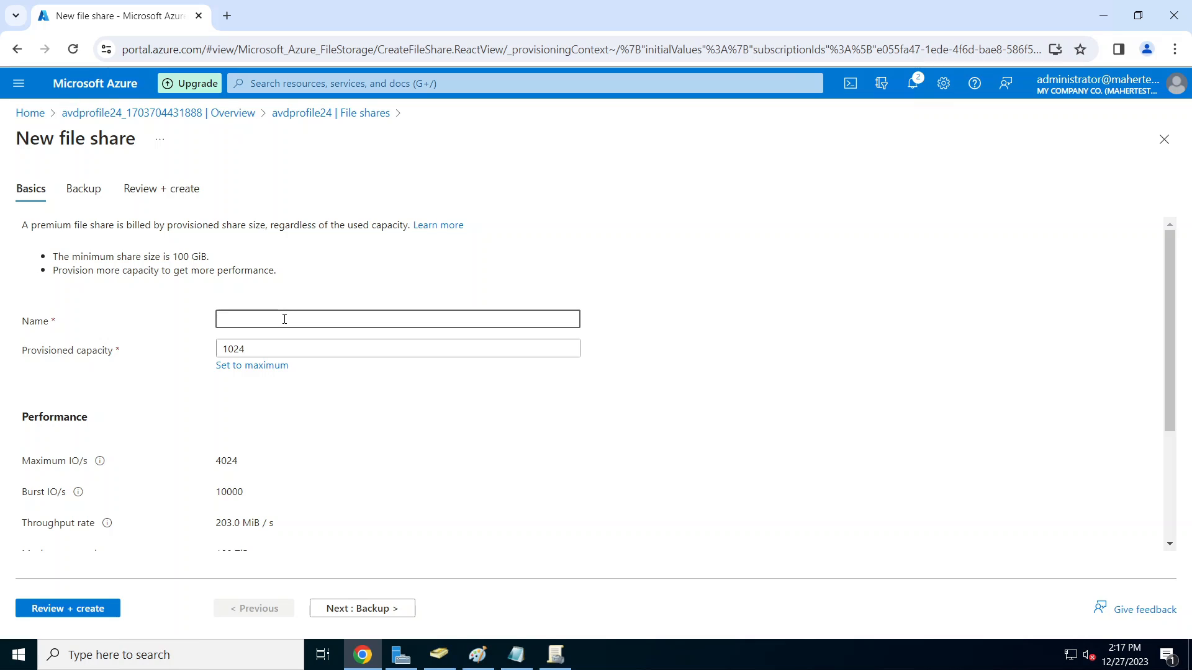
text(a)
key(BackSpace)
text(users)
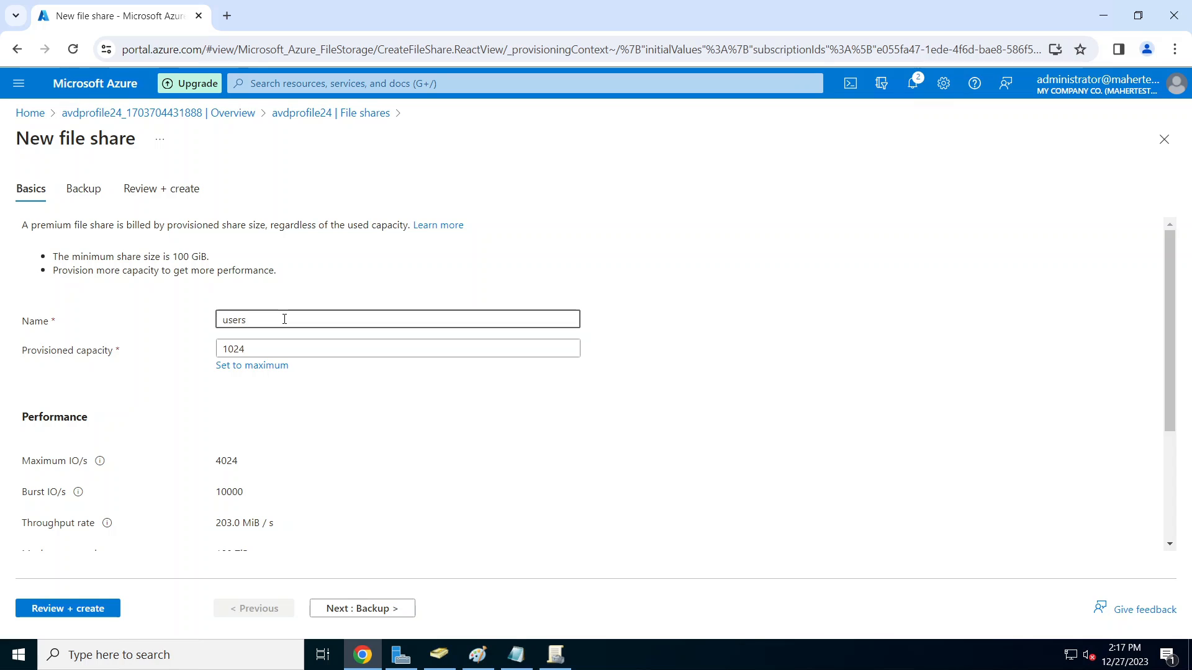
text(profile)
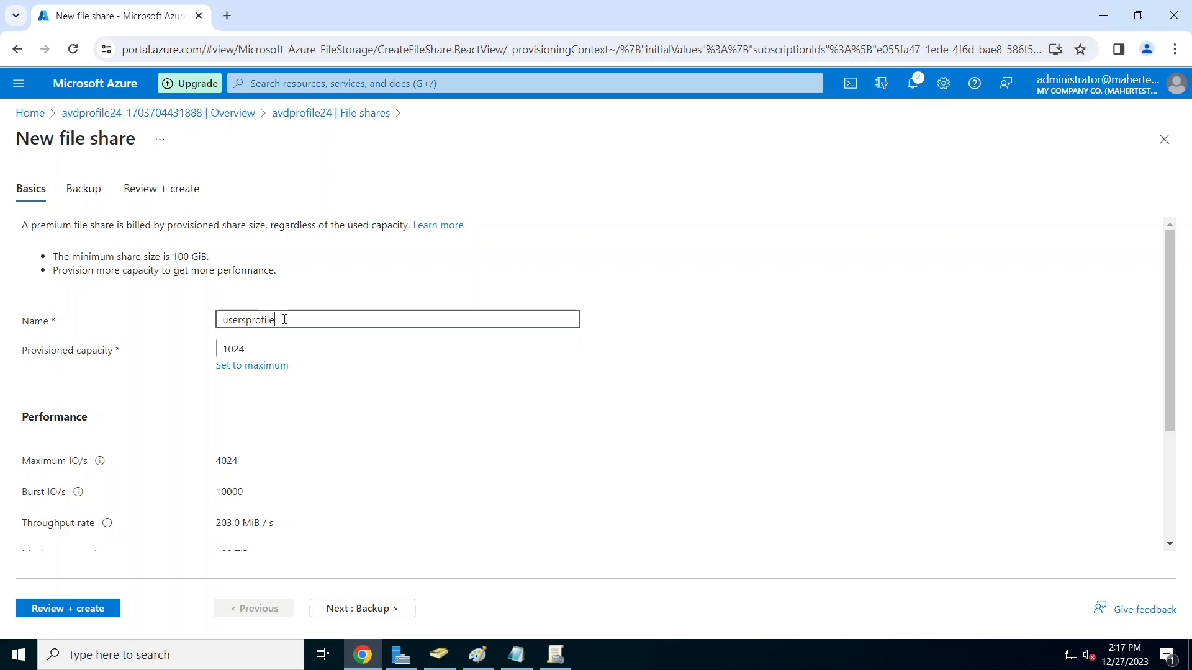
click(287, 350)
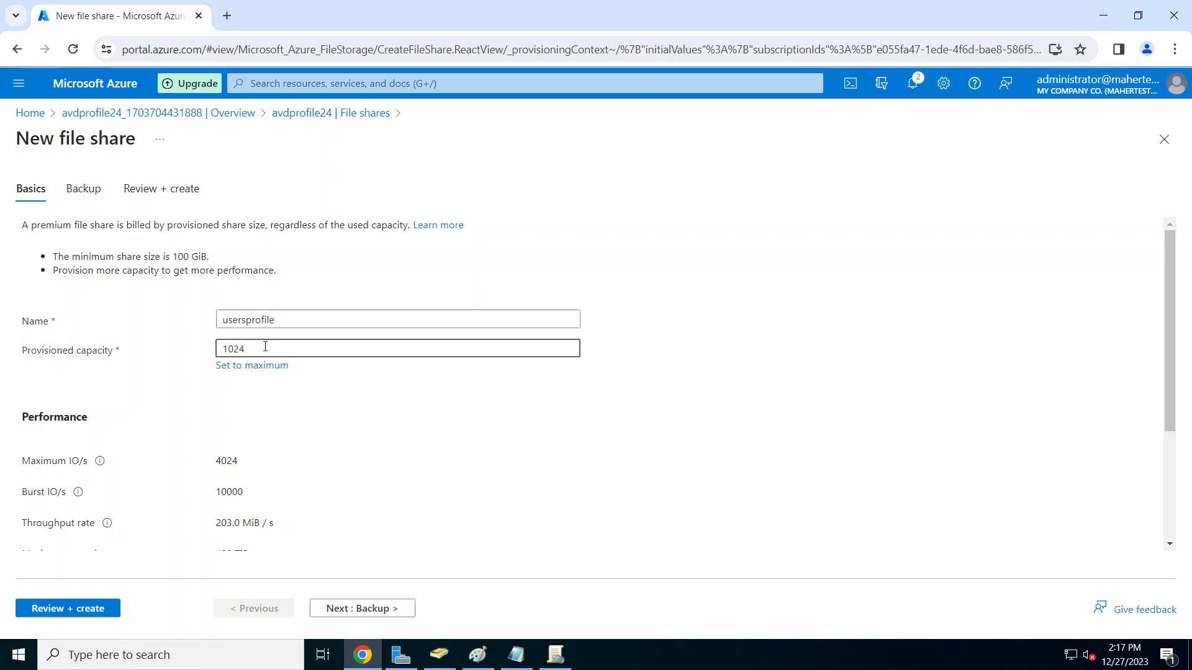
key(ctrl+a)
text(250)
click(698, 396)
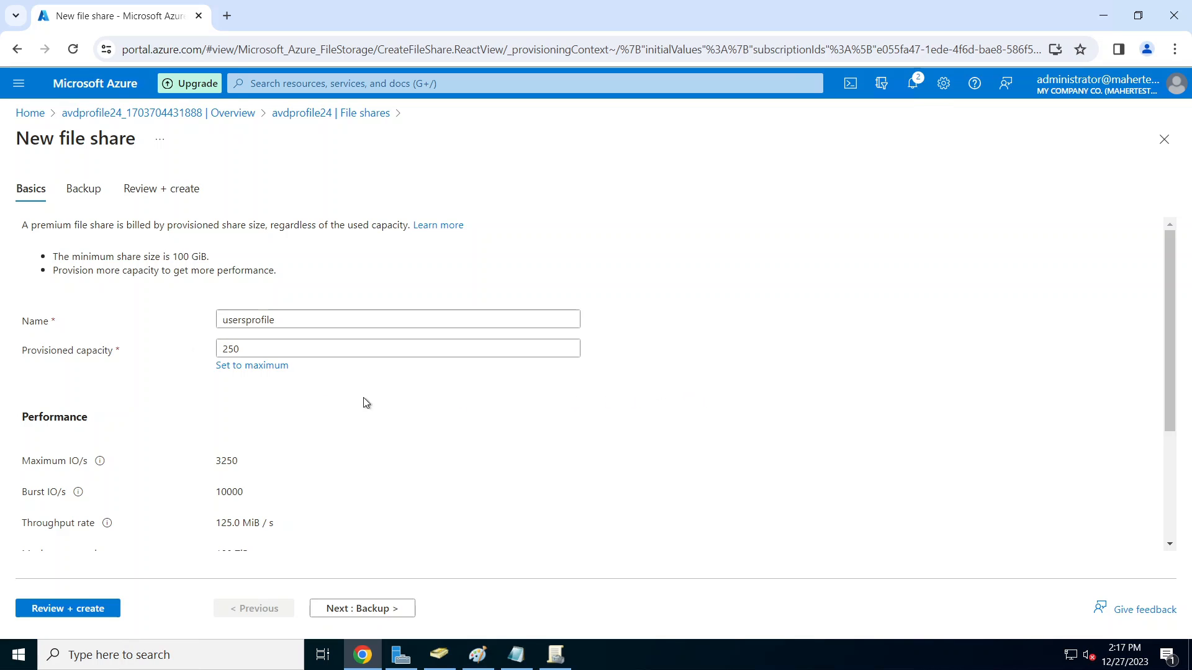
scroll(423, 455, down, 1)
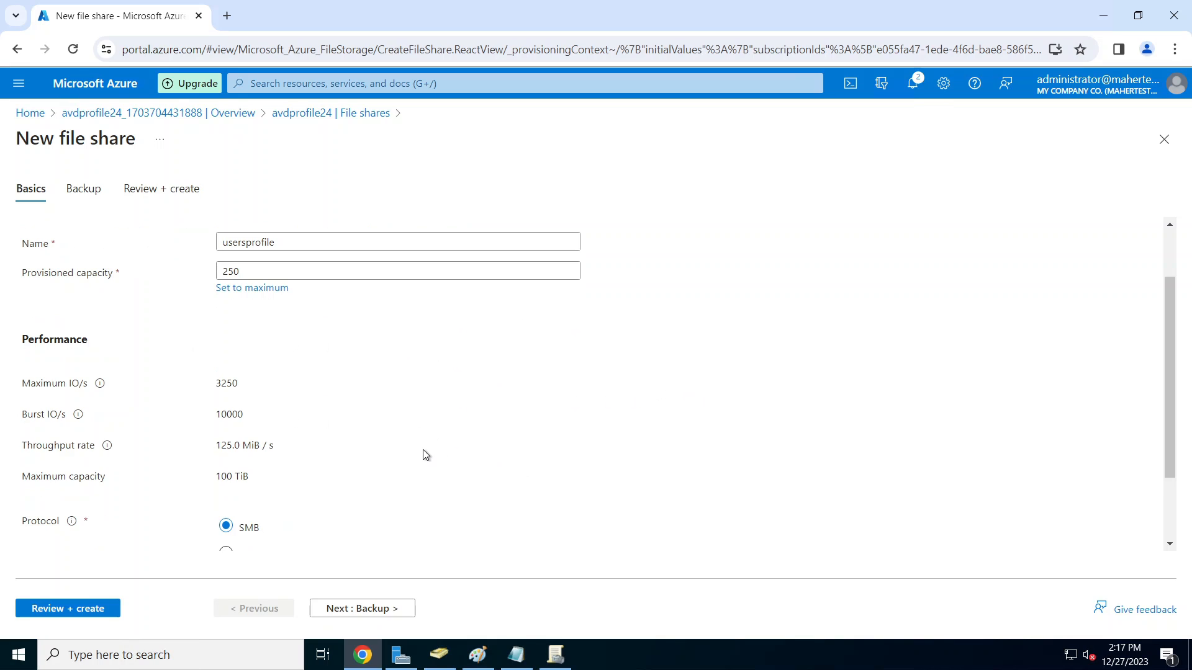
click(228, 271)
key(ctrl+a)
text(100)
click(506, 421)
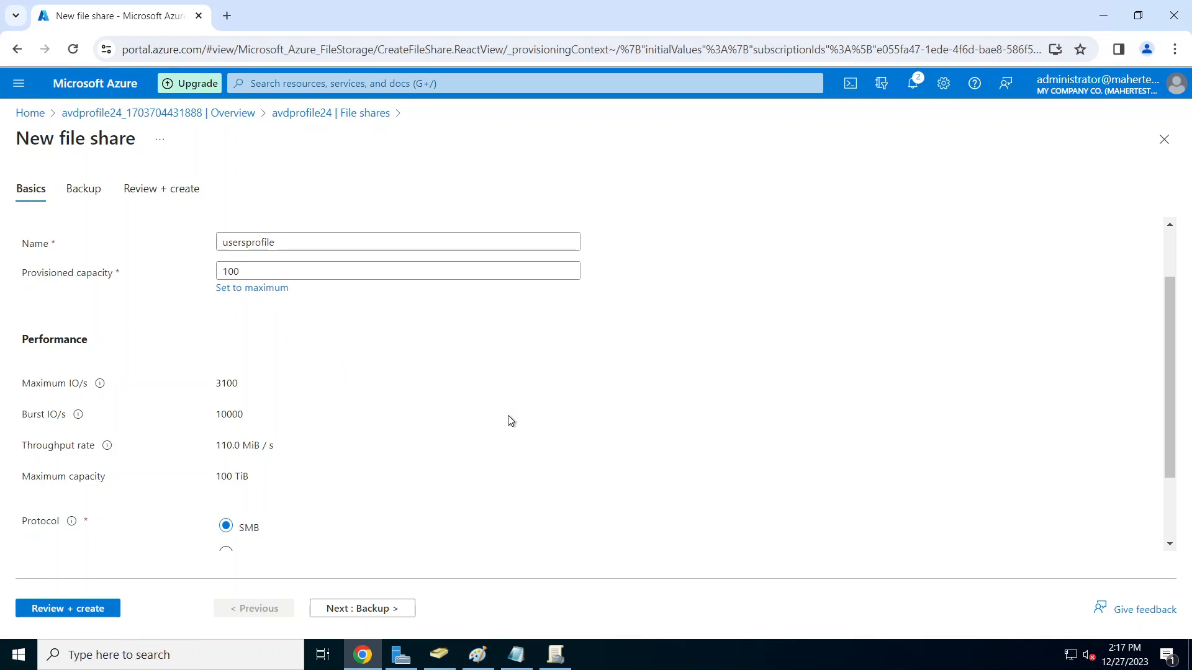
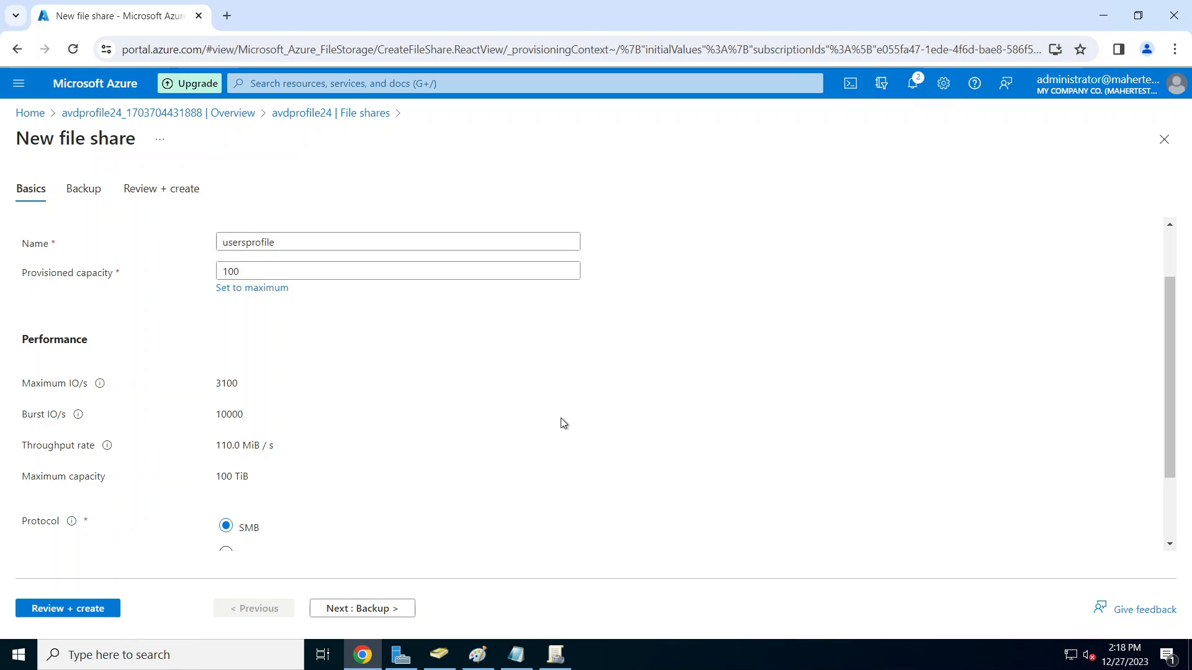
Step: Create the 100 GiB usersprofile share with backup disabled, then go to avdprofile24's Networking settings
scroll(562, 423, down, 3)
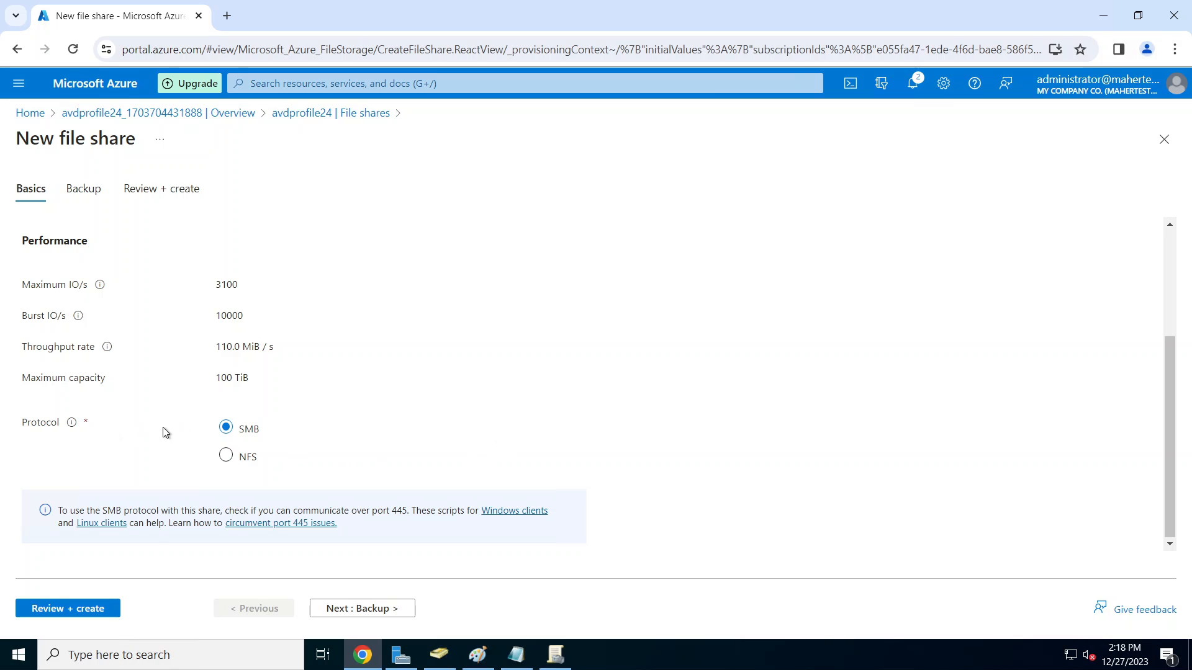
click(383, 610)
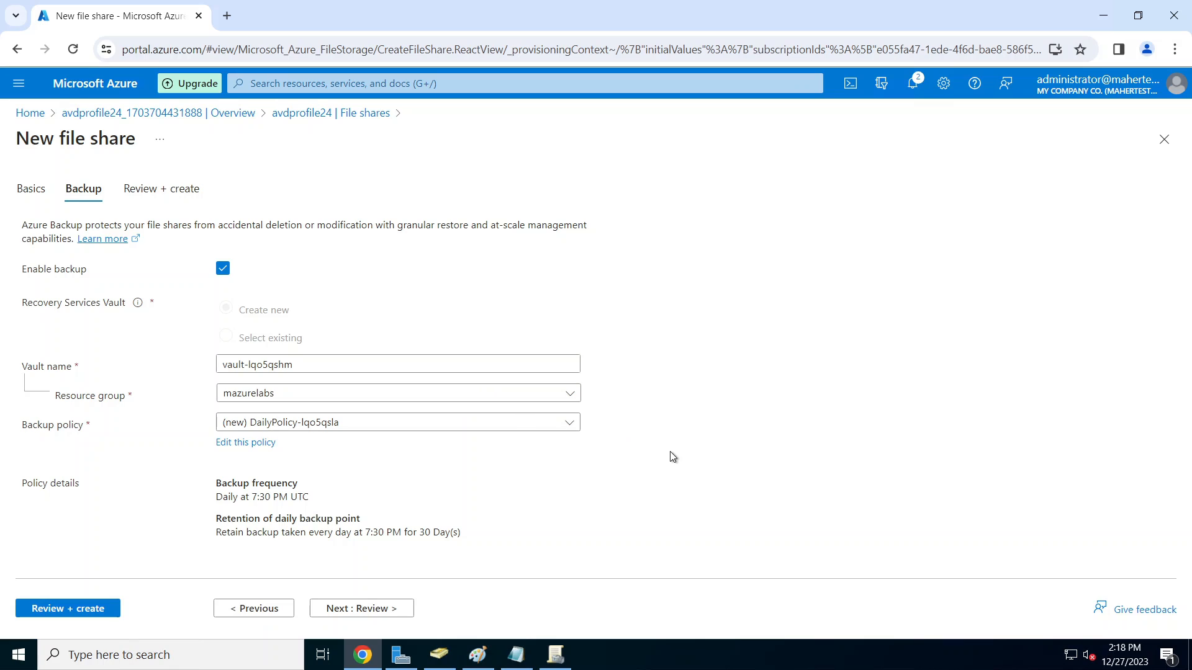
click(223, 269)
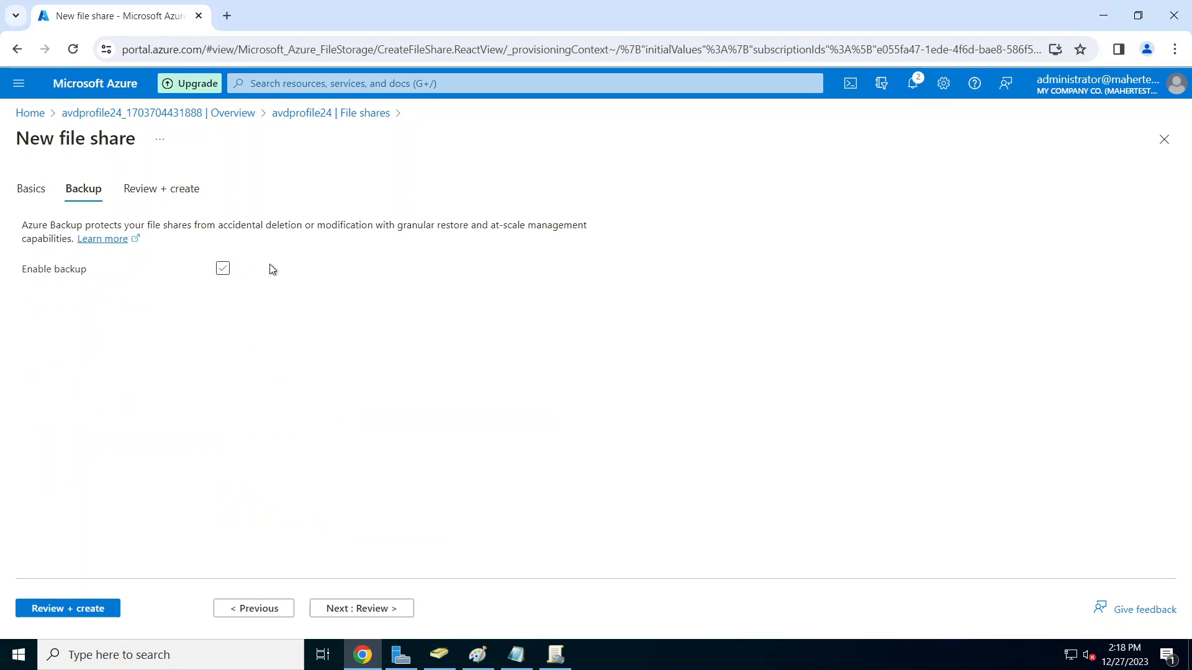
click(87, 615)
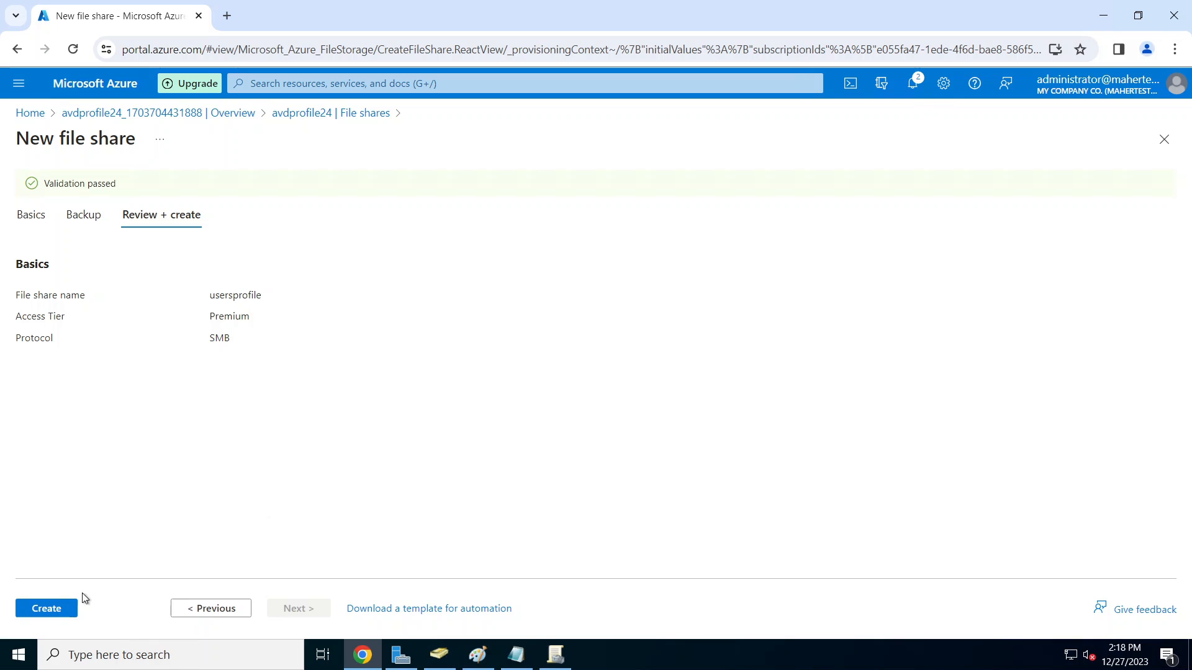
click(54, 613)
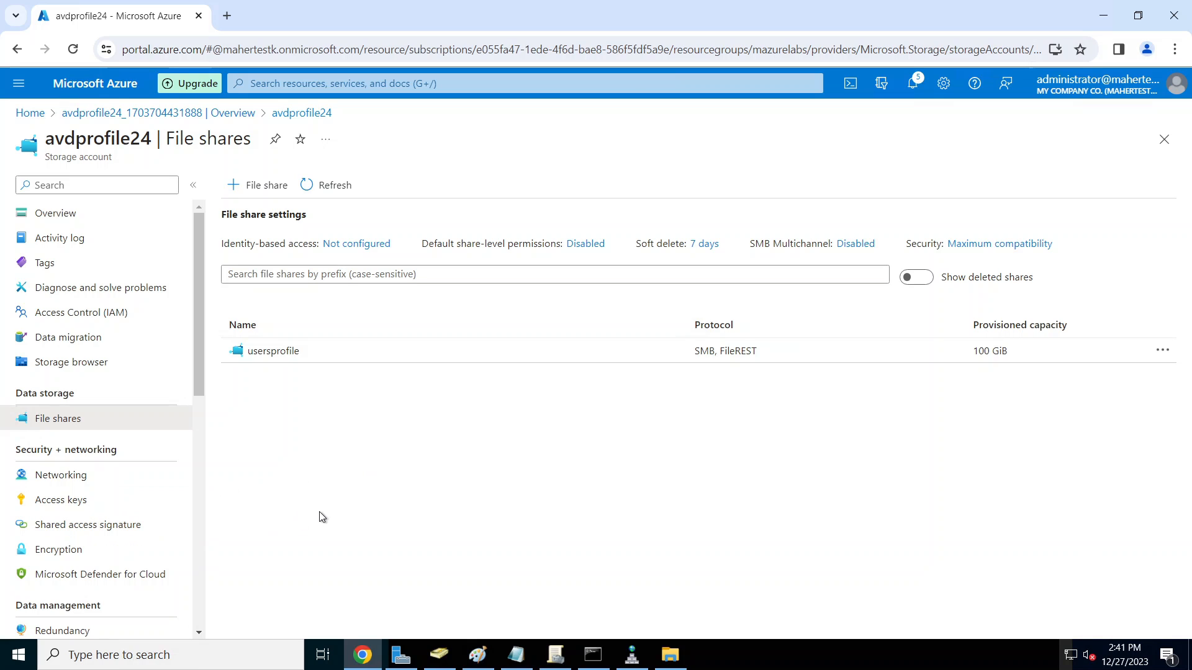
click(77, 484)
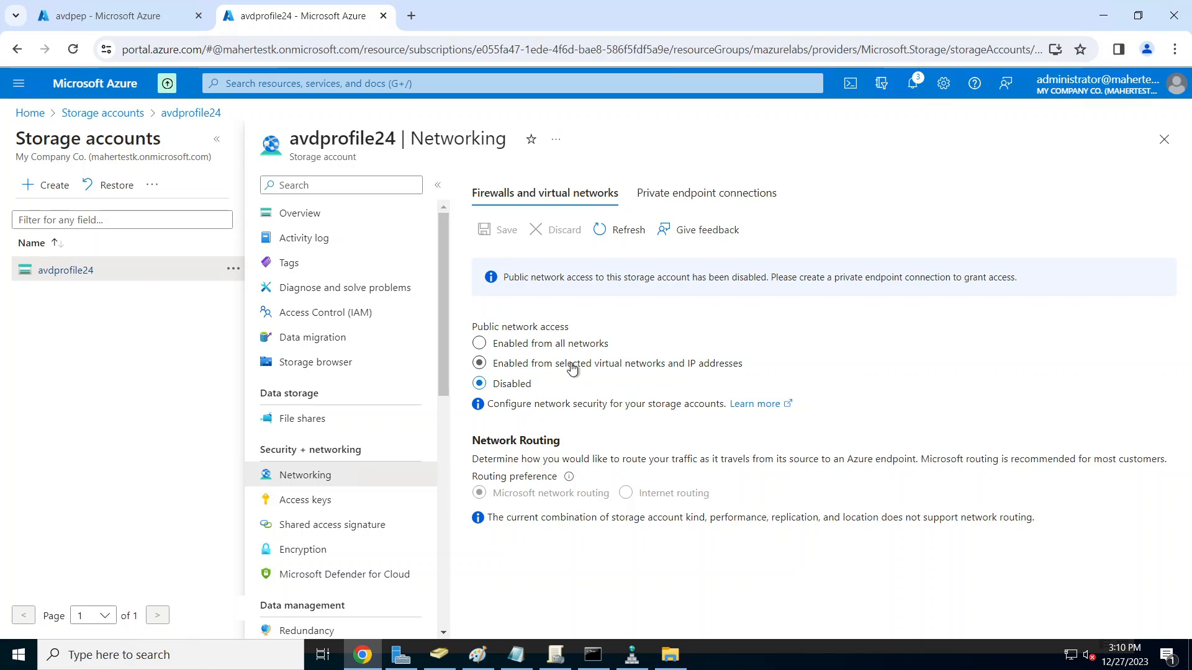
Step: Limit avdprofile24 public access to selected virtual networks and IPs, save, and view private endpoint connections
click(598, 367)
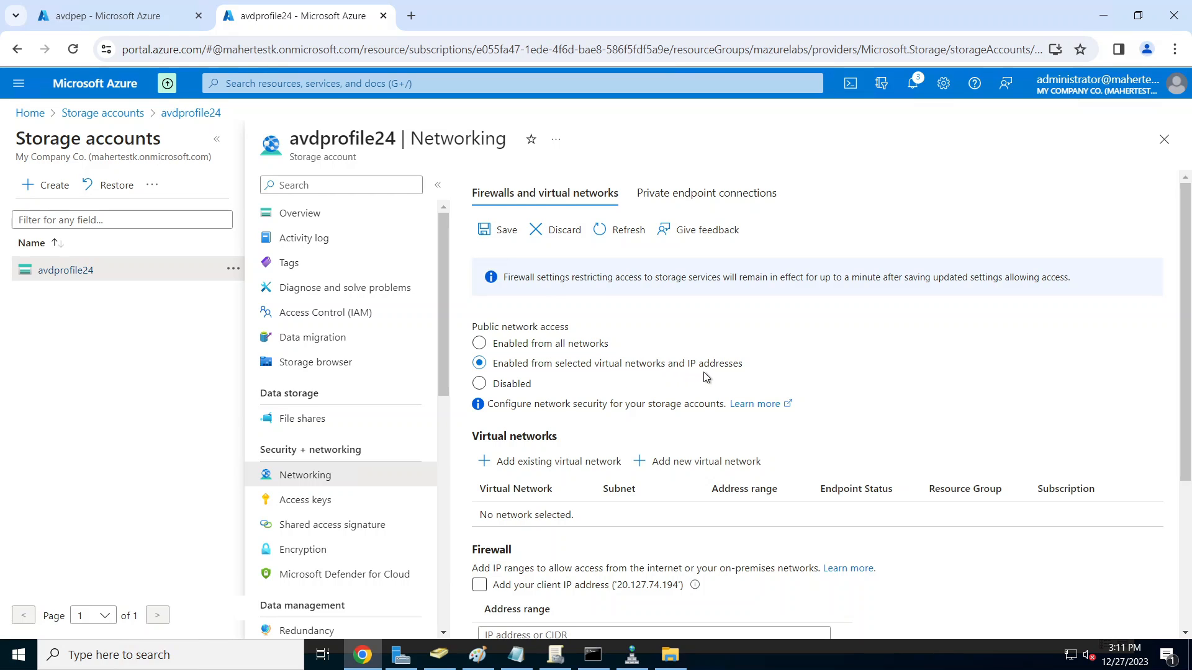
click(494, 231)
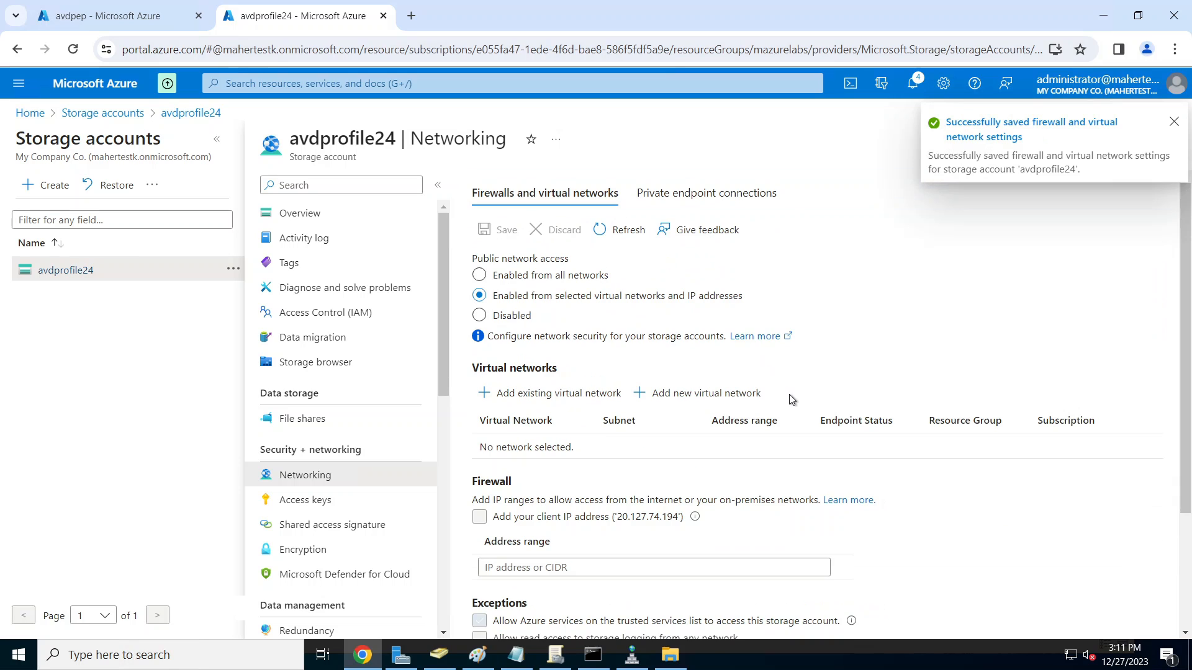
click(1174, 122)
click(744, 199)
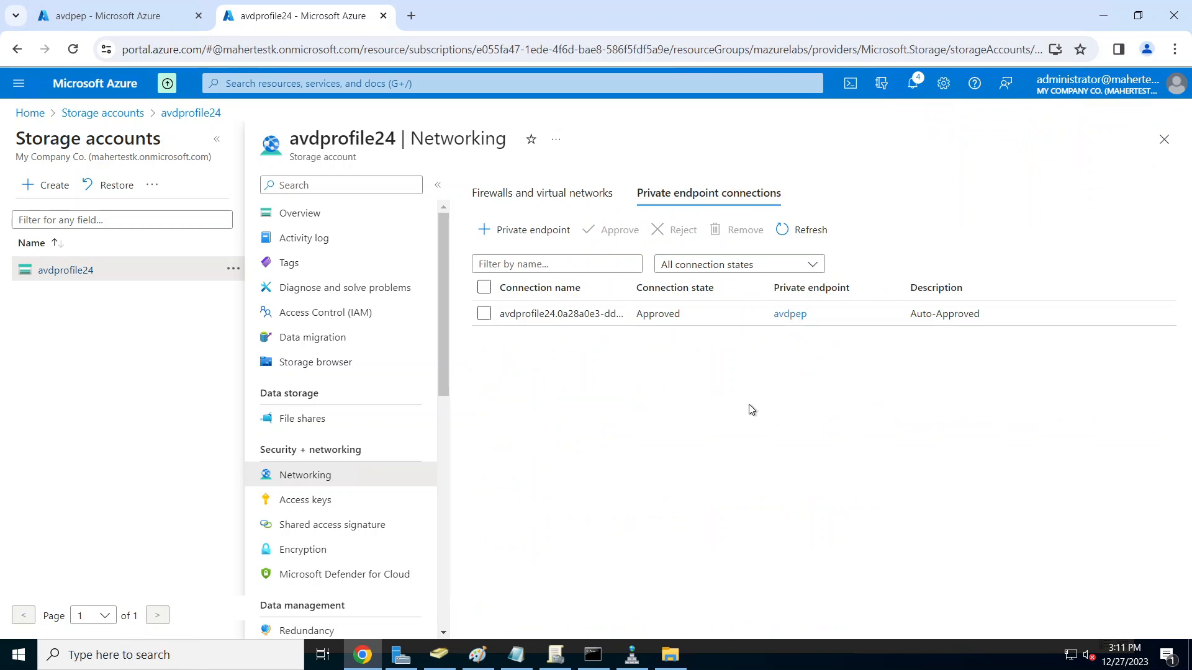
Step: Copy the FQDN avdprofile24.file.core.windows.net from the avdpep private endpoint's DNS configuration
click(790, 313)
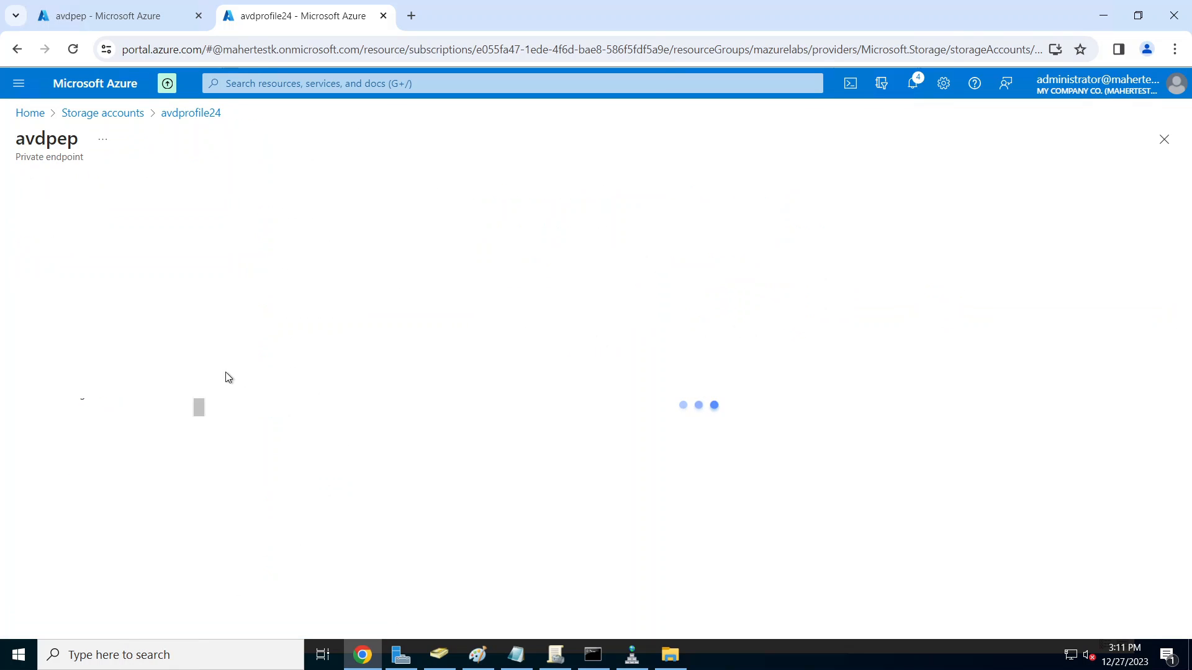
click(63, 397)
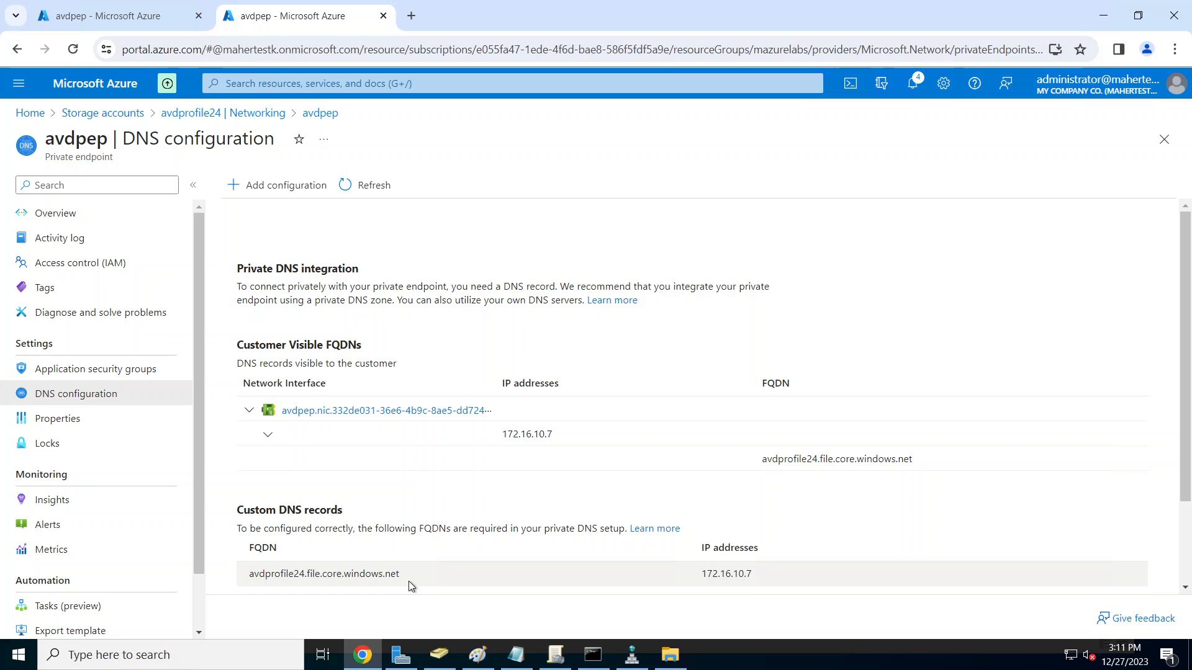
drag(401, 574, 236, 579)
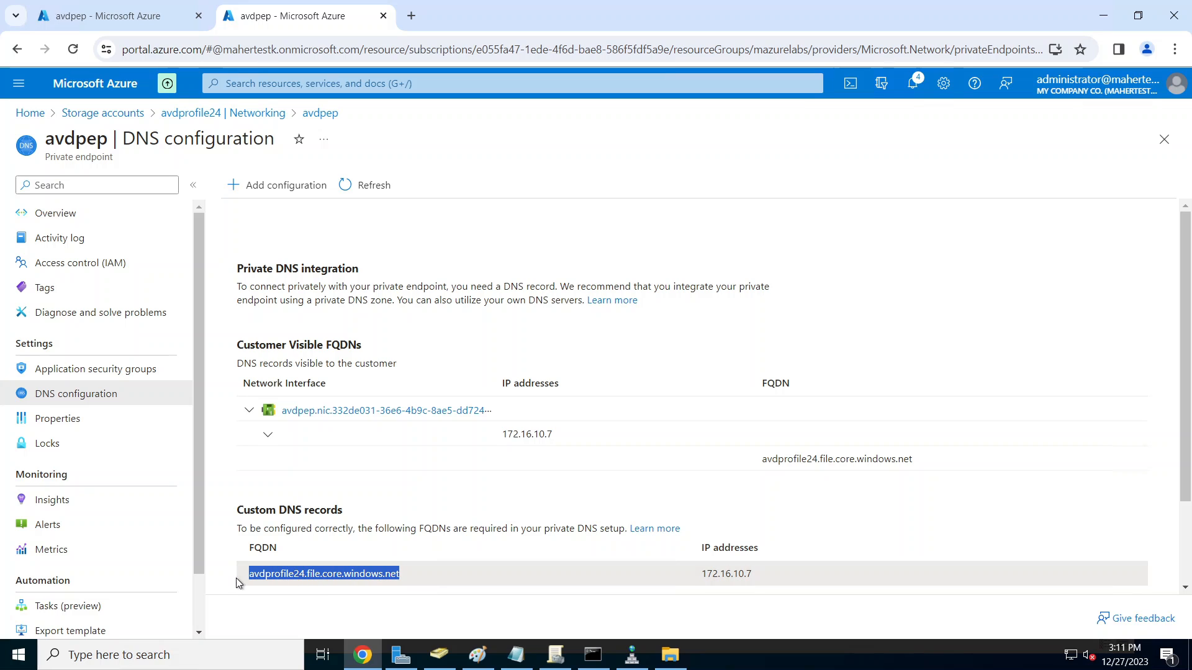
right_click(279, 575)
click(338, 413)
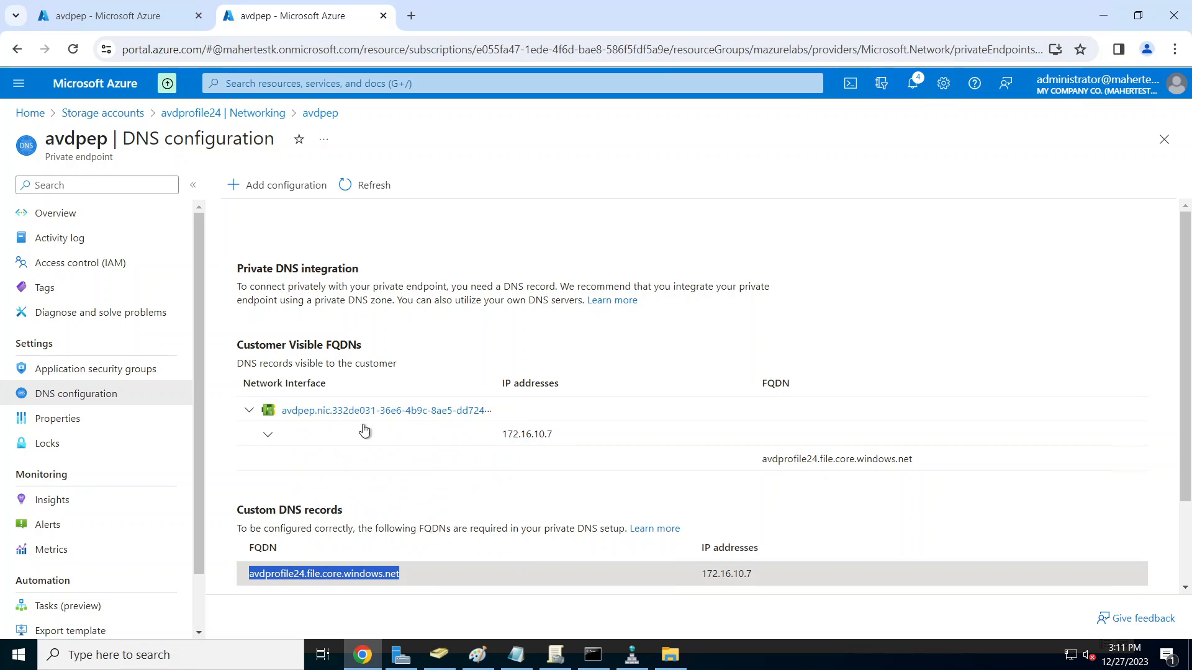
click(593, 654)
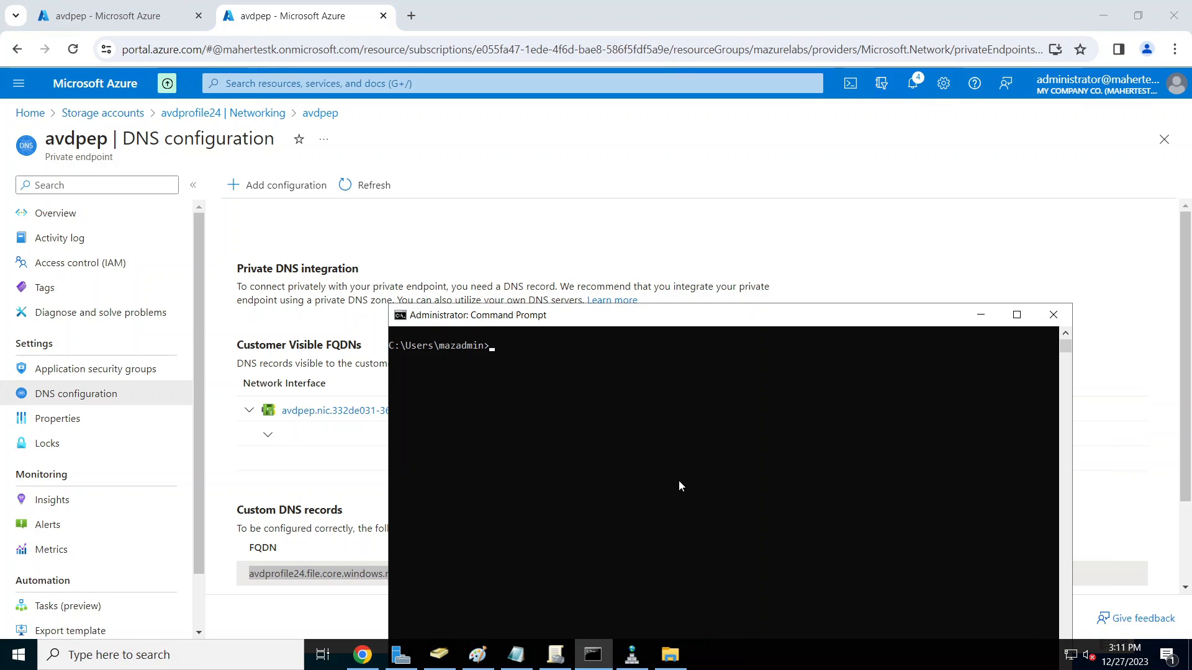
Step: Ping avdprofile24.file.core.windows.net from Command Prompt to test how it resolves
text(ping)
key(ctrl+v)
key(Return)
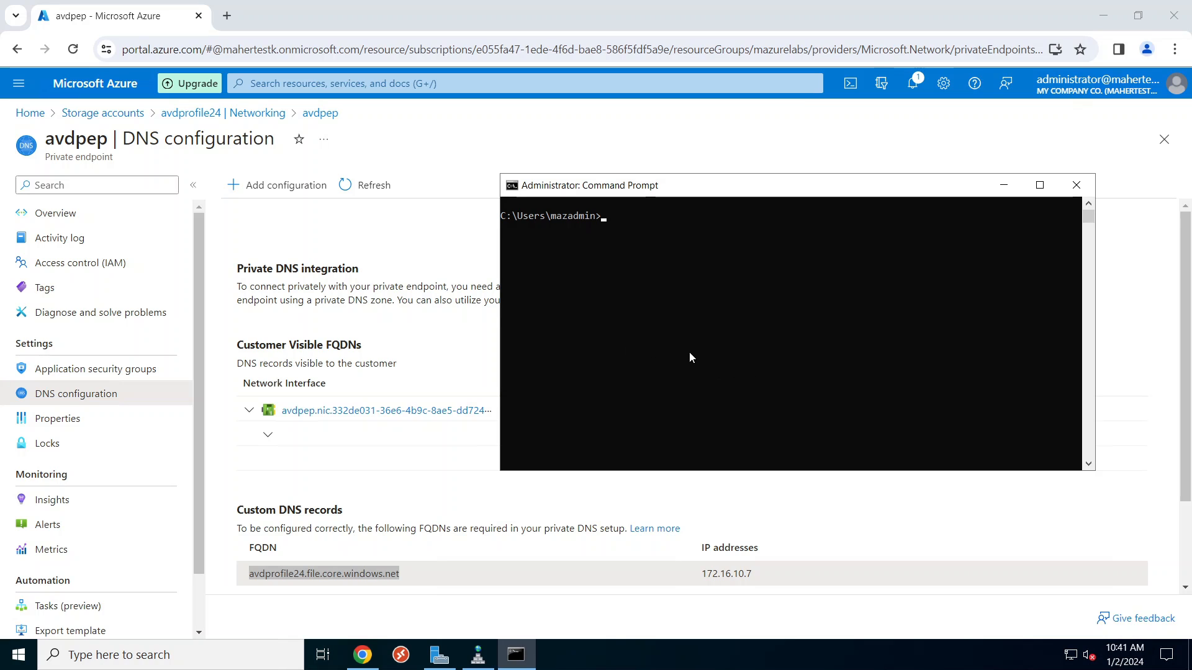
click(477, 655)
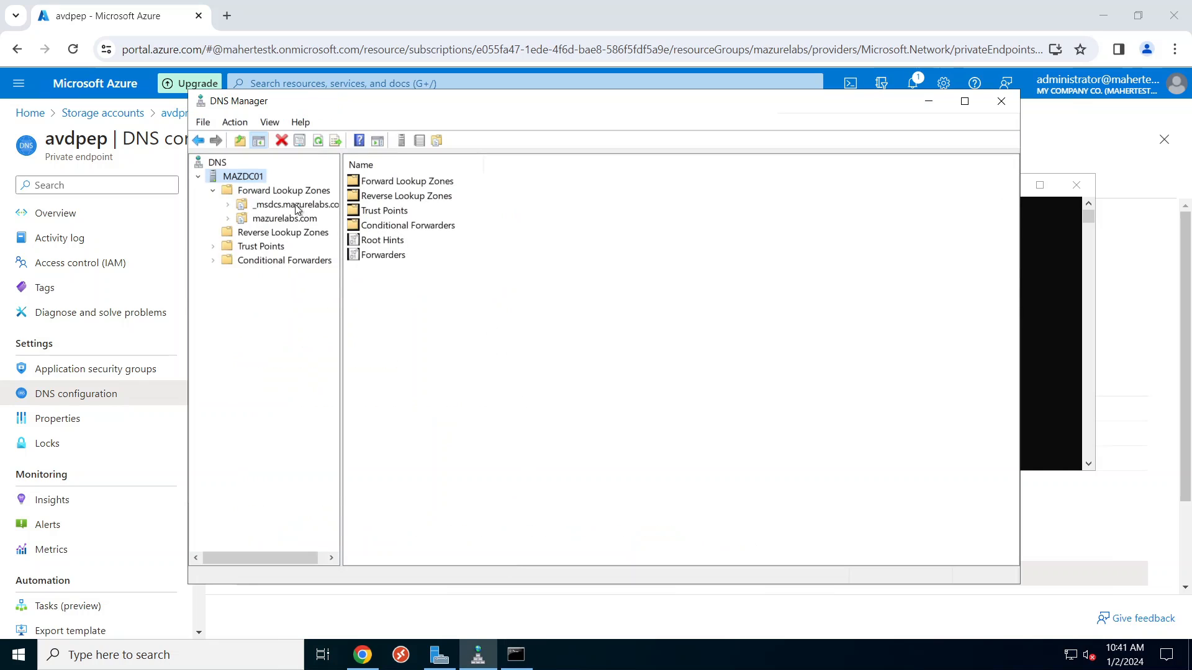
Step: Confirm MAZDC01's only DNS forwarder is 168.63.129.16, closing its properties unchanged
right_click(255, 180)
click(370, 434)
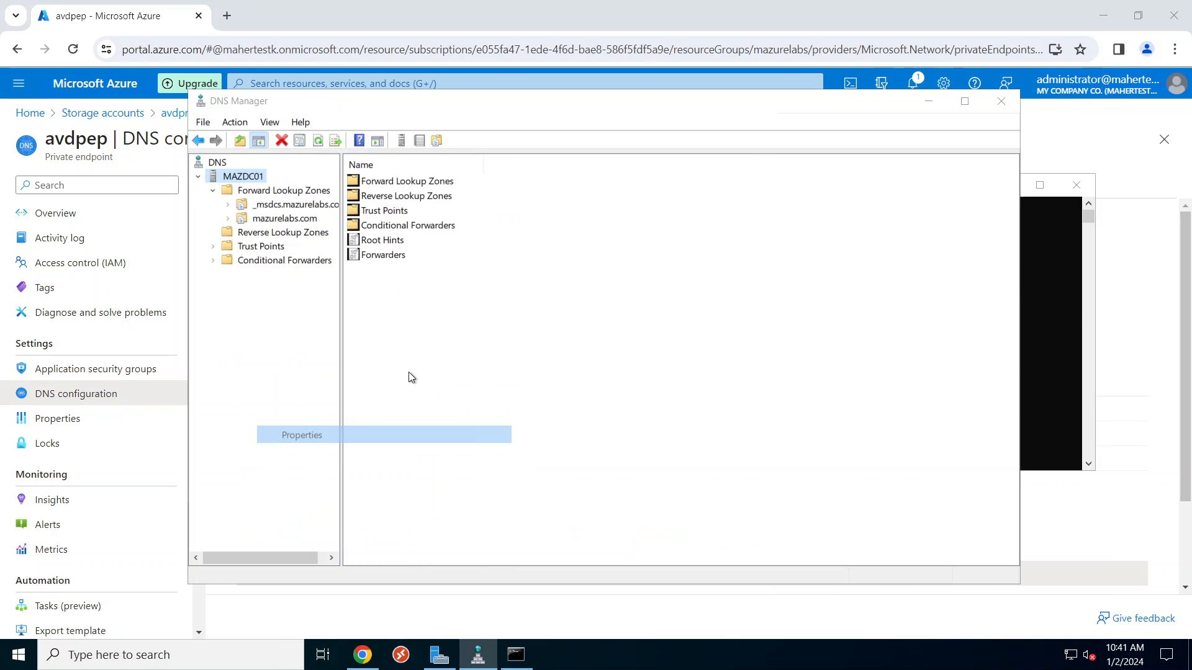
click(552, 208)
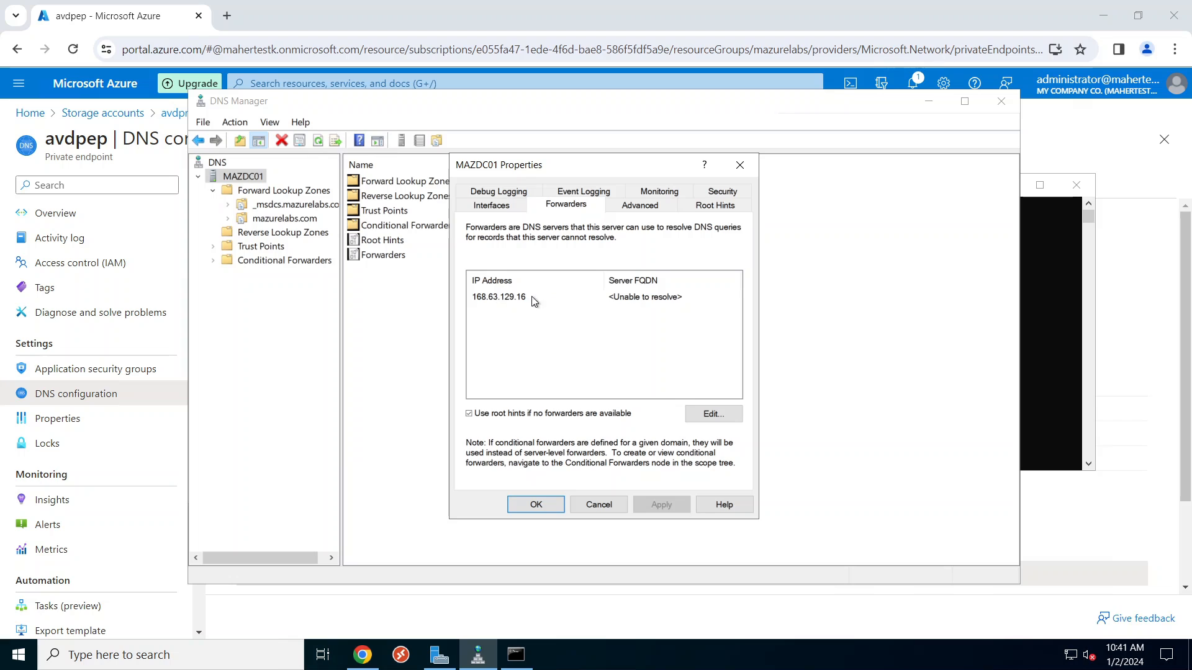
click(511, 299)
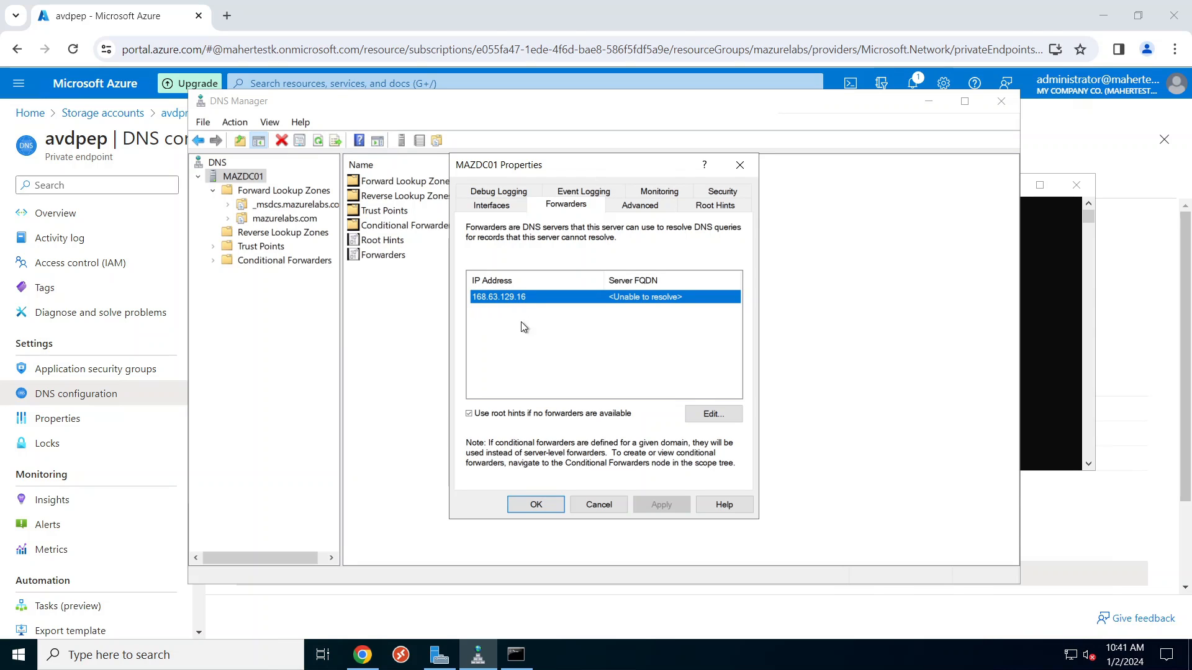
click(600, 506)
click(1041, 335)
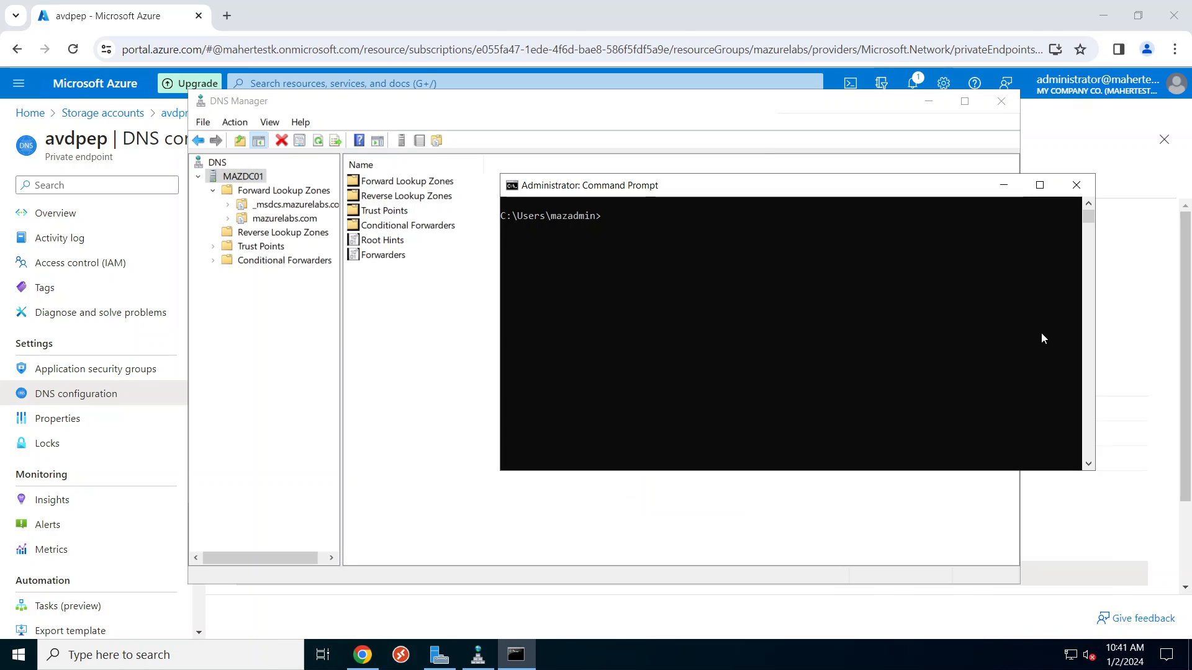
Step: Run nslookup avdprofile24.file.core.windows.net to see its privatelink name and address
text(nslookup avdprofile24.file.core.windows.net)
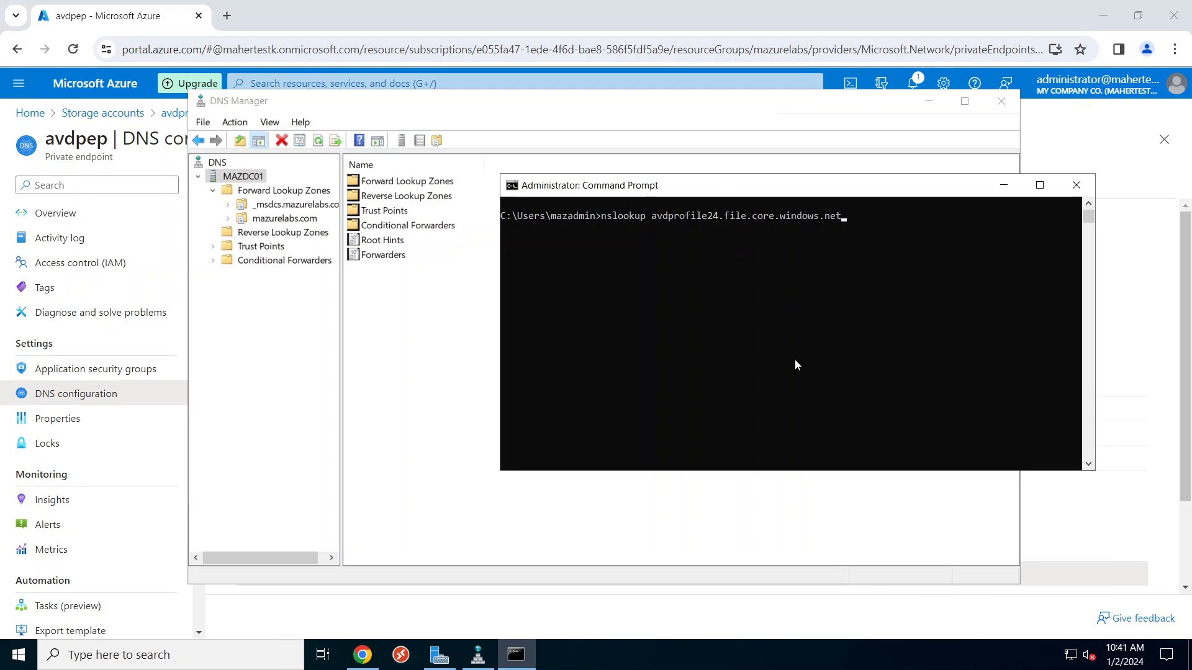
key(Return)
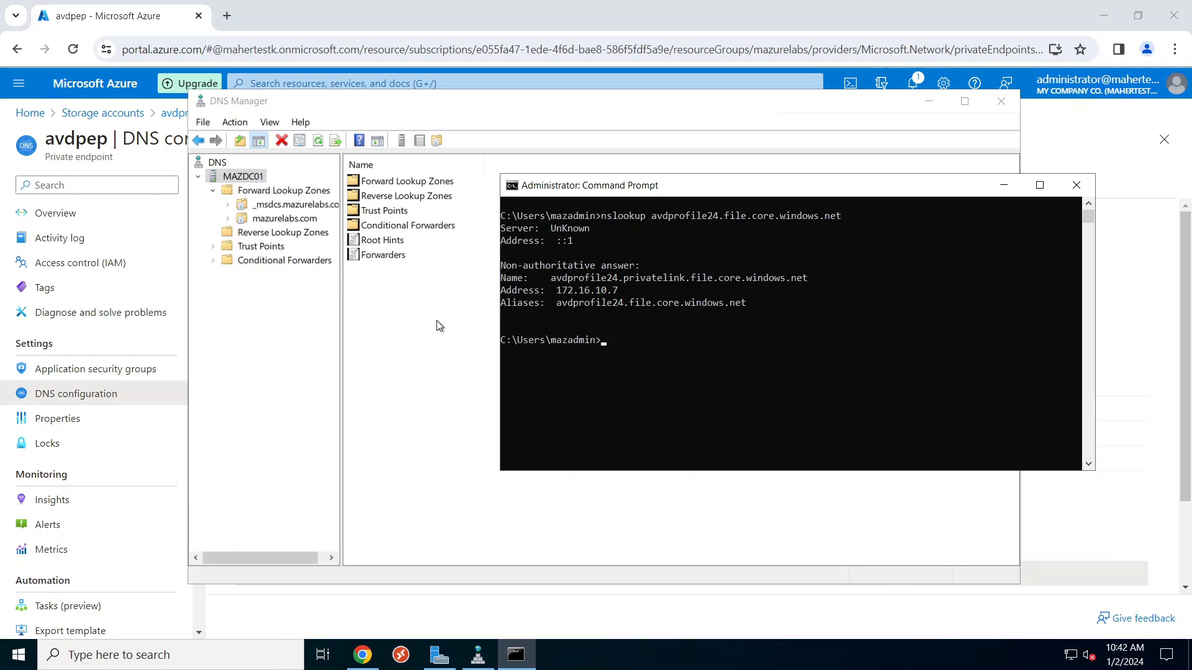
Step: Start a new primary forward lookup zone with domain-wide Active Directory replication
click(286, 193)
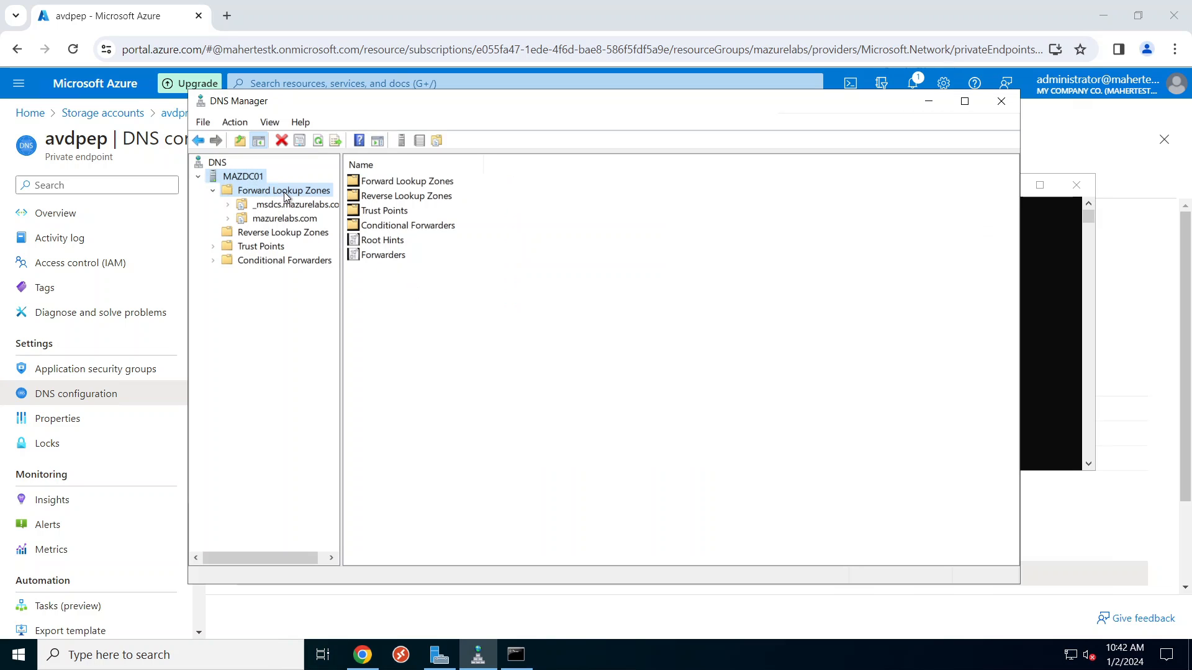
click(286, 194)
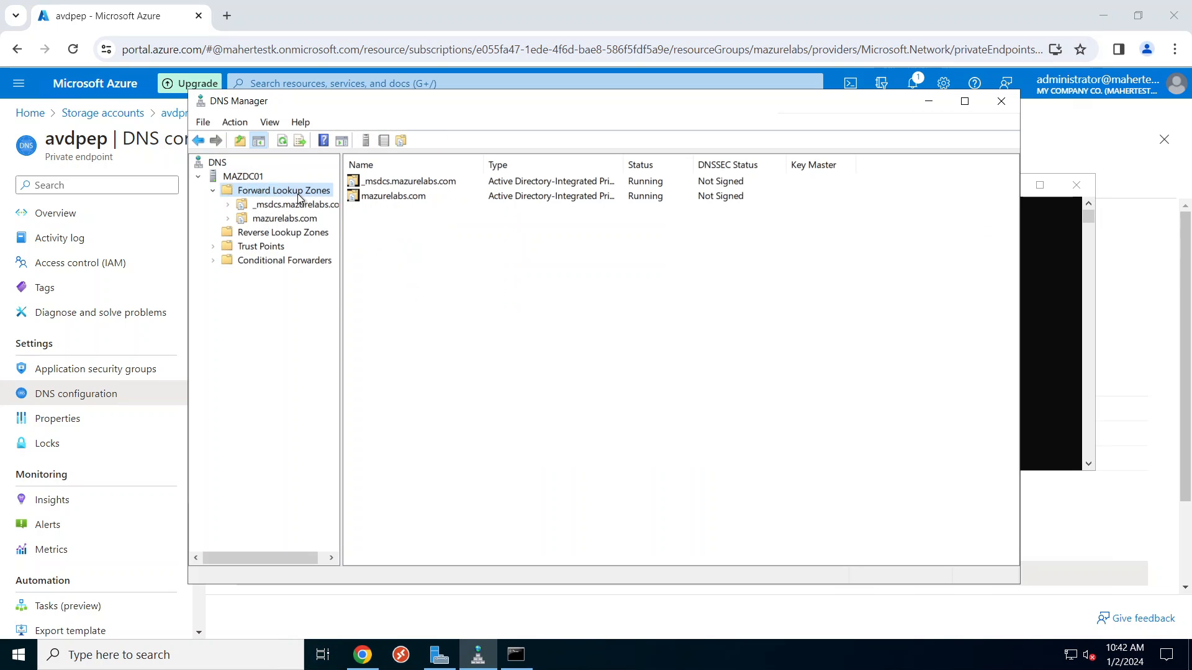
right_click(298, 198)
click(321, 204)
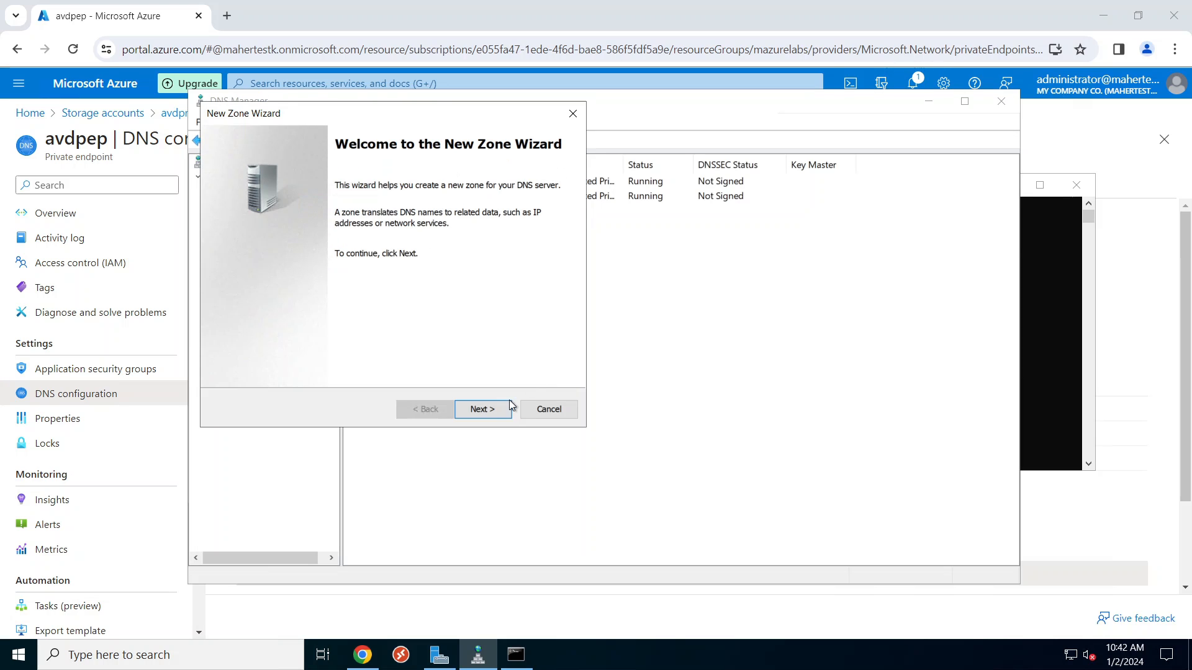
click(497, 410)
click(479, 410)
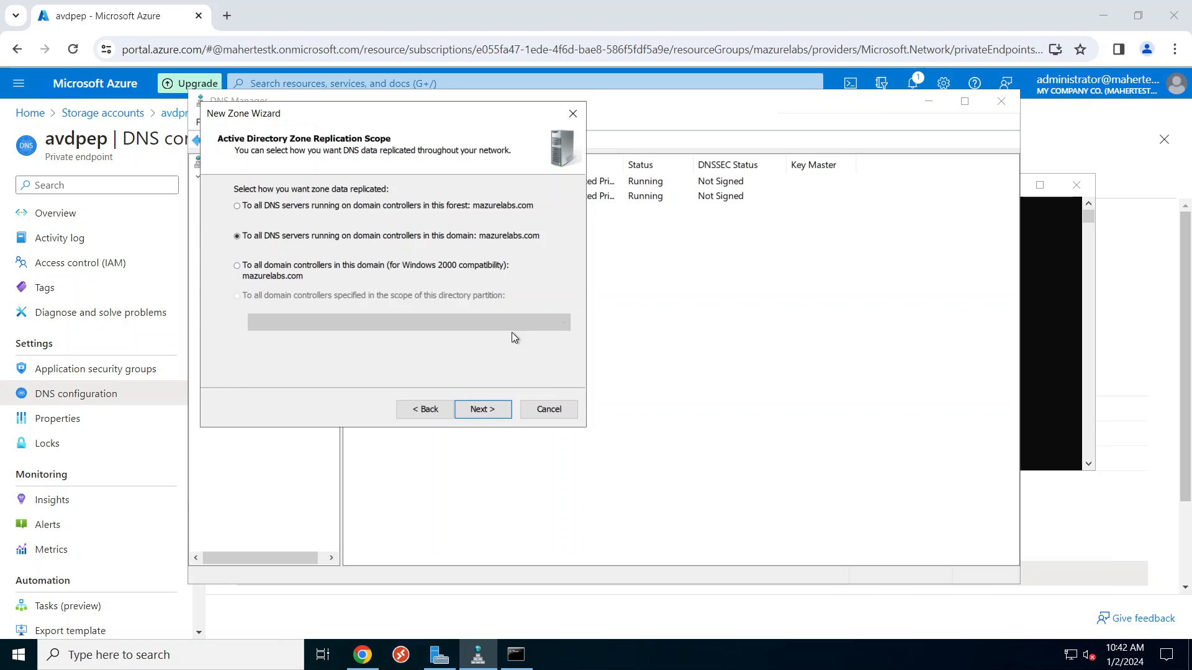
click(487, 413)
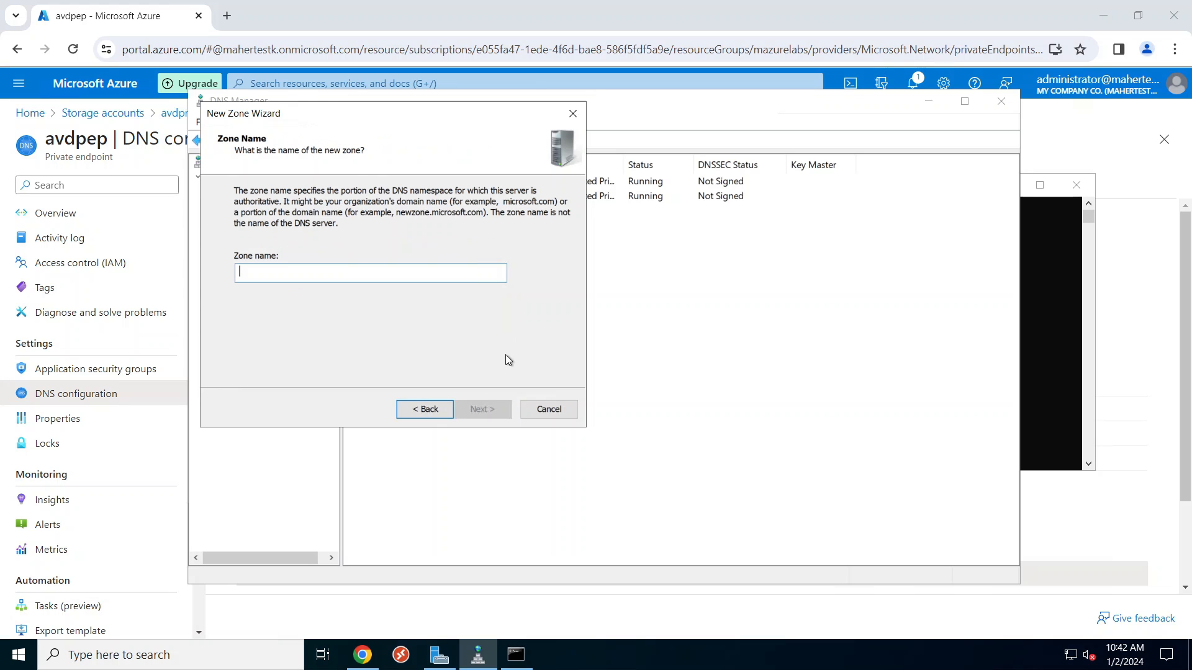
Step: Name the zone privatelink.file.core.windows.net with secure-only updates, finish, and open it
click(1042, 350)
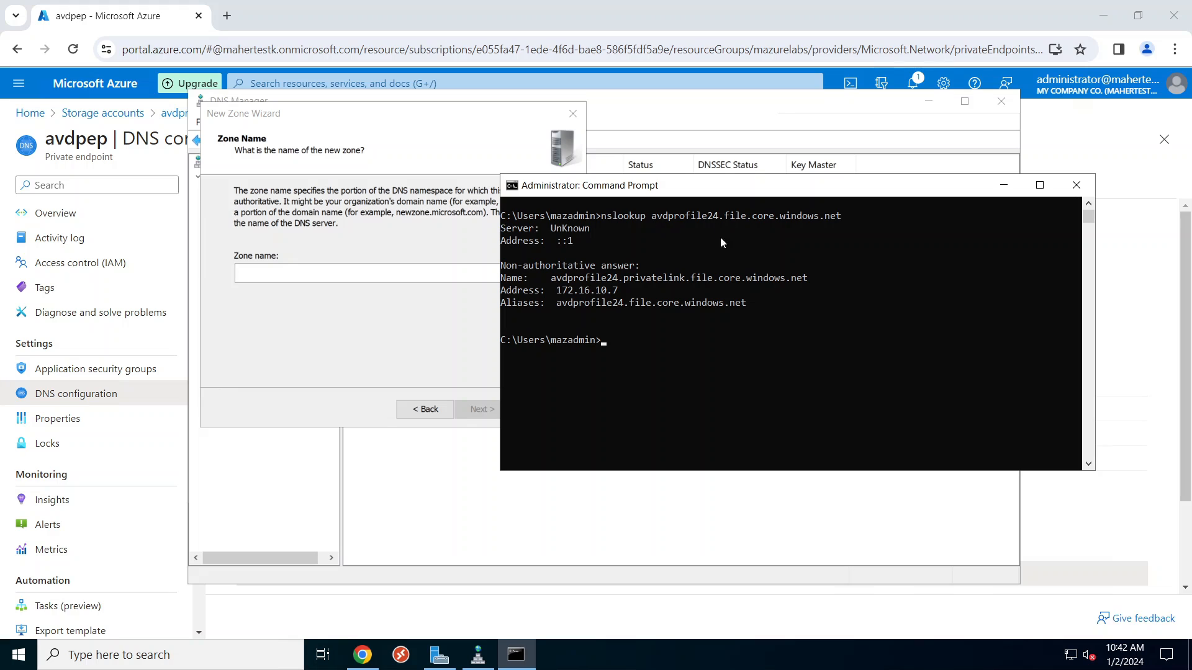
drag(624, 278, 806, 281)
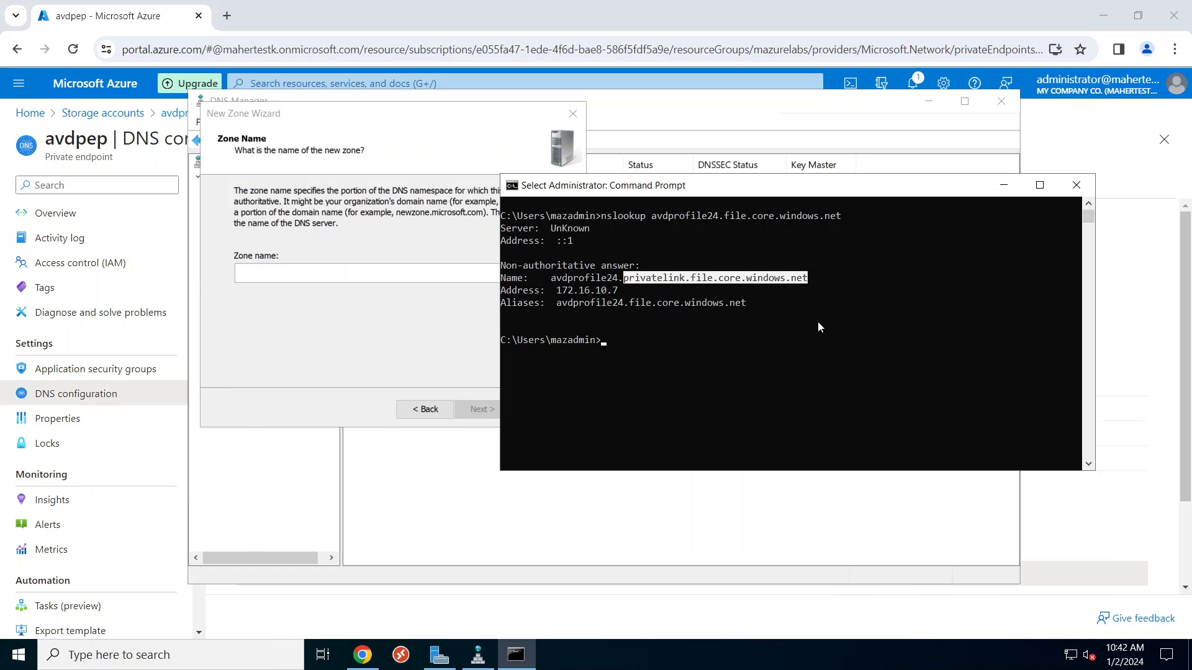
key(ctrl+c)
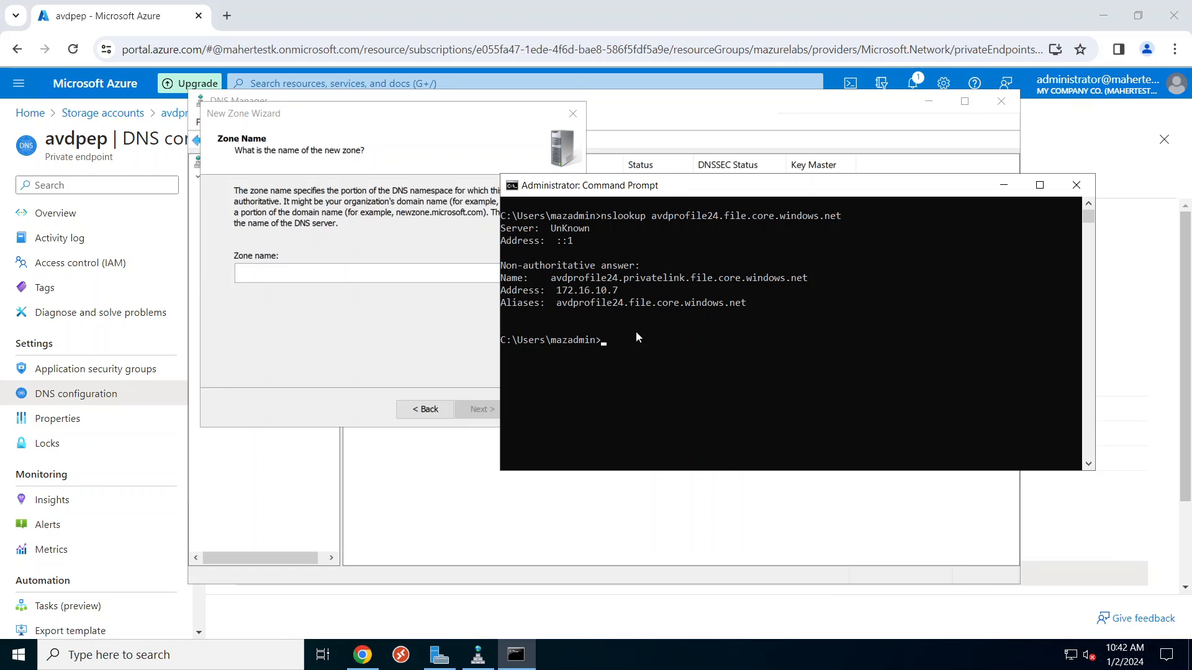
right_click(380, 273)
click(416, 344)
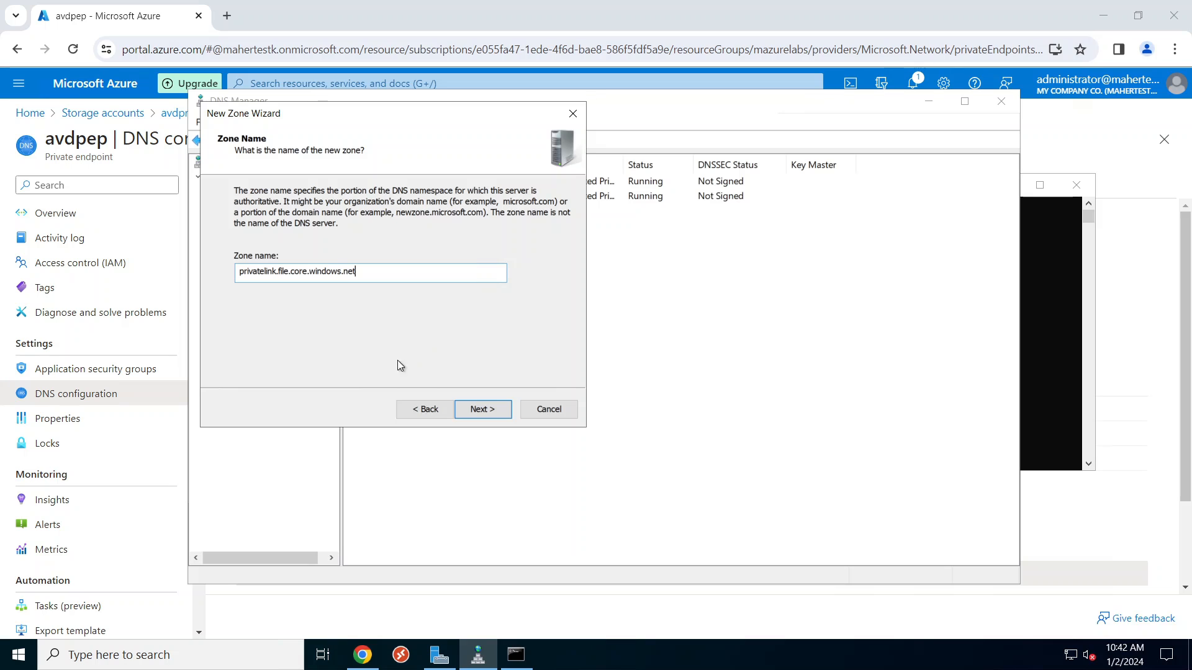
click(479, 408)
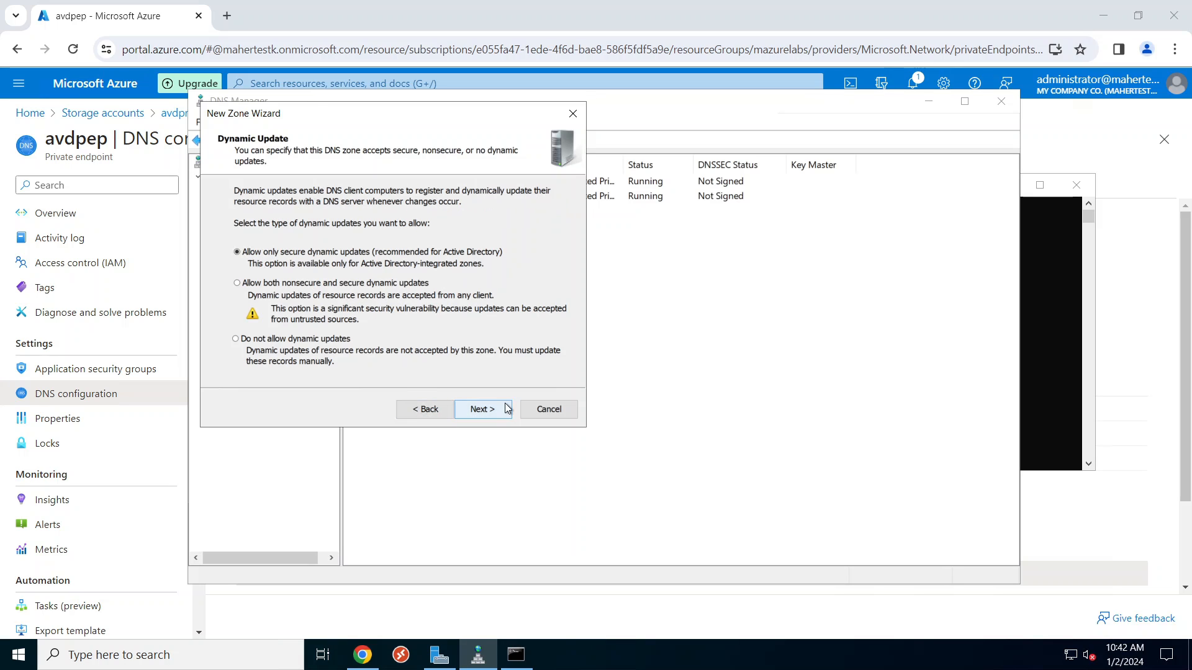
click(499, 411)
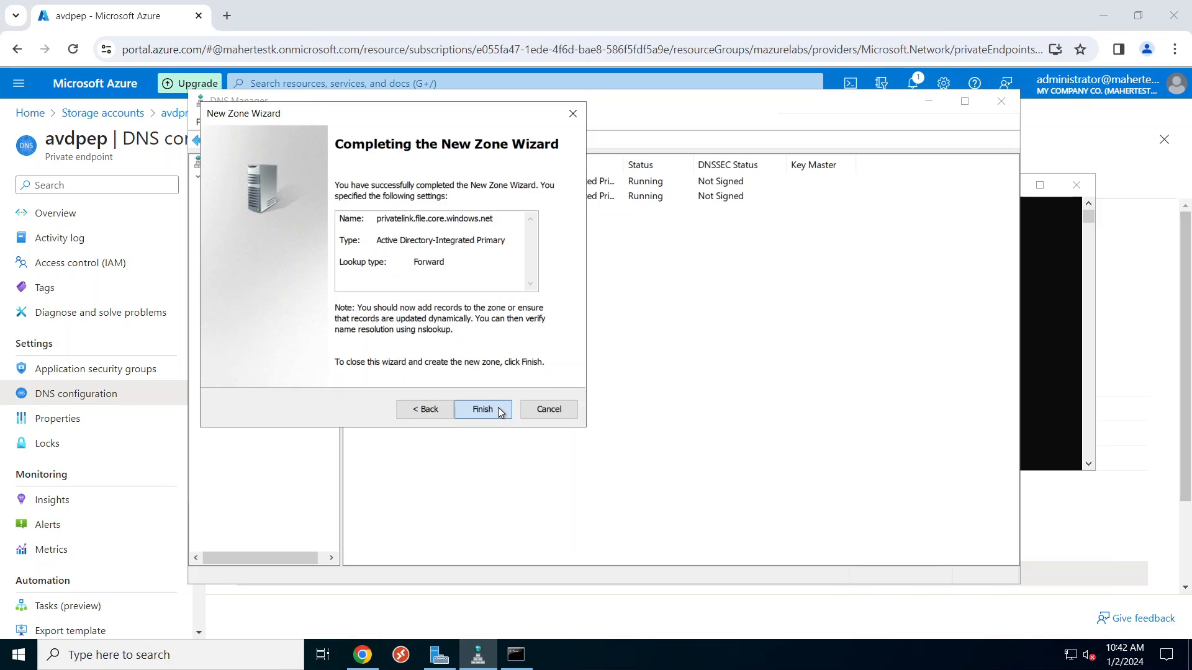
click(484, 410)
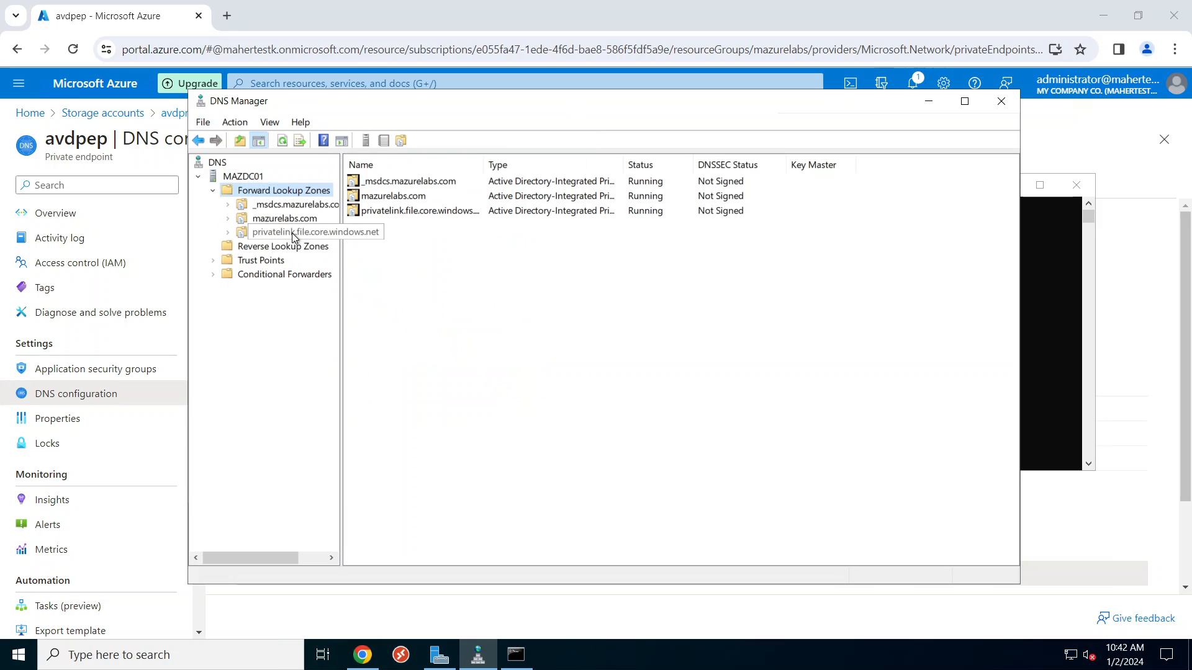
click(292, 232)
Step: Start a new host record in the zone named avdprofile24, copied from the nslookup output
right_click(448, 268)
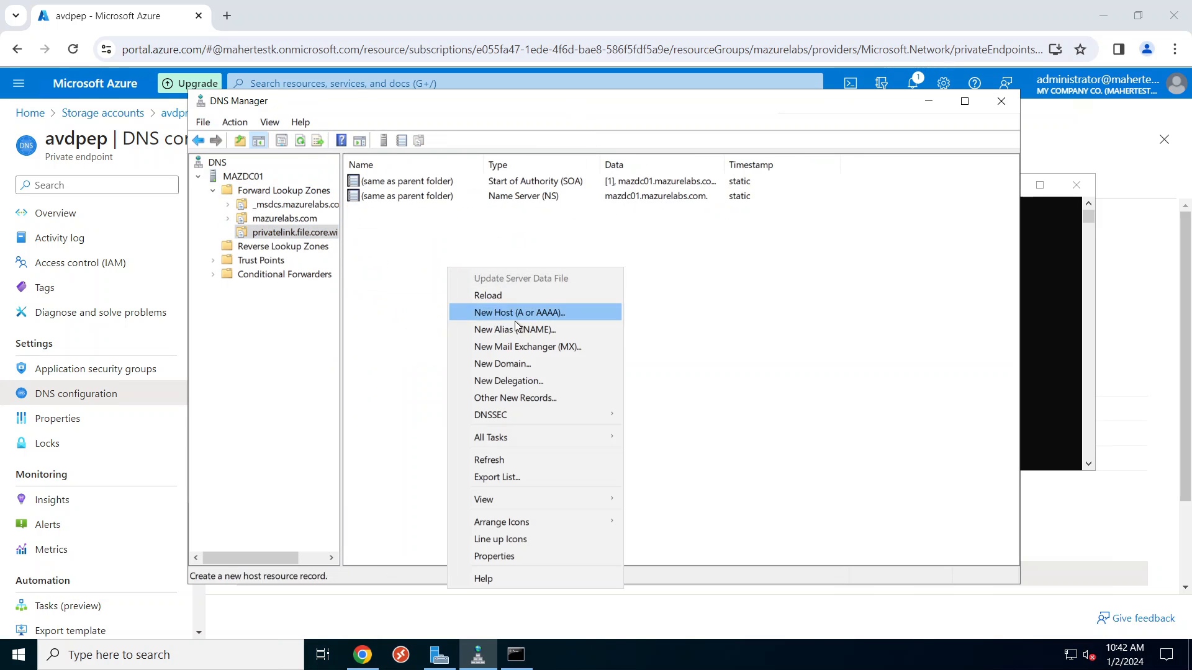
click(536, 311)
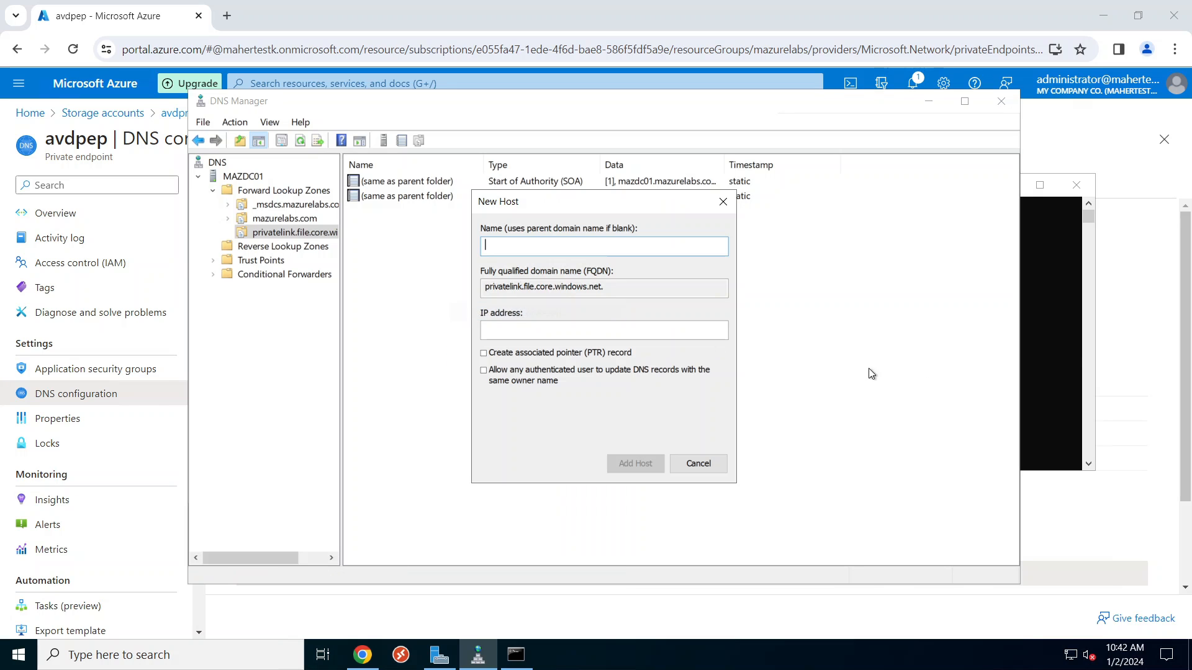
click(1073, 354)
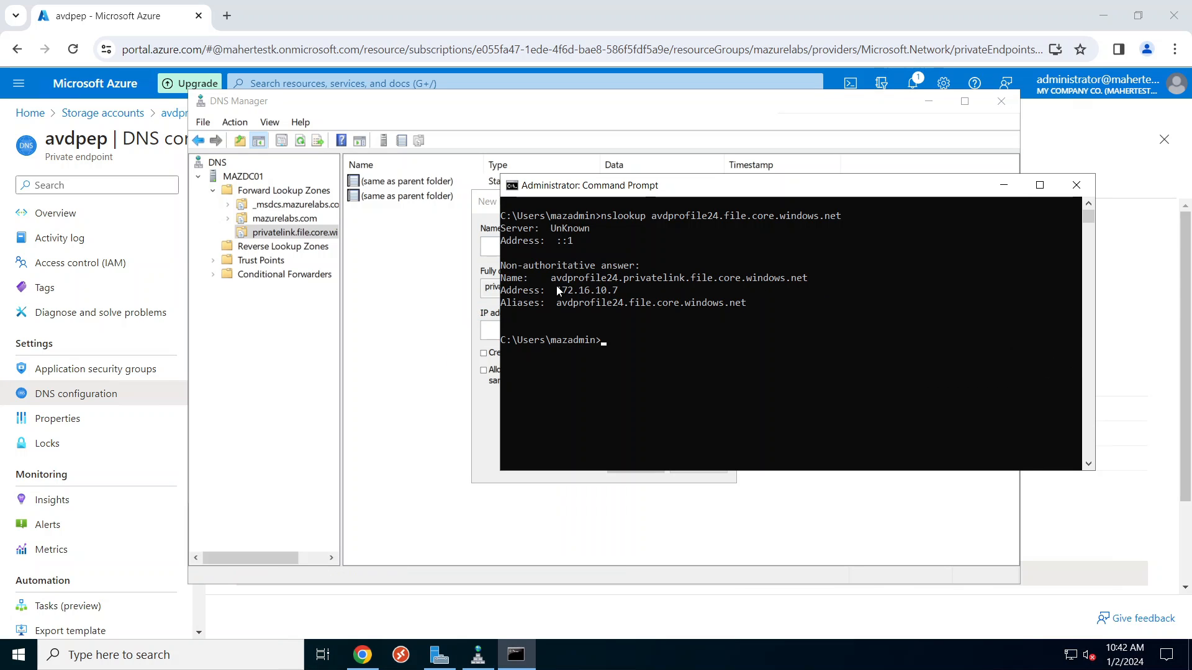
drag(552, 279, 616, 286)
key(ctrl+c)
key(ctrl+c)
click(493, 248)
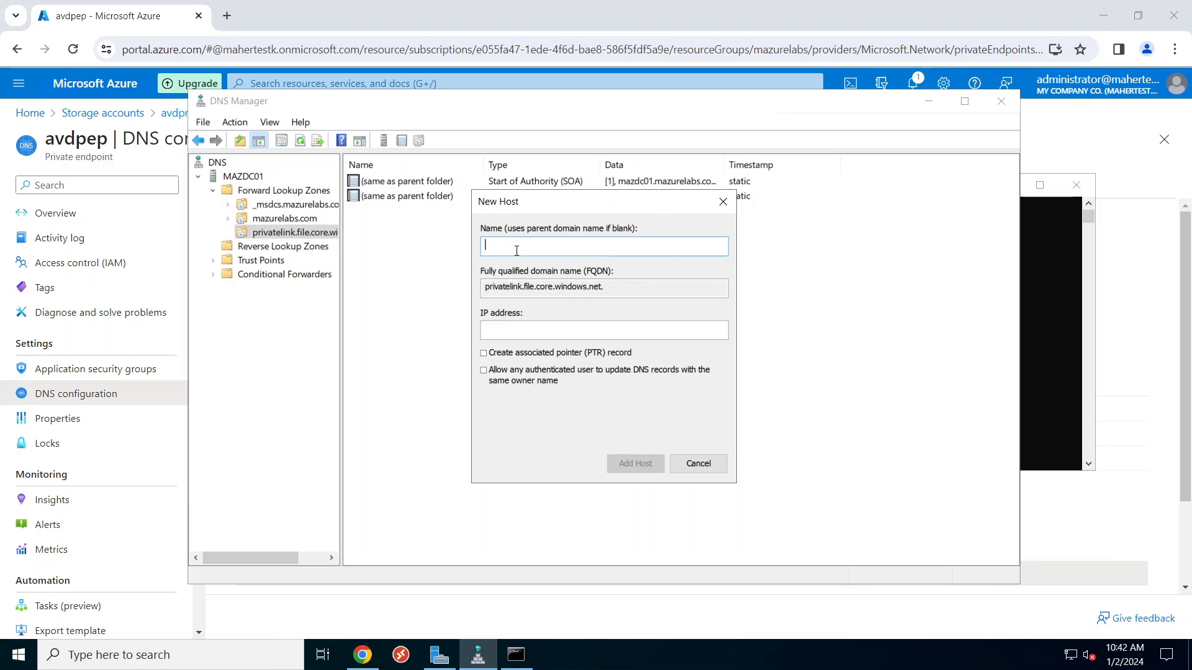
key(ctrl+v)
Step: Give the avdprofile24 host record IP 172.16.10.7 and add it
click(530, 328)
text(17)
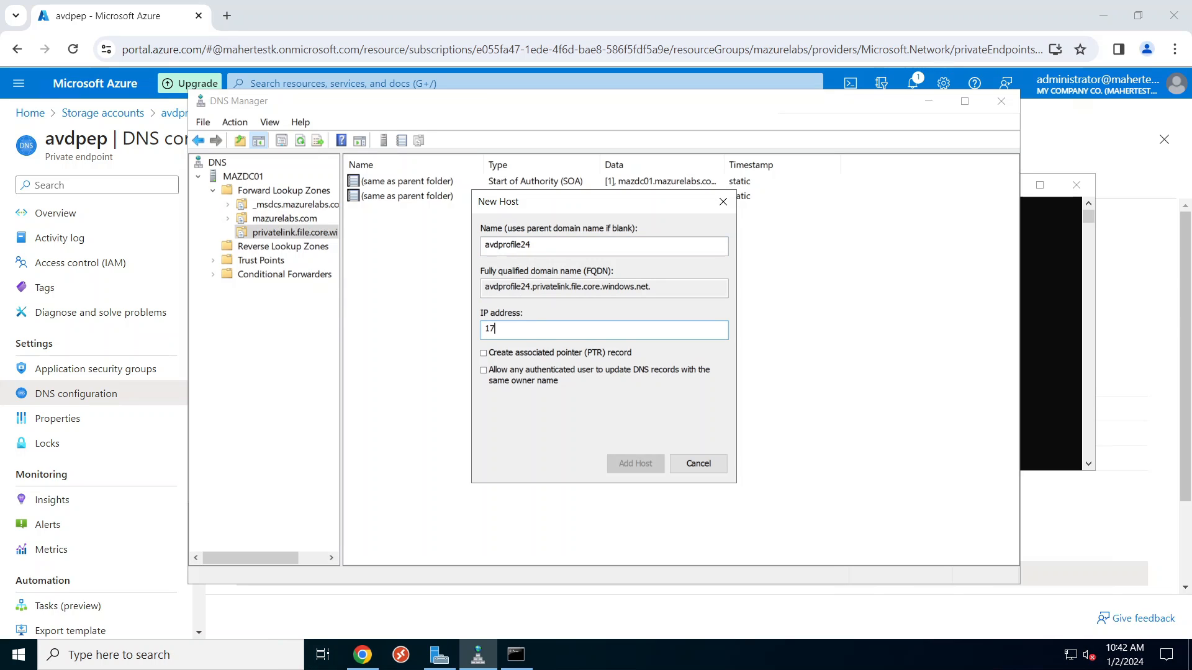
text(2.16.10)
click(349, 663)
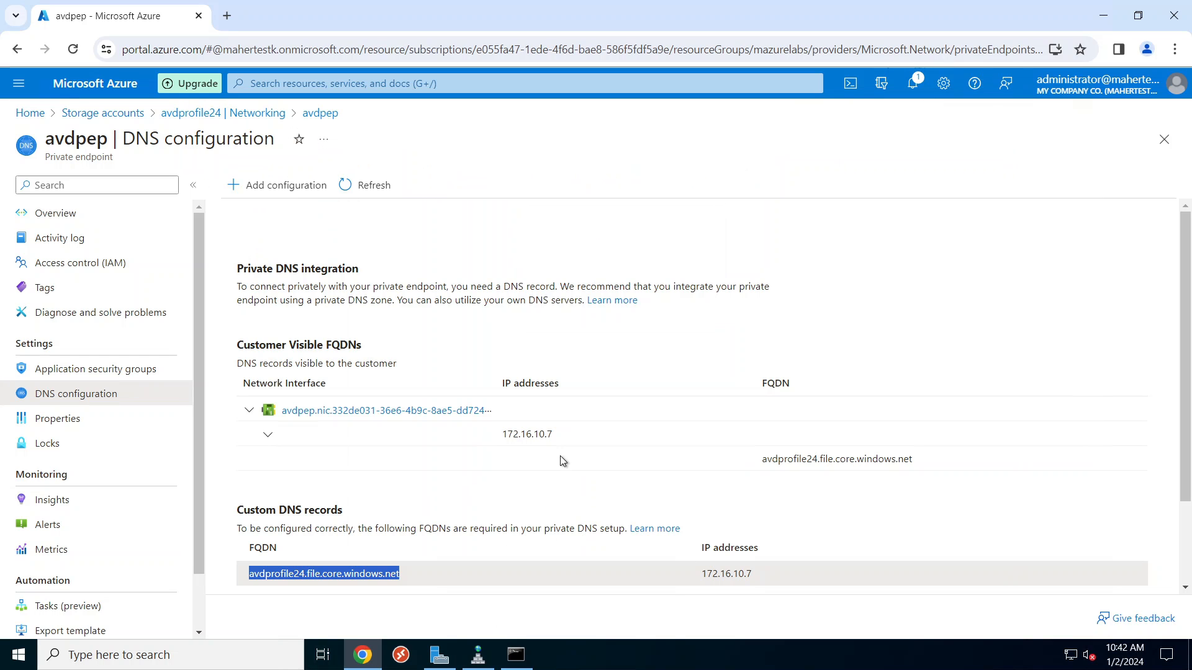
click(478, 655)
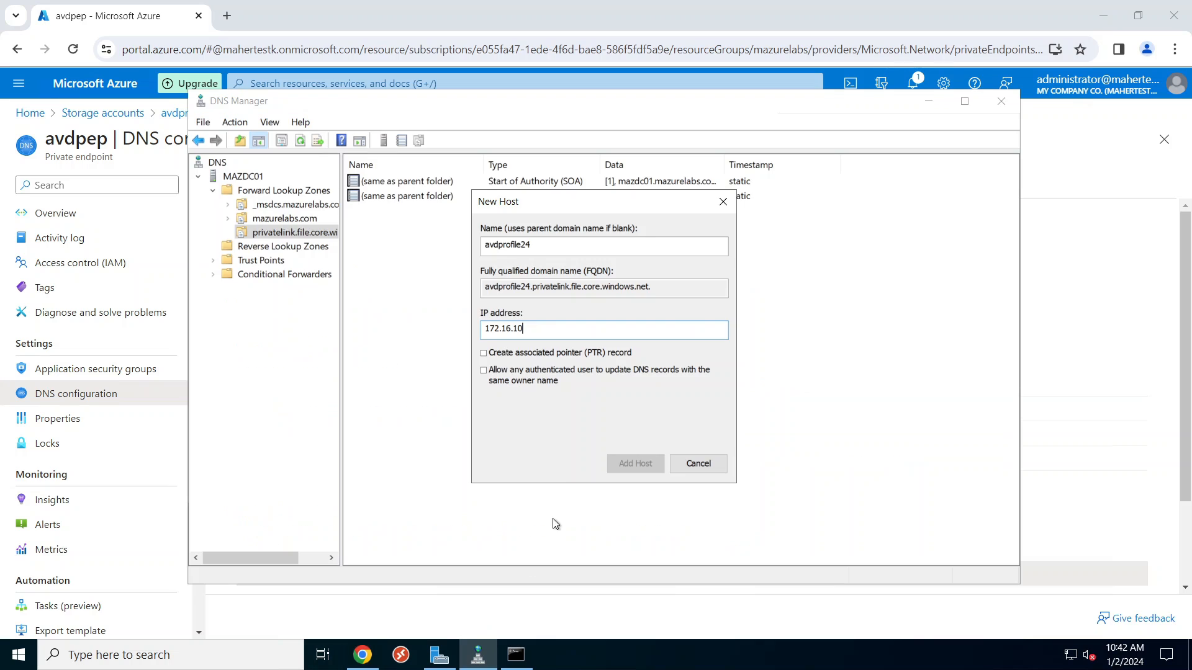
text(4)
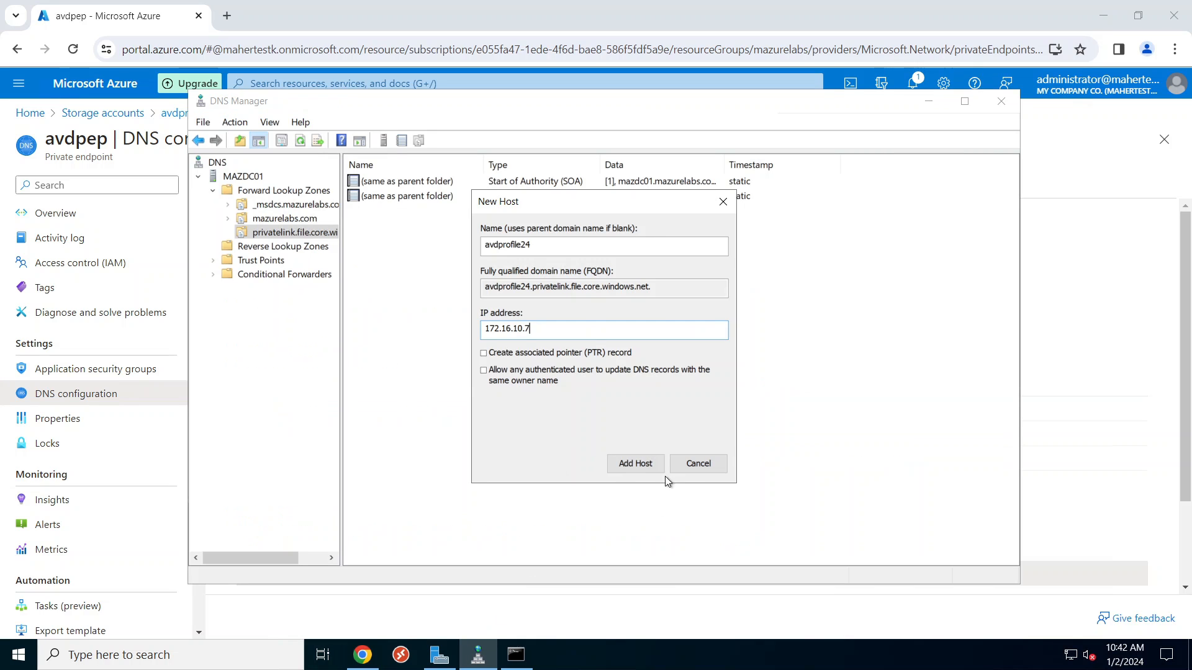
click(627, 463)
key(Return)
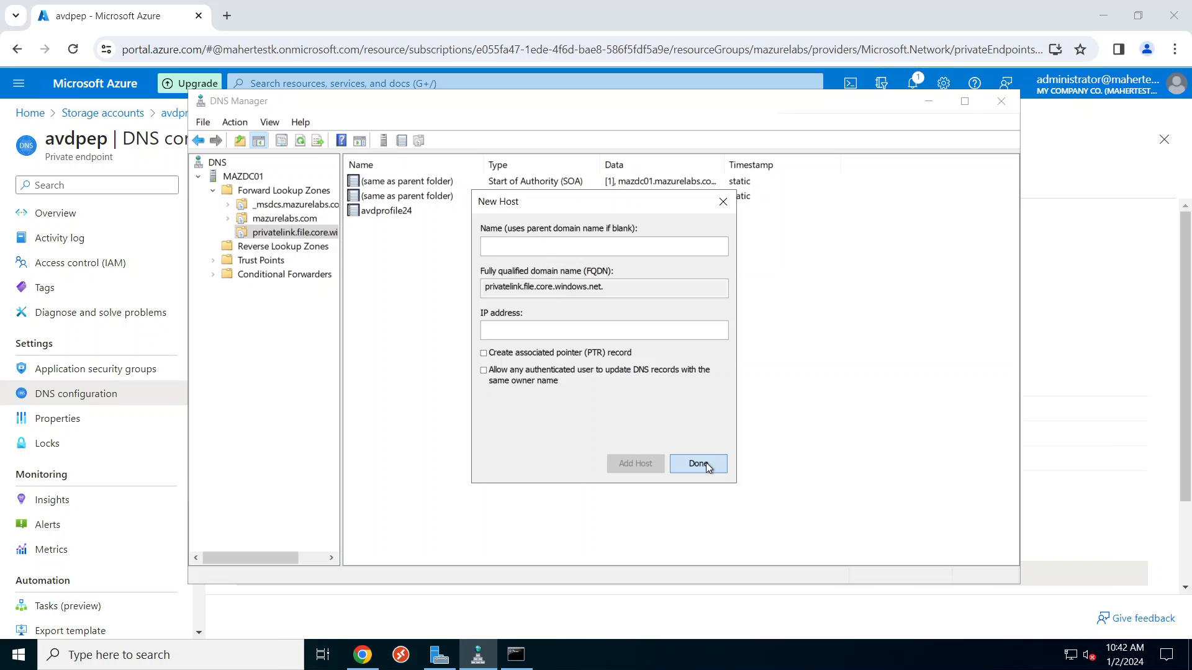
click(714, 464)
click(516, 655)
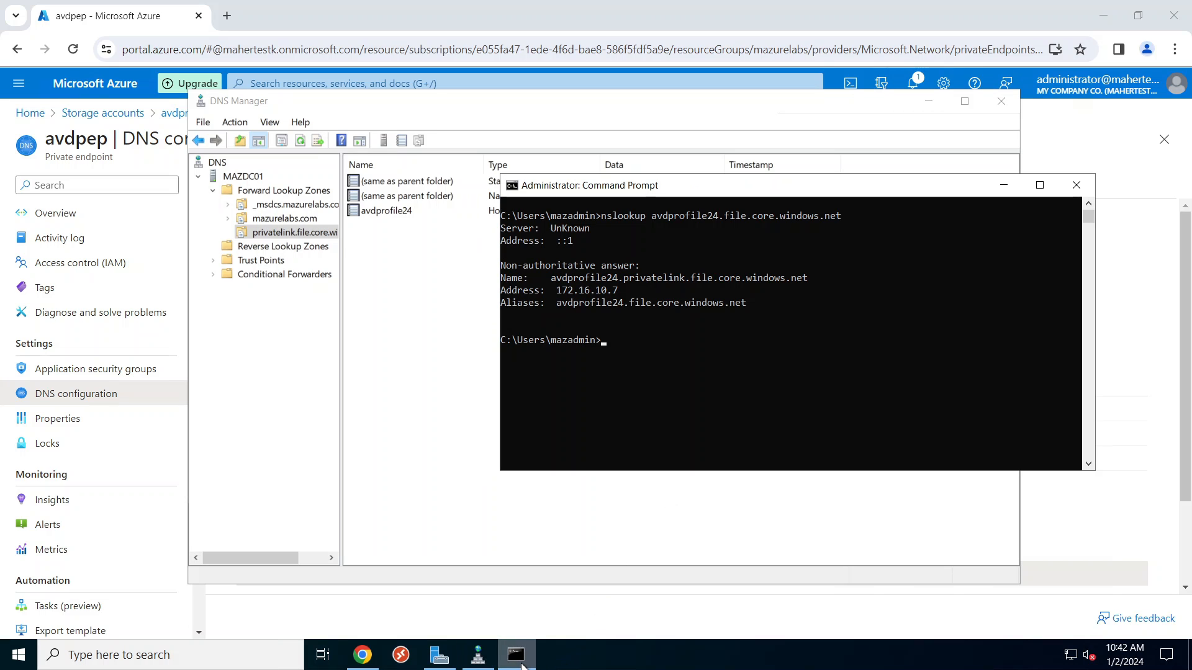
Step: Run ipconfig /flushdns, then rerun nslookup avdprofile24.file.core.windows.net
text(ipconfig /flushdns)
key(Return)
key(Up)
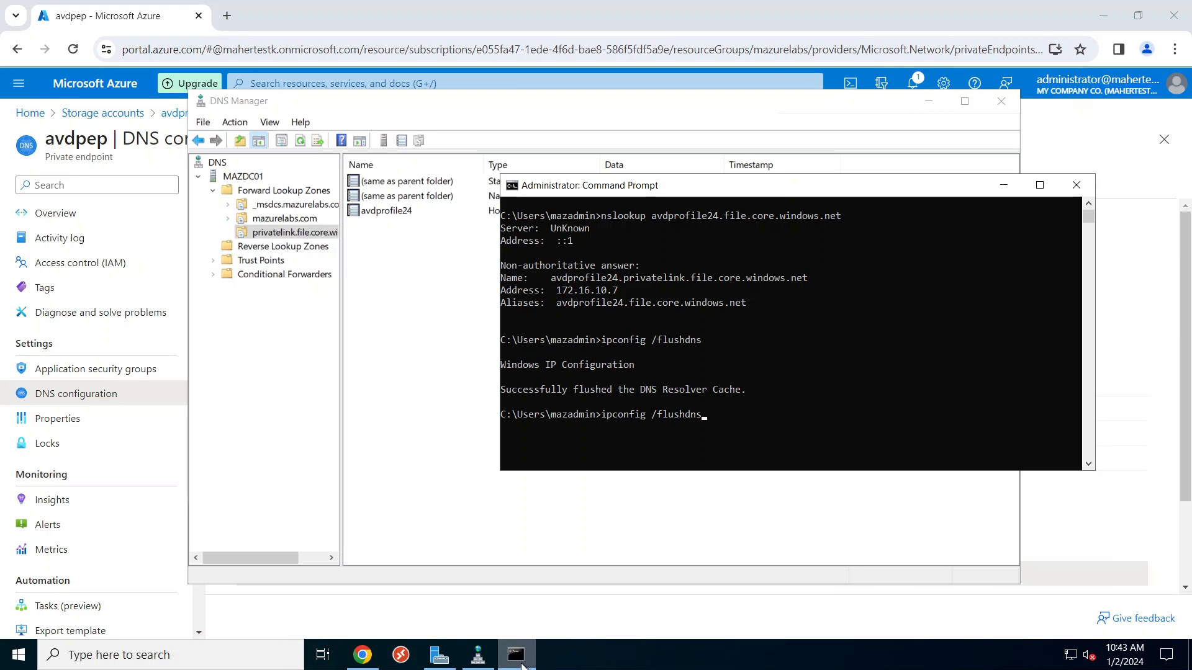
key(Up)
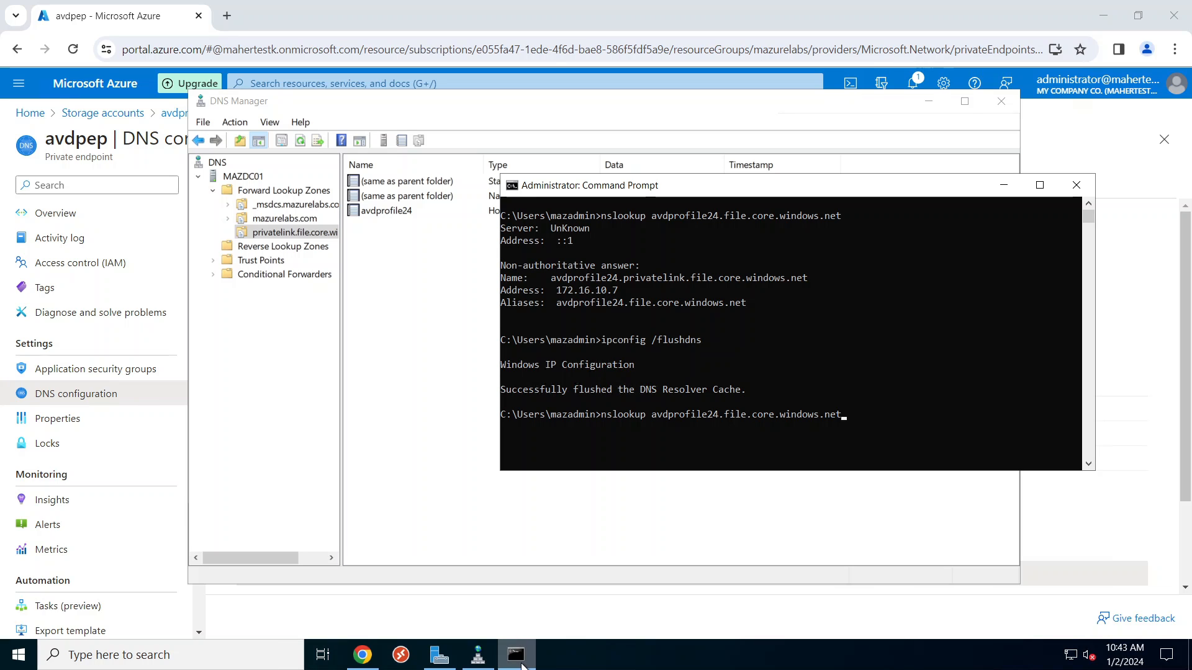
key(Return)
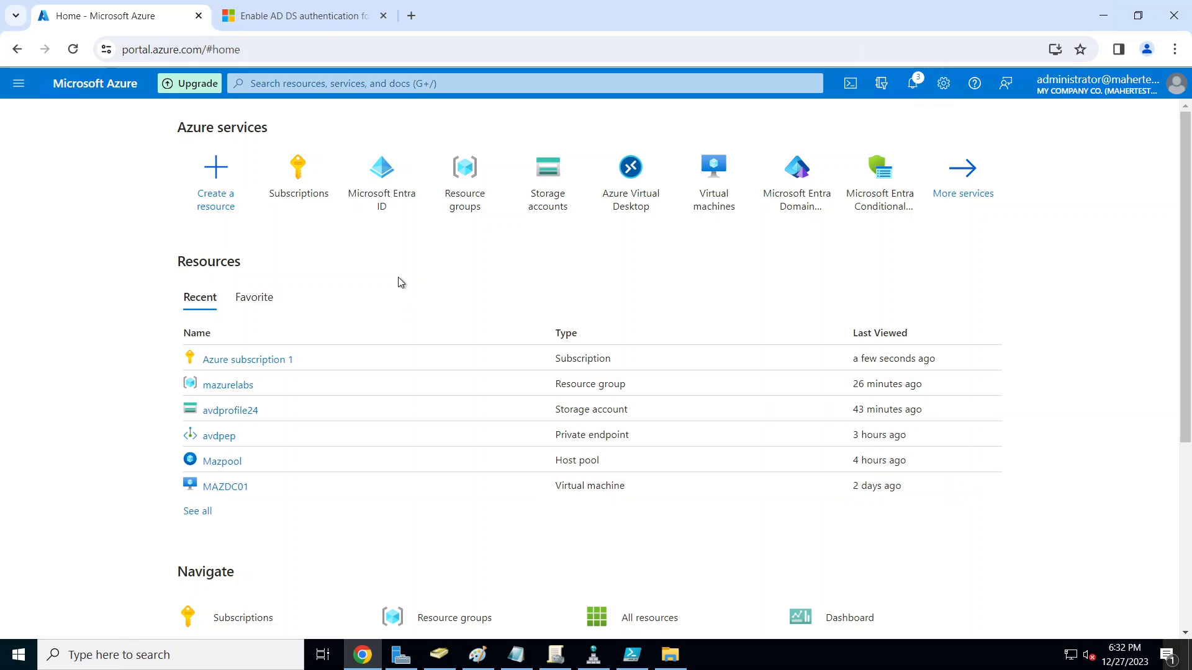
Step: Open the Enable AD DS authentication article and read through its prerequisites
click(314, 14)
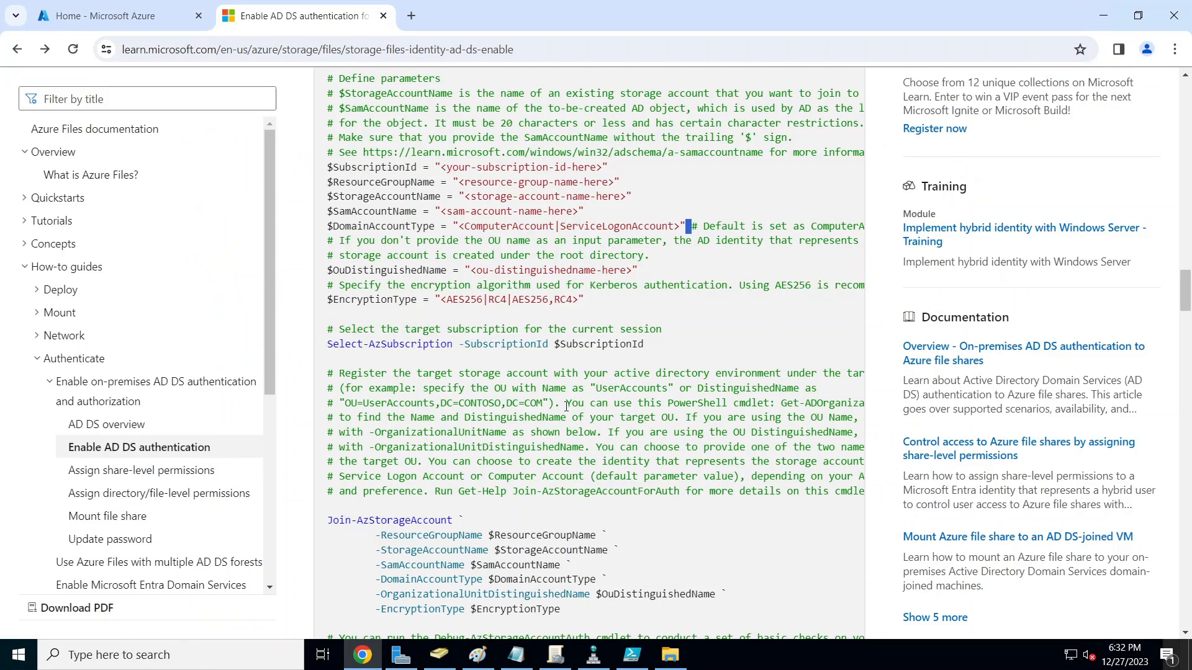
scroll(1190, 289, up, 7)
scroll(1190, 289, up, 15)
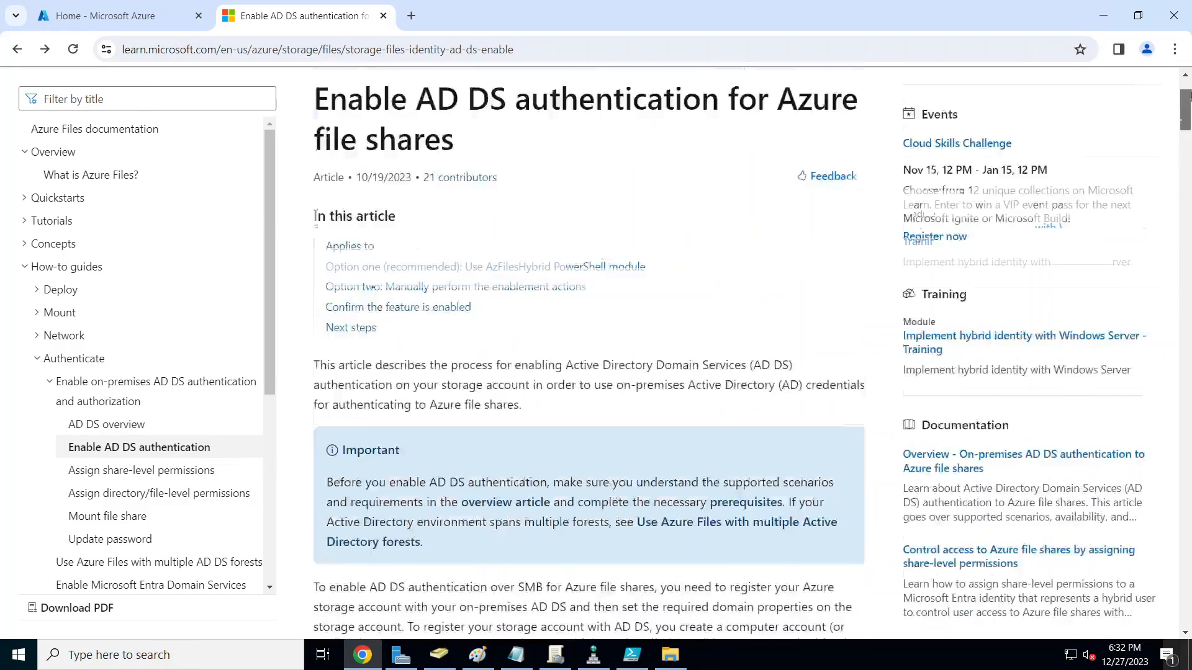
scroll(646, 397, down, 6)
scroll(442, 247, up, 3)
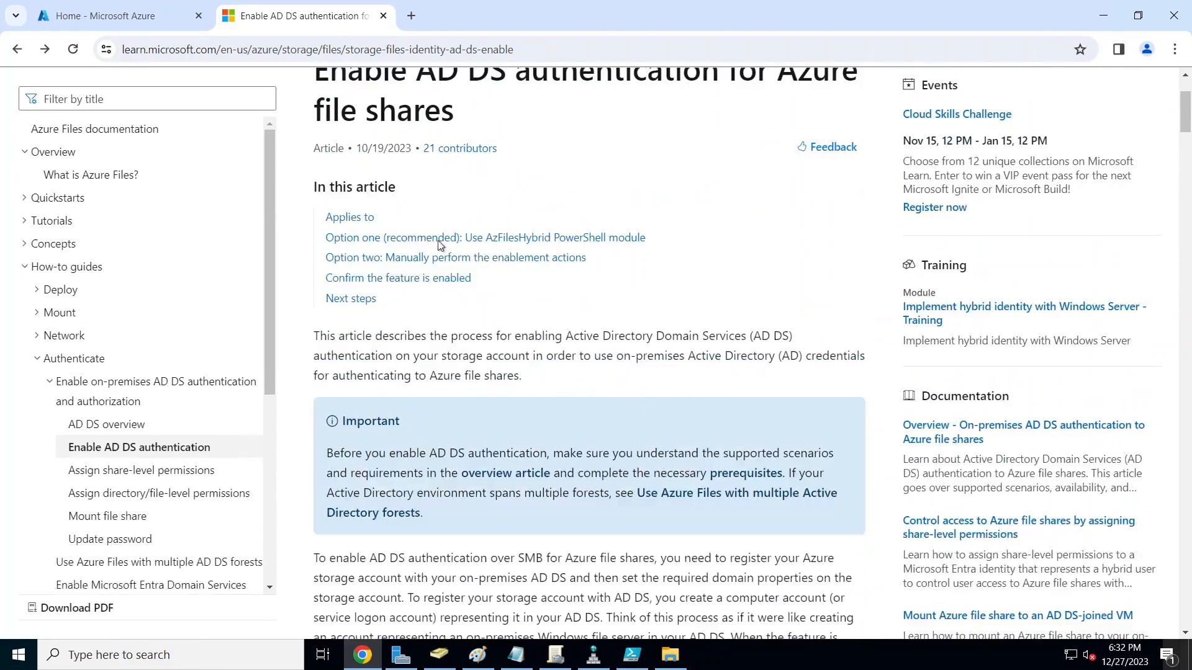
scroll(668, 411, down, 8)
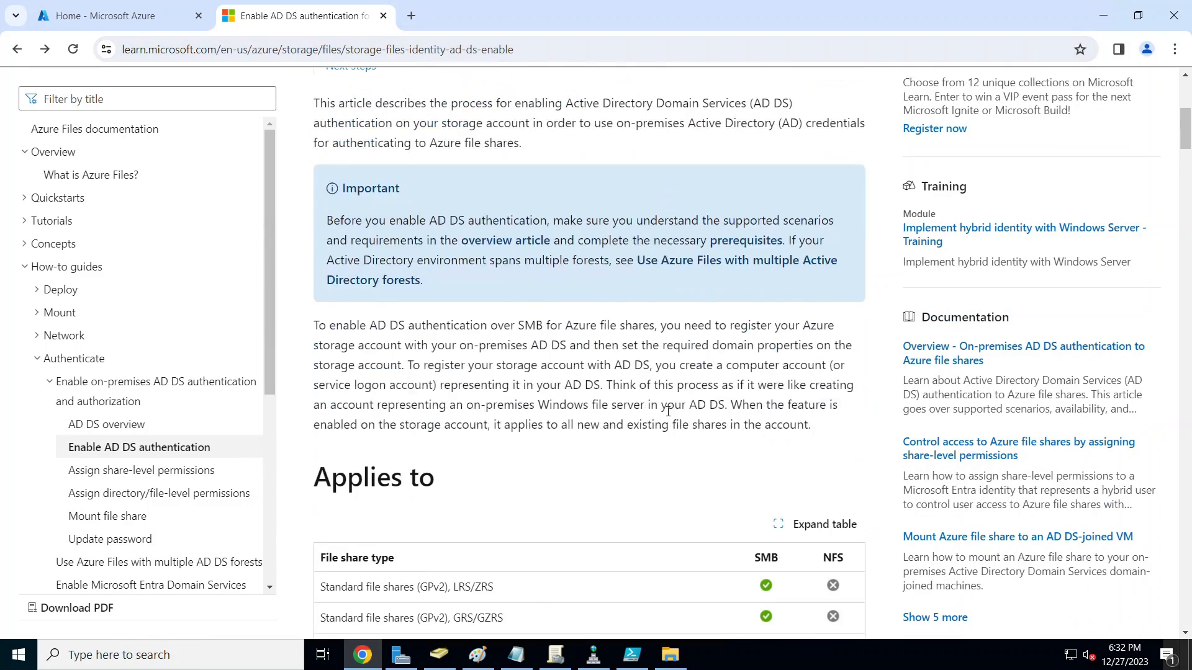
scroll(666, 411, down, 4)
scroll(666, 411, down, 2)
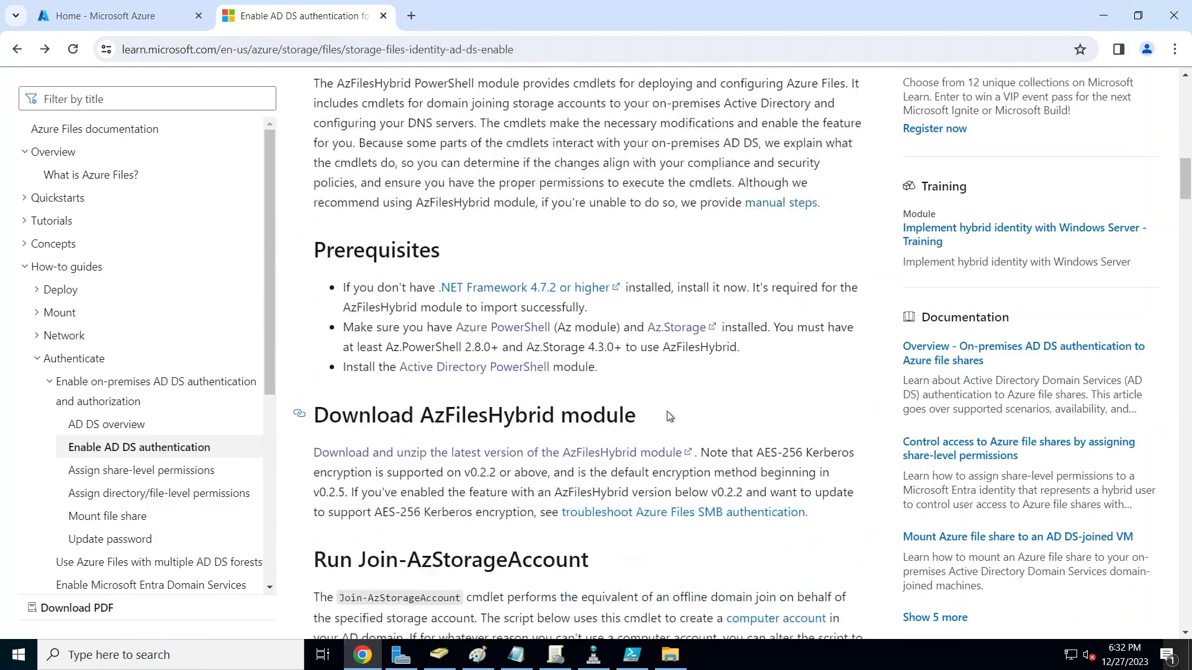
drag(346, 288, 639, 378)
click(687, 380)
scroll(723, 418, down, 1)
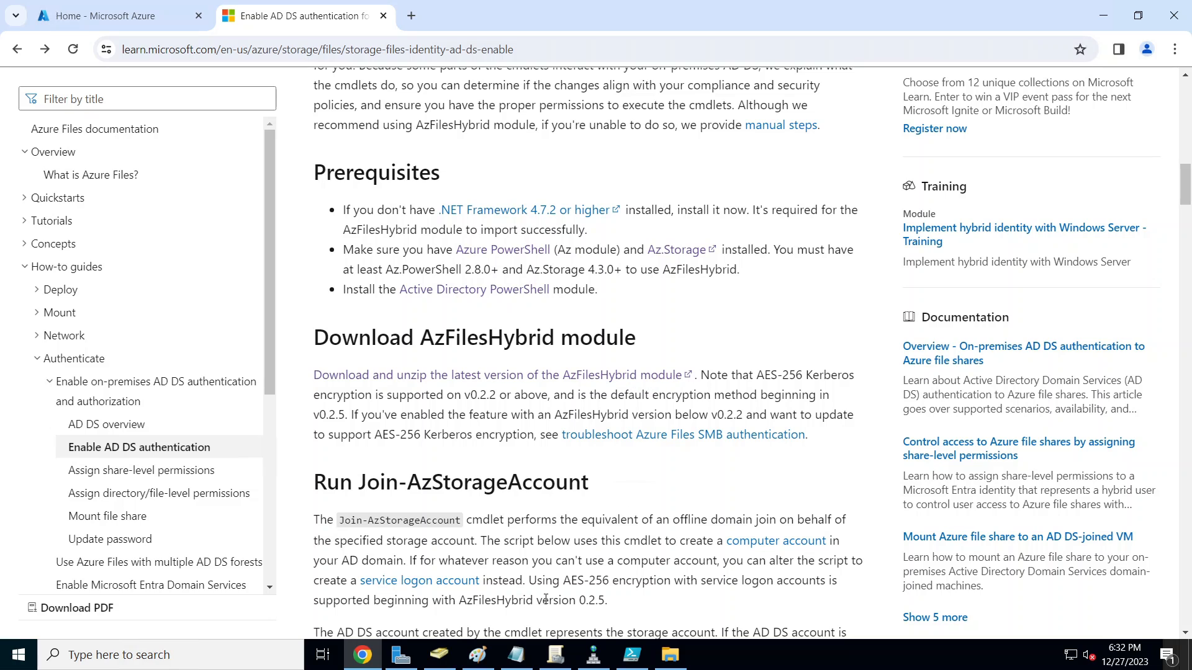
Step: Check the unzipped AzFilesHybrid folder, then copy the article's Join-AzStorageAccount script
click(668, 653)
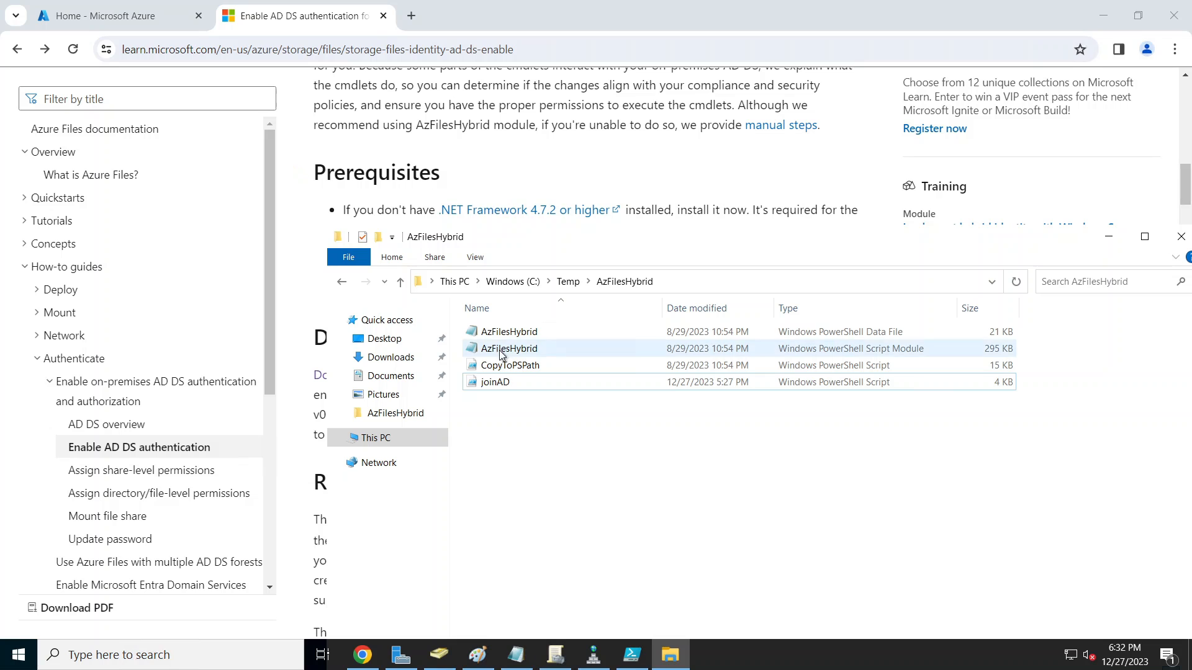
click(643, 171)
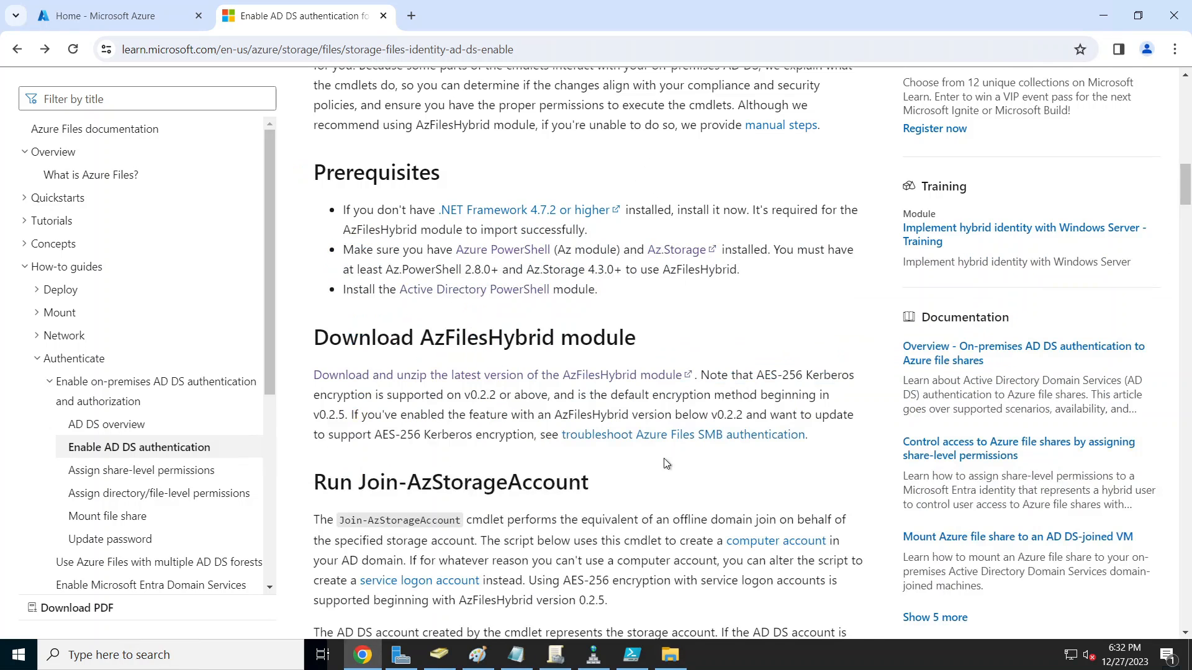
scroll(666, 466, down, 3)
scroll(662, 463, down, 10)
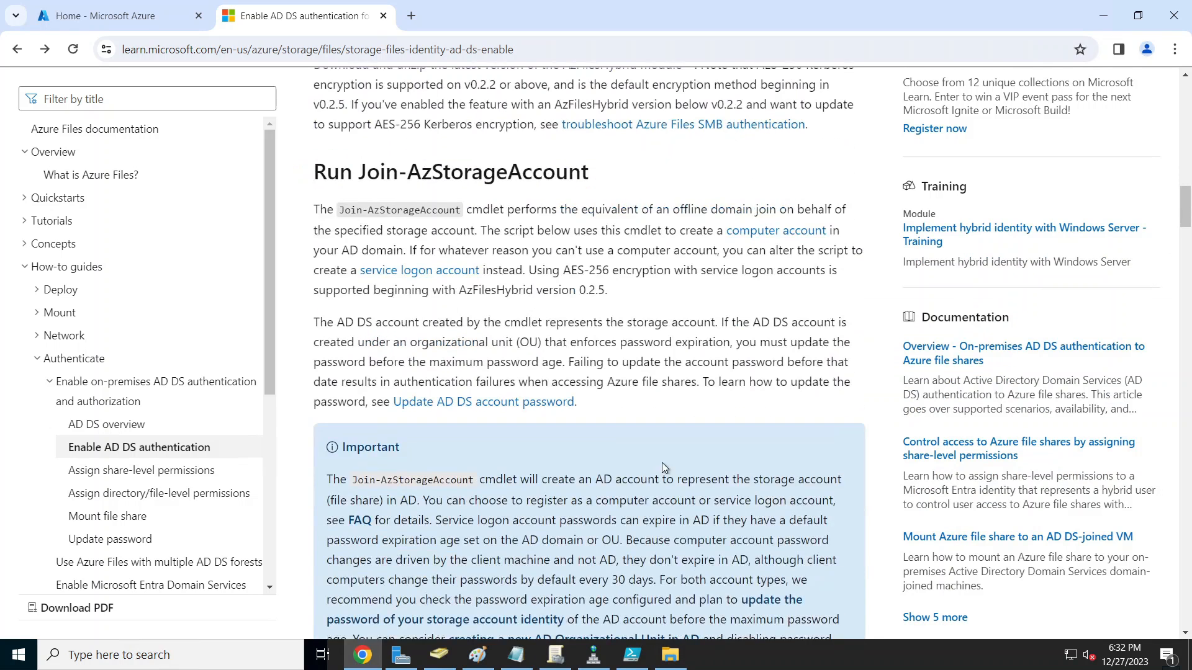
scroll(663, 465, down, 5)
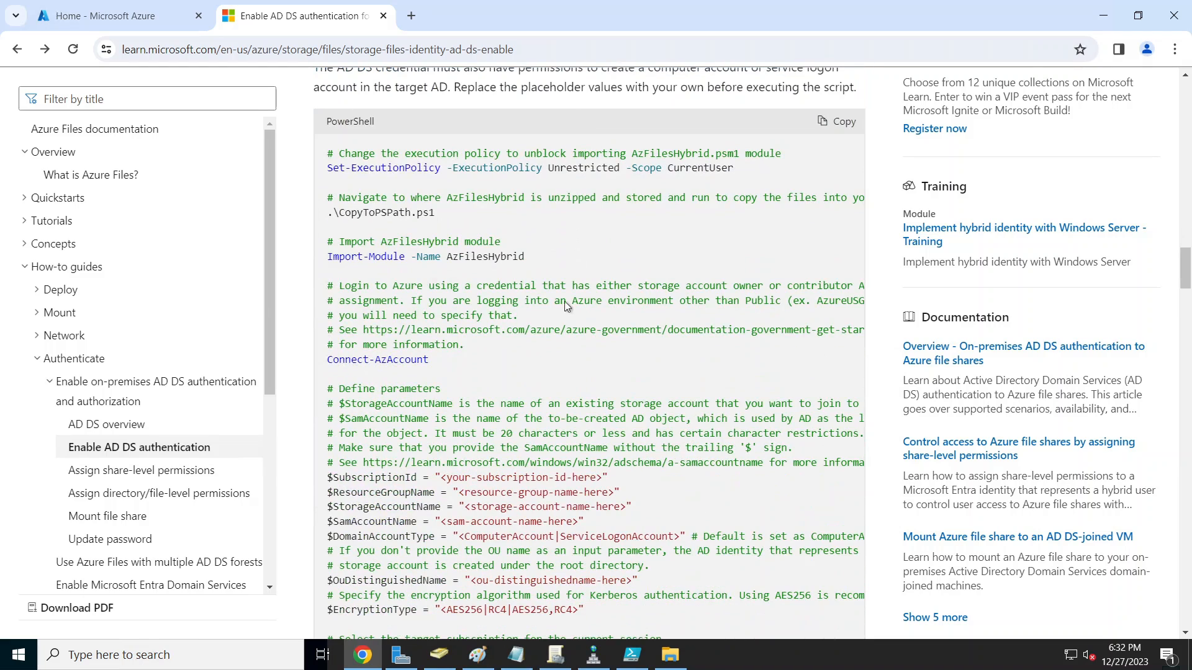
click(838, 121)
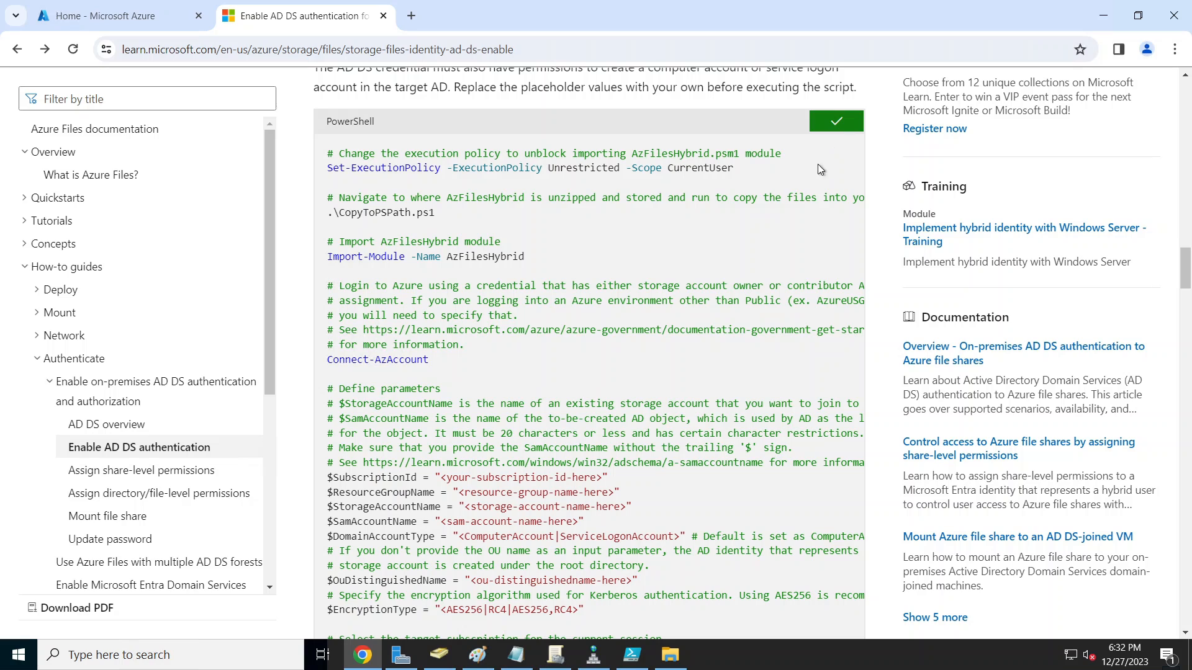
click(633, 659)
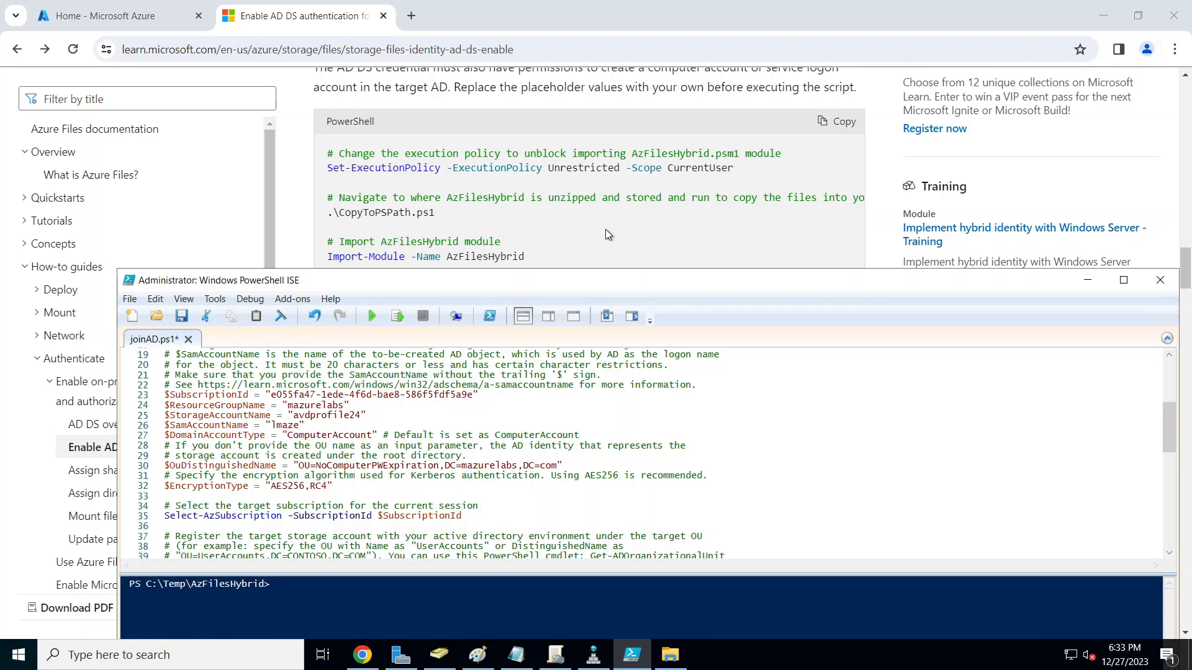
Step: Run line 2, Set-ExecutionPolicy Unrestricted -Scope CurrentUser, and accept the change with Yes to All
scroll(605, 229, down, 1)
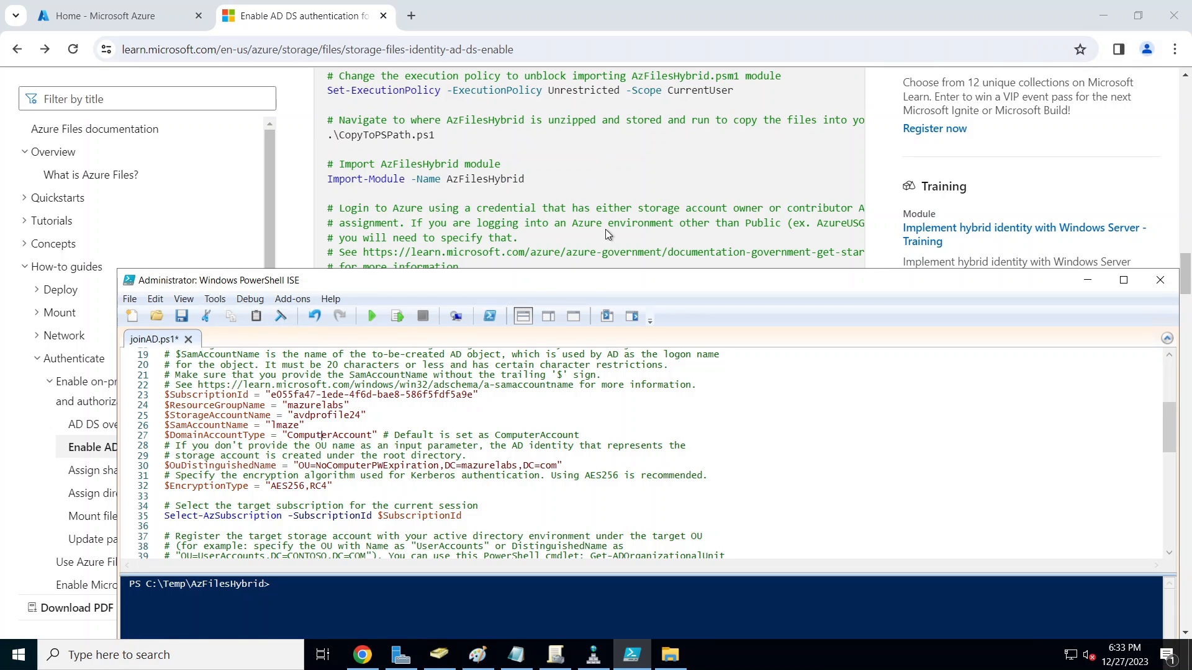
double_click(574, 280)
scroll(234, 247, up, 6)
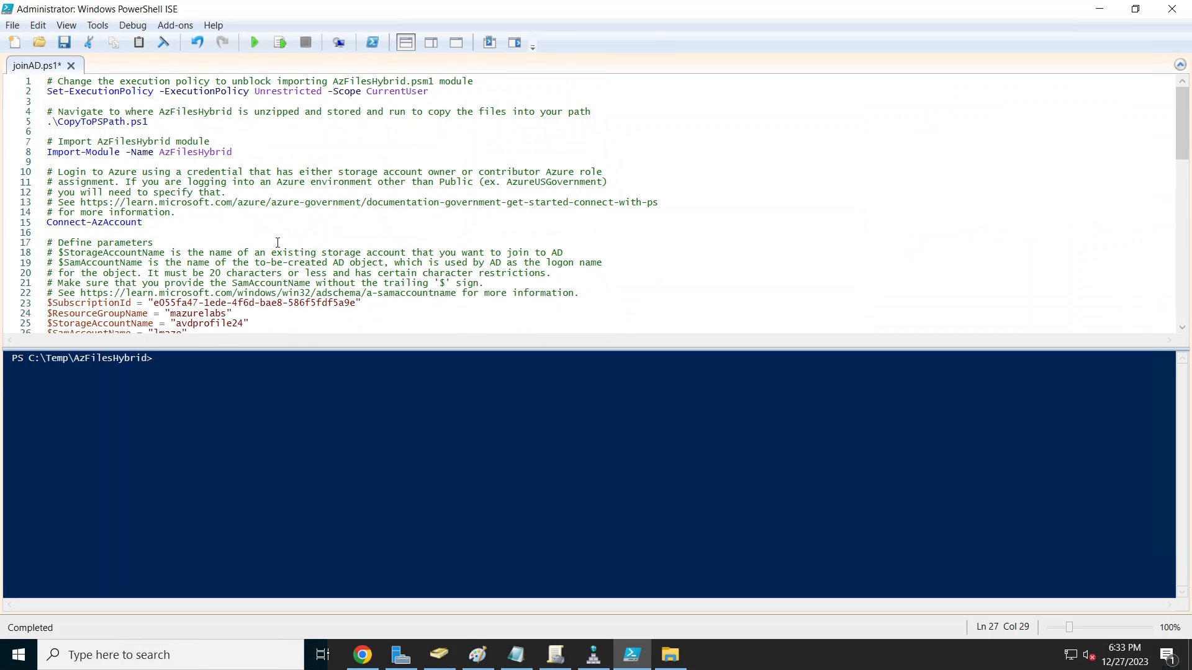
drag(439, 92, 44, 92)
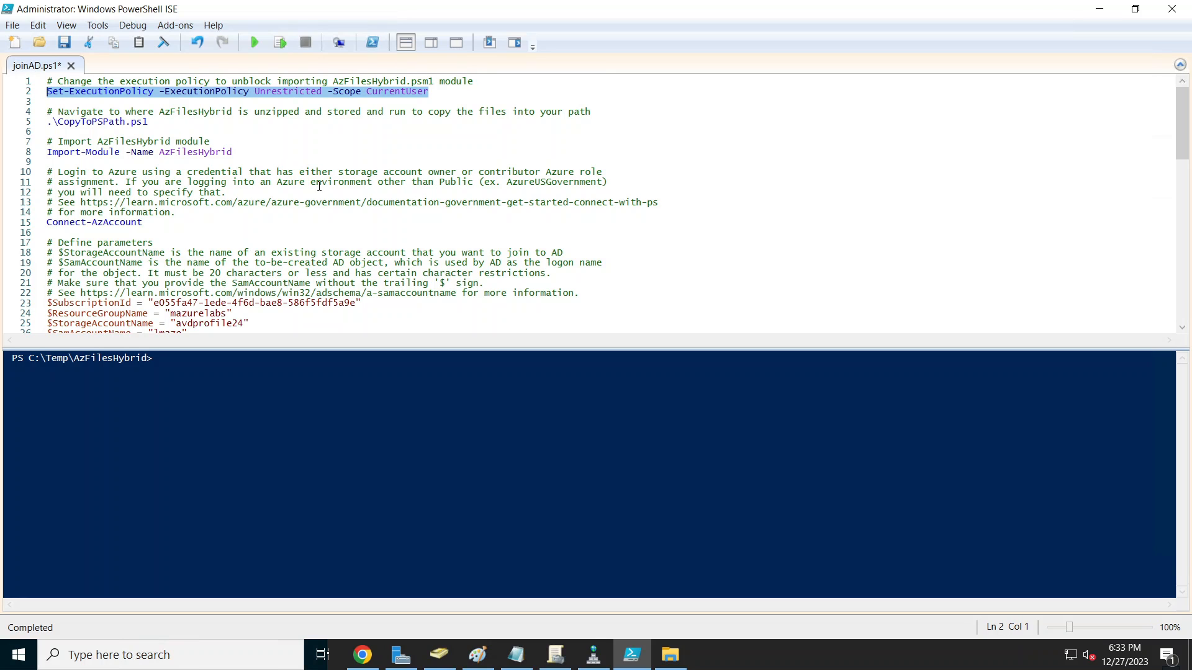
click(281, 43)
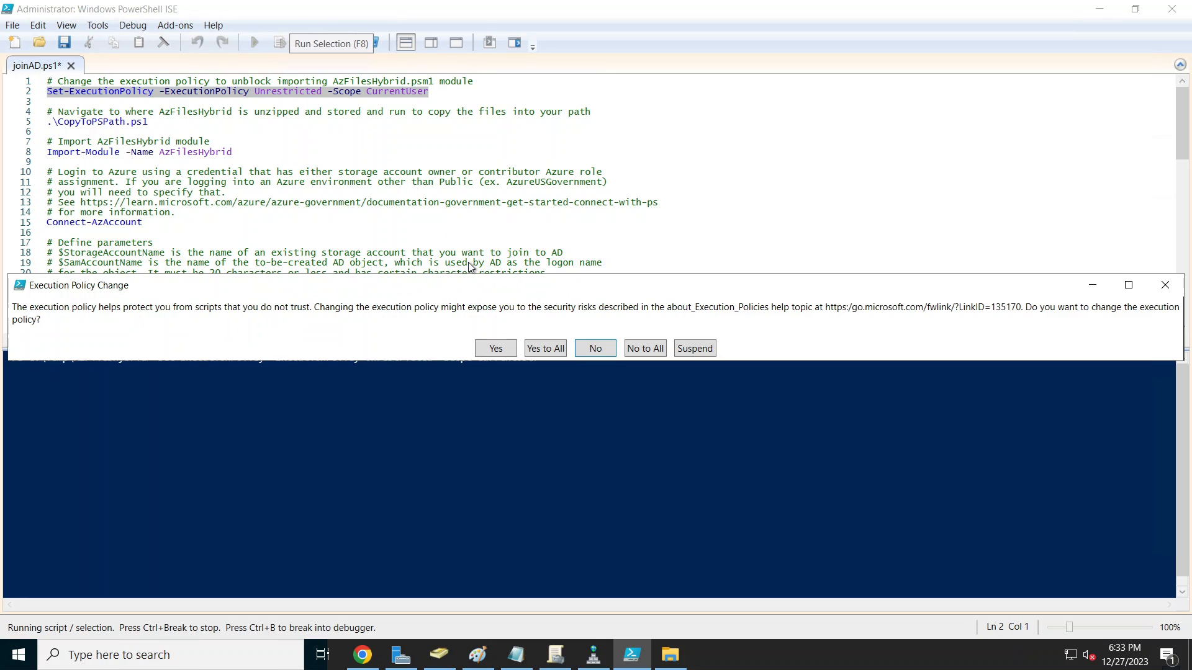
click(545, 348)
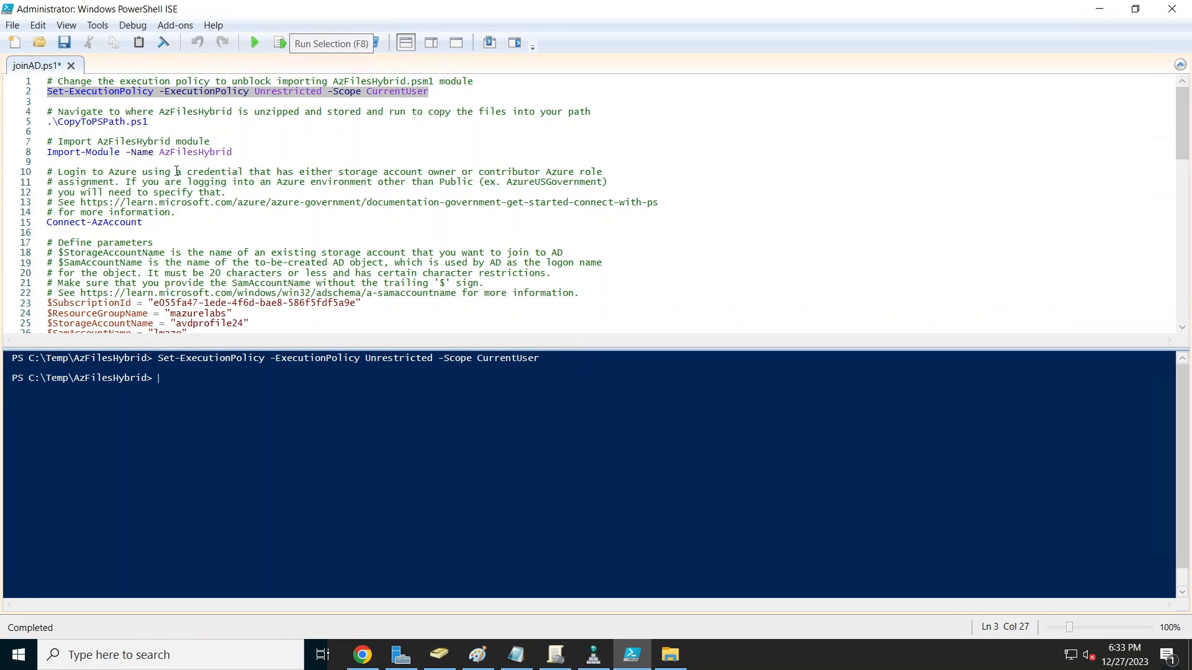
Step: Check the AzFilesHybrid folder's full path in File Explorer, then return to the ISE script
click(107, 381)
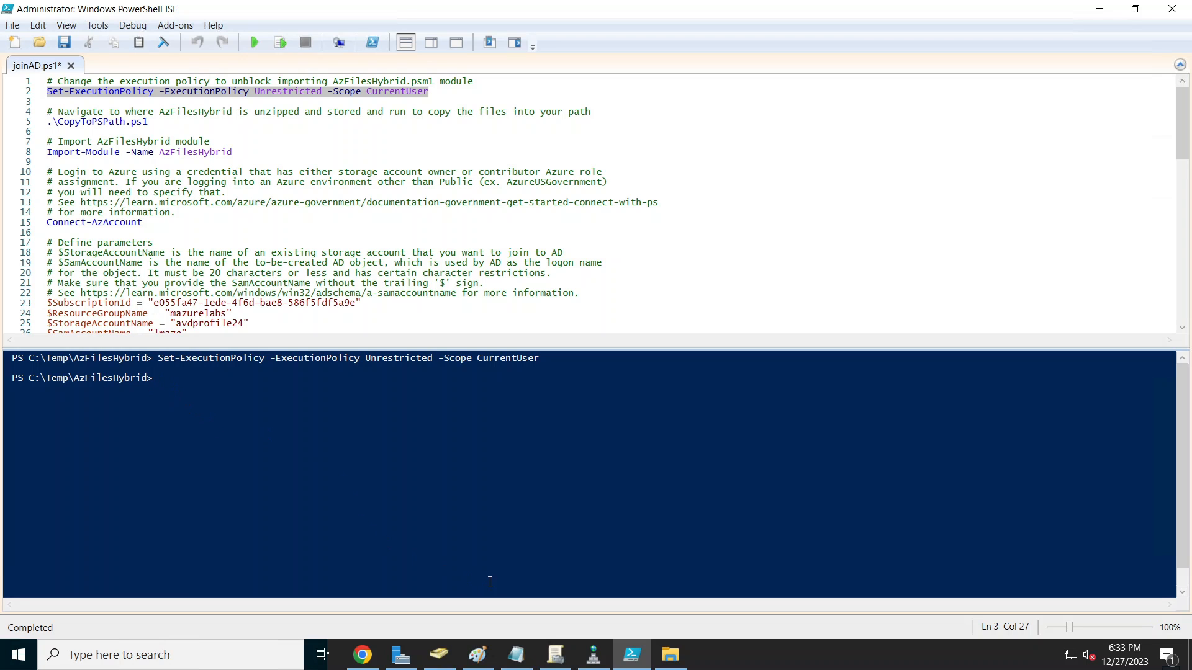
click(670, 655)
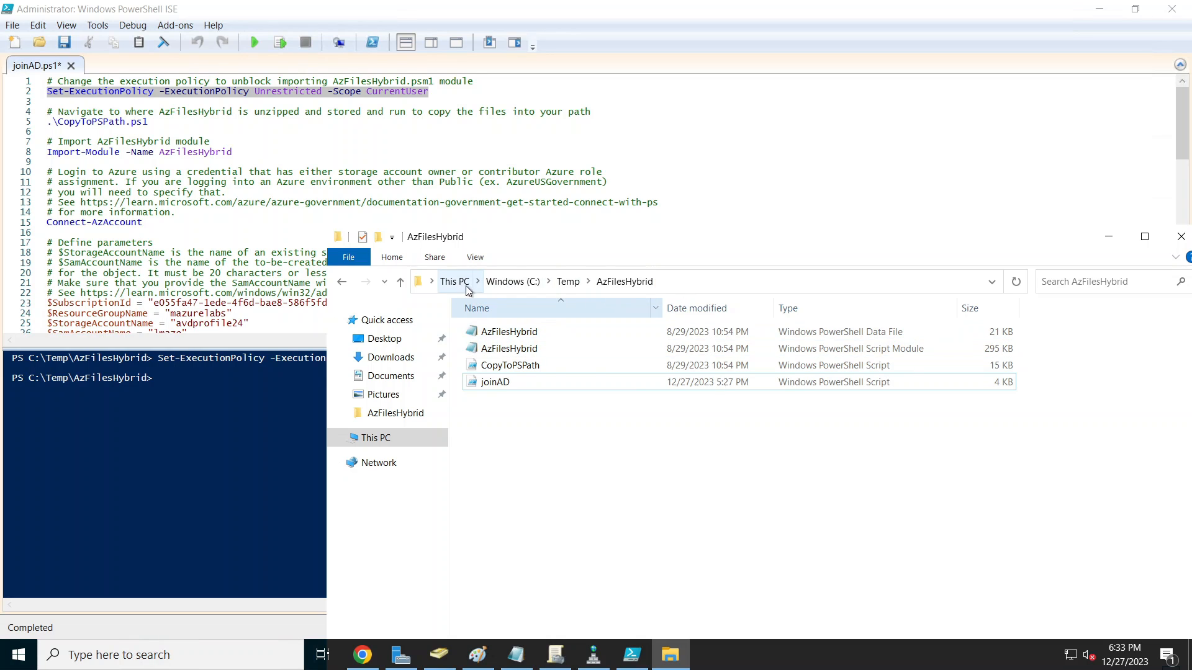
click(693, 283)
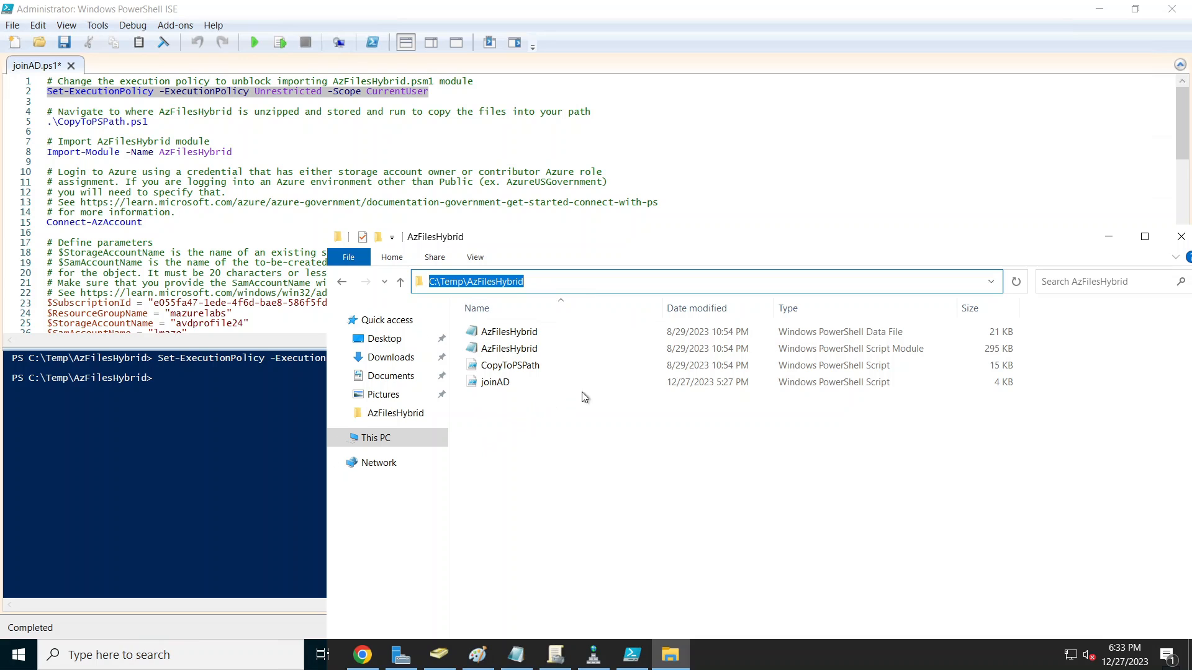
click(39, 381)
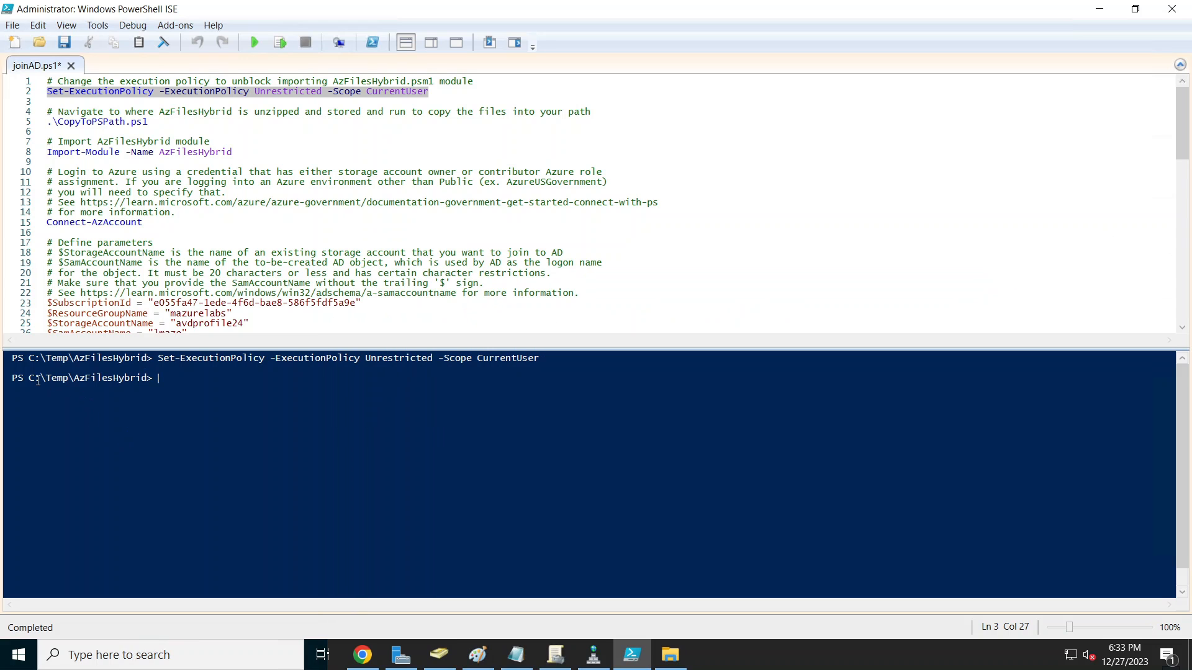
Step: Run the CopyToPSPath.ps1 line and the Import-Module AzFilesHybrid line 8
drag(155, 122, 43, 123)
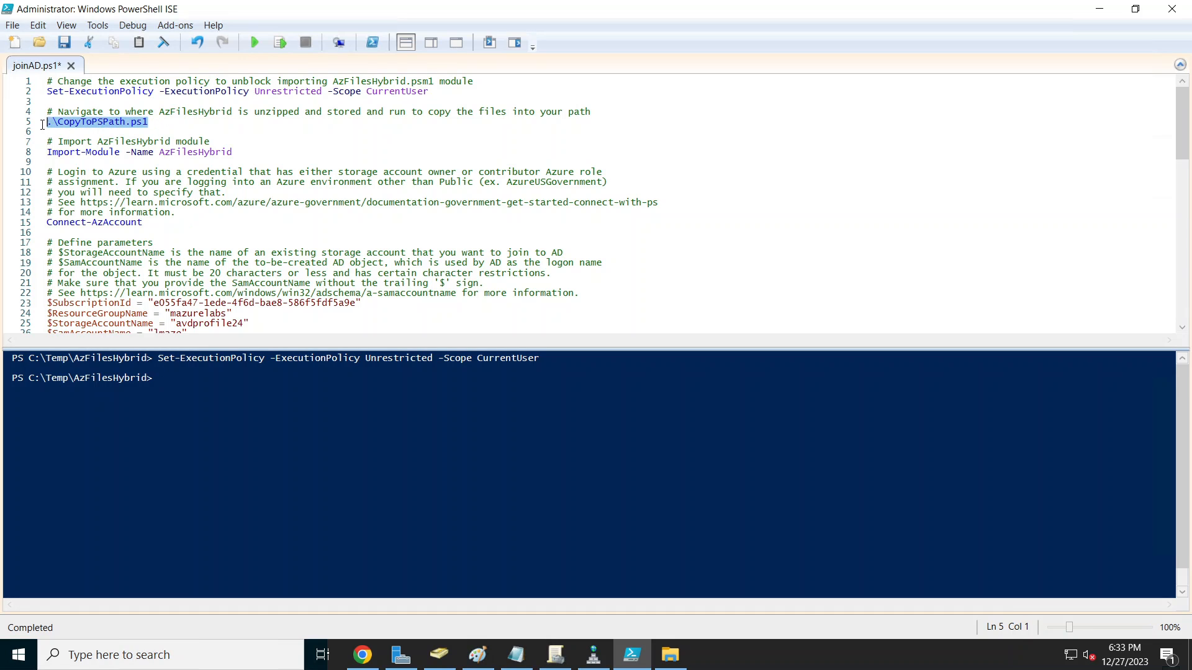
click(280, 43)
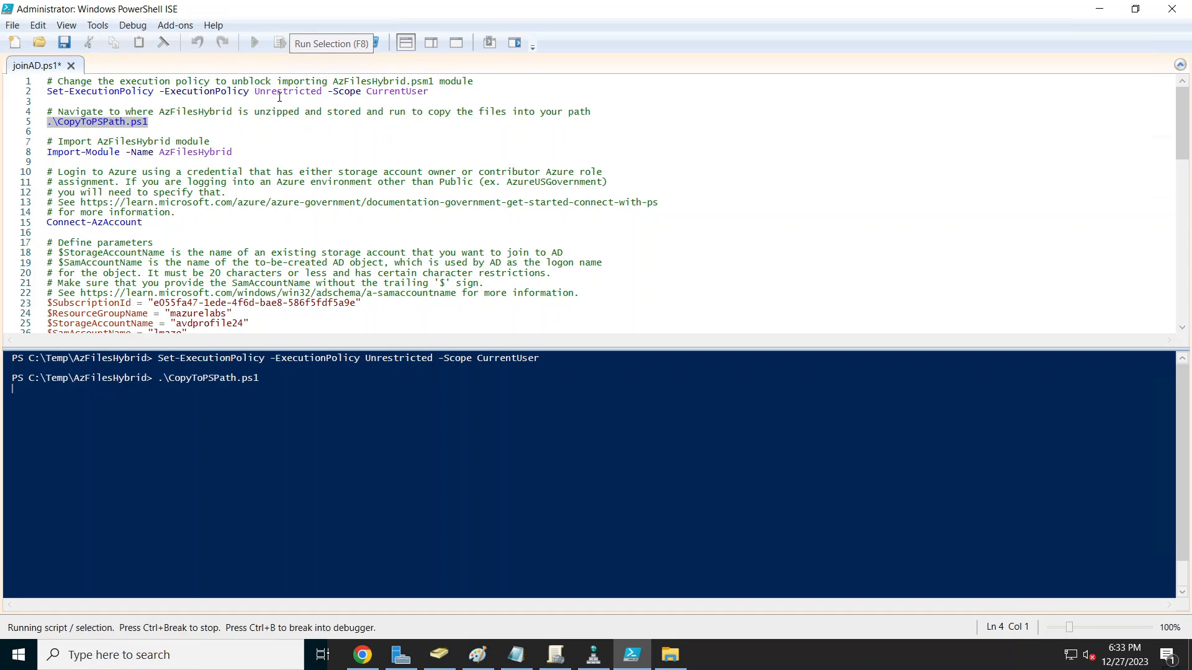
click(229, 153)
drag(229, 152, 47, 153)
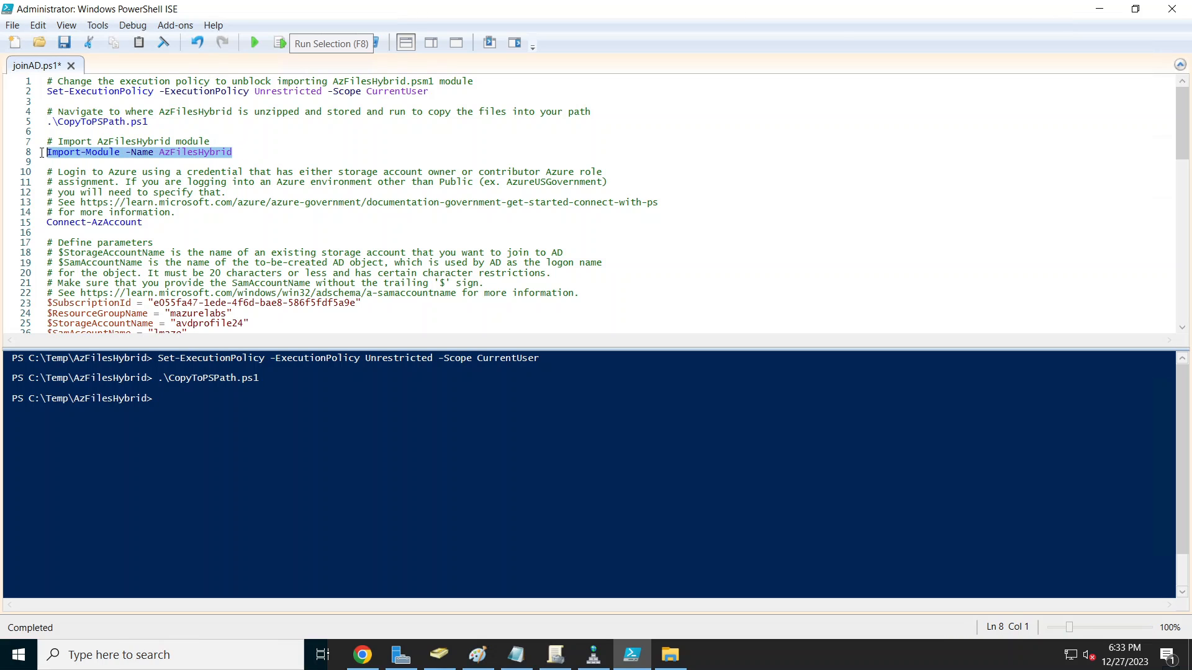
click(280, 44)
Step: Run Connect-AzAccount on line 15 and sign in with the already signed-in Azure account
drag(142, 222, 47, 222)
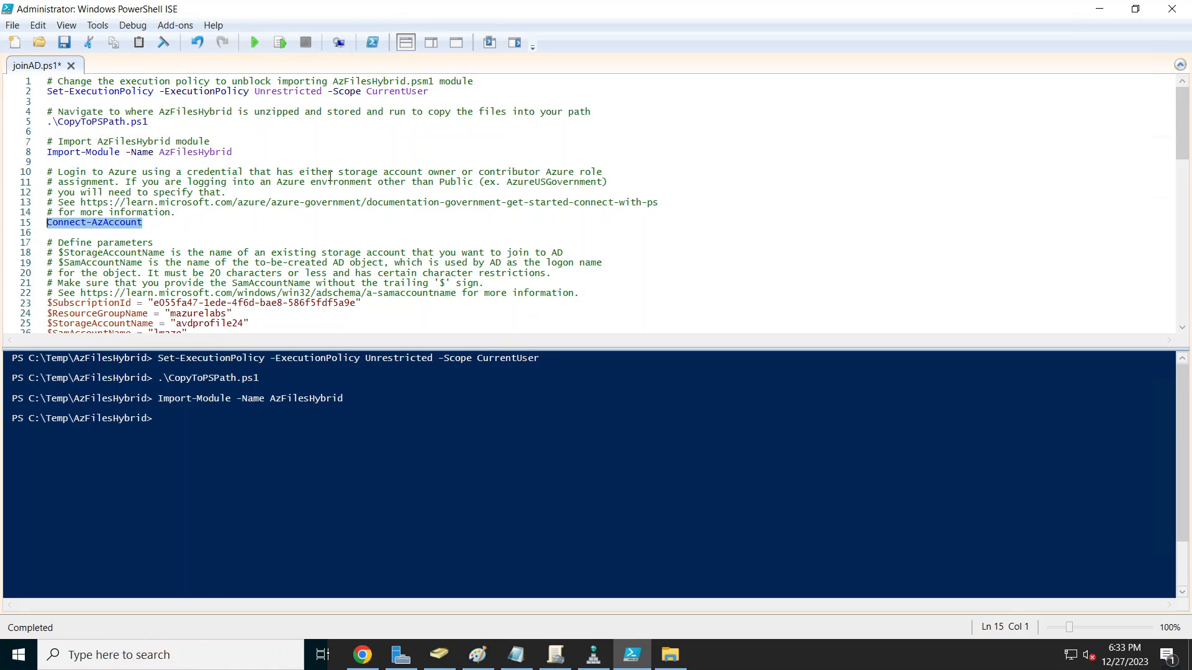
click(281, 45)
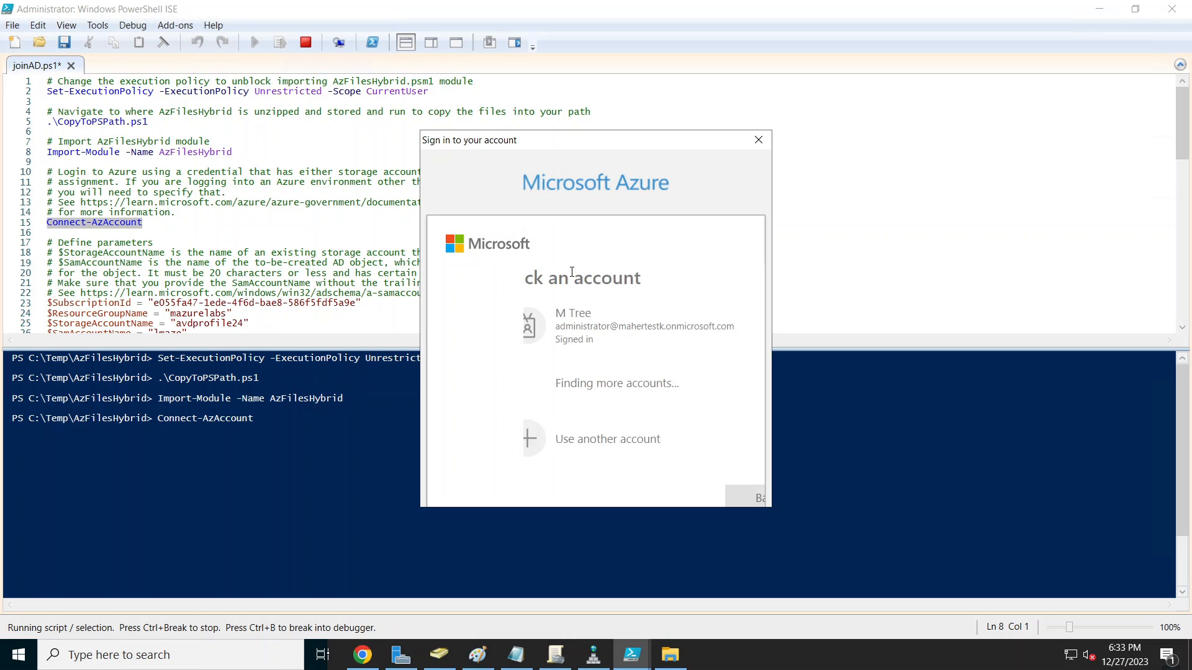
click(646, 323)
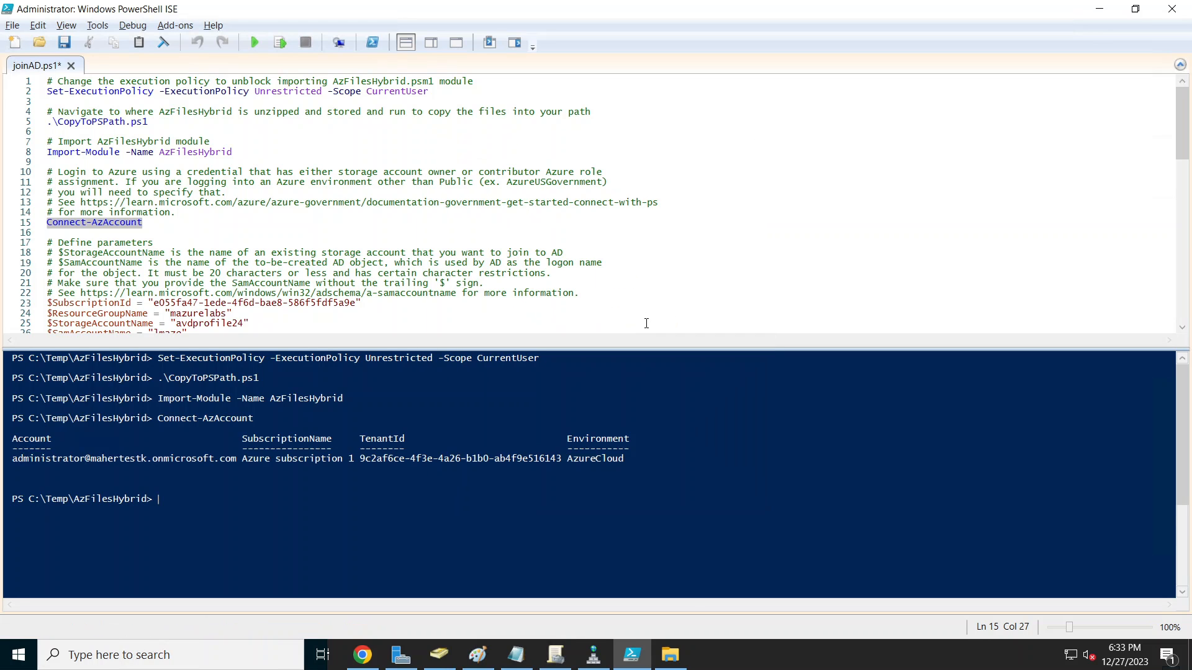
scroll(556, 241, down, 2)
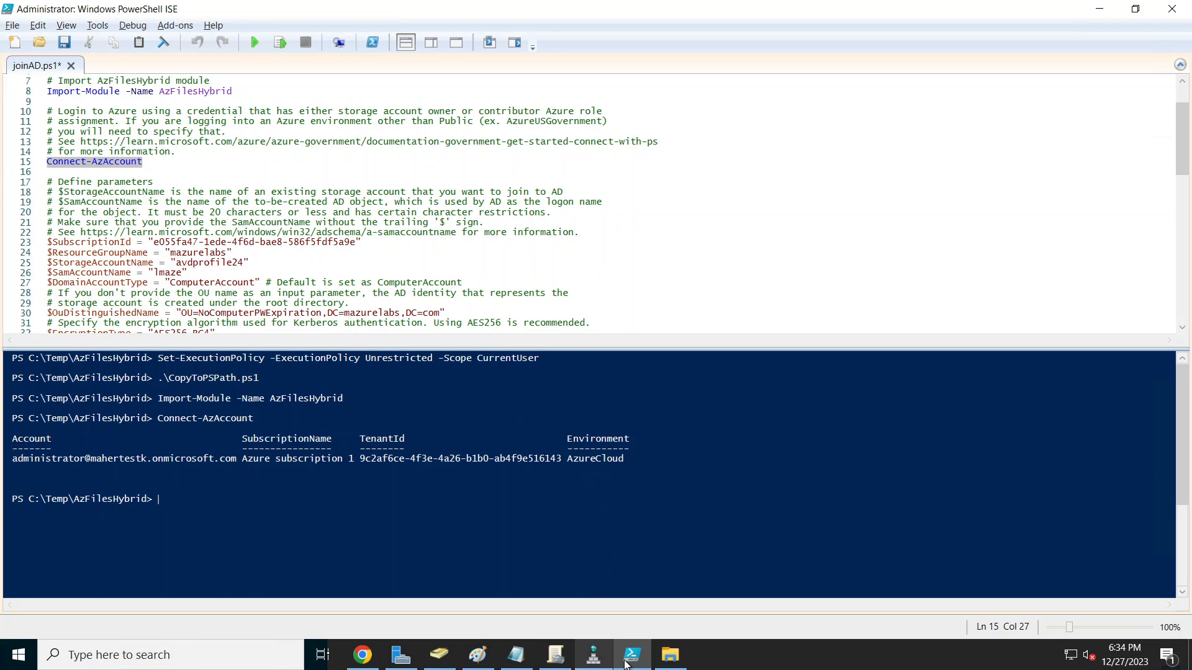
Step: Glance at the Learn article's script, then restore the ISE window and move it lower
click(371, 658)
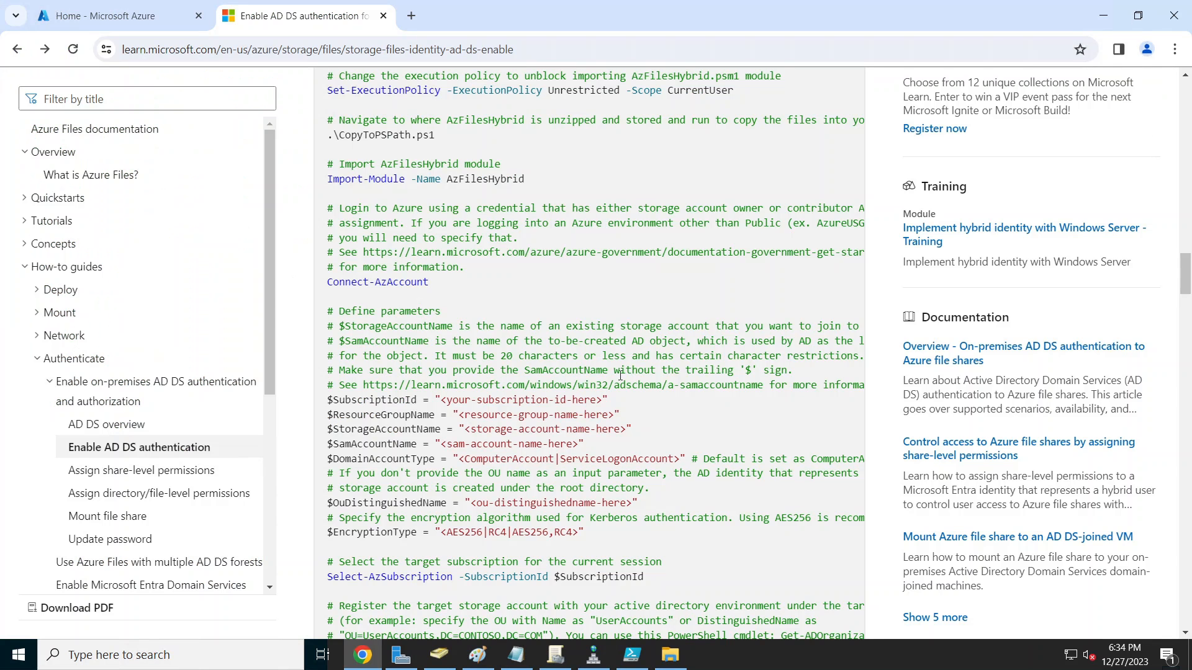
scroll(675, 421, down, 3)
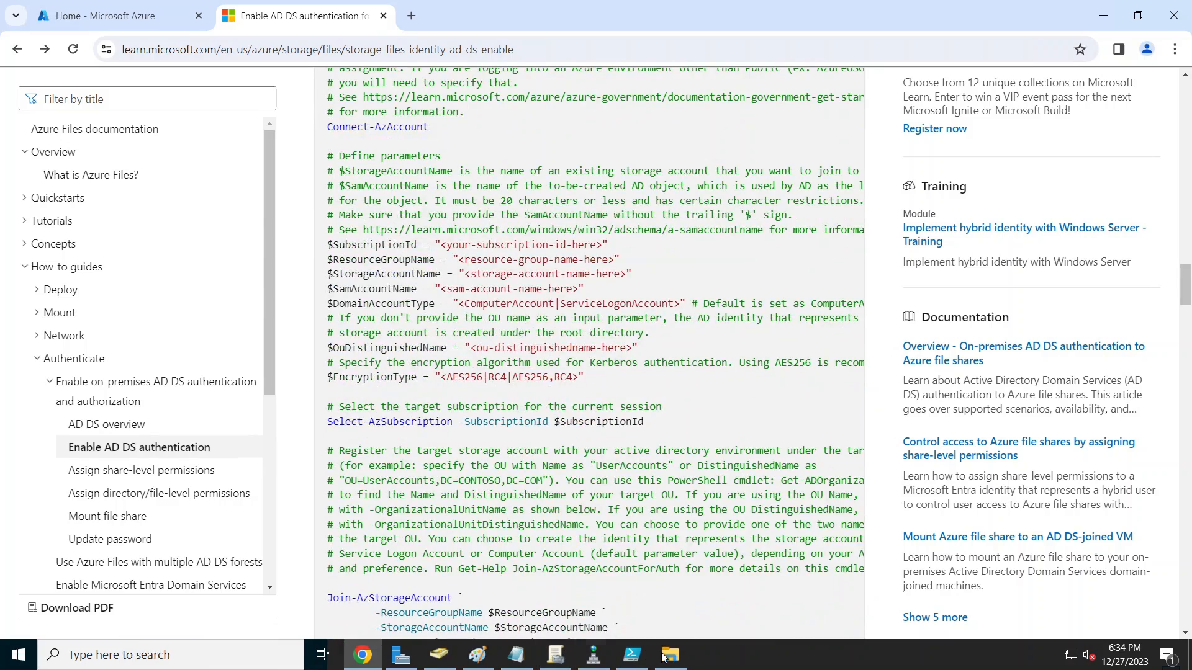
click(638, 659)
click(1135, 9)
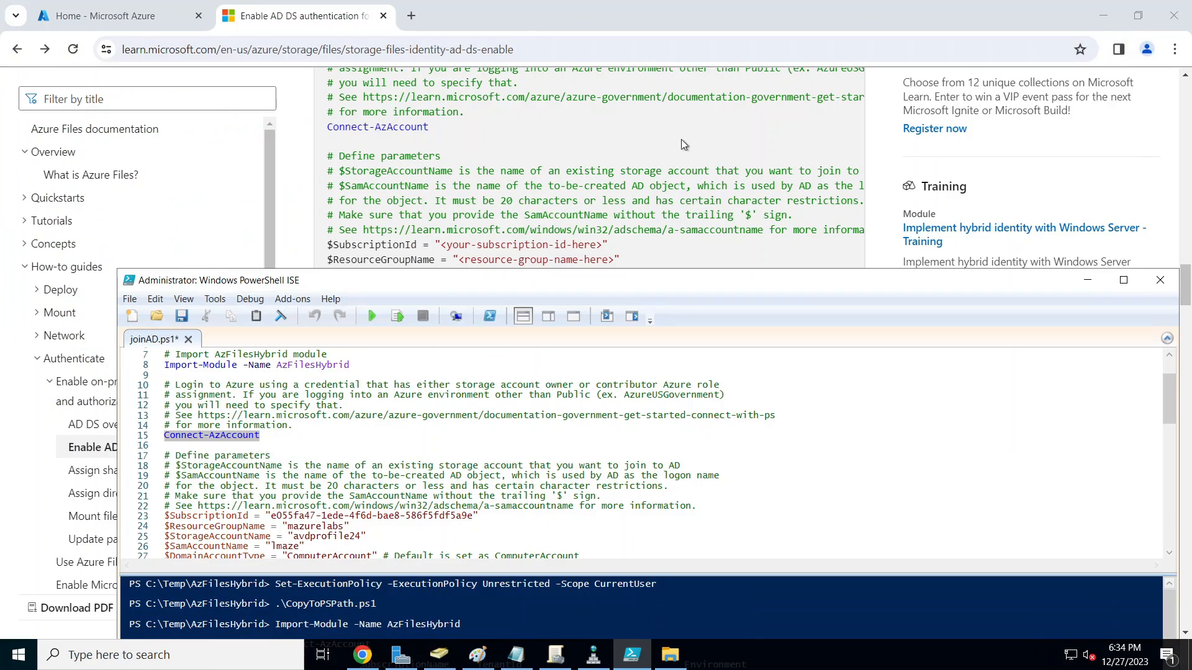
drag(607, 285, 626, 388)
scroll(610, 542, down, 3)
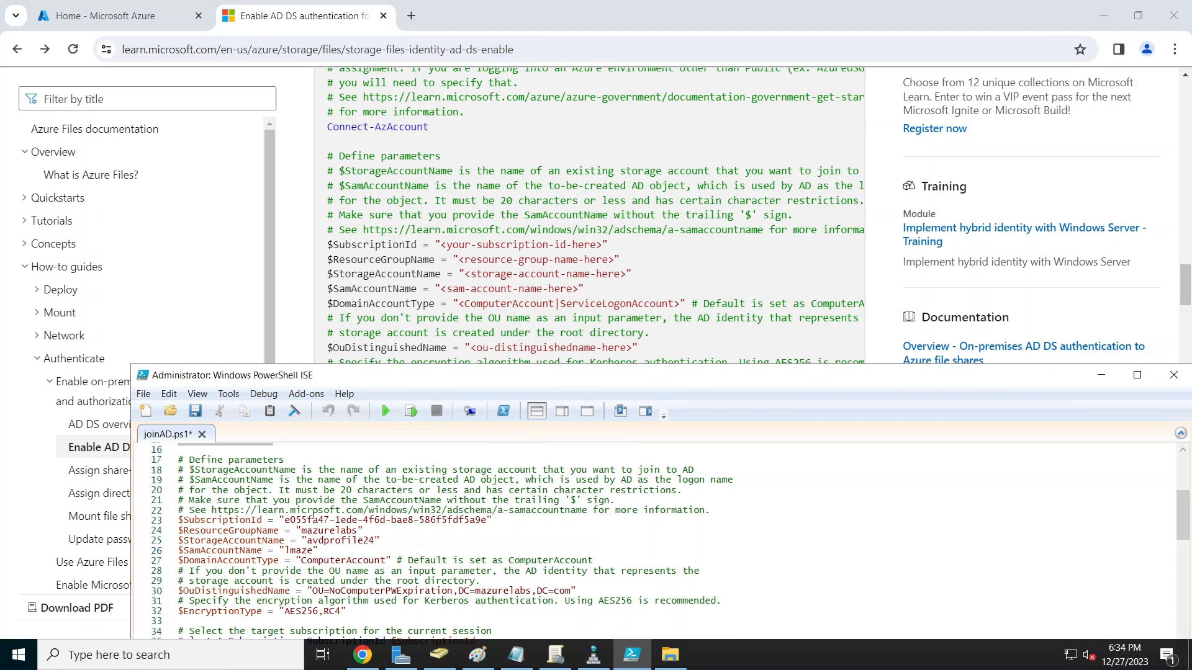
Step: Compare the Azure portal subscription ID with the script, then open the Storage accounts list
click(362, 655)
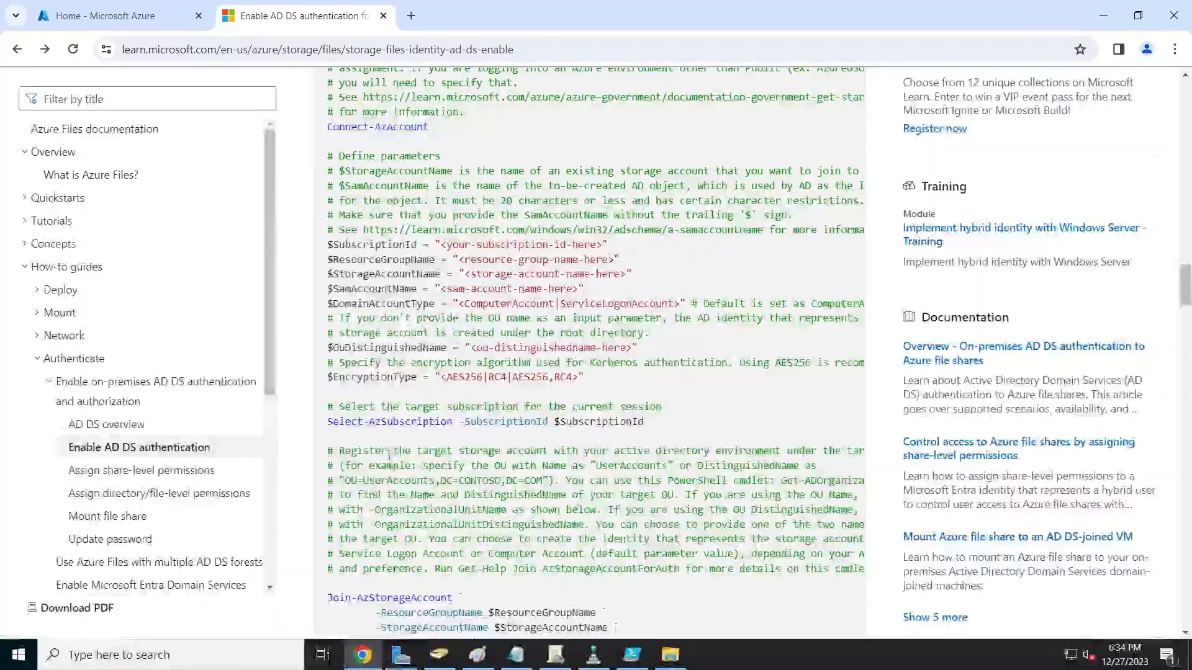
click(118, 19)
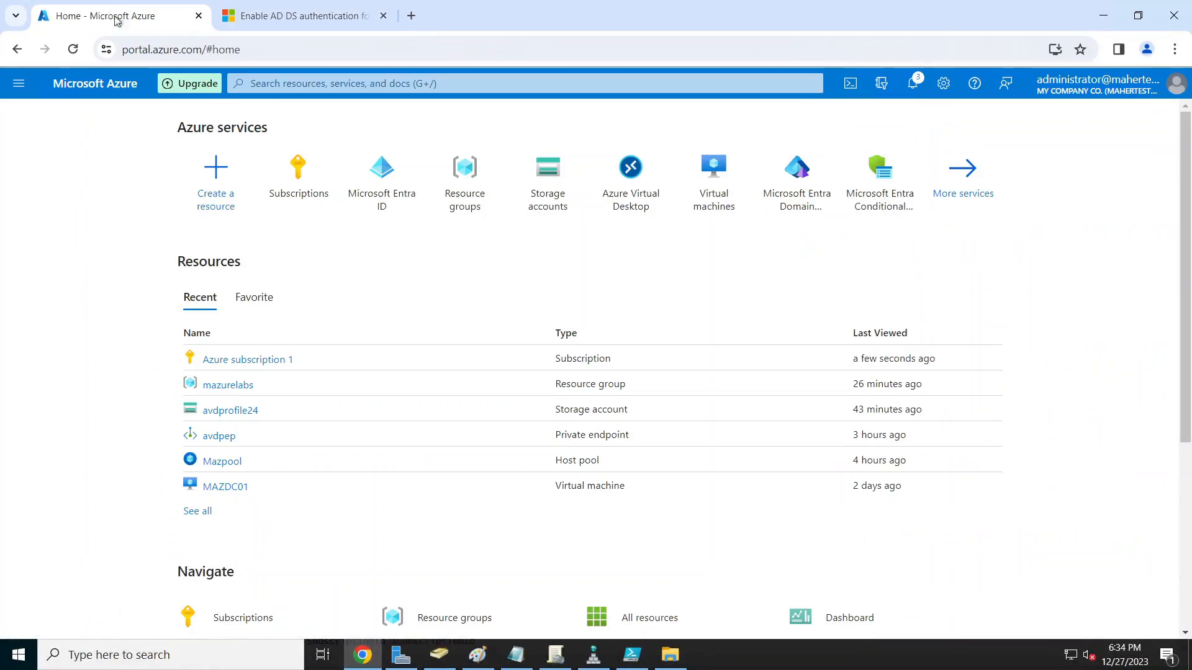
click(297, 176)
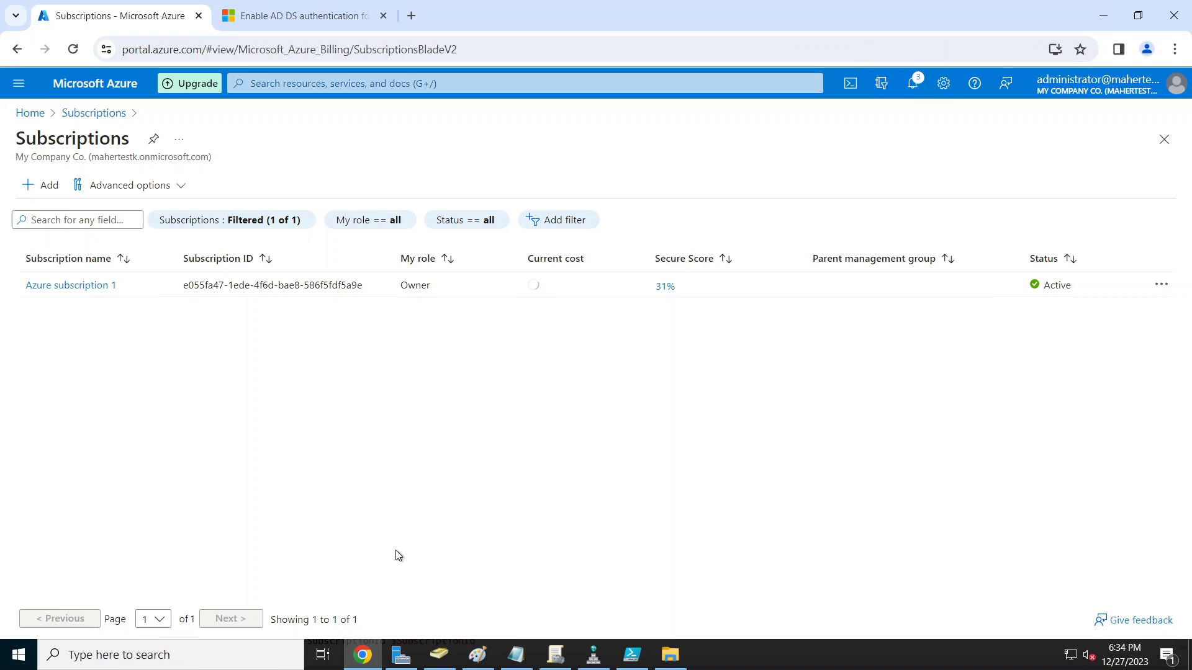
click(631, 656)
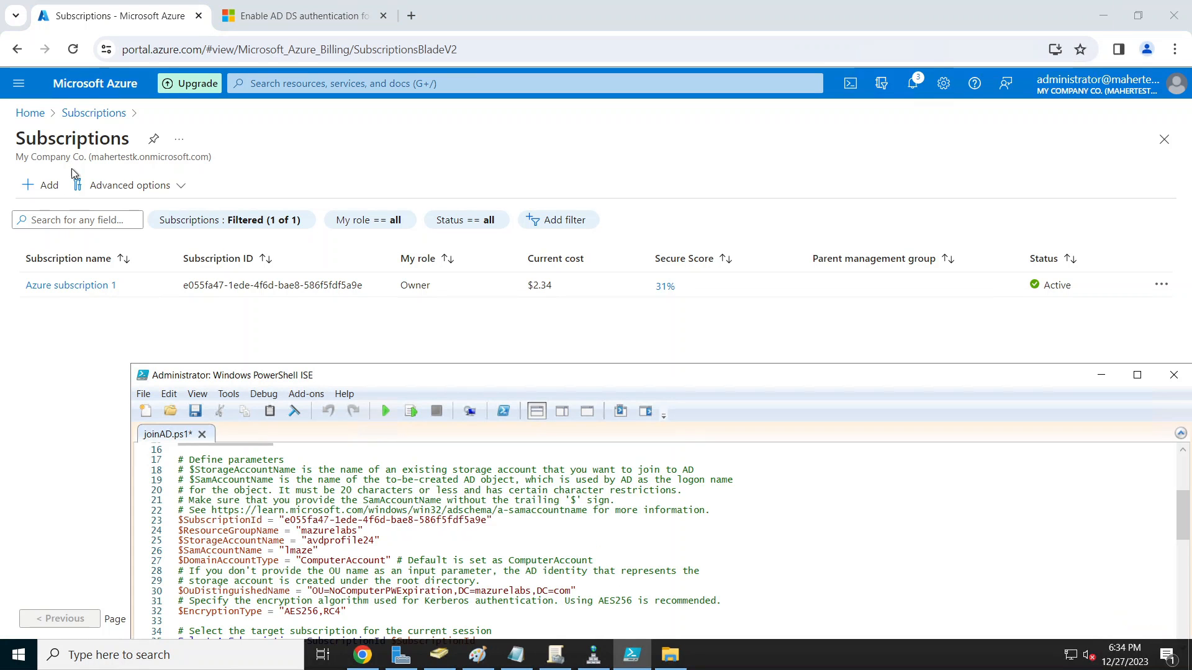
click(41, 118)
click(41, 118)
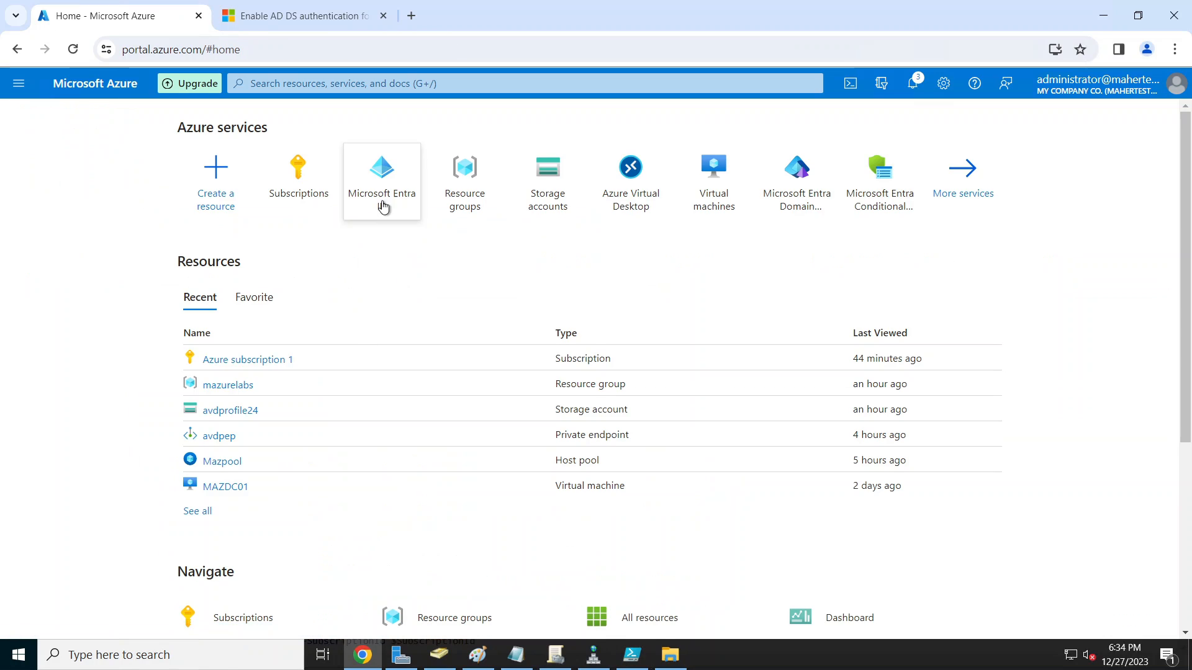
click(505, 239)
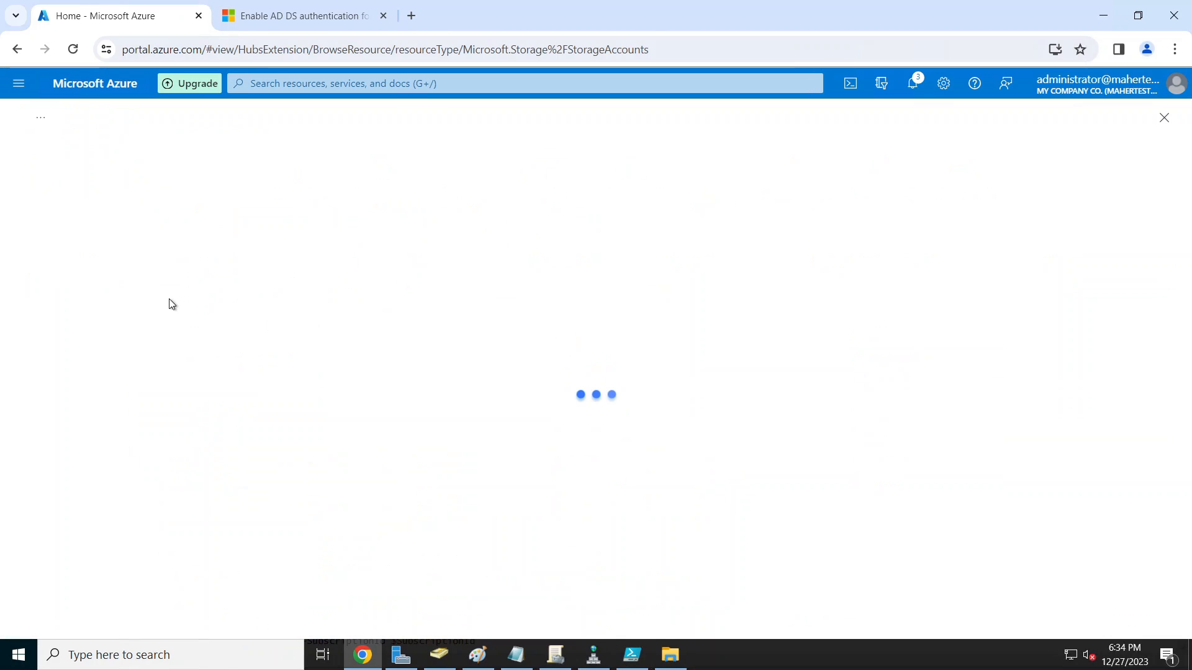
click(90, 310)
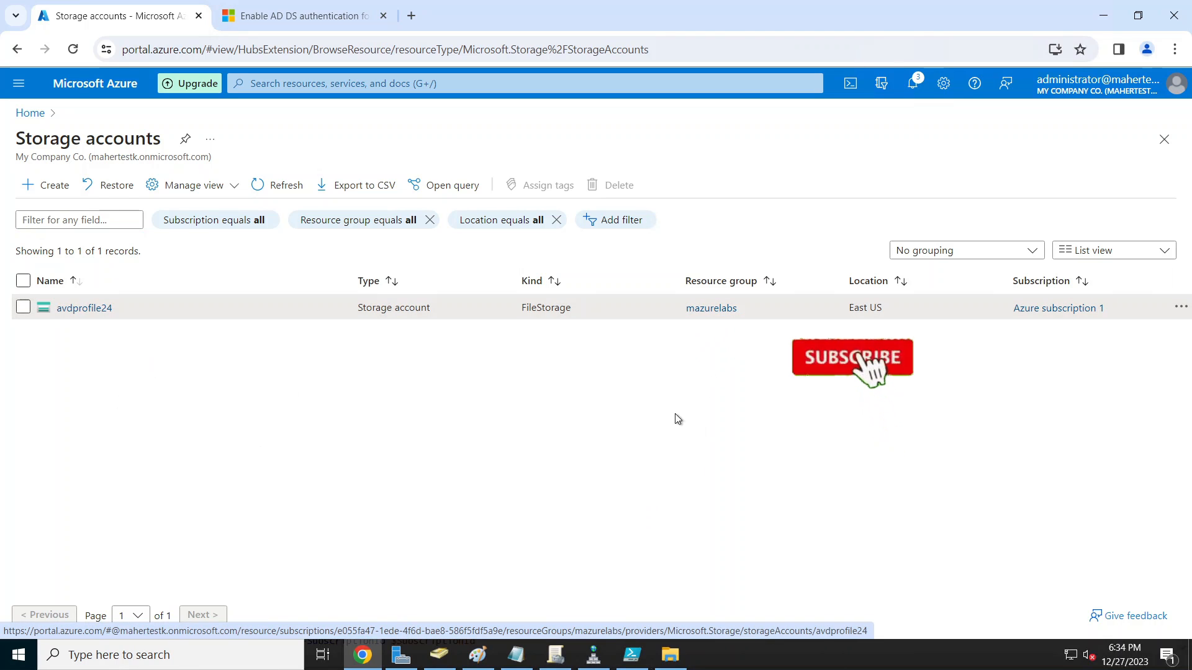
Step: Check the SamAccountName value on script line 26, then return to the Enable AD DS authentication article
click(633, 656)
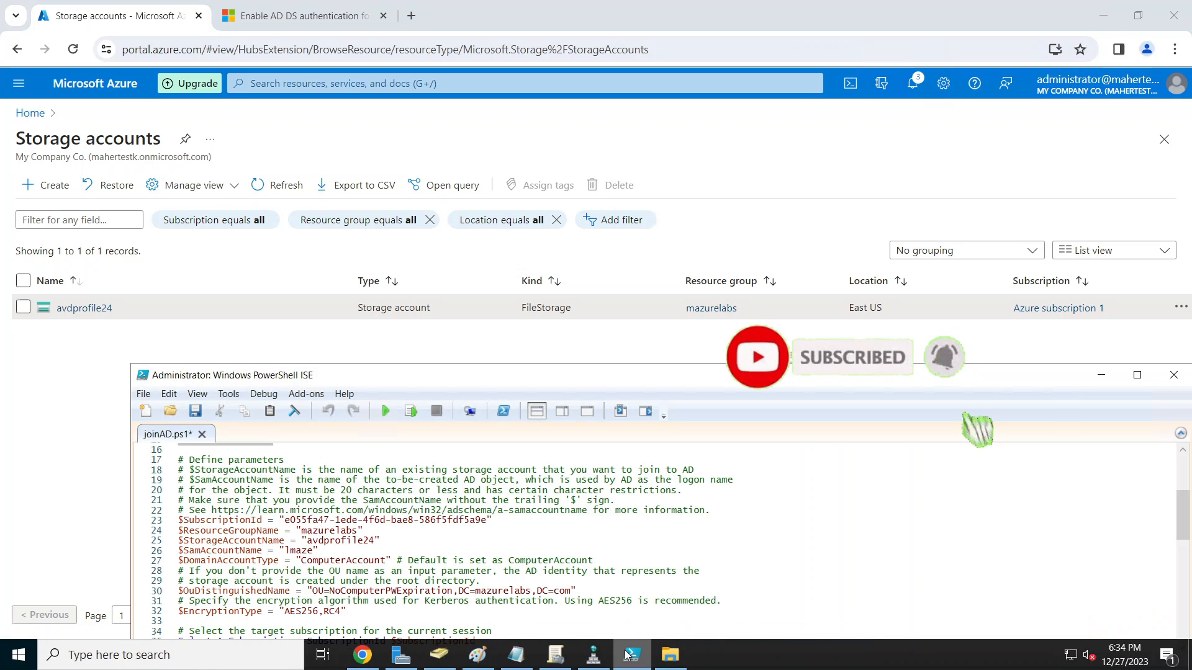
drag(493, 382, 465, 308)
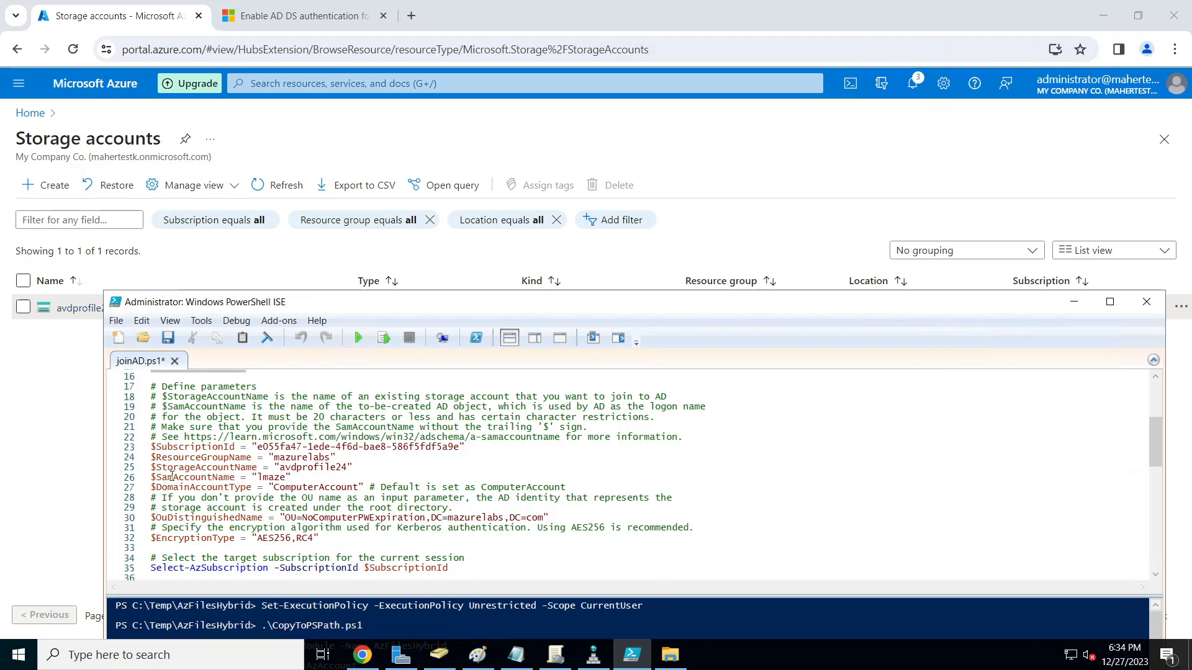
drag(298, 305, 353, 303)
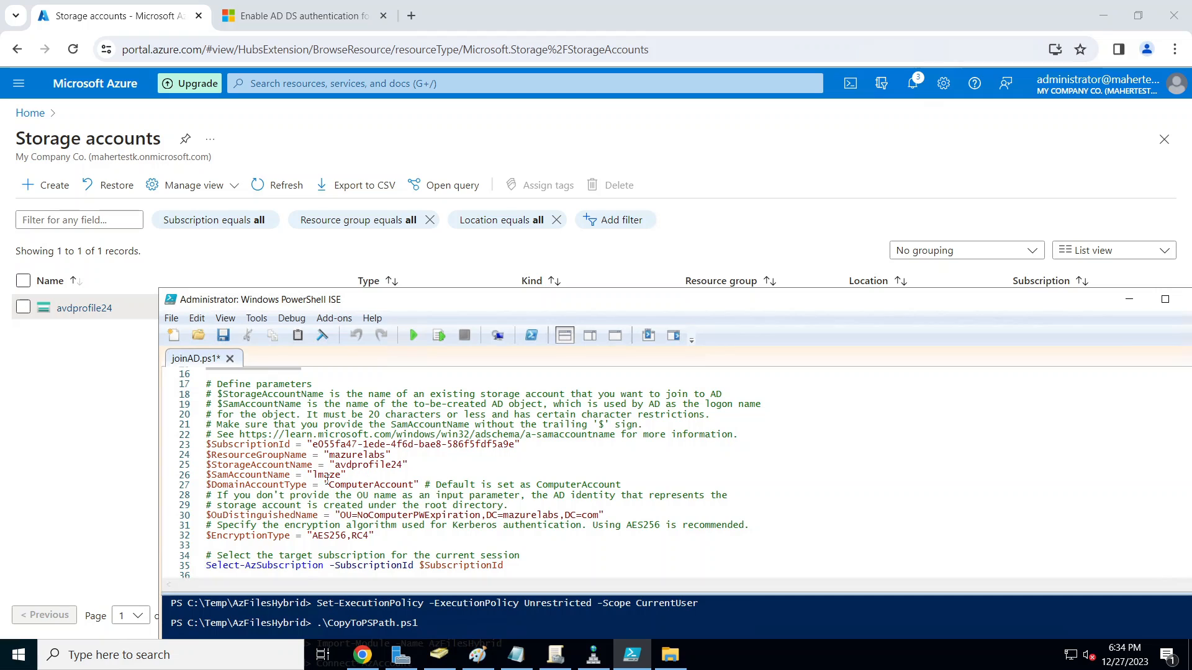
mouse_move(217, 475)
mouse_down()
mouse_move(348, 476)
mouse_move(205, 473)
mouse_up()
click(438, 487)
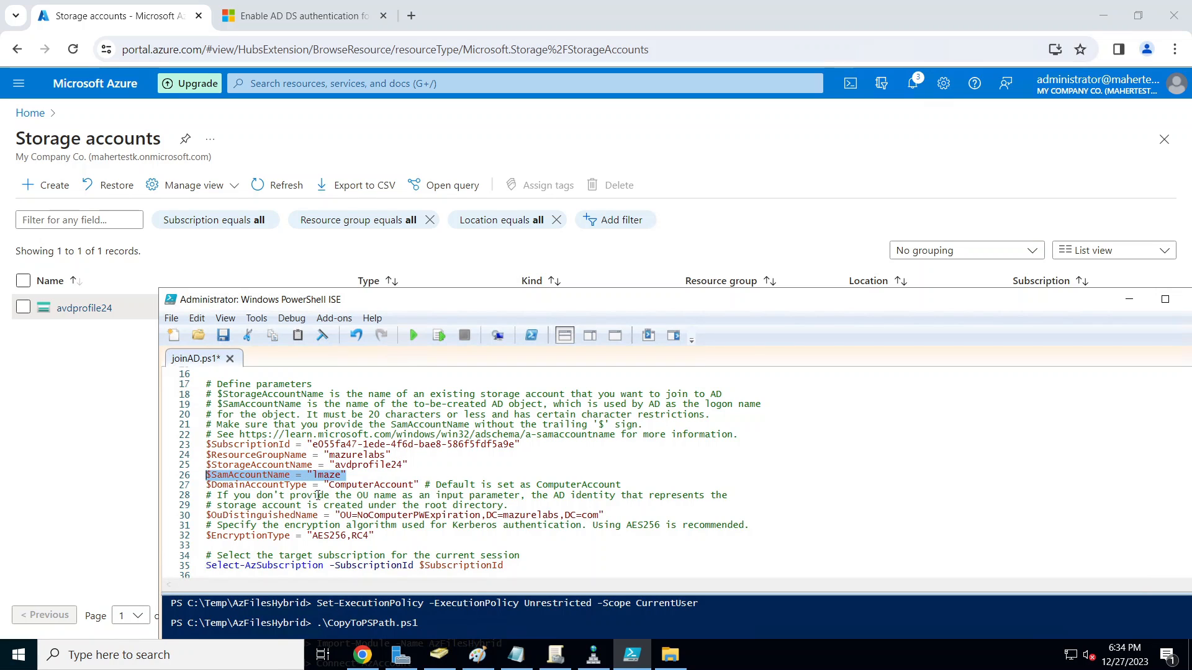
click(347, 475)
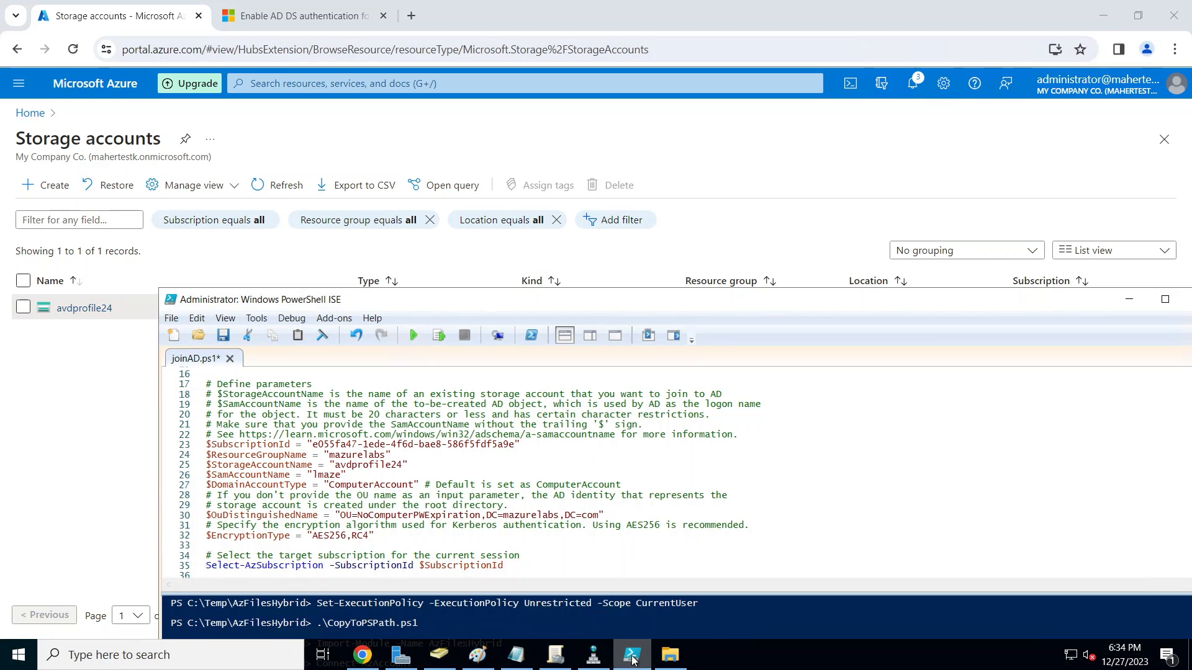
click(362, 655)
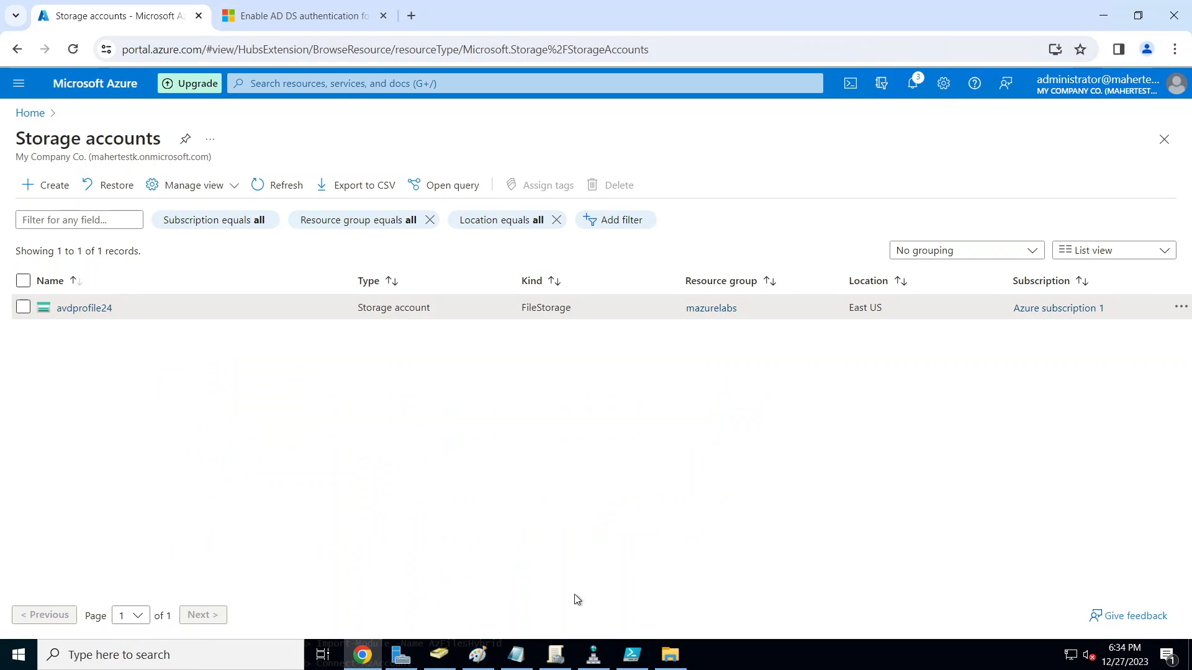
click(321, 18)
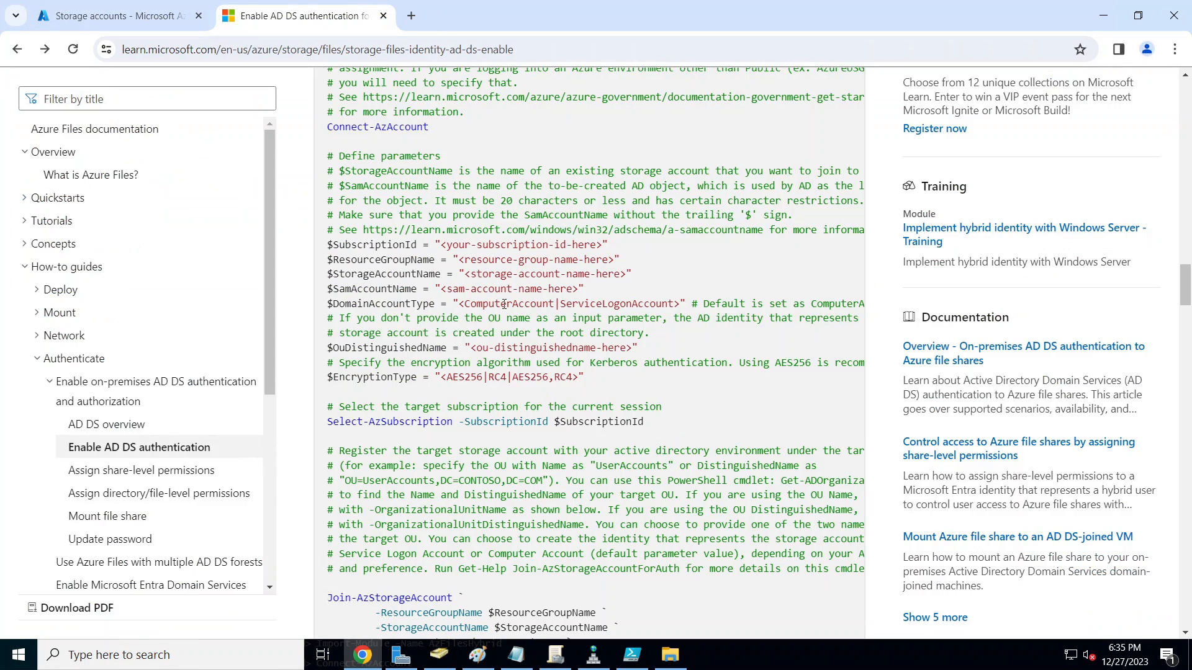
Step: Compare the docs' $DomainAccountType line with the joinAD.ps1 script and the Notepad notes
drag(512, 304, 662, 304)
click(632, 655)
drag(582, 302, 637, 391)
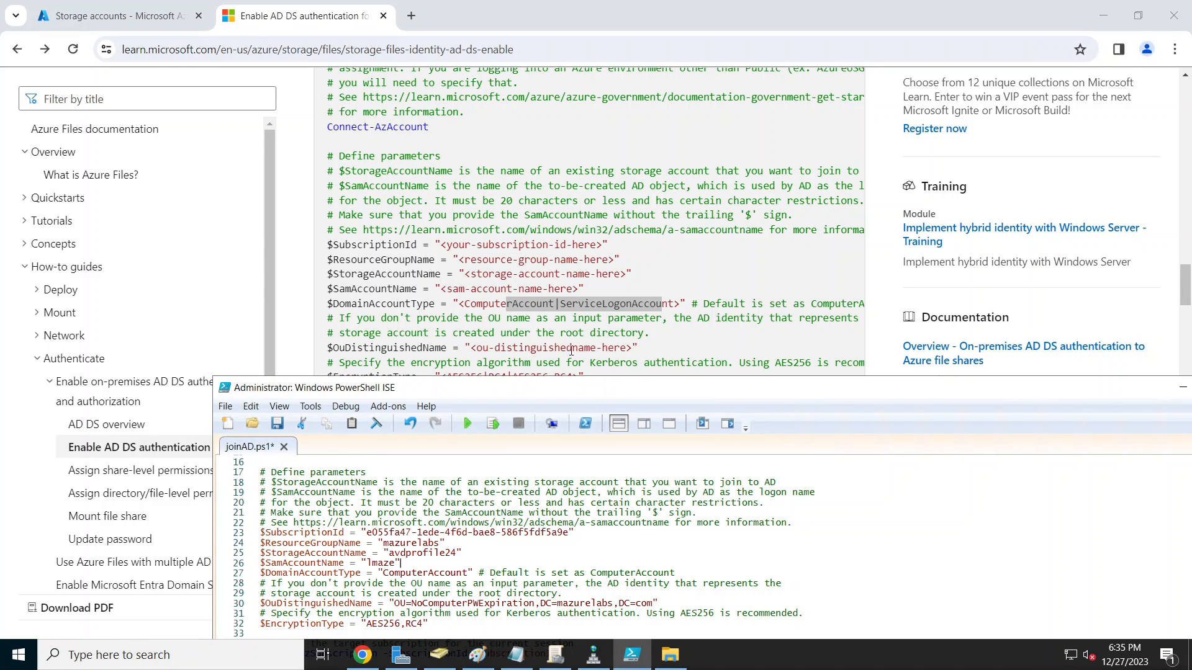
click(521, 660)
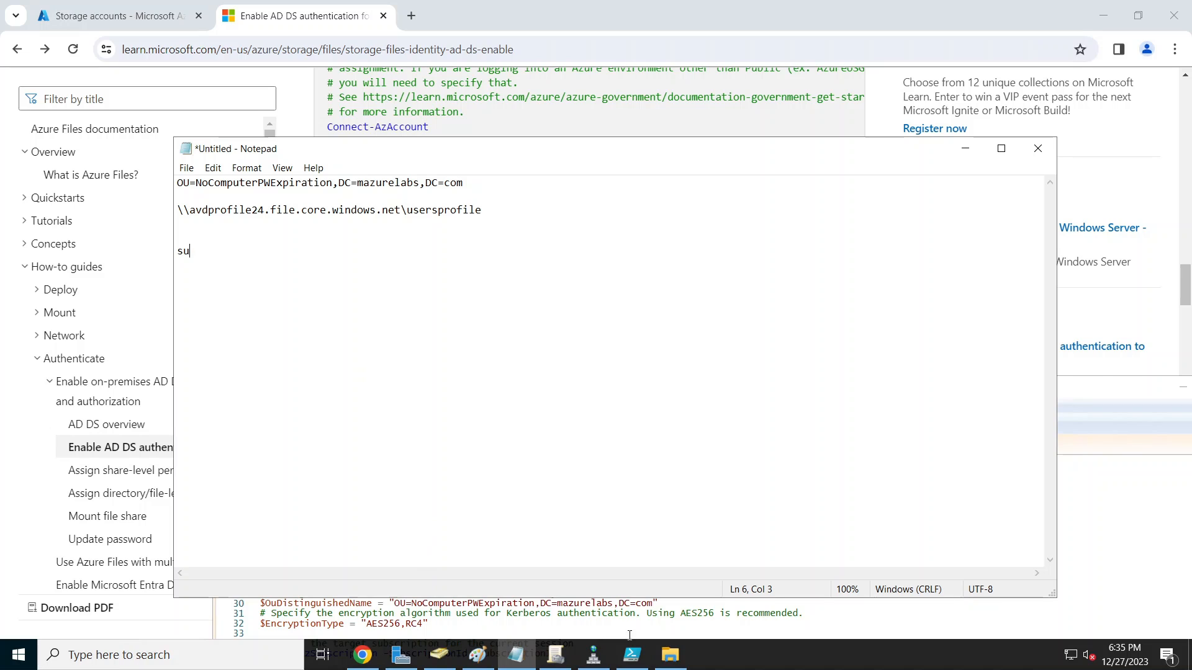
Step: View the NoComputerPWExpiration OU's distinguishedName in the Attribute Editor, then cancel and return to joinAD.ps1
click(438, 657)
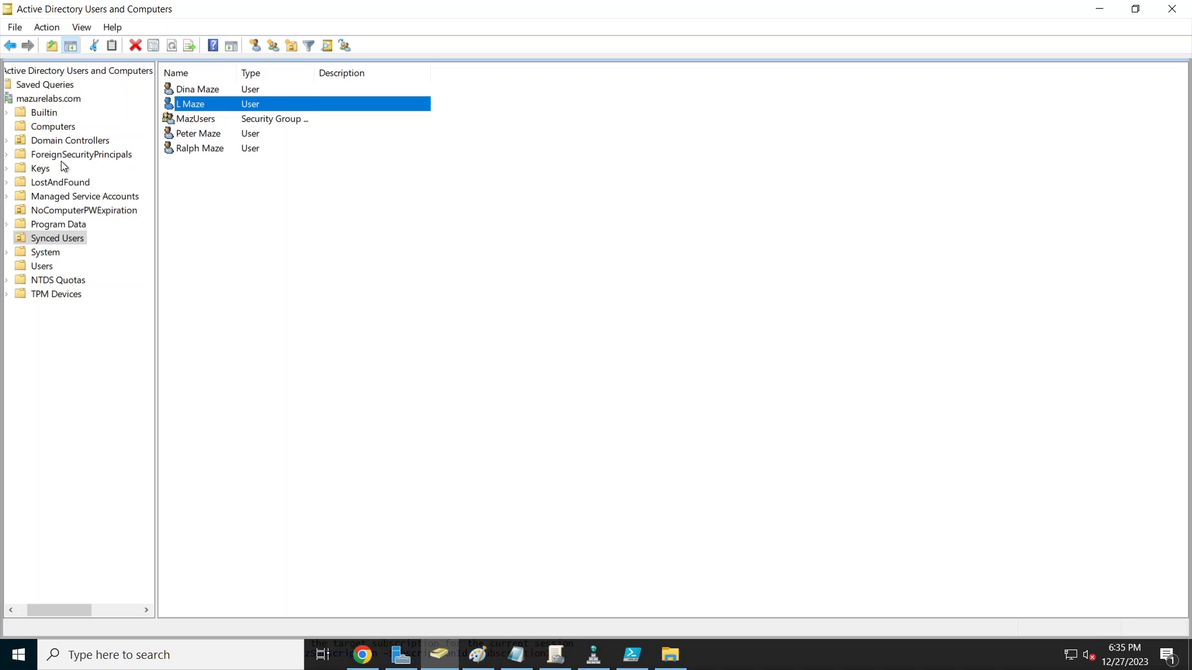
click(67, 211)
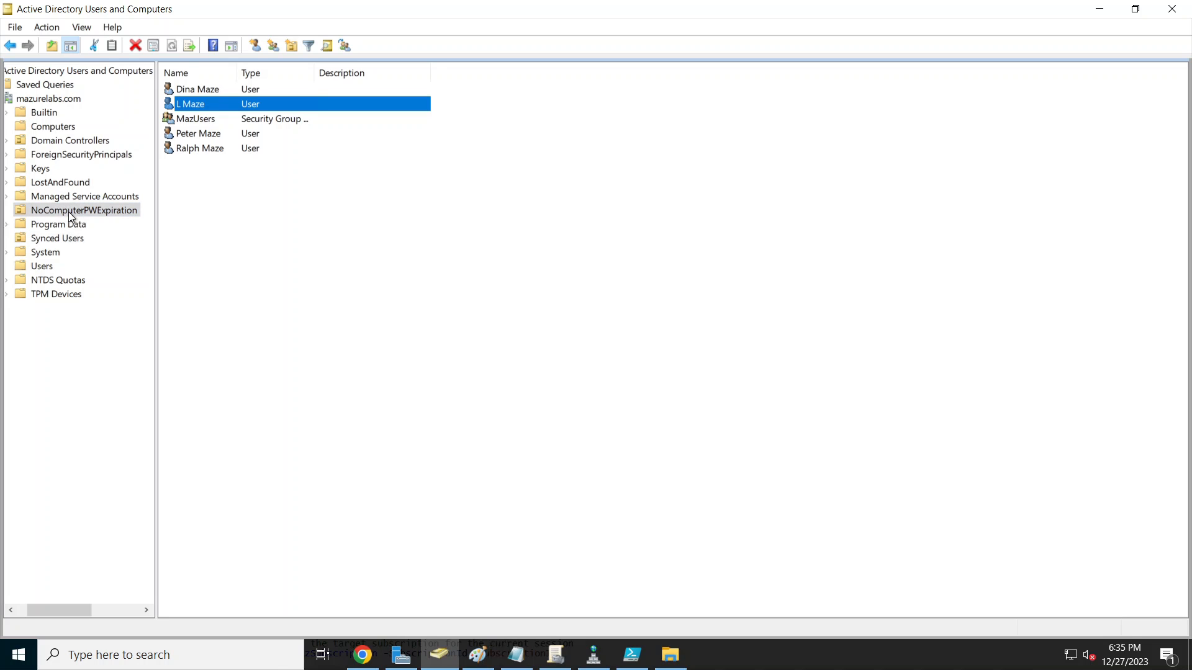
right_click(67, 211)
click(118, 433)
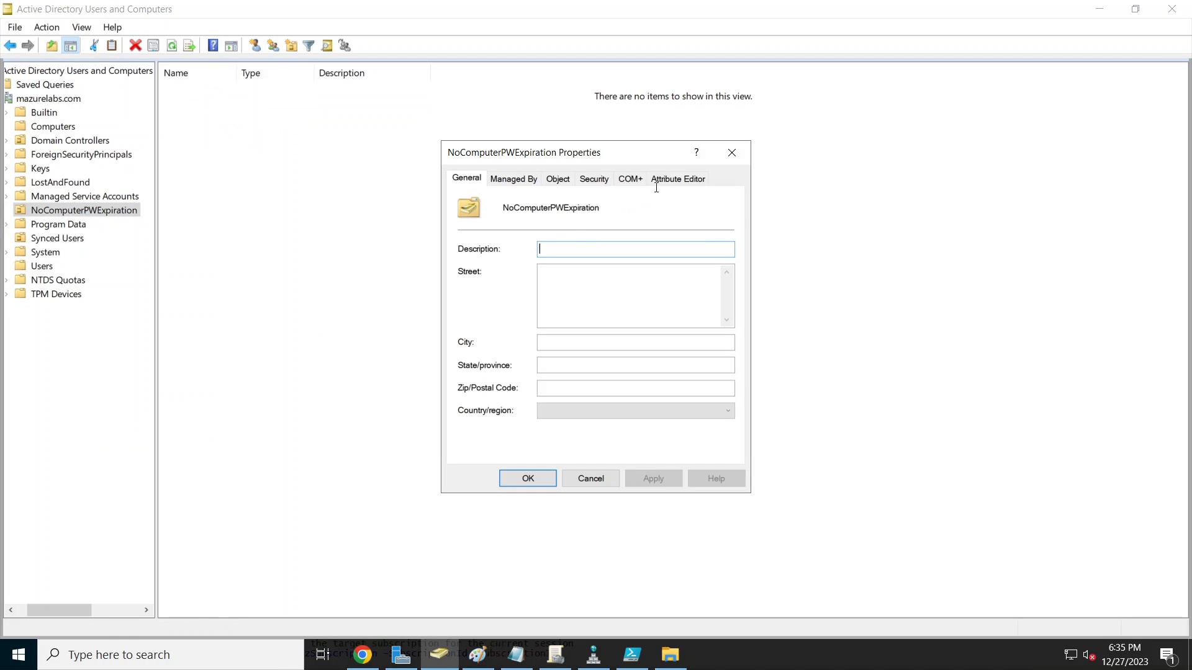
click(665, 182)
click(573, 408)
click(598, 480)
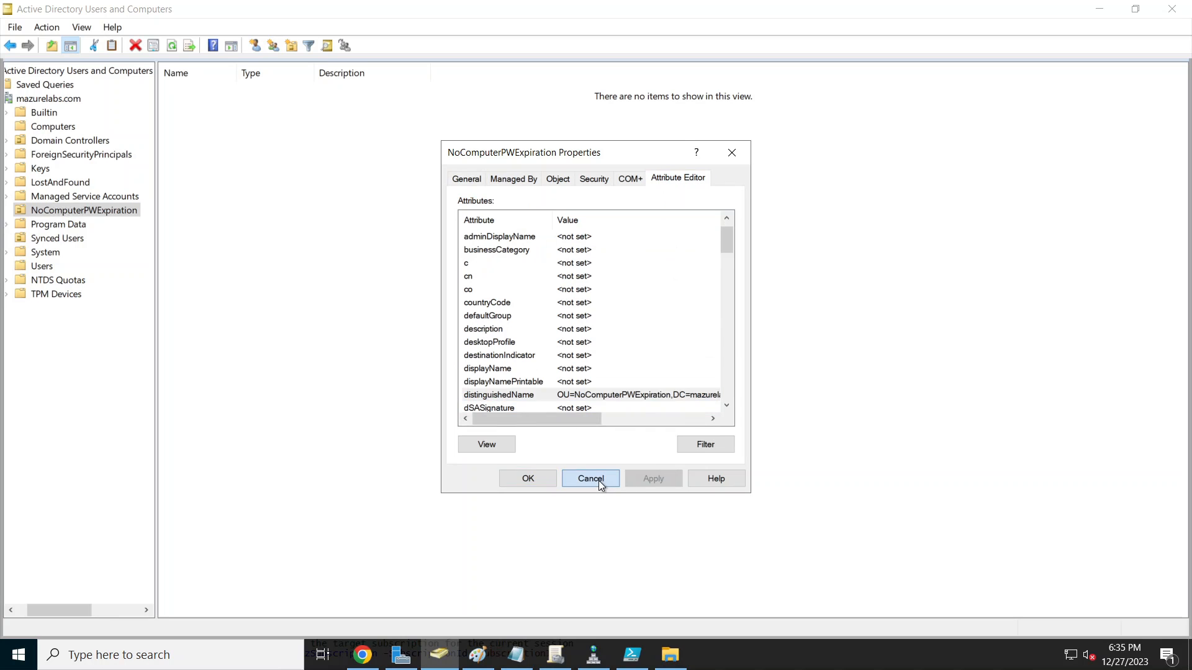
click(1091, 11)
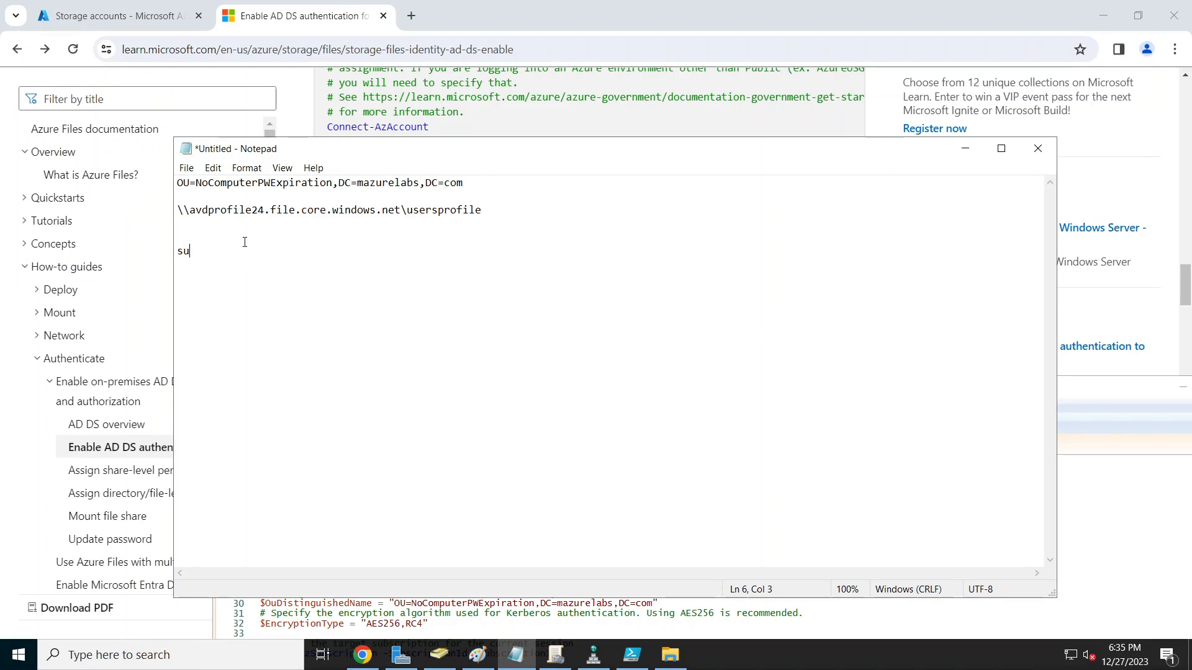
click(630, 657)
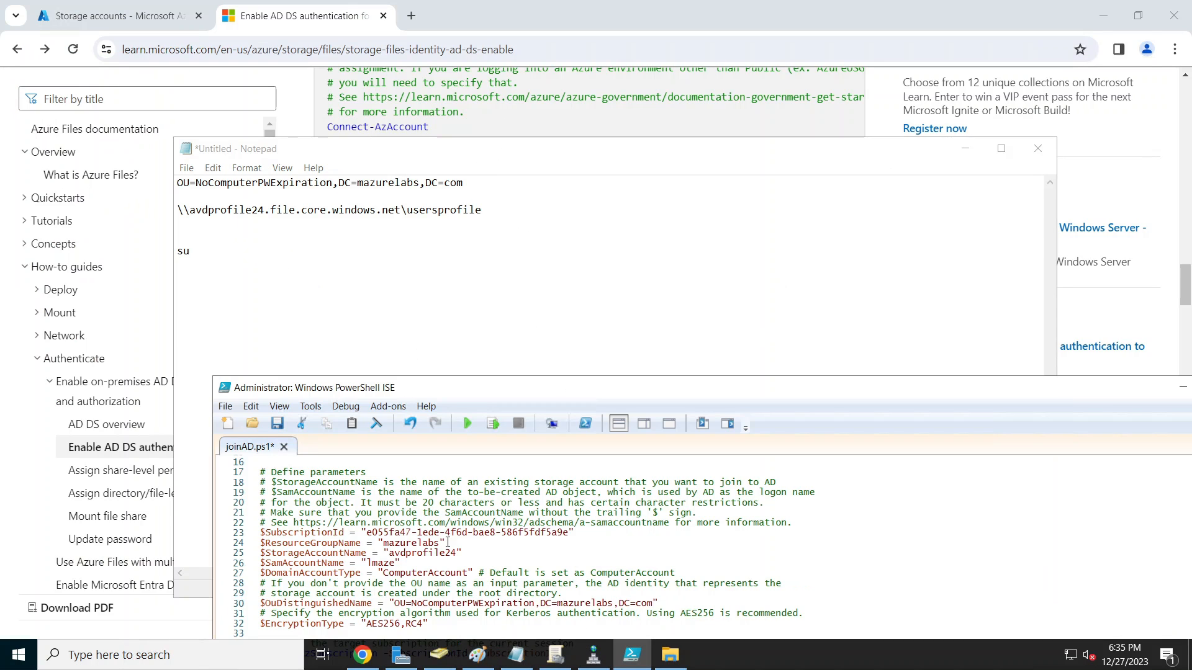
Step: Check the AES256,RC4 encryption value in the docs sample, then maximize the script window
scroll(420, 597, down, 3)
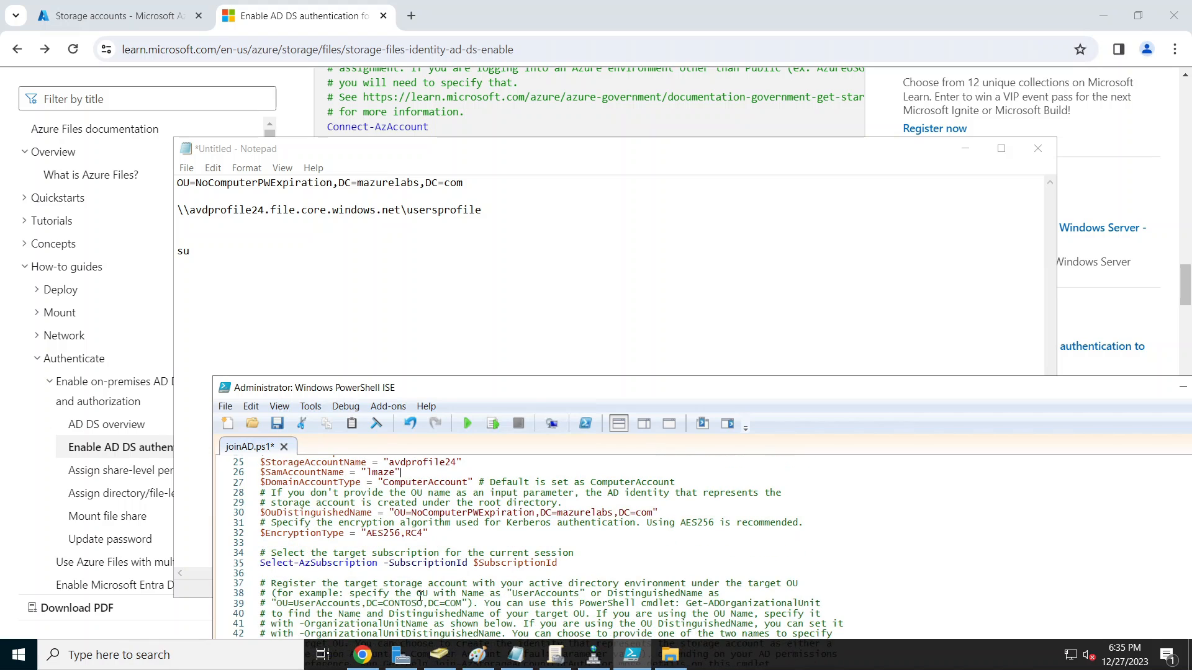
click(577, 81)
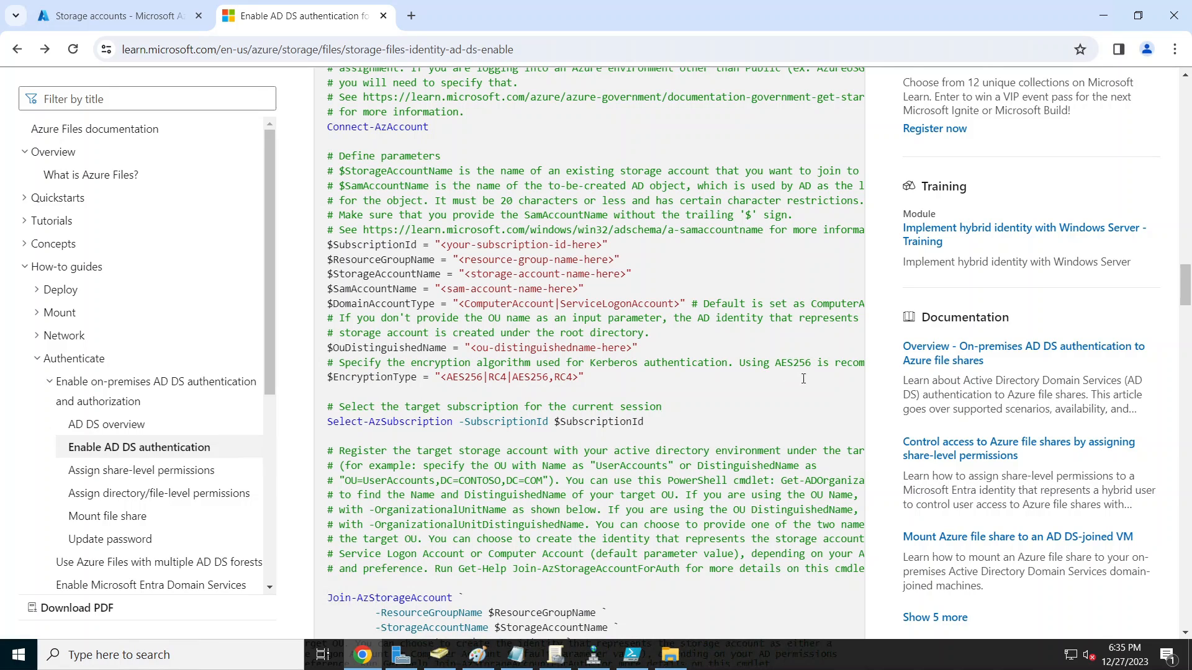
drag(573, 377, 515, 376)
key(alt+Tab)
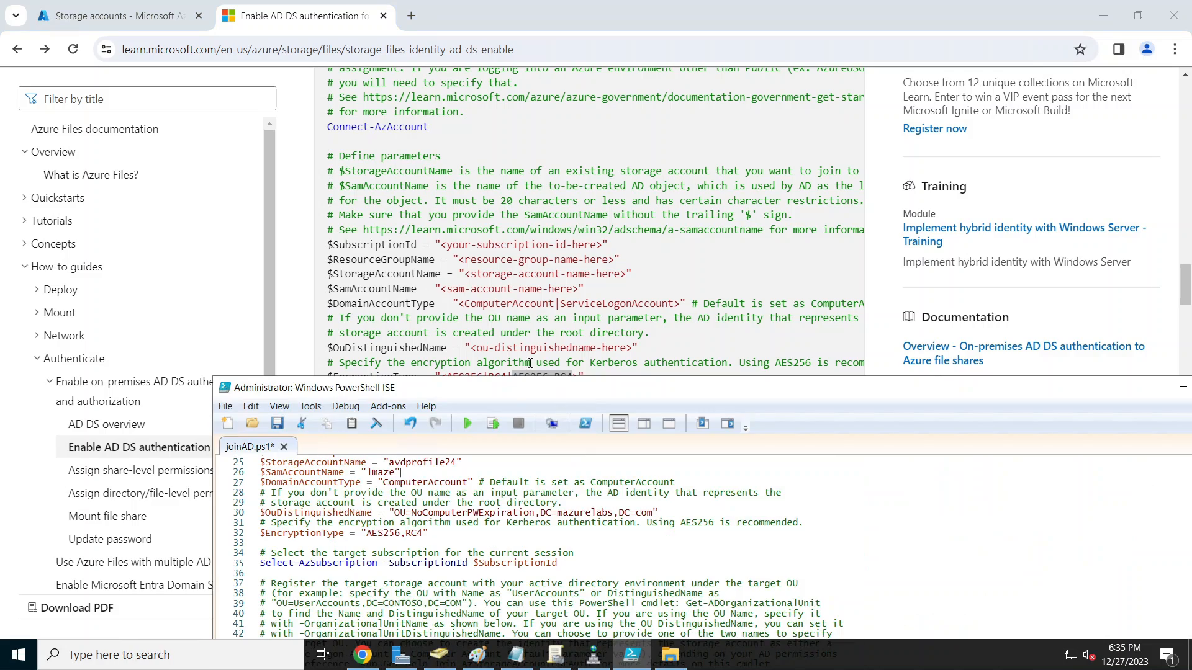
drag(507, 389, 488, 181)
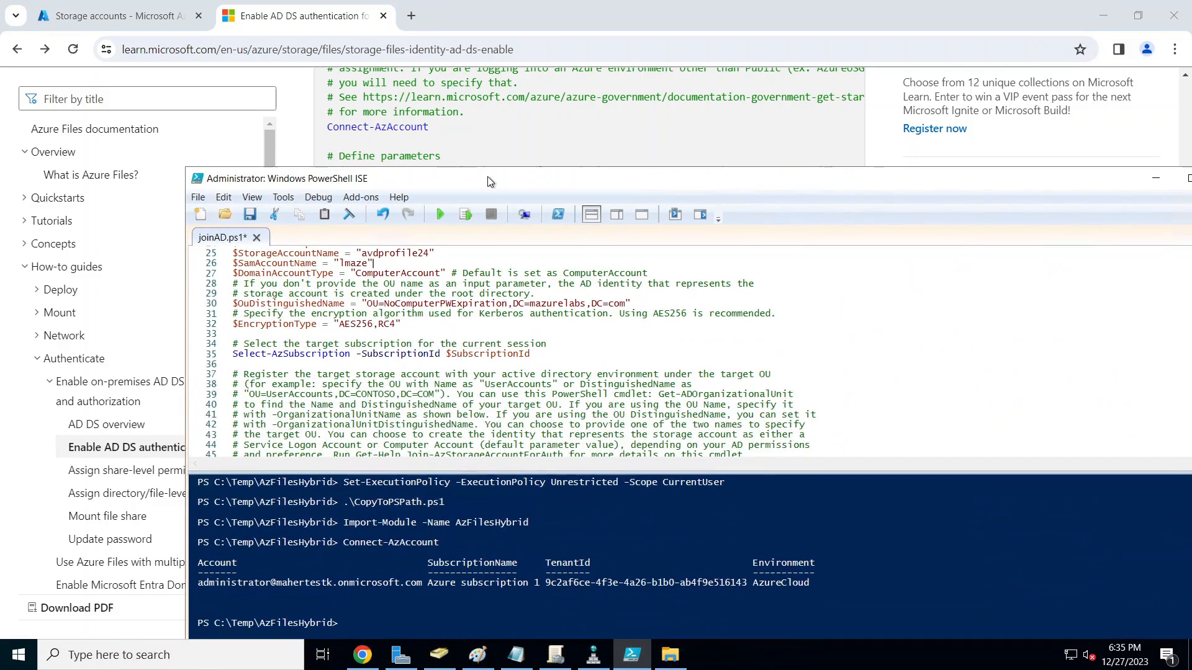
double_click(488, 180)
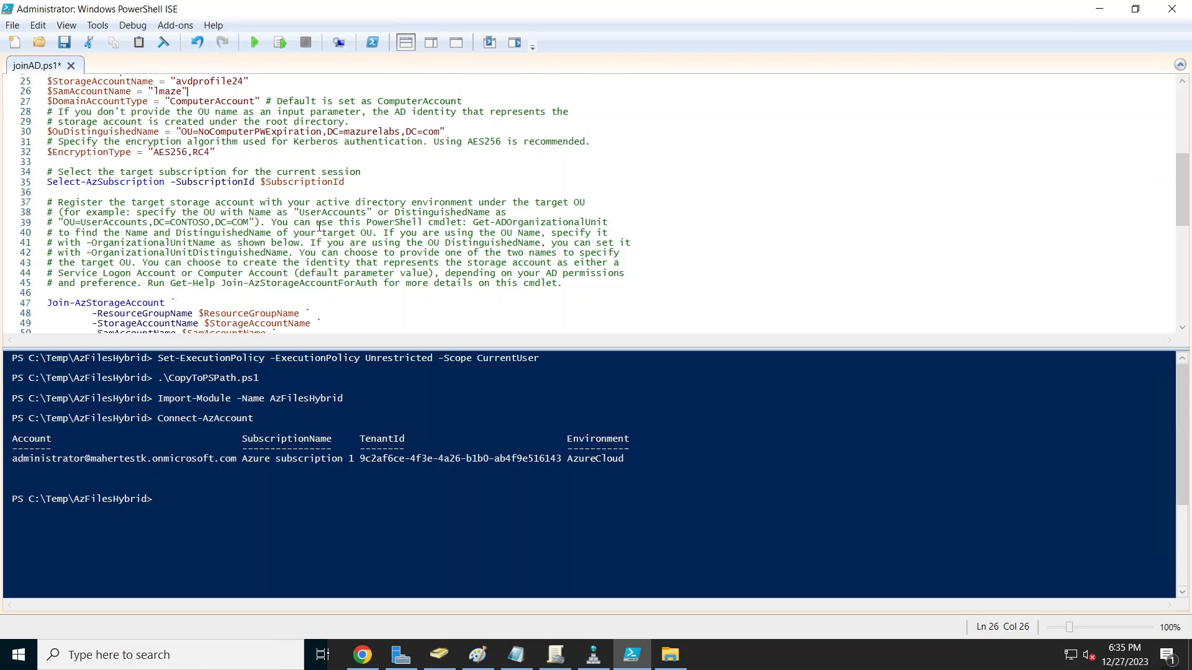
scroll(319, 226, up, 3)
Step: Run the parameter definitions on lines 23–32 and the Select-AzSubscription line
drag(48, 151, 277, 242)
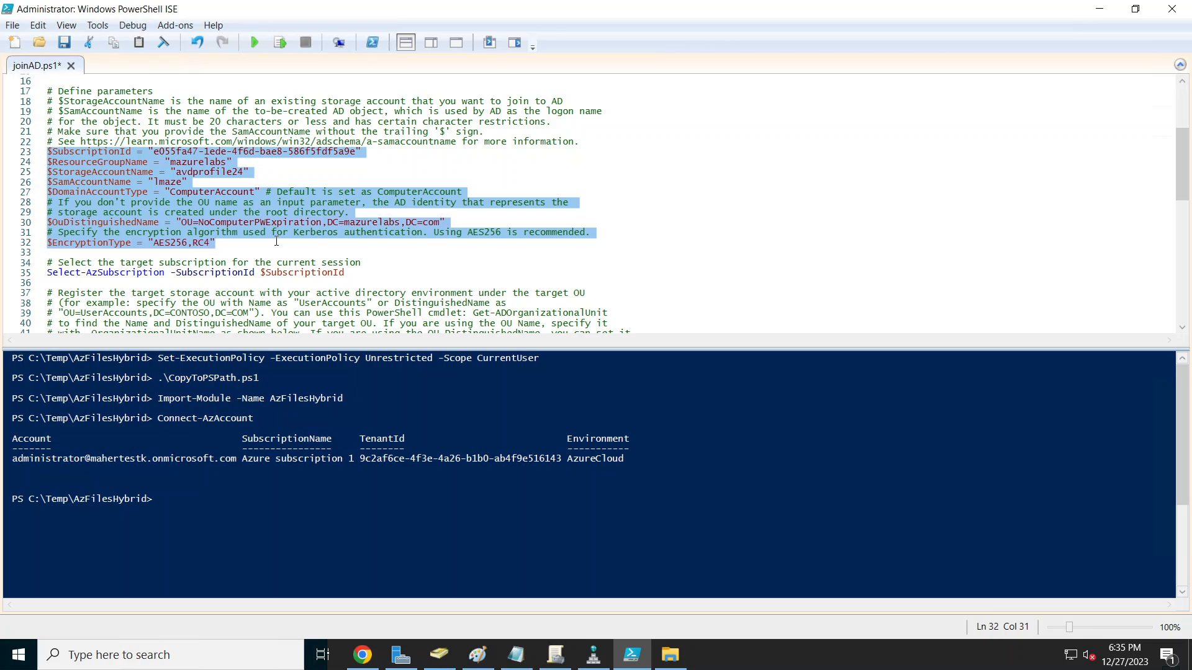
click(280, 44)
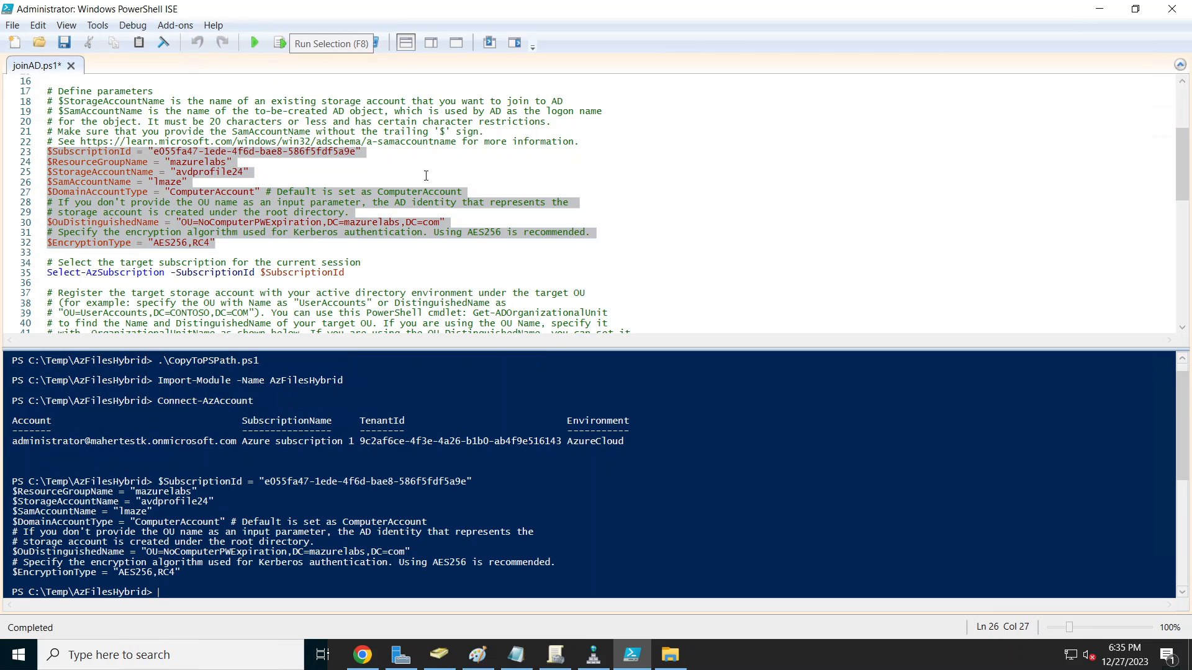
scroll(406, 274, down, 2)
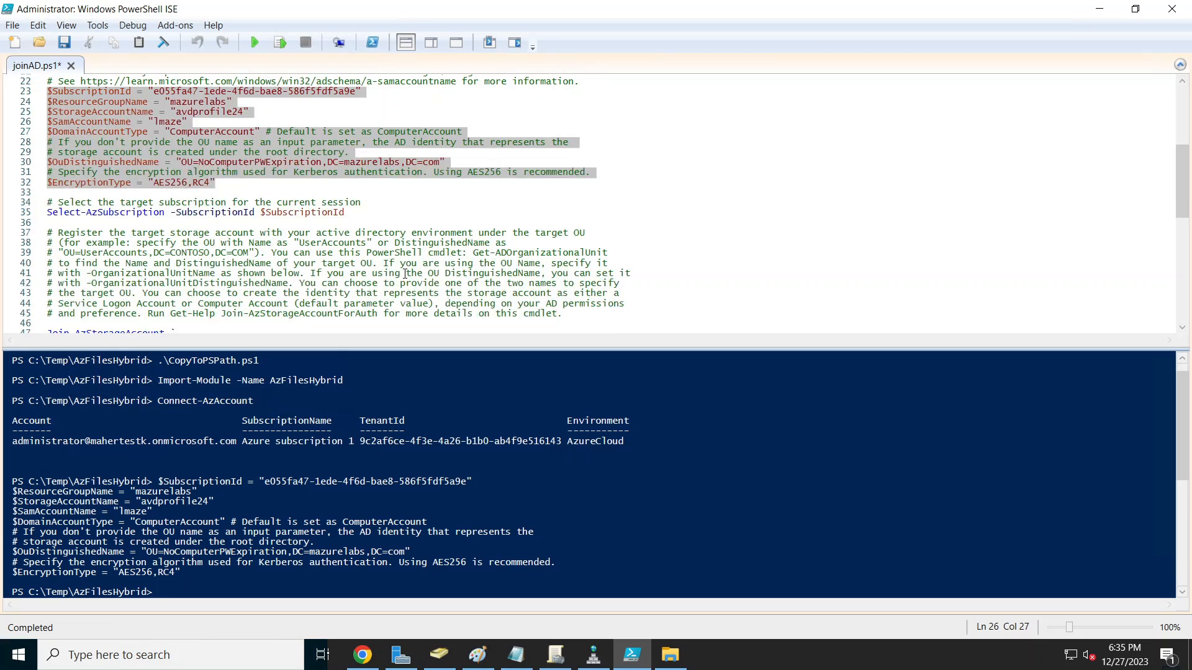
drag(350, 212, 45, 212)
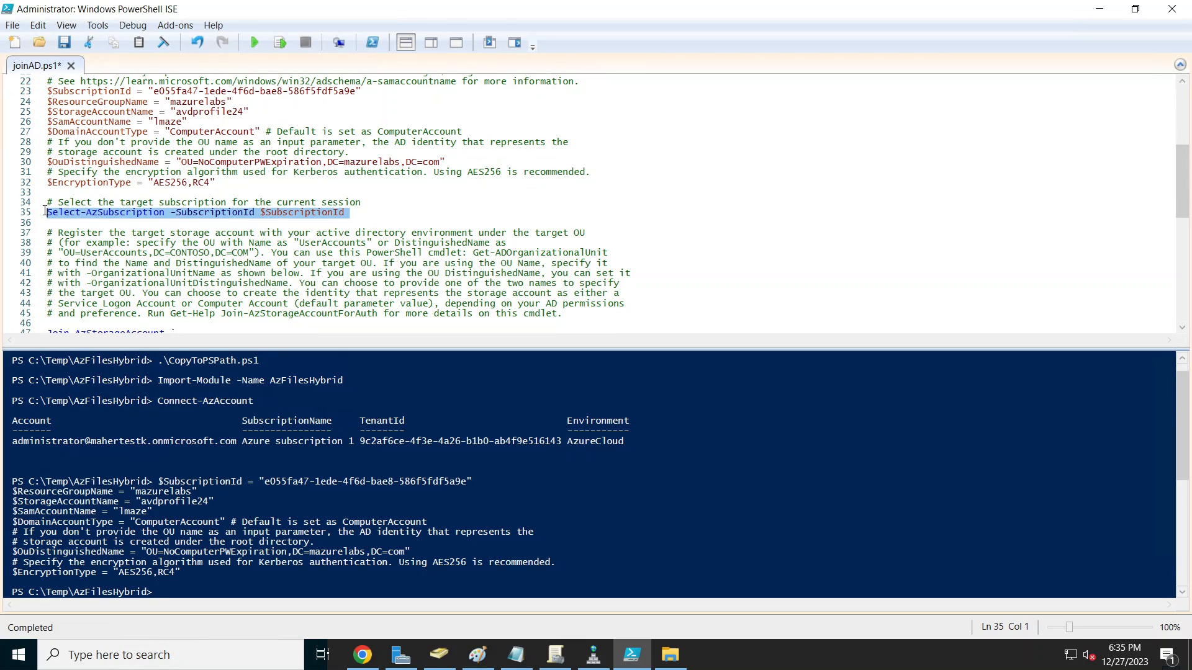
click(280, 43)
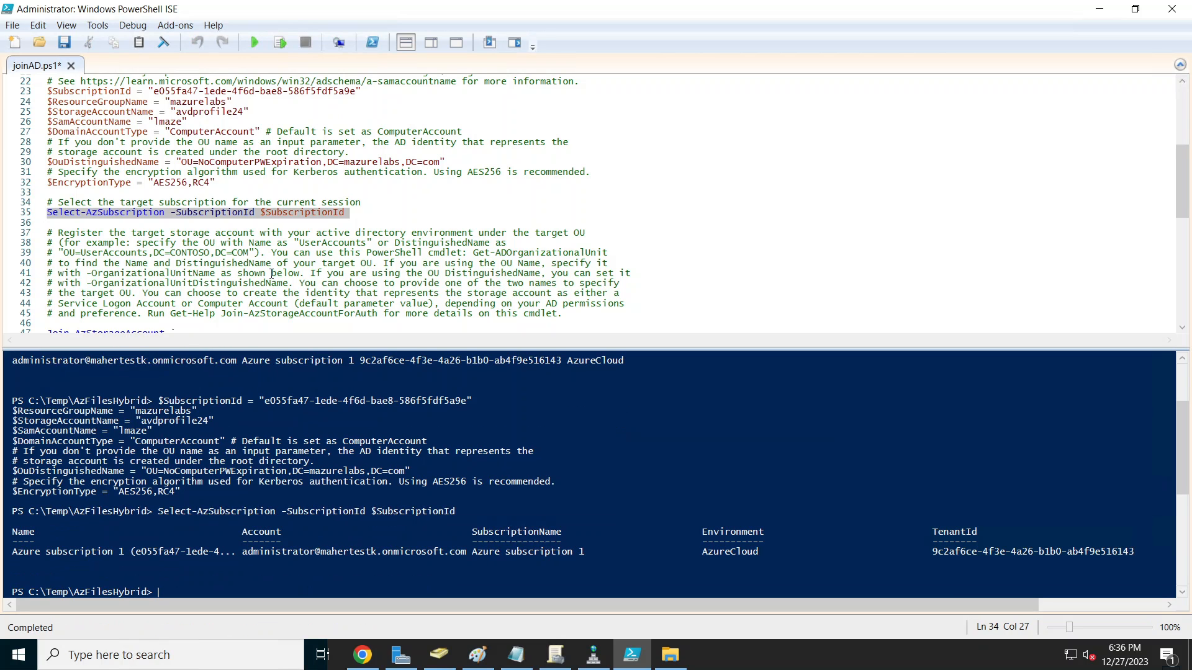
Step: Run the Join-AzStorageAccount block for avdprofile24, approving the password change with Yes to All
scroll(272, 274, down, 4)
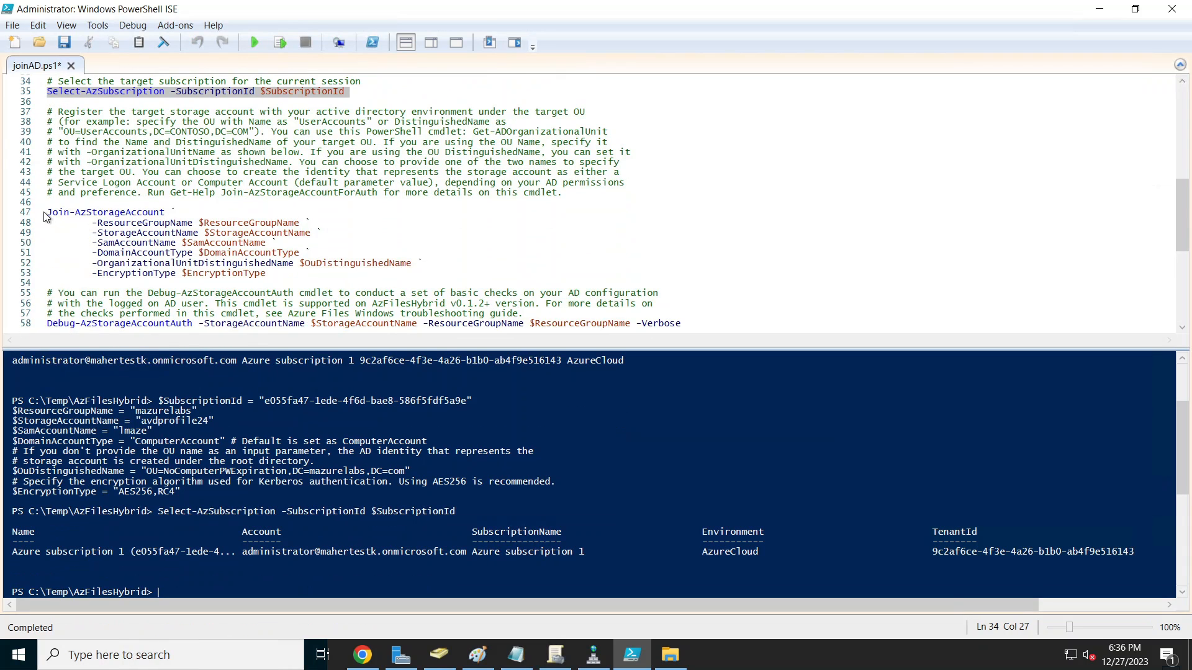
drag(47, 213, 304, 275)
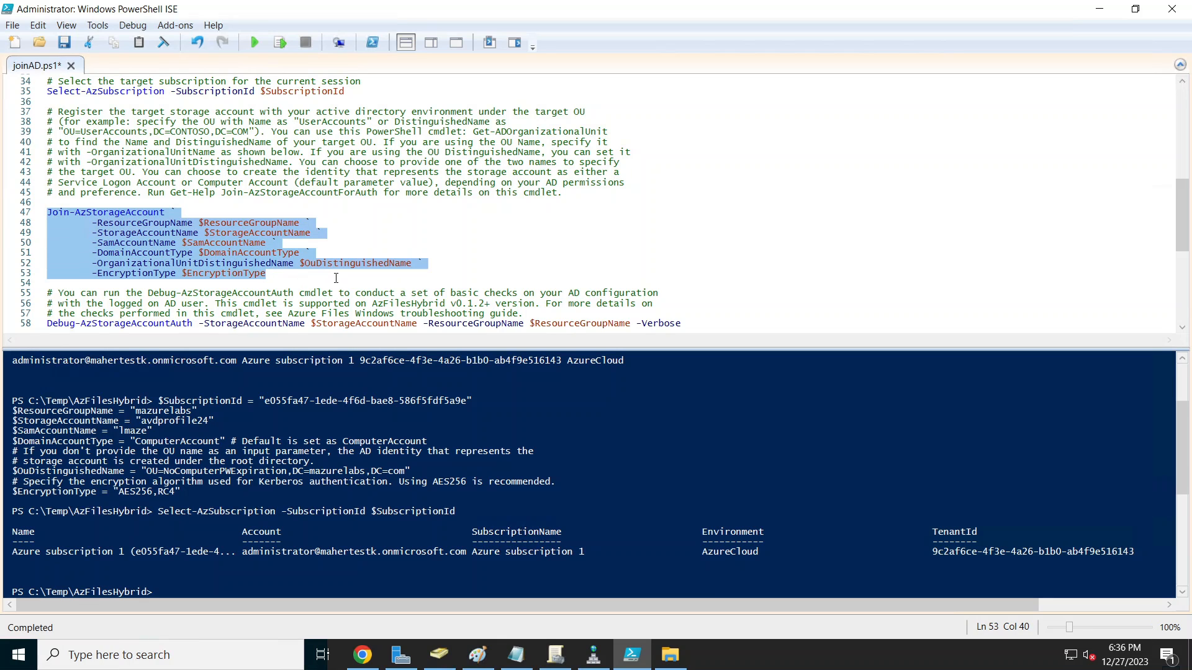
click(280, 42)
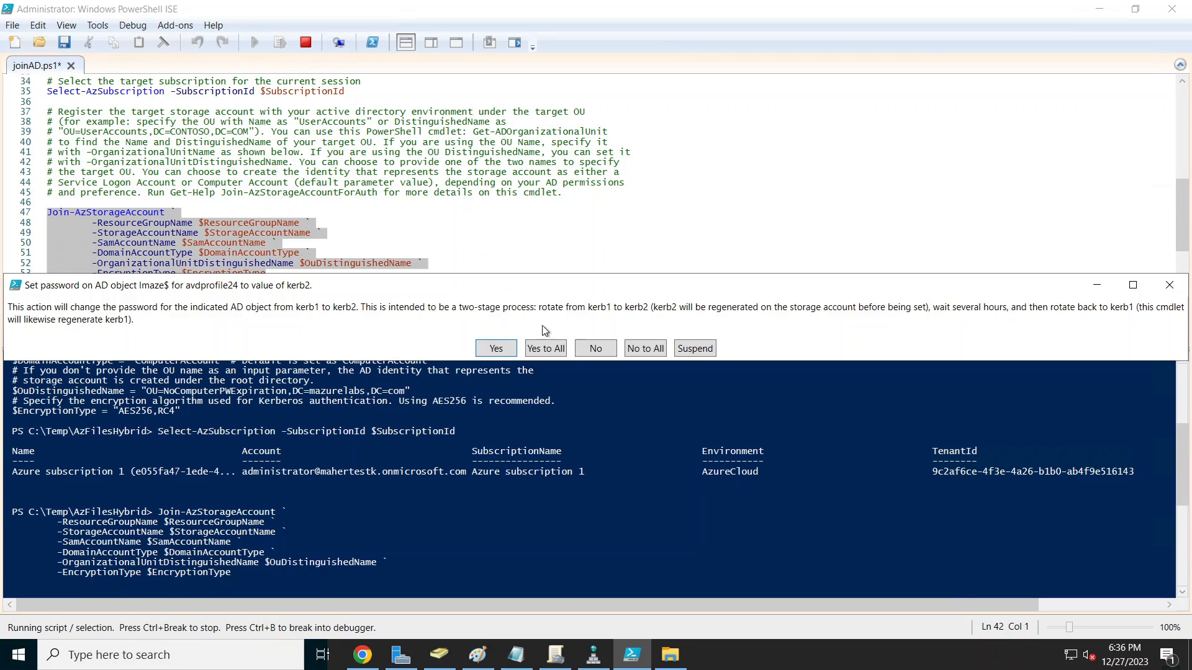
click(552, 349)
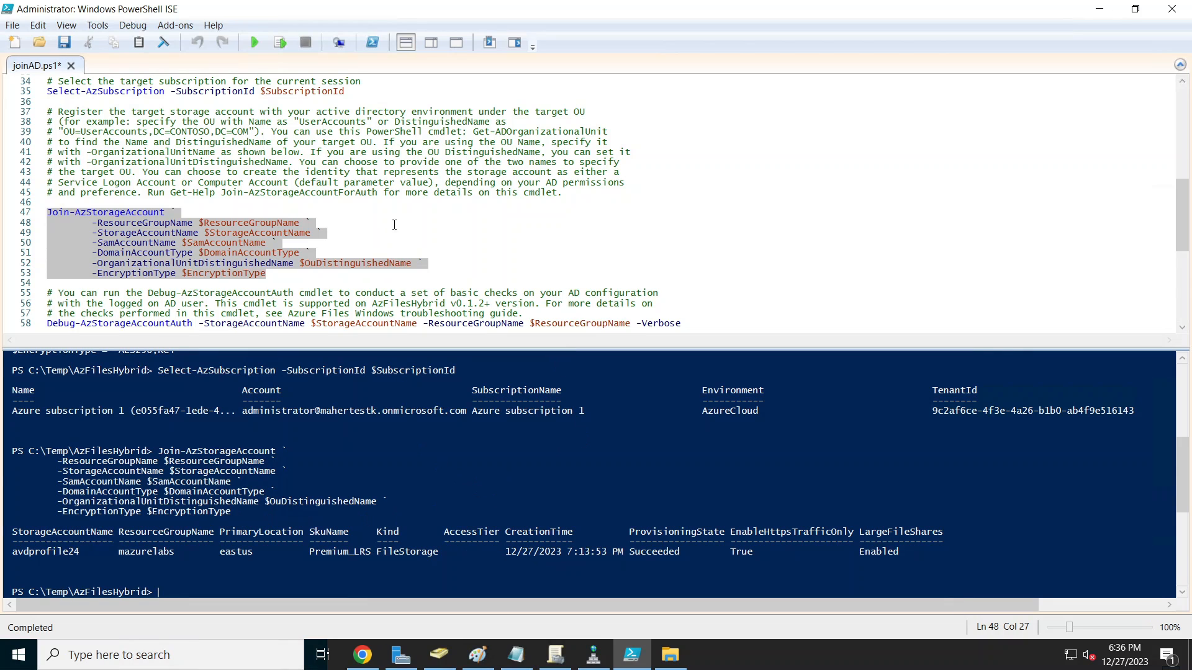
scroll(387, 239, down, 1)
scroll(398, 222, down, 2)
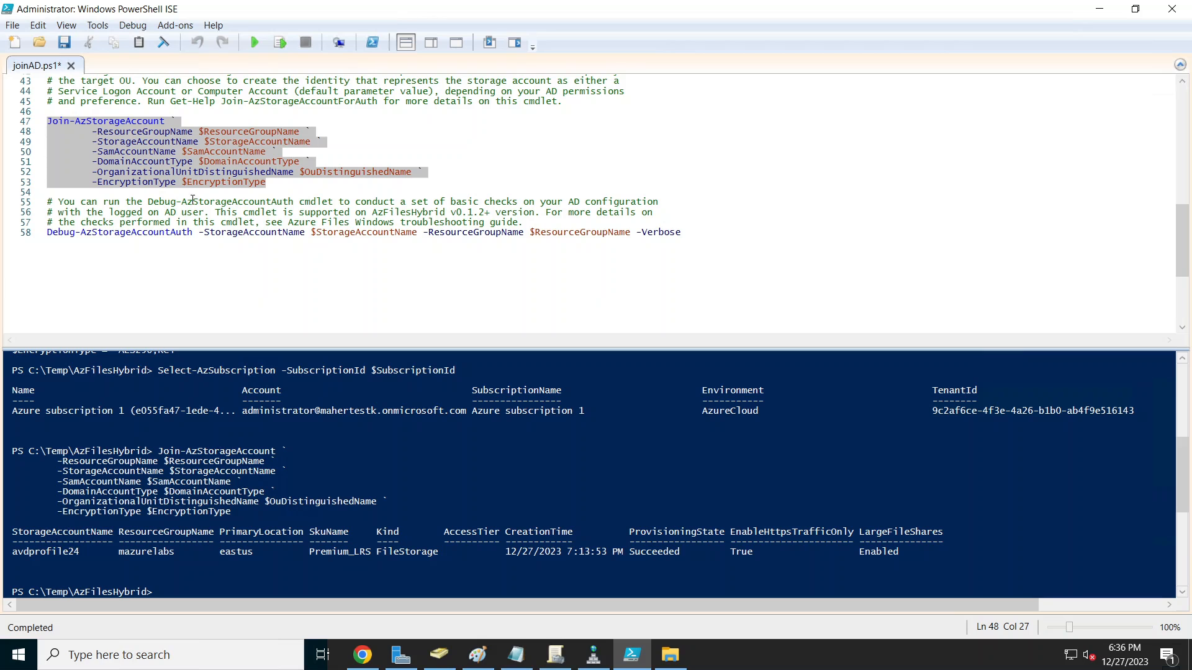
Step: Run Debug-AzStorageAccountAuth on line 58 and choose Yes to All to install the Microsoft.Graph modules
drag(47, 233, 686, 232)
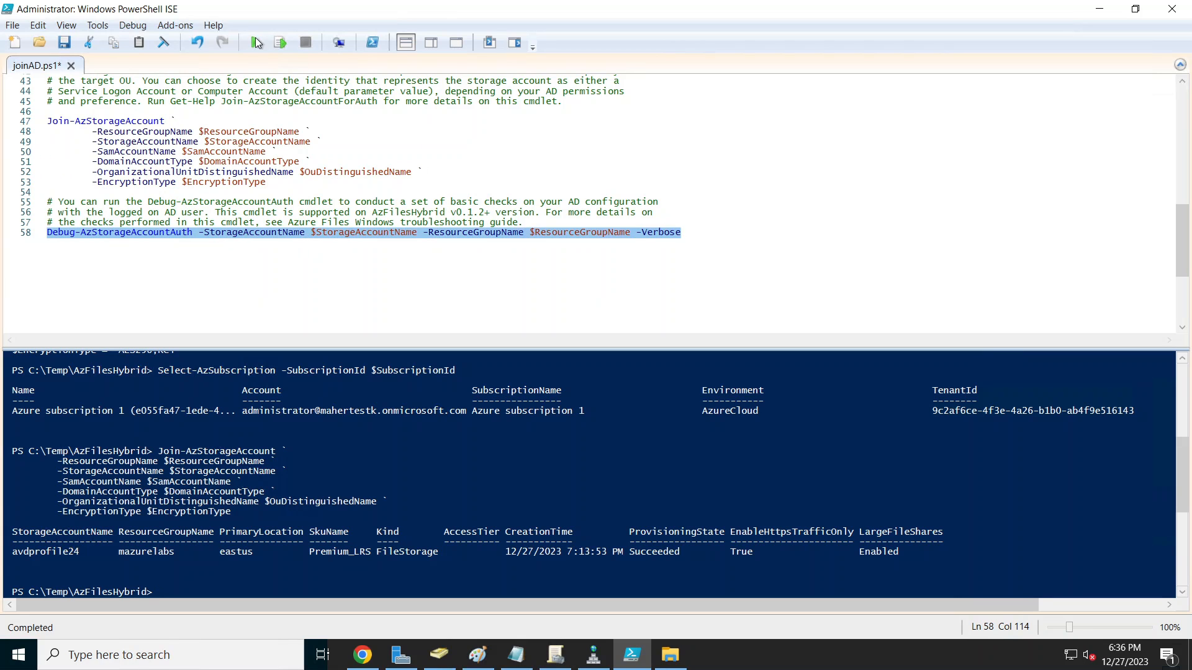
click(280, 47)
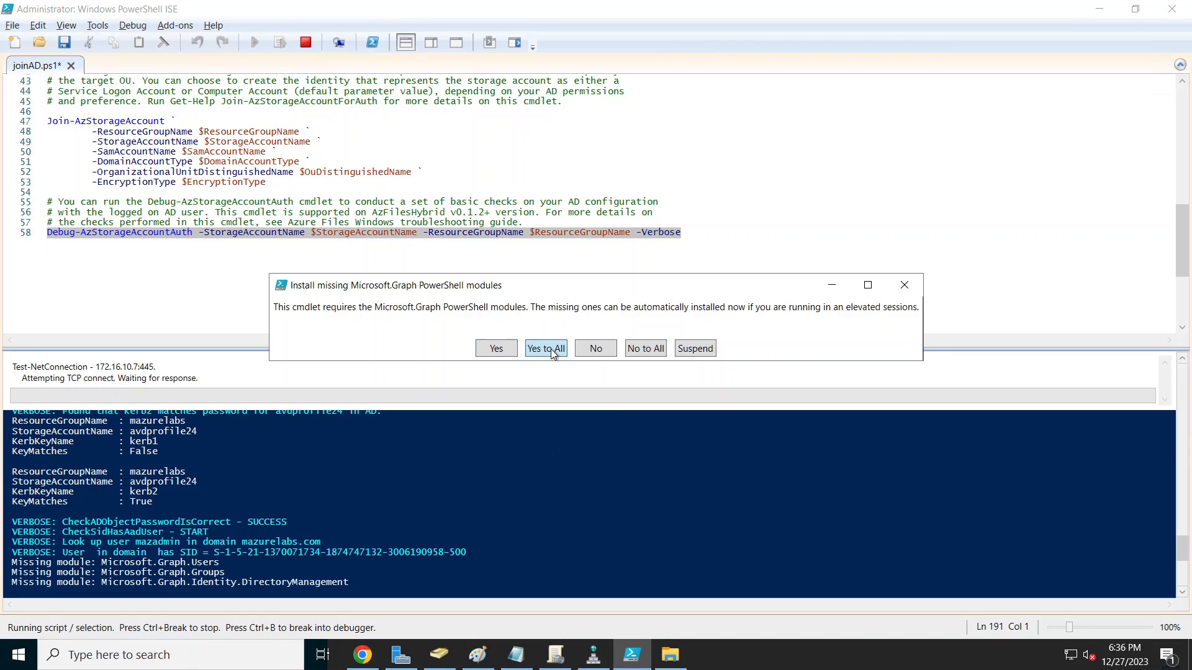
click(550, 349)
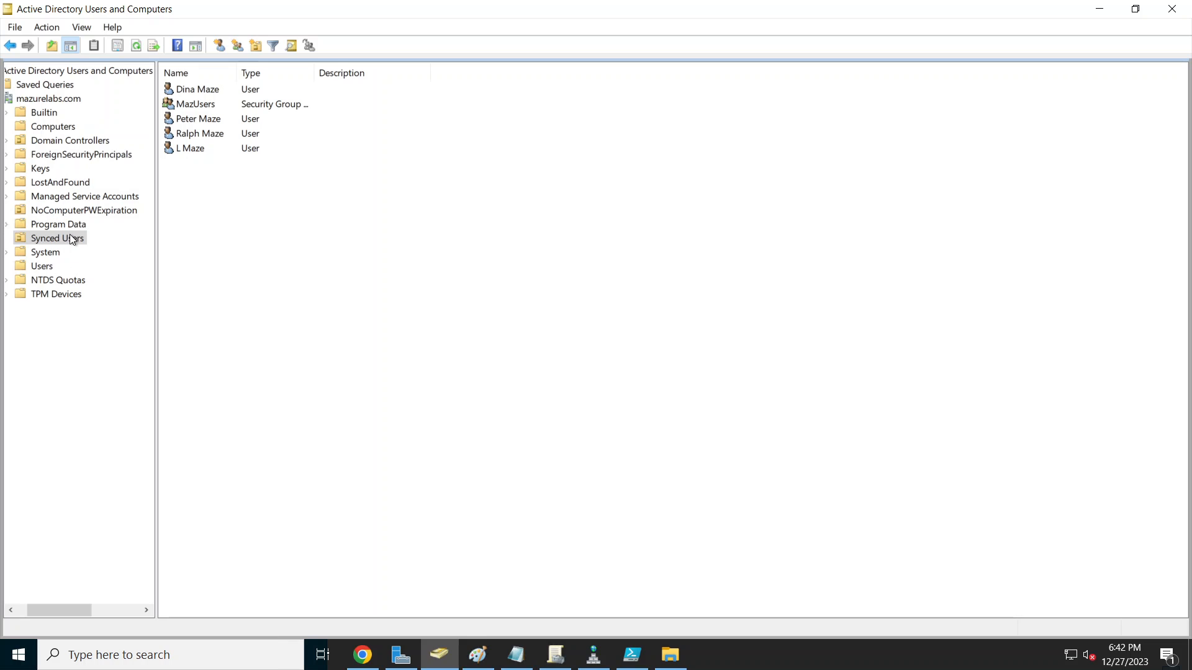
Step: Open the NoComputerPWExpiration OU and select the new avdprofile24 computer account
click(77, 212)
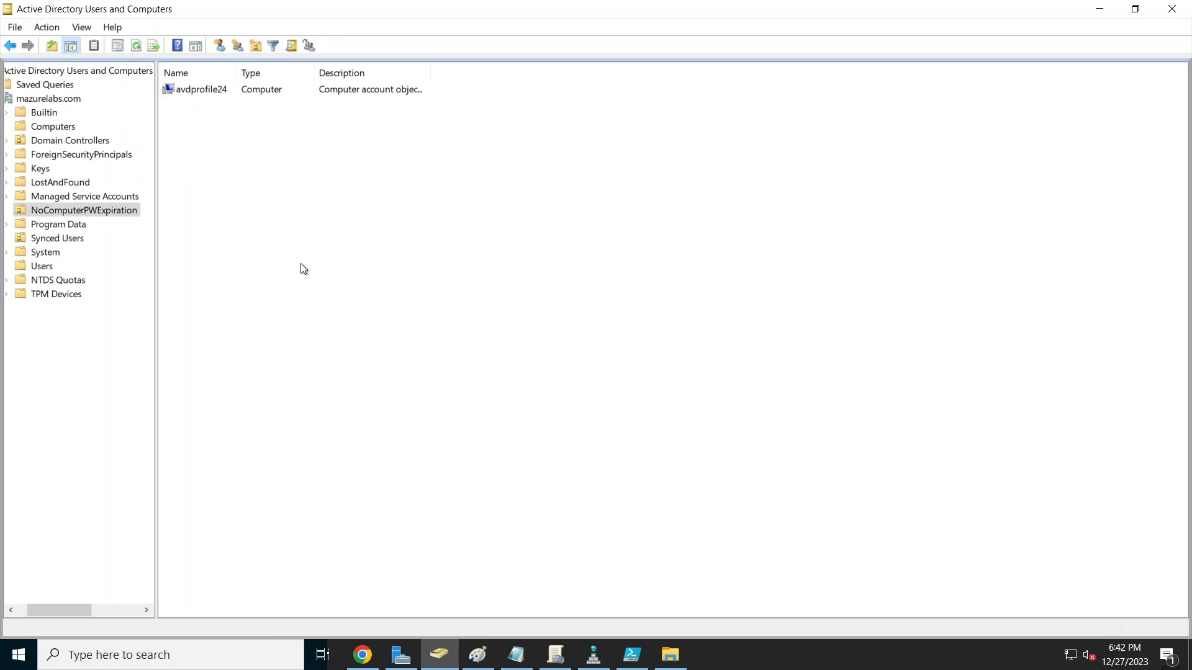
click(201, 92)
click(415, 258)
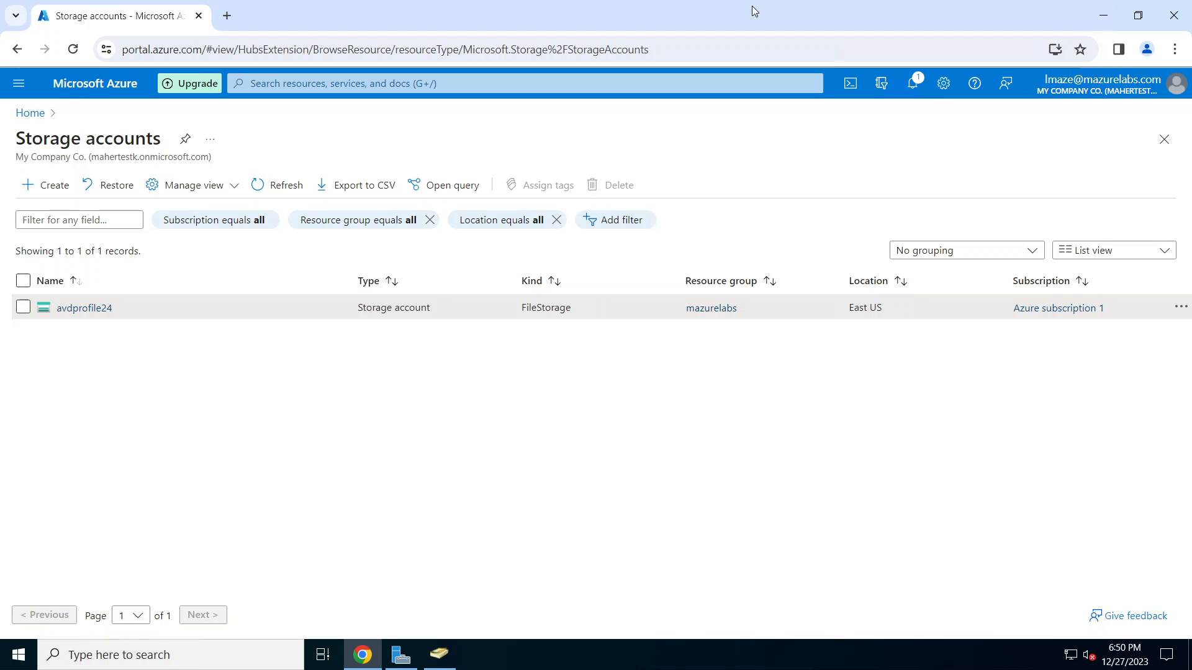
Step: Open avdprofile24 from Storage accounts and go to its File shares page
click(85, 308)
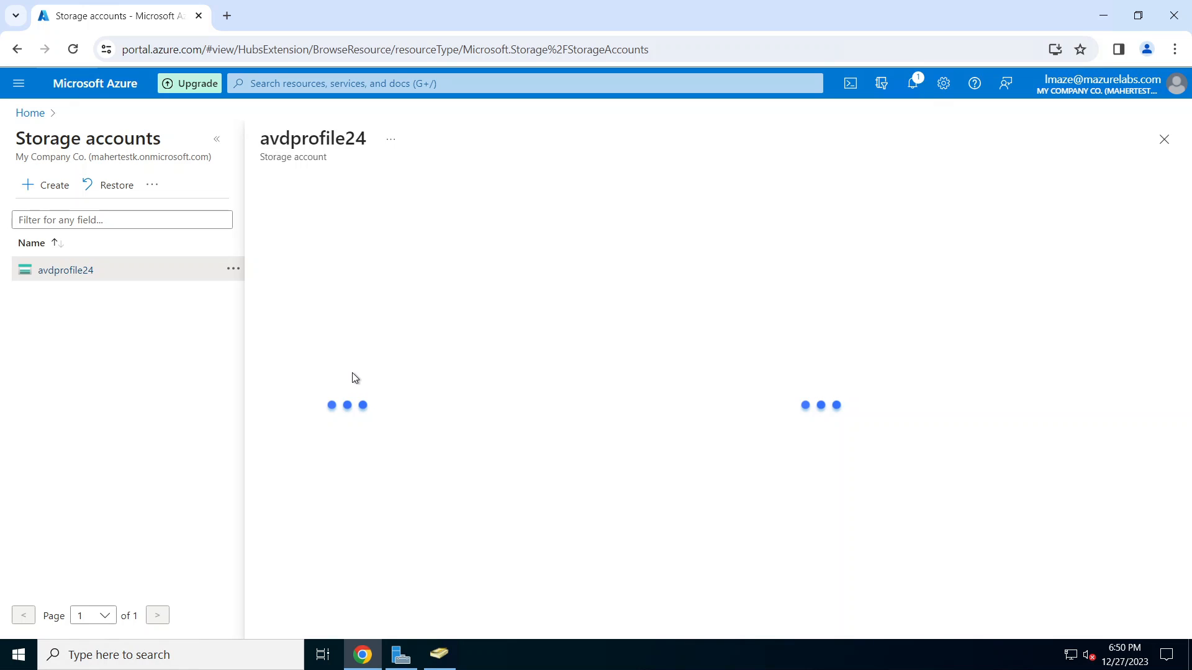
click(303, 422)
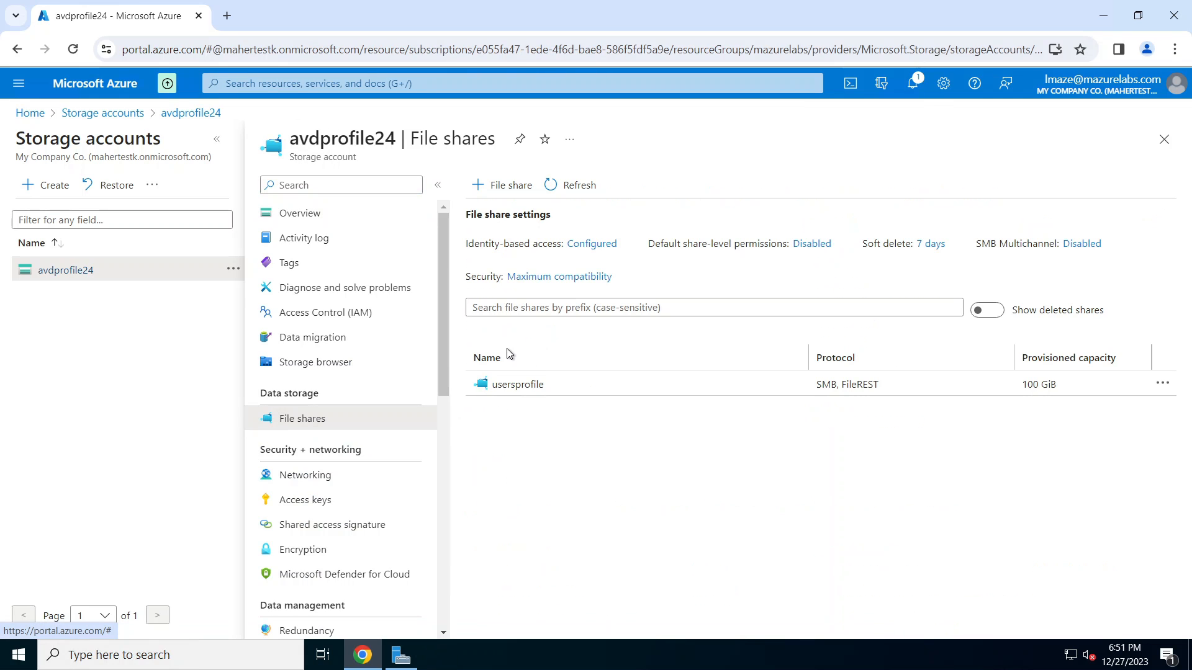
Step: Open the usersprofile share's Access Control (IAM) and choose Add > Add role assignment
click(522, 388)
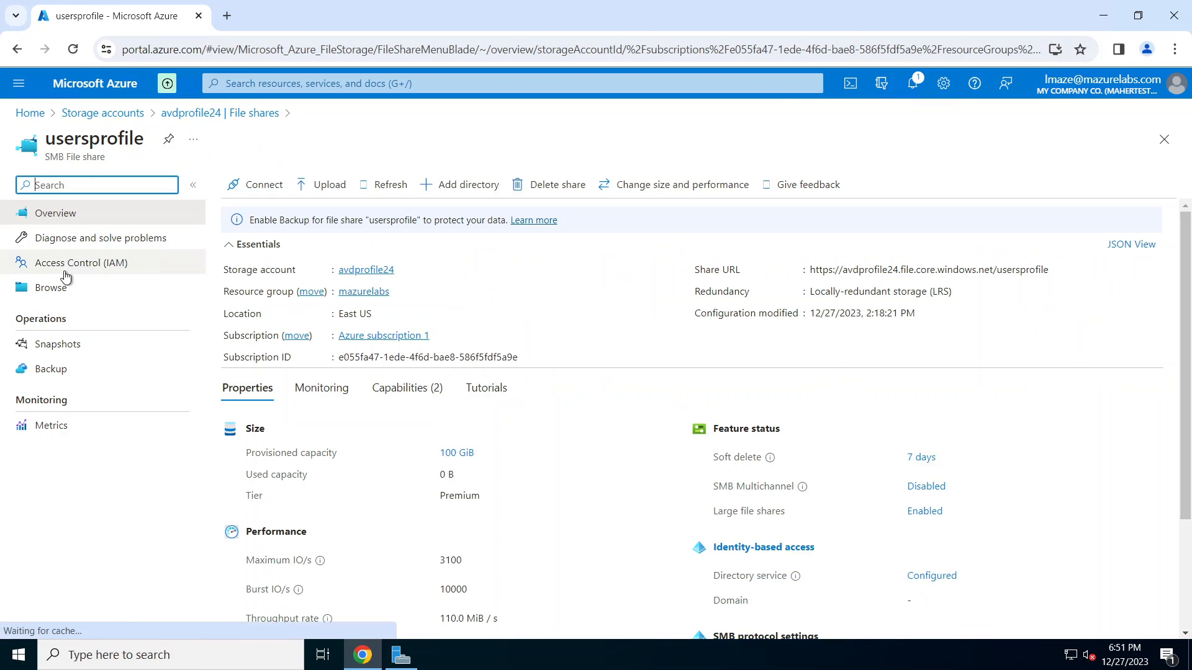
click(96, 266)
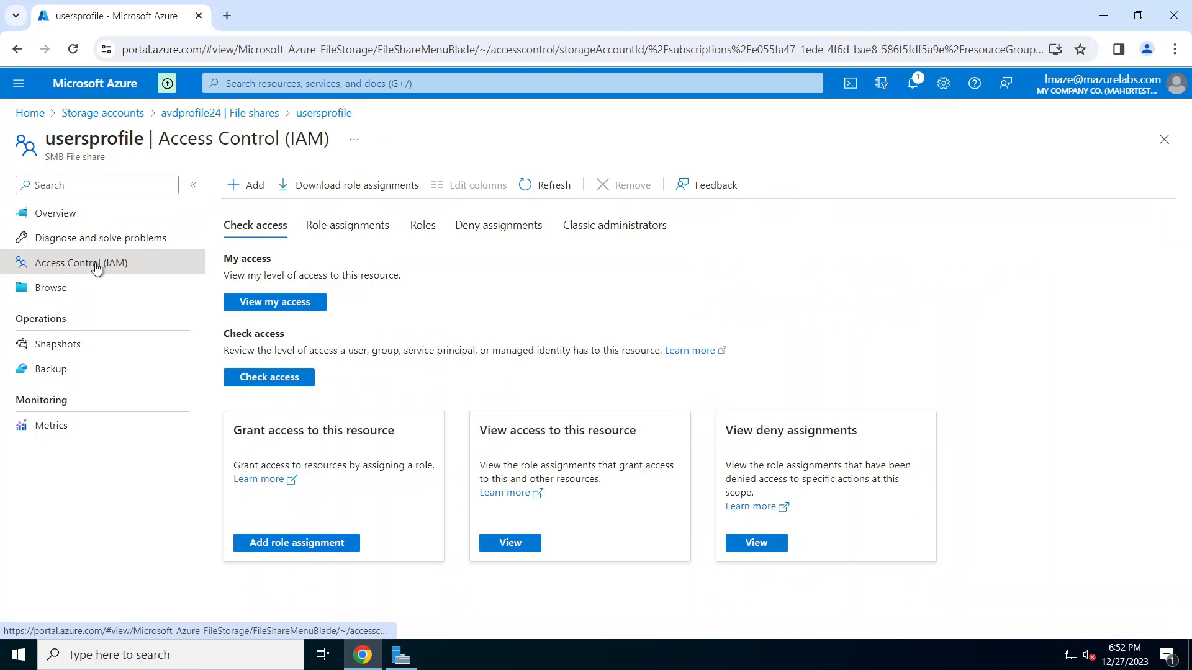
click(298, 546)
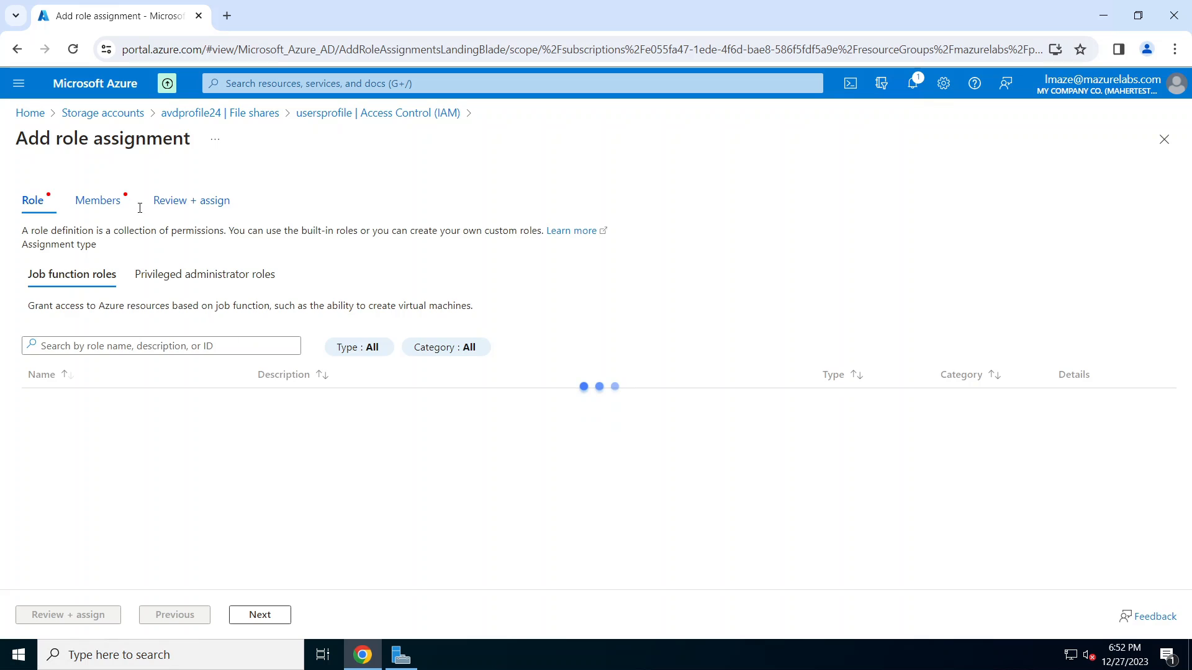
click(18, 49)
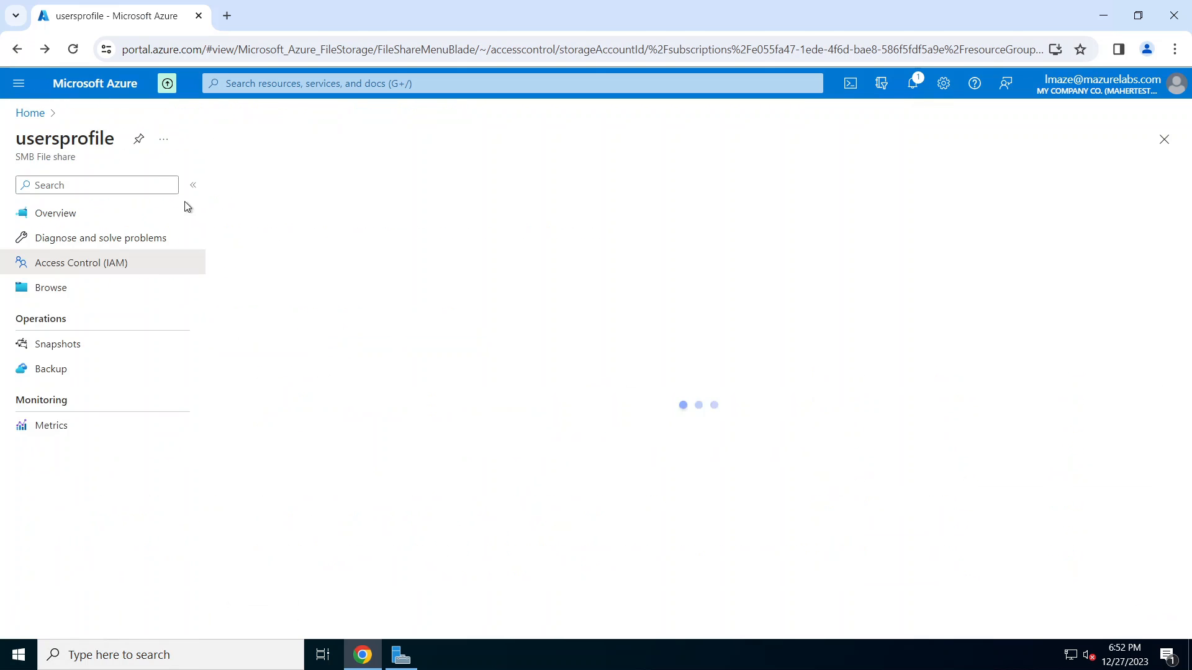
click(251, 186)
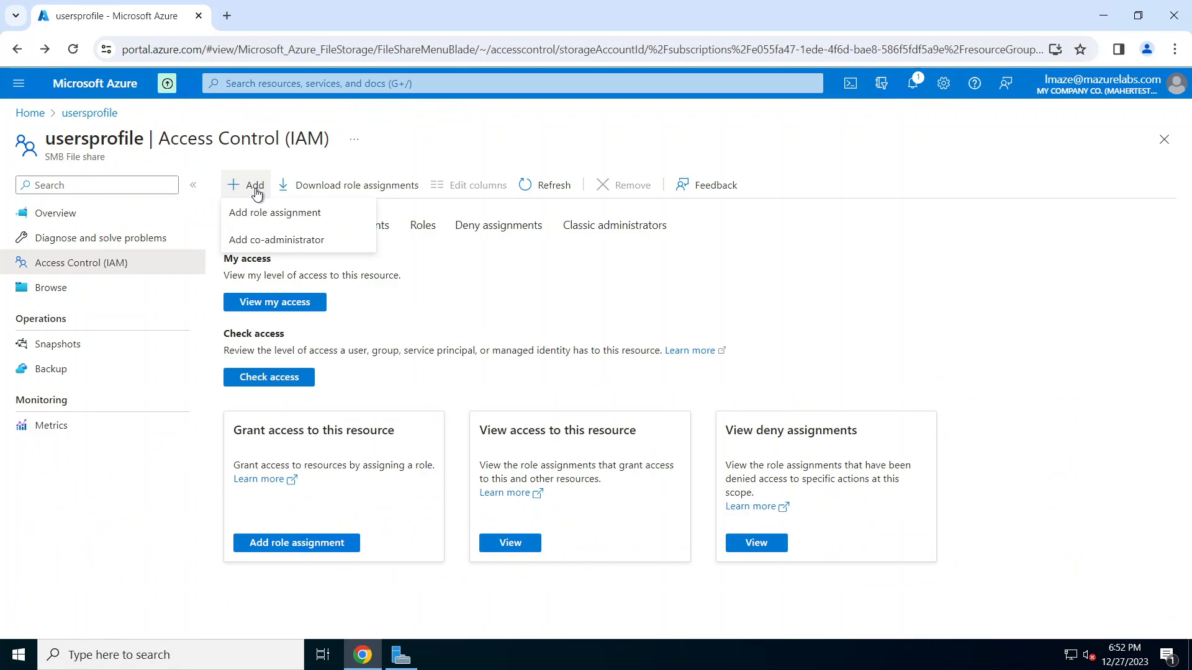
click(275, 214)
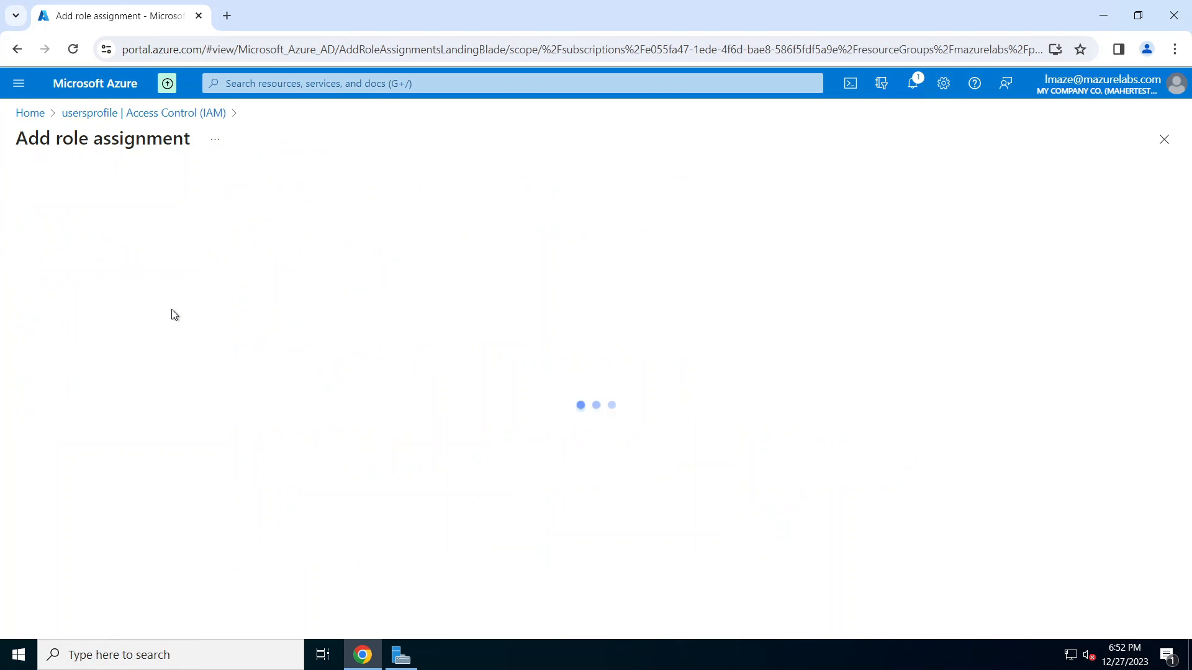
click(130, 344)
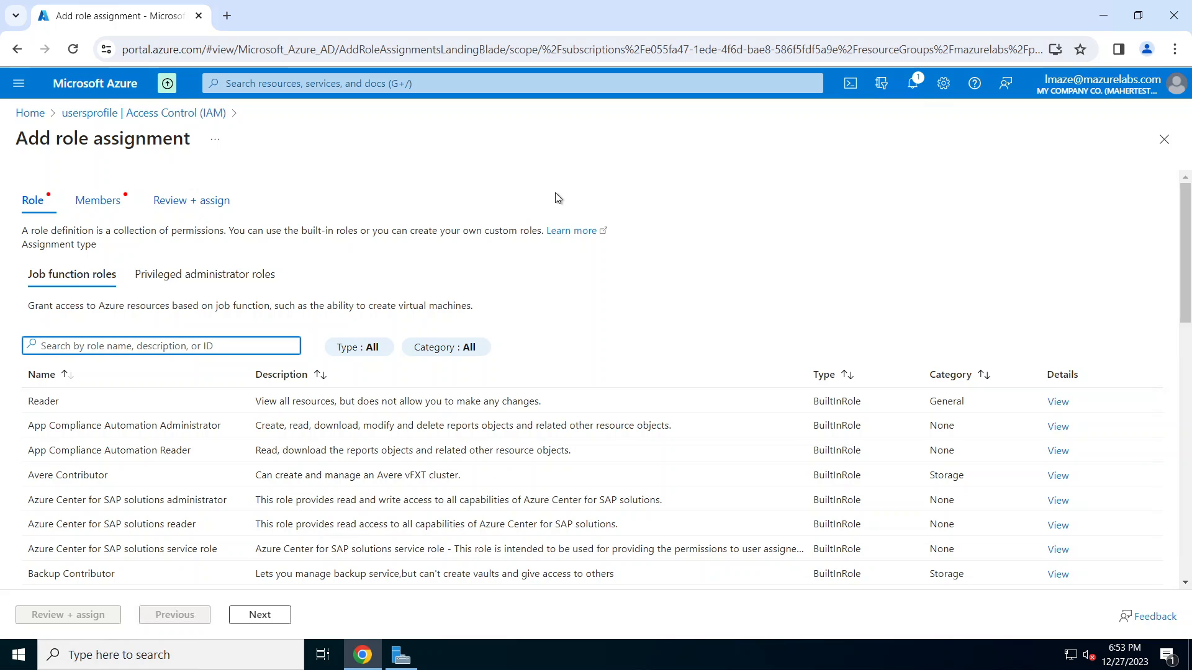
Step: Search for and select the Storage File Data SMB Share Elevated Contributor role
text(SMB Elevated contributor)
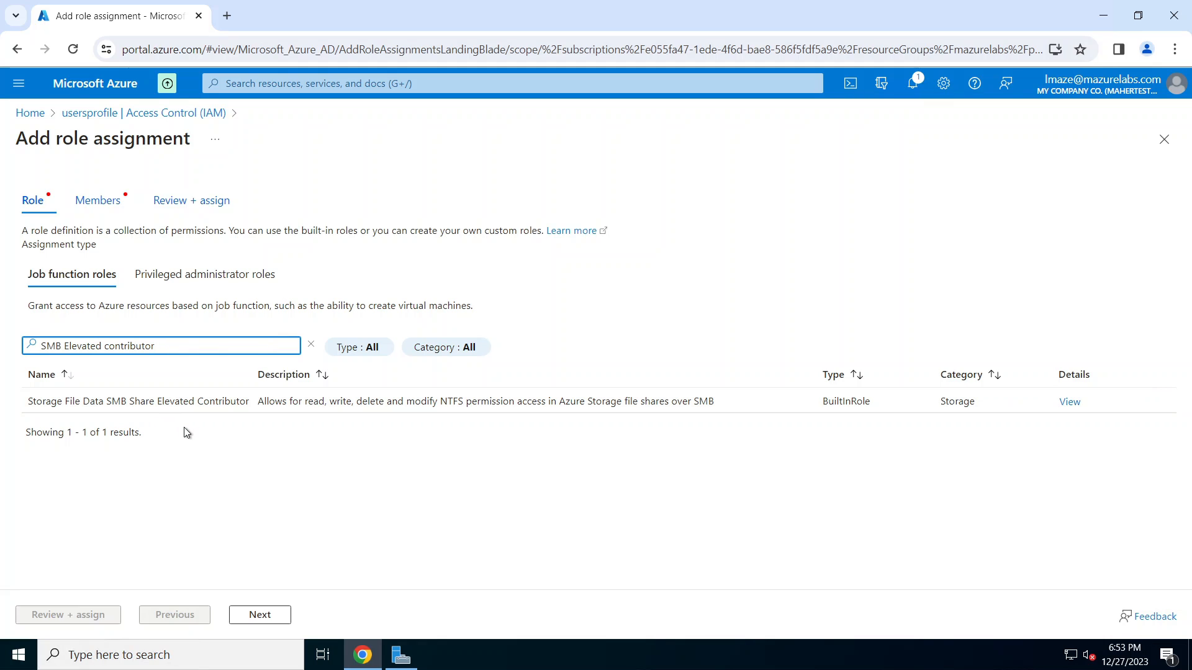
click(148, 404)
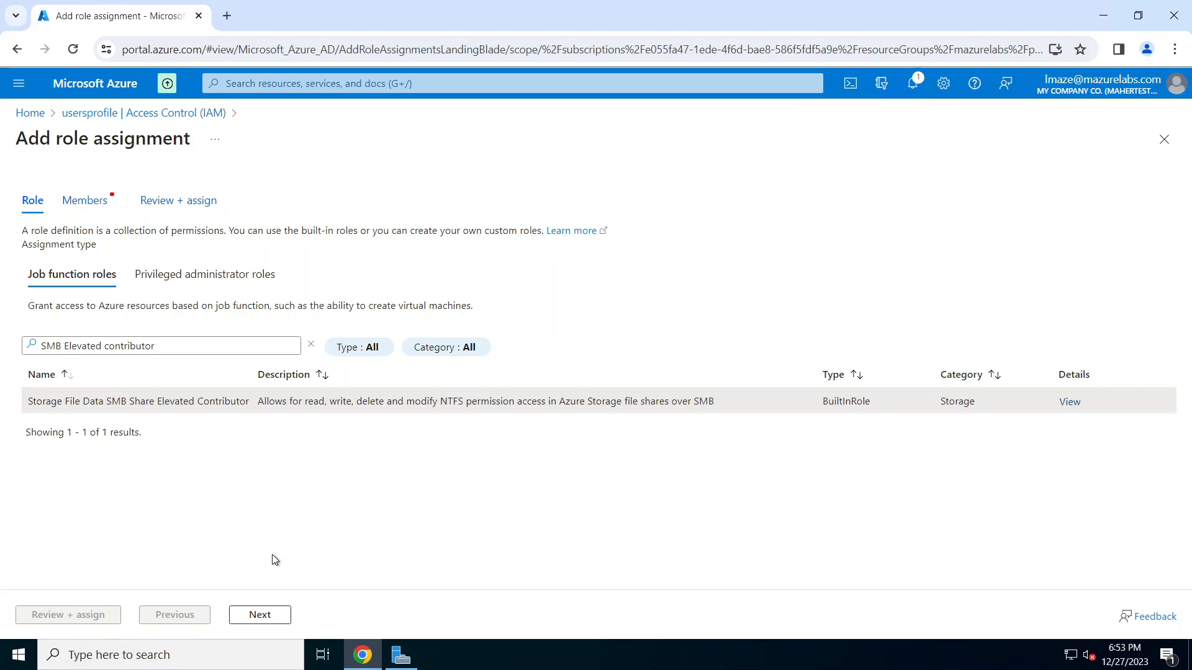
click(276, 615)
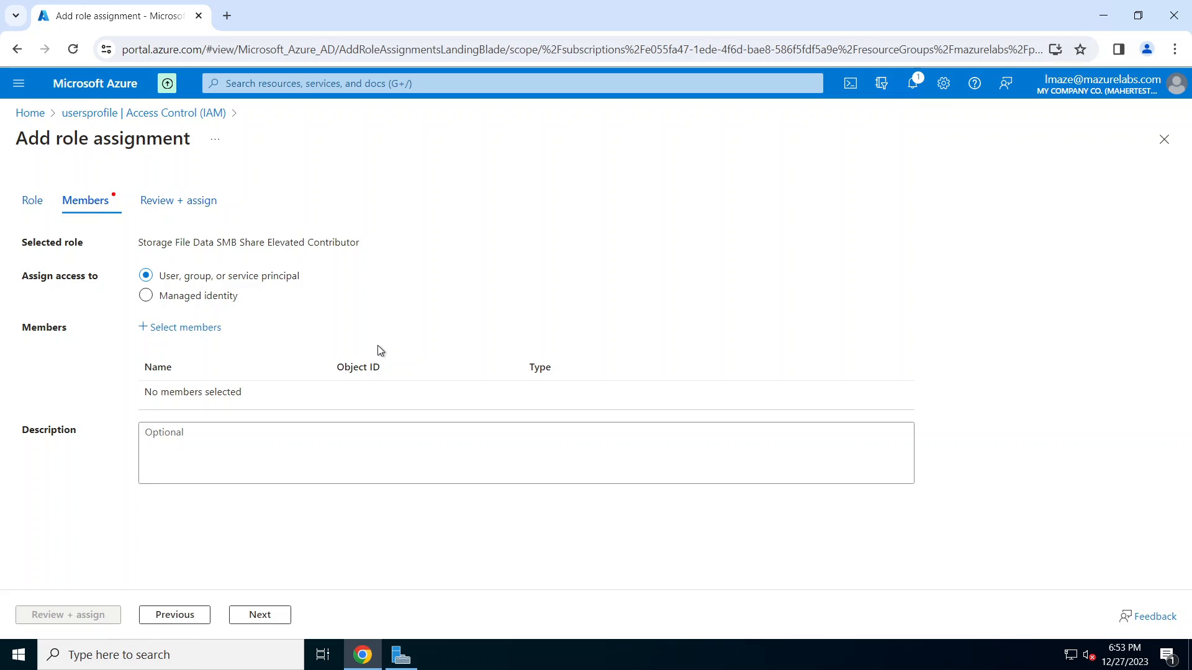
Step: Add the signed-in admin user as the member and submit with Review + assign
click(184, 329)
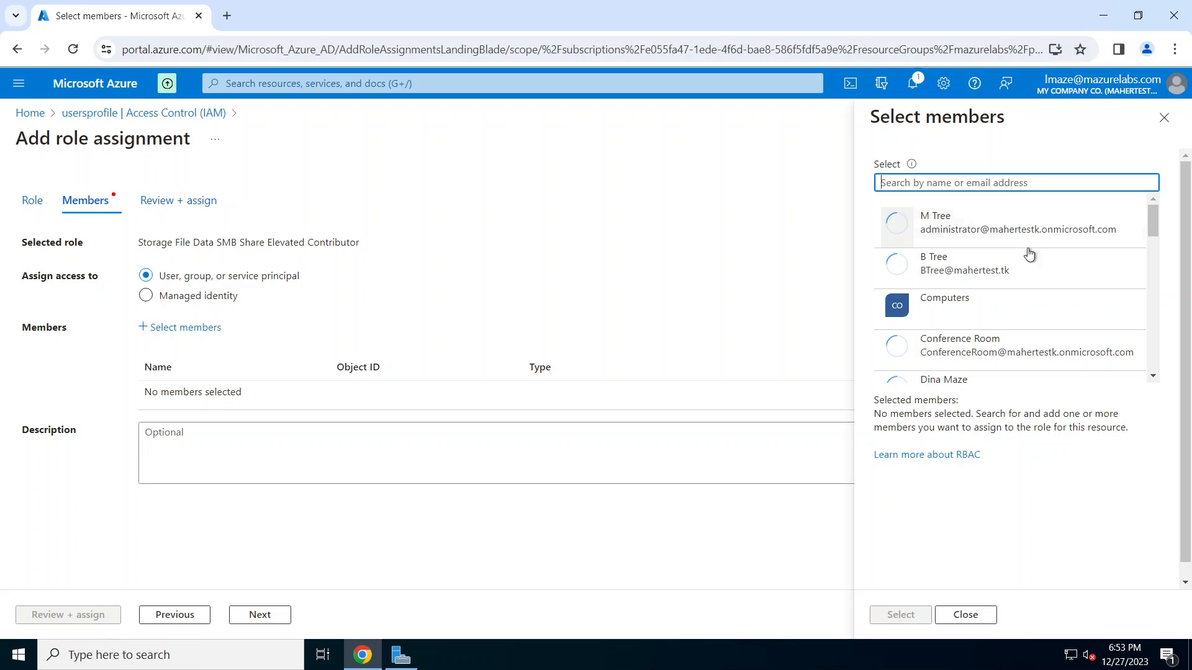
drag(1157, 226, 1182, 301)
click(996, 255)
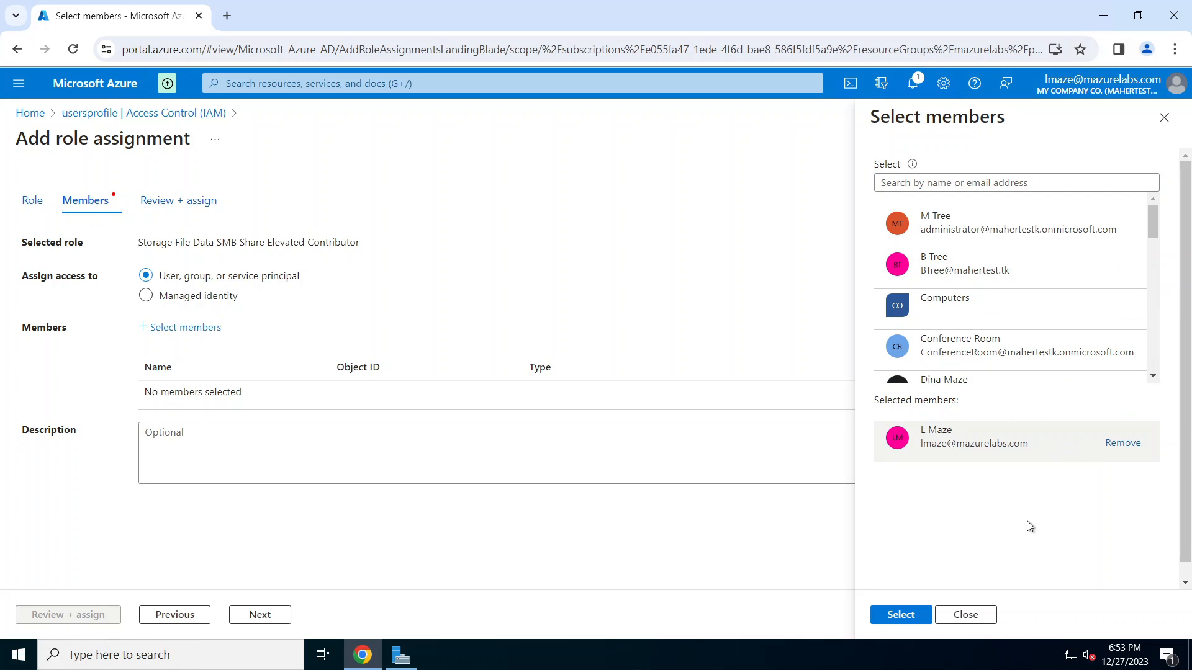
click(921, 619)
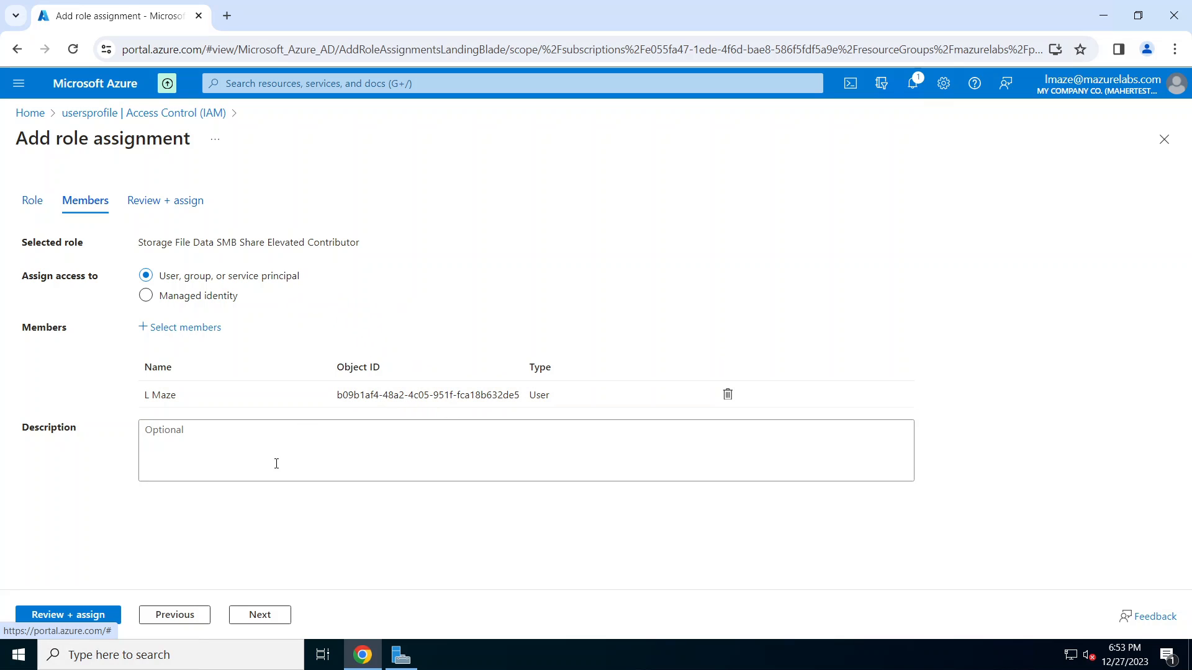
click(279, 617)
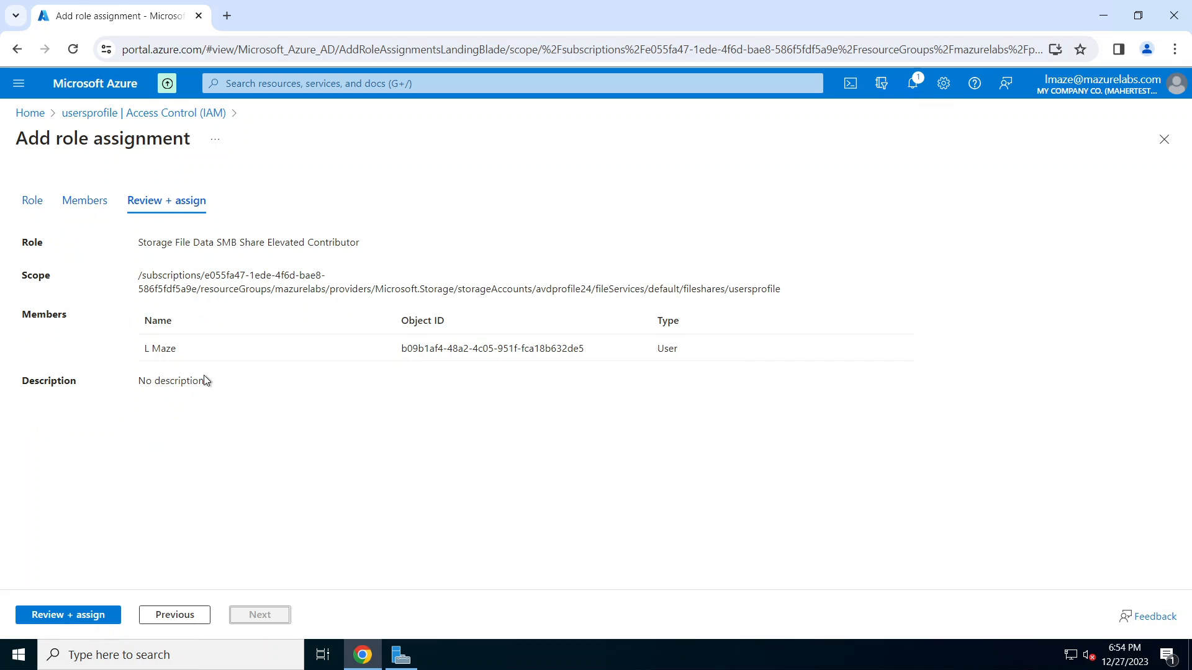
click(68, 616)
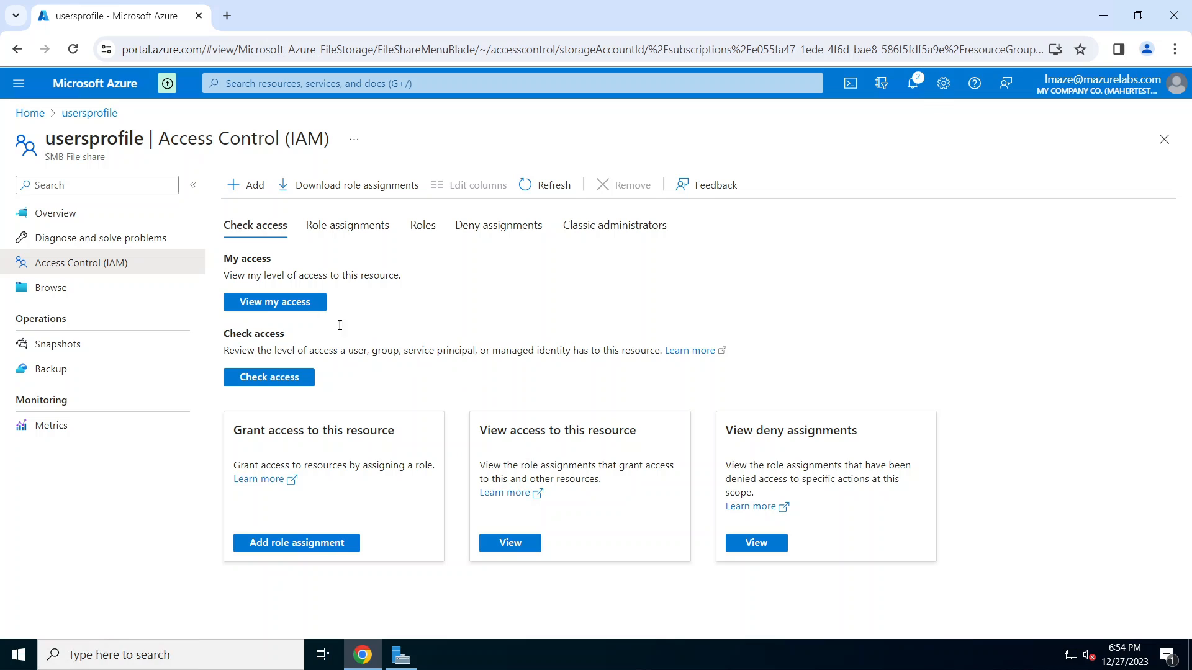
Step: Start a new role assignment and pick the Storage File Data SMB Share Contributor role
click(250, 185)
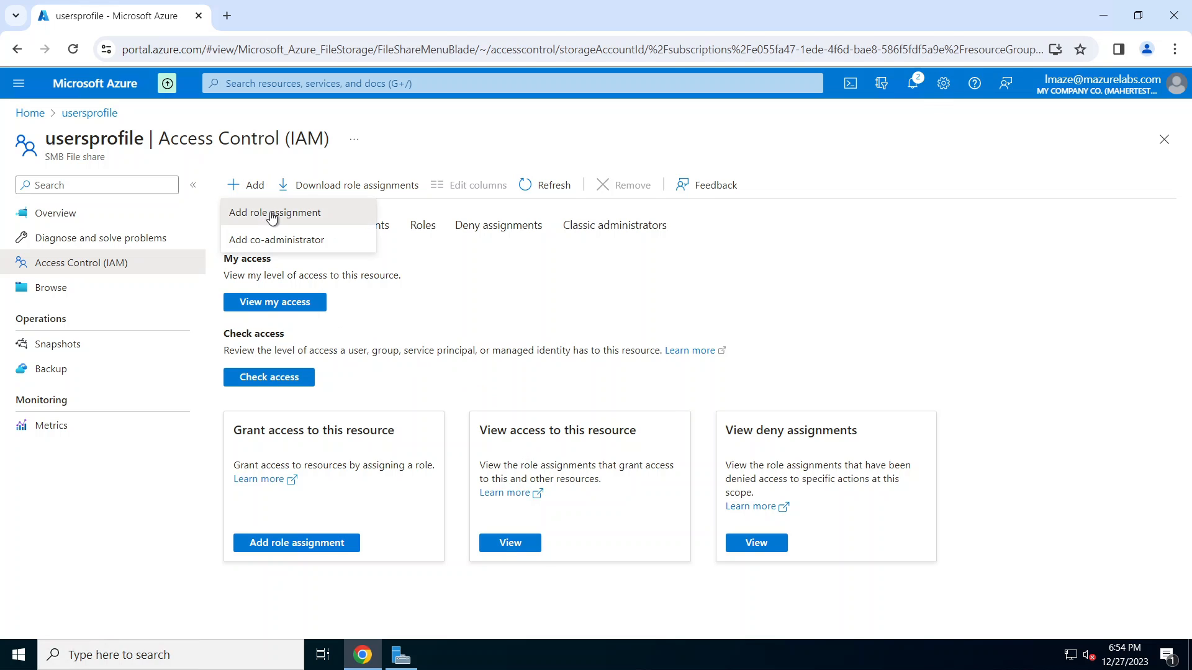
click(272, 214)
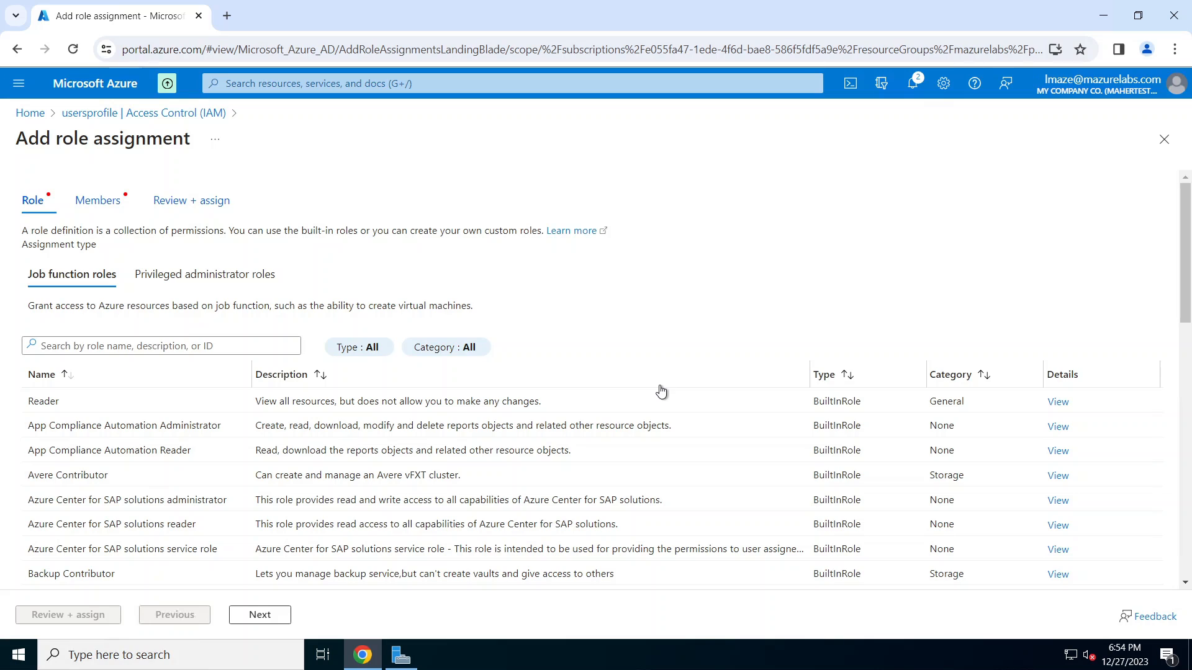
right_click(164, 350)
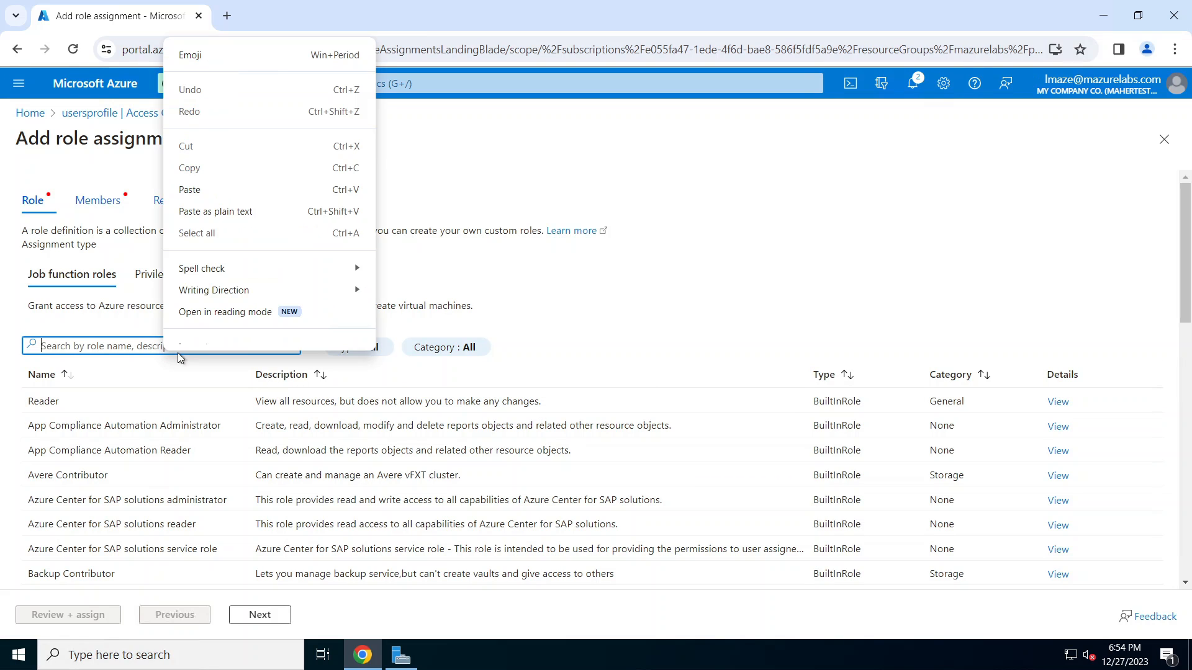
click(217, 198)
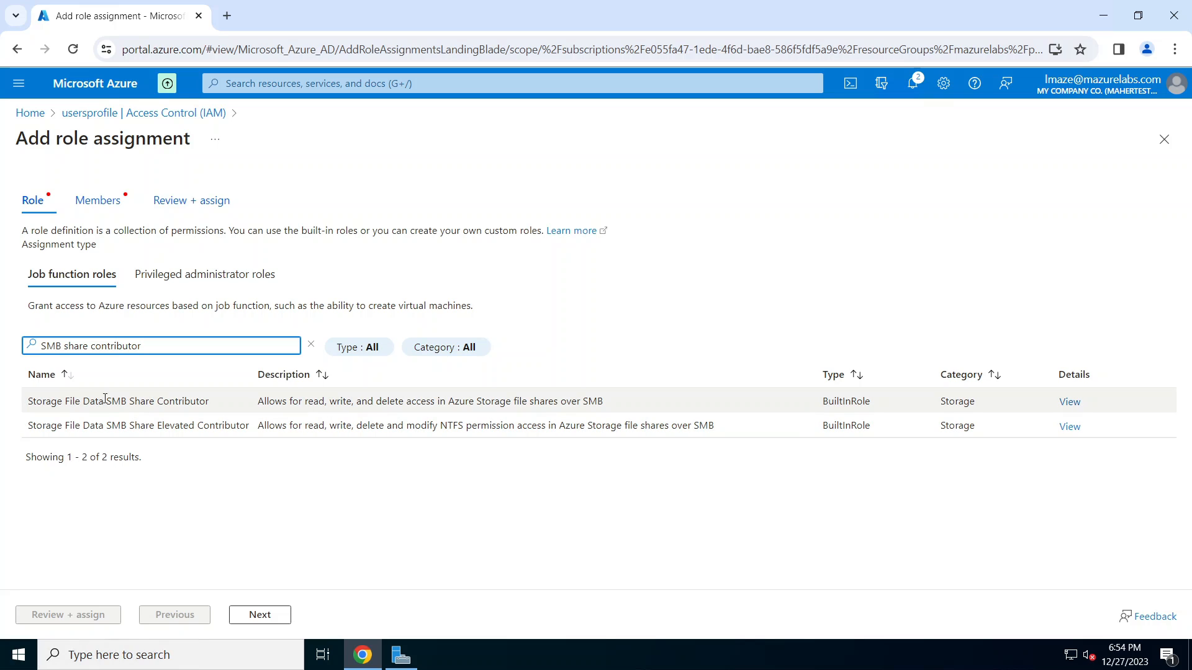
click(158, 400)
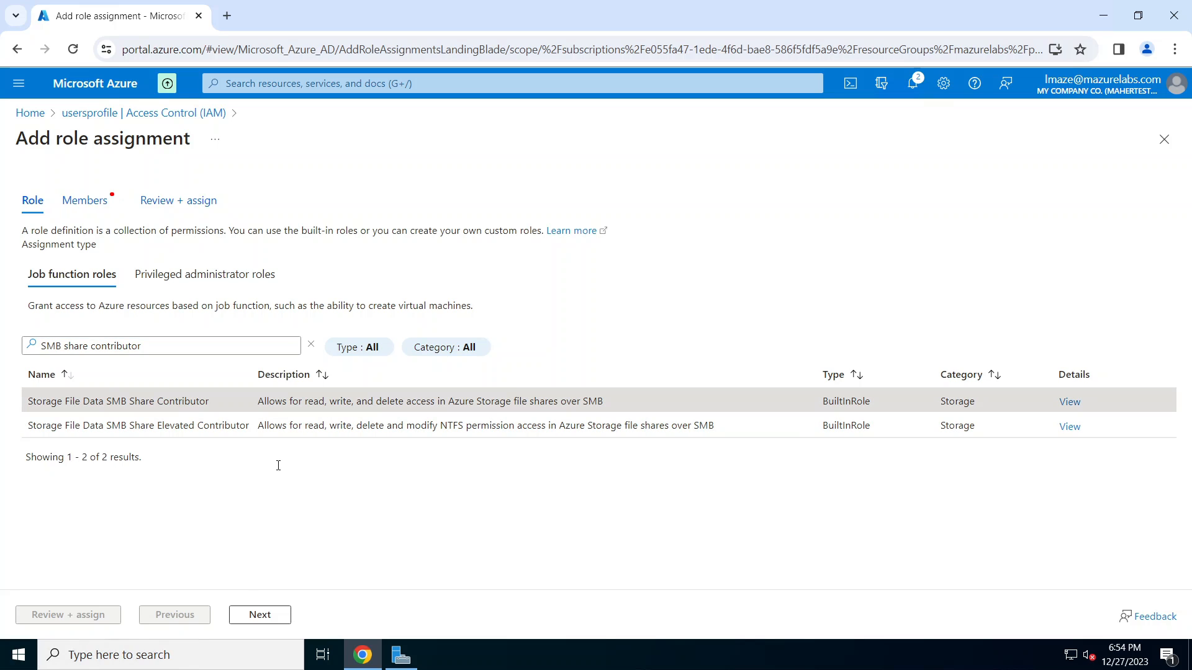
click(260, 614)
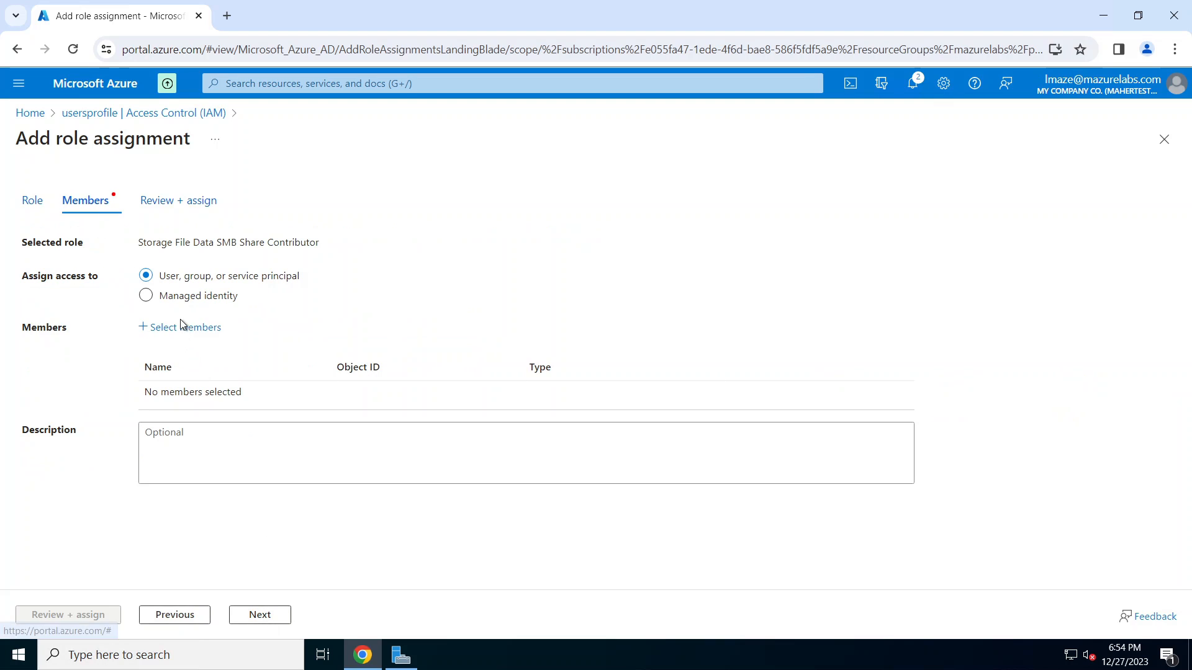
Step: Add the MazUsers group as the member, submit the assignment, and return to Overview
click(202, 335)
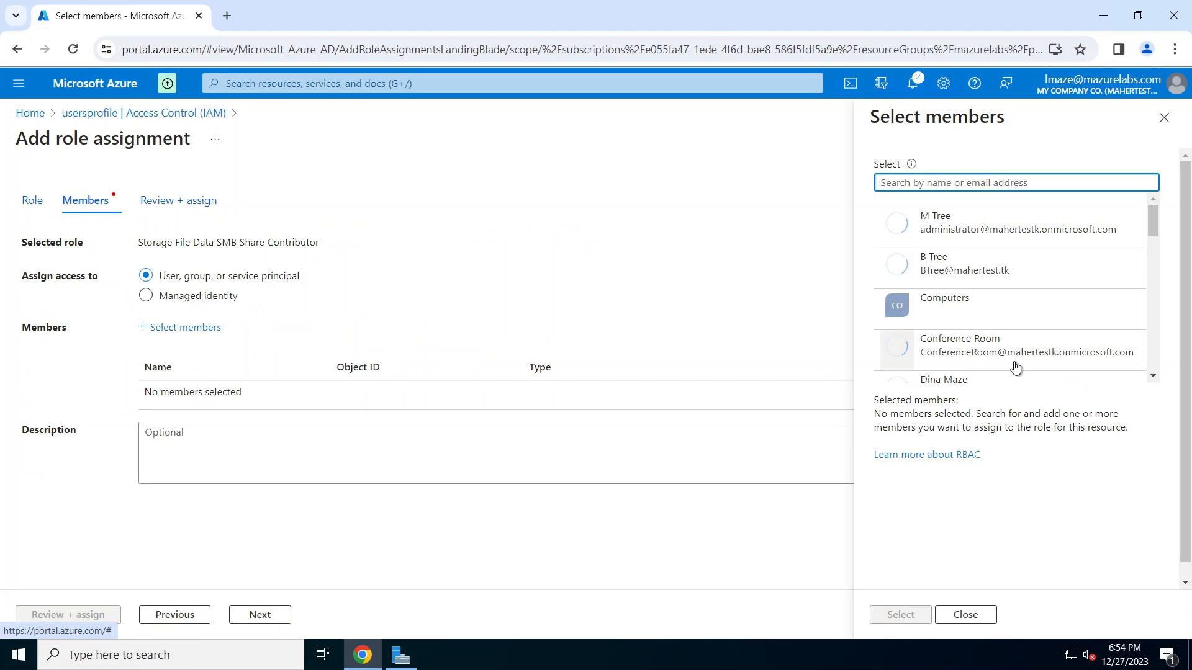
drag(1157, 220, 1177, 297)
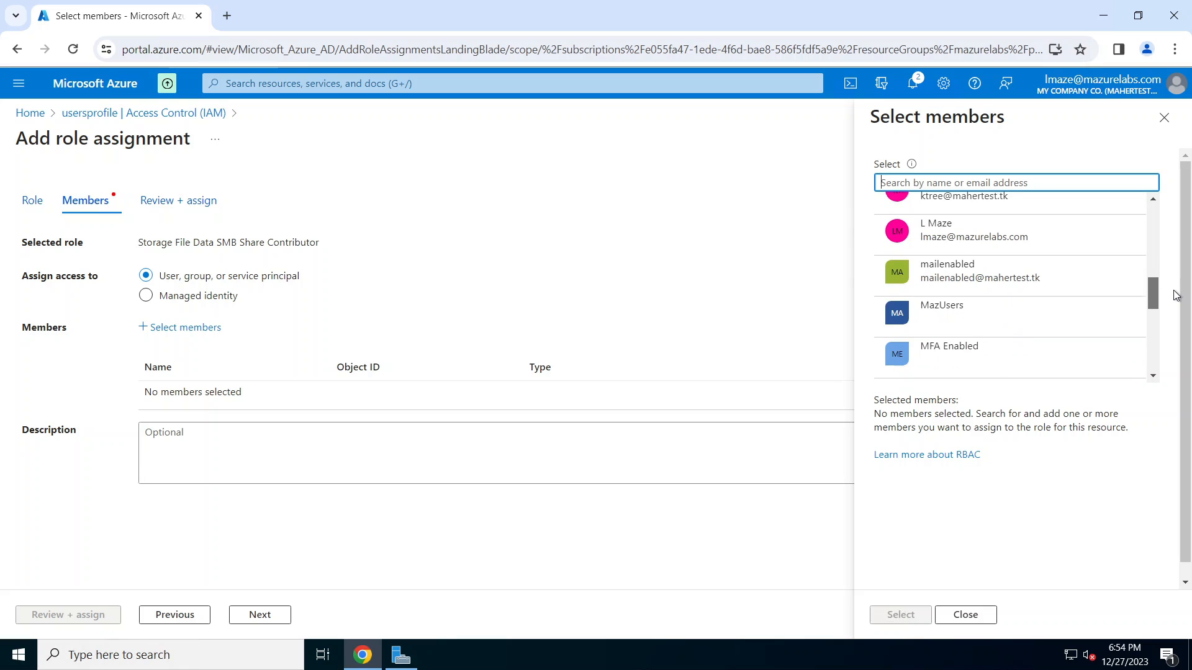
click(953, 310)
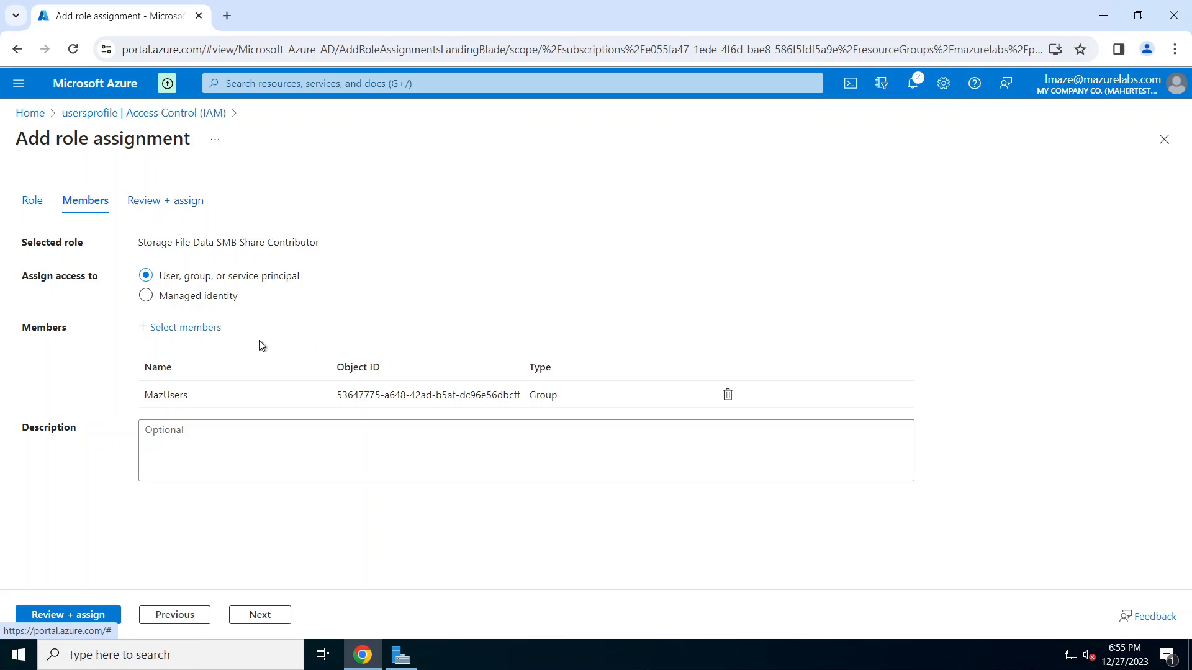
click(85, 621)
click(103, 614)
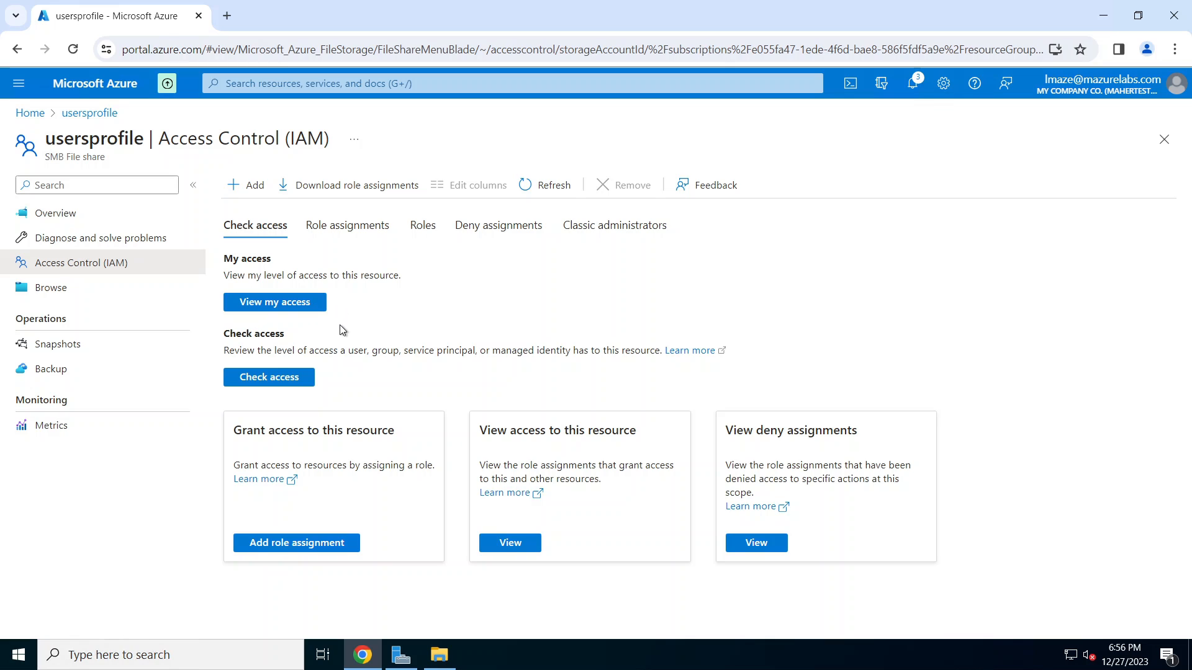
click(63, 222)
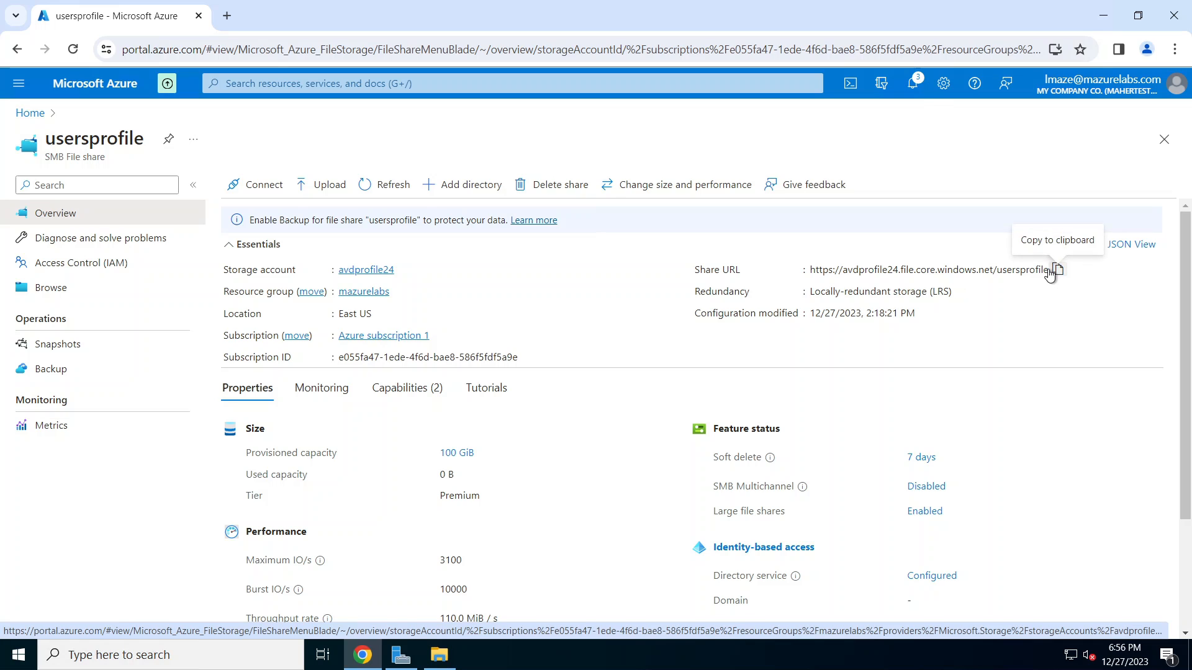
drag(867, 272, 1048, 272)
right_click(1041, 274)
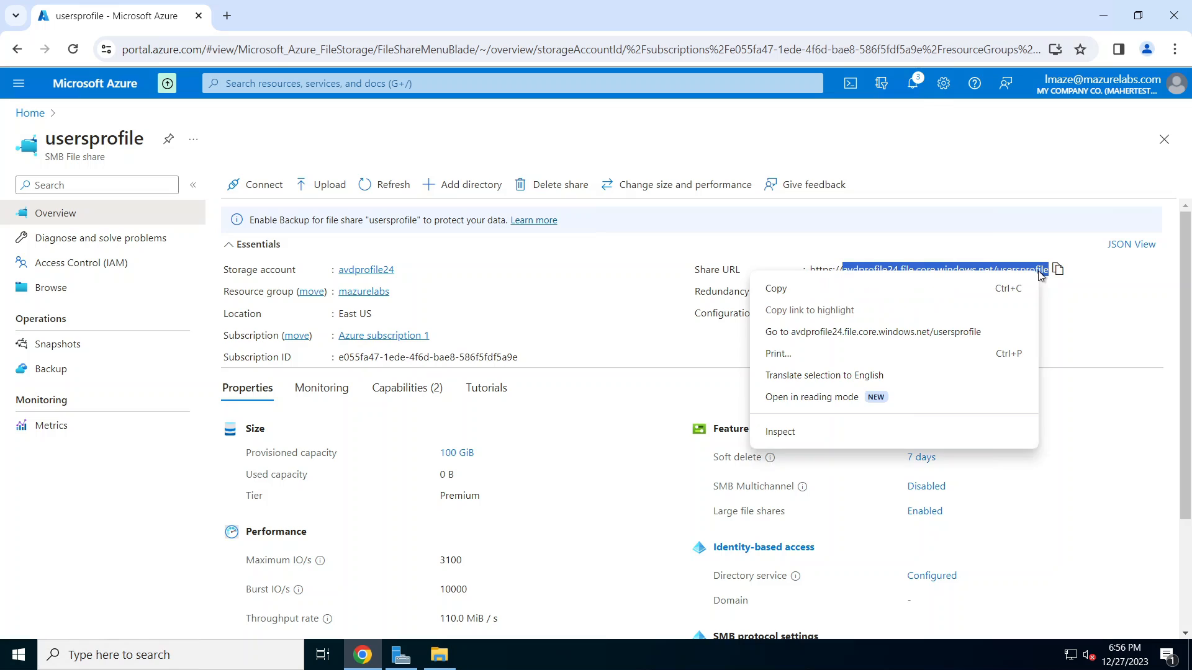
click(972, 289)
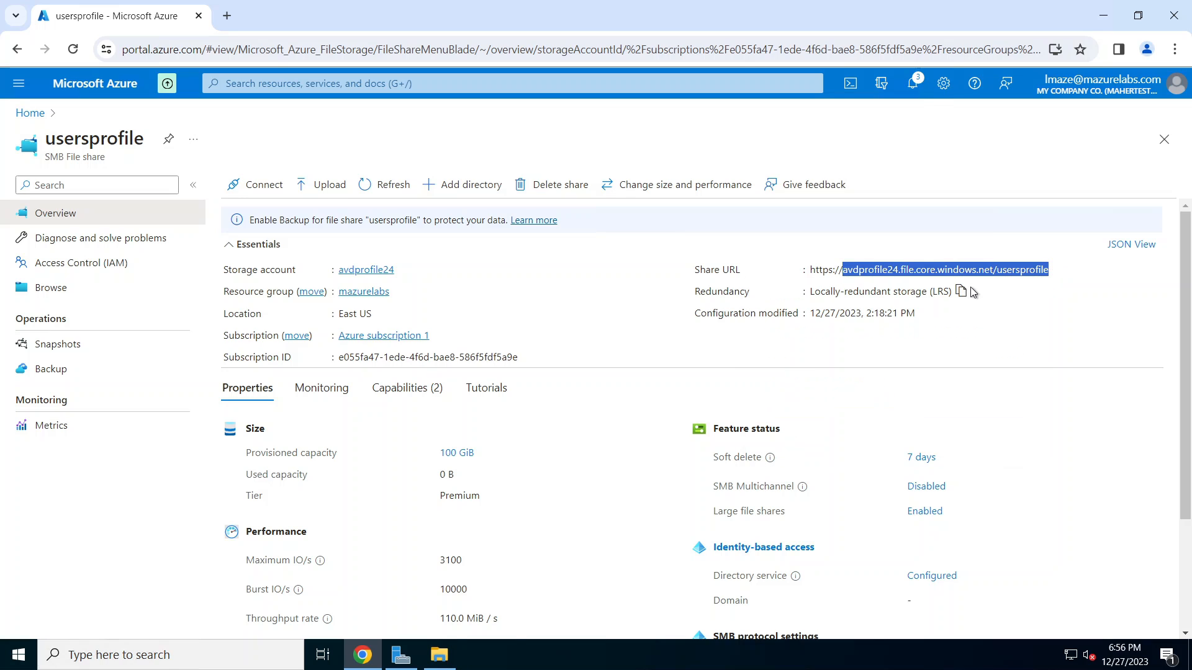
click(452, 661)
Step: Map \\avdprofile24.file.core.windows.net\usersprofile as network drive Z:
right_click(213, 288)
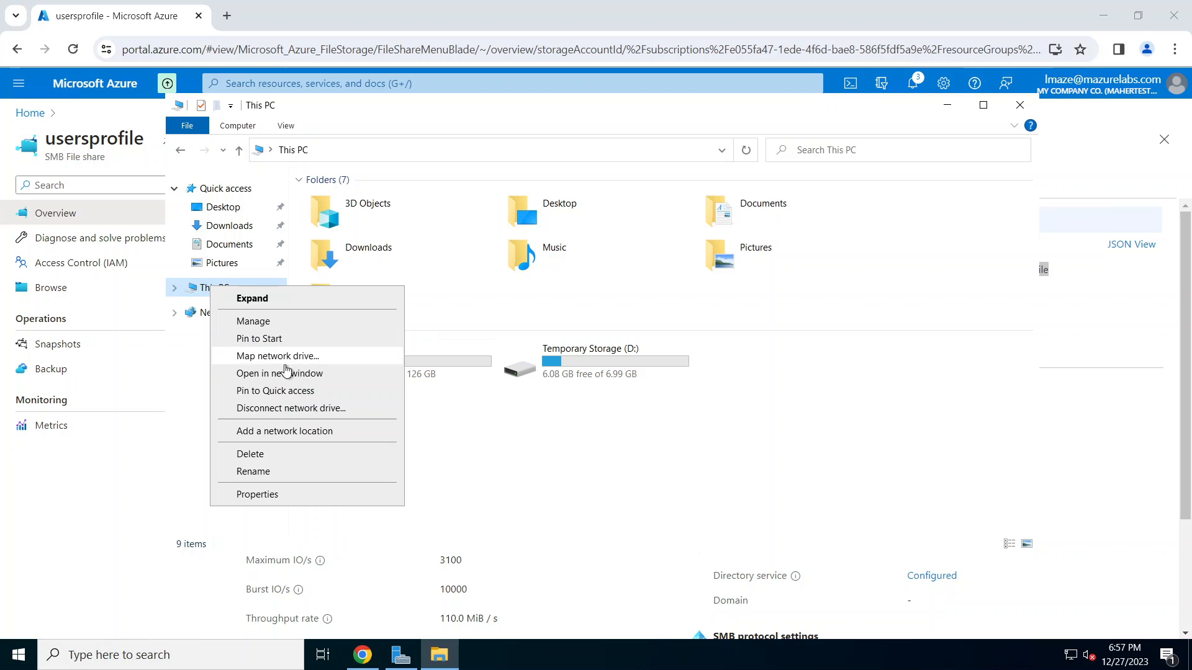
click(289, 357)
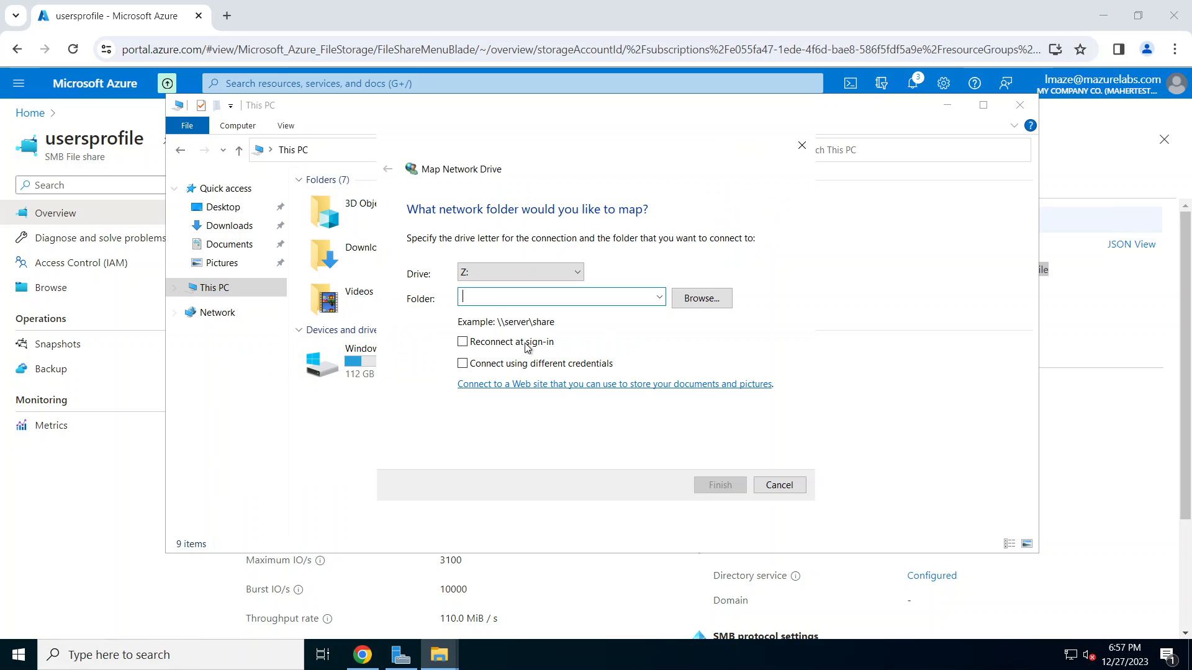
right_click(529, 297)
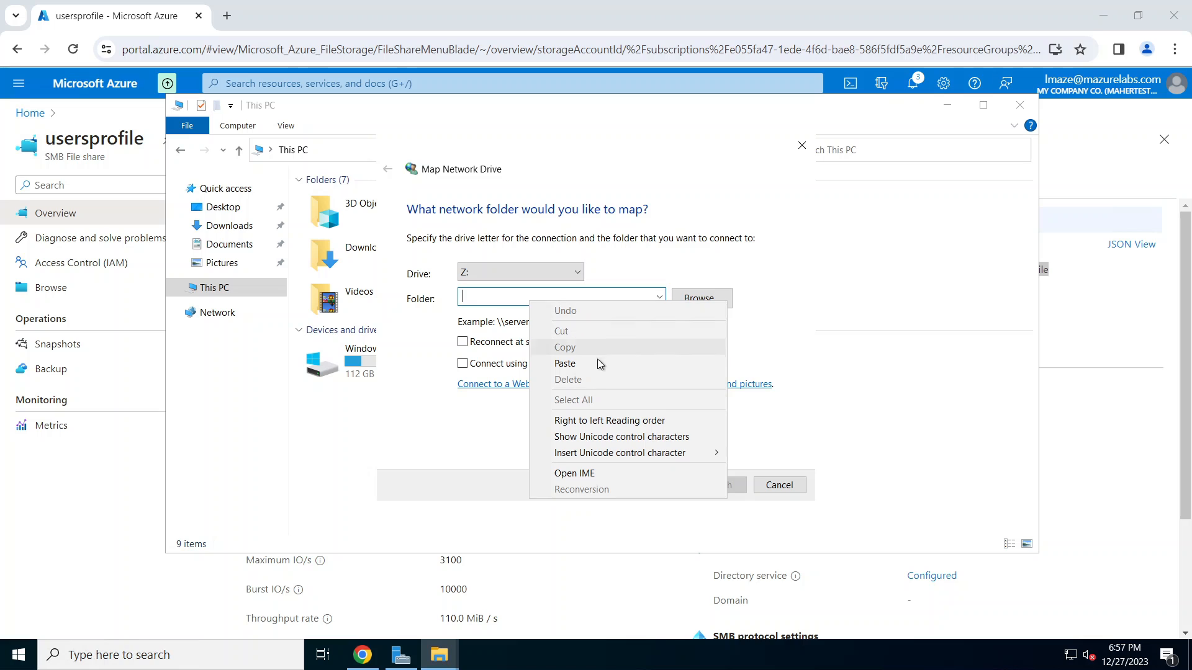
click(597, 363)
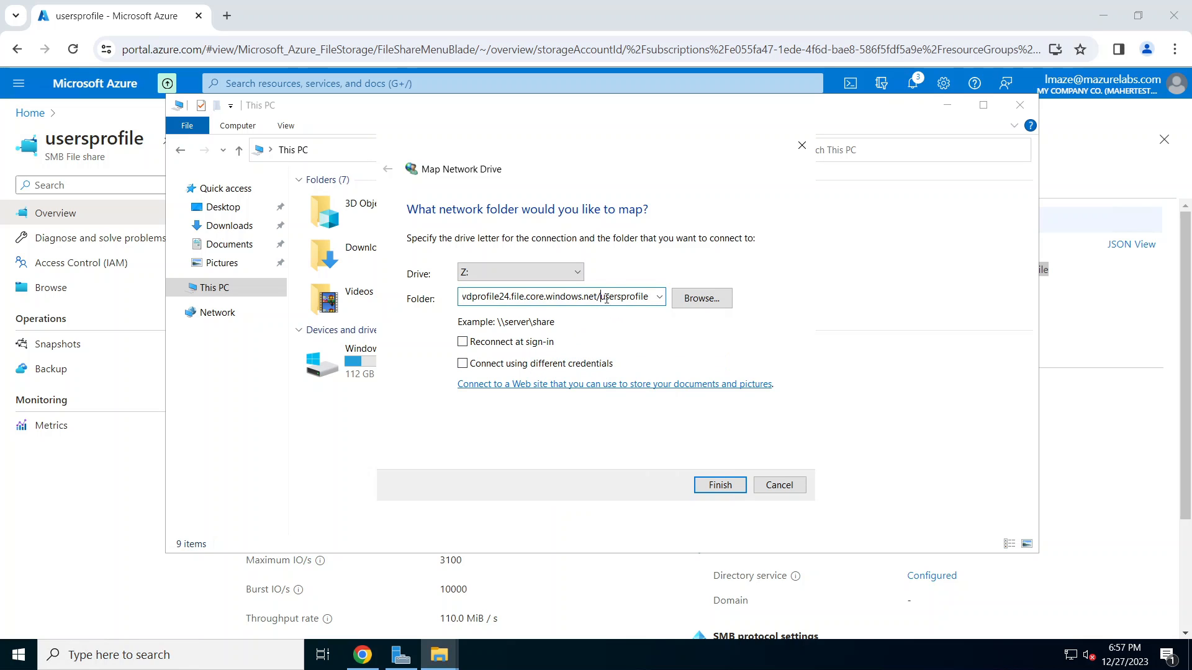
key(BackSpace)
text(\)
key(Home)
text(\\)
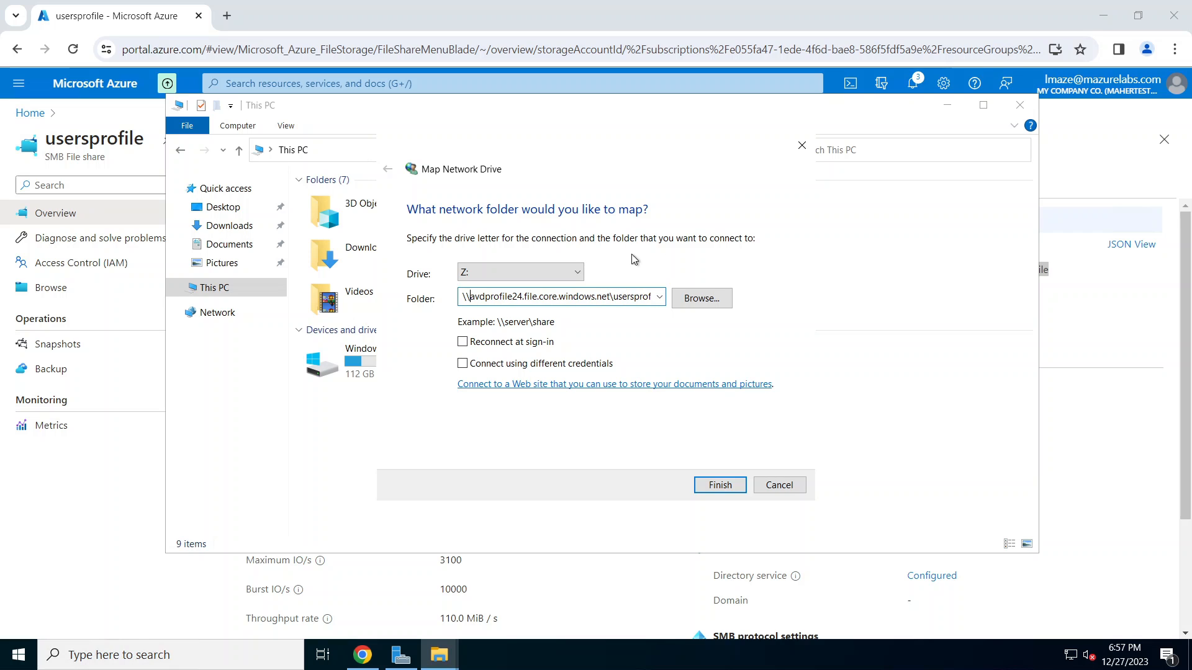
click(722, 489)
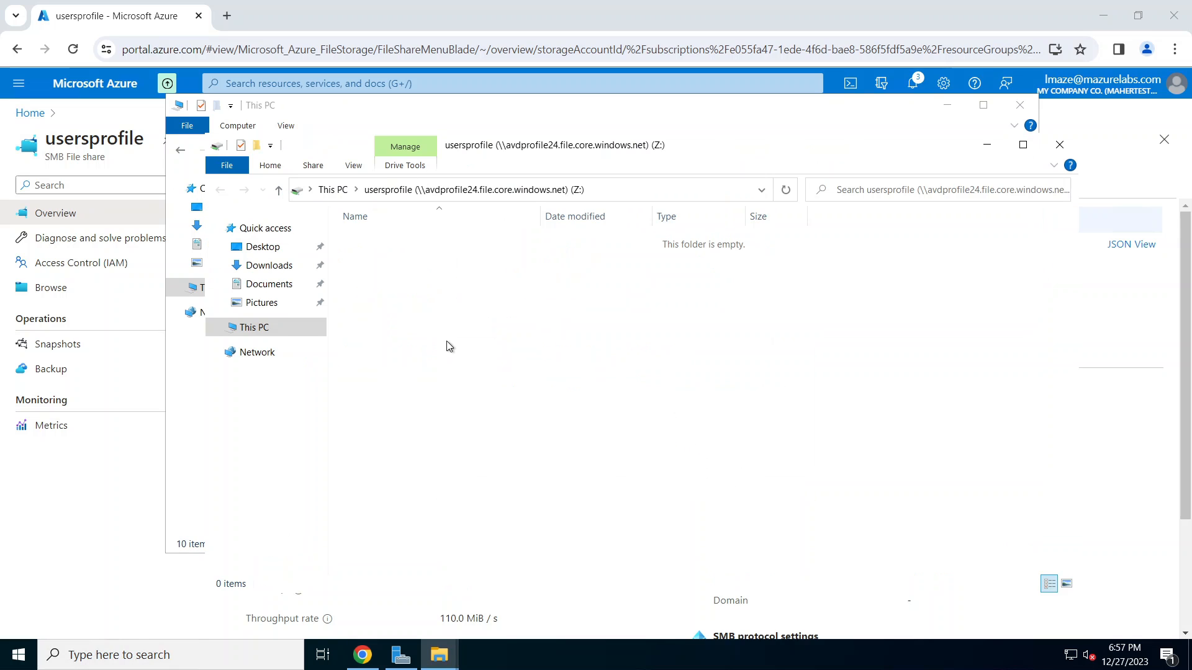
Step: Open drive Z: and create a new folder named AVDProfiles
click(255, 327)
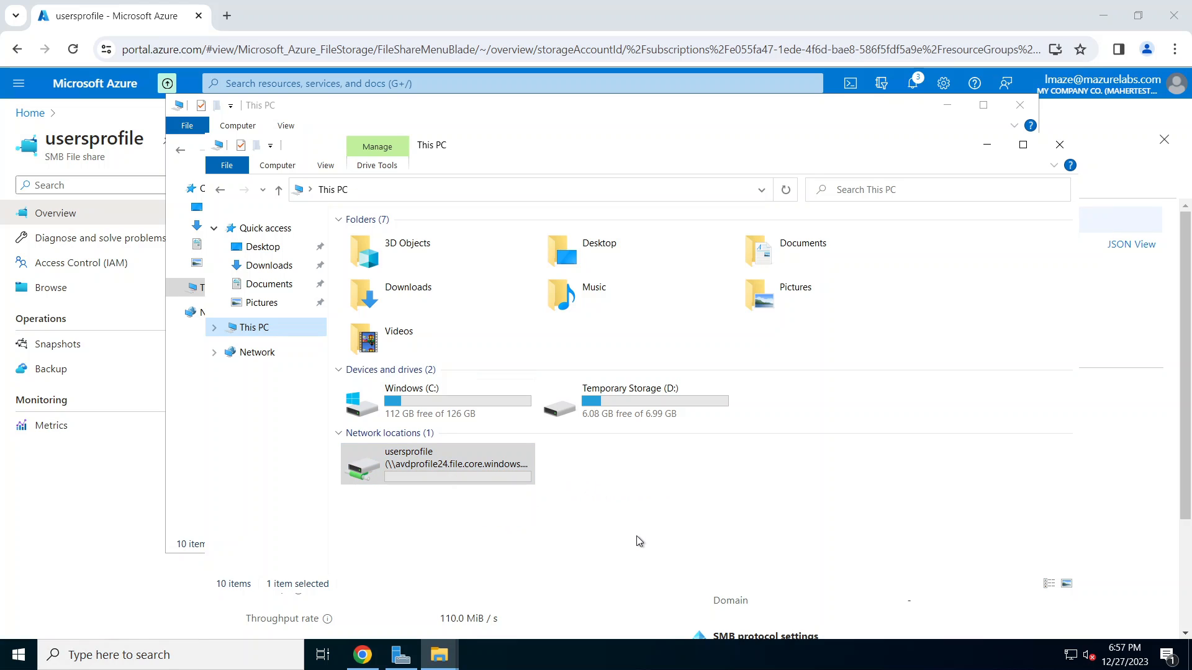
double_click(442, 463)
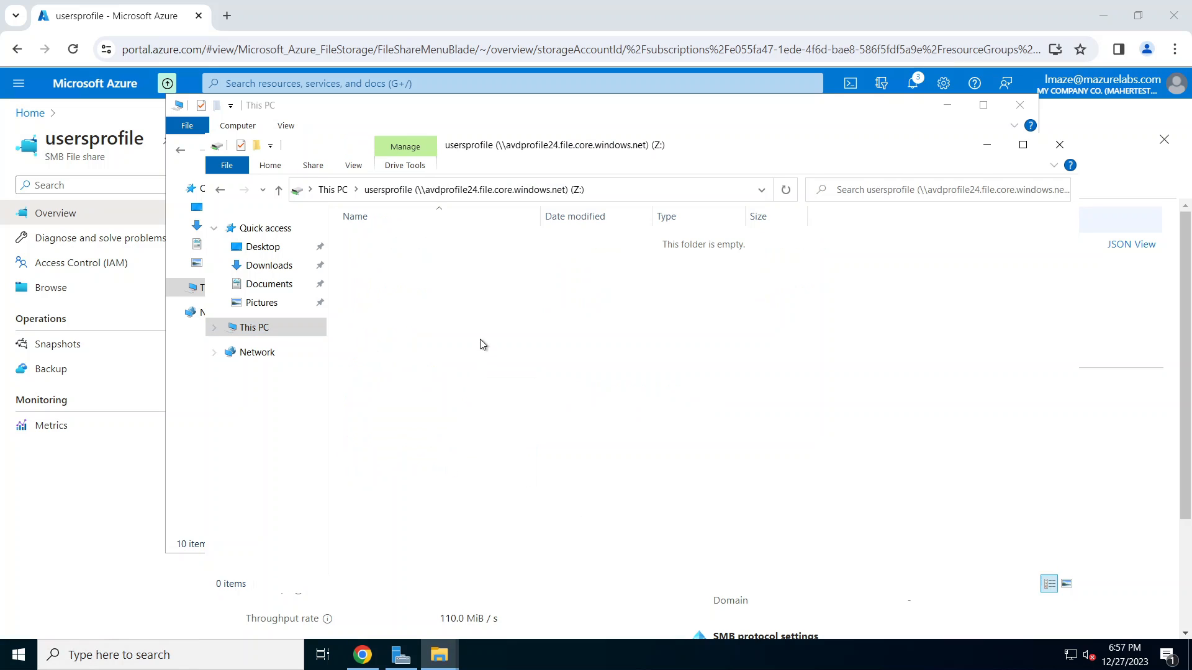
right_click(489, 275)
mouse_move(542, 421)
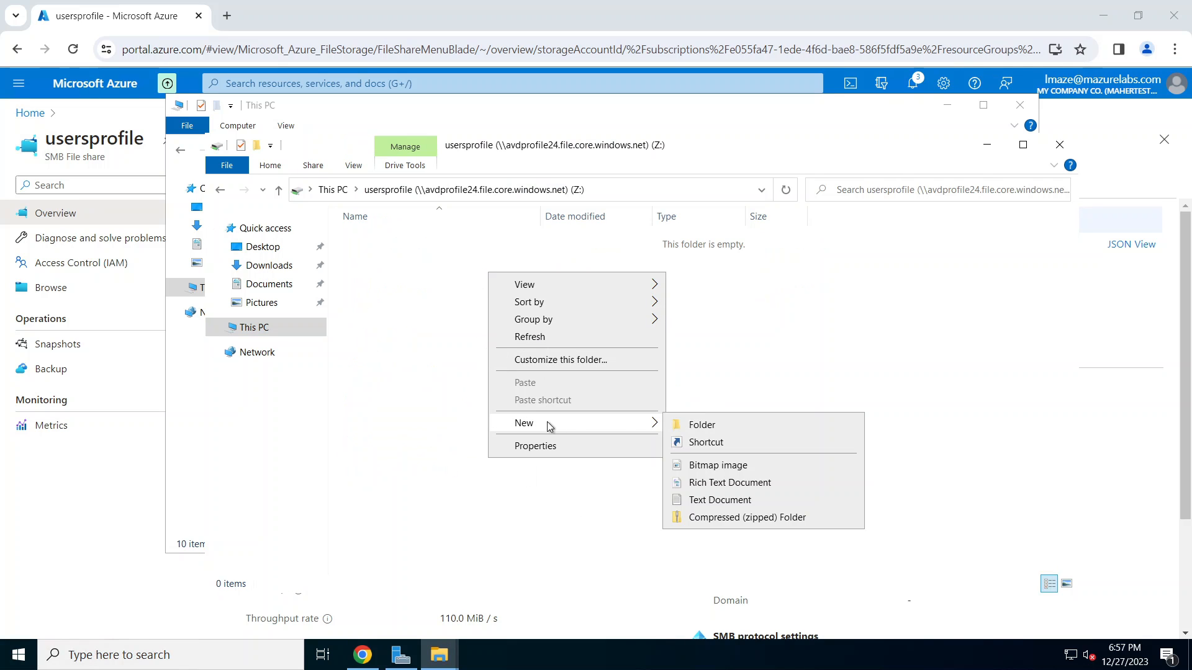
click(707, 427)
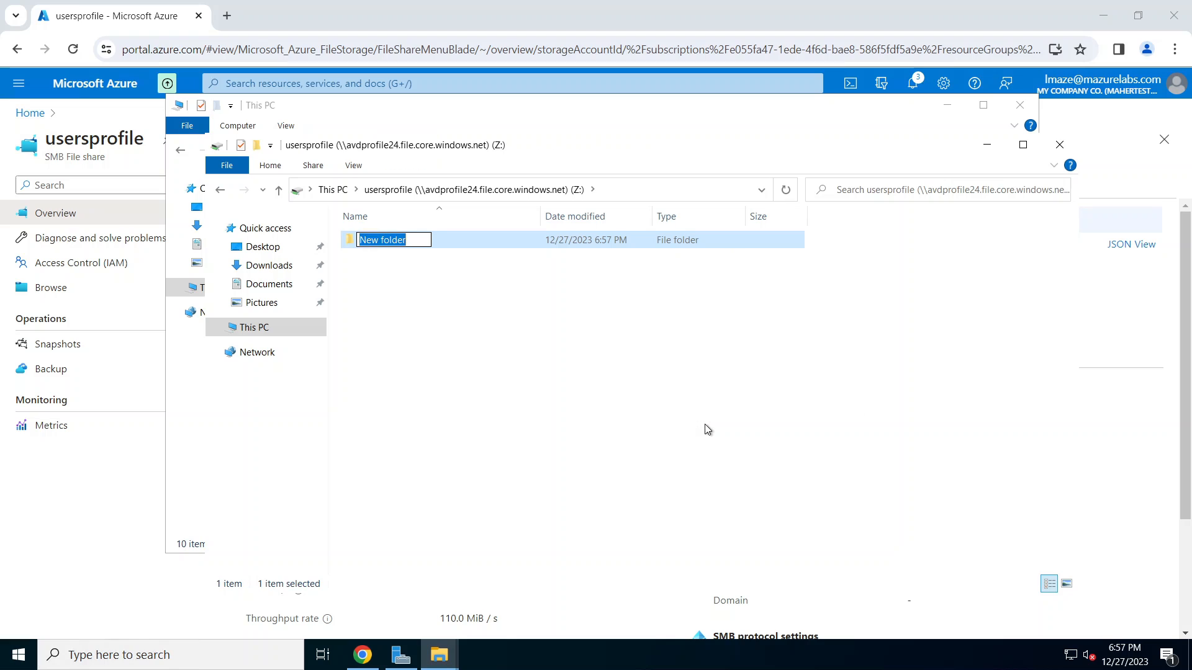
text(AVD)
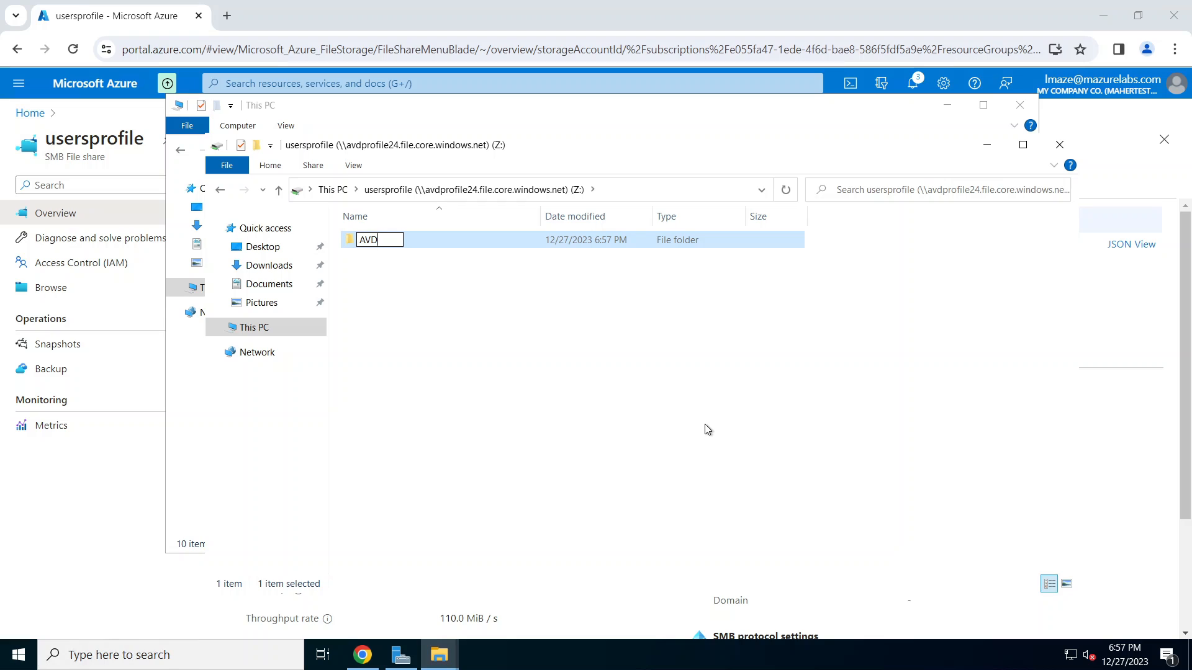
text(Prof)
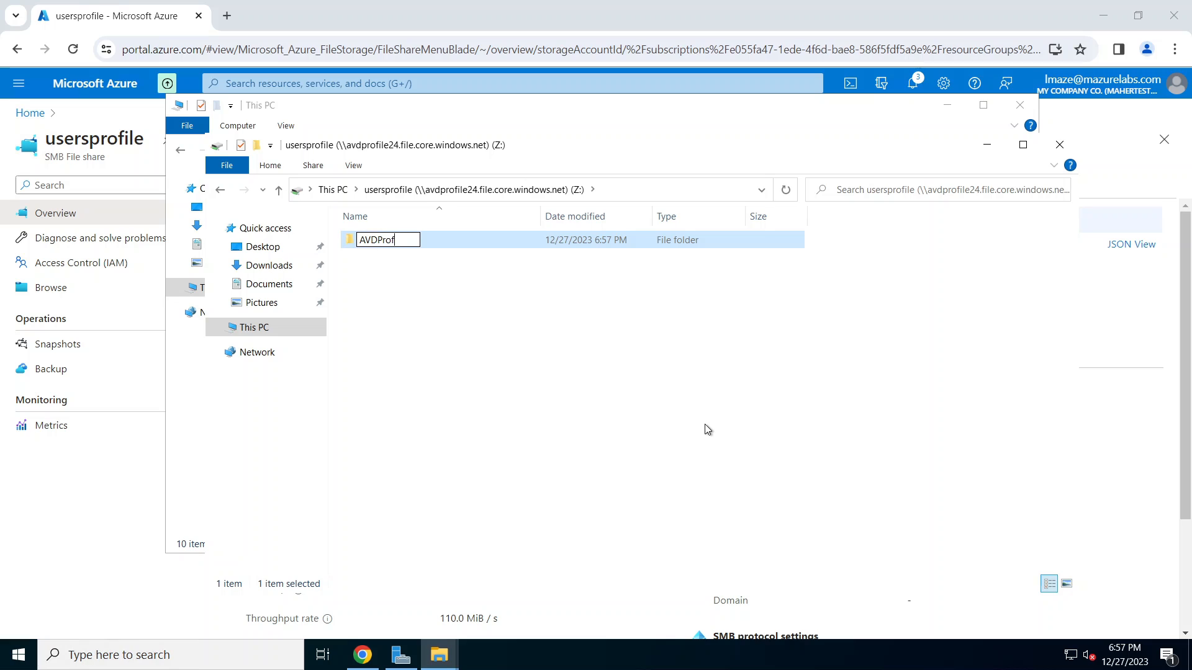
text(iles)
Step: Disable inheritance on AVDProfiles, converting inherited permissions to explicit entries
key(Return)
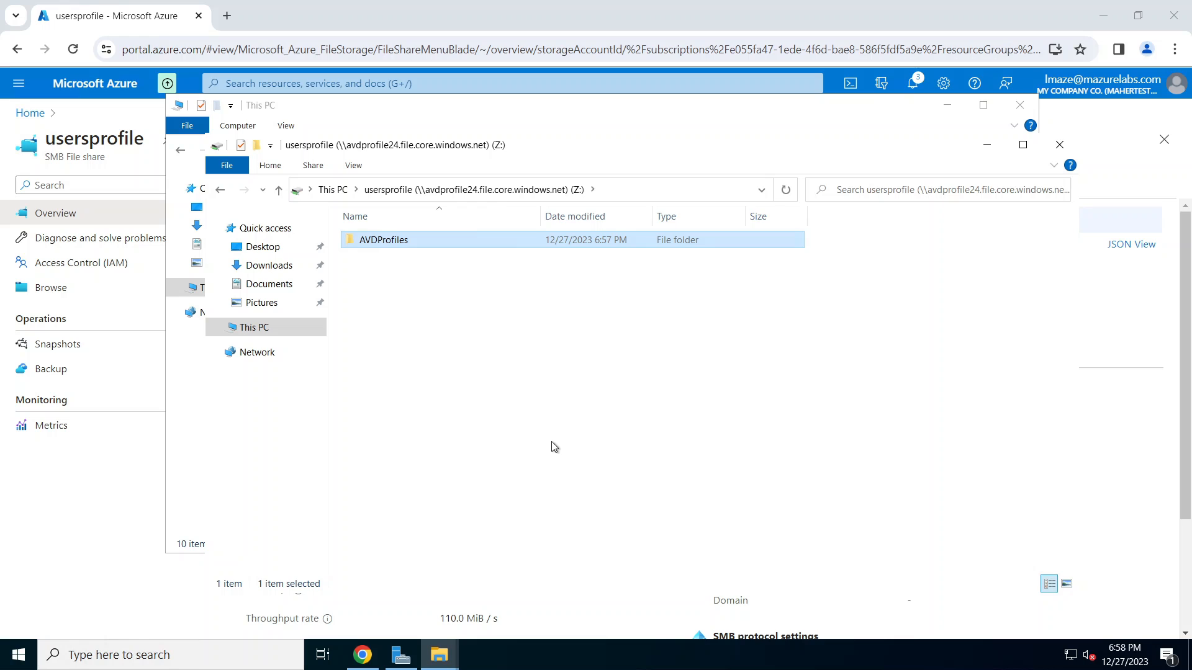
right_click(411, 238)
click(452, 463)
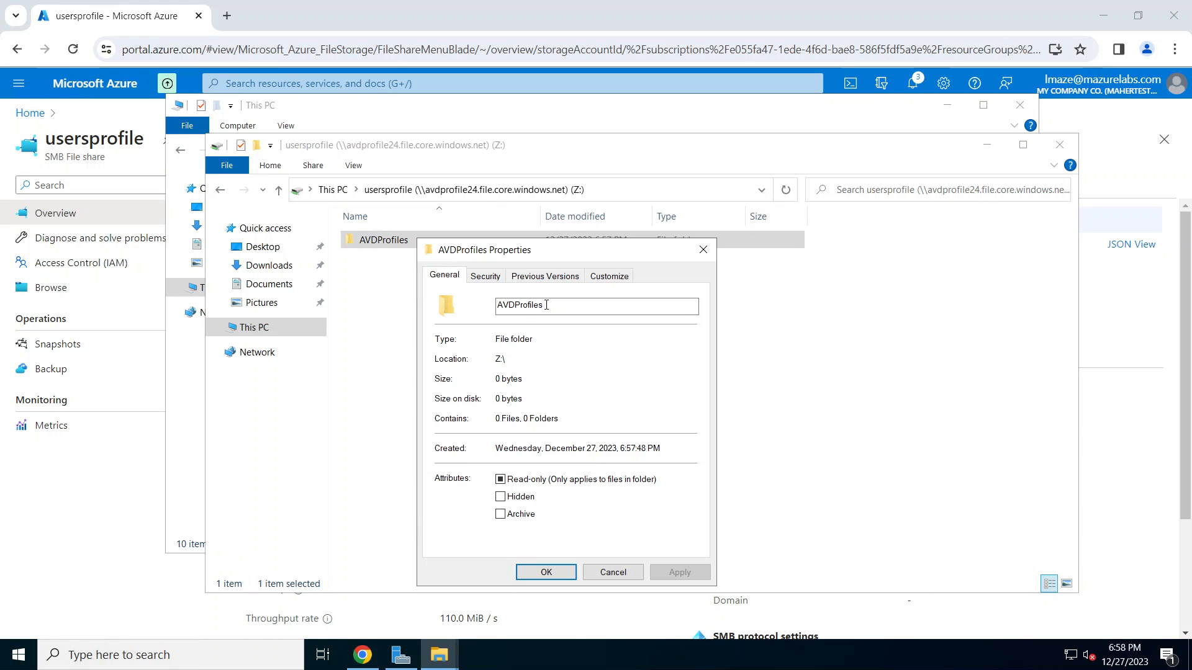
click(486, 276)
click(676, 515)
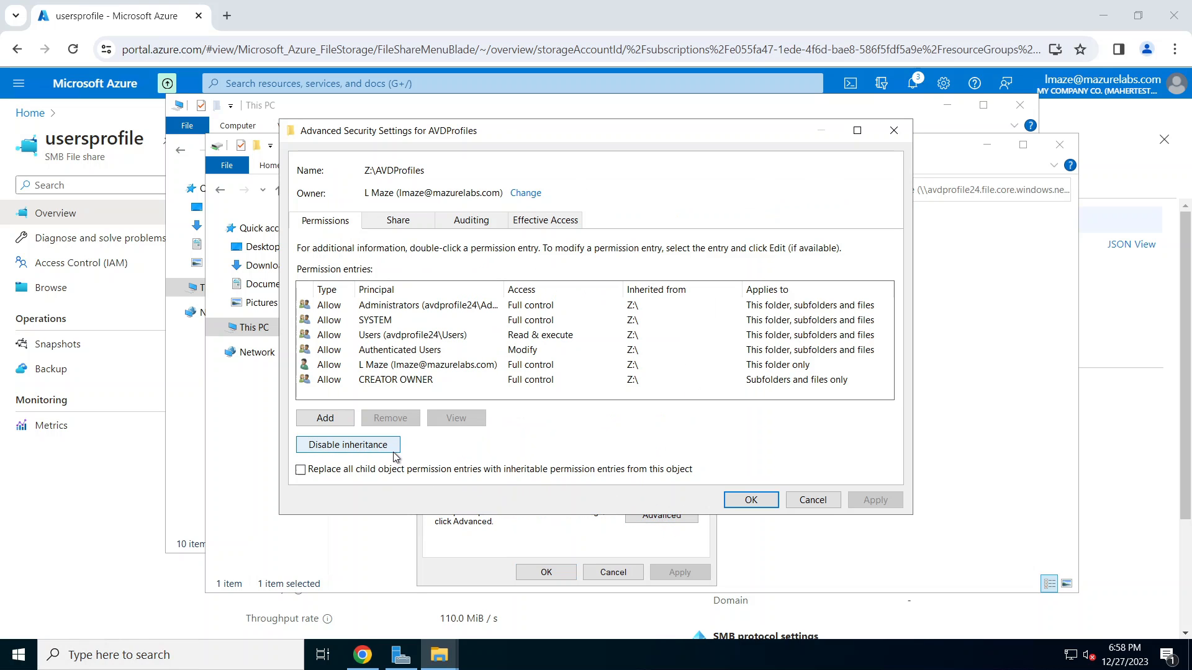
click(367, 446)
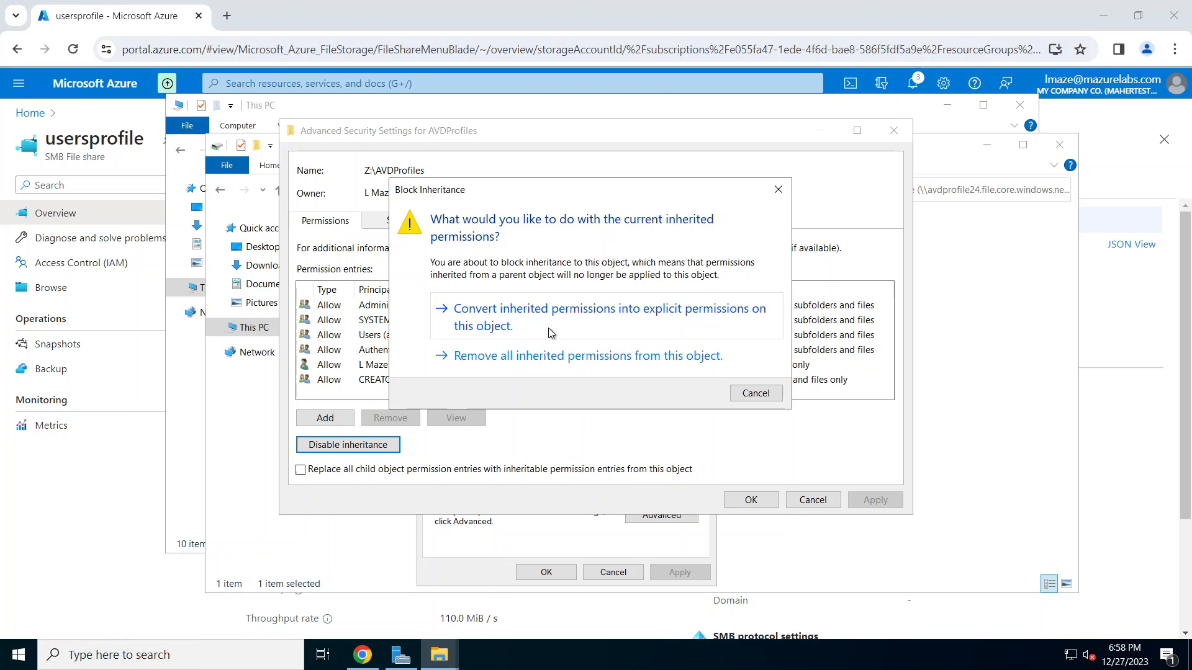
click(629, 318)
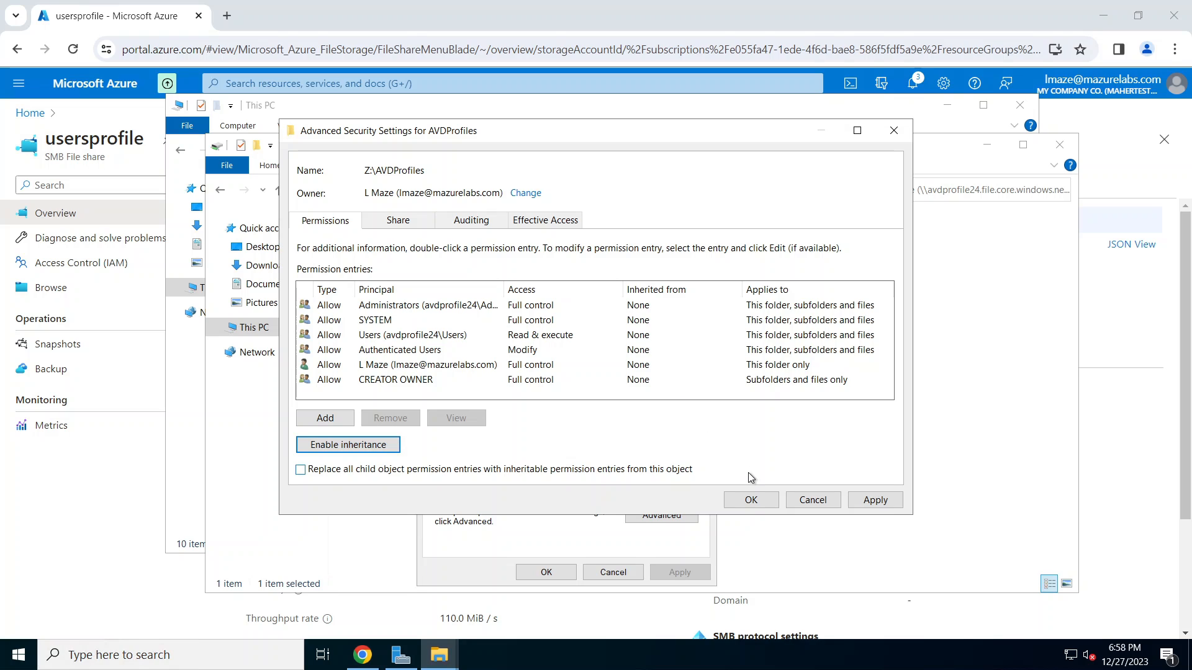
click(882, 501)
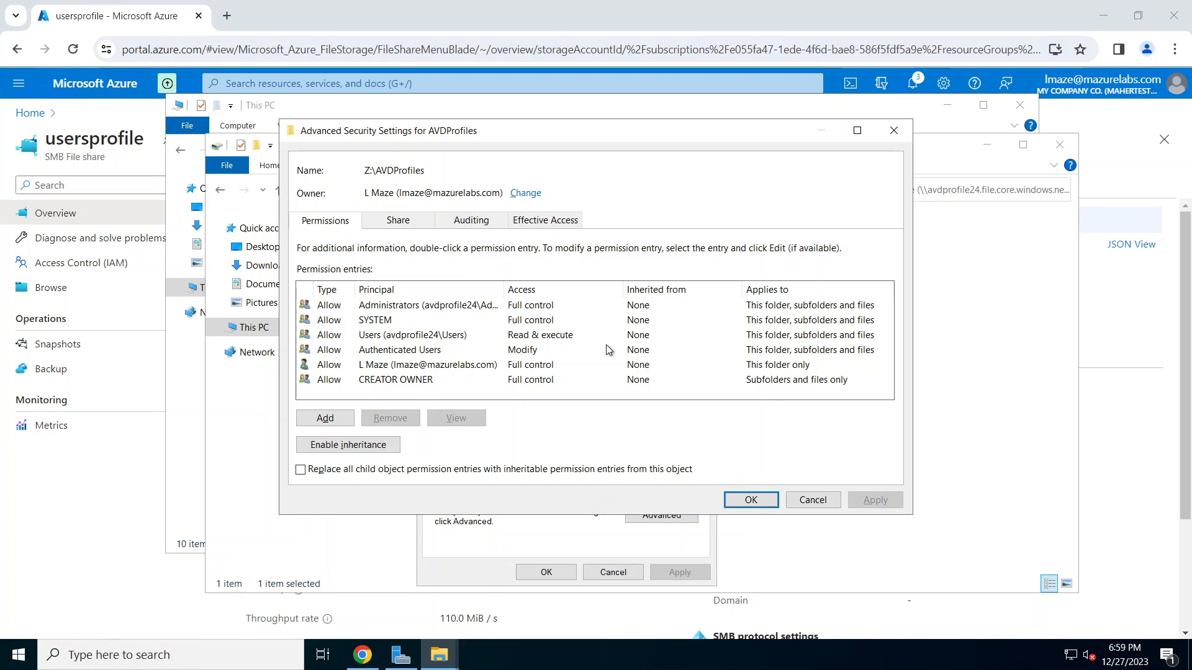
Step: Remove the Authenticated Users and Users permission entries
click(446, 351)
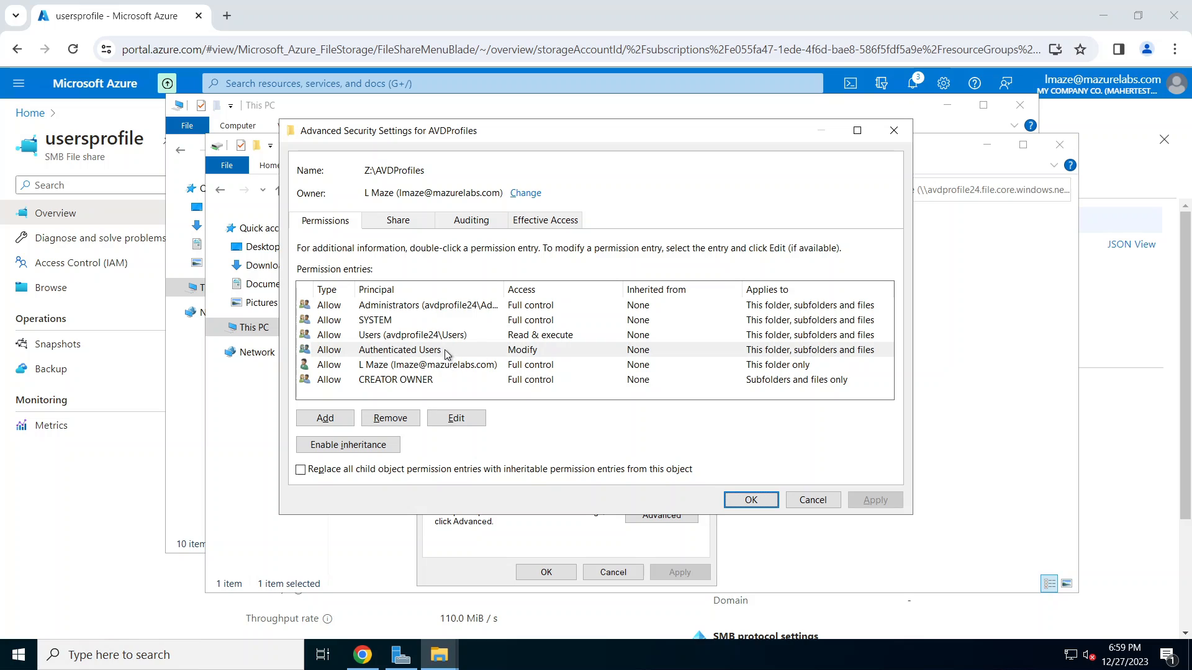
click(390, 420)
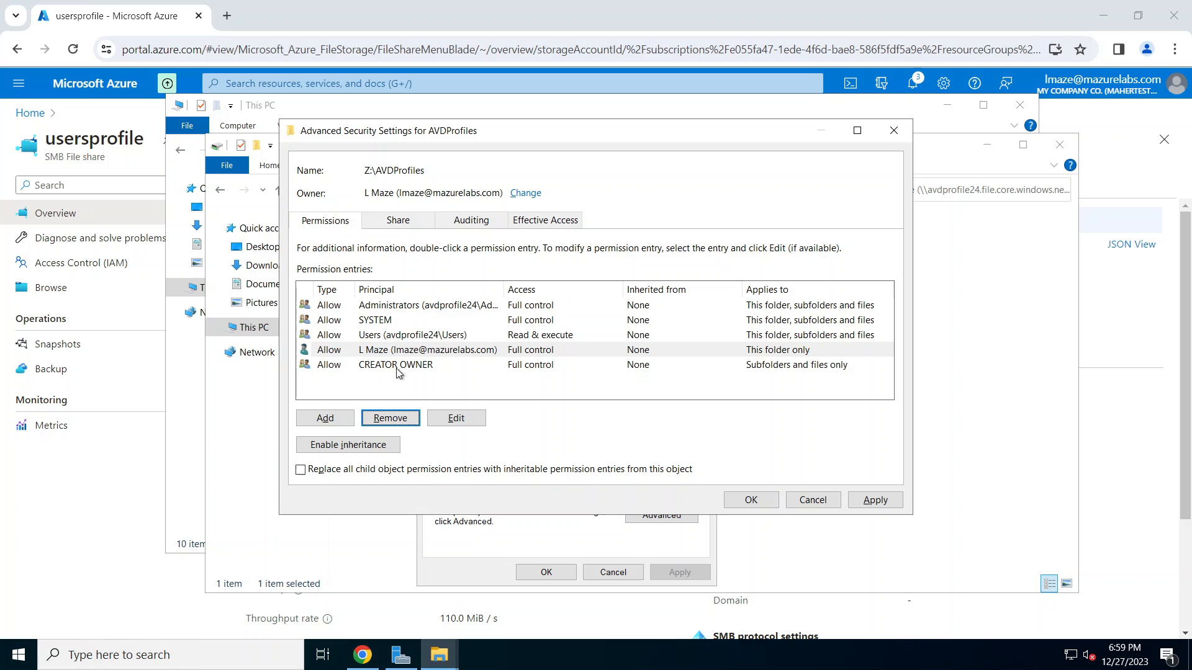
click(399, 336)
click(391, 419)
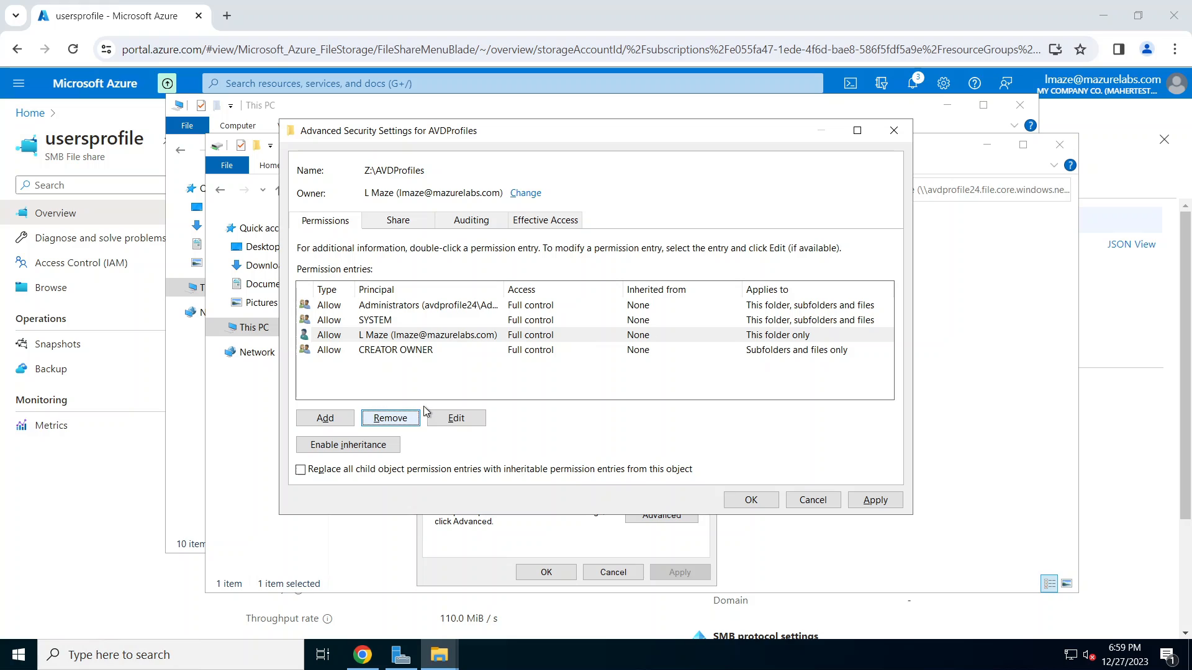
Step: Reduce CREATOR OWNER from Full control to Modify
click(427, 352)
click(468, 383)
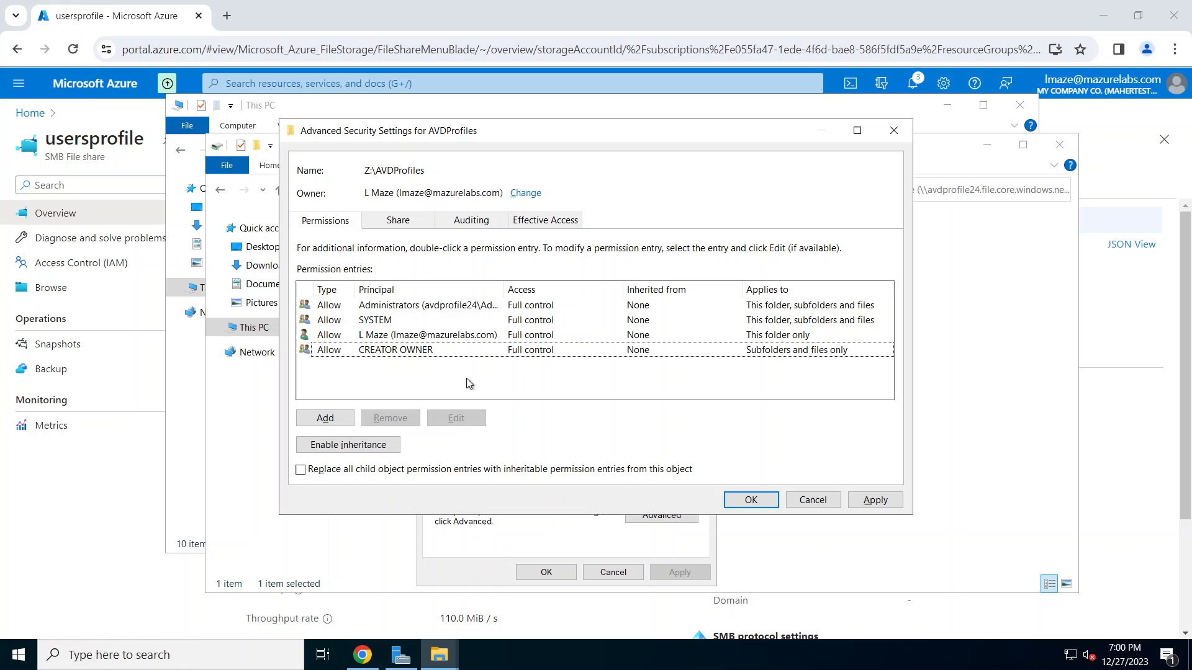
click(476, 348)
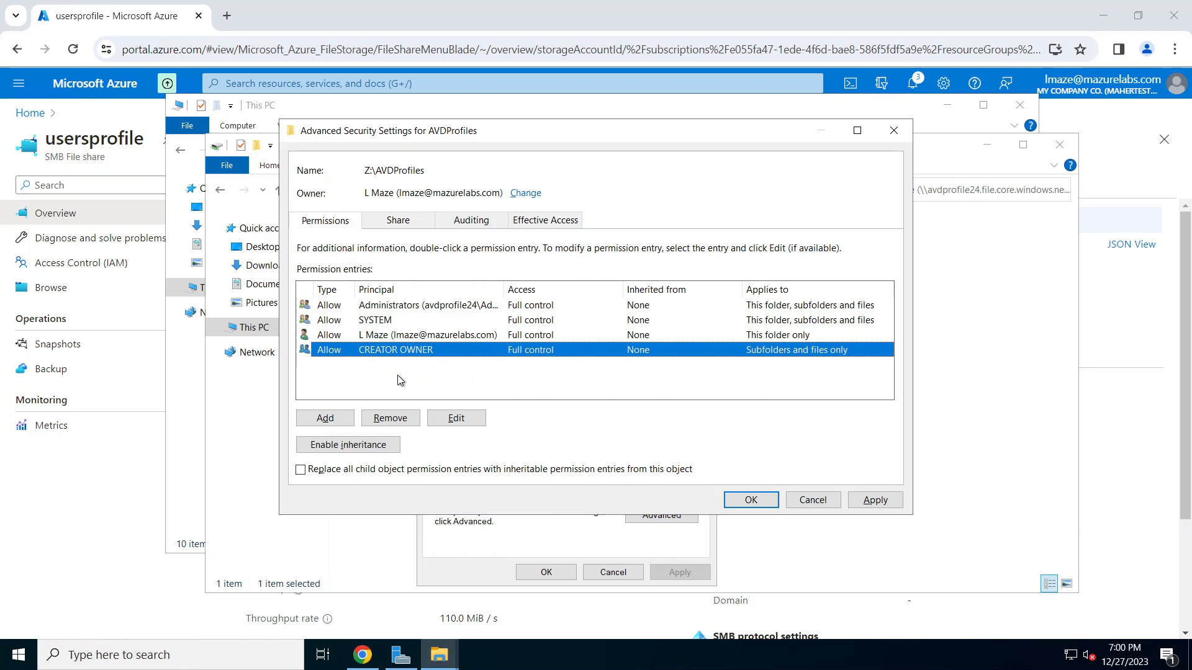
click(473, 422)
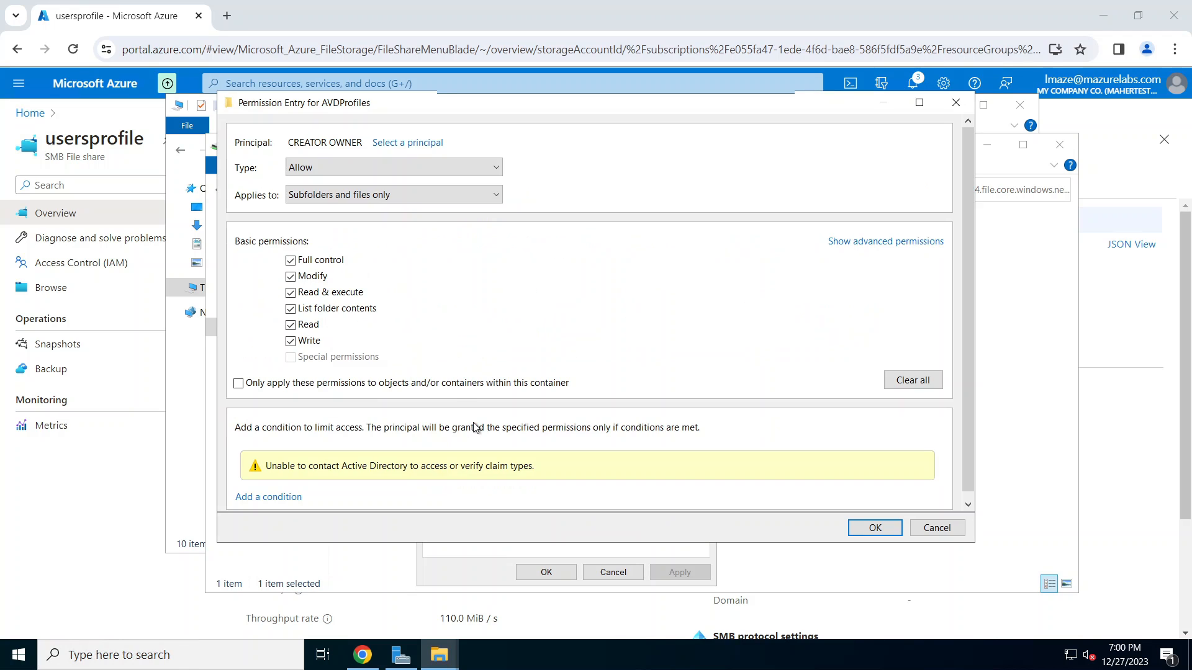
click(325, 261)
click(875, 528)
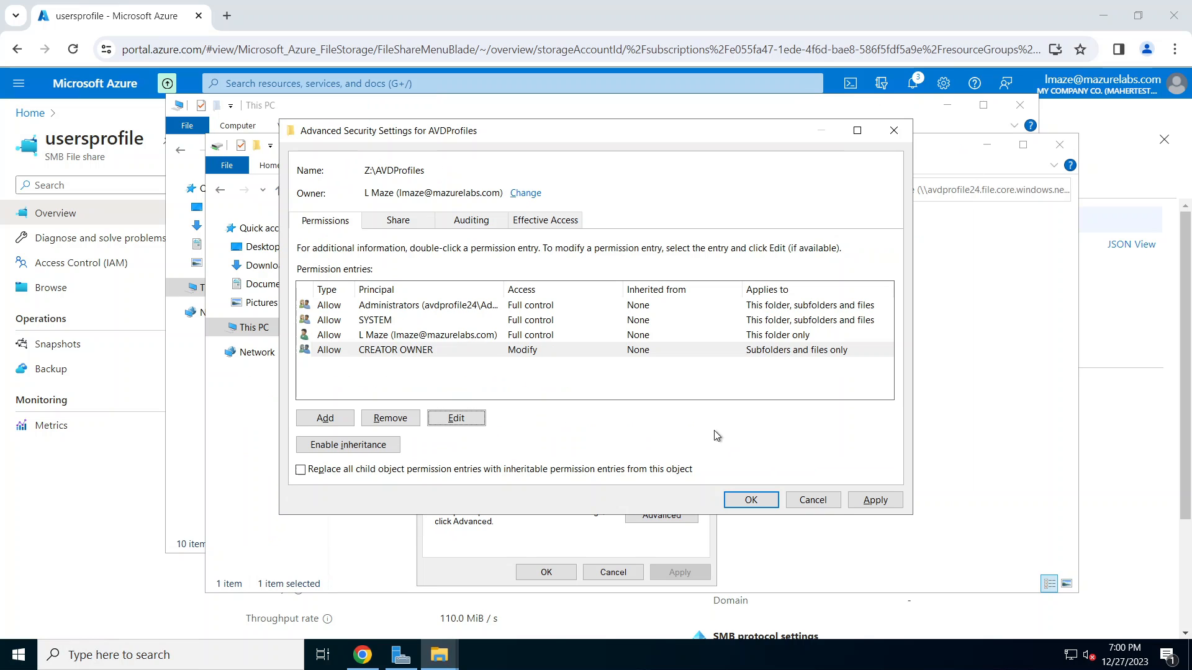
click(325, 418)
Step: Add a permission entry giving MazUsers Modify on this folder only
click(324, 144)
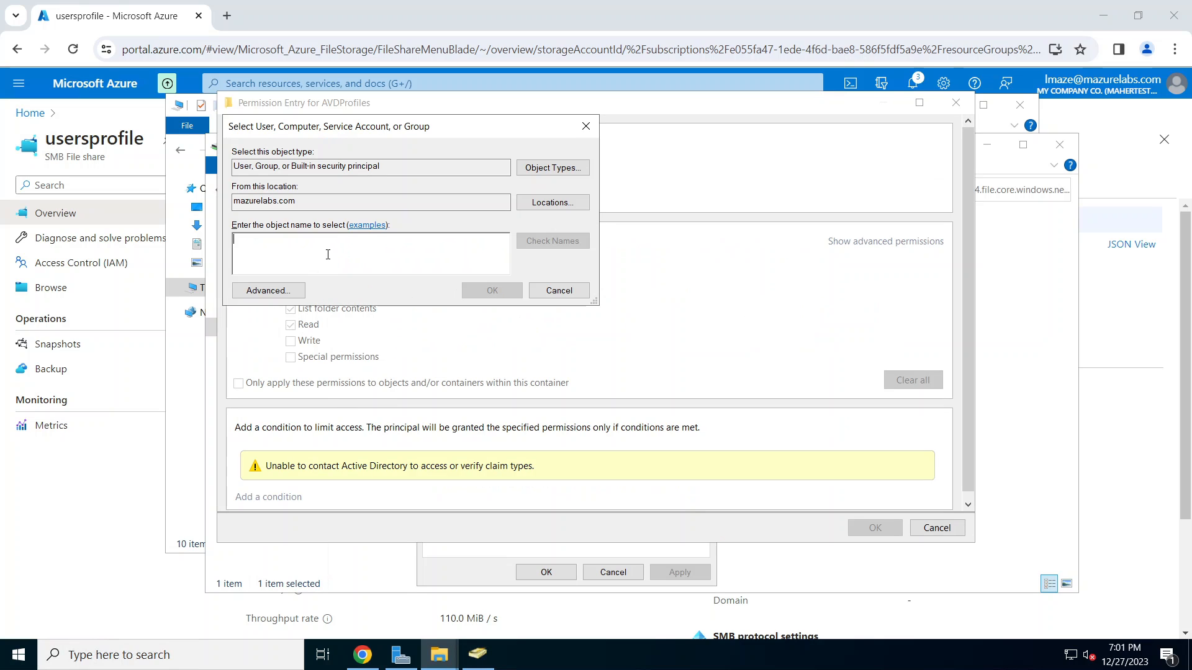
text(mazusers)
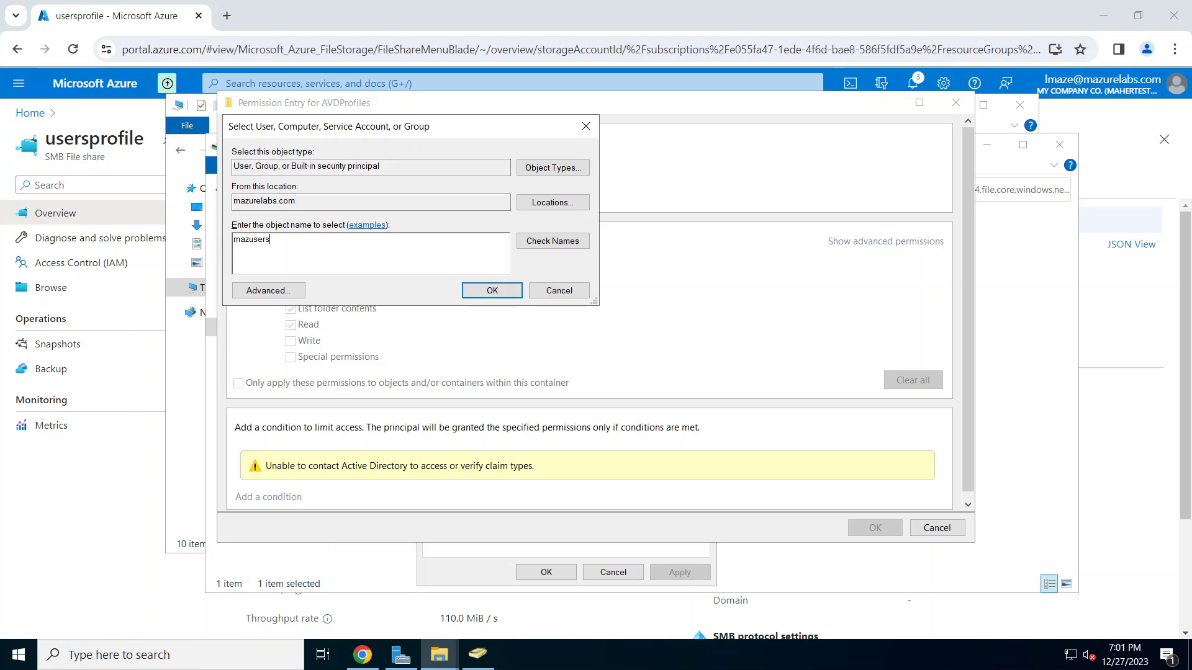
text(+)
key(BackSpace)
click(571, 242)
click(494, 291)
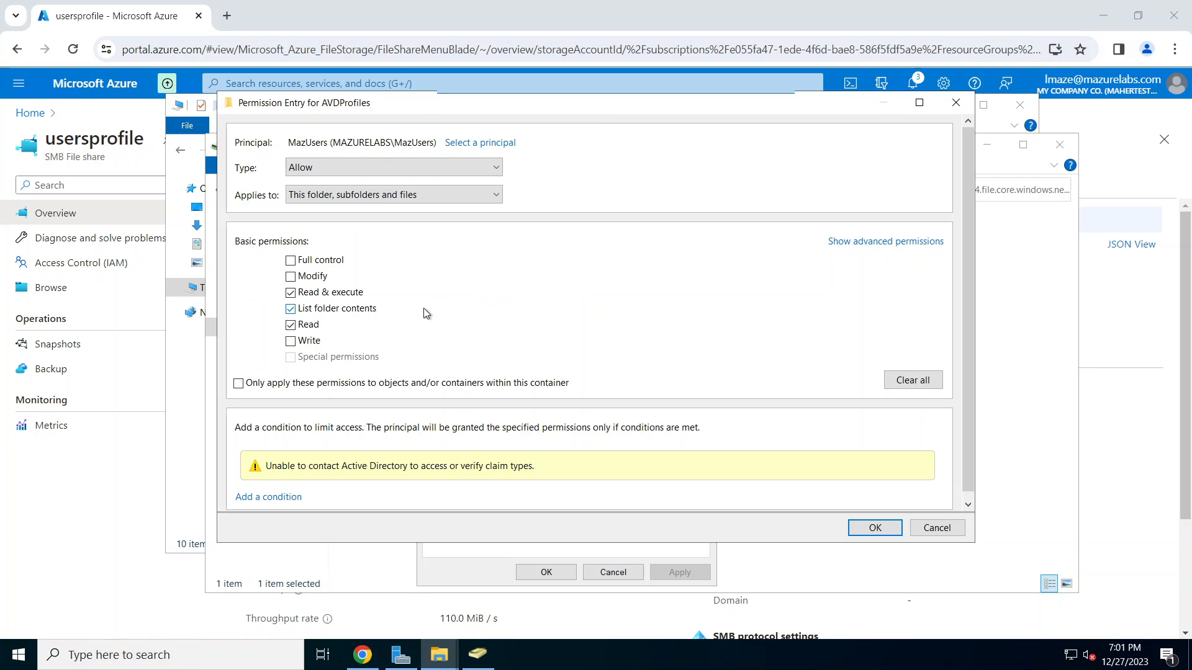
click(314, 277)
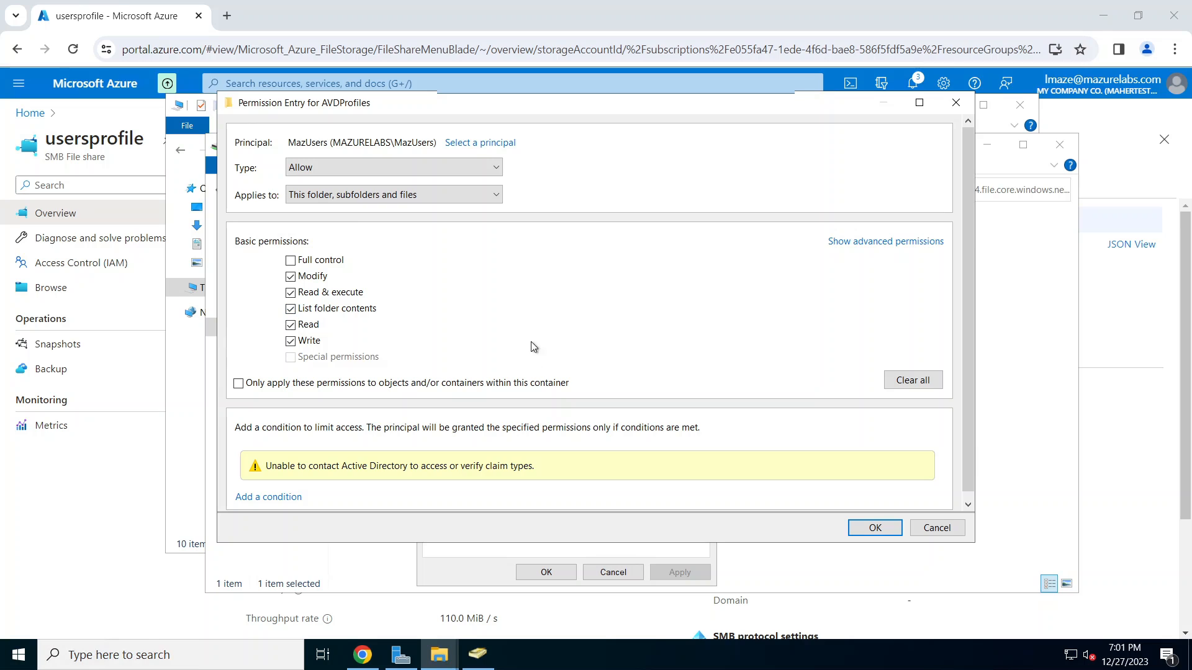
click(433, 195)
click(372, 211)
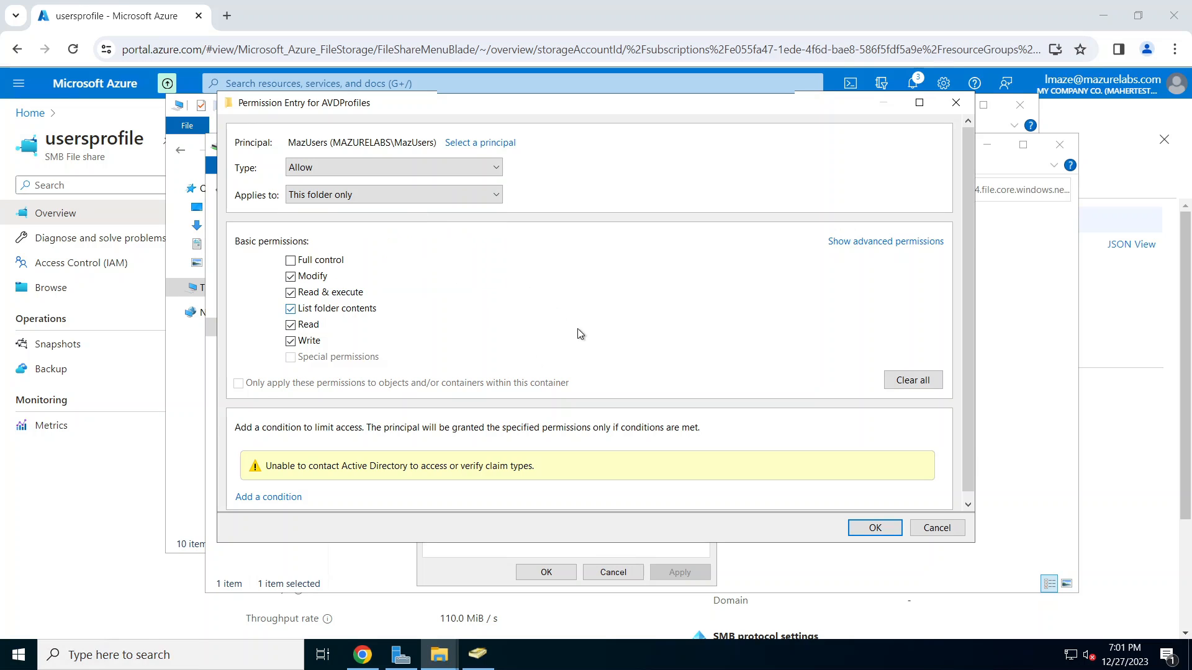
click(876, 528)
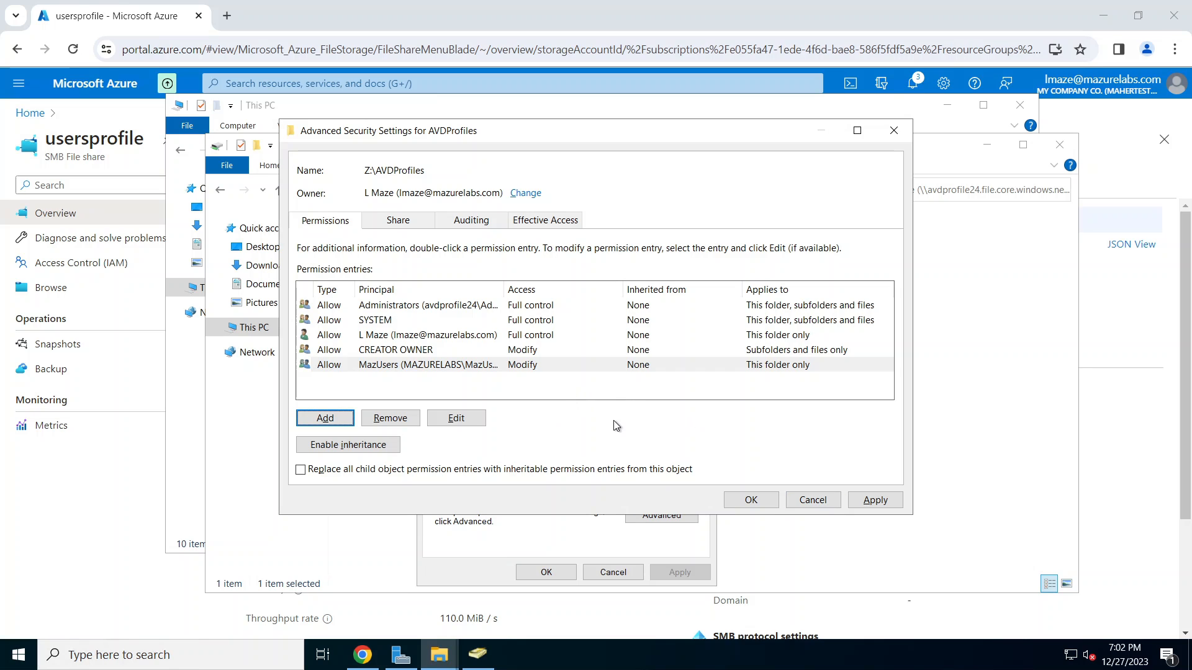
Step: Apply the permissions, close the security dialogs, and minimize the usersprofile window
click(877, 501)
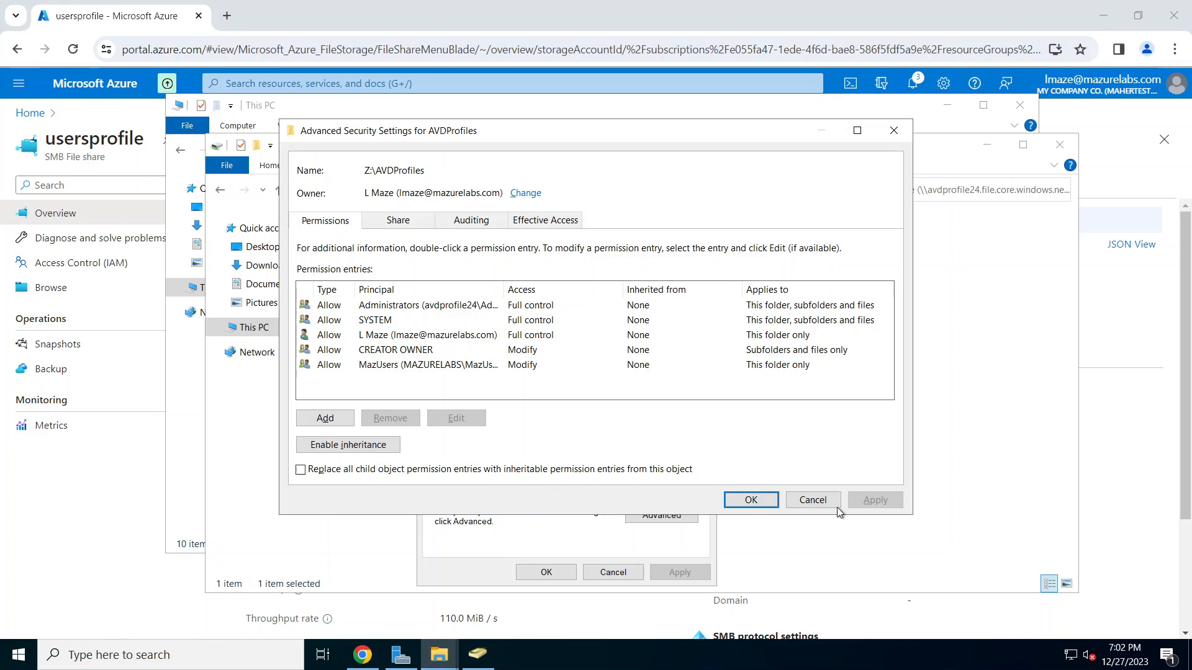
click(756, 503)
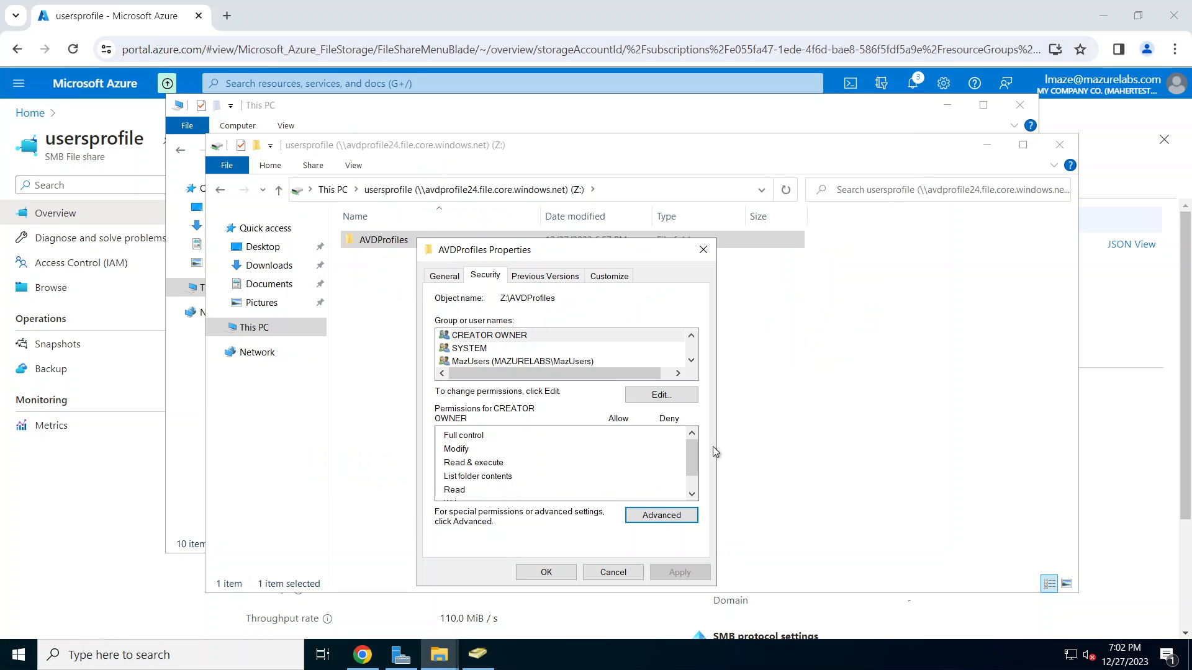
click(549, 572)
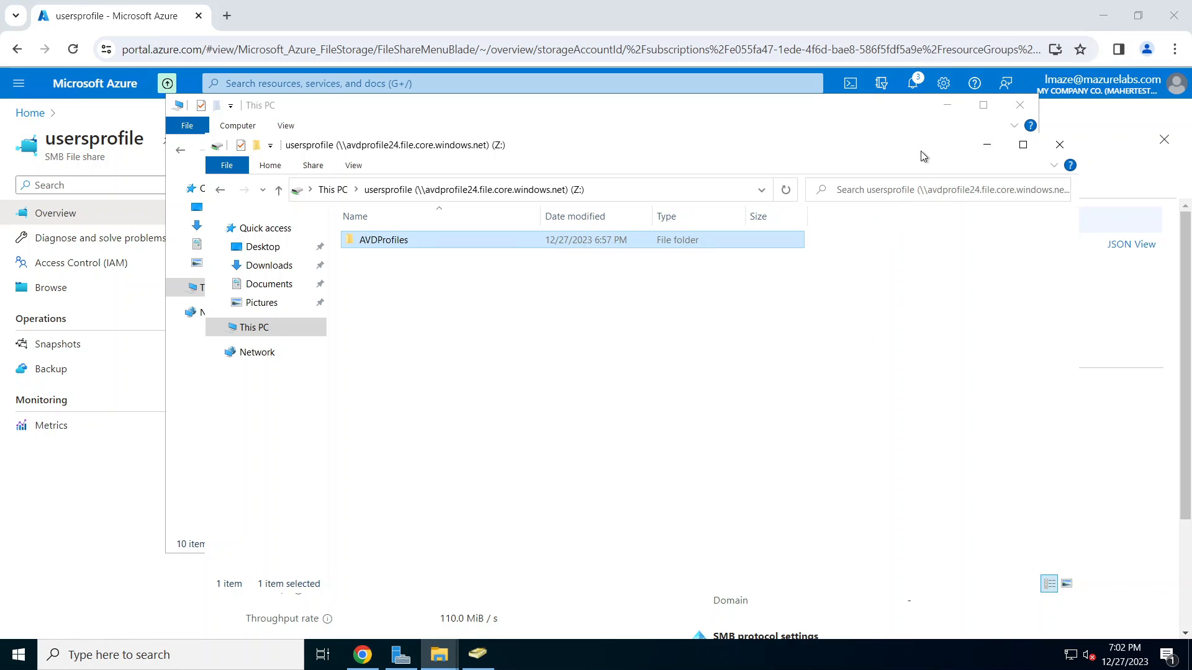
click(986, 146)
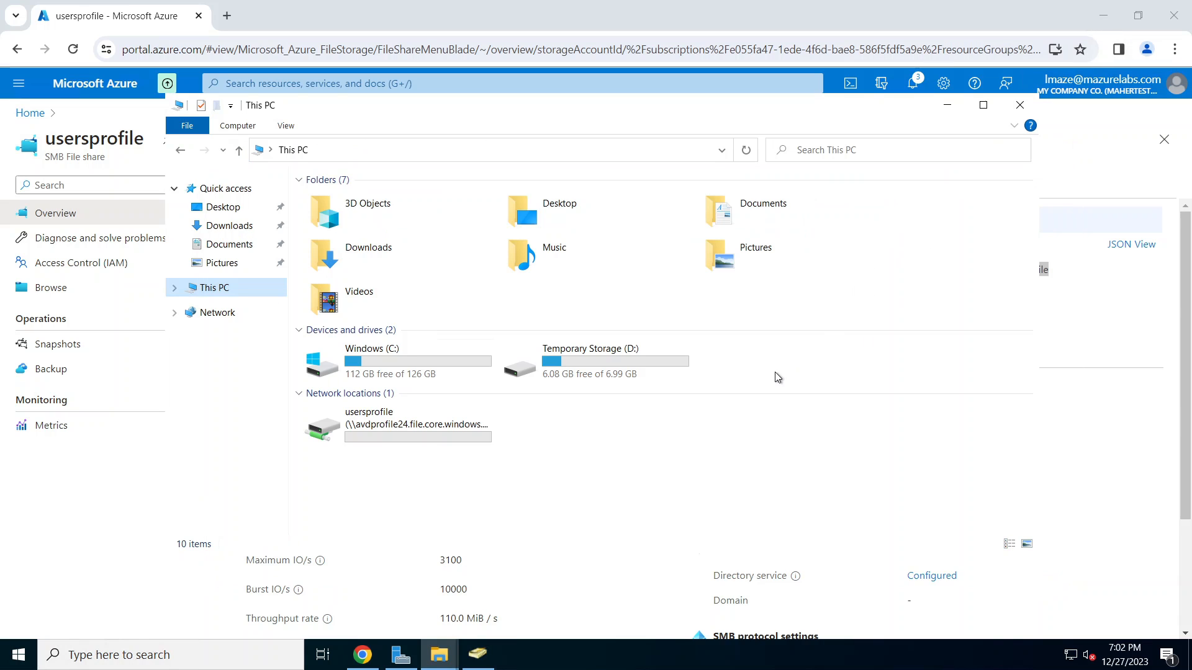
Step: Show the downloaded FSLogix_Apps_2.9.8612.60056.zip in its Downloads folder
click(953, 108)
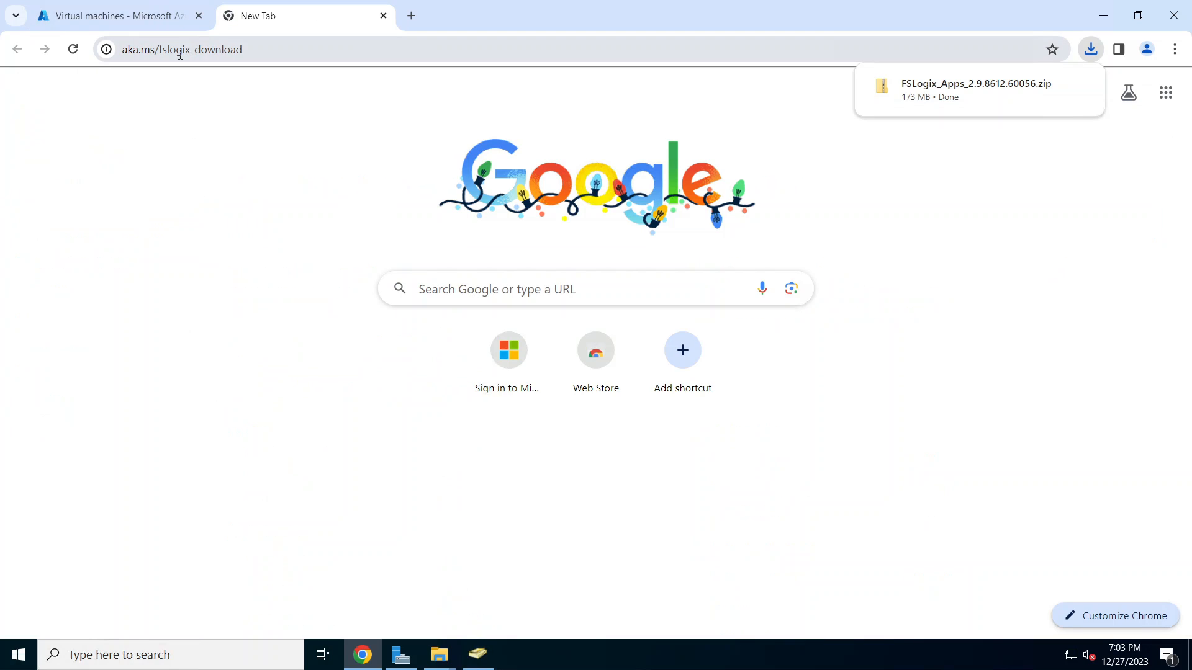
click(1082, 99)
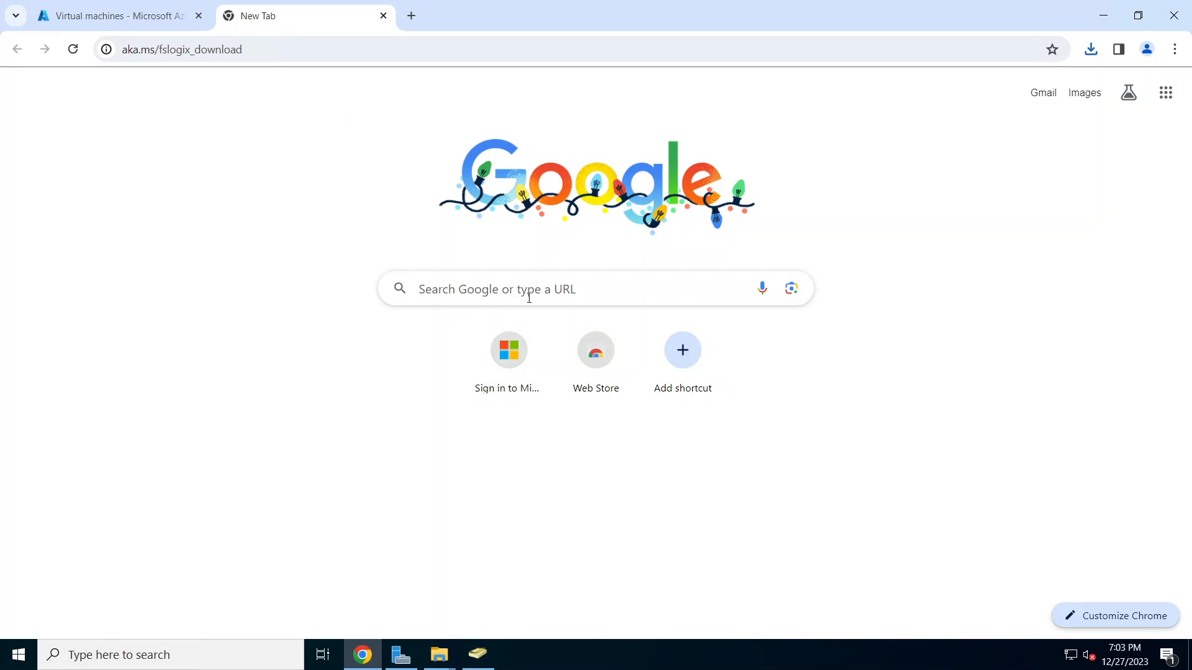
click(1092, 50)
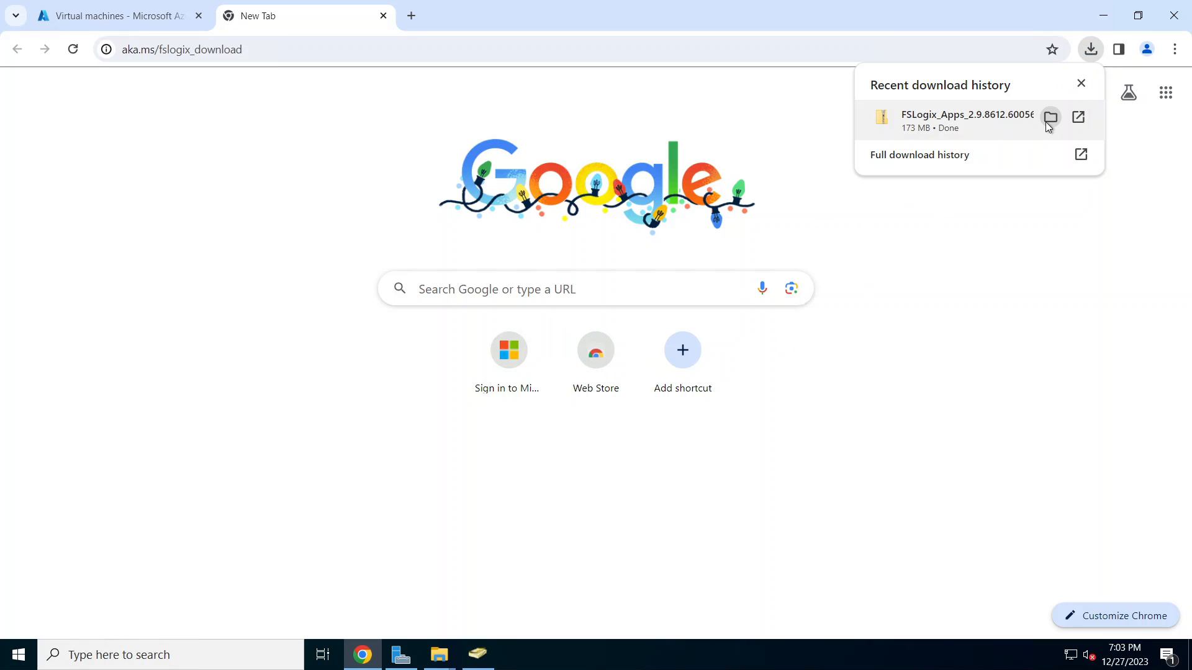
click(1049, 116)
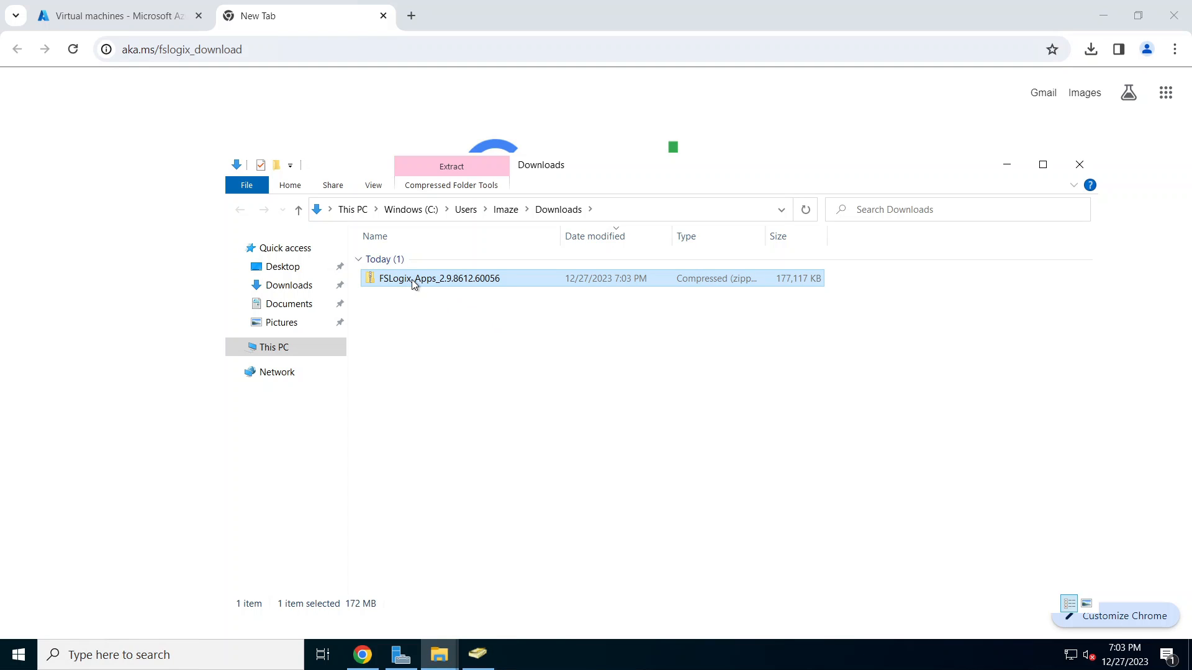
Step: Bring up the FSLogix zip's context menu, then dismiss it
right_click(414, 284)
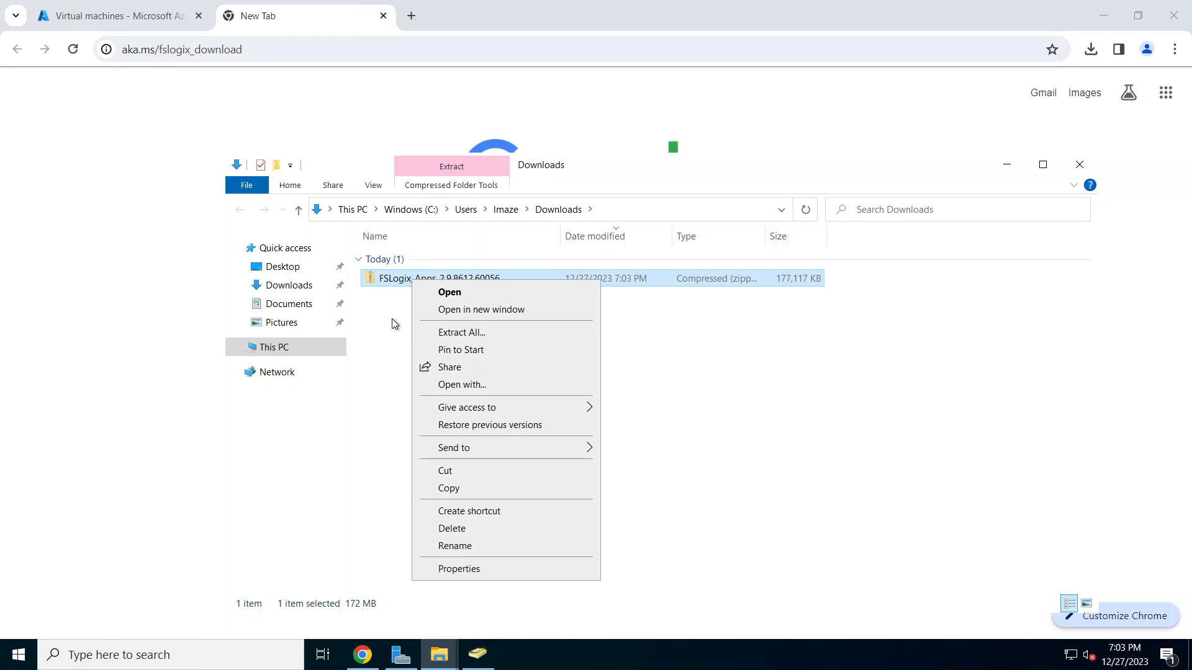
click(765, 410)
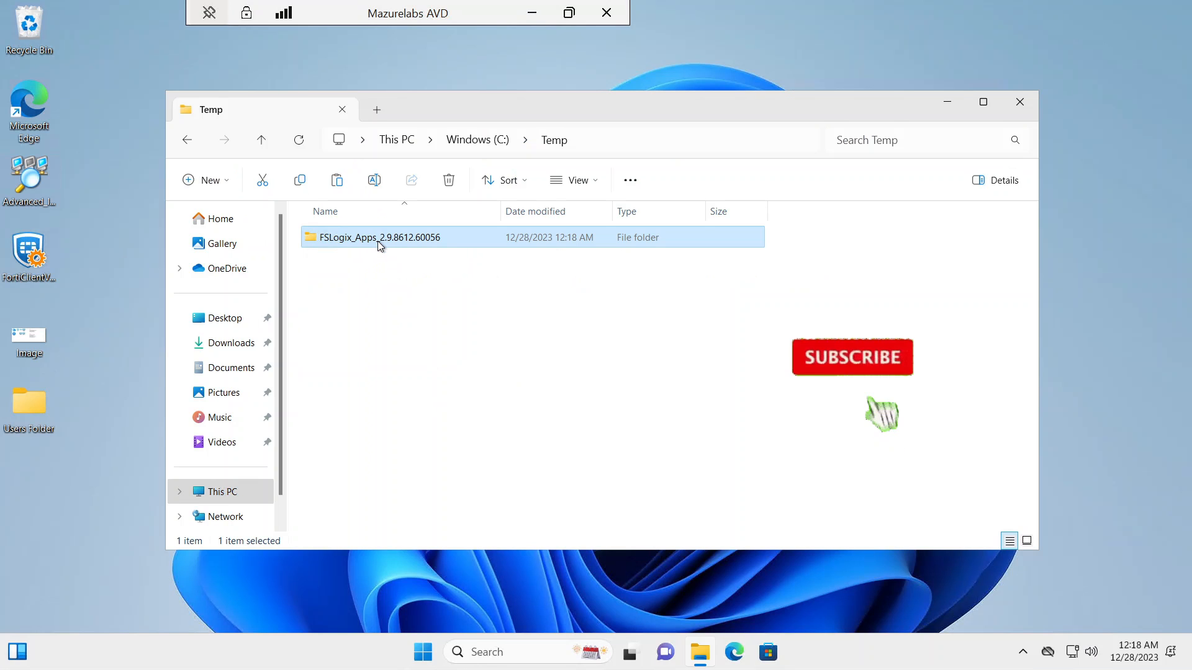
Step: Run FSLogixAppsSetup from x64\Release as administrator
double_click(380, 237)
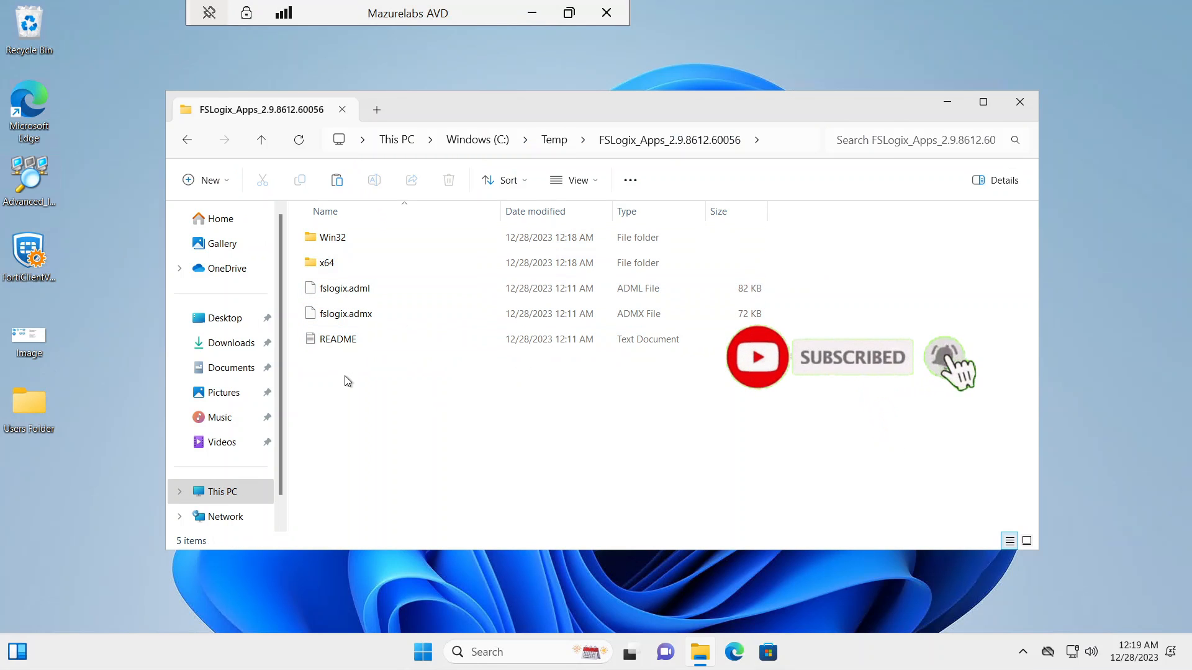
double_click(335, 264)
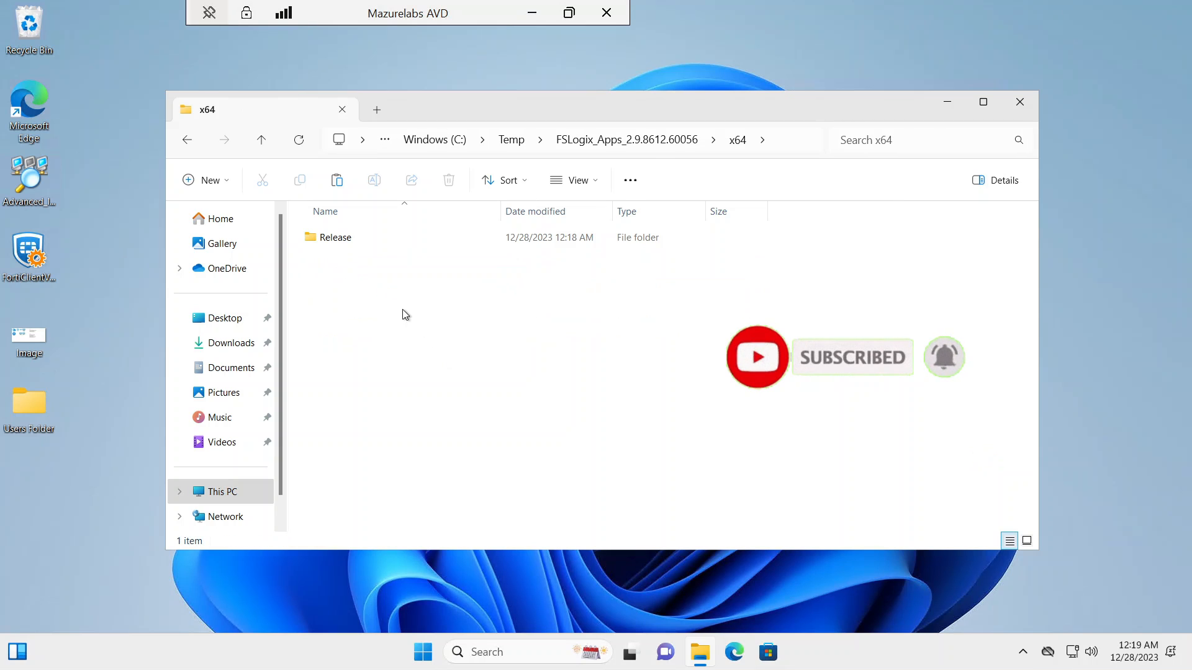
double_click(341, 240)
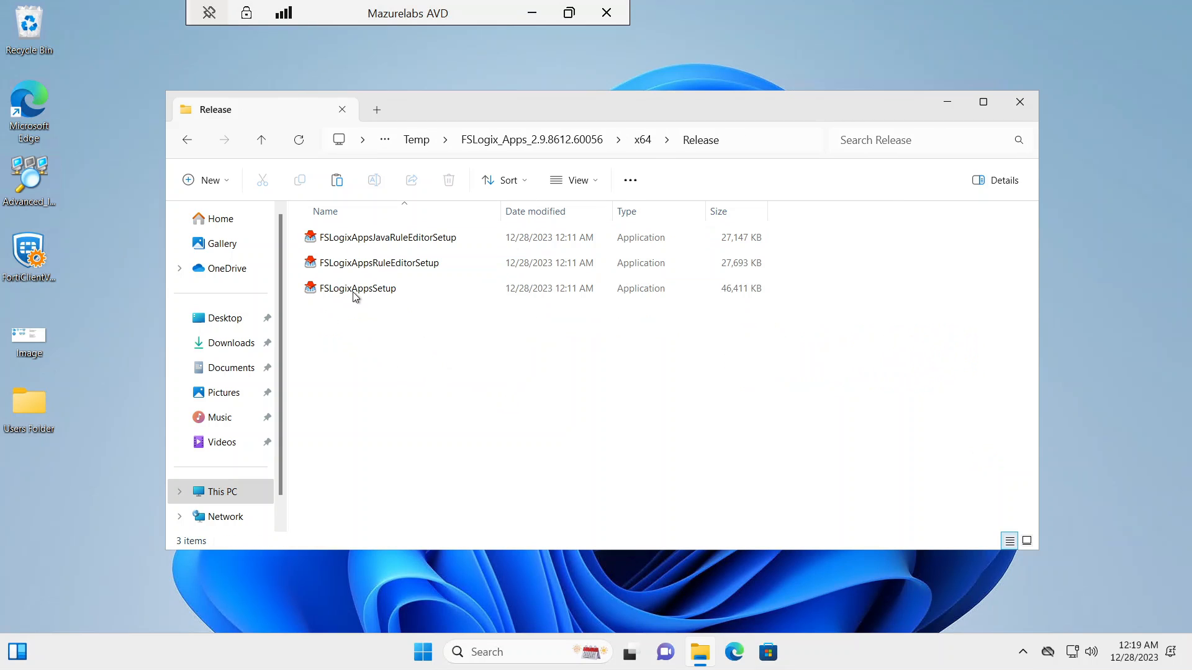
click(370, 292)
right_click(372, 290)
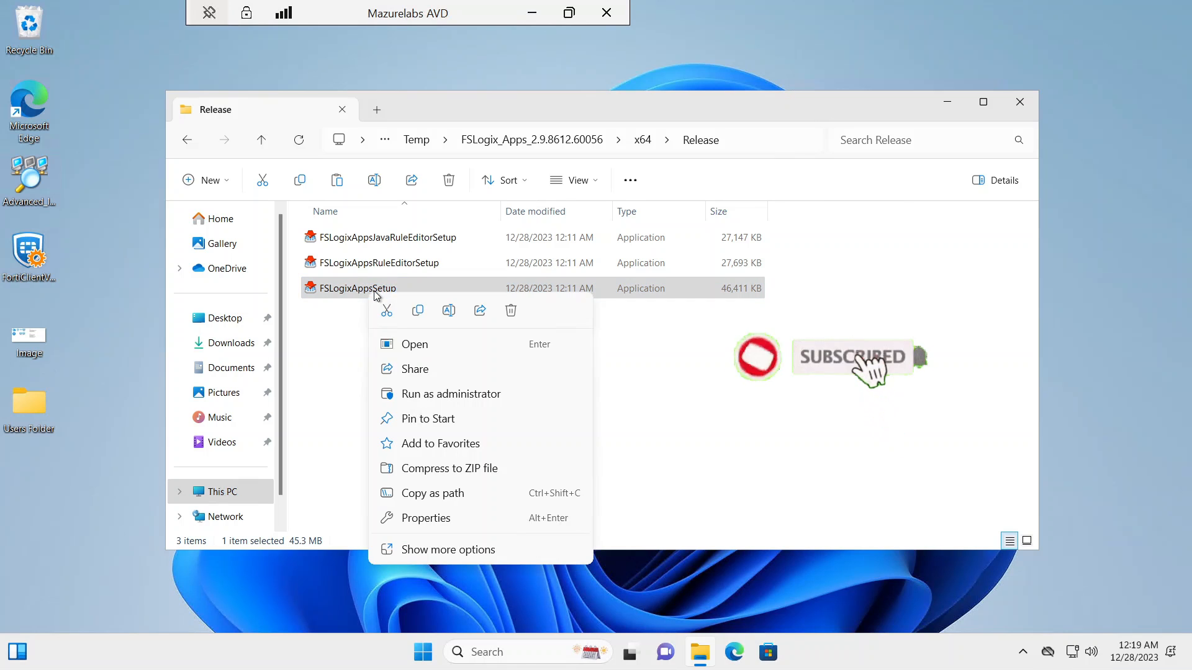
click(462, 395)
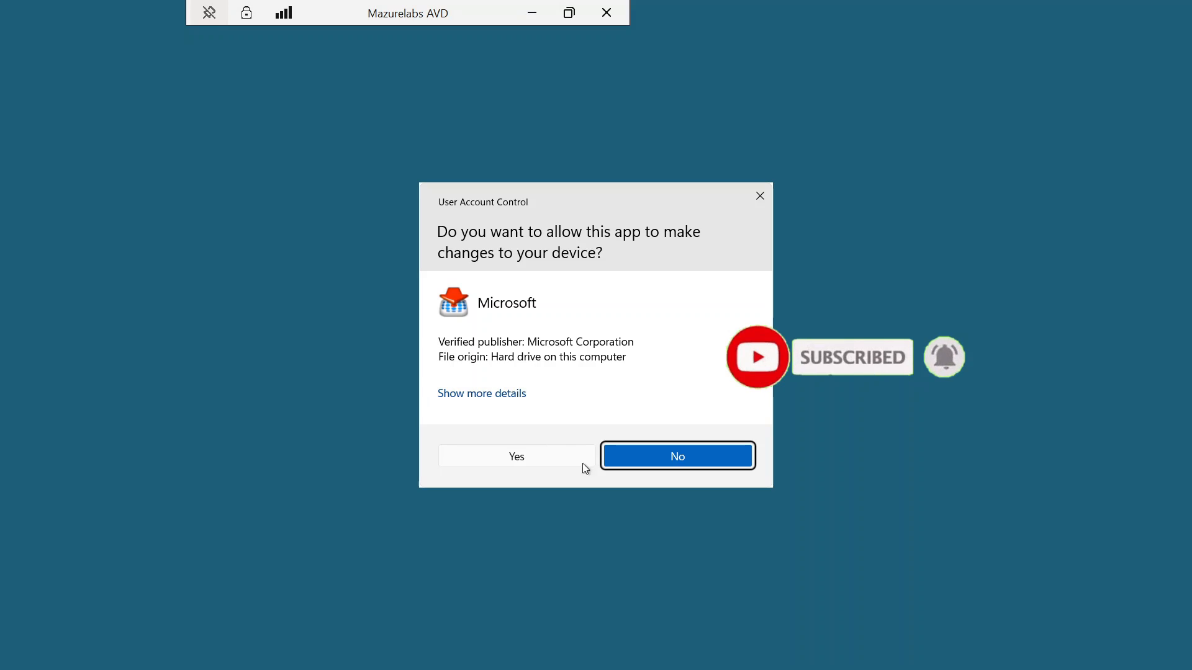
Step: Accept the licence, install FSLogix Apps, and close the Release window and session
click(590, 464)
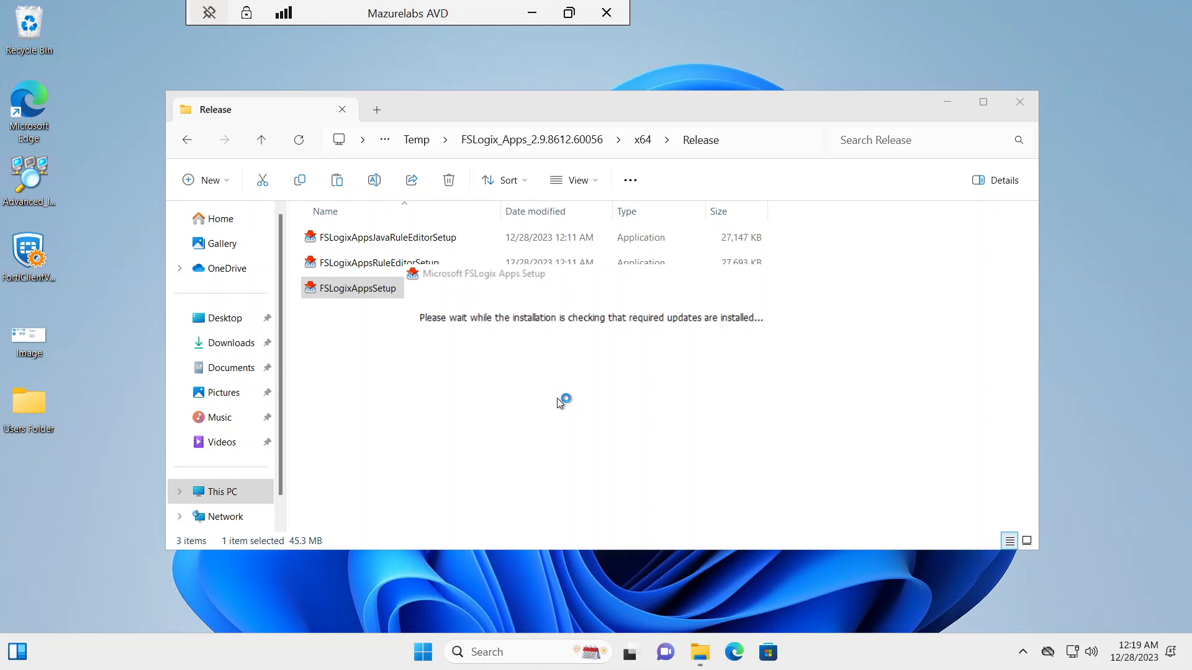
click(418, 393)
click(689, 421)
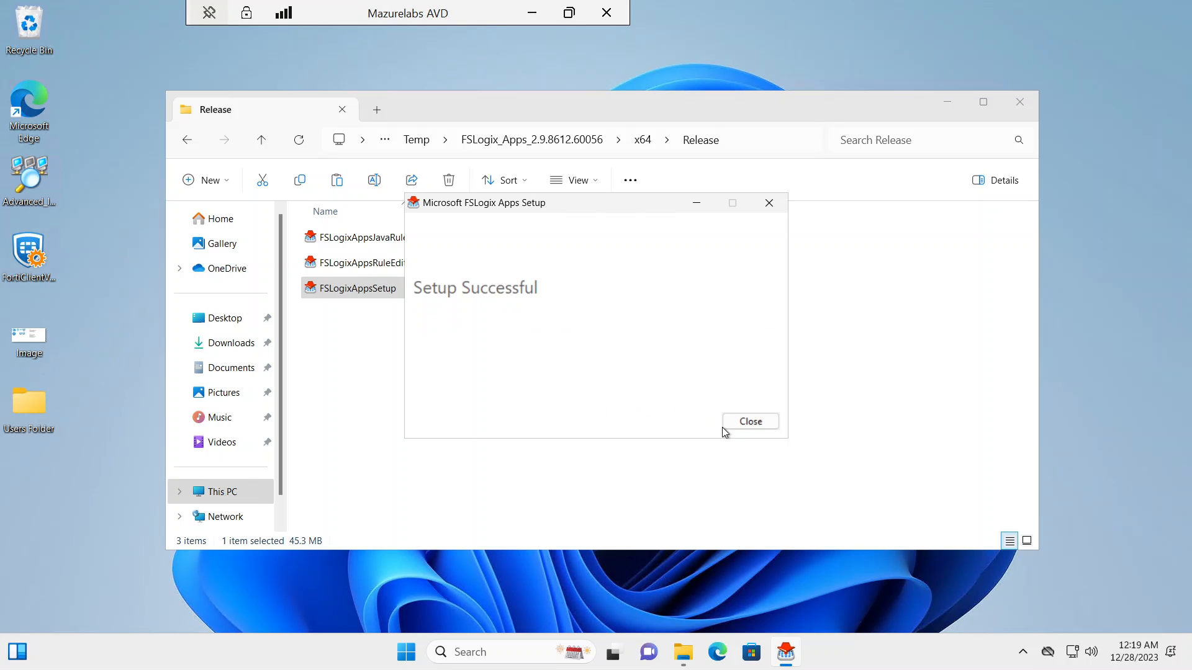
click(727, 422)
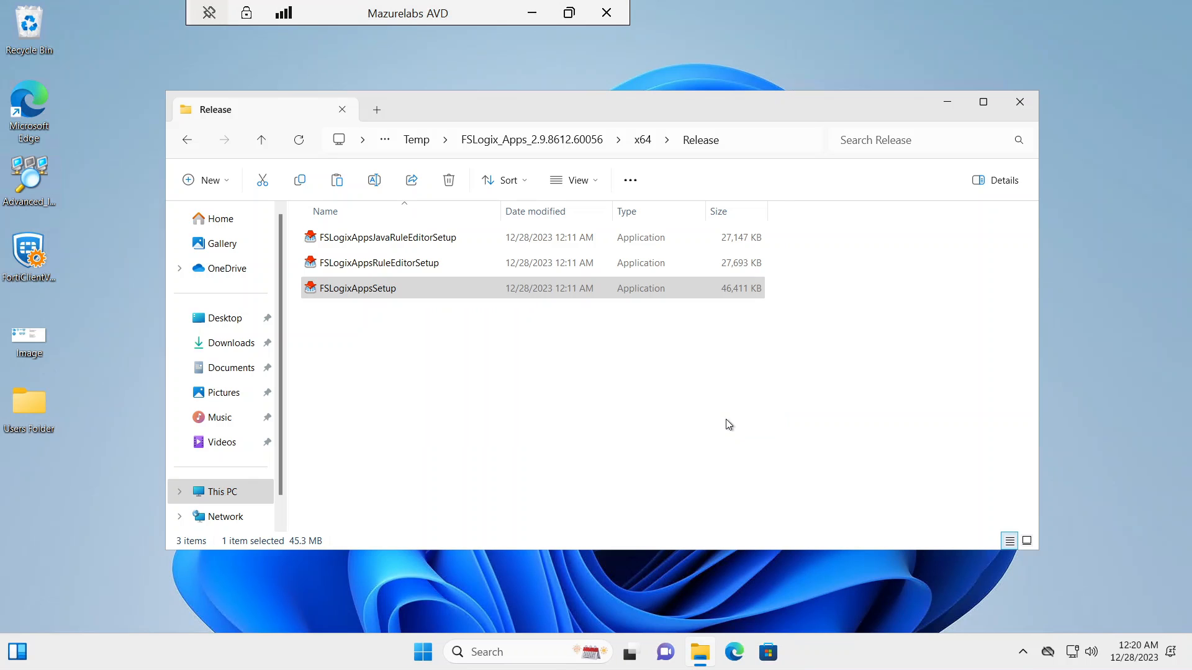
click(1019, 102)
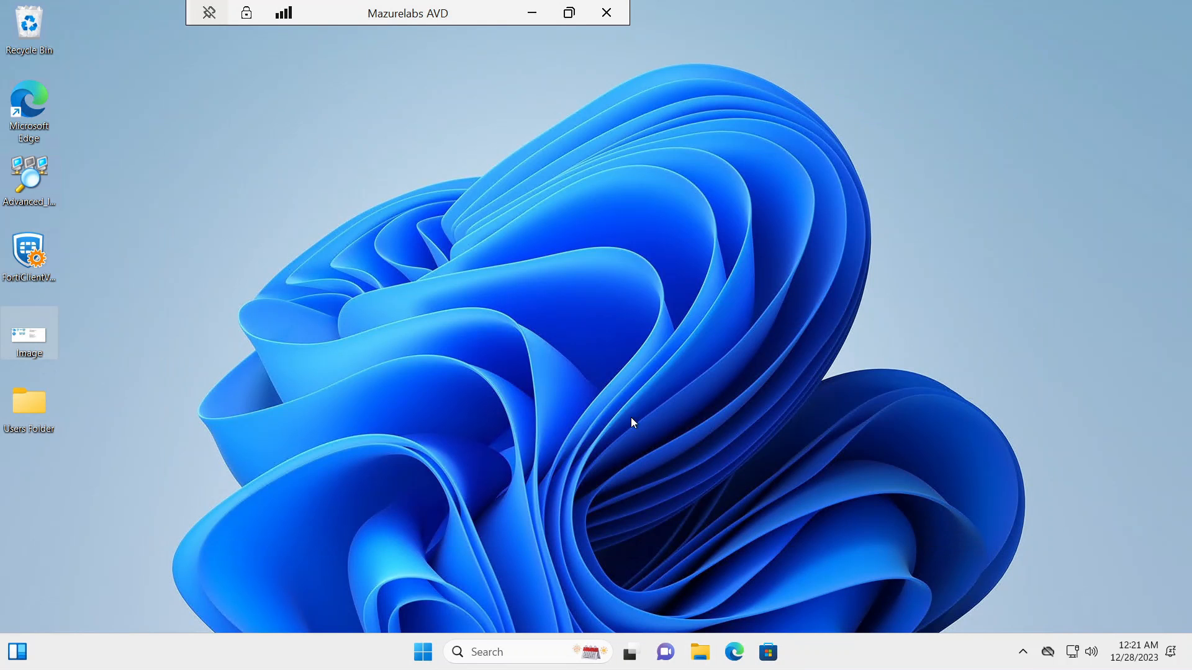
click(531, 14)
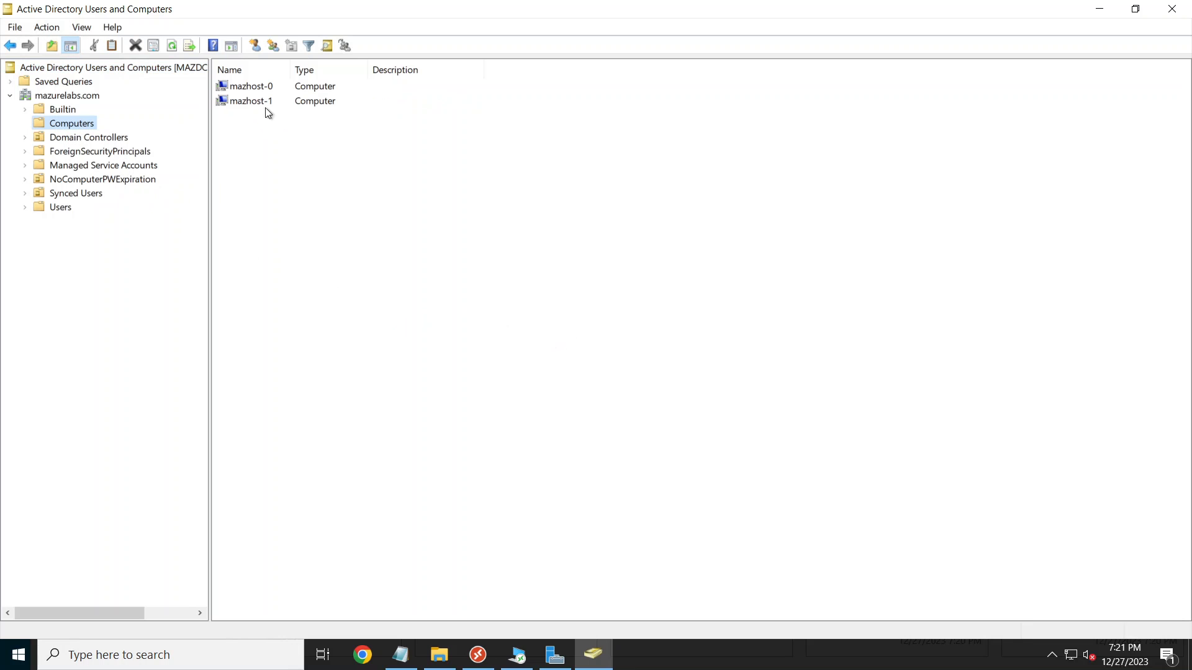
Step: Create a Session Hosts organizational unit under mazurelabs.com
click(74, 95)
right_click(75, 95)
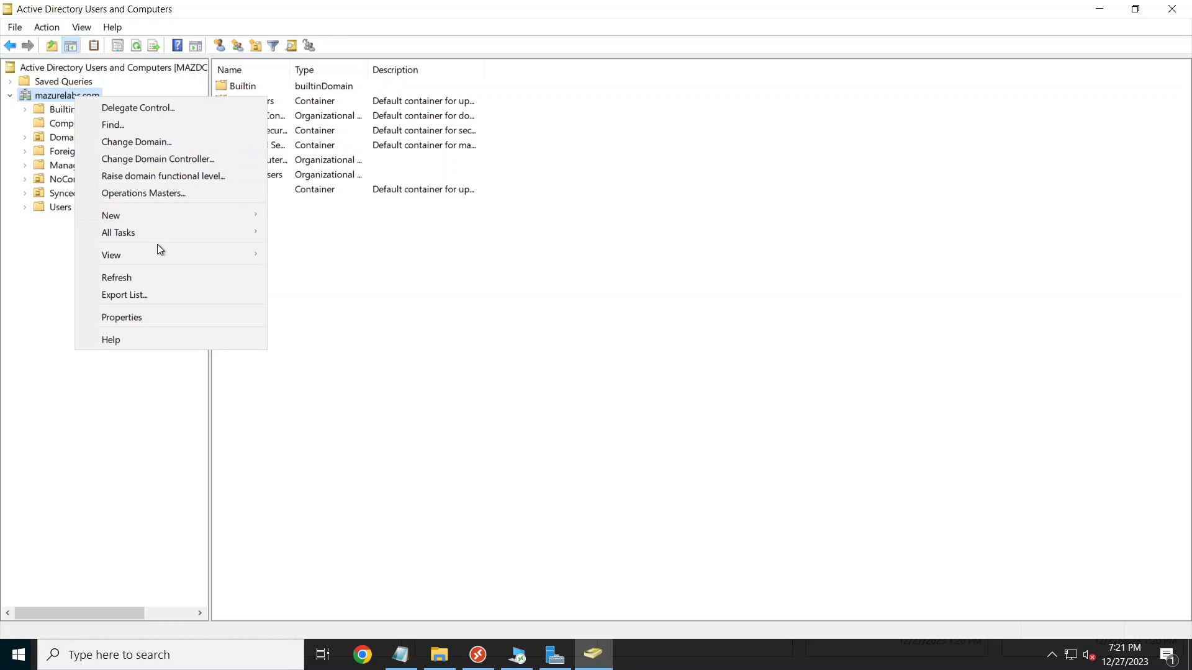
mouse_move(159, 214)
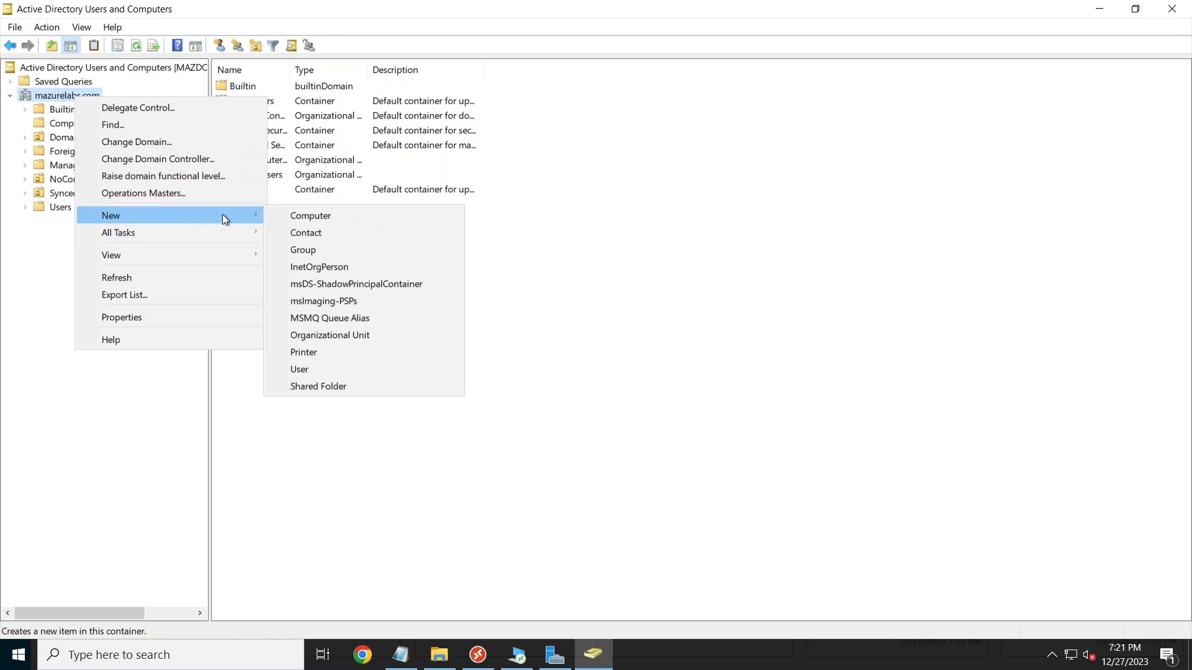
click(344, 335)
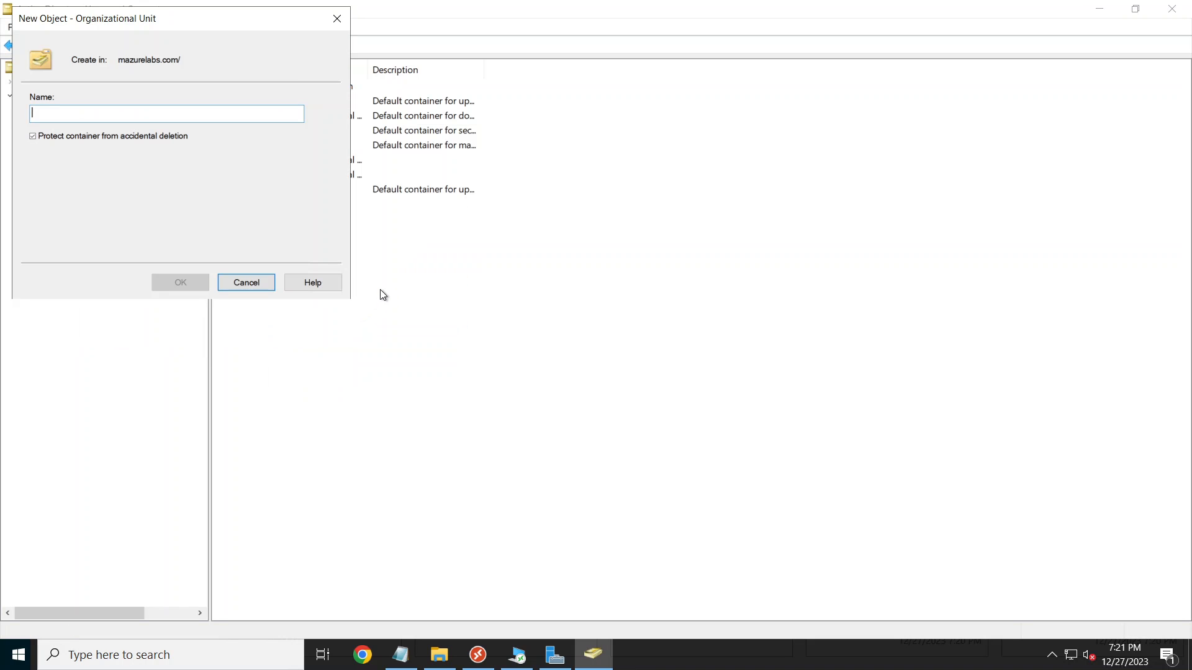
text(Sessio)
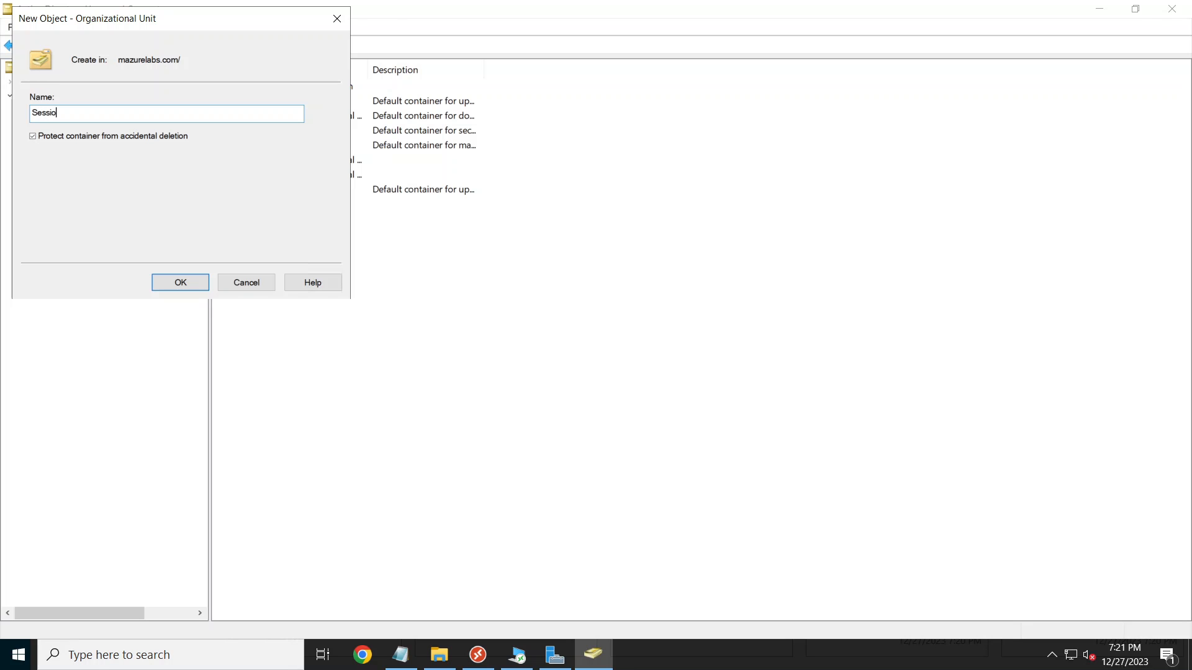
text(n Hosts)
click(199, 282)
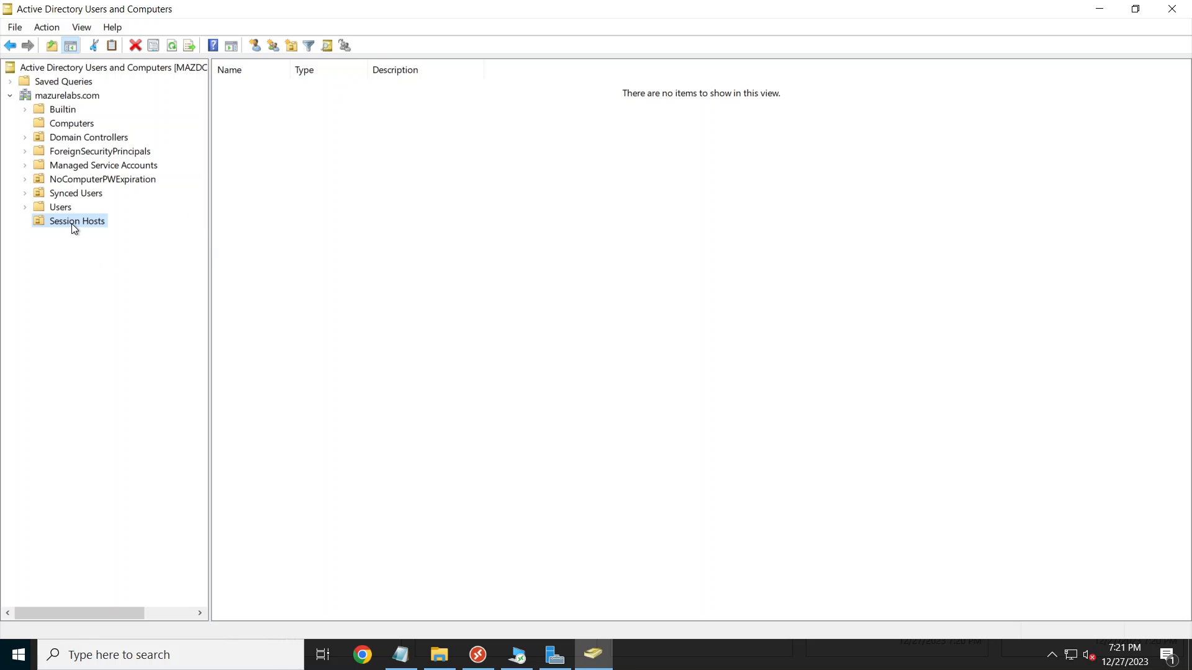
Step: Move mazhost-0 and mazhost-1 from Computers into Session Hosts
click(80, 121)
drag(331, 149, 104, 229)
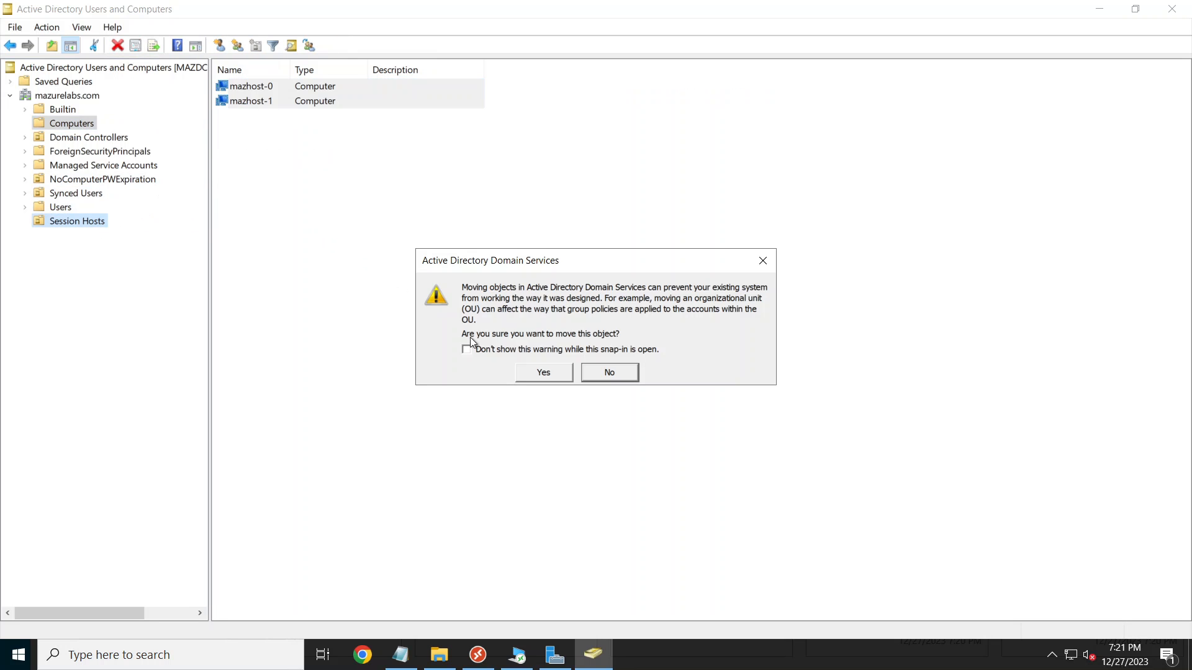
click(541, 373)
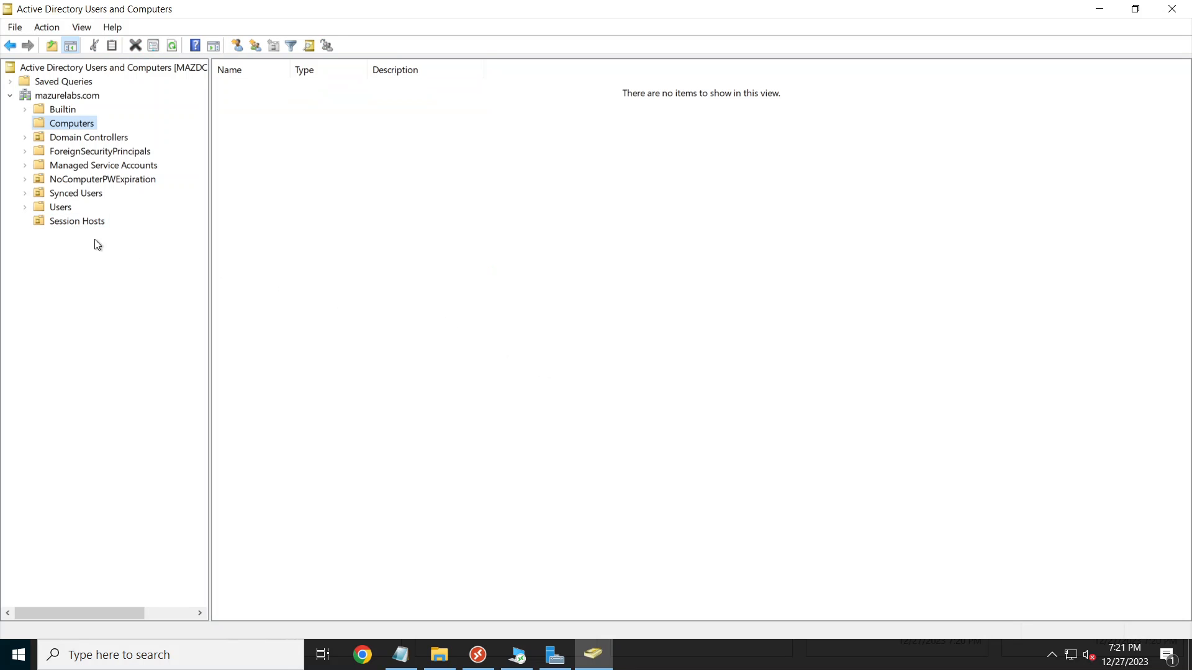
click(77, 222)
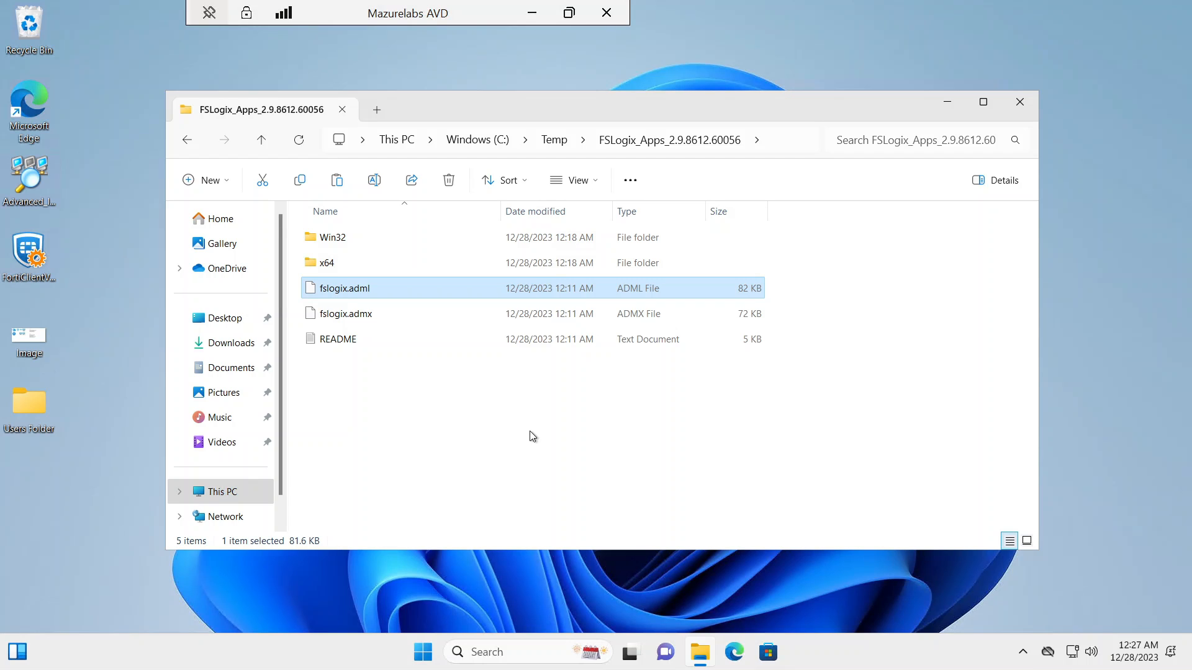
Step: Copy fslogix.adml and fslogix.admx, then minimize the AVD session
click(377, 315)
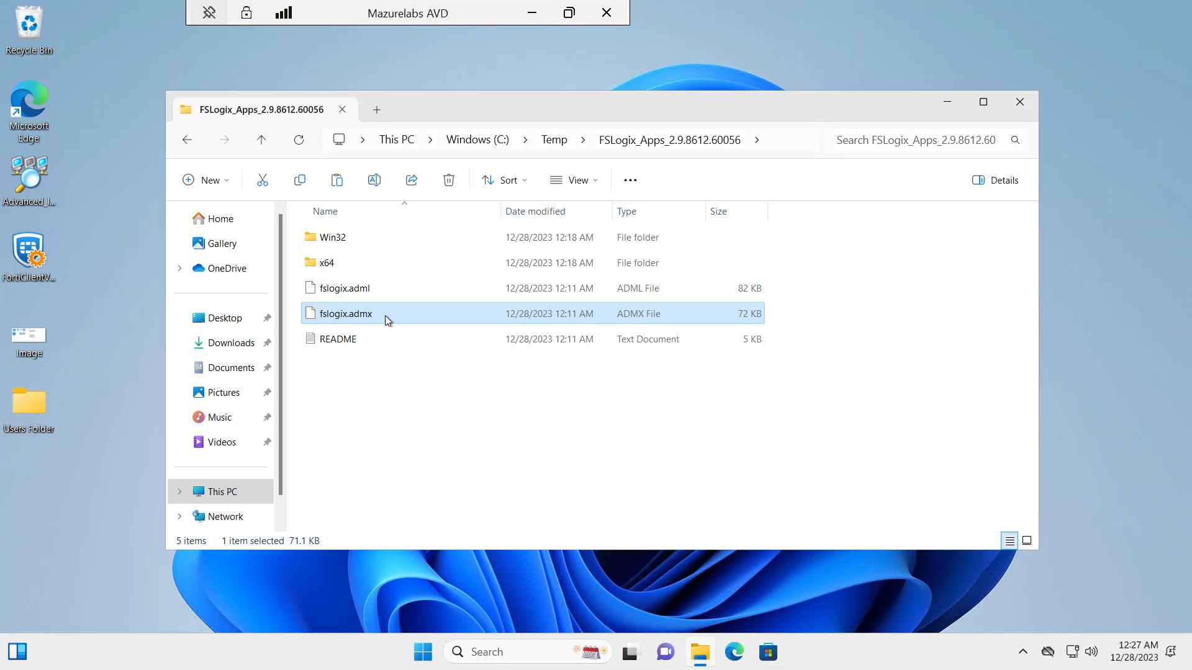
click(337, 291)
ctrl+click(346, 314)
right_click(349, 315)
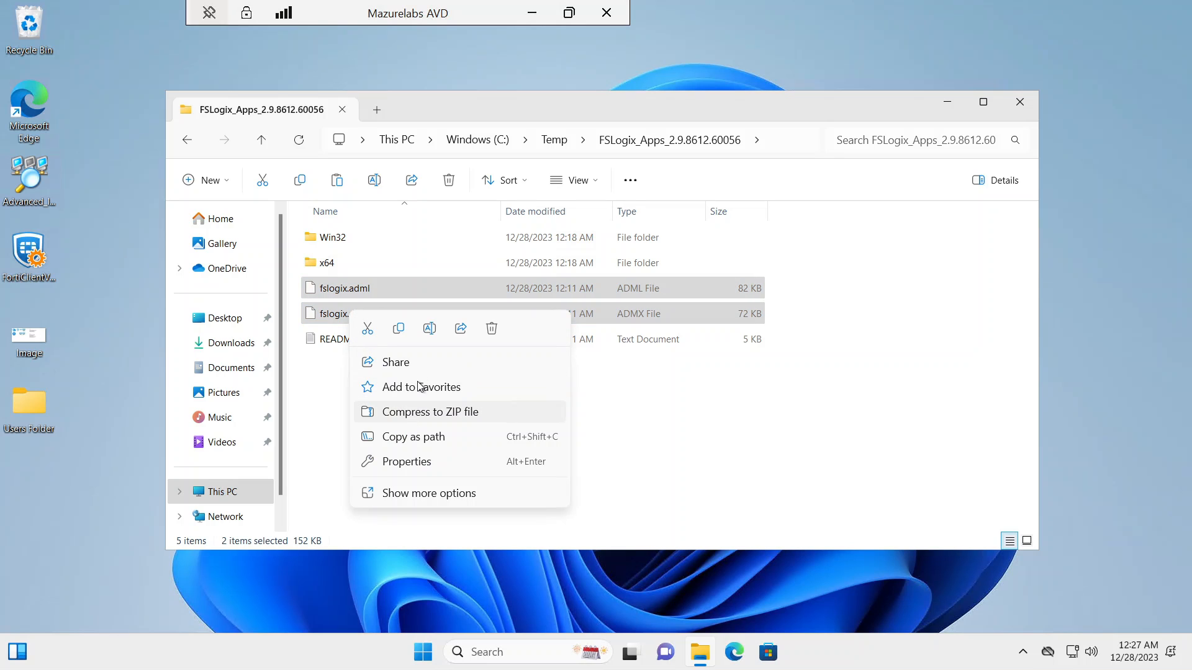
click(430, 494)
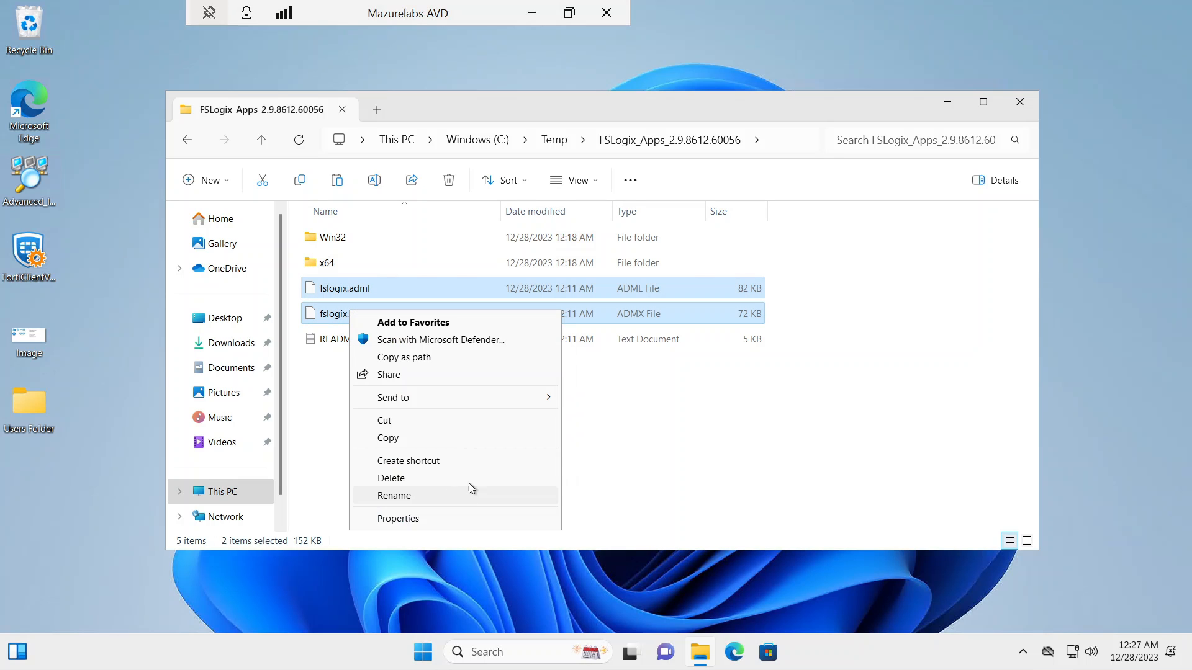
click(416, 436)
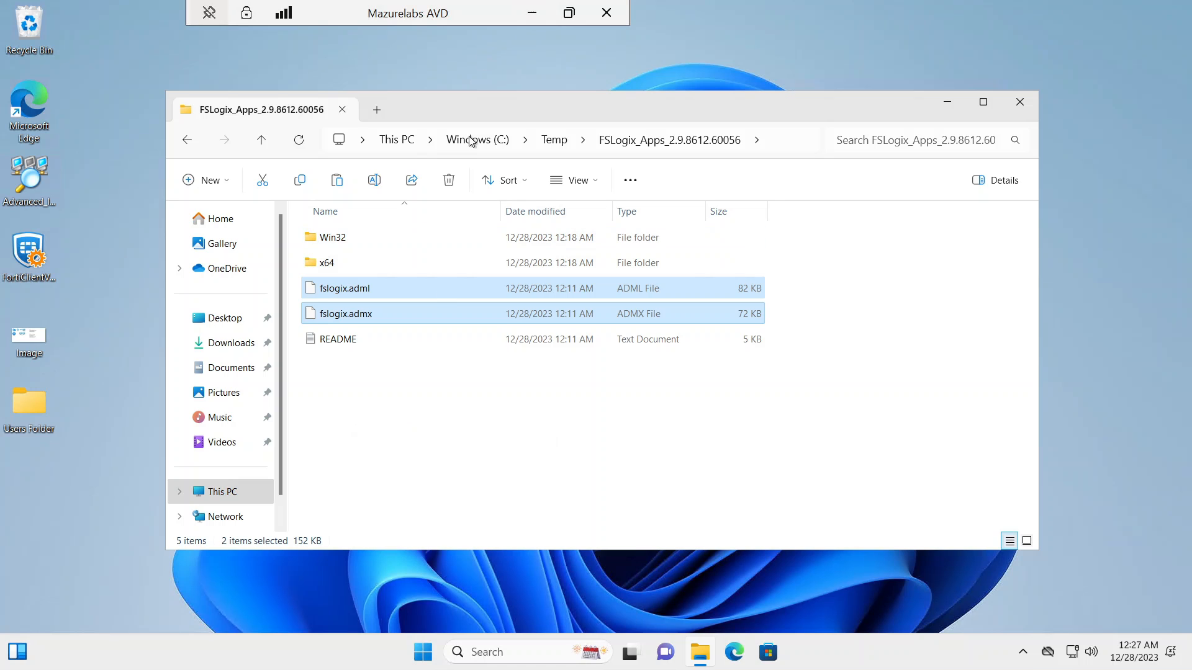
click(531, 11)
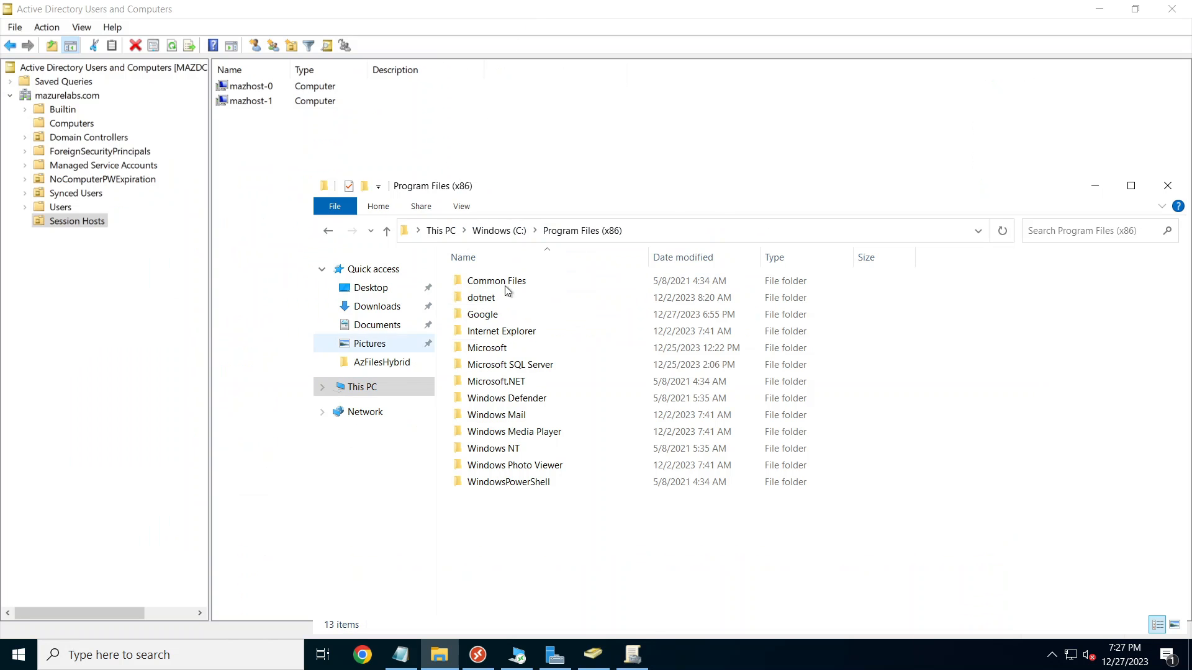
Step: Paste fslogix.adml and fslogix.admx into the C:\Temp folder
click(367, 386)
double_click(502, 445)
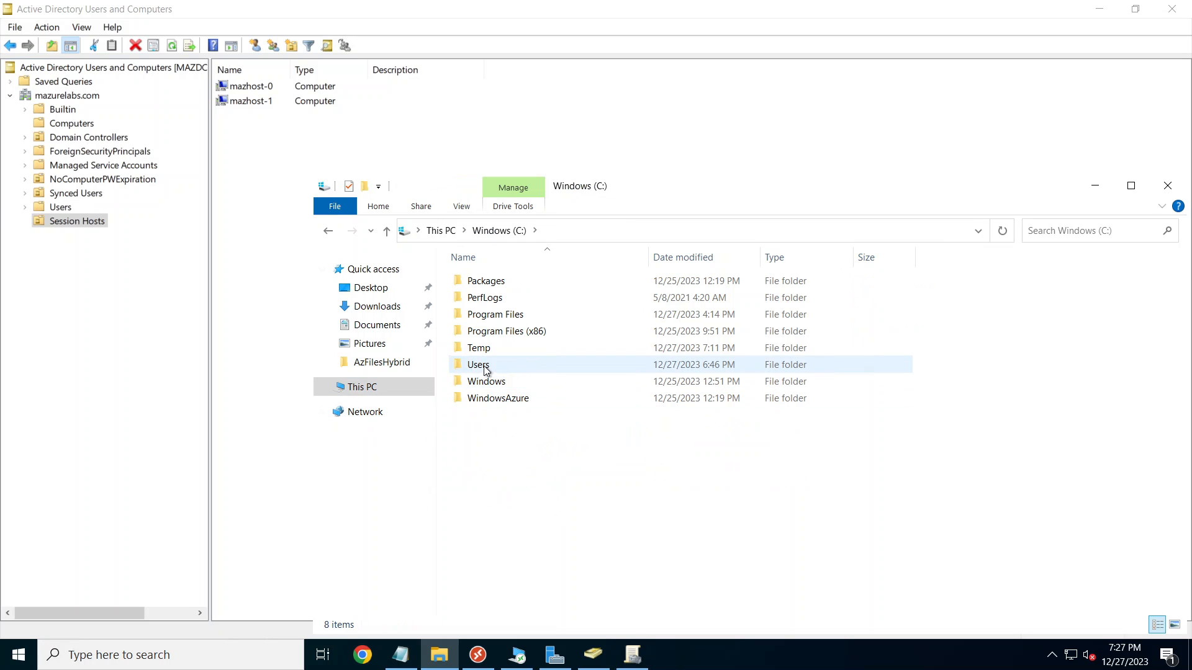
double_click(484, 349)
right_click(525, 433)
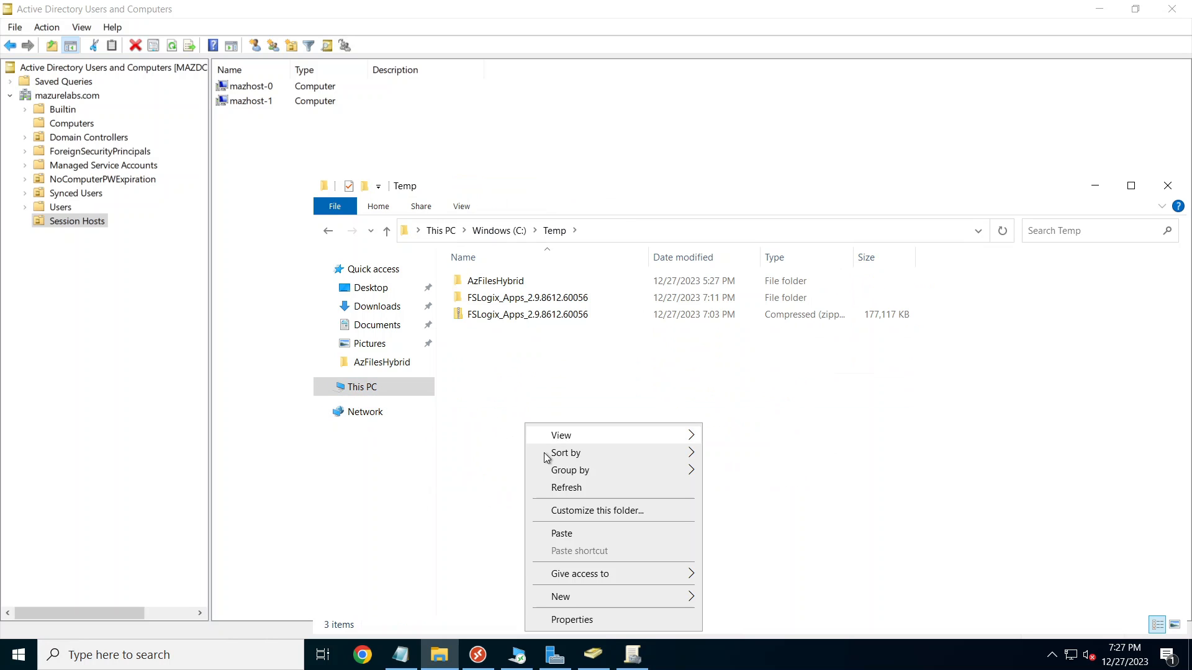
click(564, 534)
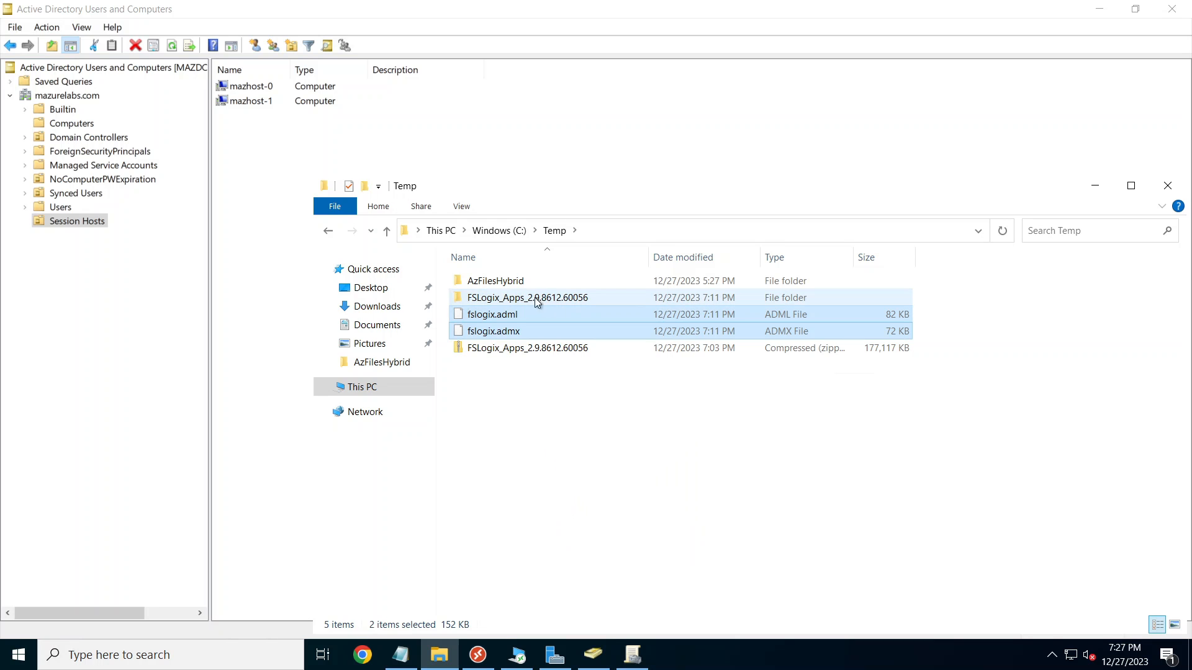
click(521, 302)
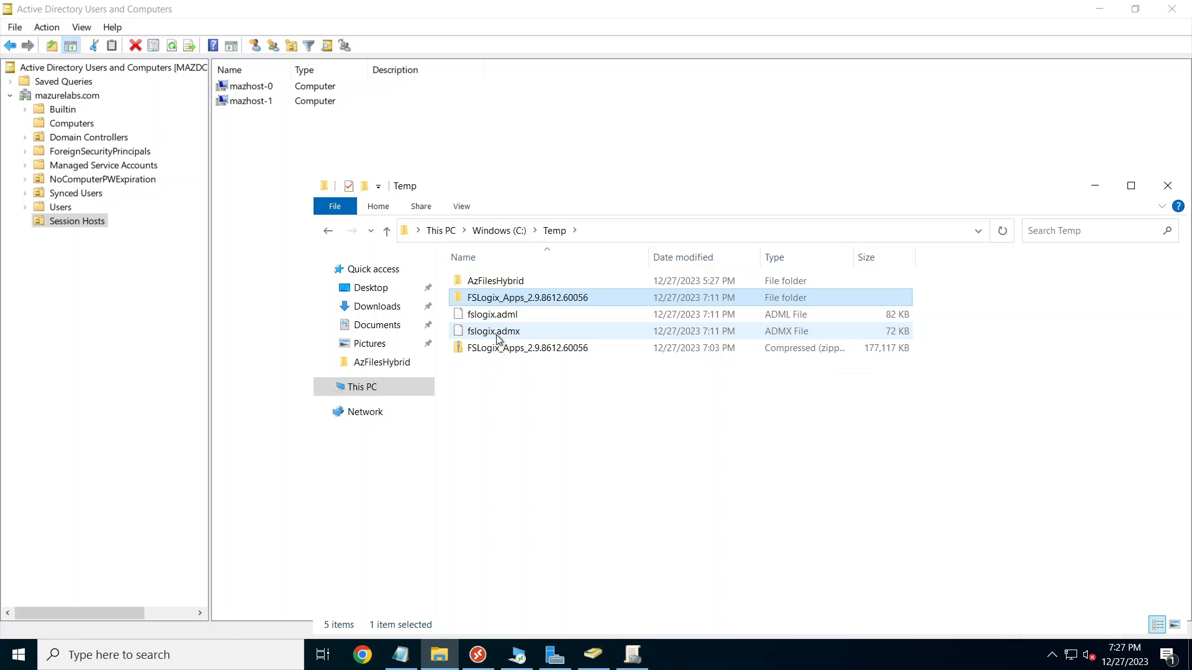
Step: Open a second File Explorer window from the taskbar
right_click(439, 657)
click(410, 572)
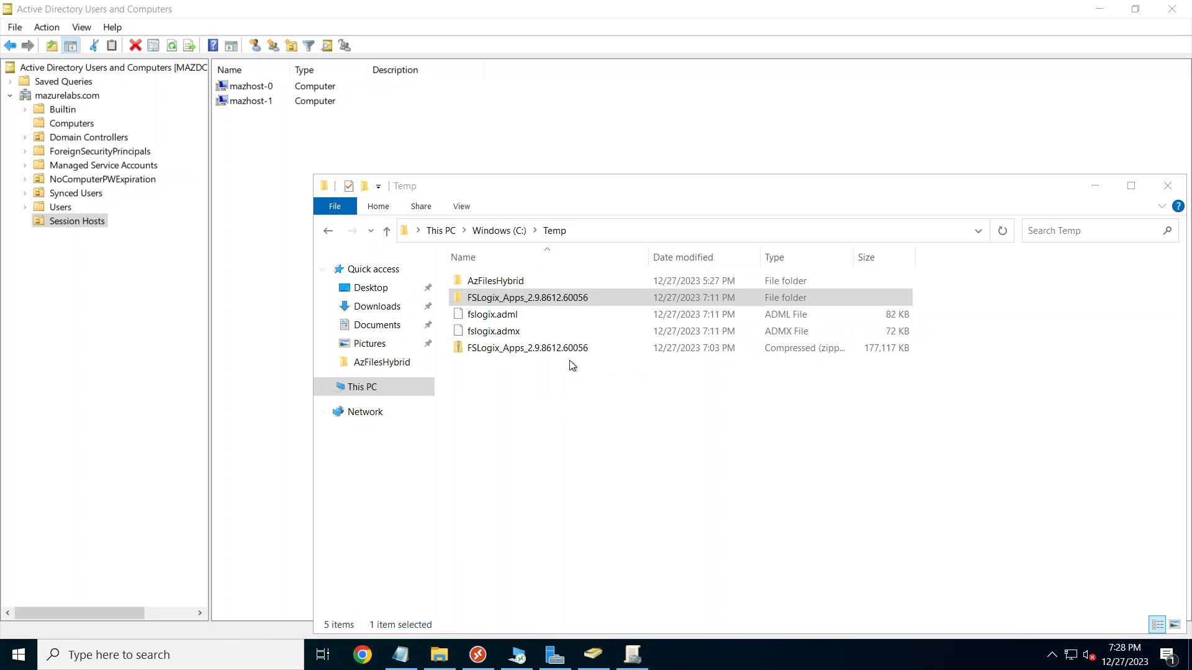
click(720, 177)
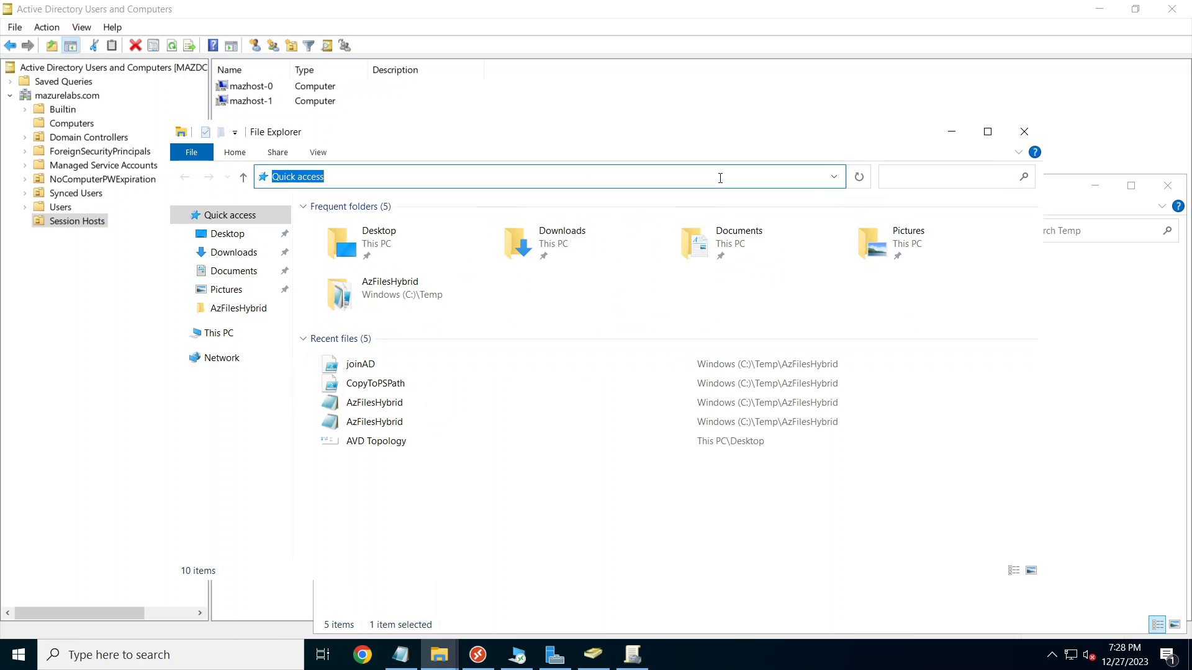
Step: Browse to \\mazurelabs.com\SYSVOL\mazurelabs.com\Policies
text(\\mazurelabs.com)
key(Return)
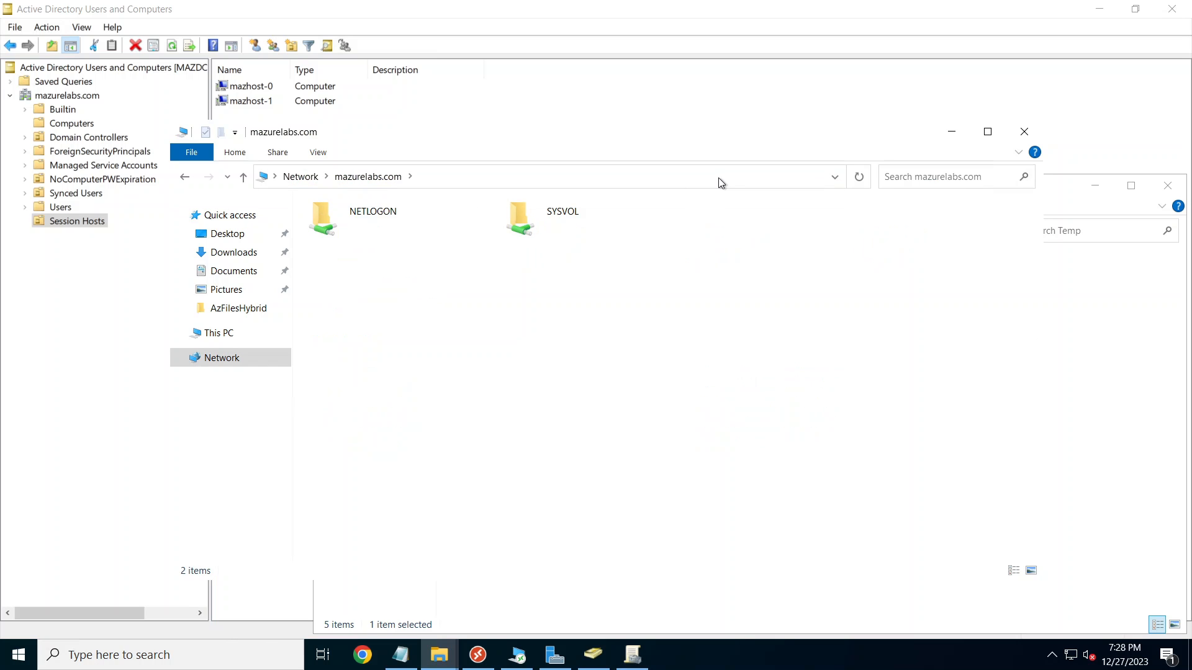
double_click(520, 214)
double_click(385, 228)
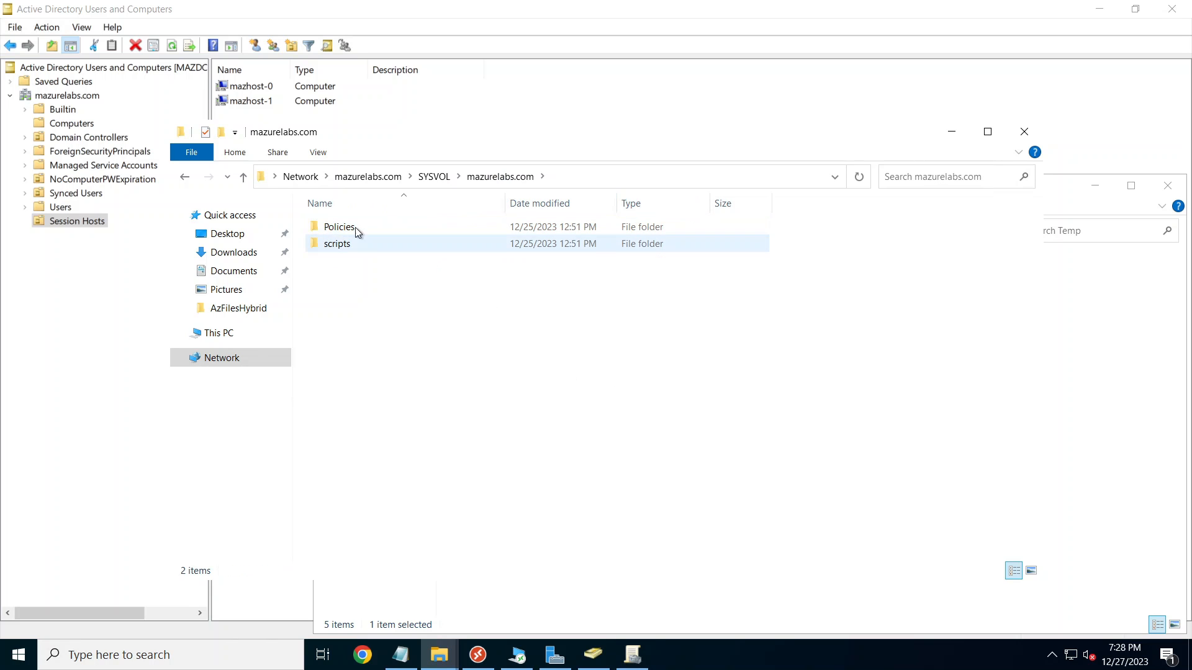
double_click(371, 226)
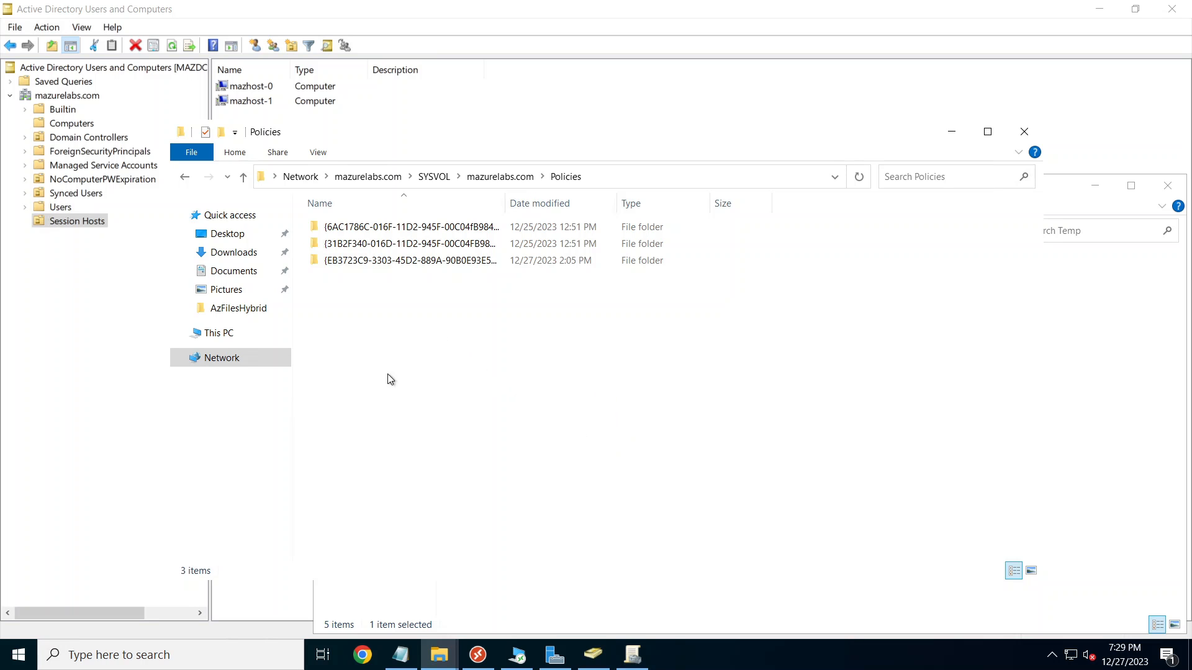
Step: Create a new folder named PolicyDefinitions in Policies and open it
right_click(373, 309)
mouse_move(434, 457)
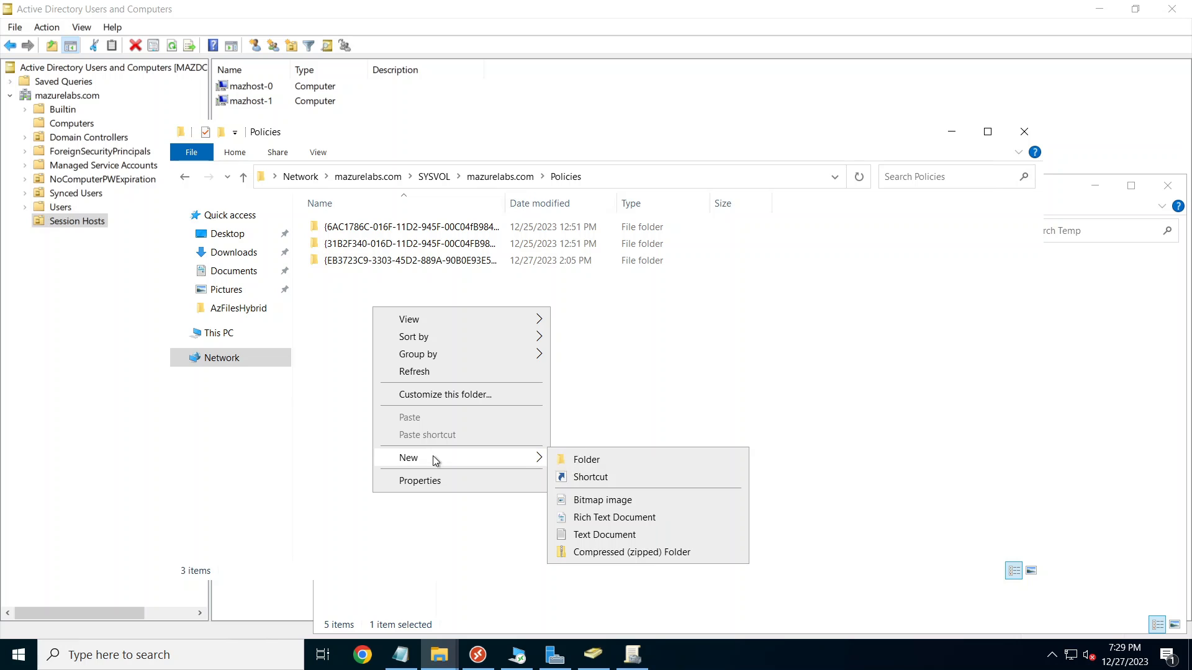
click(607, 460)
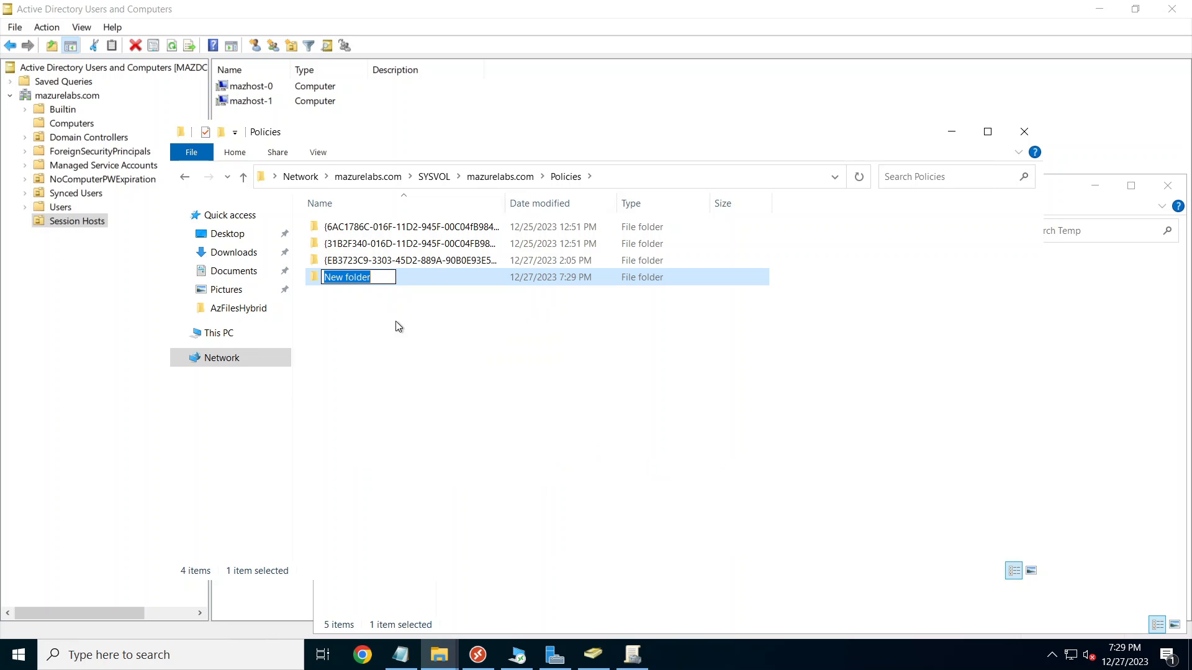
text(PolicyDefinitions)
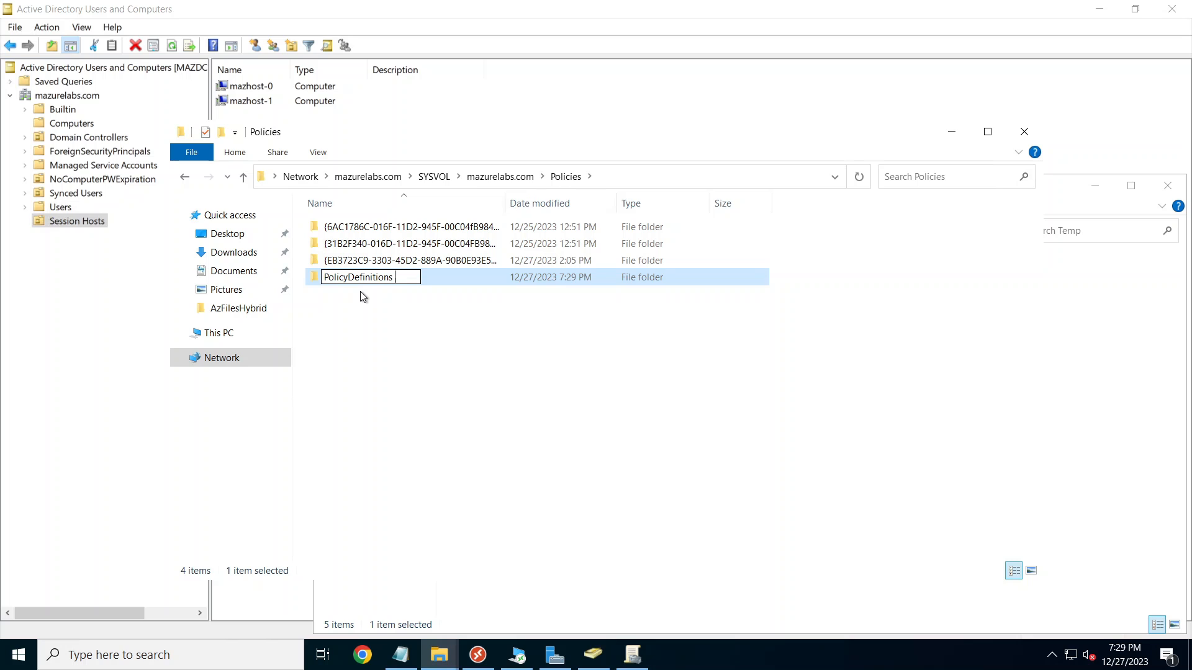
key(Return)
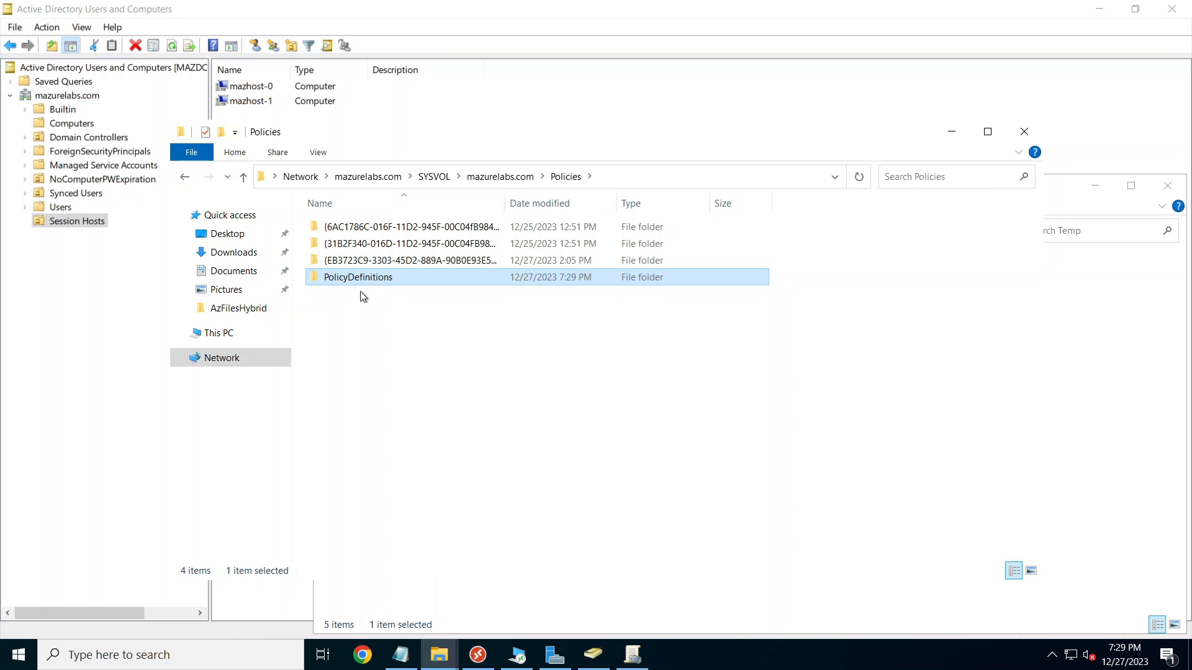
double_click(359, 277)
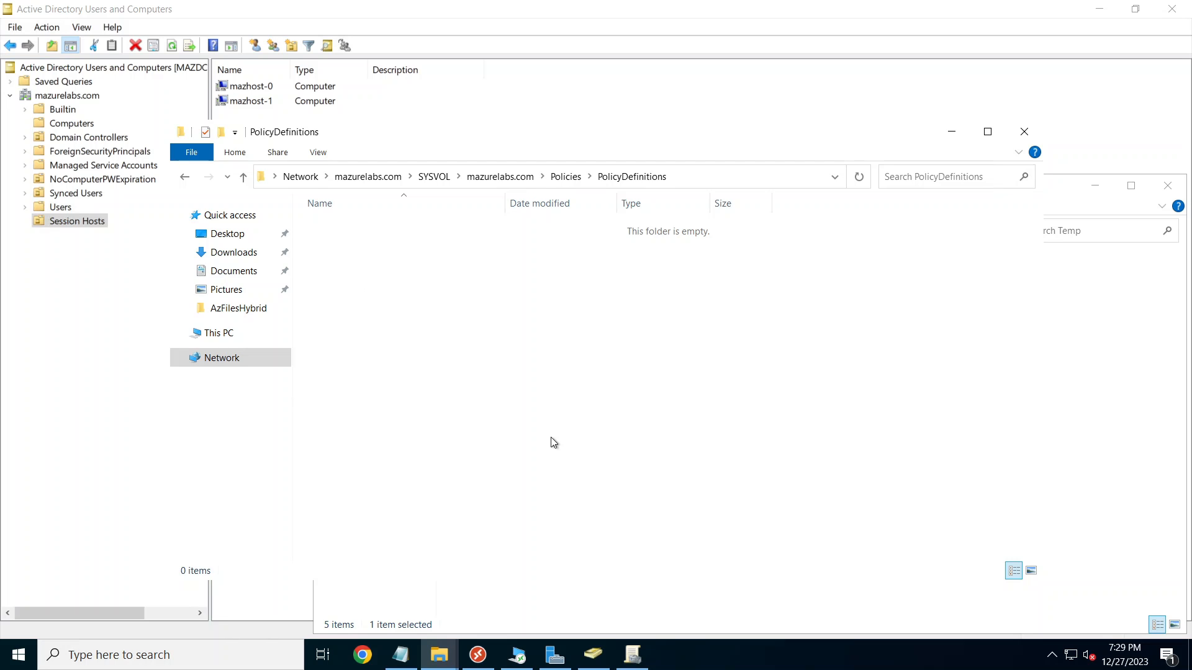
click(438, 655)
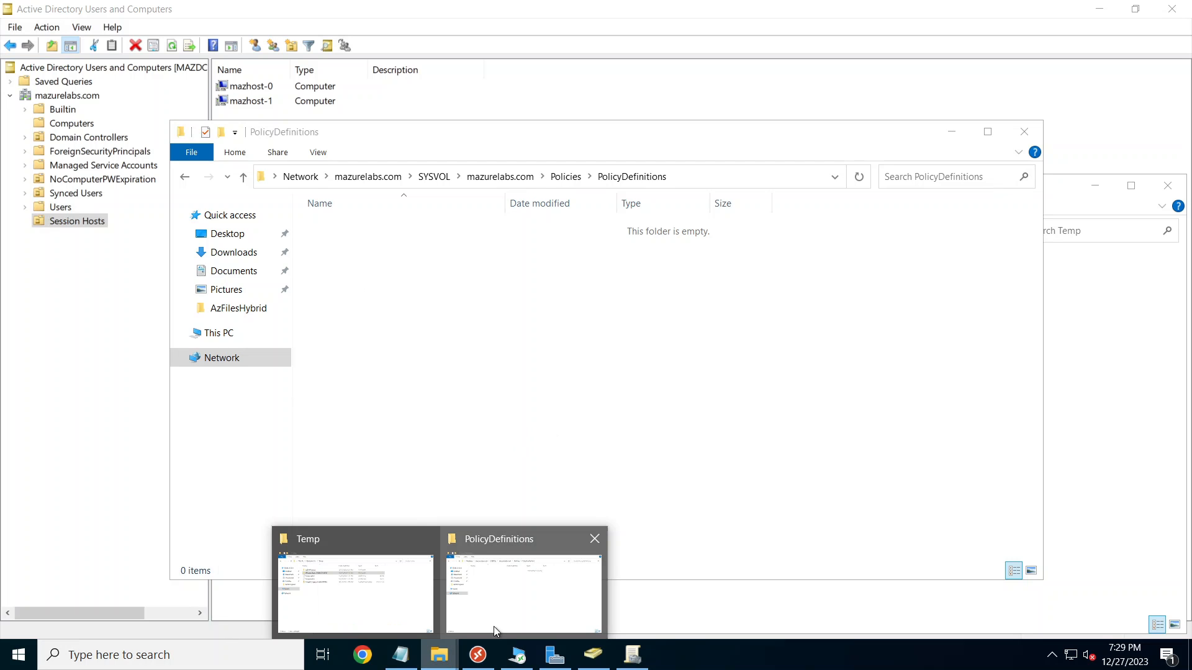
Step: Drag fslogix.admx from the Temp window into PolicyDefinitions
click(363, 623)
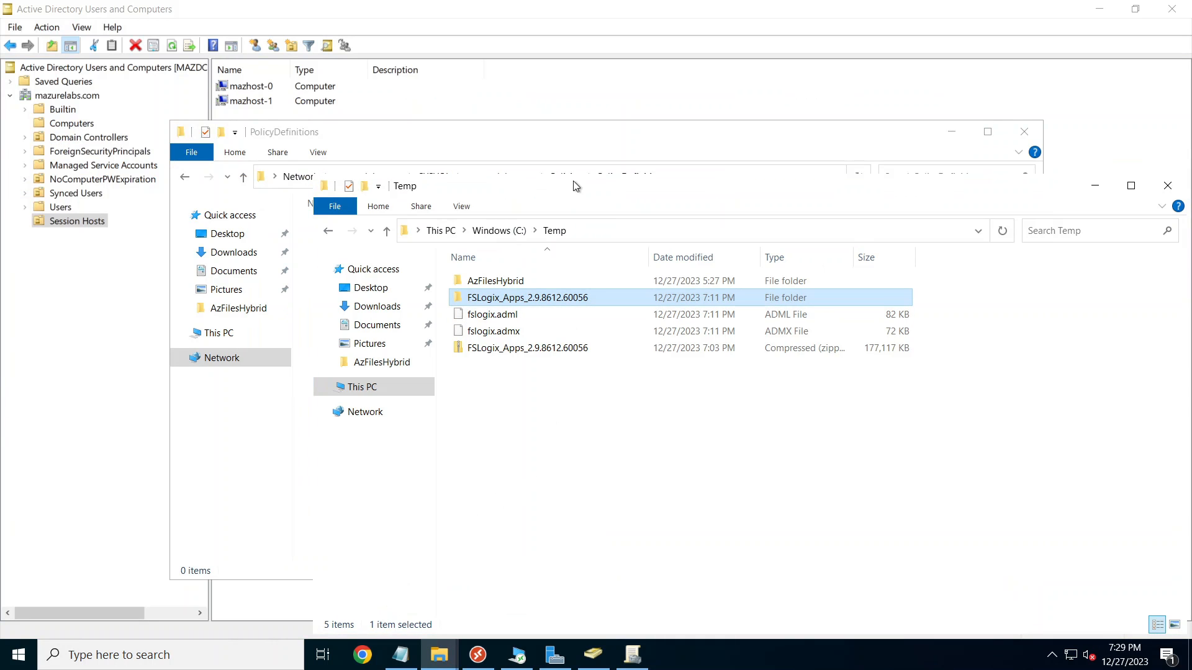
drag(599, 214, 832, 341)
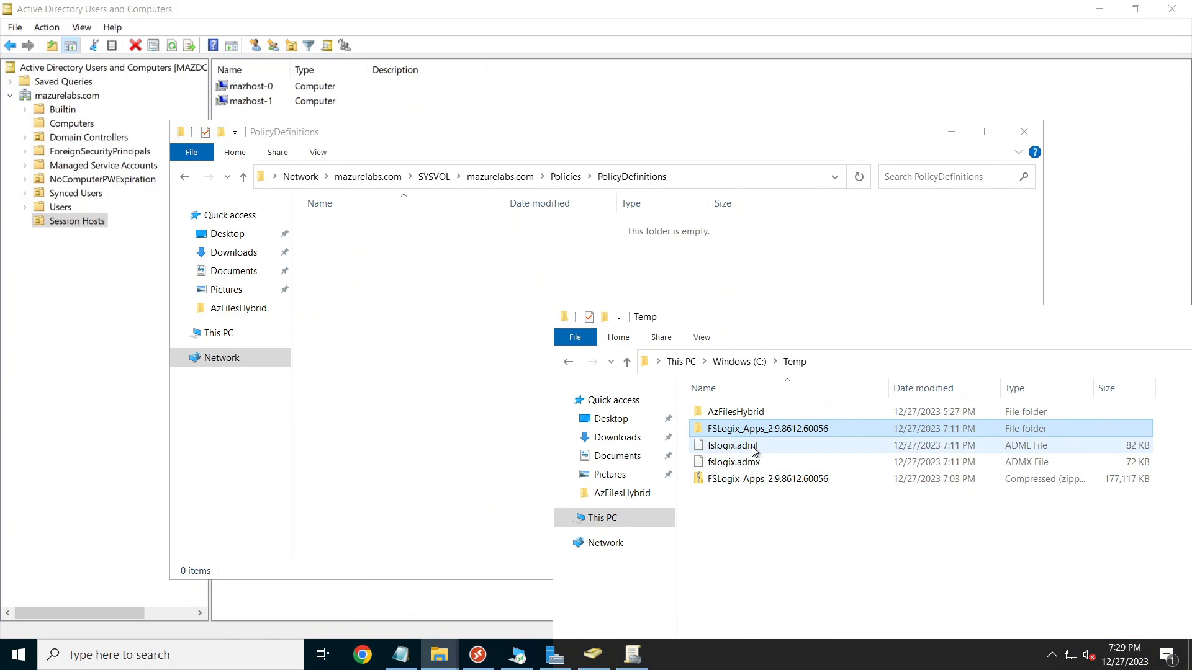
drag(762, 468, 400, 307)
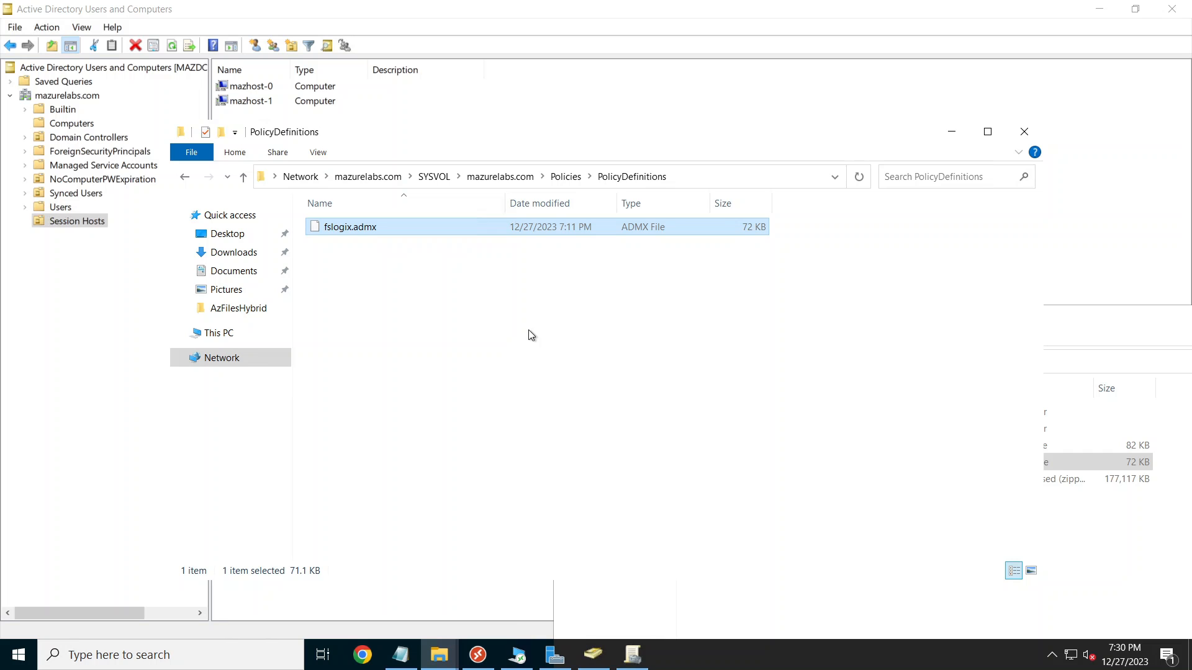
Step: Create an en-US subfolder in PolicyDefinitions and copy fslogix.adml into it
right_click(390, 290)
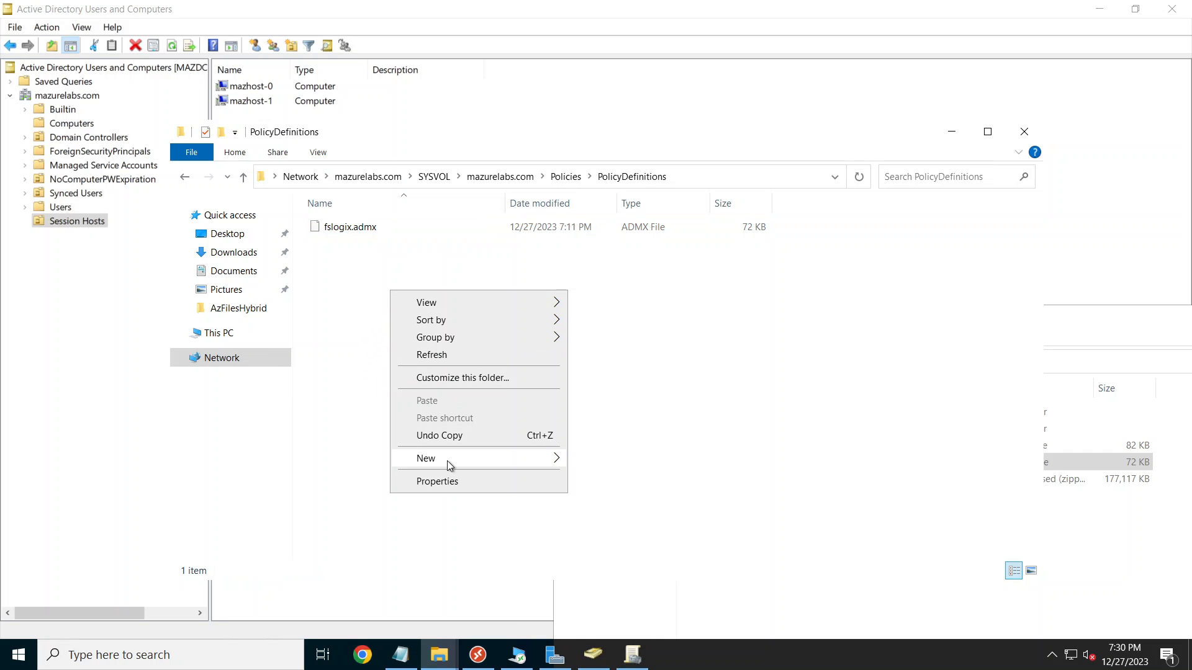
mouse_move(460, 459)
click(623, 459)
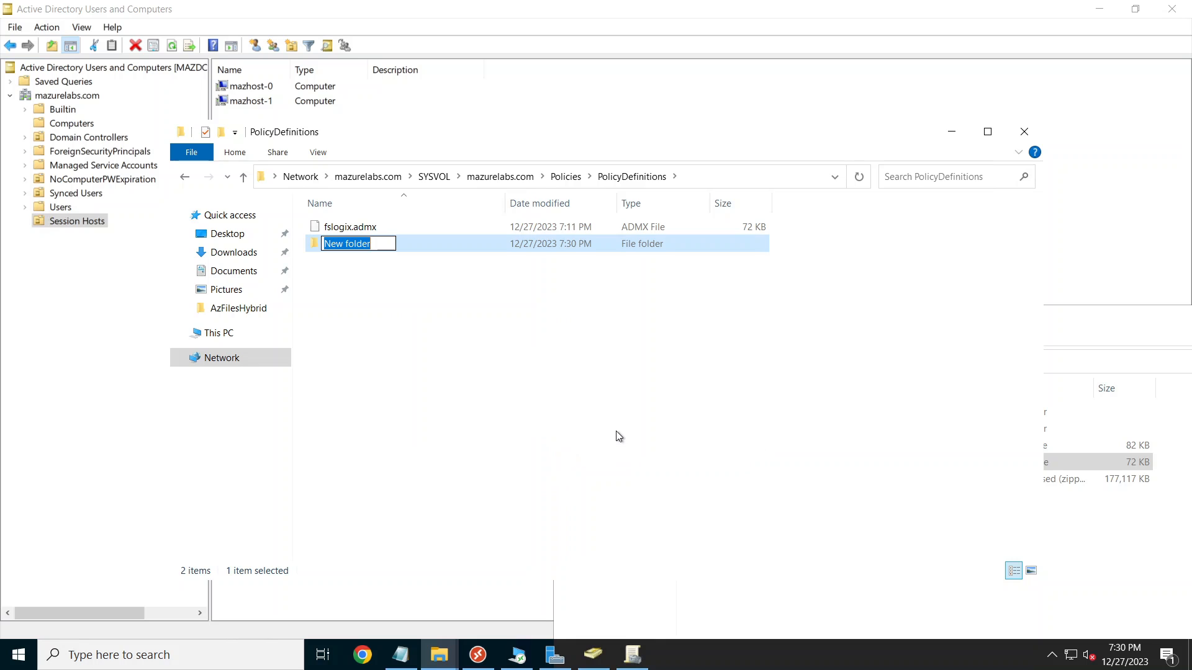
text(en-US)
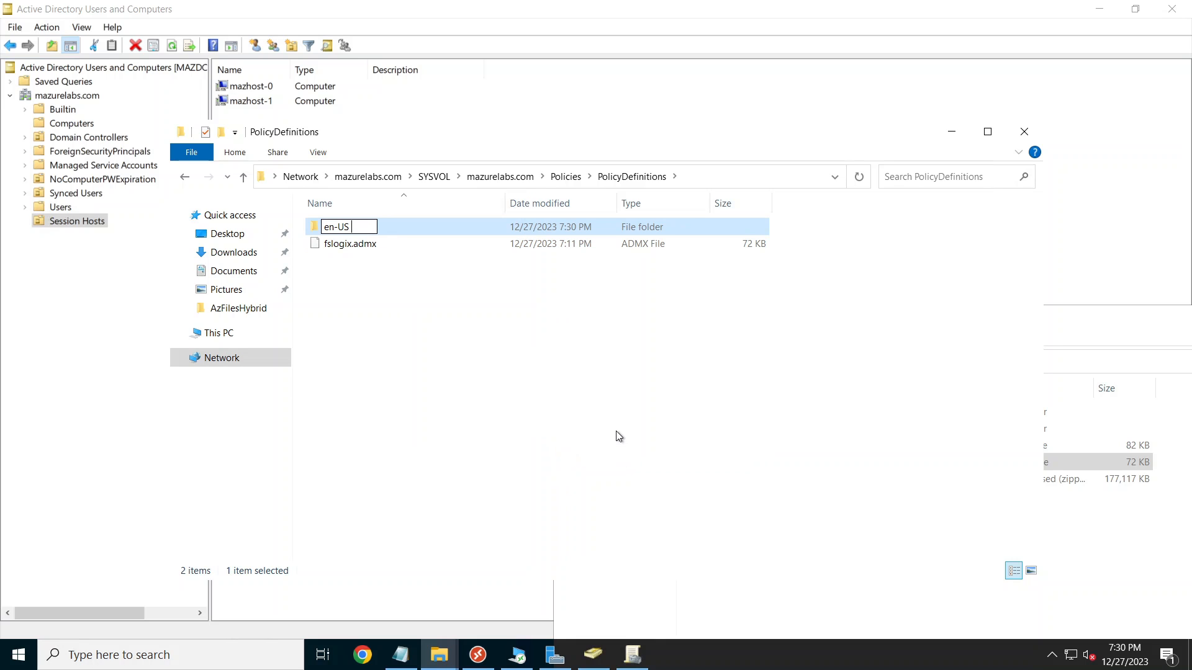
key(BackSpace)
click(461, 389)
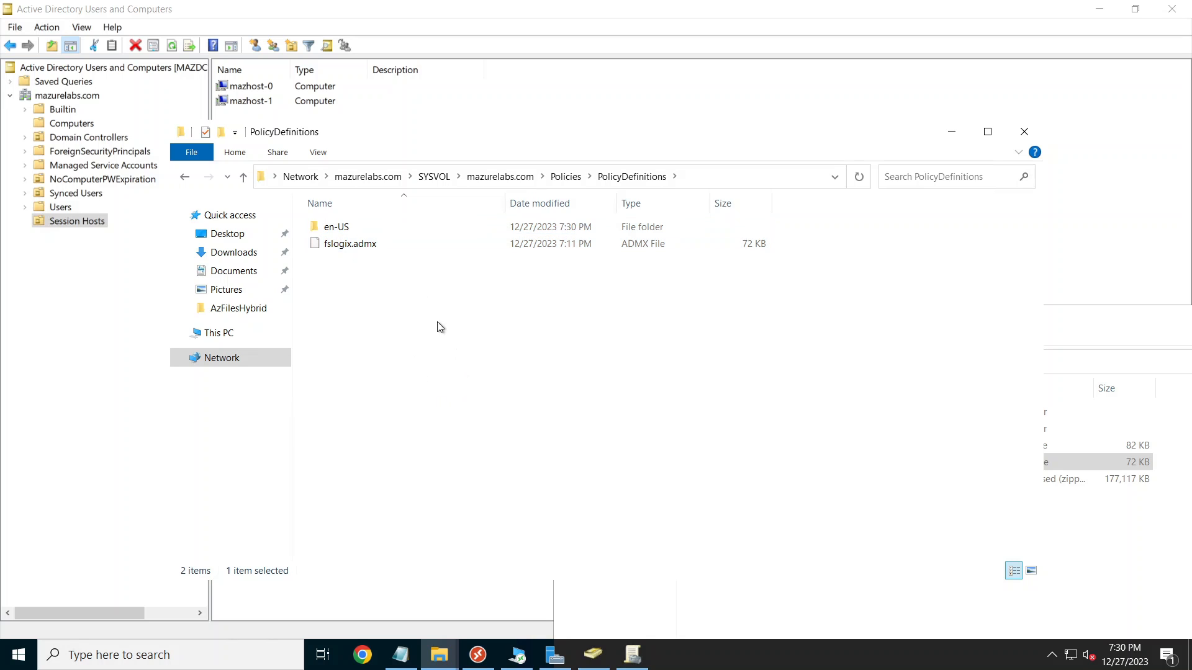
double_click(344, 229)
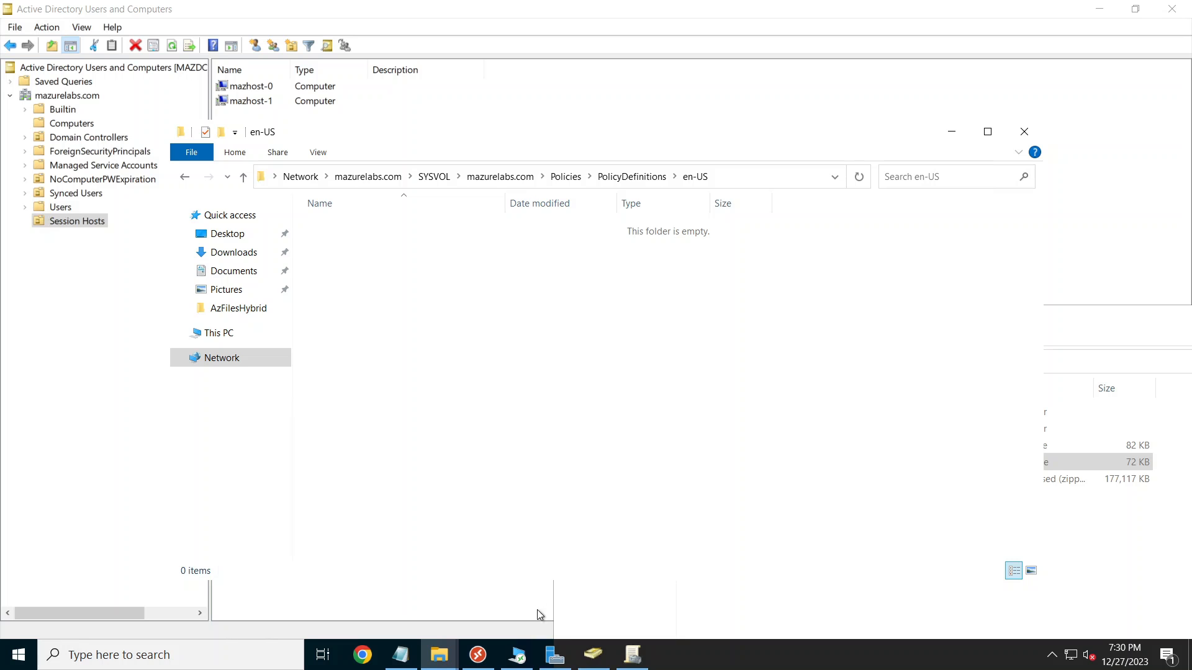
mouse_move(439, 655)
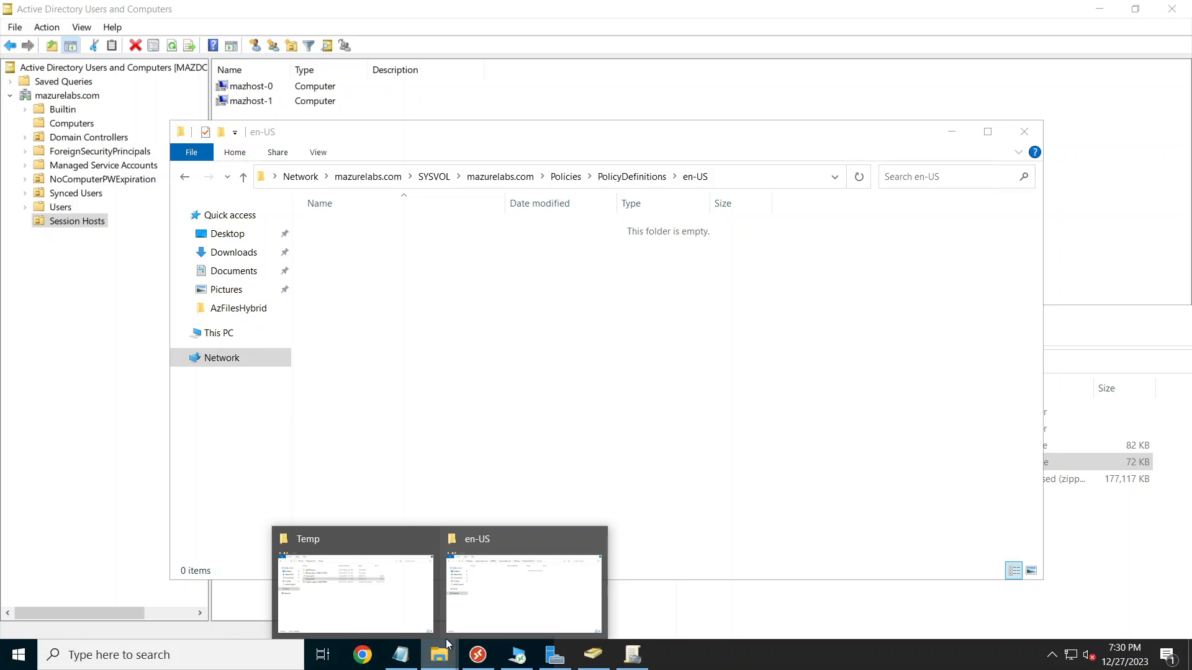
click(373, 595)
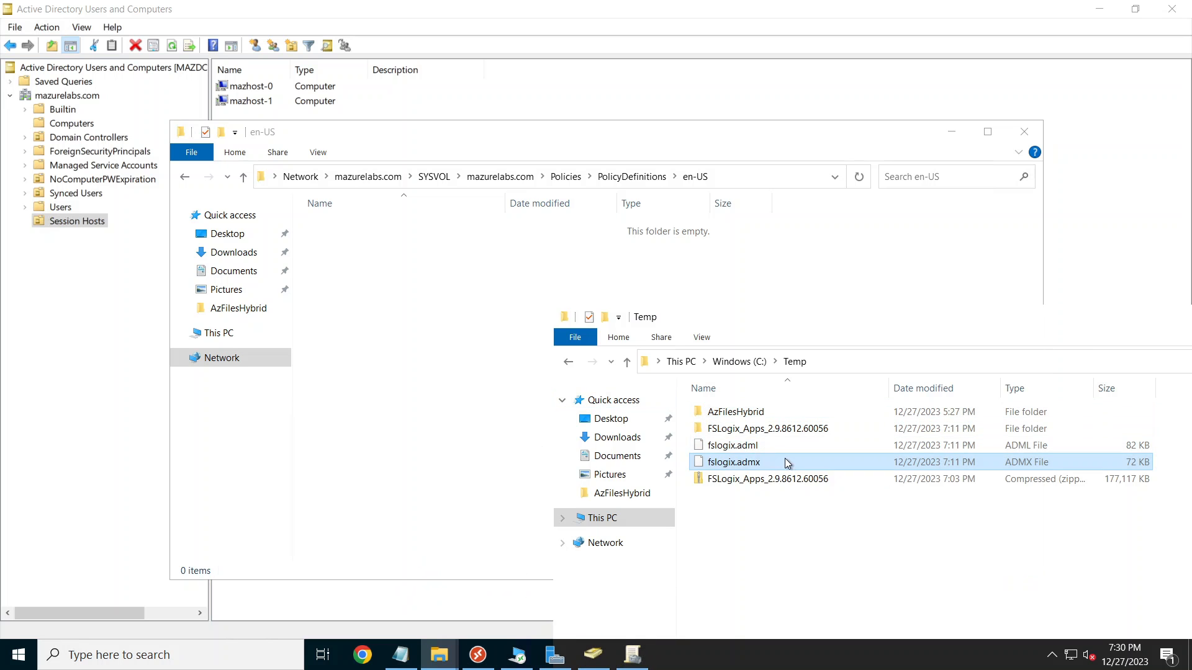
drag(751, 450, 436, 333)
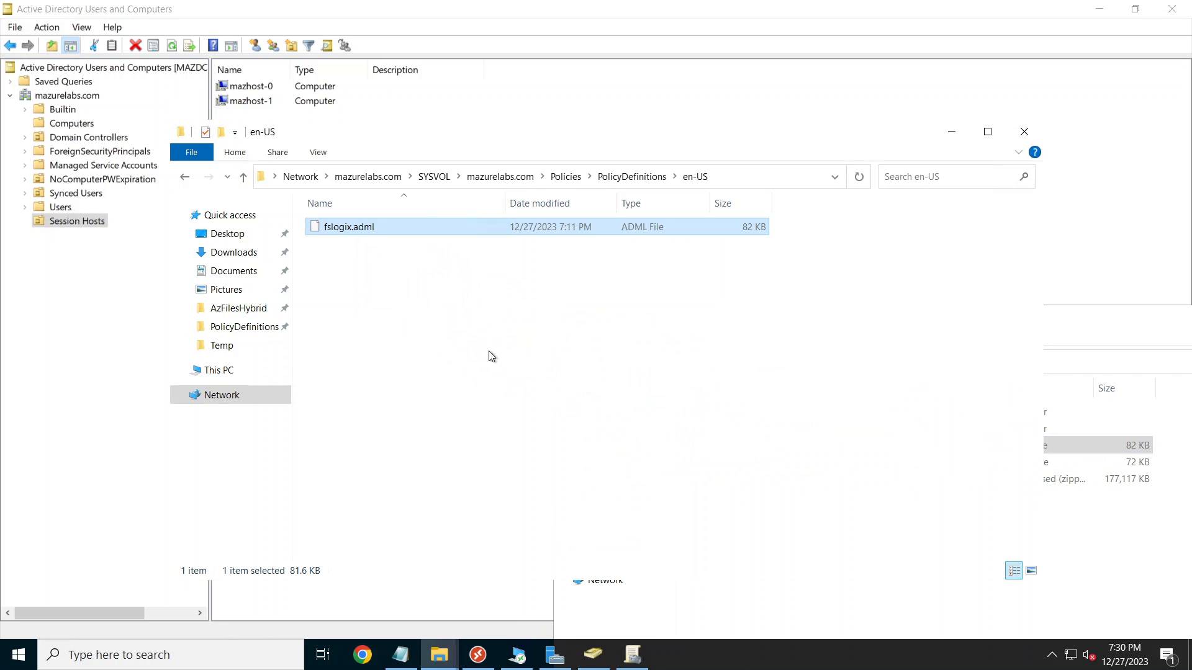
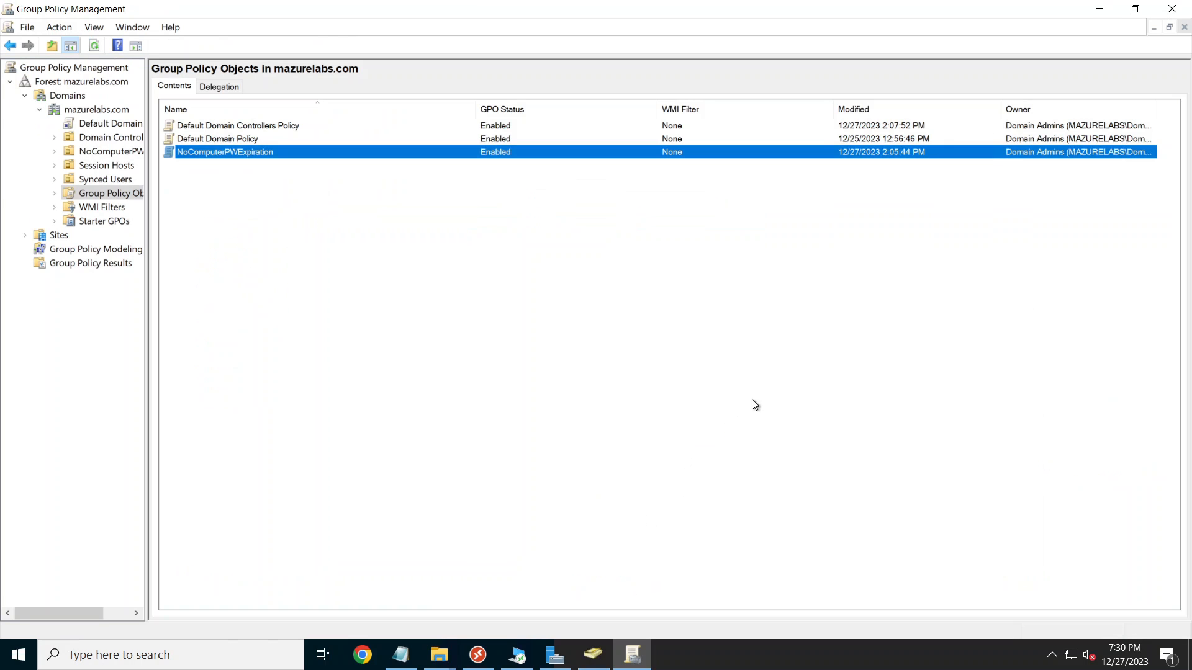
Step: Create a GPO named 'FSLogix Profiles' under Group Policy Objects and select it
click(673, 373)
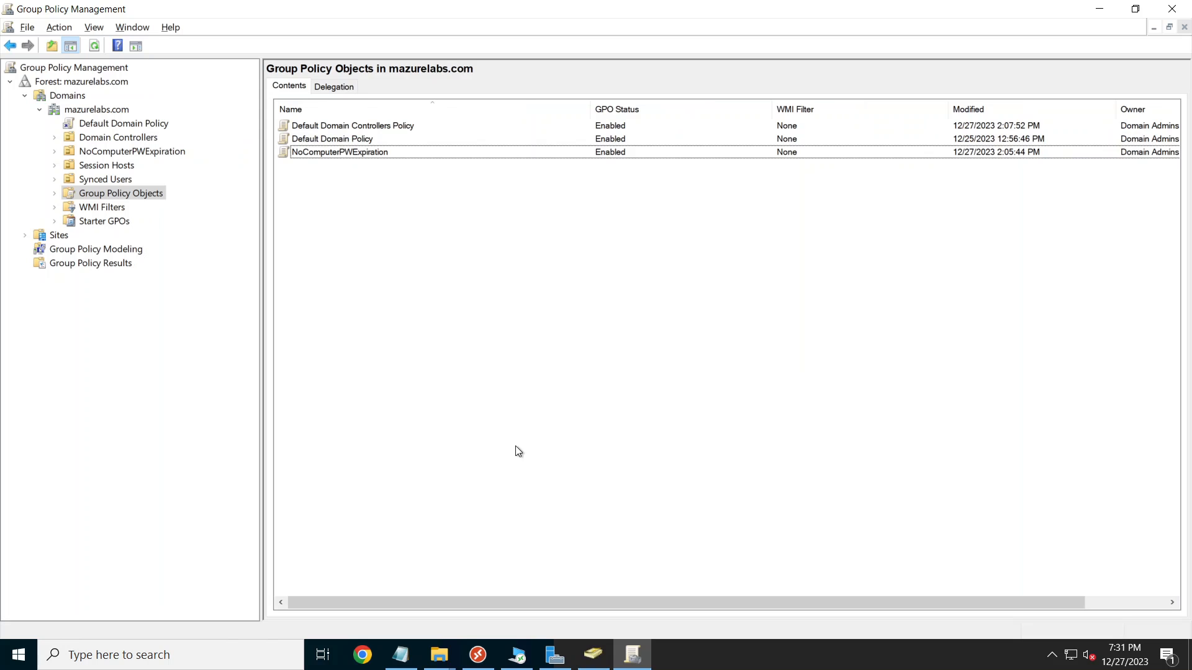
right_click(116, 194)
click(171, 205)
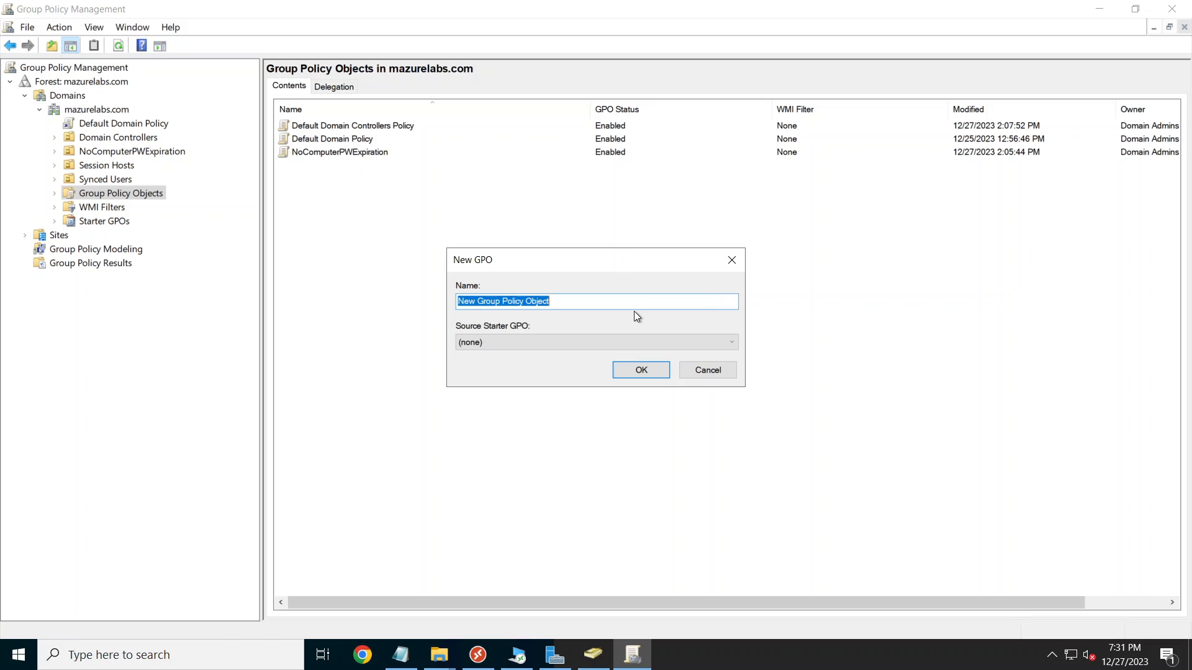
text(FSLogix Profiles)
key(Return)
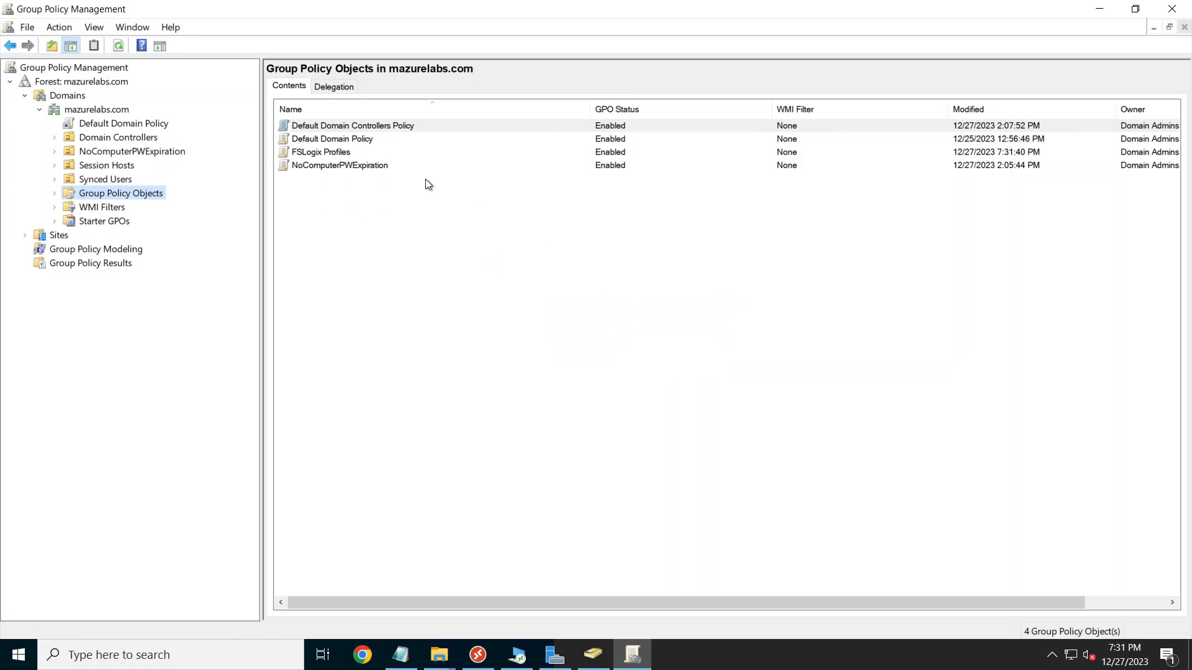
click(306, 154)
right_click(315, 153)
Step: Edit FSLogix Profiles and go to Administrative Templates > FSLogix > Profile Containers
click(341, 163)
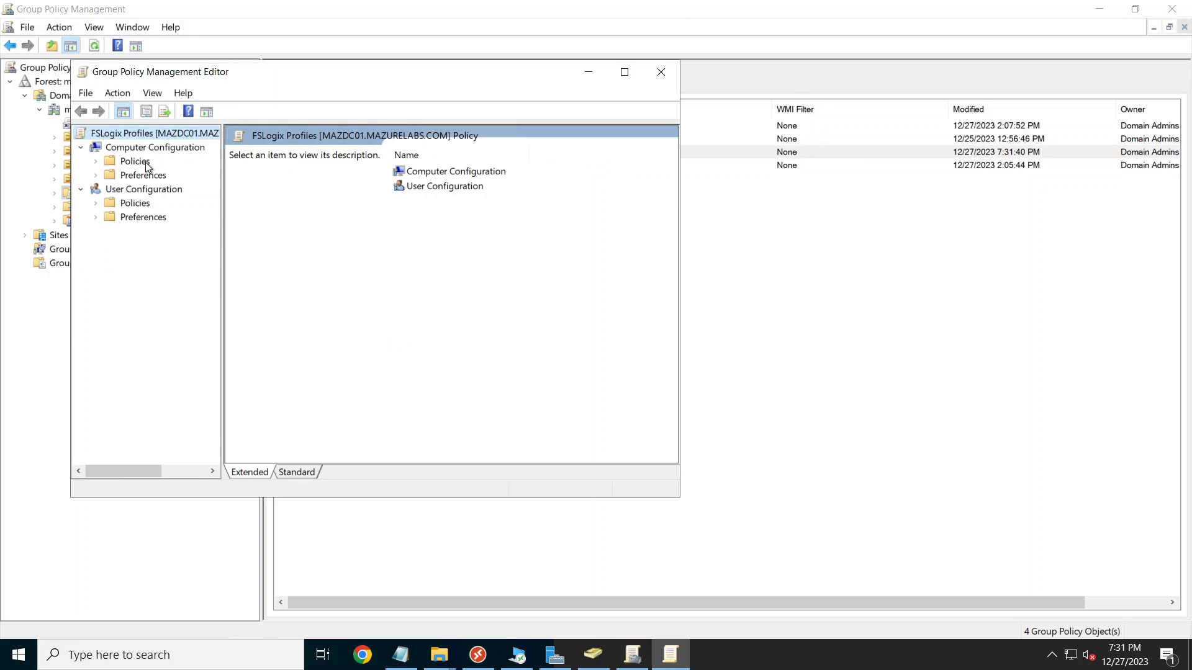
click(96, 161)
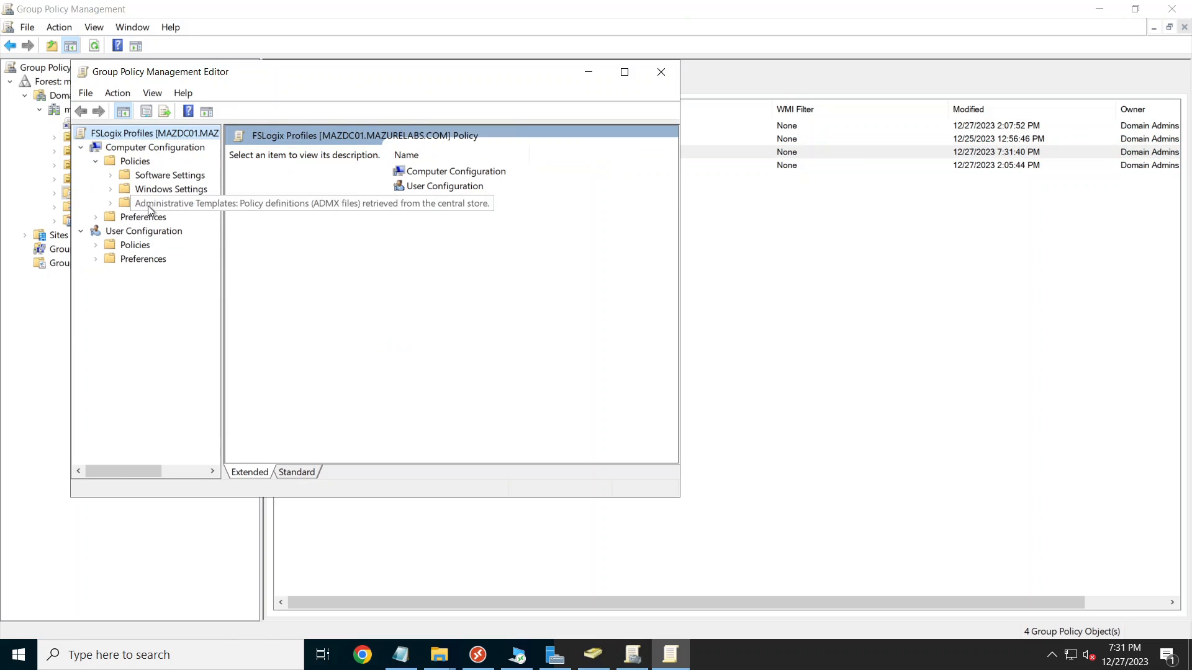
click(112, 203)
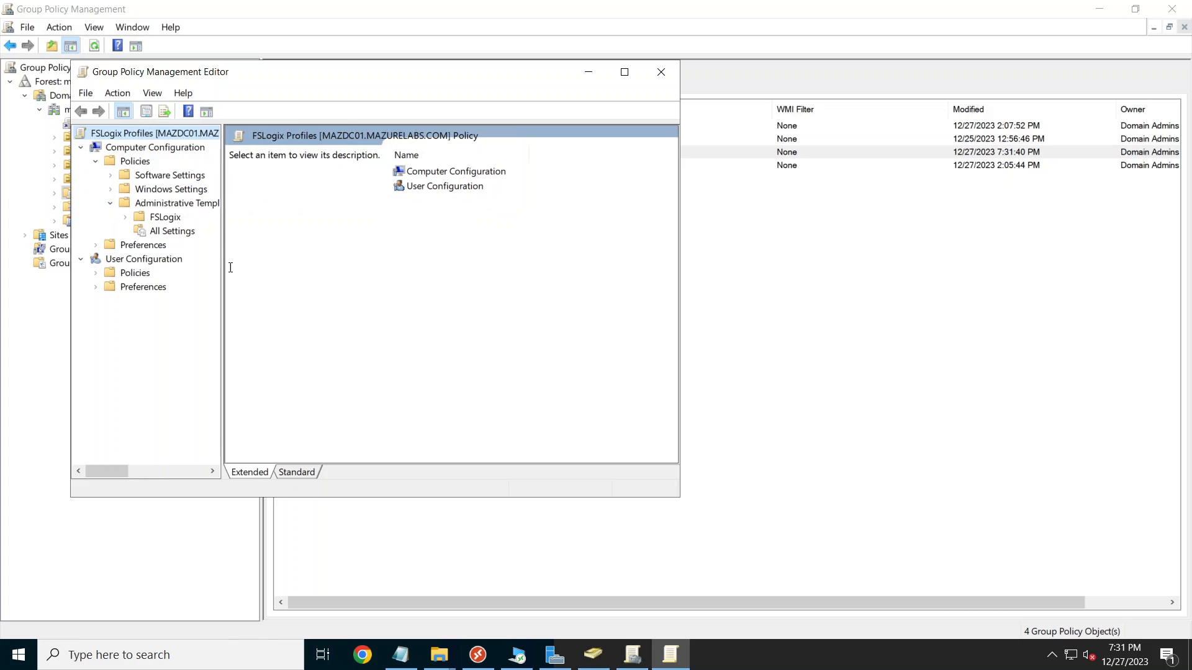
double_click(376, 73)
double_click(95, 151)
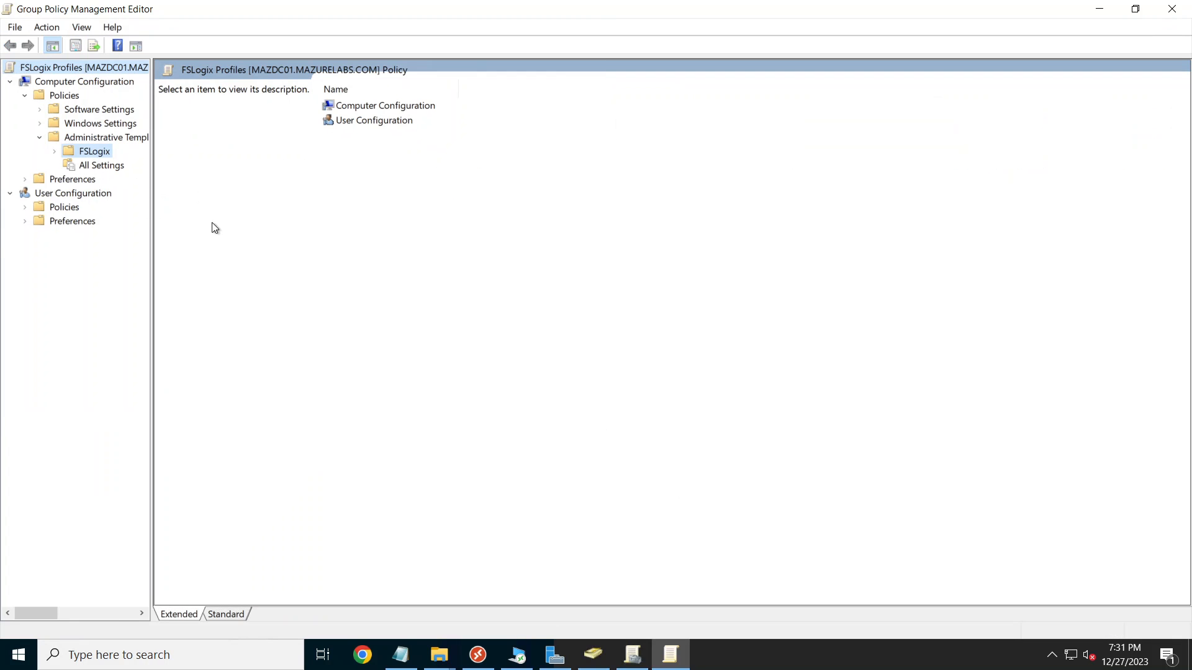
drag(152, 322, 232, 324)
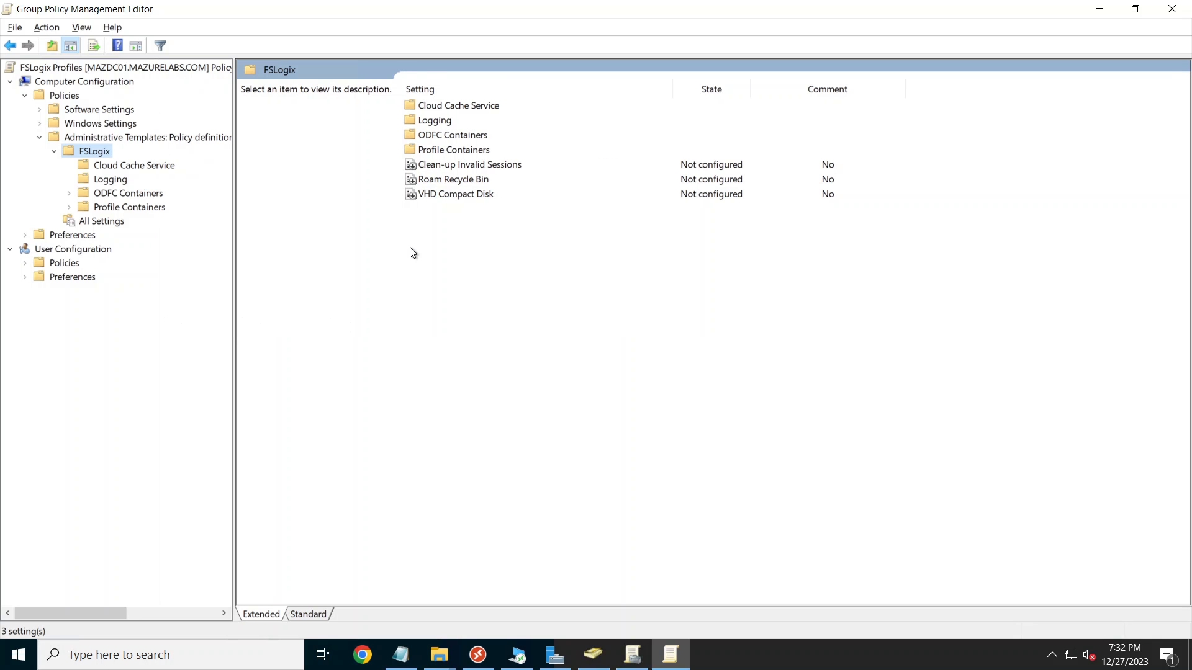
click(144, 207)
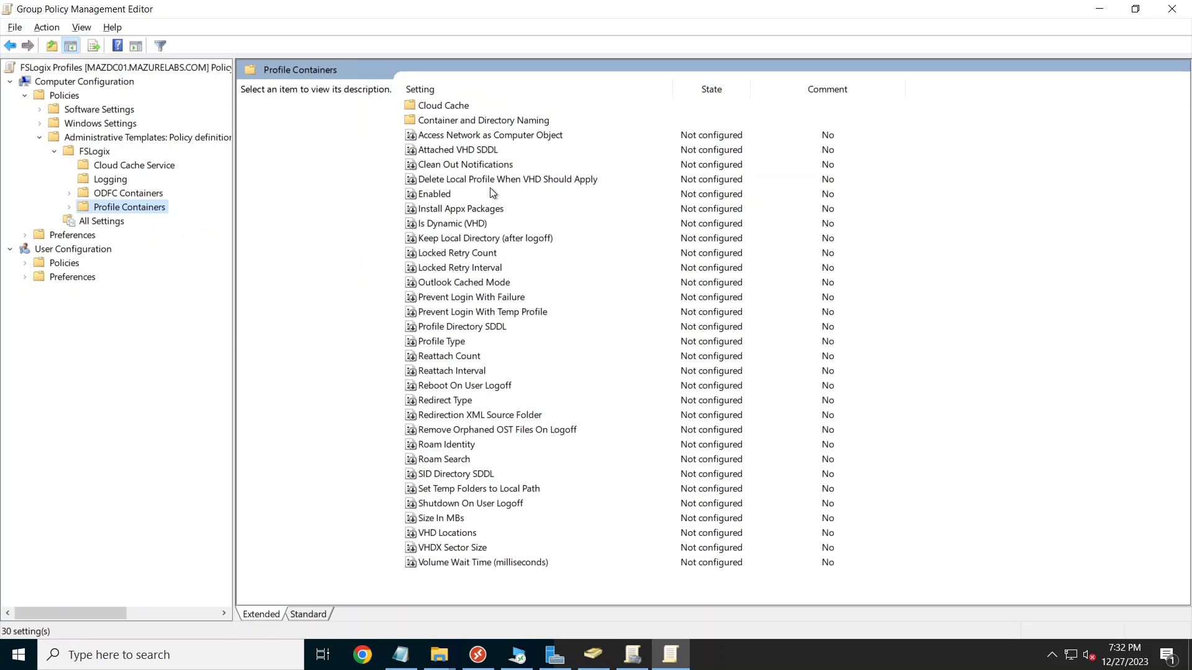
Step: Set the Profile Containers 'Enabled' policy to Enabled
double_click(481, 195)
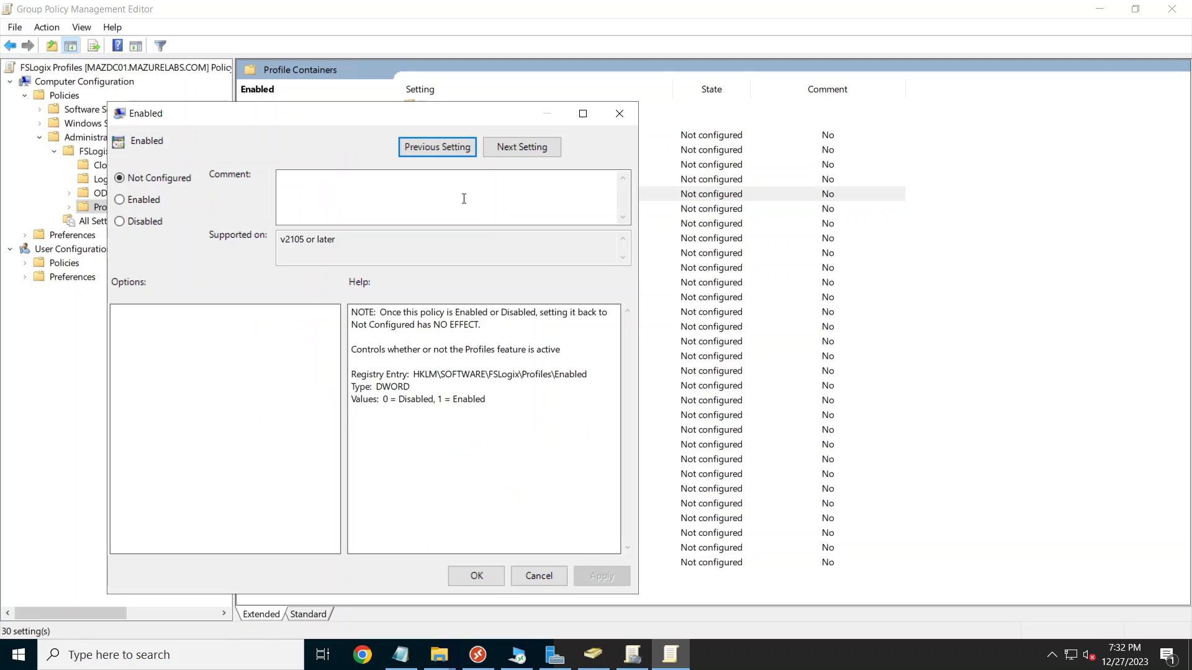
click(133, 207)
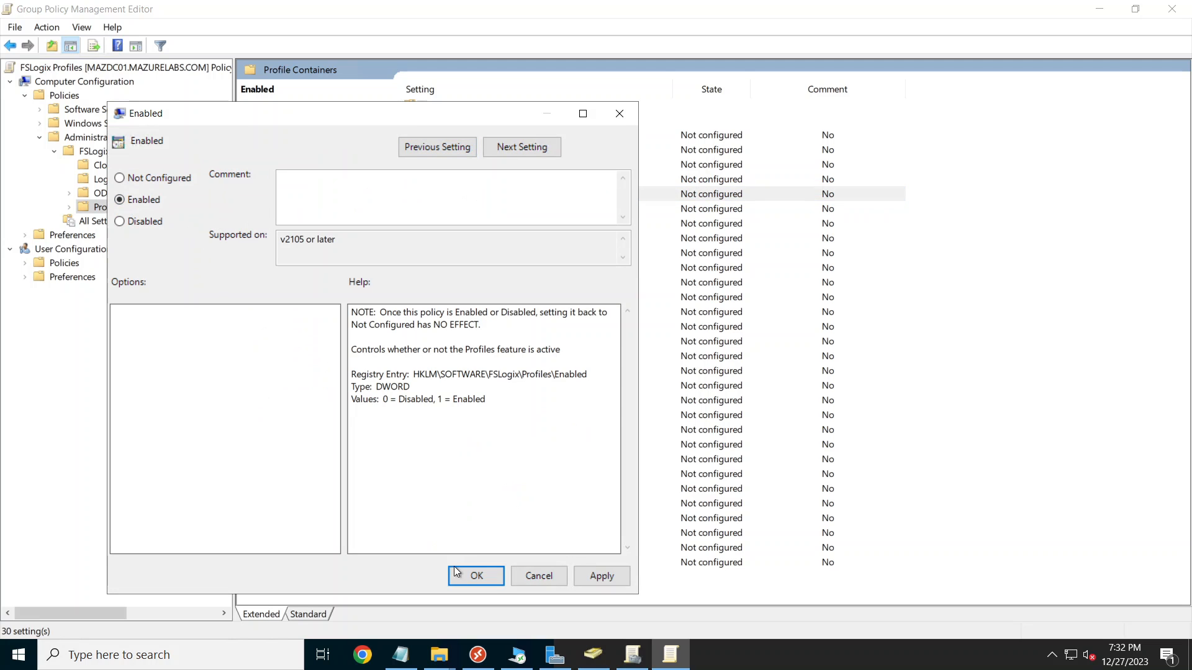
click(474, 576)
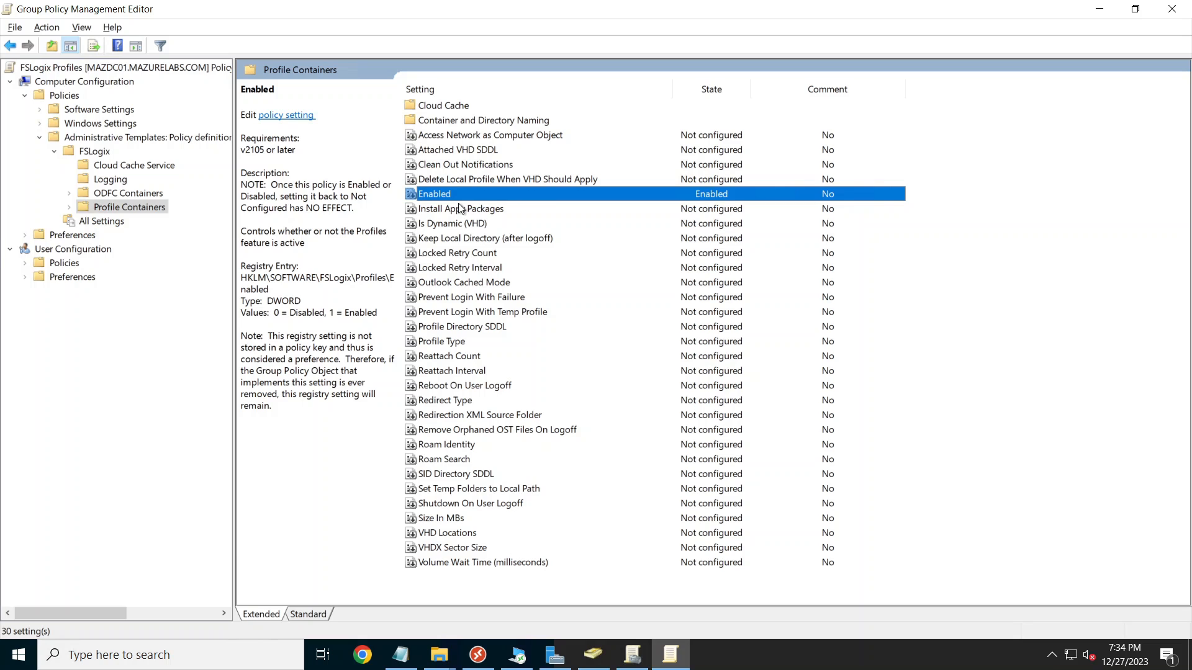
Step: Switch the VHD Locations policy to Enabled, then bring the Azure portal forward
double_click(482, 534)
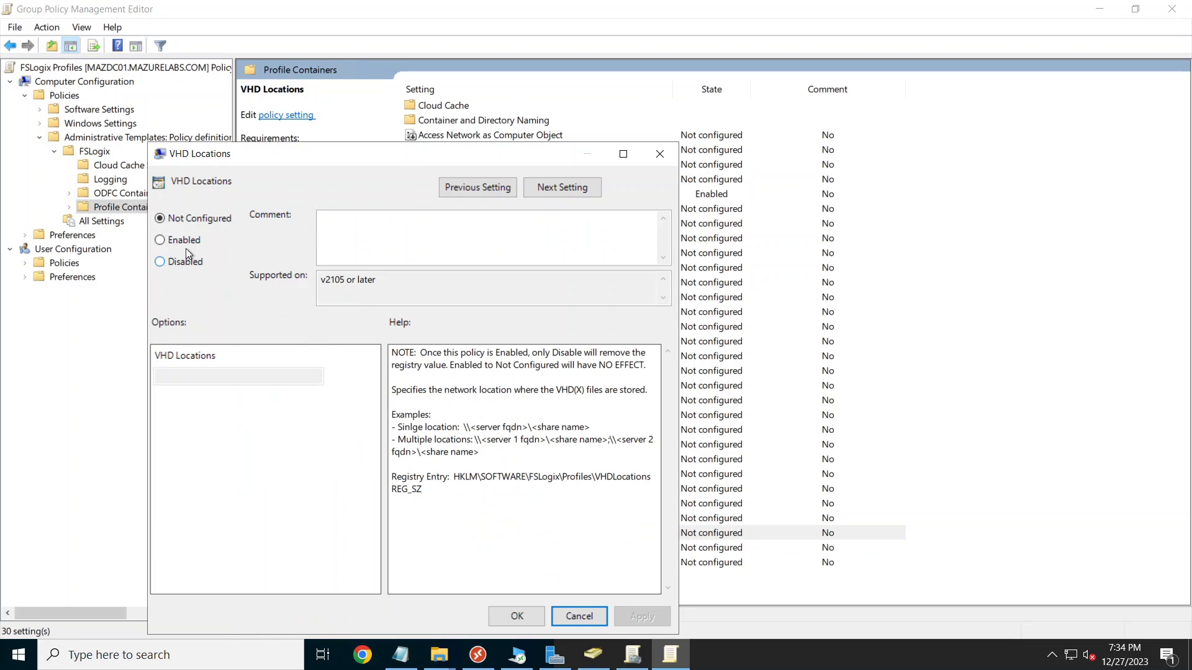
click(185, 242)
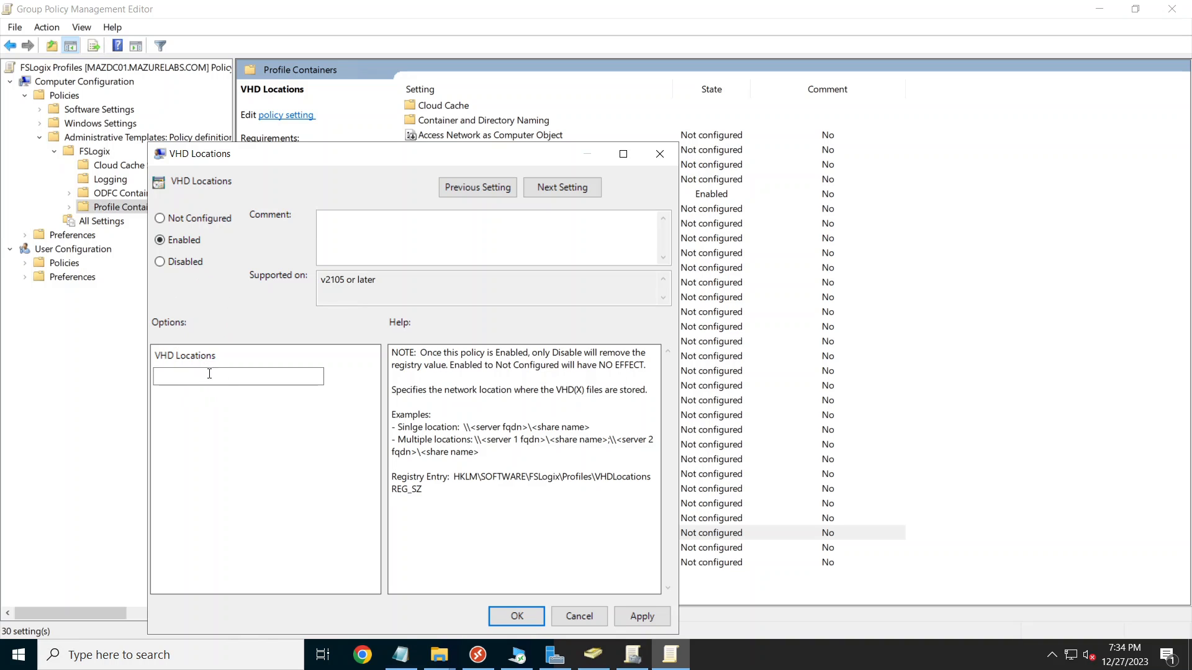
click(363, 655)
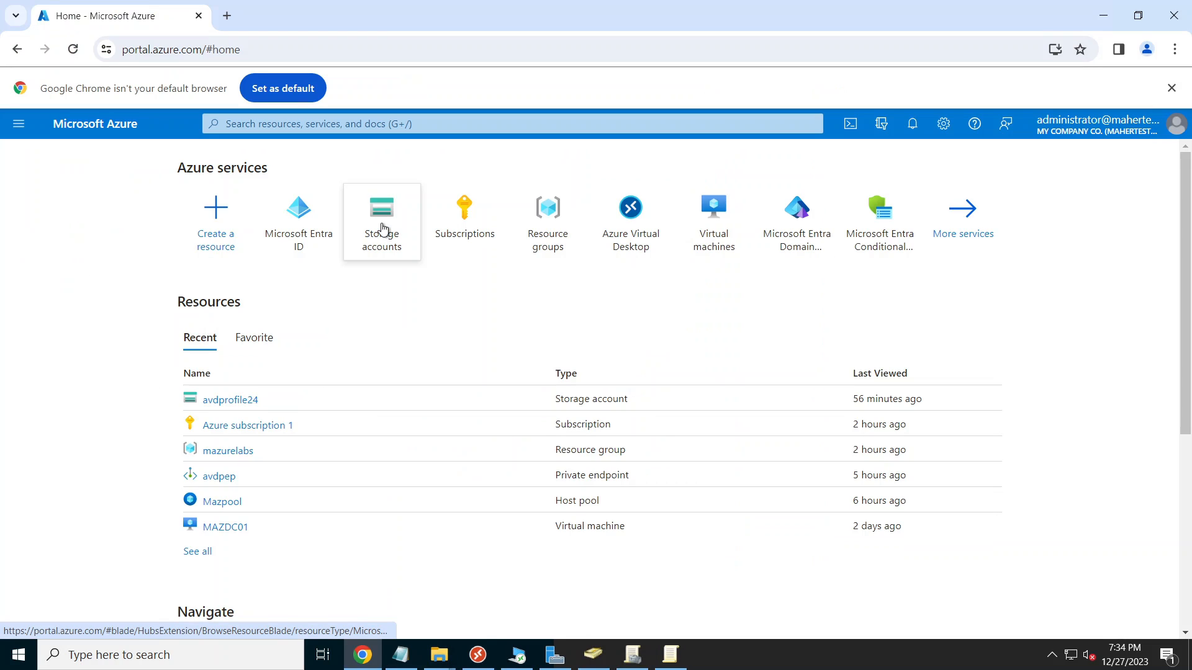
Step: Open the usersprofile file share in storage account avdprofile24 and browse its contents
click(390, 238)
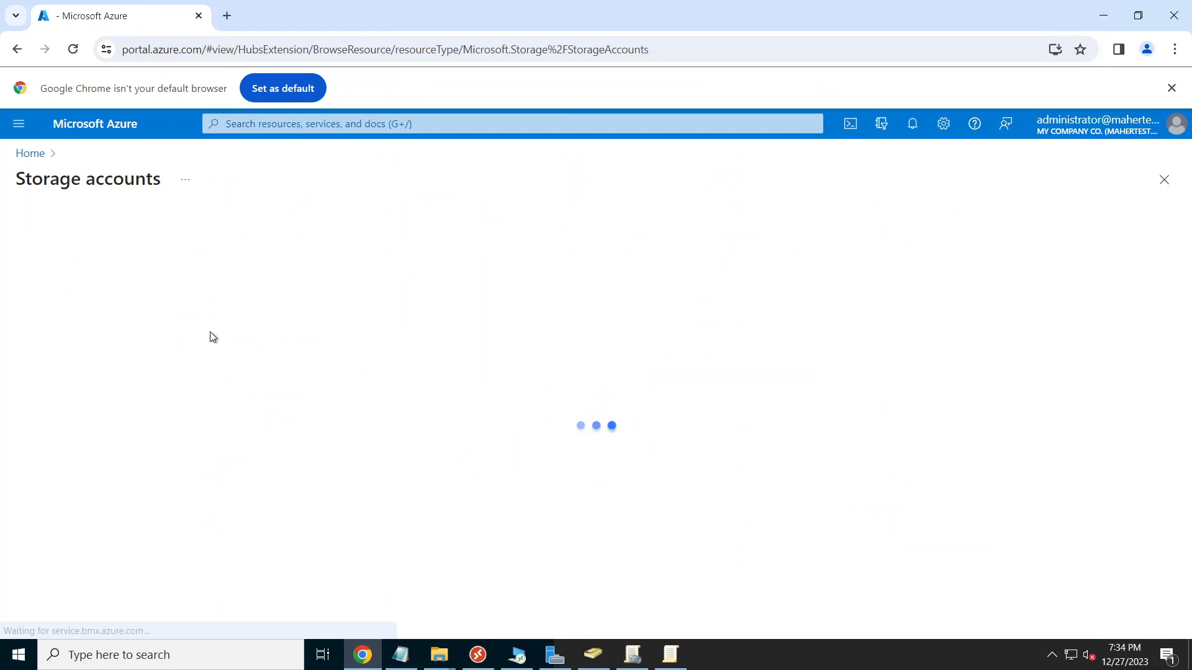
click(99, 352)
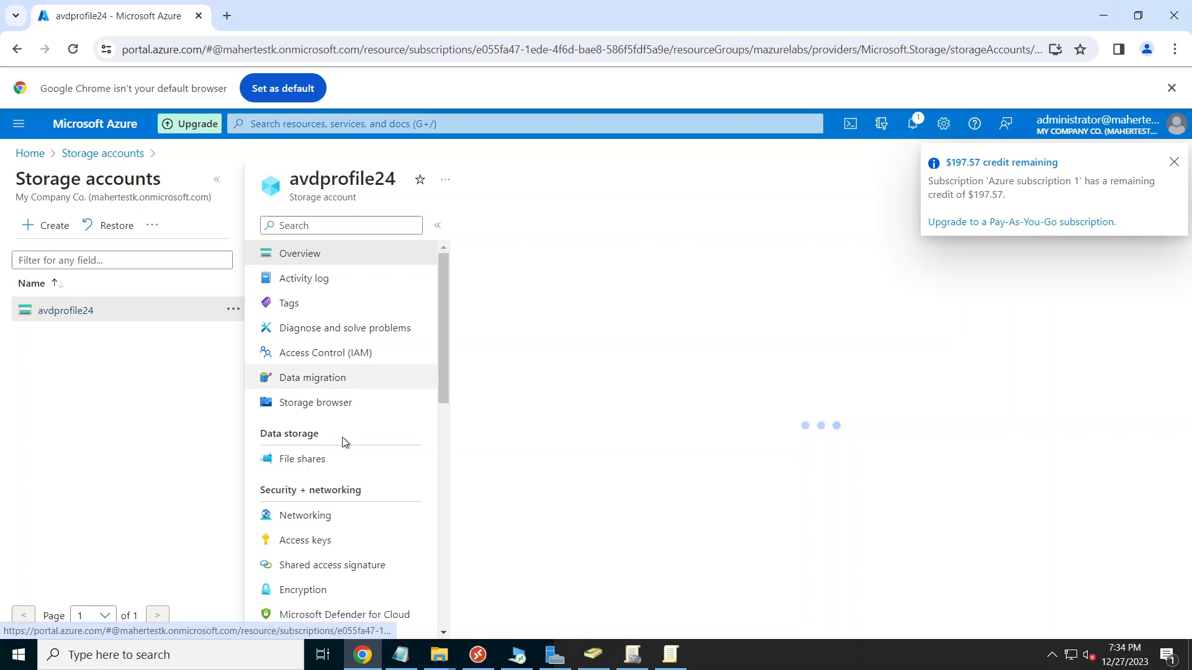
click(298, 459)
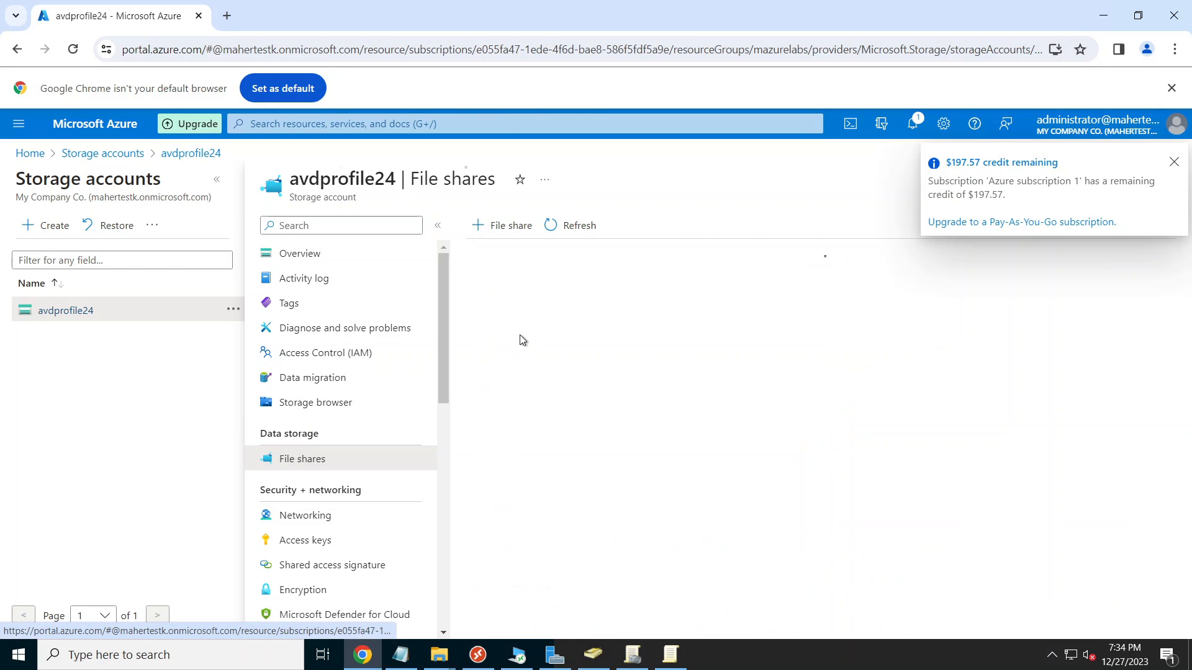
click(520, 428)
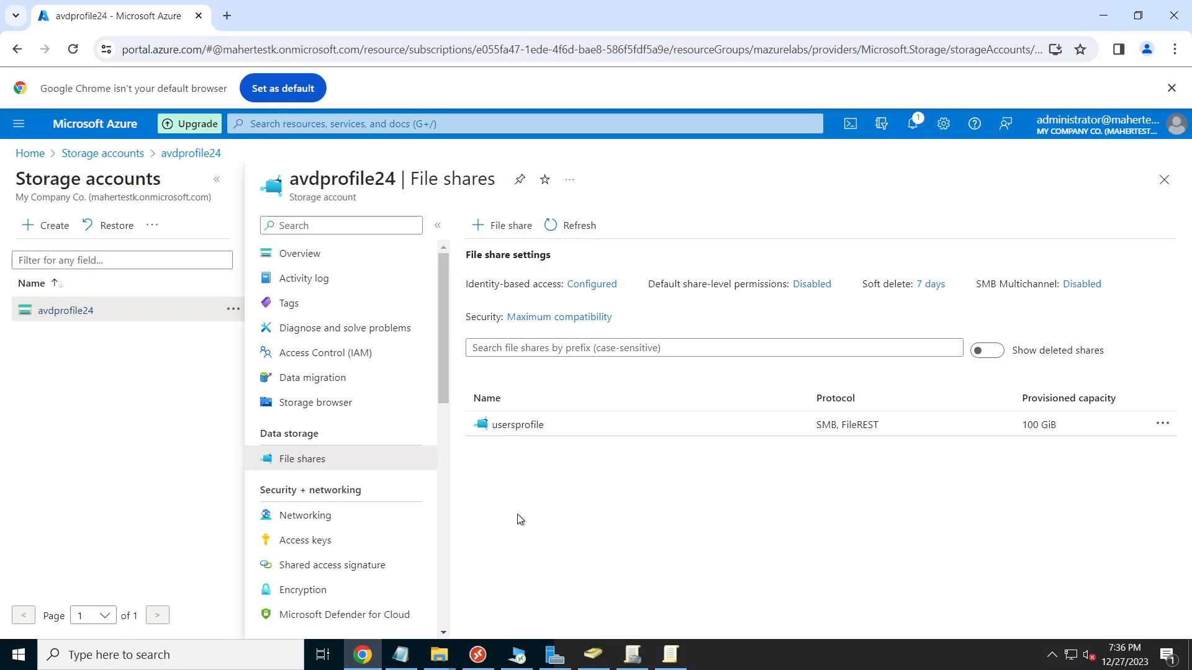
click(528, 427)
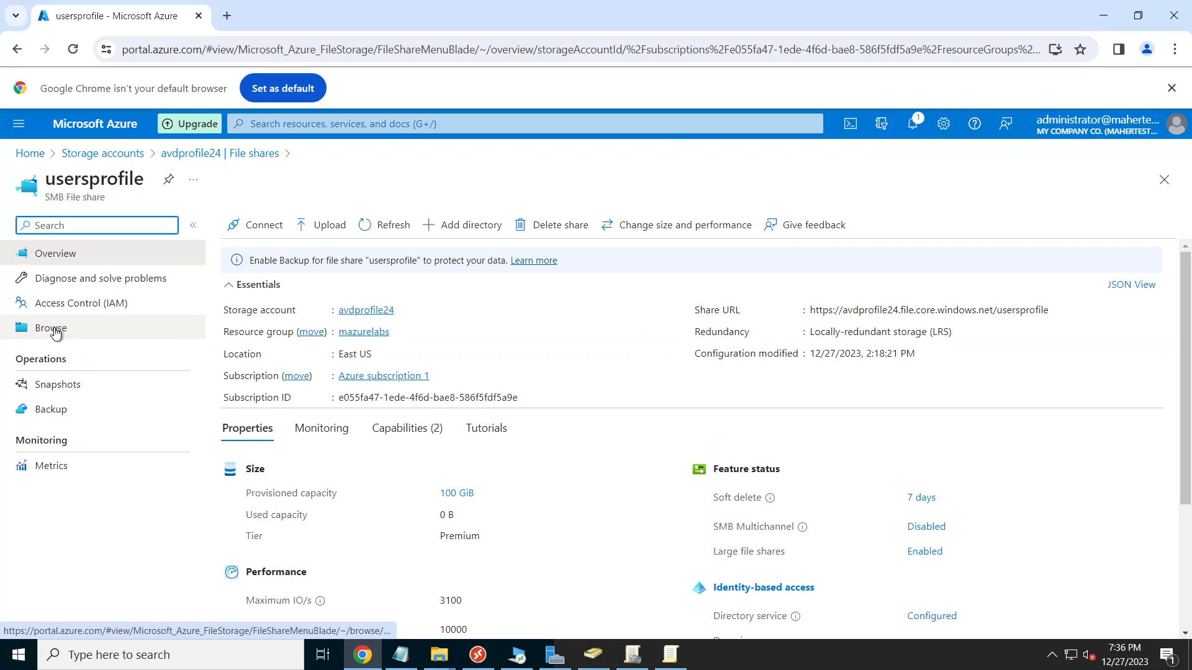
click(55, 333)
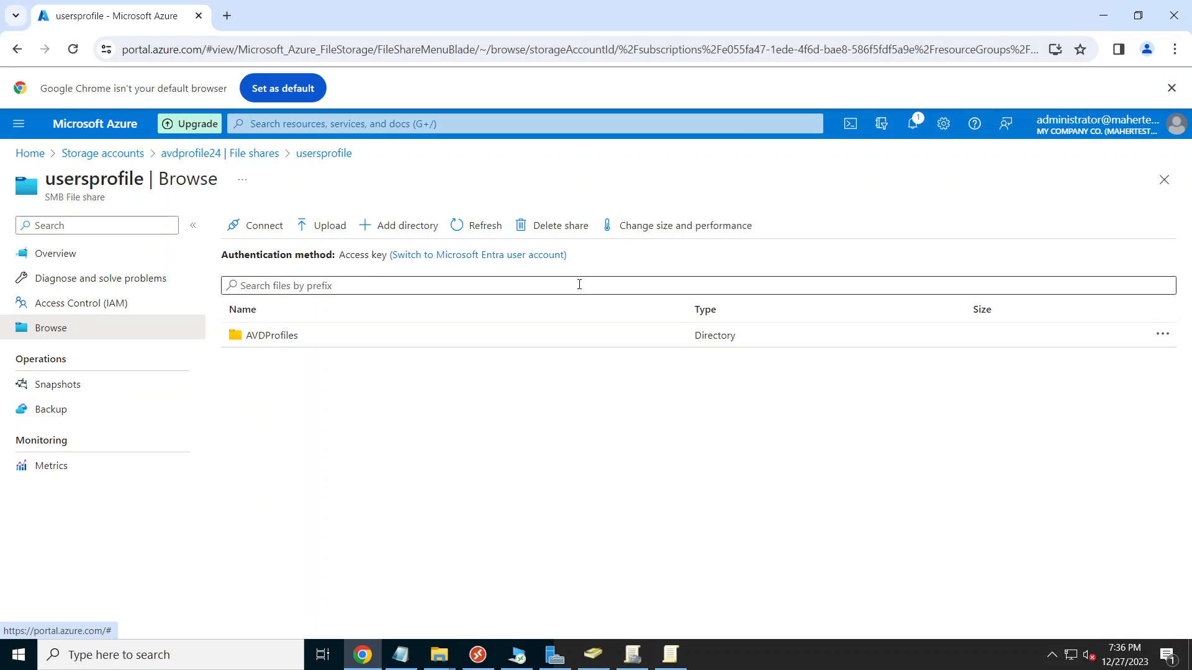
click(1164, 180)
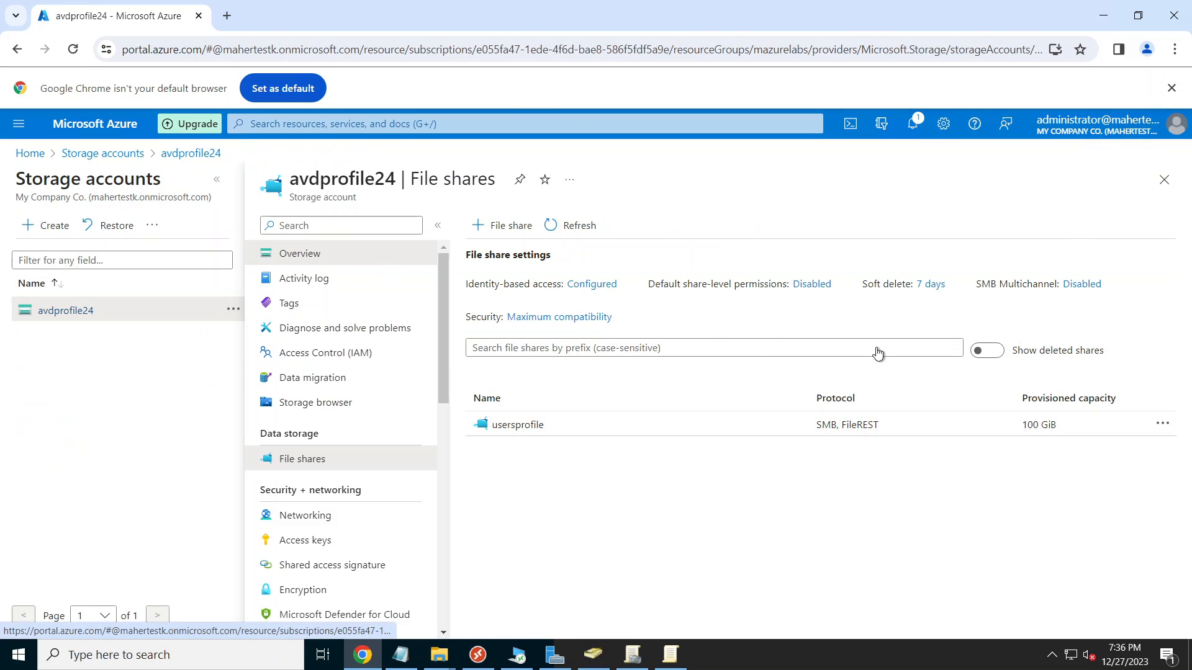
Step: Copy the usersprofile share URL without its https prefix from the share overview
click(310, 460)
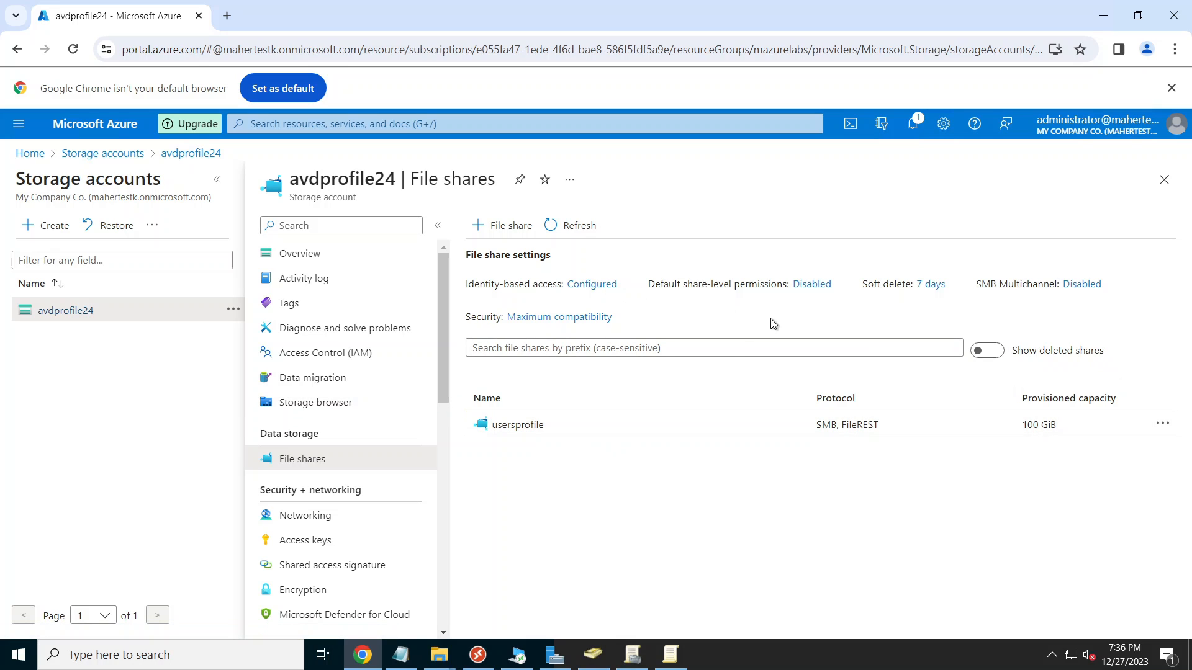
click(545, 425)
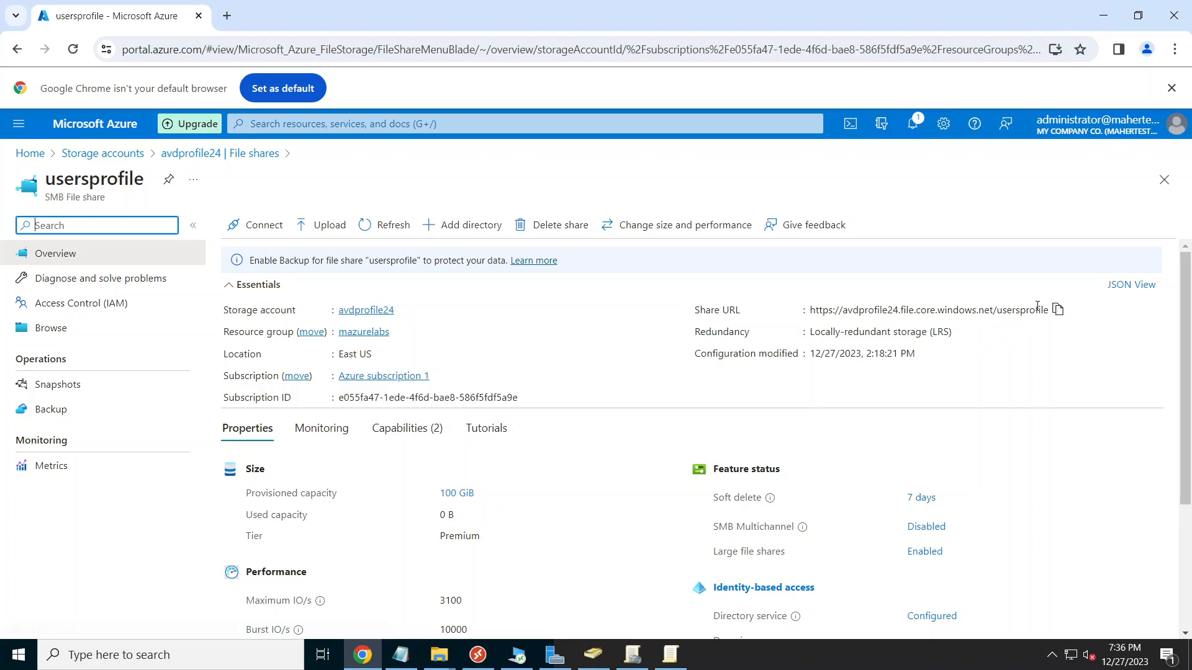
drag(1042, 311, 993, 314)
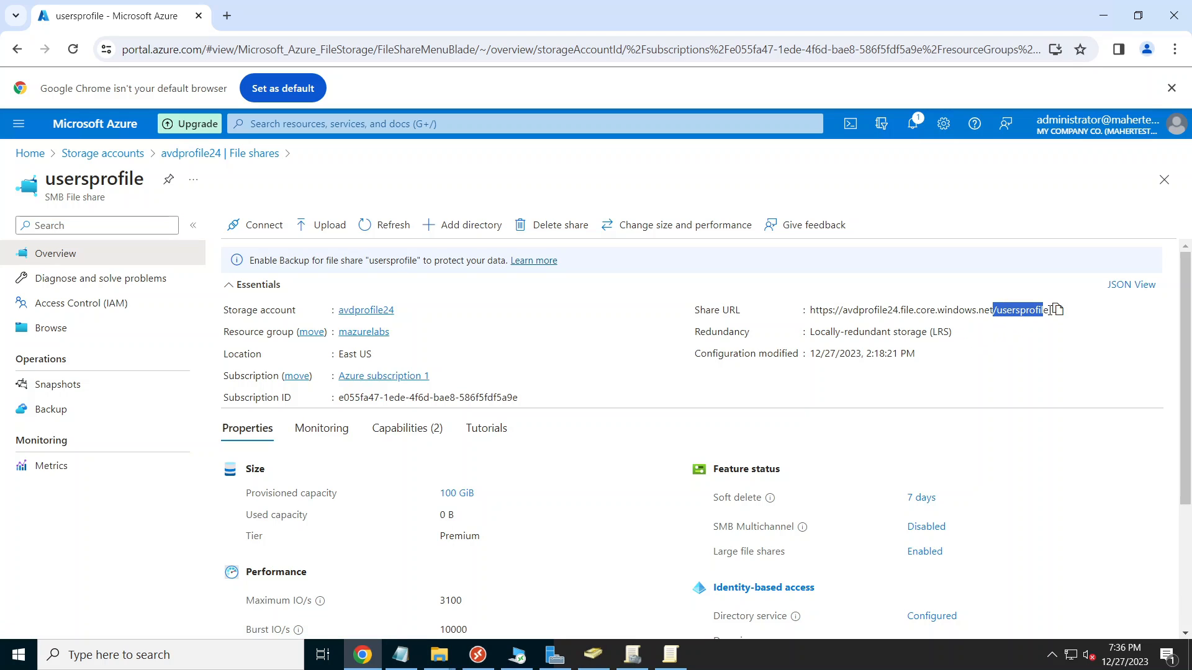
drag(845, 312, 1050, 314)
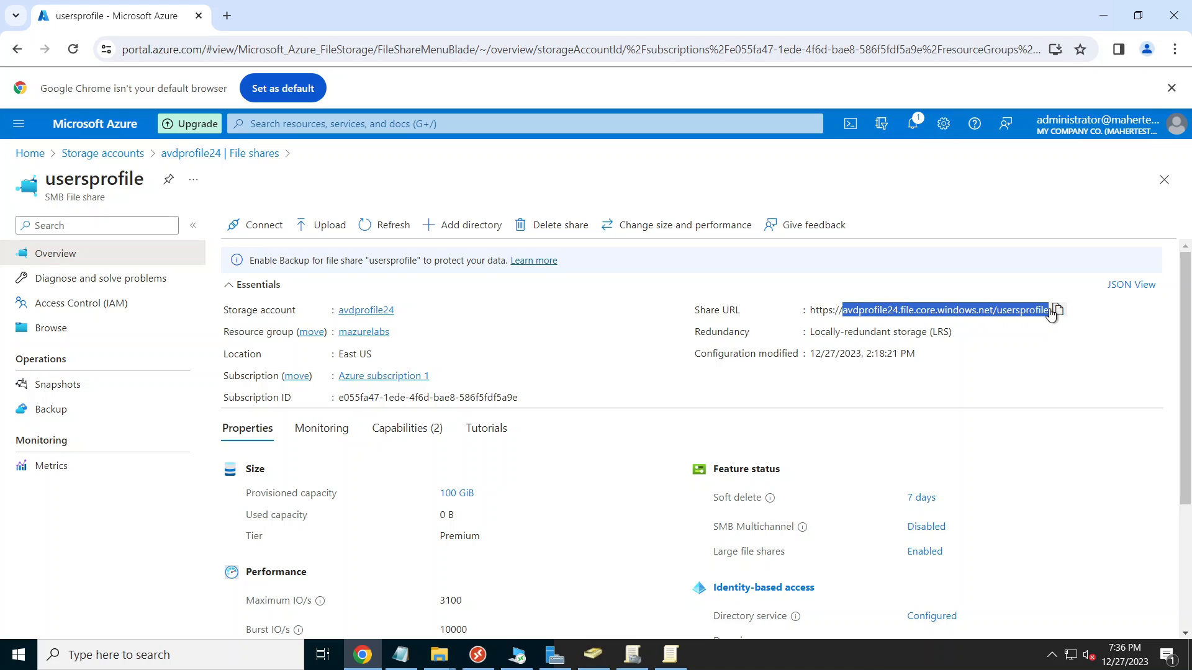
right_click(1019, 313)
click(948, 334)
Step: Copy the UNC path \\avdprofile24.file.core.windows.net\usersprofile\AVDprofiles from Notepad for the VHD Locations field
click(518, 655)
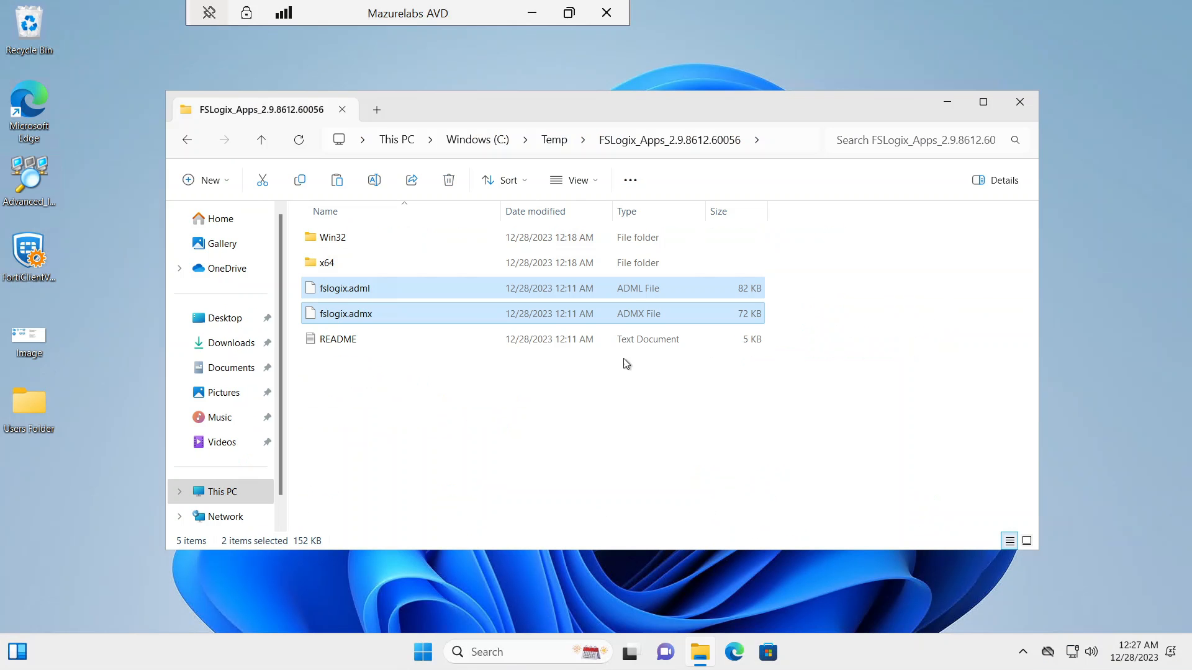
click(535, 10)
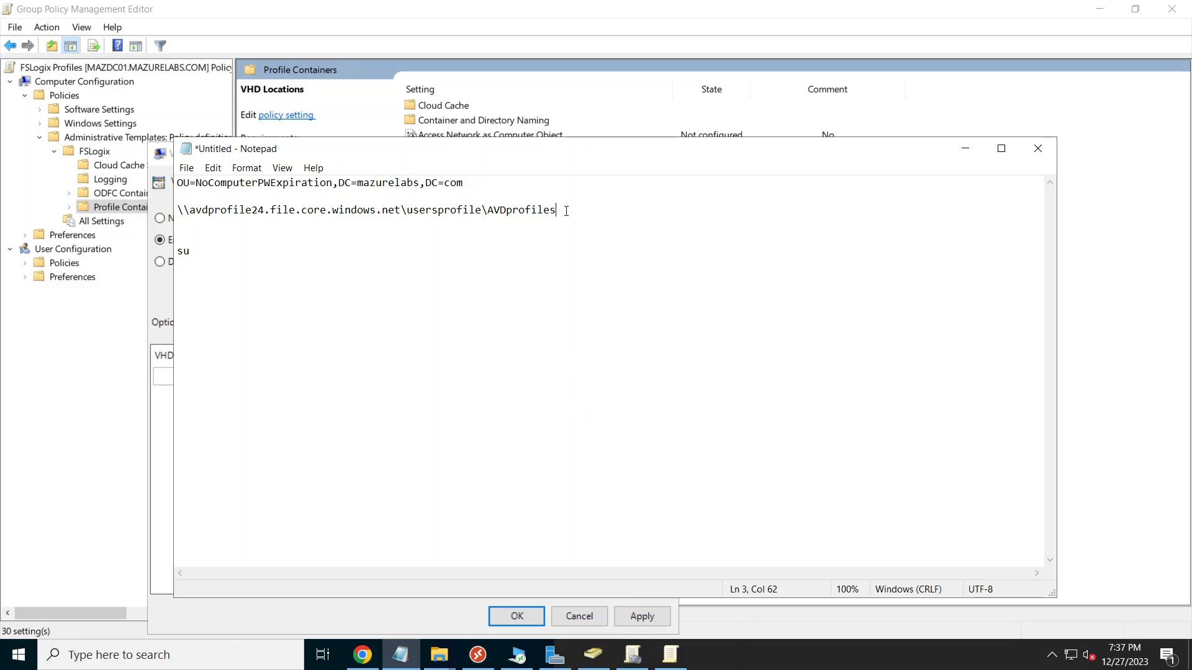
drag(566, 211, 179, 205)
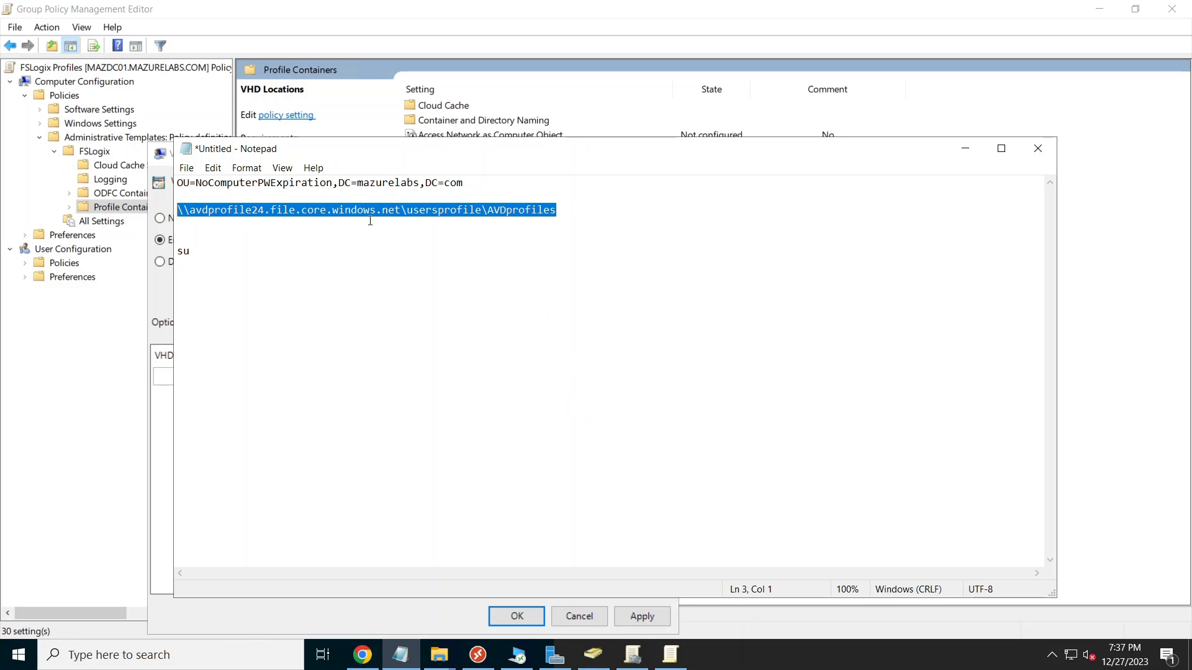
right_click(451, 216)
click(494, 261)
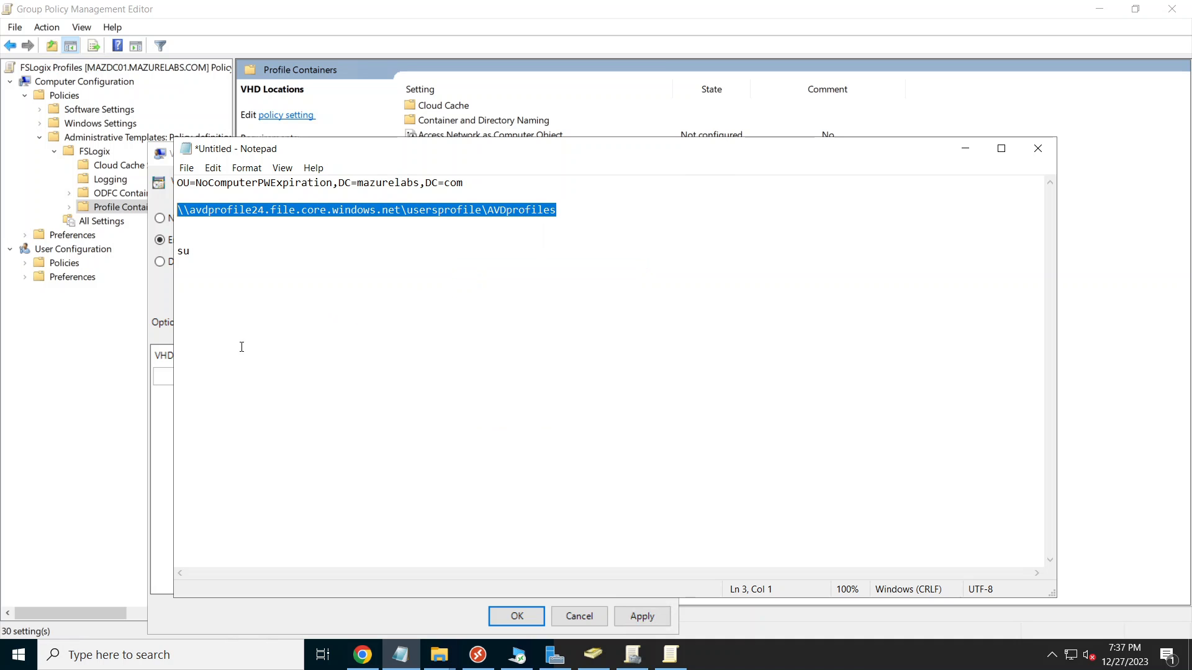
click(167, 379)
right_click(167, 379)
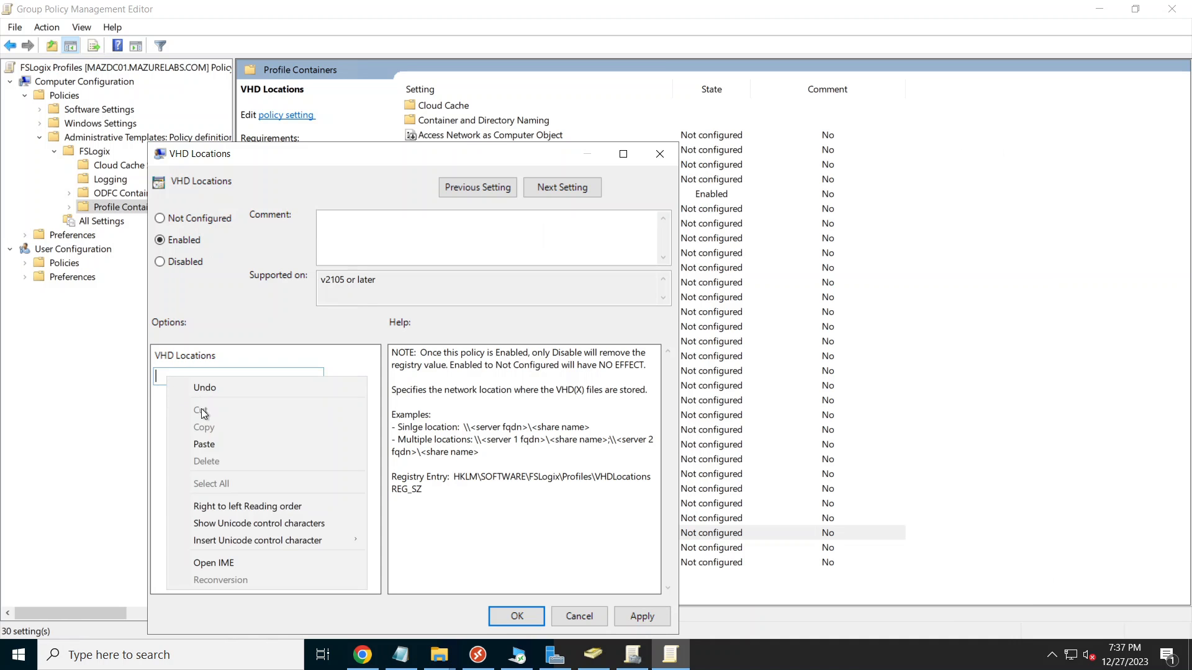
Step: Save VHD Locations with the pasted Azure share path and open the Size In MBs policy
click(217, 446)
click(517, 617)
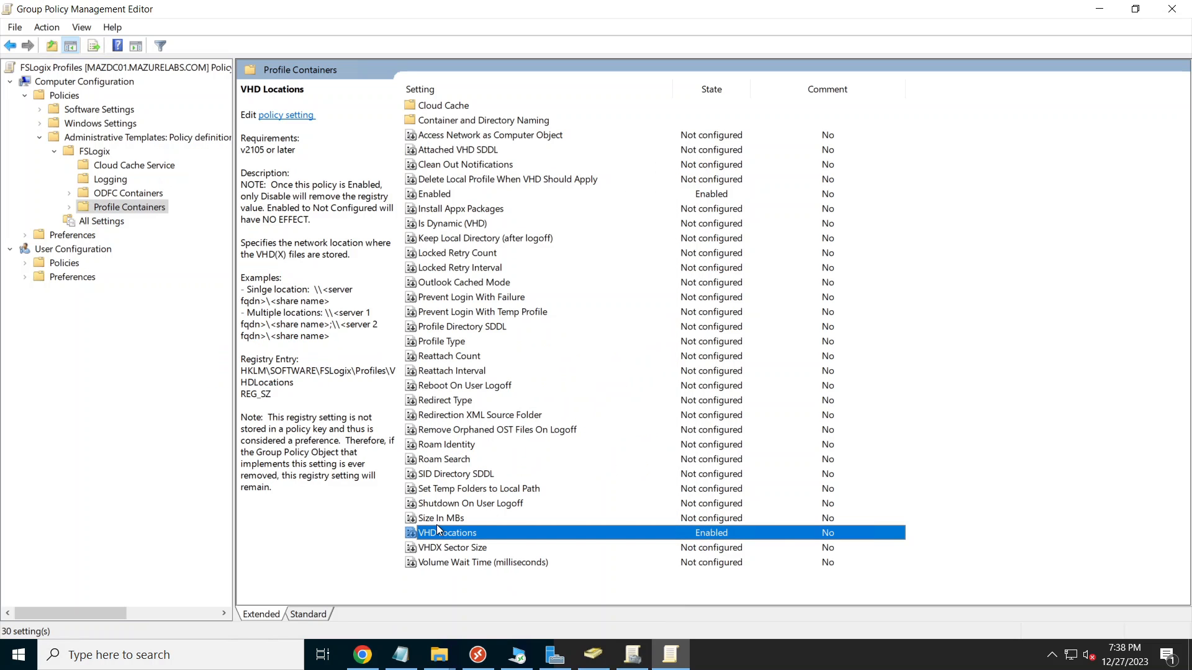
double_click(464, 519)
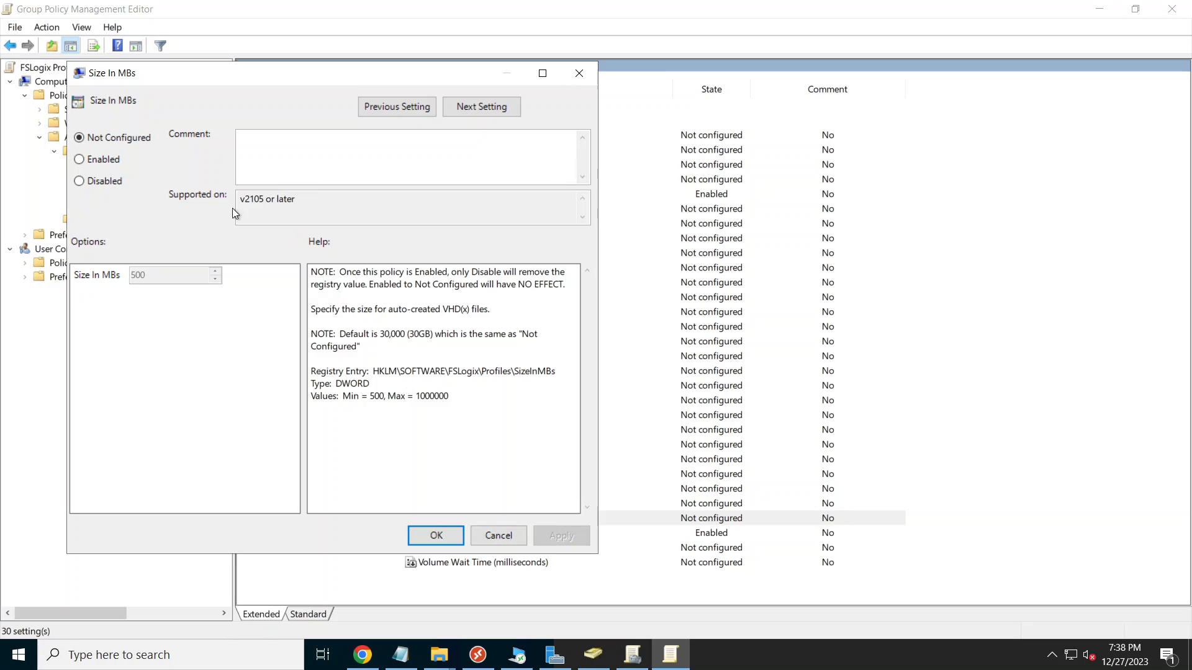
Step: Enable Size In MBs with a 30000 MB profile disk size and apply it
click(99, 161)
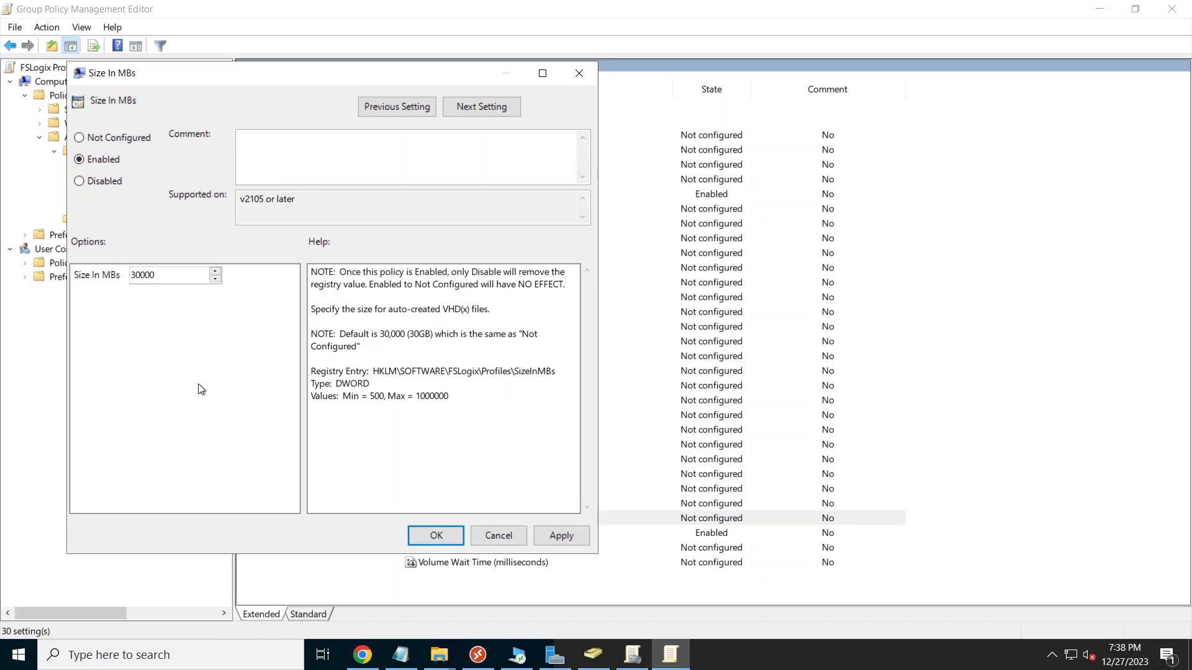
click(155, 282)
click(570, 543)
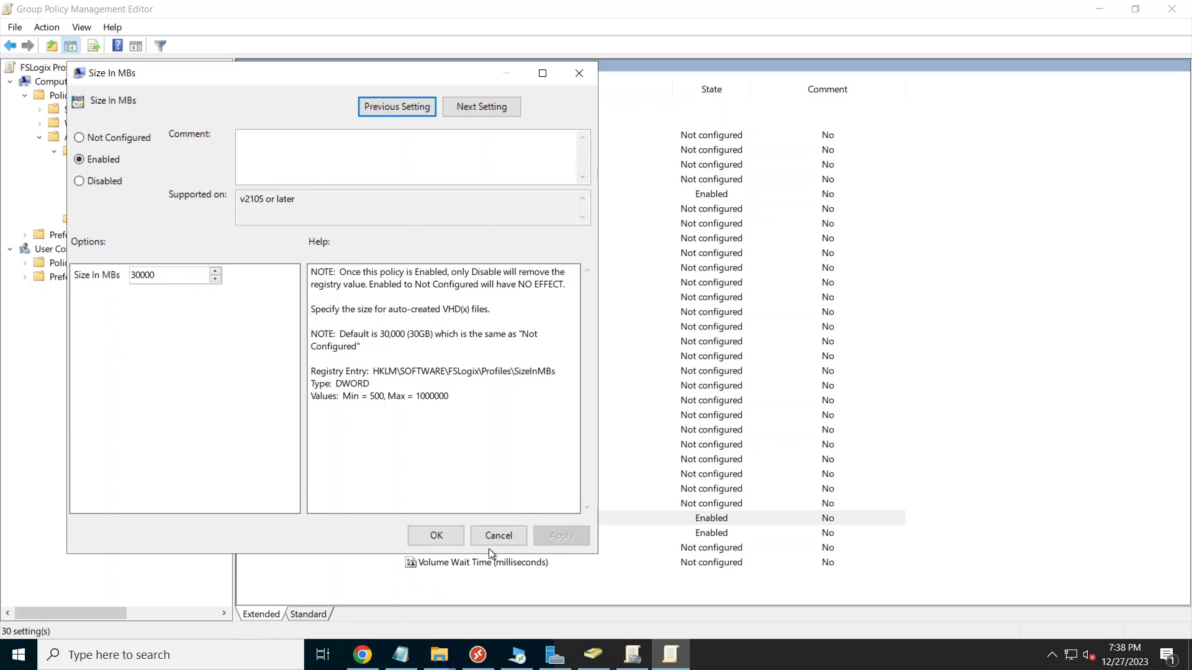
click(441, 538)
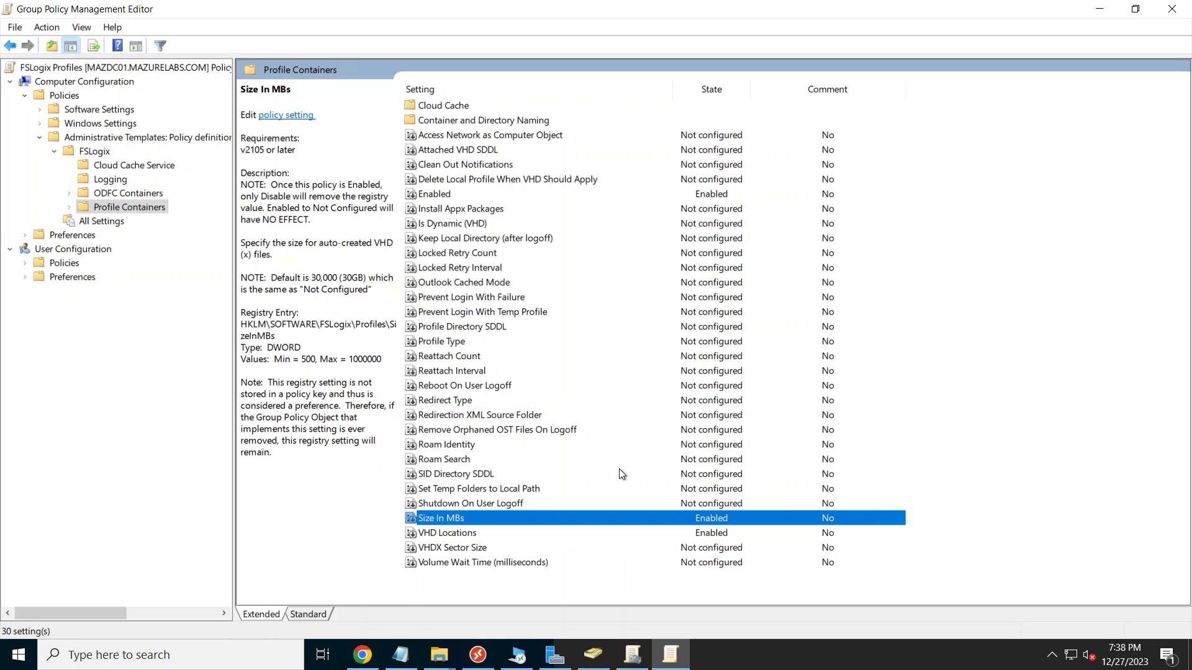
Step: Enable Delete Local Profile When VHD Should Apply and expand the Profile Containers folder
double_click(519, 180)
click(133, 182)
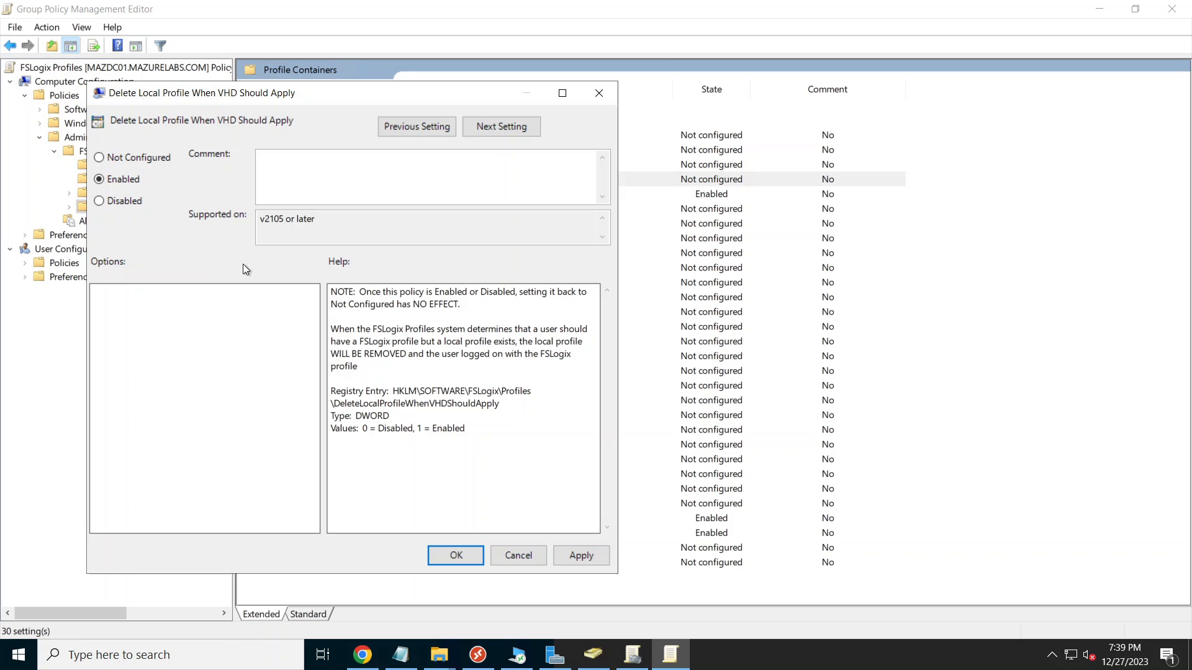
click(455, 555)
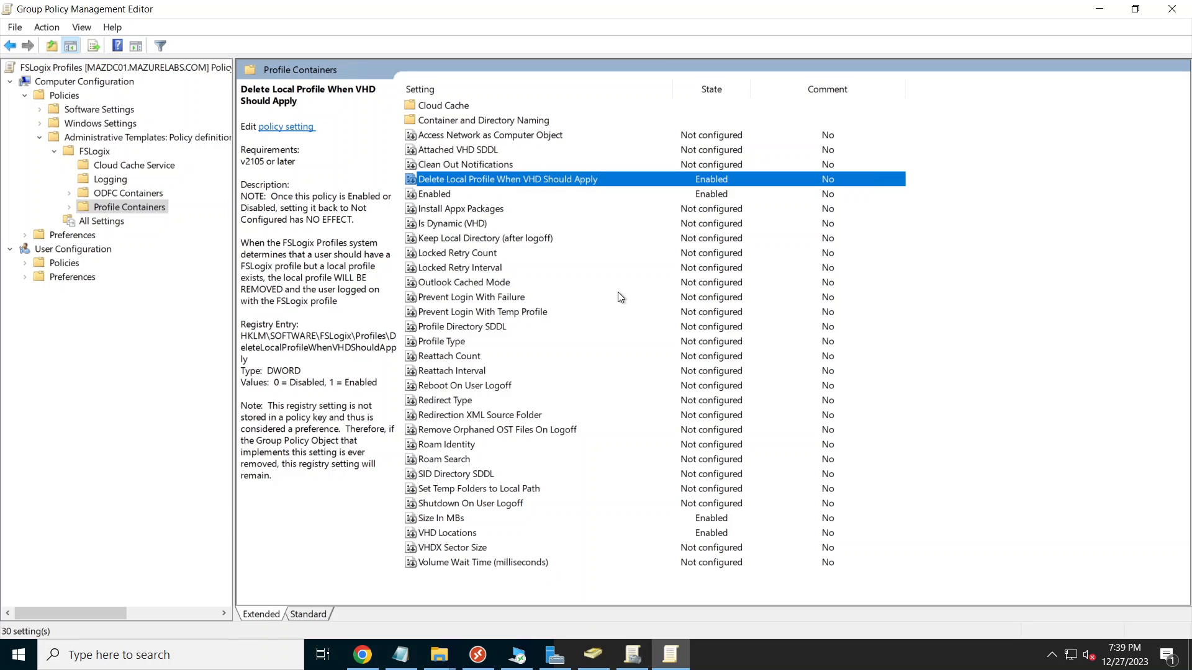
double_click(130, 207)
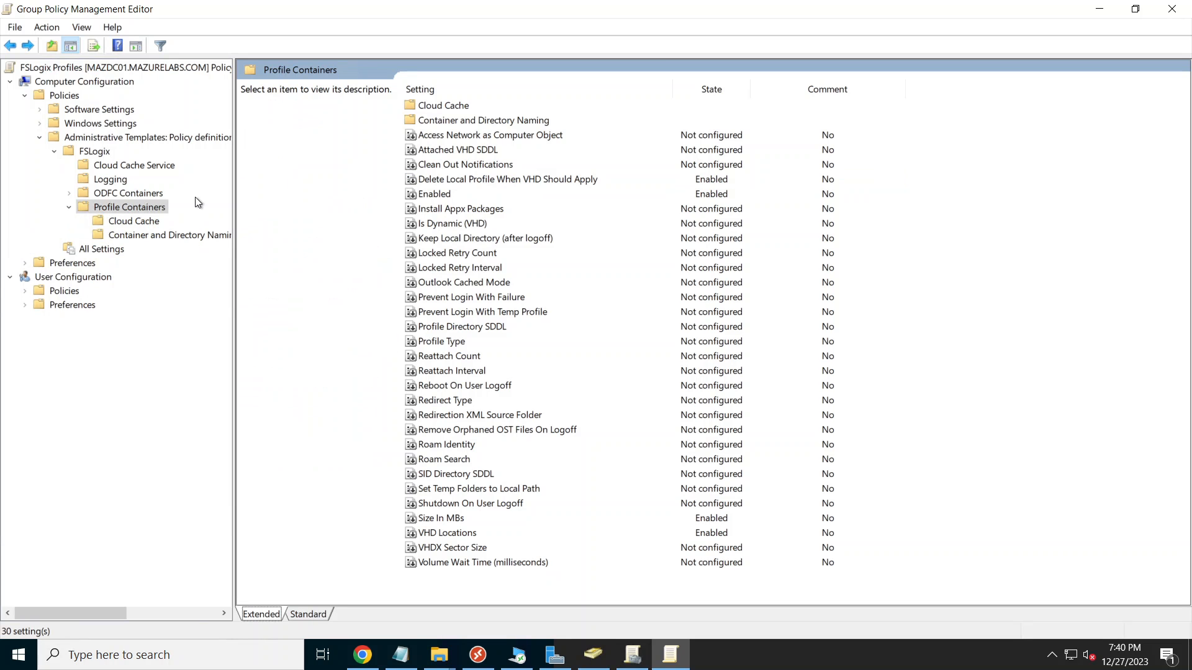
Step: Enable Flip Flop Profile Directory Name under Container and Directory Naming
click(162, 235)
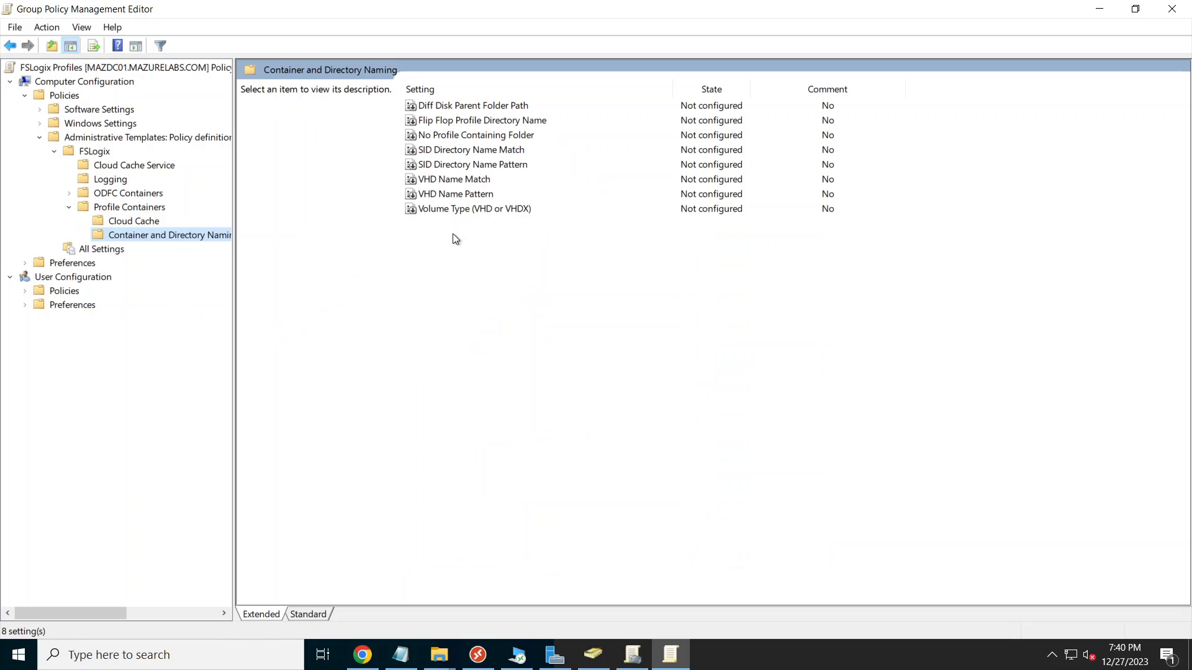
click(434, 248)
double_click(497, 120)
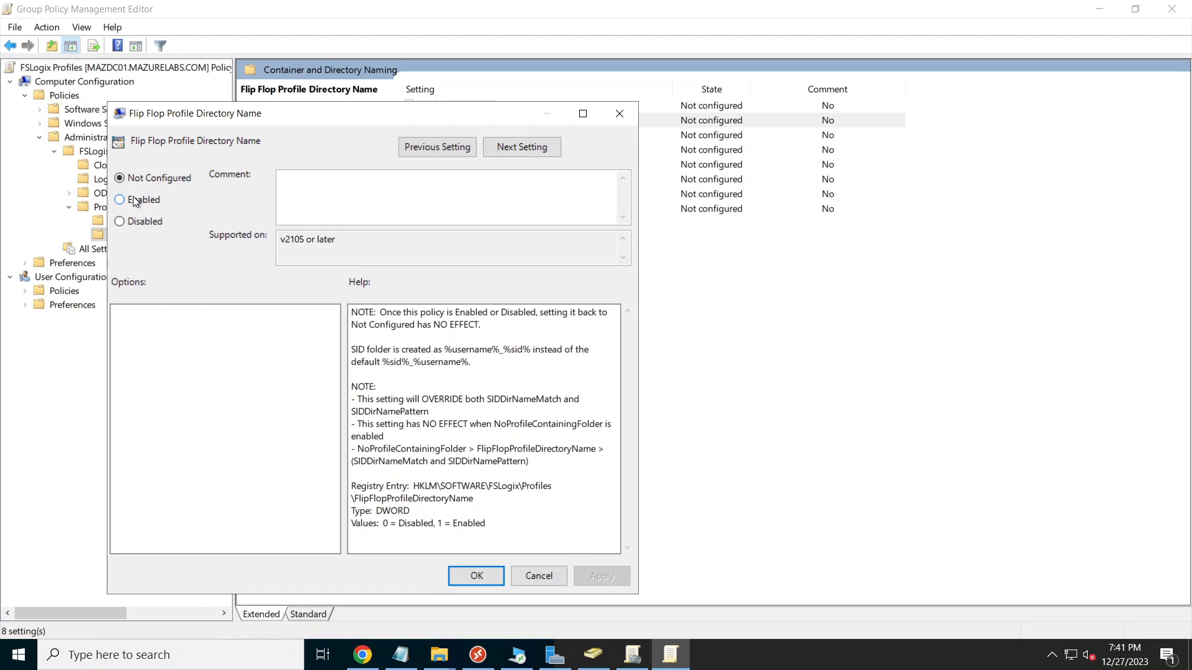
click(135, 200)
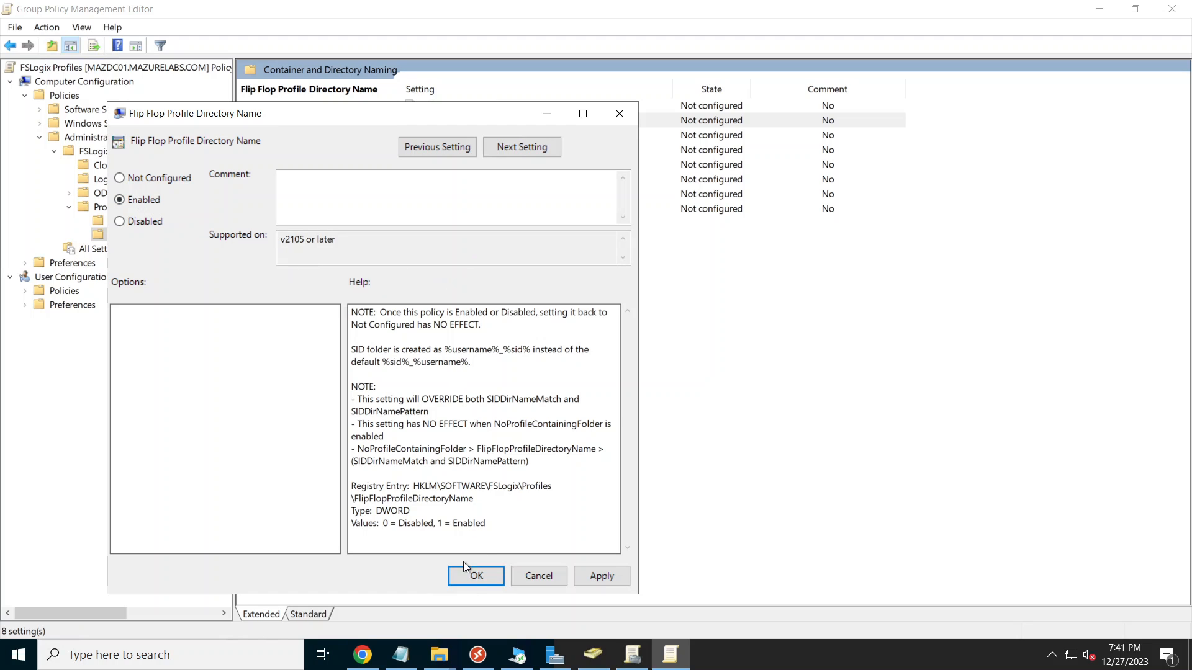
click(477, 576)
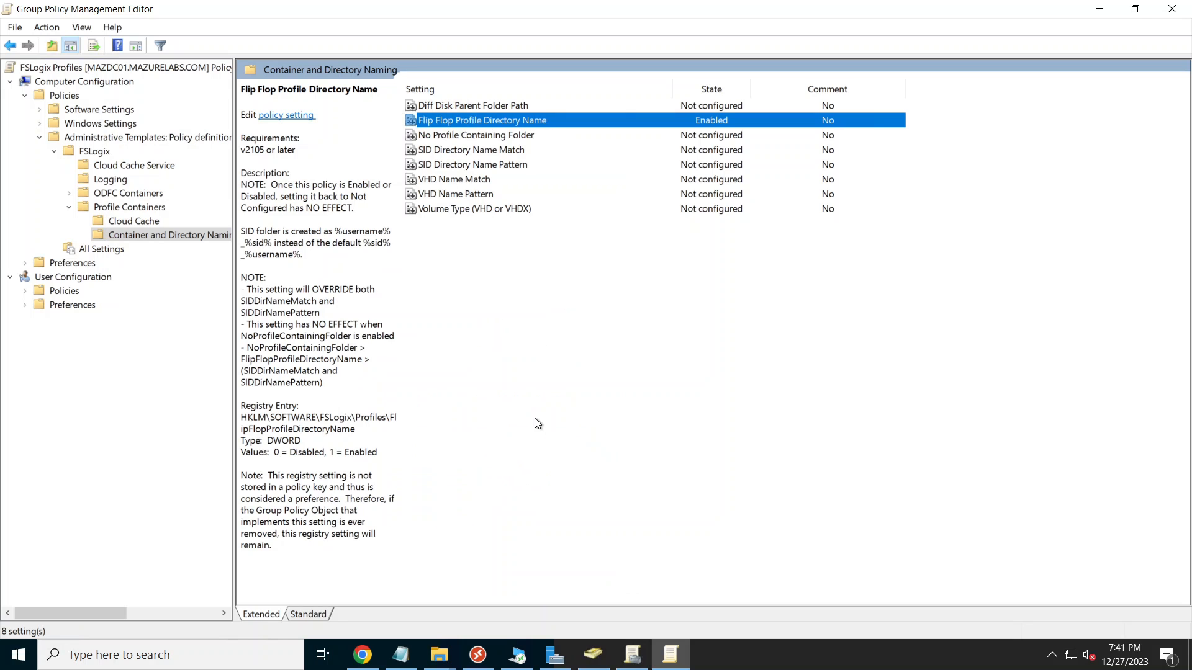
Step: Enable the Volume Type policy with VHDX selected, then return to Group Policy Management
click(509, 210)
double_click(524, 209)
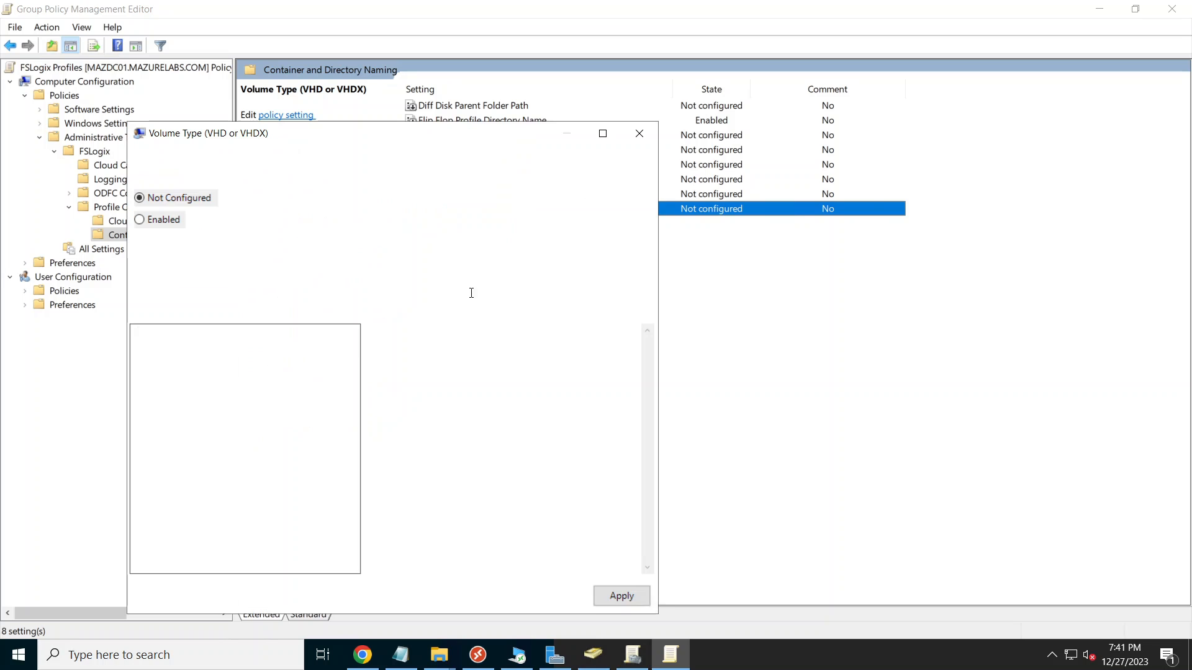
click(166, 221)
click(175, 336)
click(176, 366)
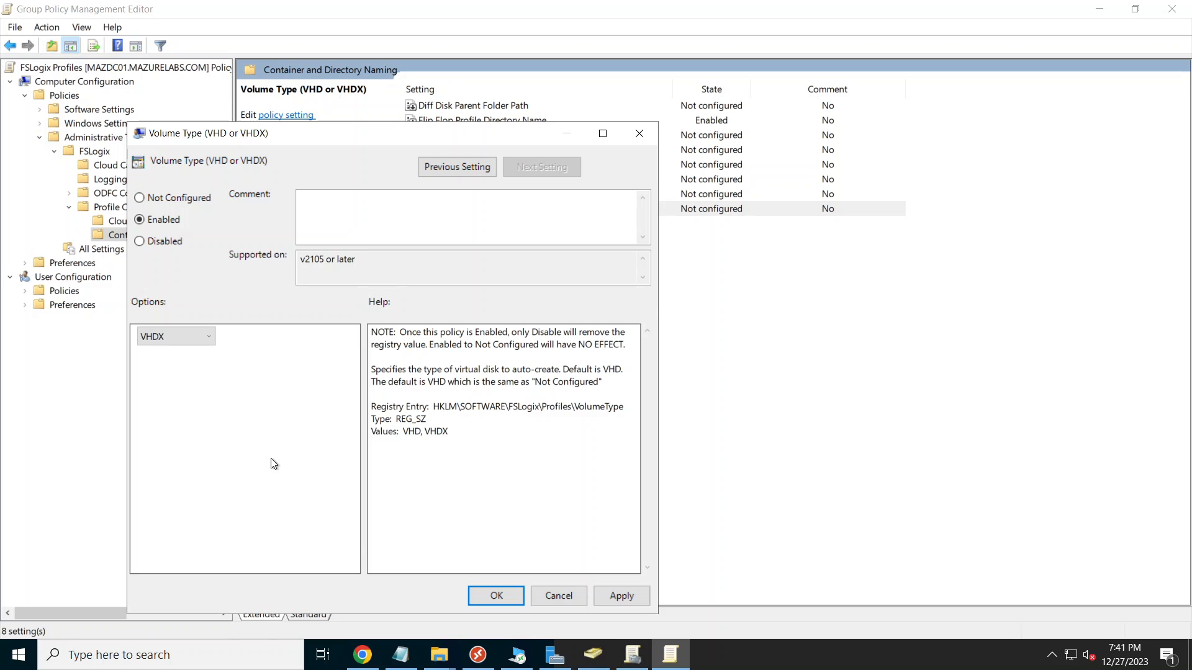
click(500, 595)
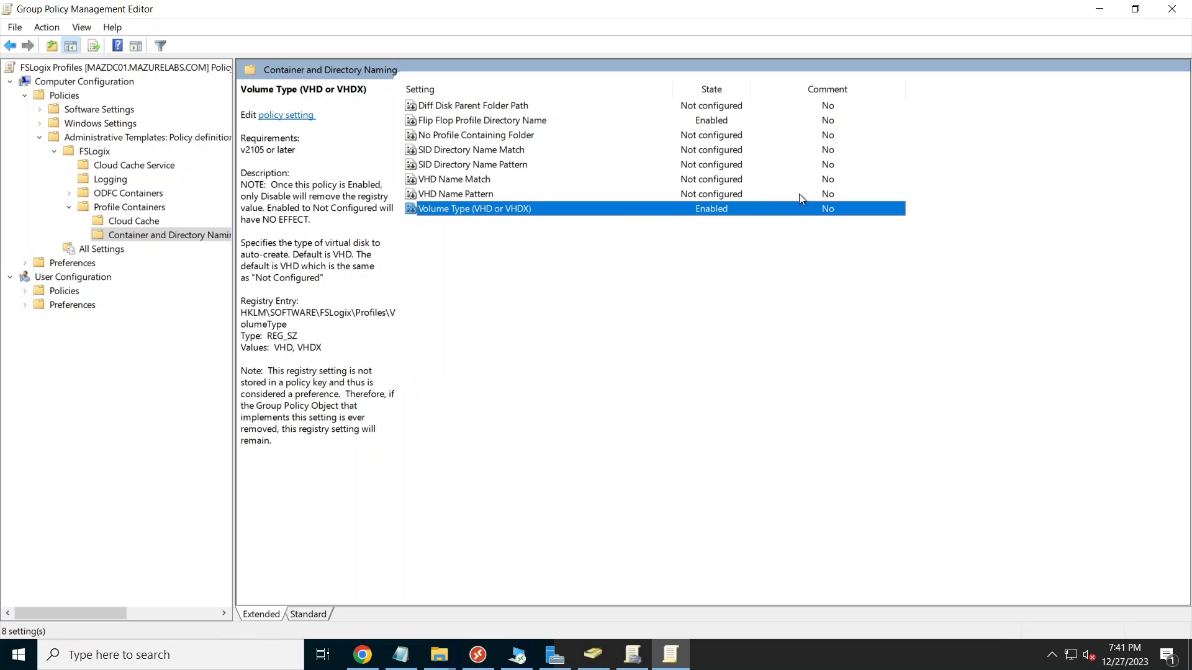
click(632, 652)
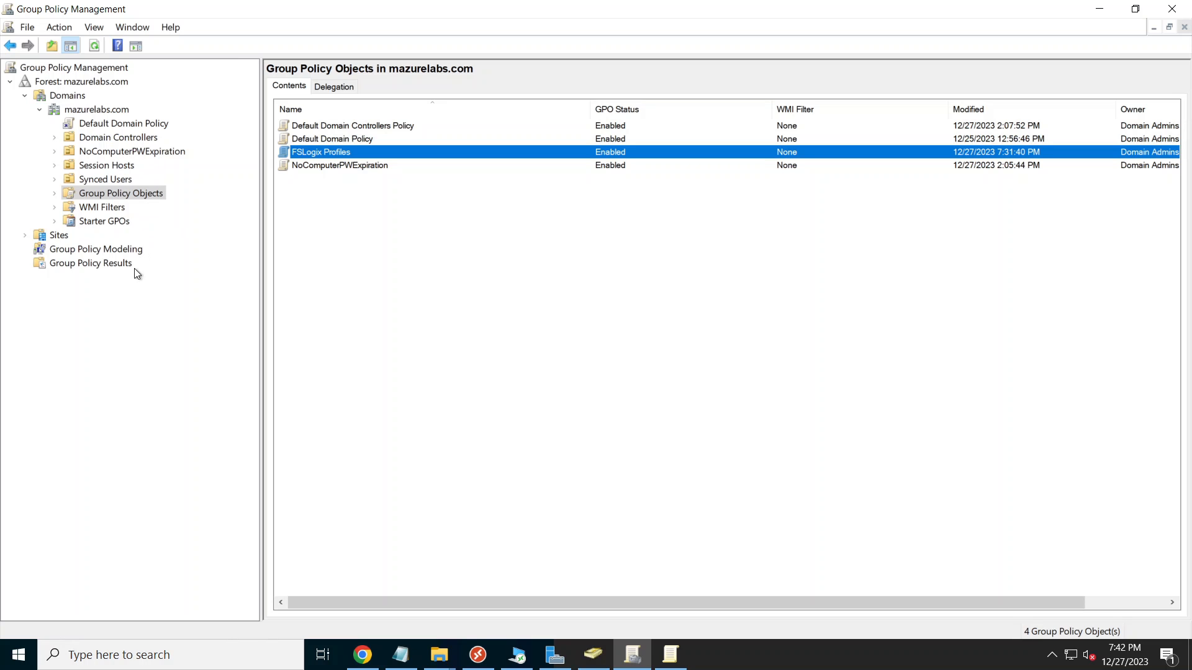
Step: Link the existing FSLogix Profiles GPO to the Session Hosts OU, then switch to the AVD remote session
click(118, 164)
right_click(118, 163)
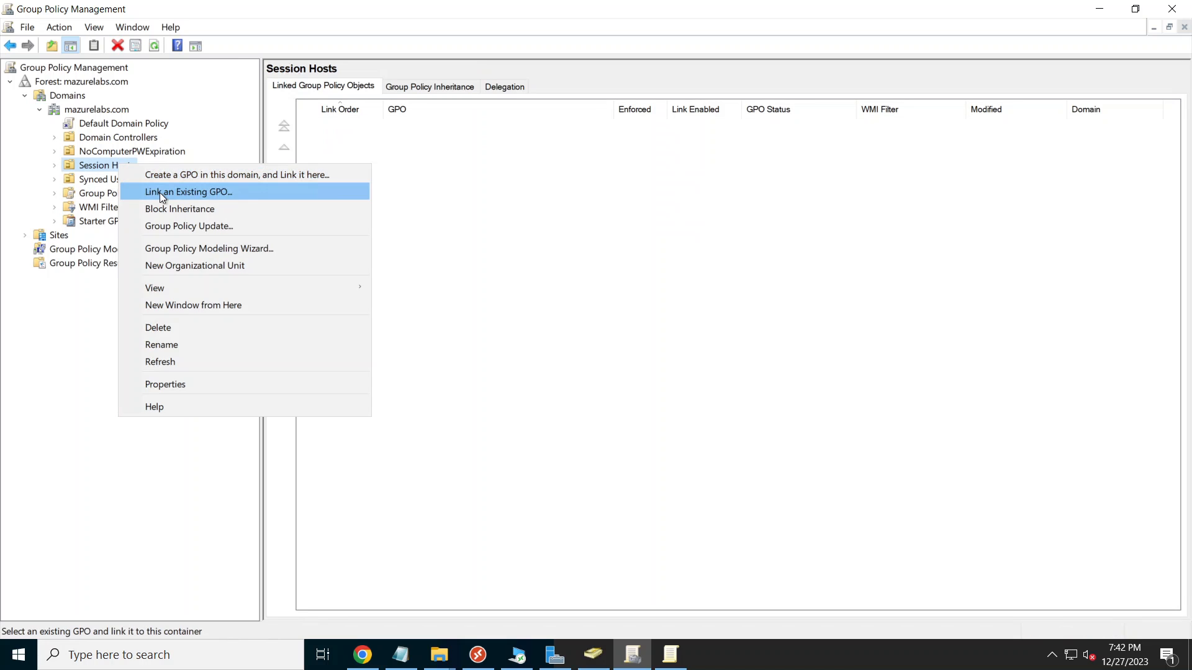
click(159, 193)
click(472, 302)
click(663, 460)
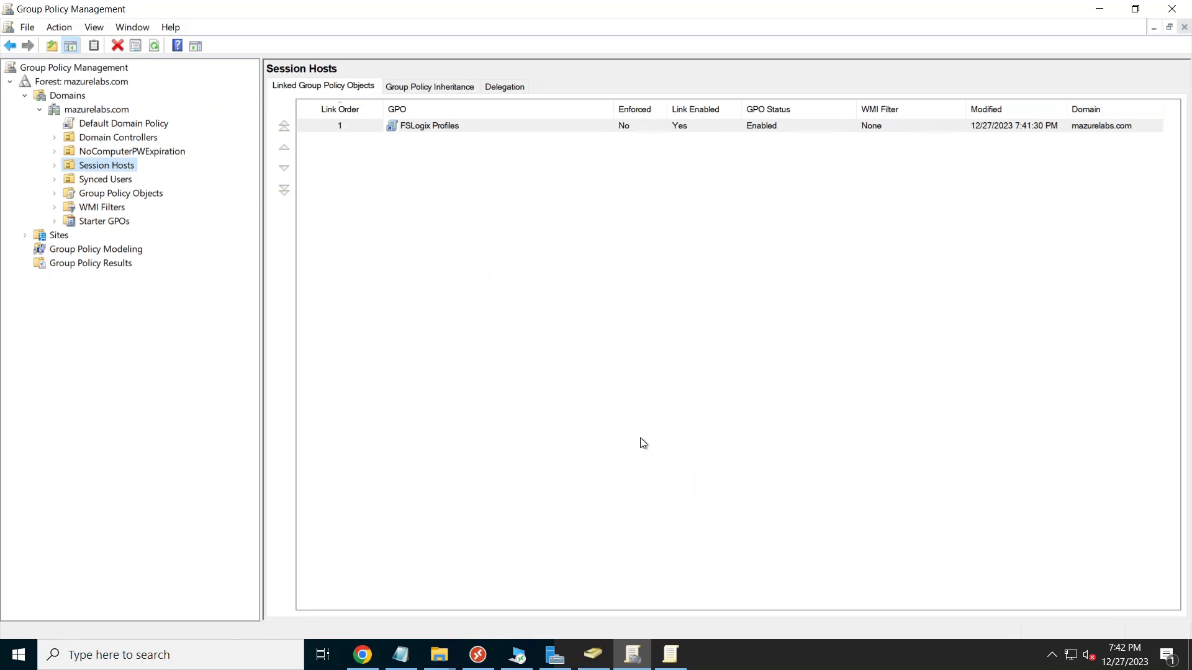
click(517, 653)
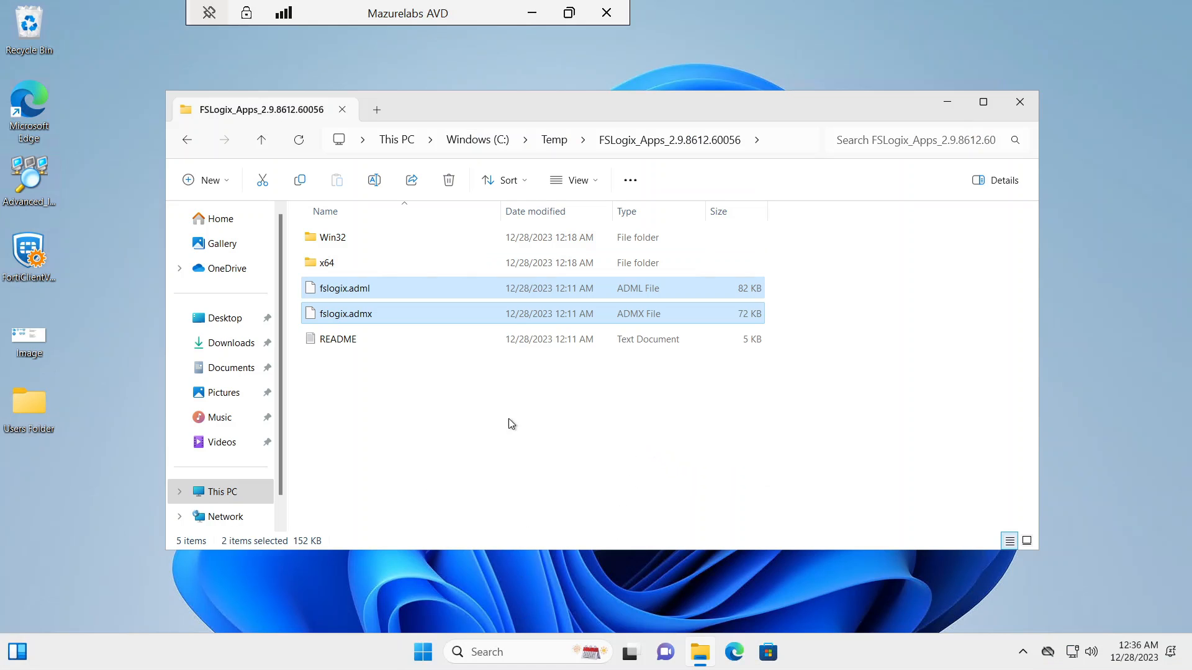
Step: Dismiss the widgets panel, connect to the Mazurelabs AVD desktop, then minimize the session
click(11, 657)
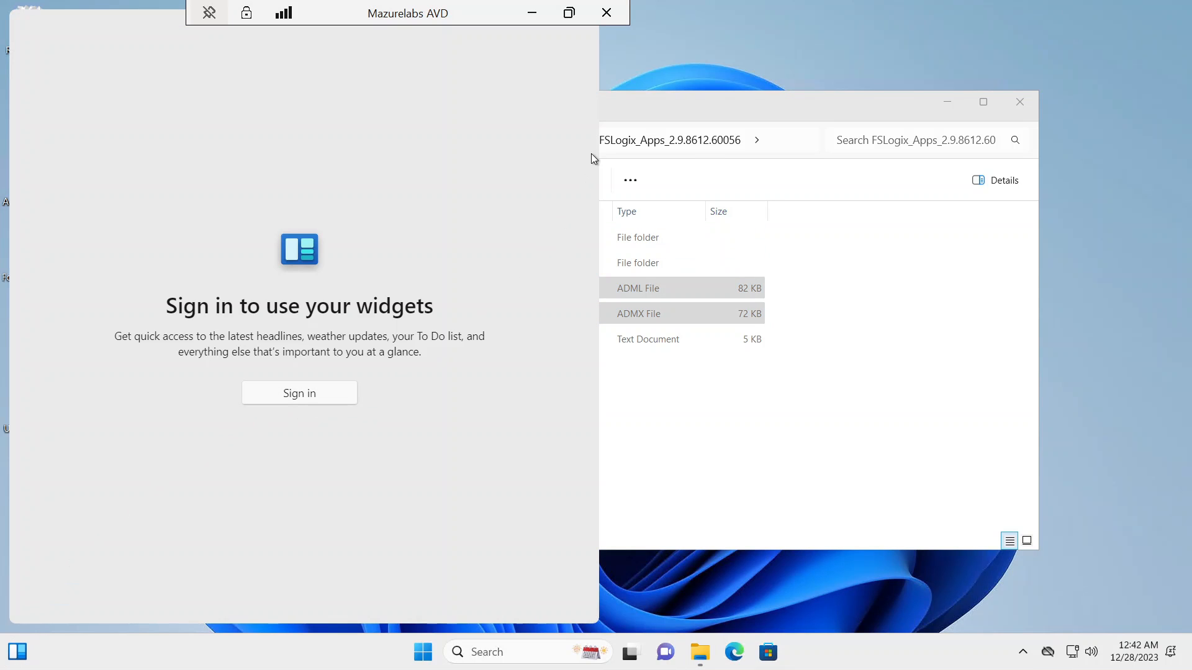
click(966, 497)
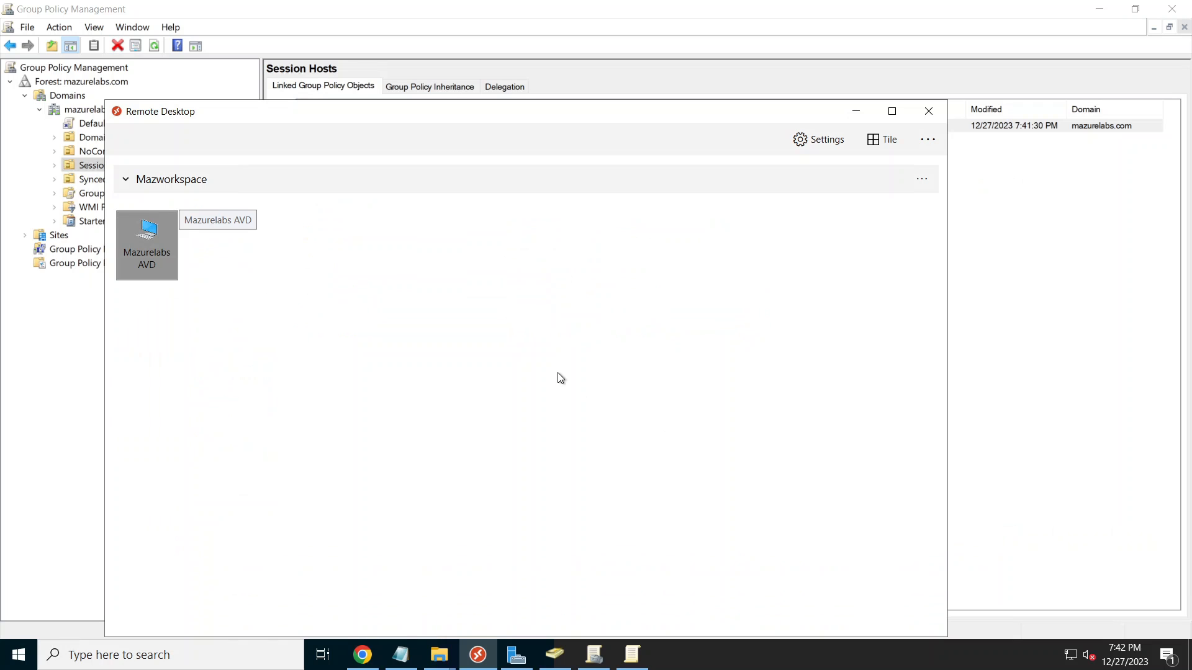
double_click(142, 239)
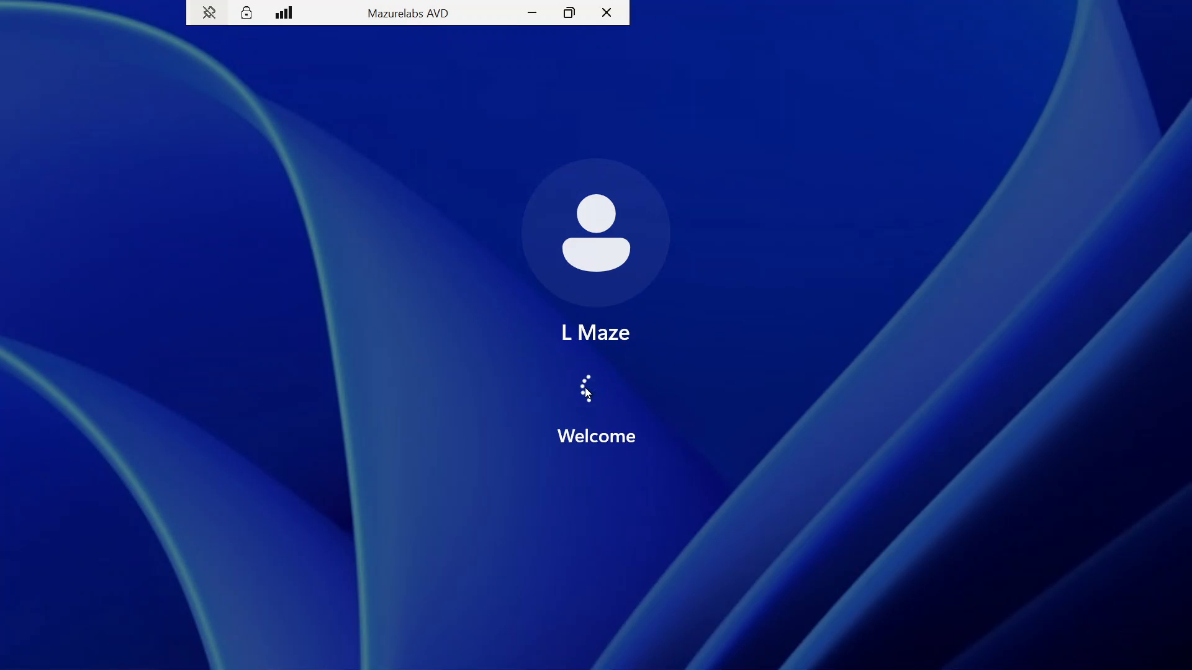
click(528, 9)
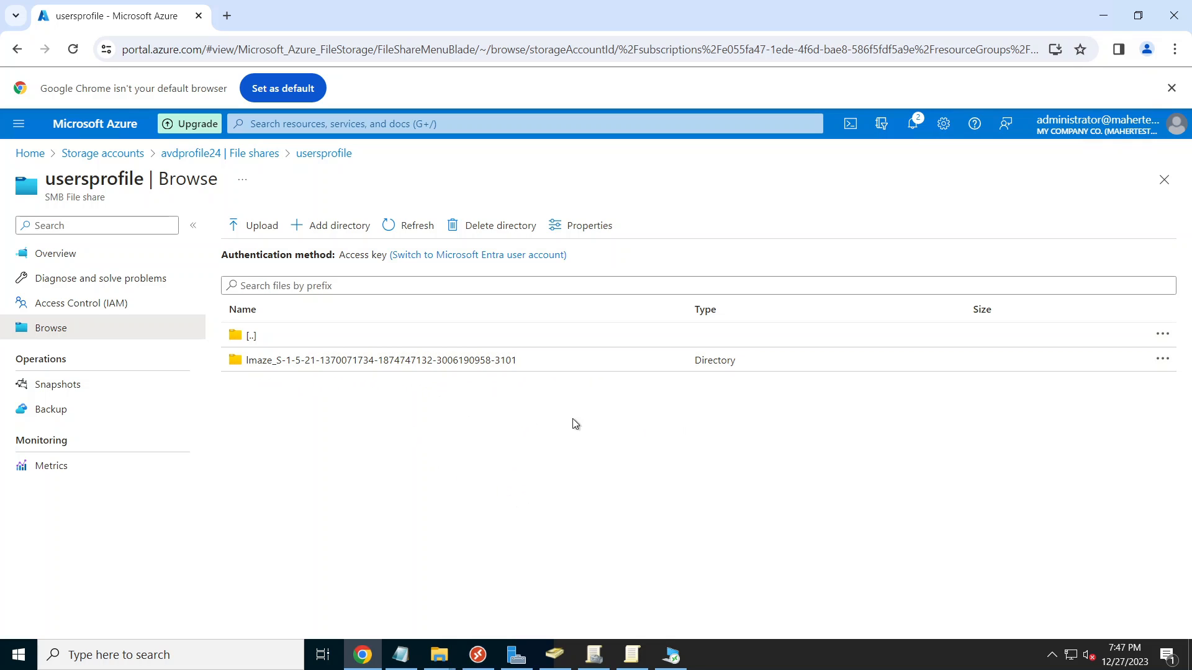
Step: Open the user's SID folder in the usersprofile share to see the 164 MiB VHDX, then return to AVD
click(425, 362)
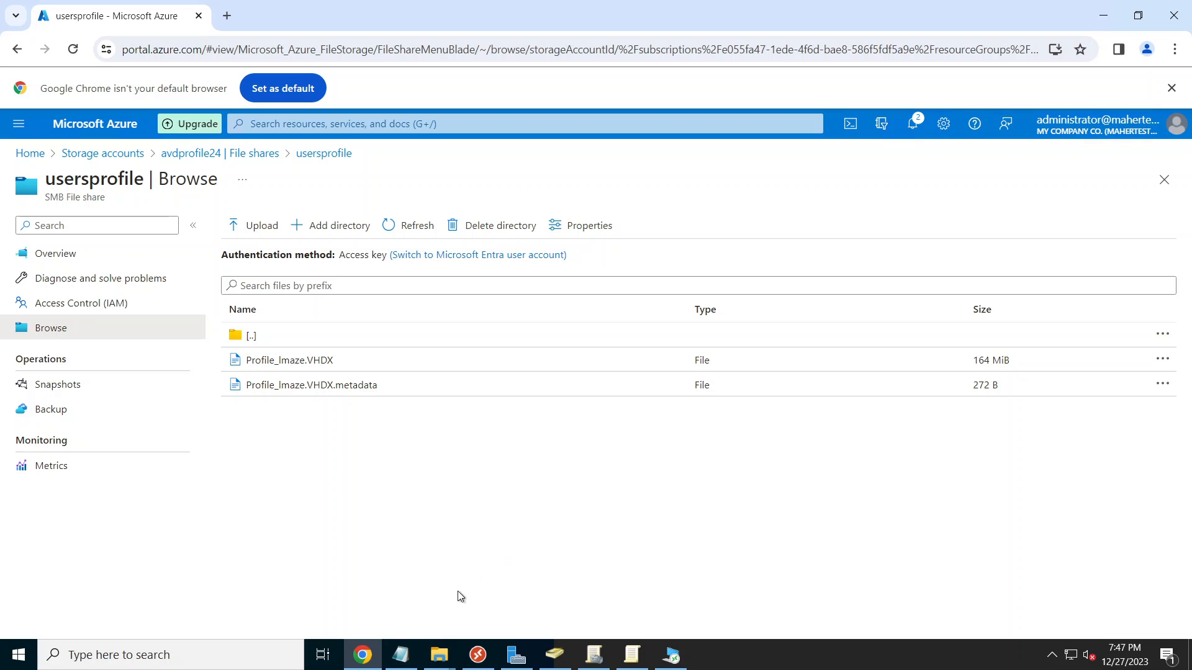
click(673, 656)
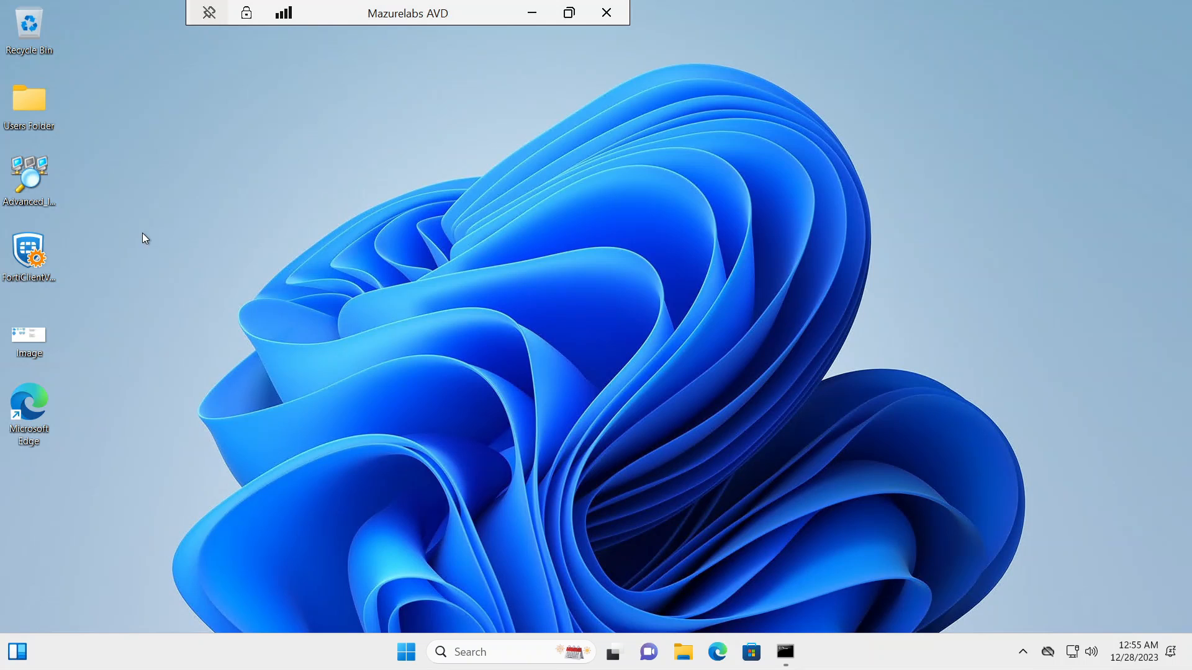
Step: Create a desktop folder named 'test folder' and open it
right_click(132, 219)
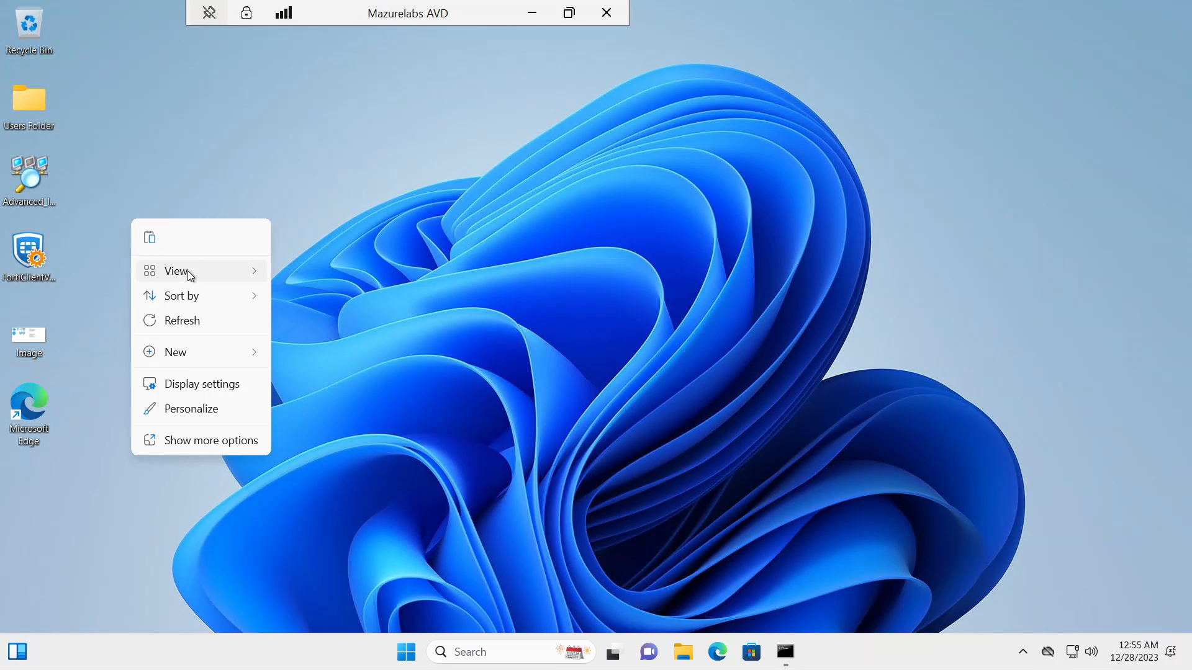
mouse_move(207, 353)
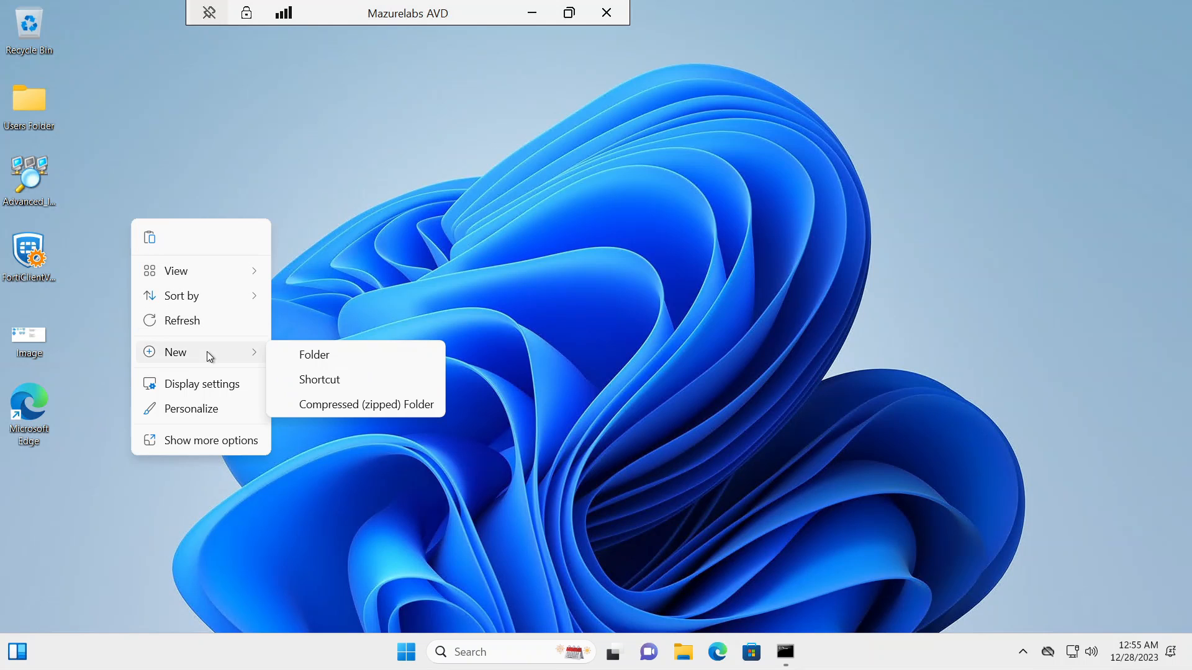
click(341, 359)
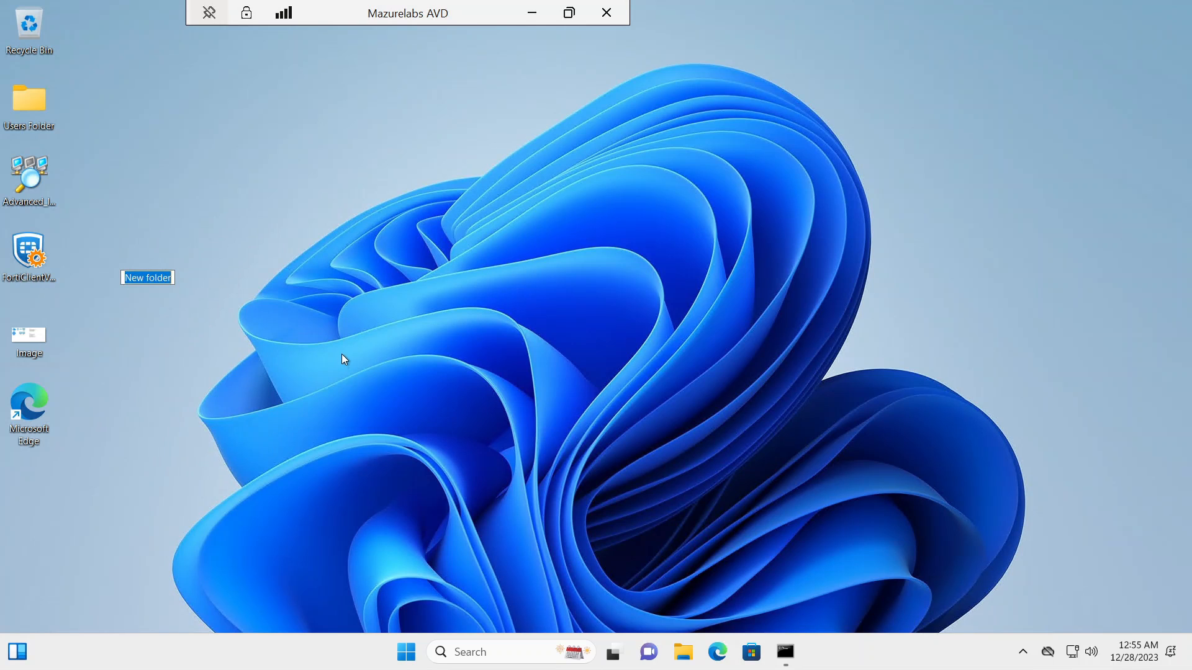
text(te)
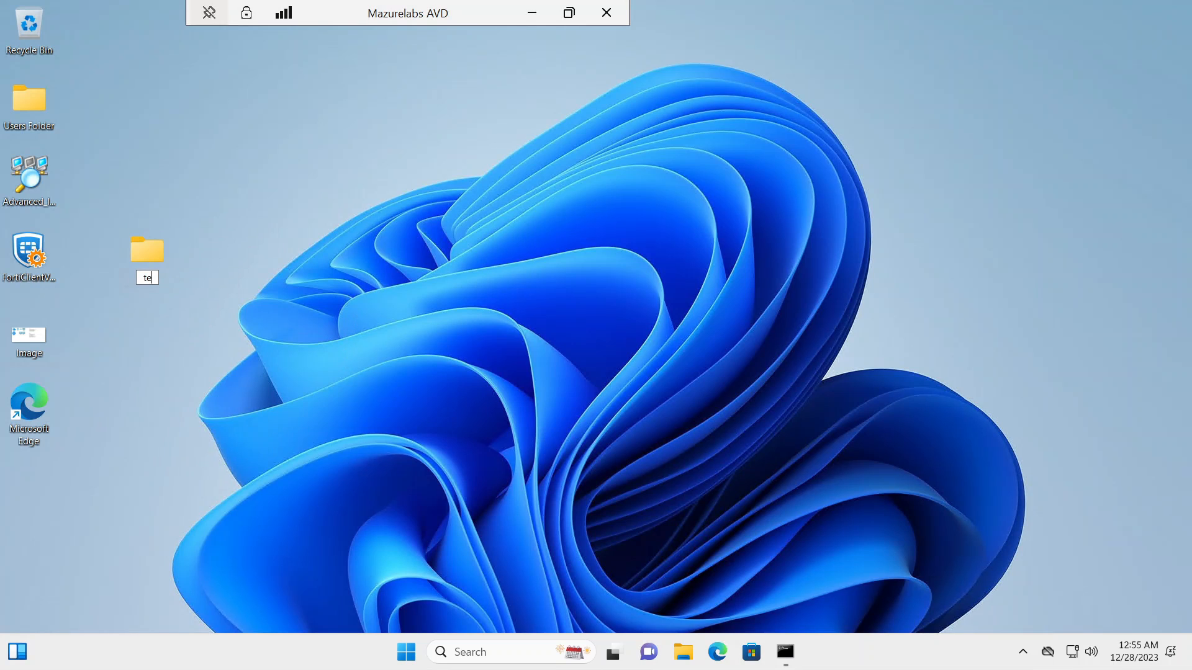
text(st folder)
key(Return)
mouse_move(40, 346)
mouse_down()
mouse_move(124, 274)
mouse_move(50, 326)
mouse_up()
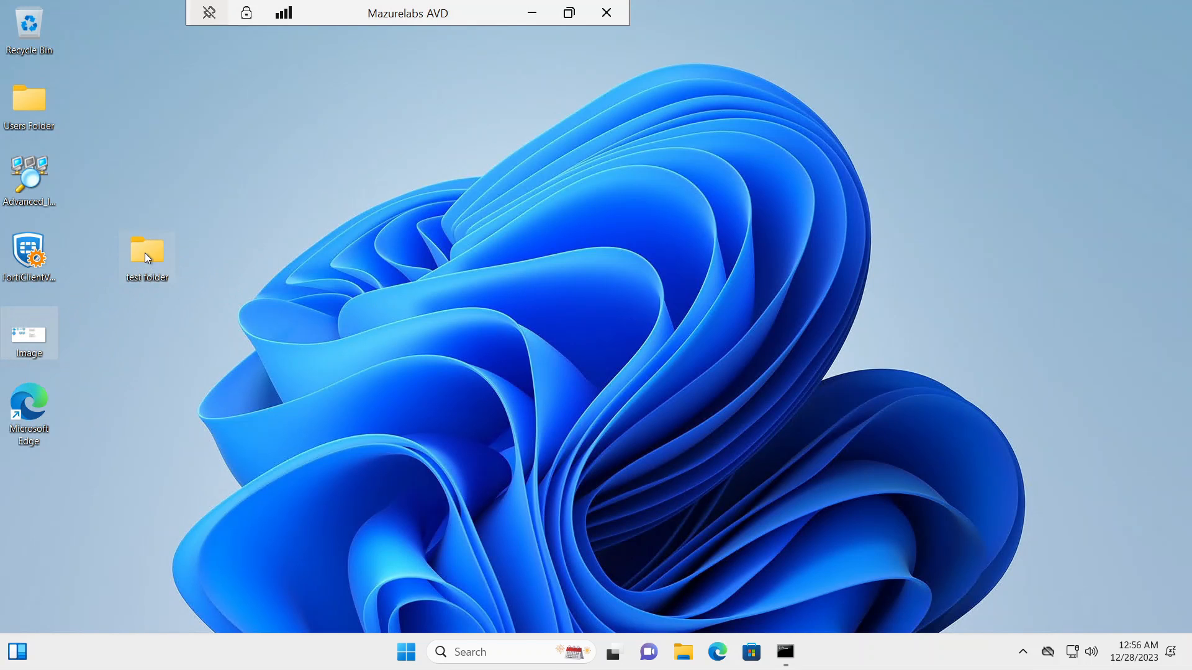
double_click(147, 255)
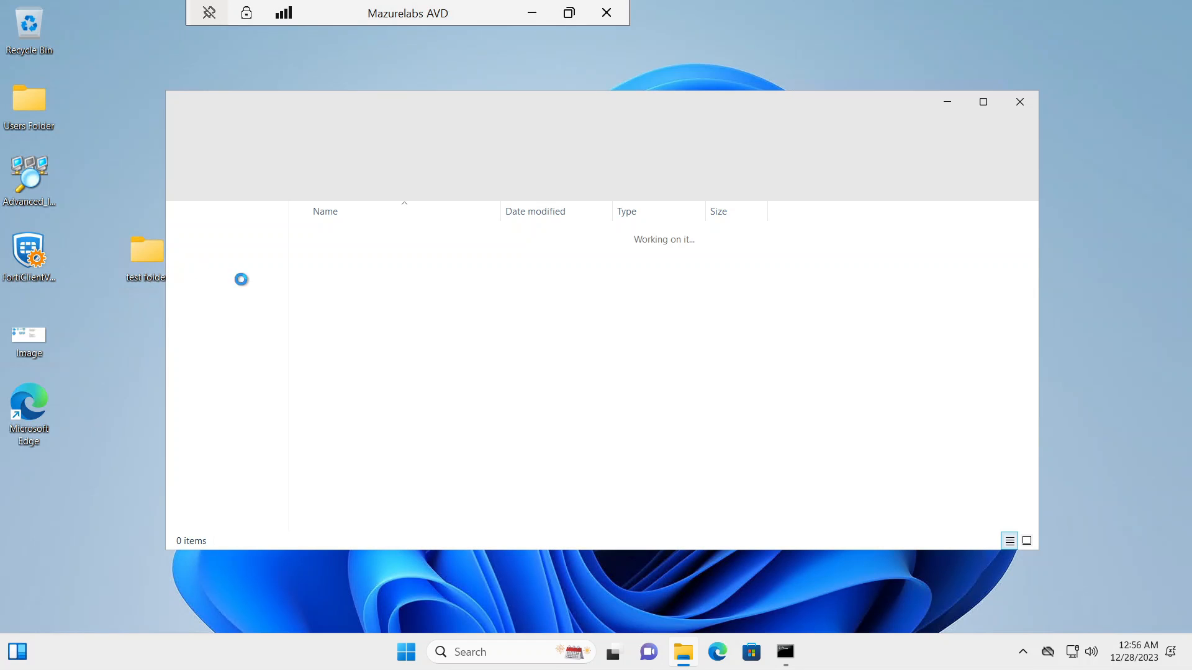
Step: Inside it, create a text document named 'test', add some text, save it, and close the folder
right_click(423, 322)
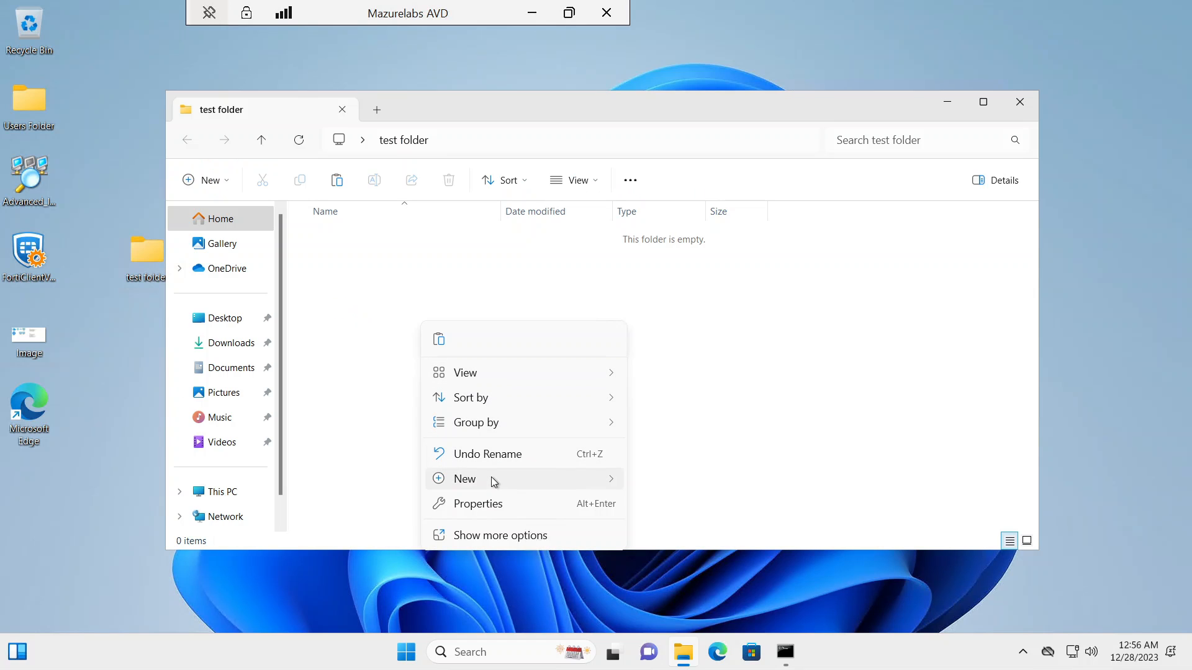
mouse_move(491, 477)
click(695, 559)
text(test)
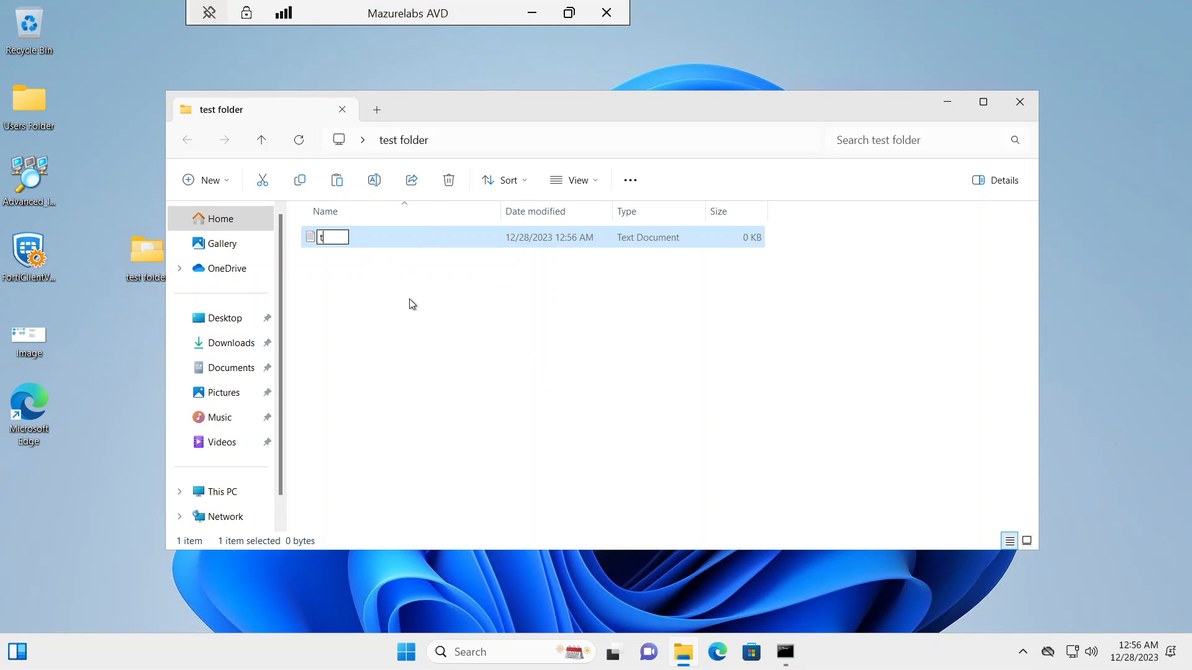
key(Return)
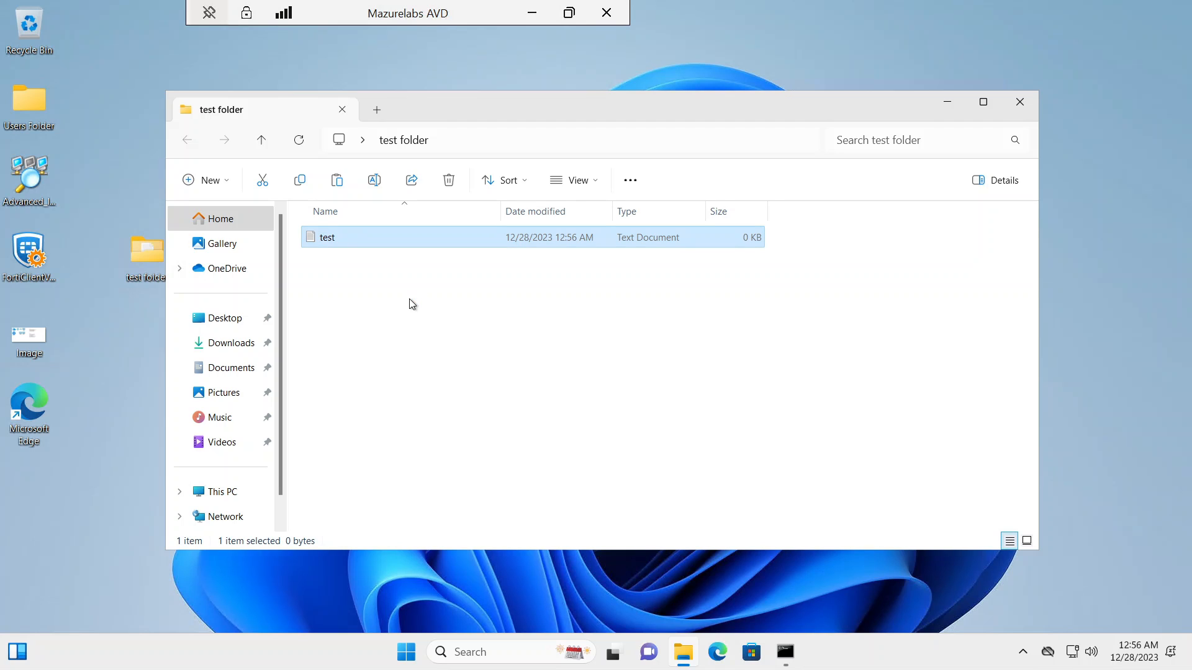
key(Return)
text(jk';k';k[])
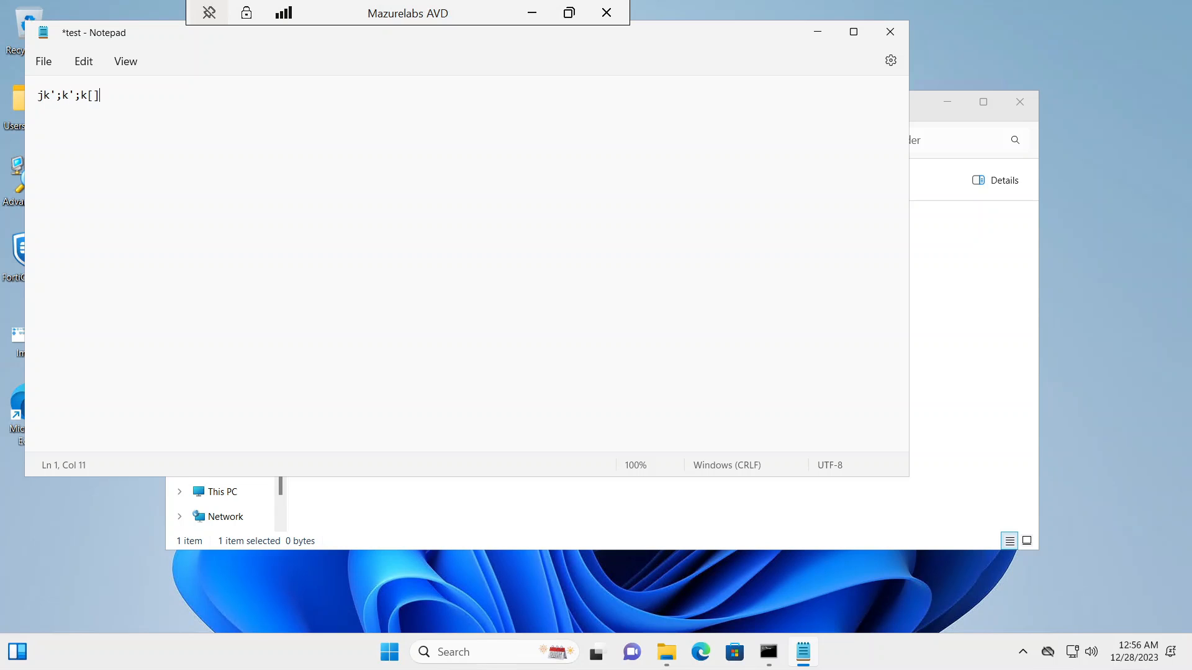
click(892, 31)
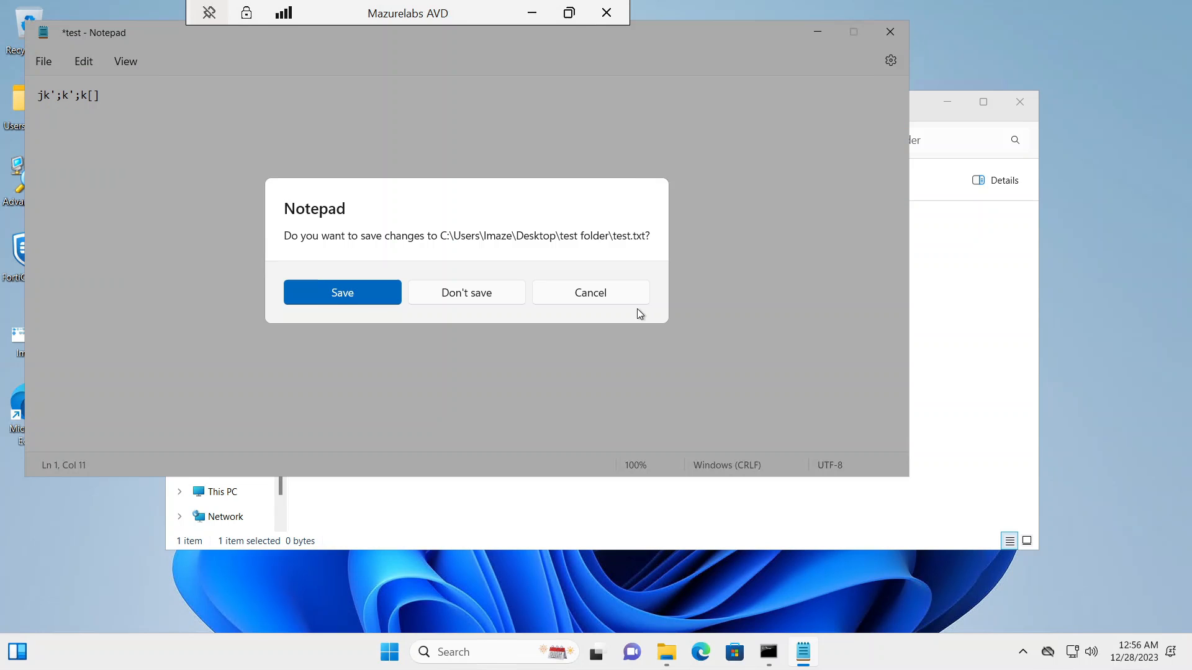
click(375, 298)
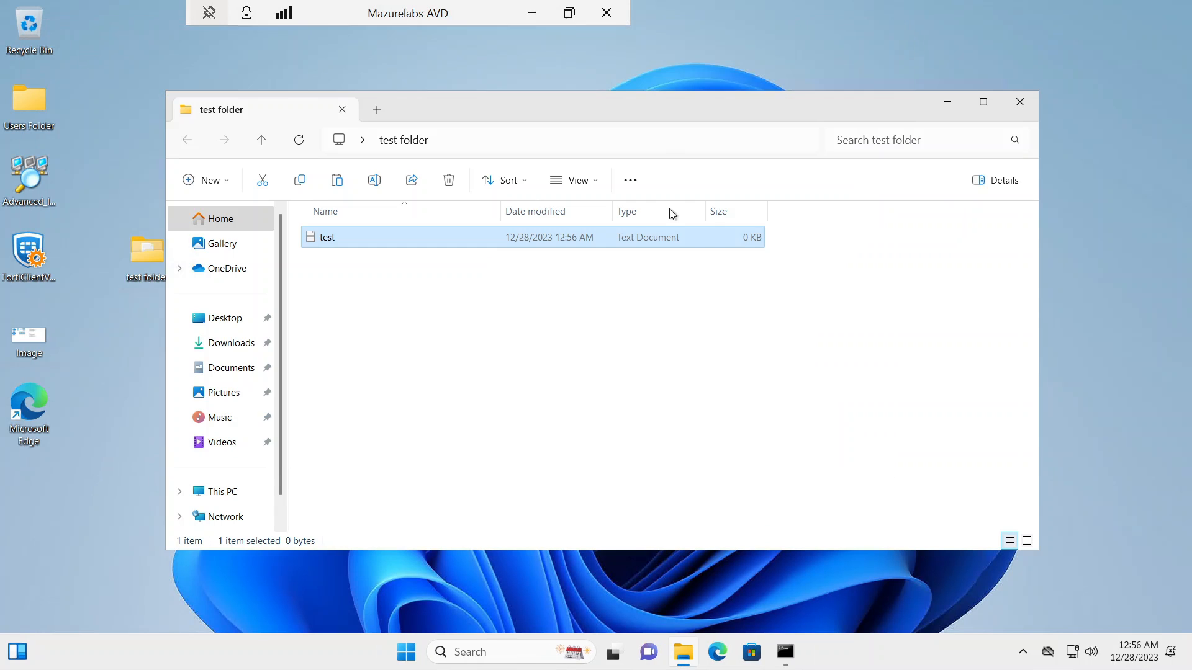
click(1019, 102)
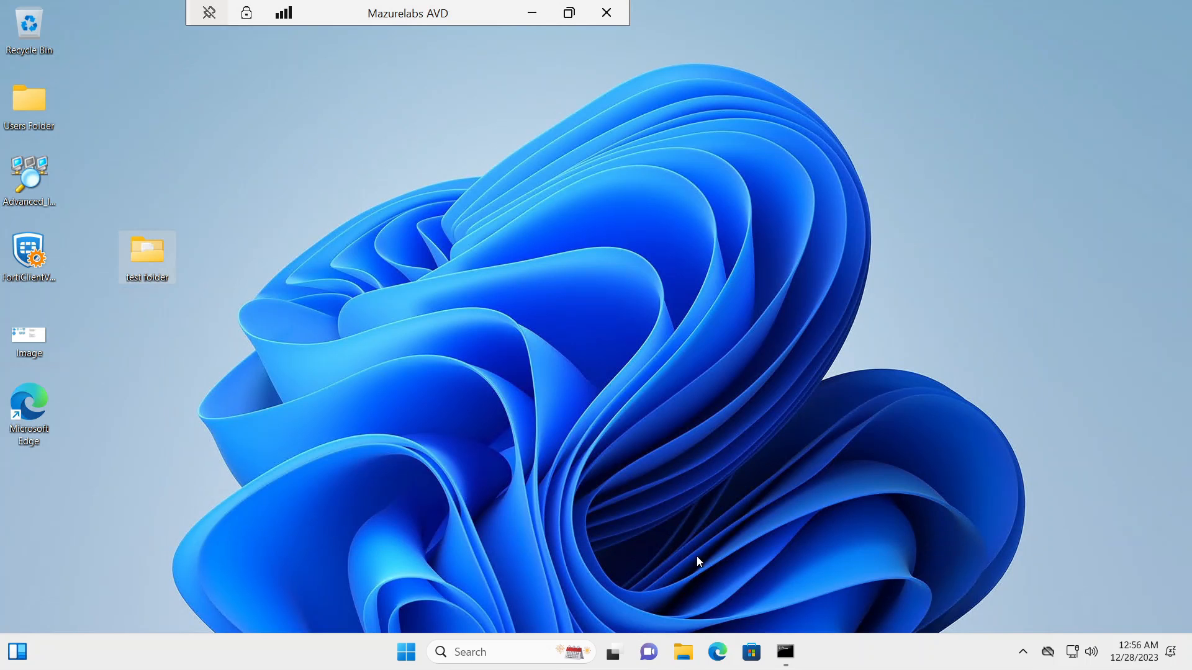
Step: Run hostname in Command Prompt to confirm host mazhost-0, then minimize the remote session
click(785, 652)
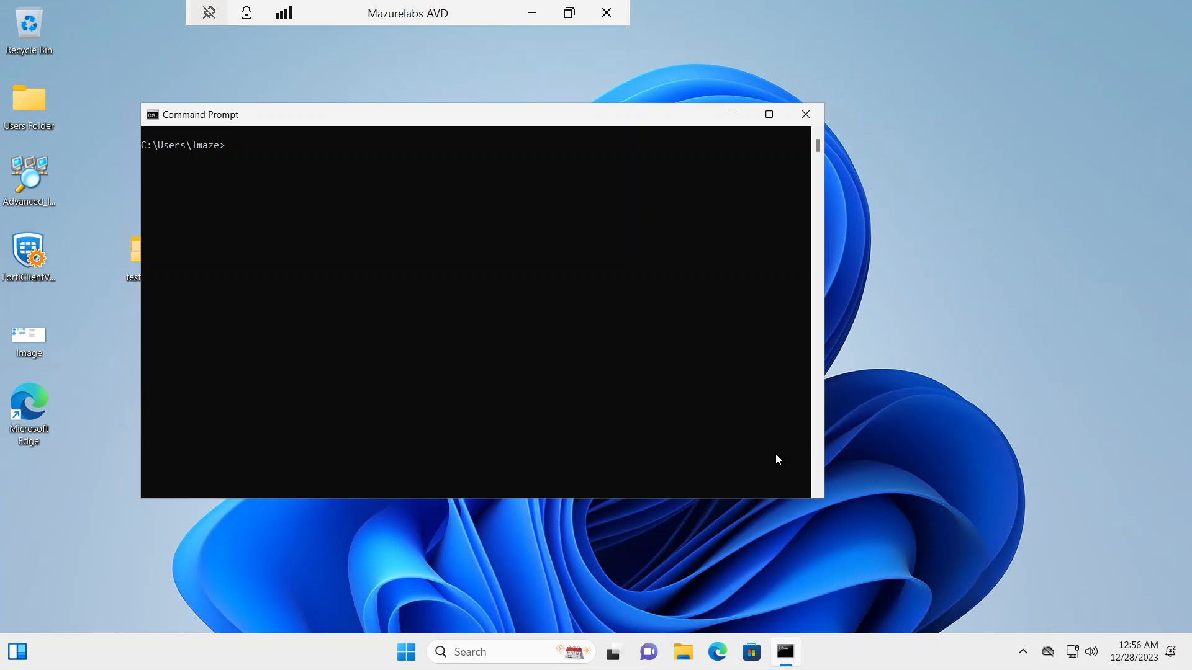
text(hostname)
key(Return)
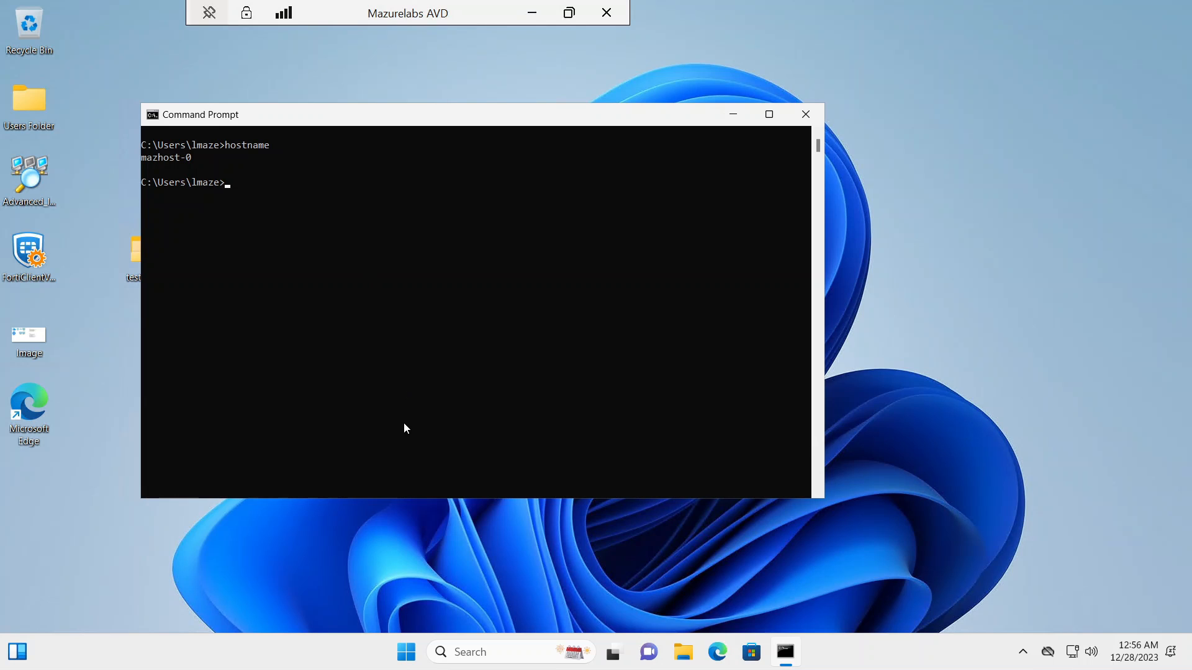
click(535, 13)
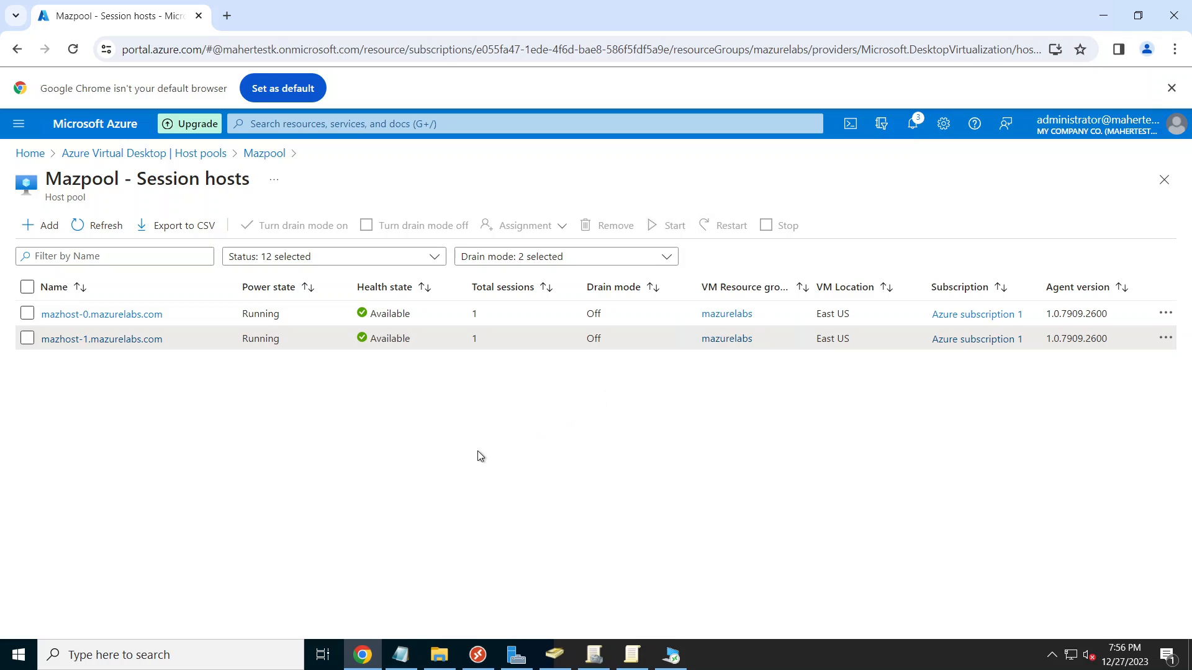
Step: Log the active user off session host mazhost-0 from its Users list
click(139, 315)
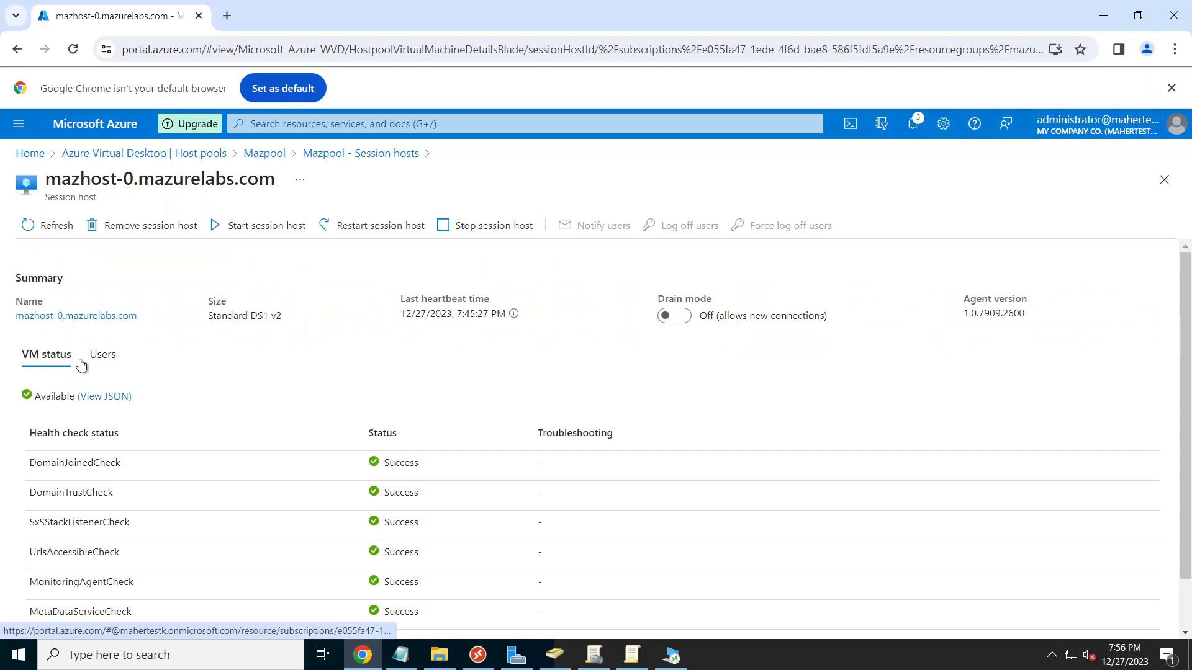
click(105, 358)
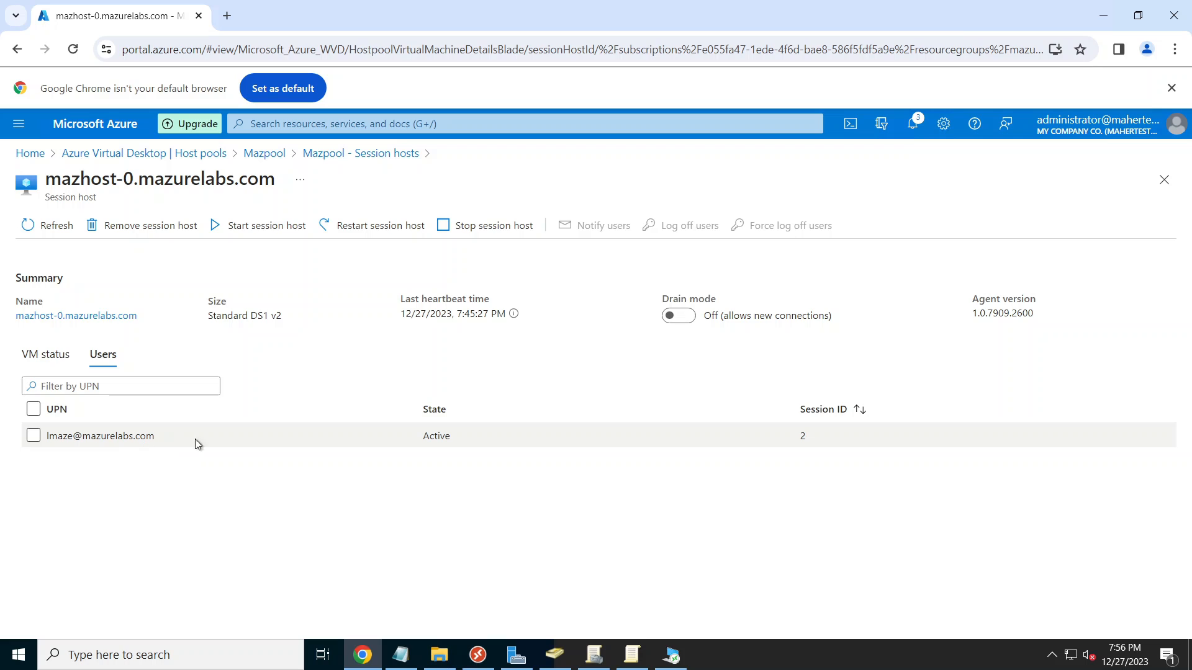
click(33, 436)
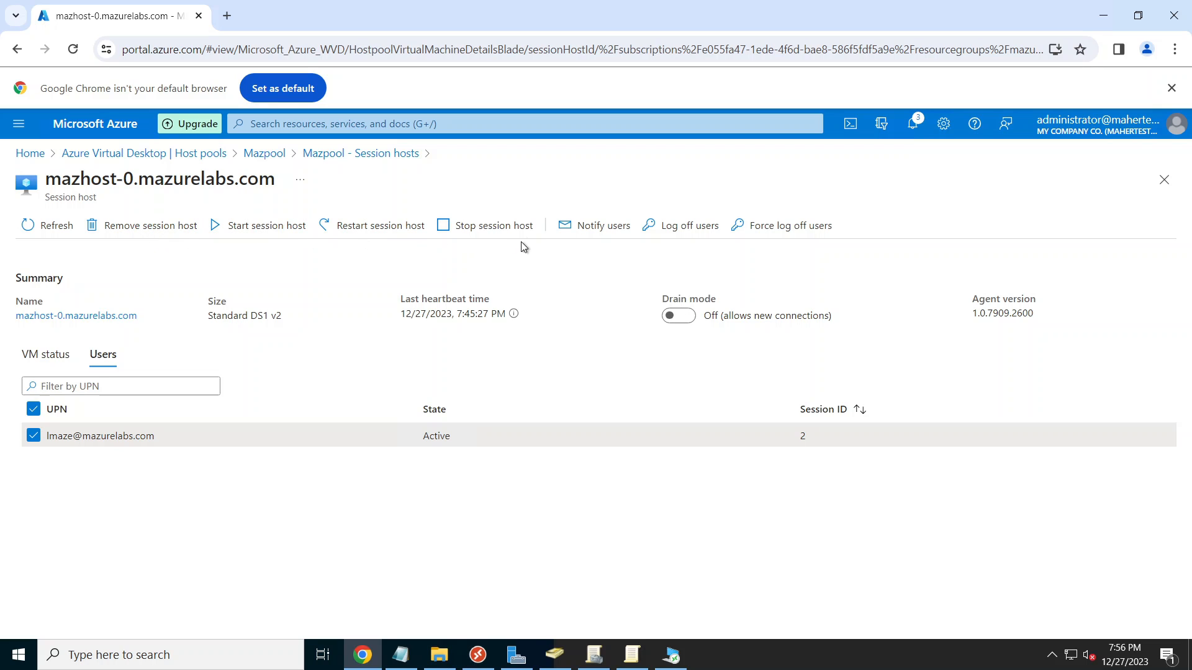
click(689, 230)
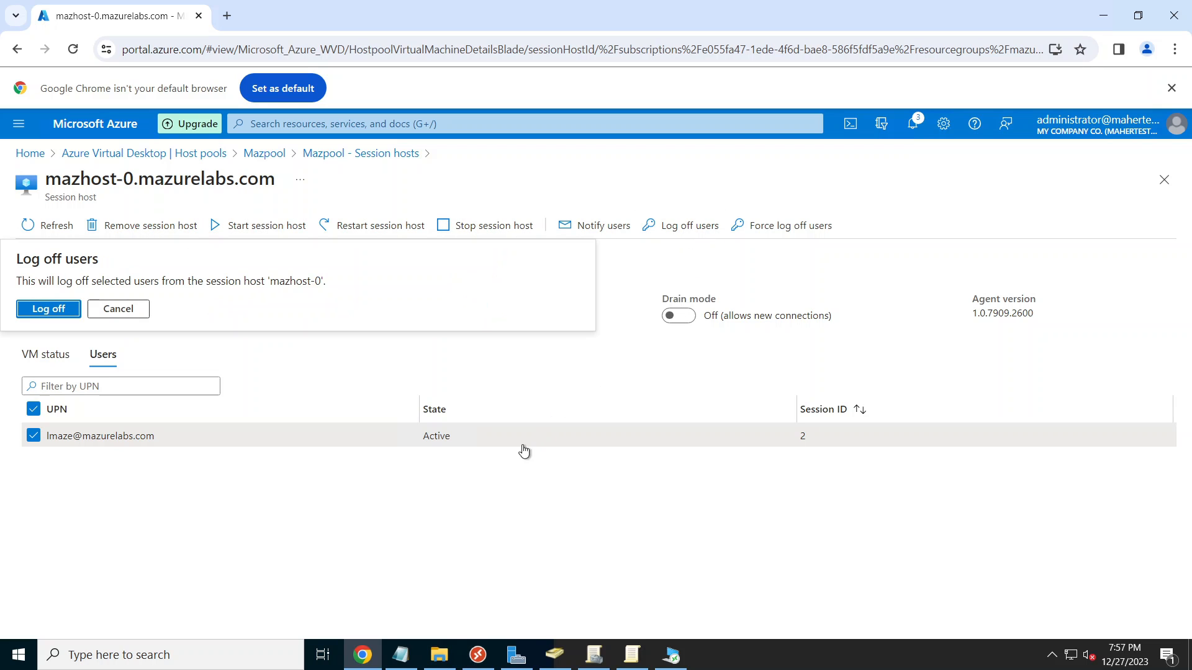
click(59, 313)
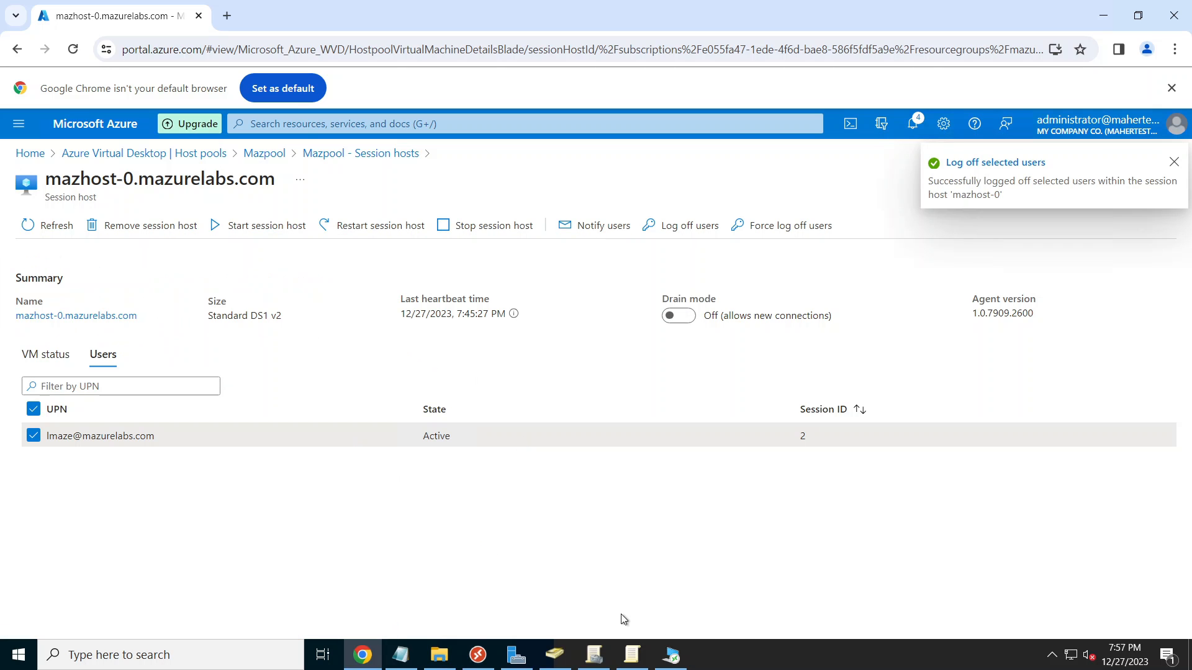
click(671, 655)
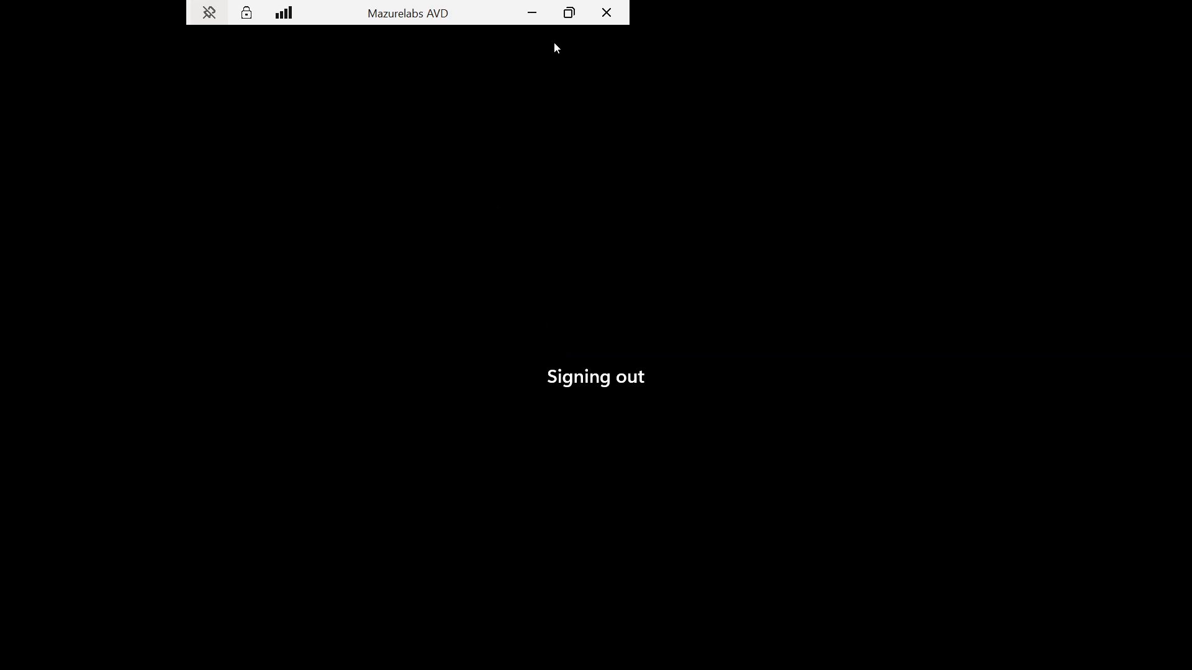
click(533, 12)
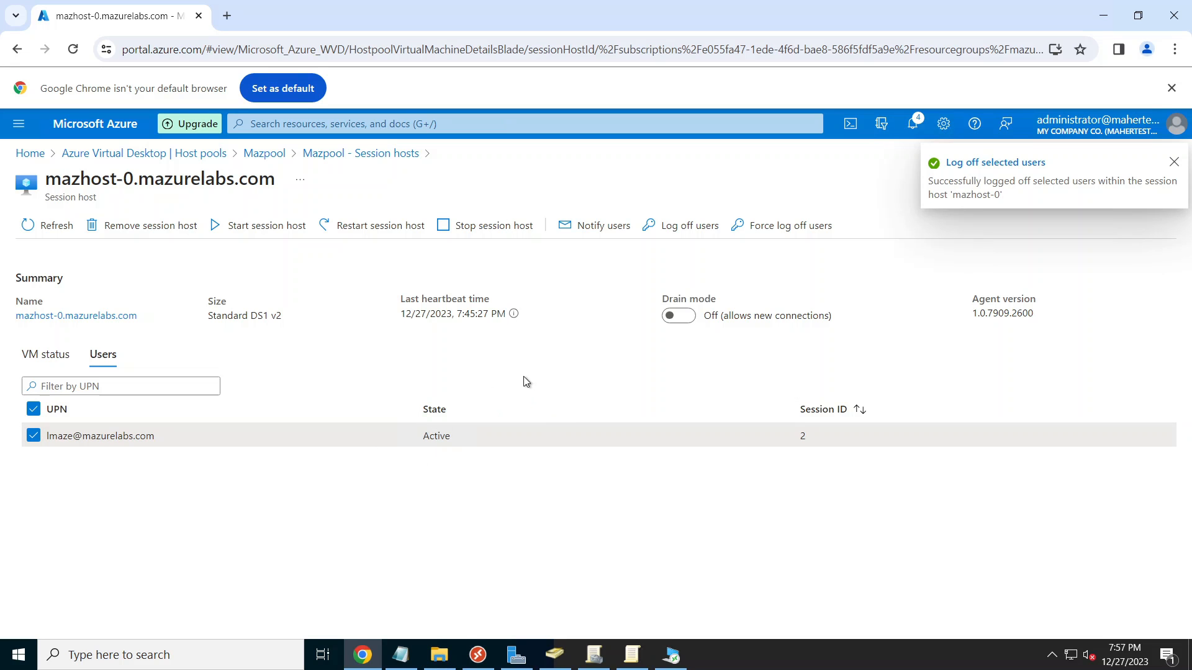
Step: Turn drain mode On for mazhost-0 and reopen the Remote Desktop client
click(674, 316)
click(49, 308)
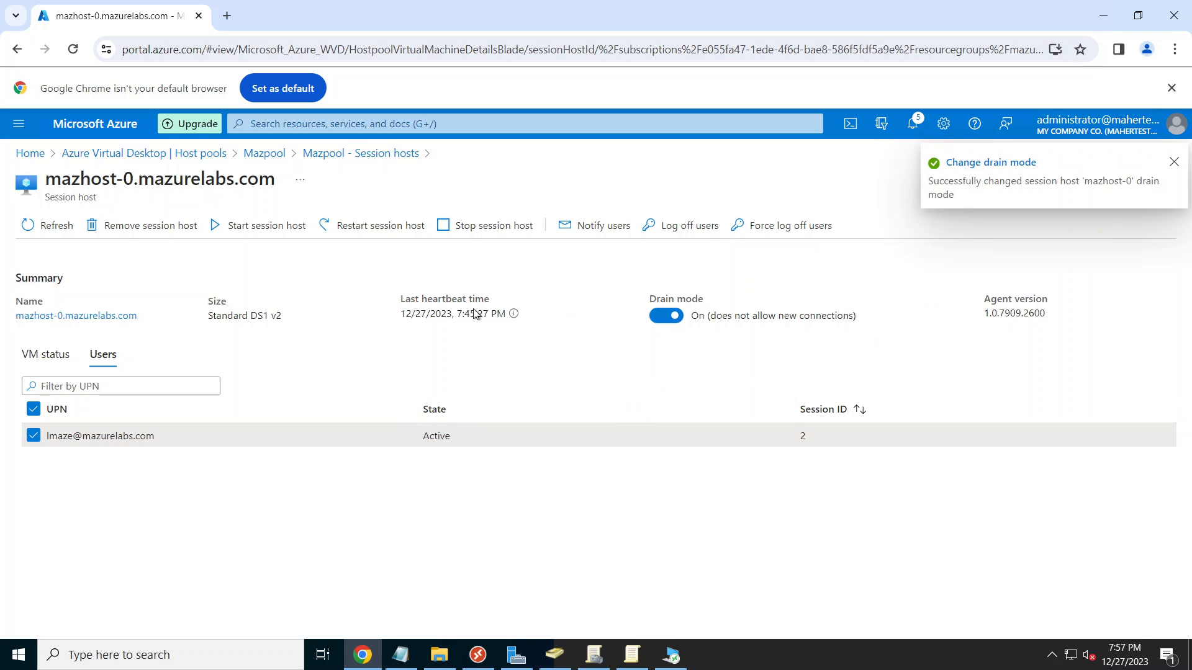
click(1173, 163)
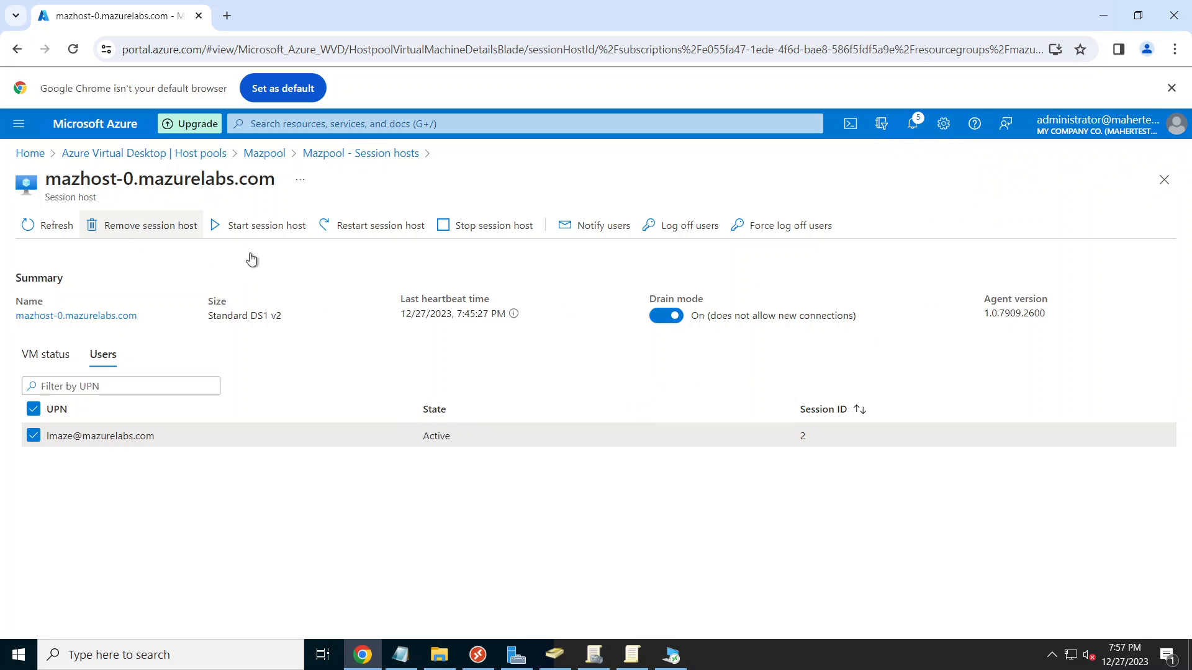
click(483, 656)
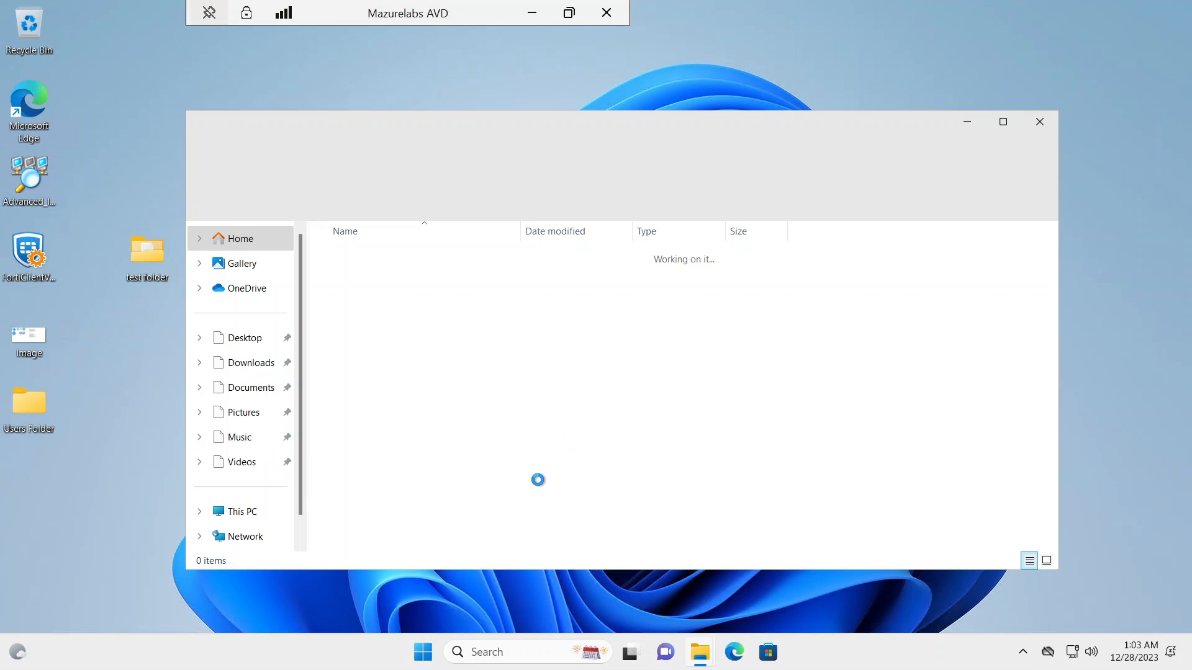
Step: Open the roamed test file to check its contents, then run hostname in Command Prompt, showing mazhost-1
double_click(350, 268)
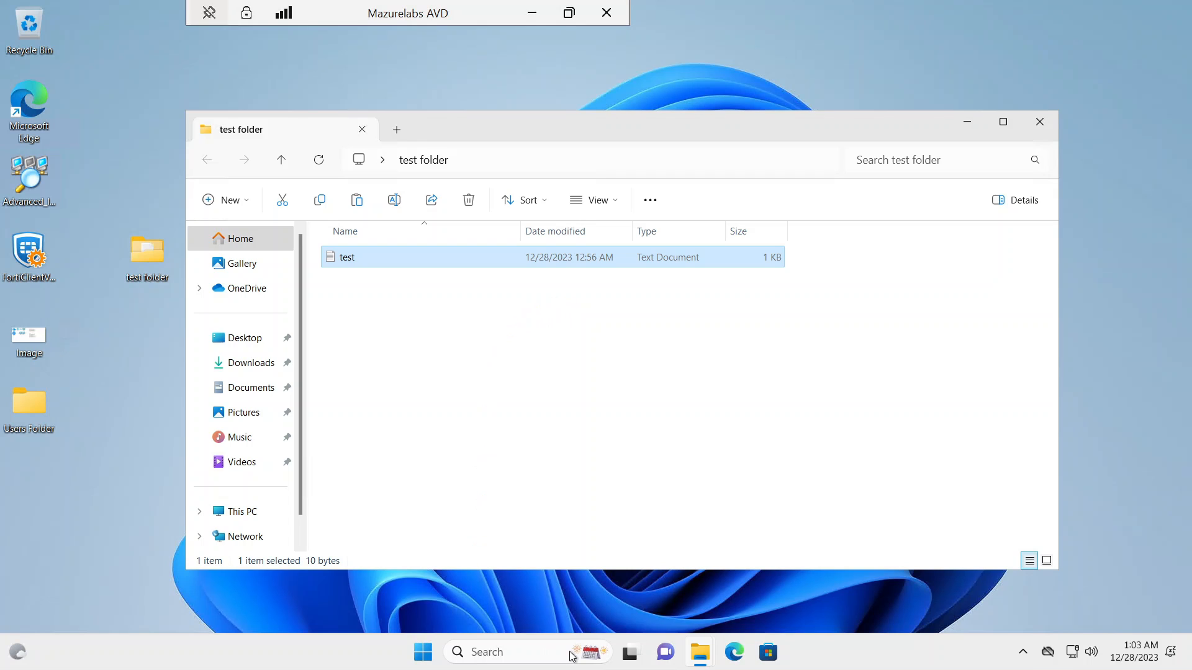
click(503, 657)
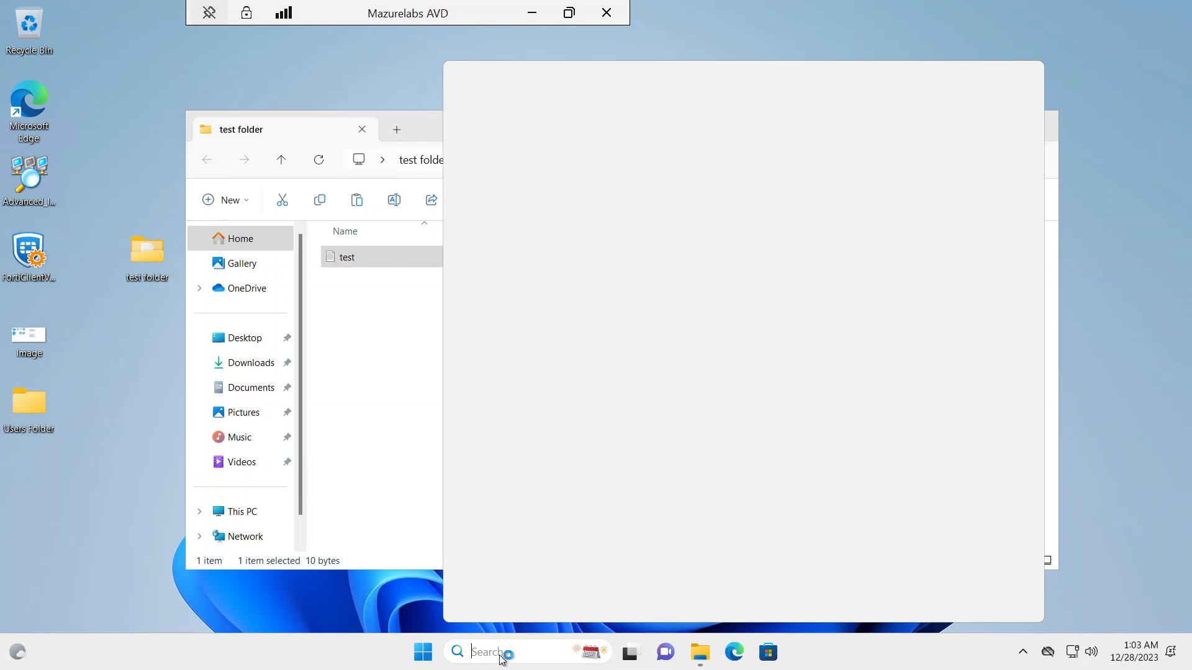
text(cmd)
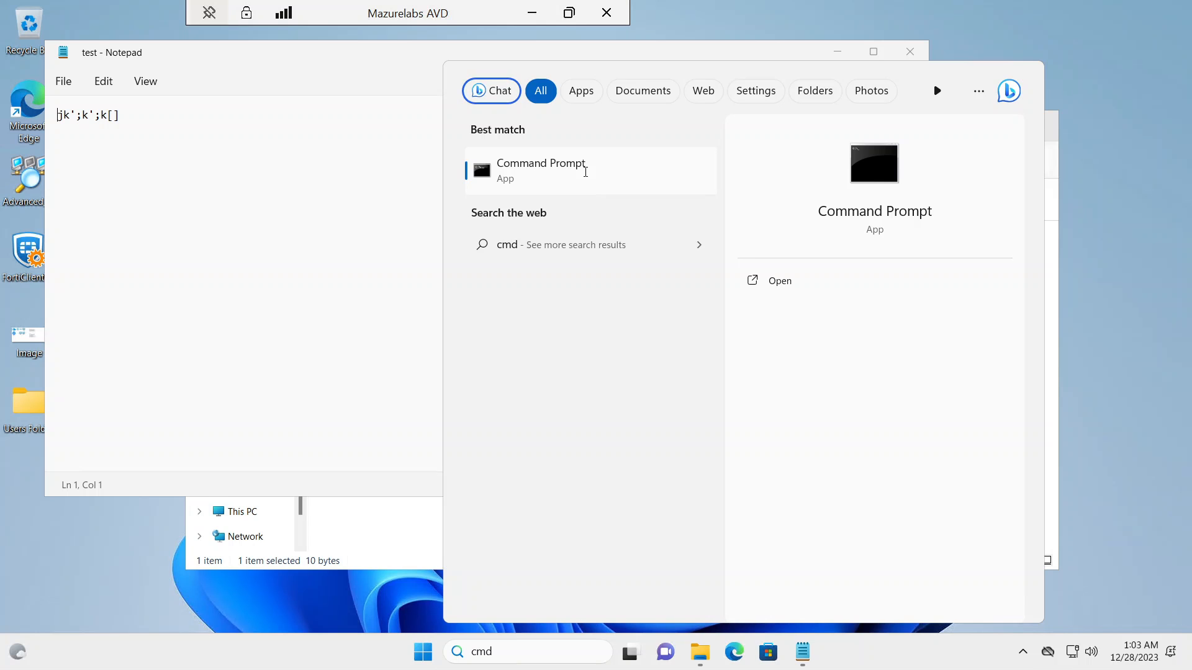
click(559, 171)
click(836, 55)
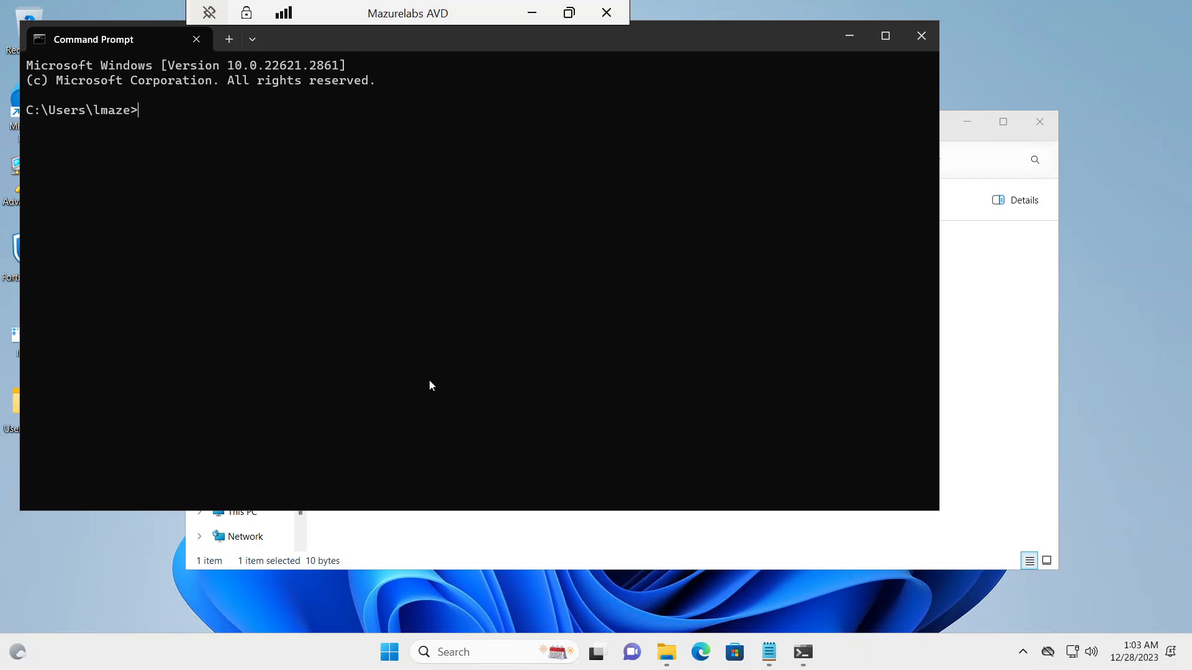
text(hostname)
key(Return)
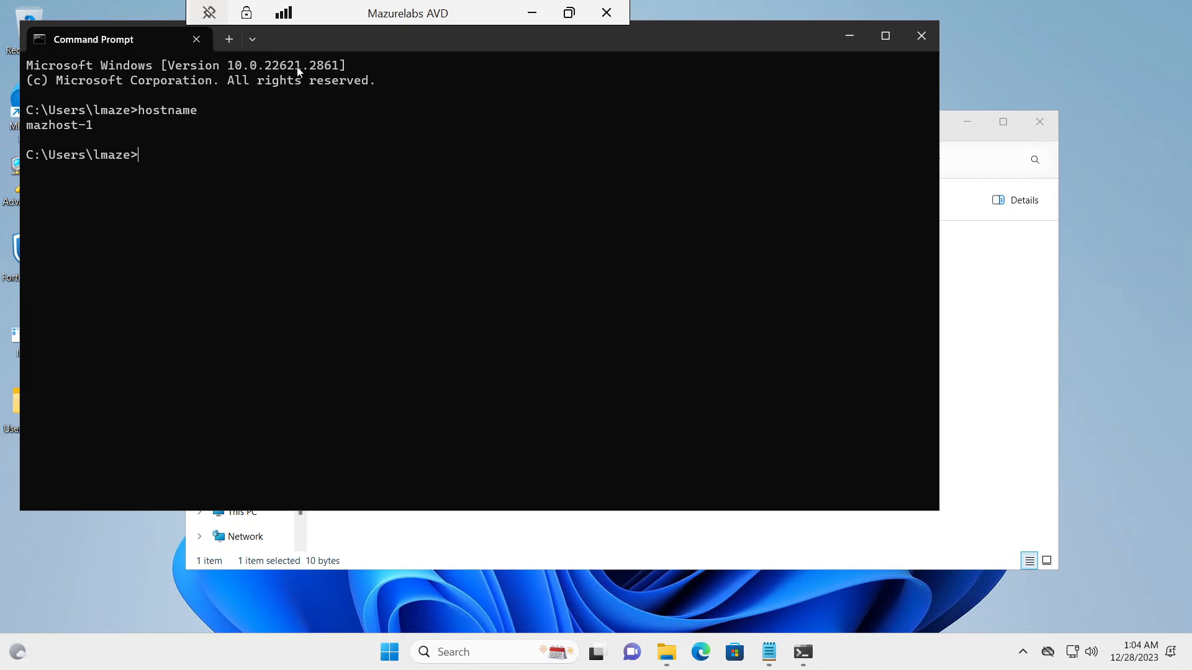
drag(338, 41, 581, 191)
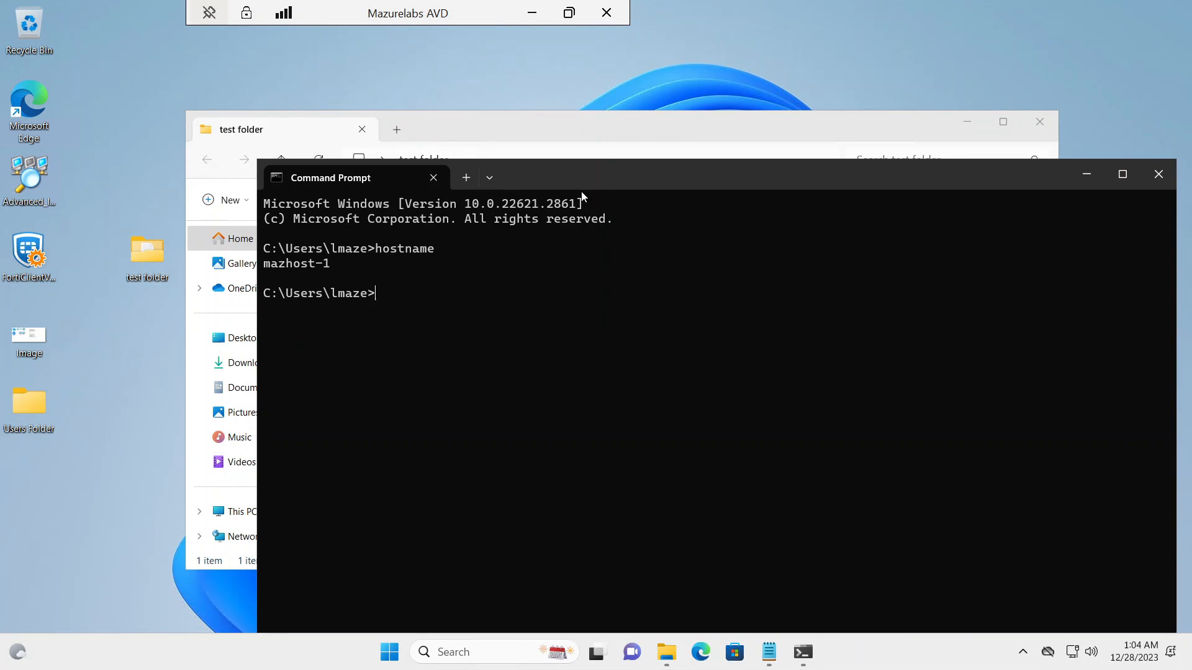